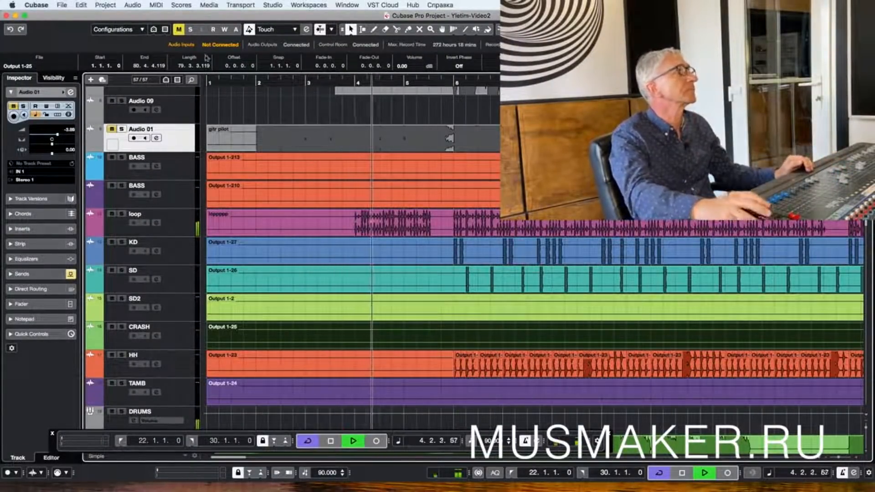
Step: Check the Session14.07.21 project on the other desktop and return to the Yletim-Video2 project
mouse_move(1, 1)
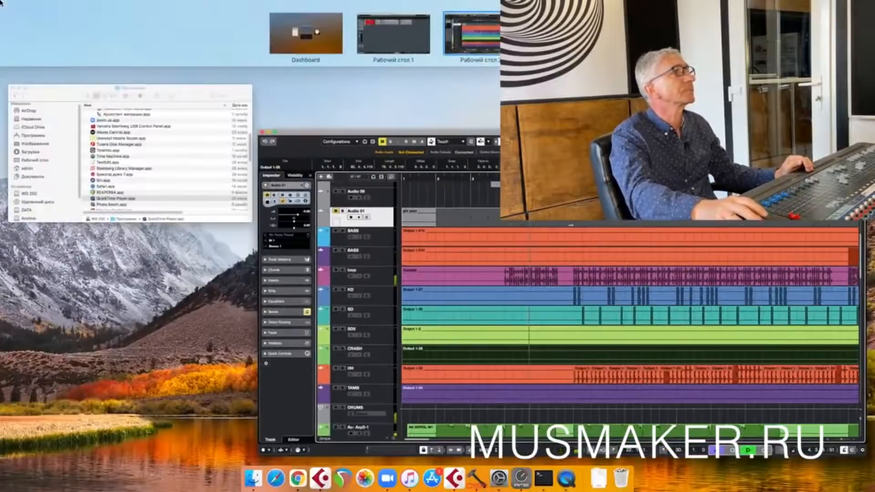
left_click(386, 46)
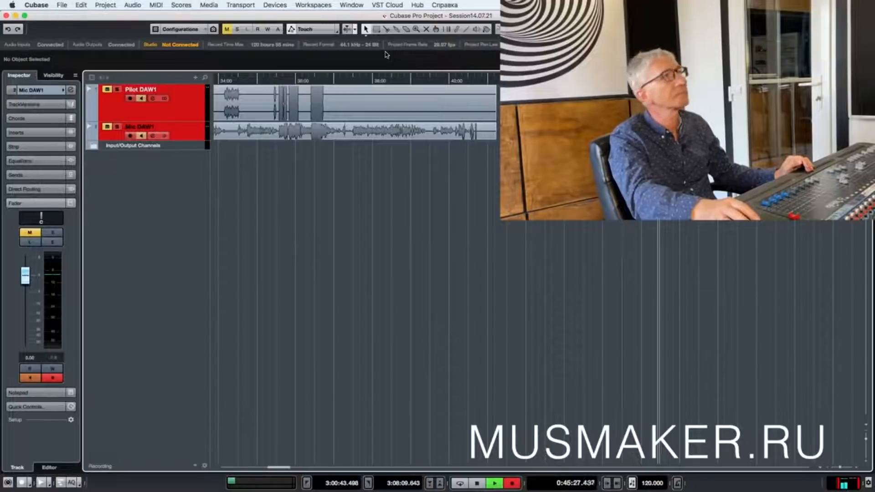
mouse_move(1, 2)
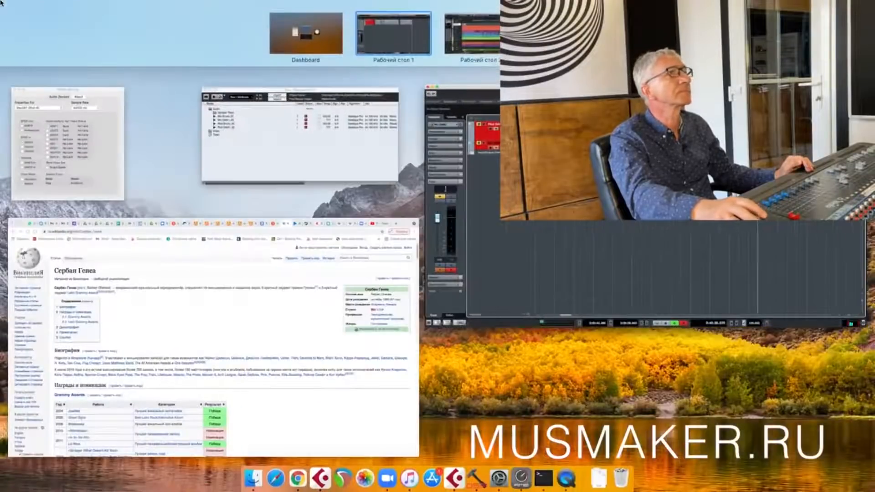
left_click(489, 45)
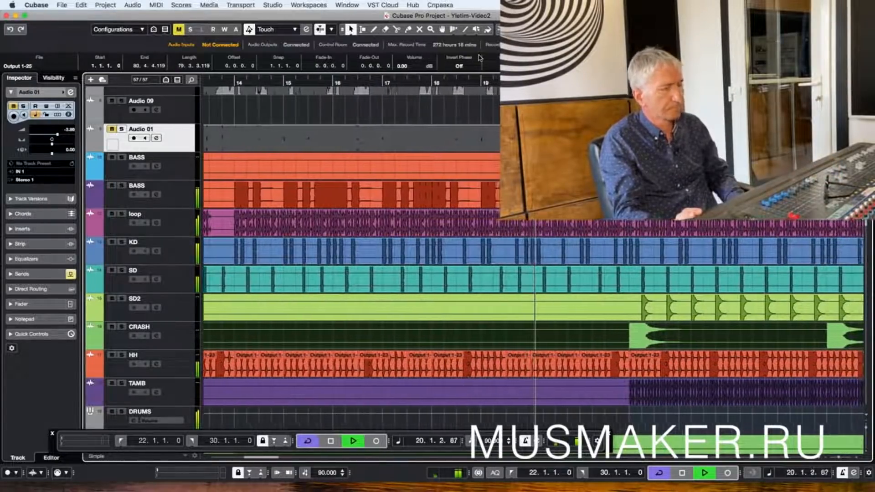
Step: Turn cycle playback off and solo the KD, SD, SD2 and CRASH tracks during playback, selecting the KD track
key("KP_Divide")
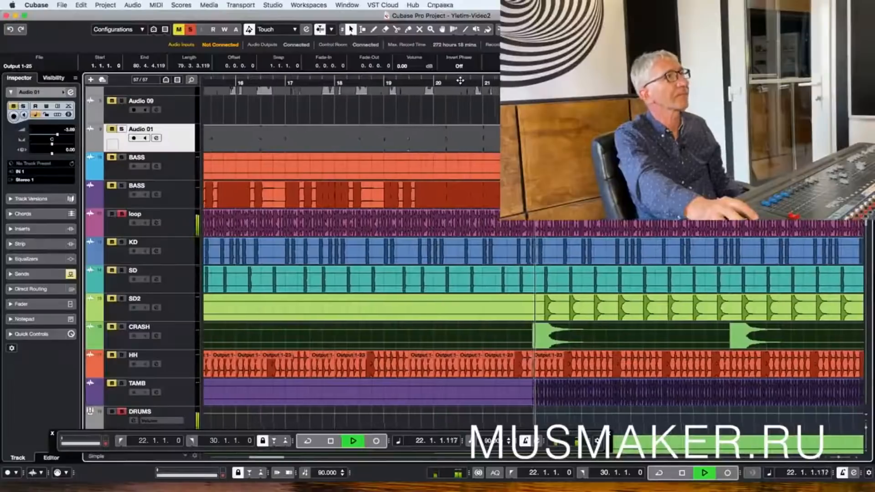
left_click(122, 242)
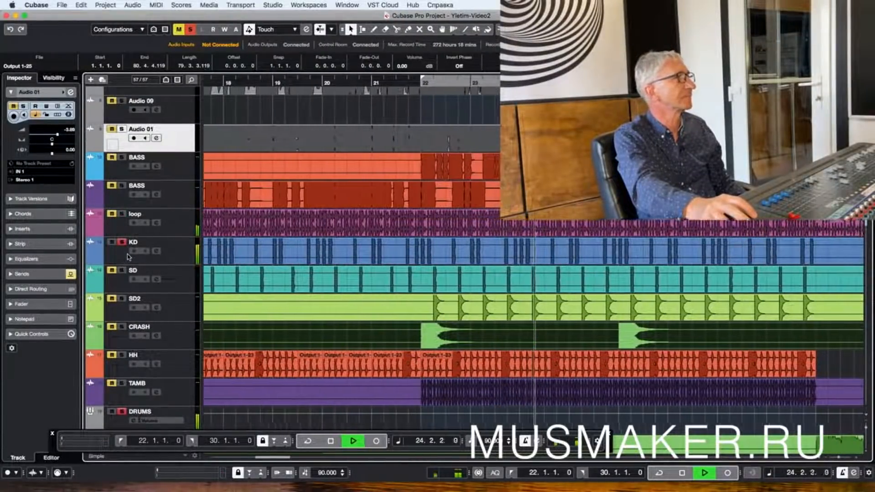
left_click(129, 257)
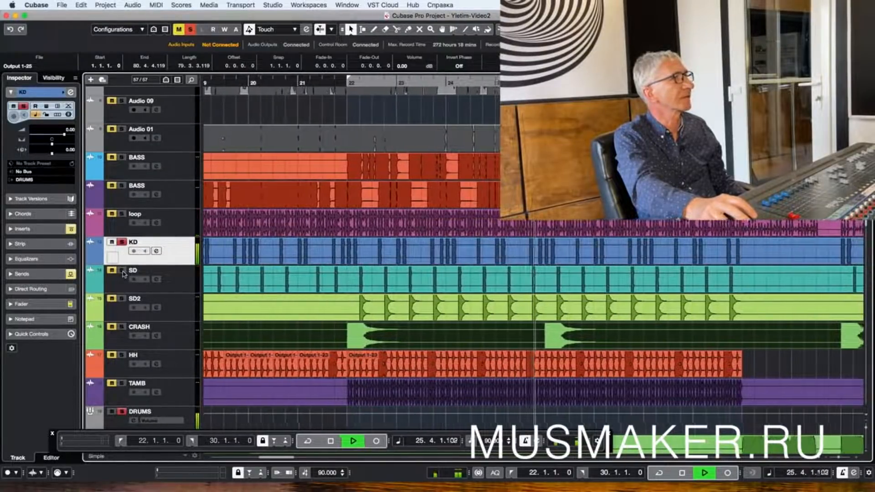
left_click(122, 270)
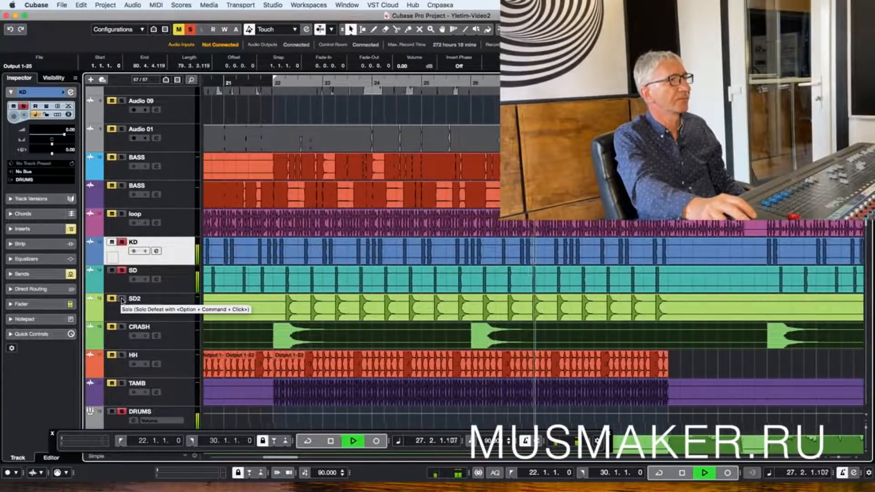
left_click(122, 299)
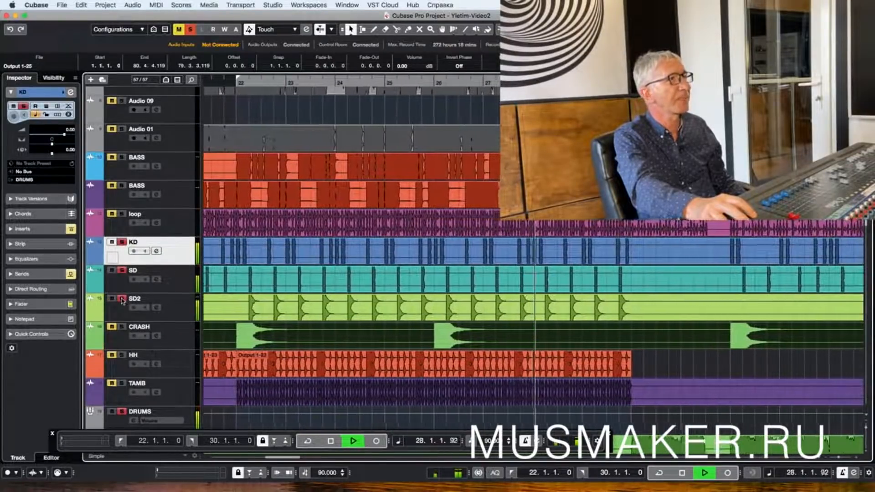
left_click(120, 328)
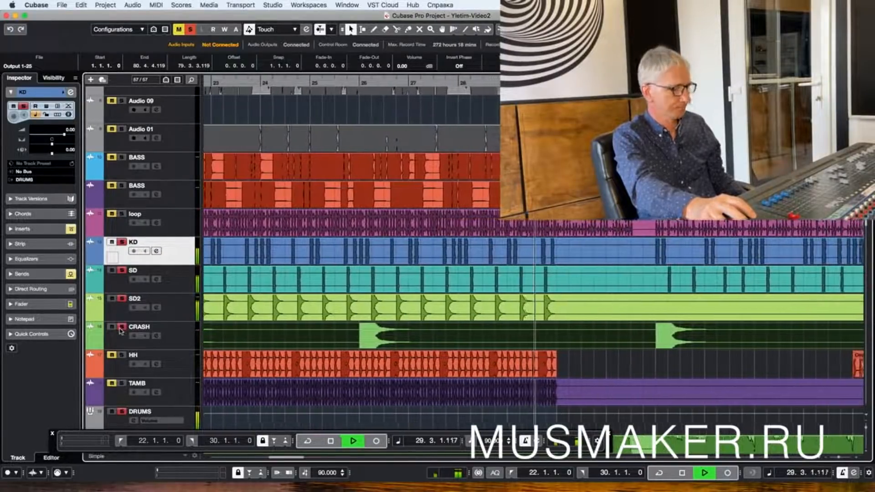
Step: Turn cycle playback back on and add the HH and TAMB tracks to the soloed drums
key("KP_Divide")
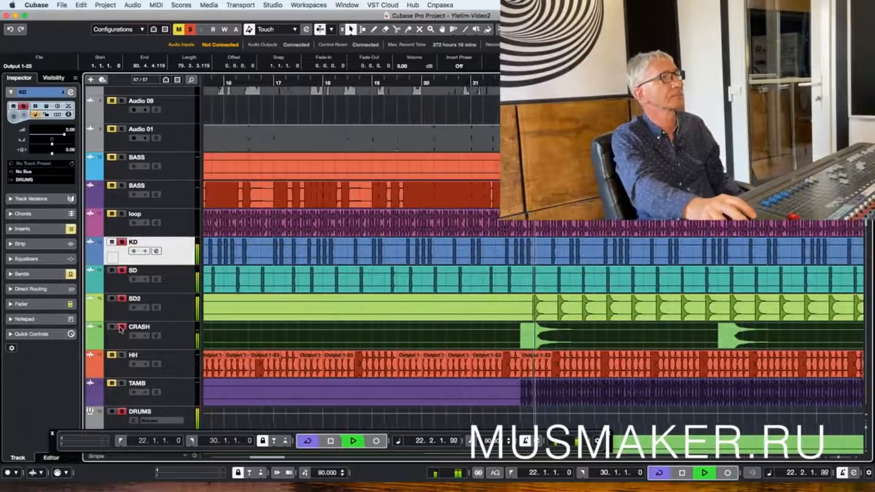
left_click(122, 355)
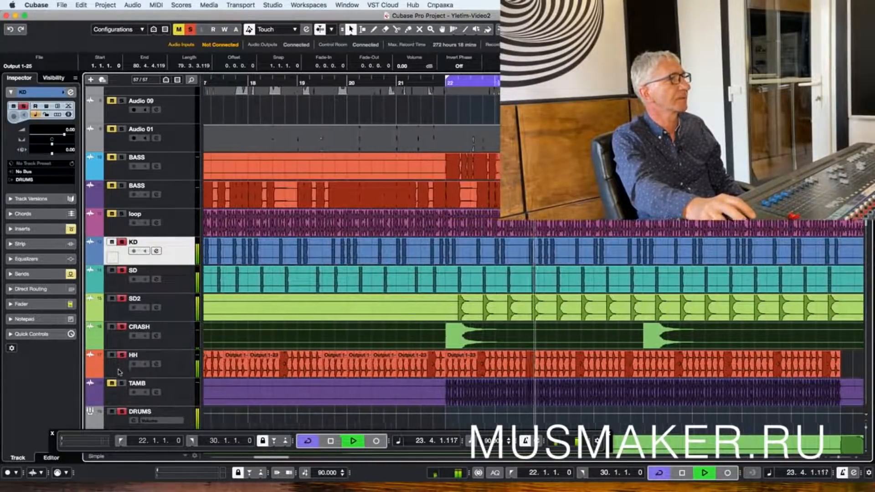
left_click(122, 384)
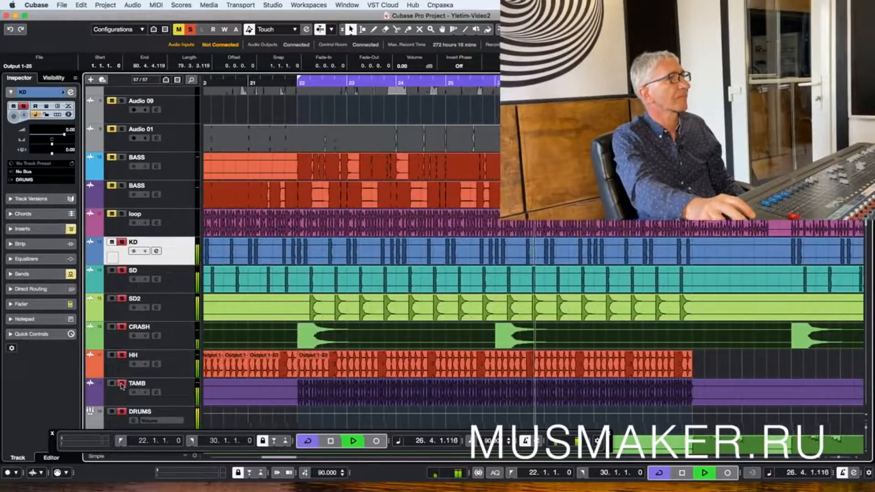
Step: Solo only the KD track and audition it from bar 16, stopping playback at the end
key("space")
left_click(121, 243, "super")
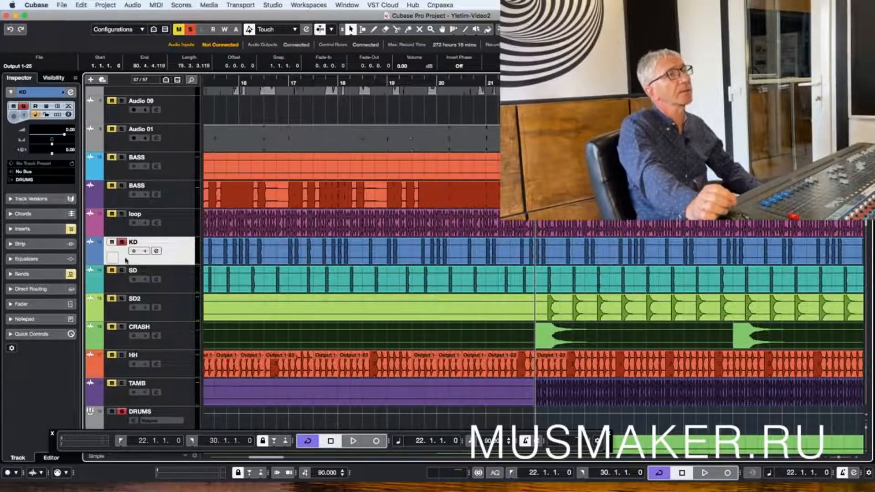
double_click(226, 83)
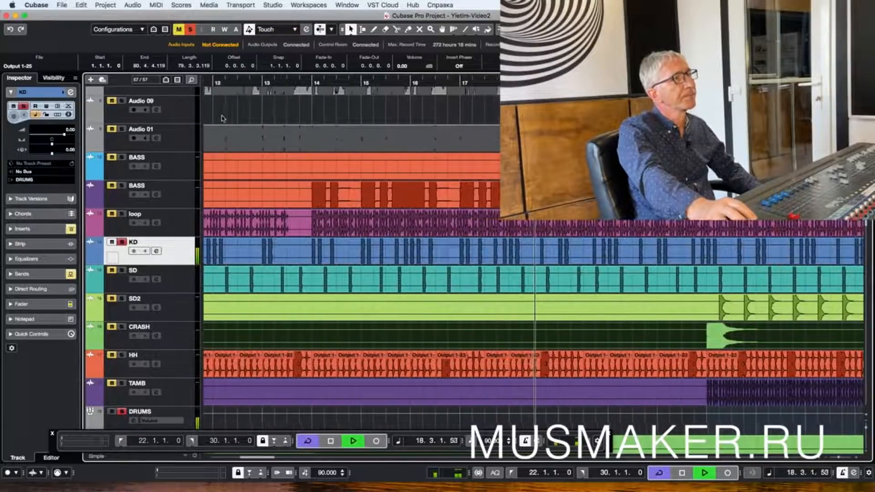
key("space")
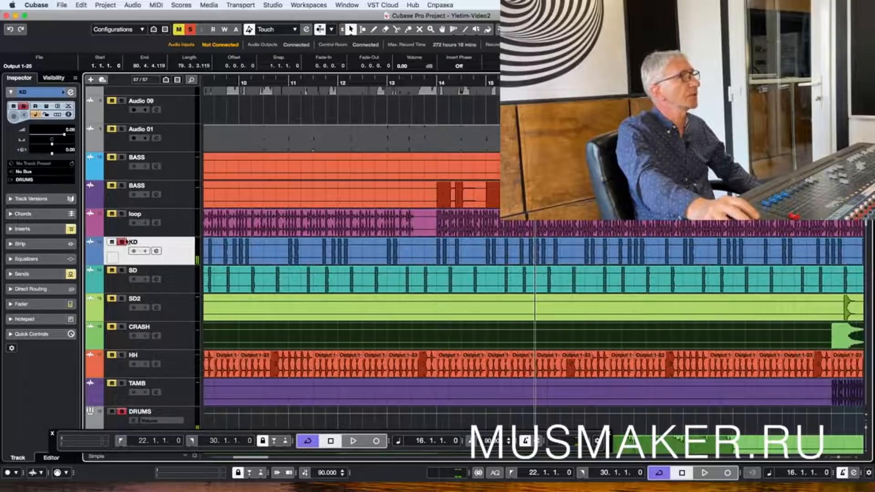
Step: Open the Q4 Stereo equalizer insert on the KD track and disable bands 2, 3 and 4, leaving band 1 enabled
left_click(34, 229)
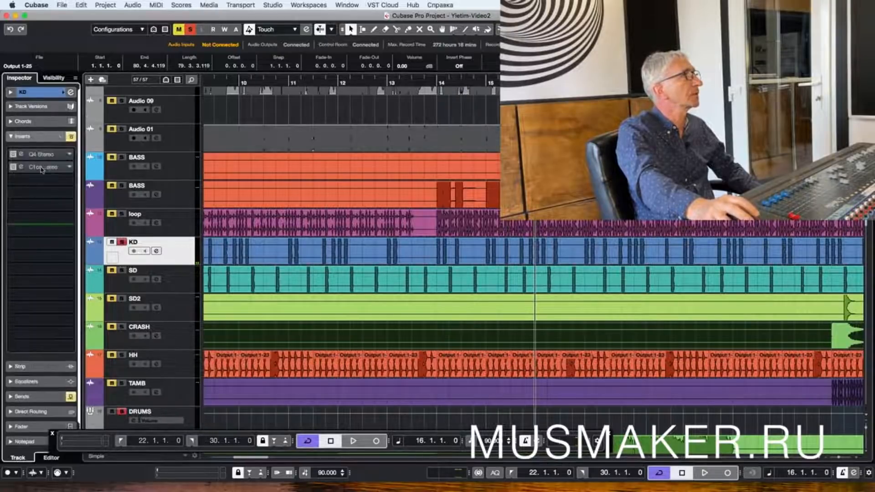
left_click(41, 154)
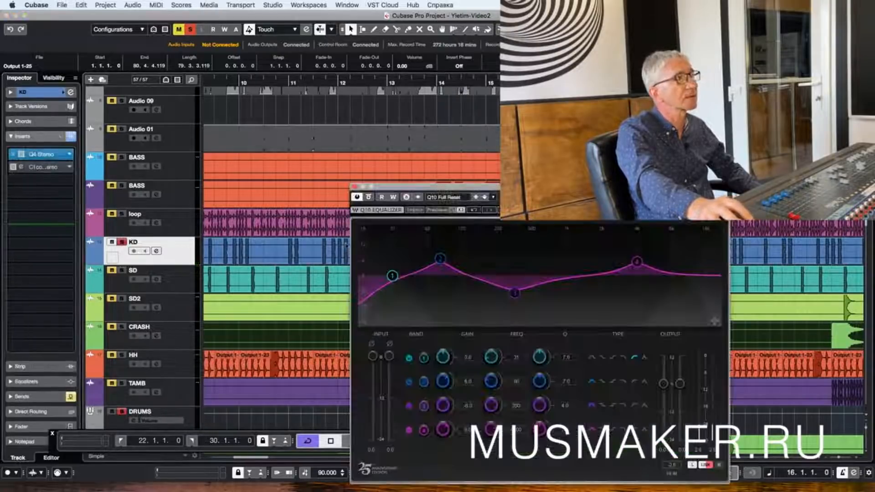
left_click(408, 382)
left_click(408, 431)
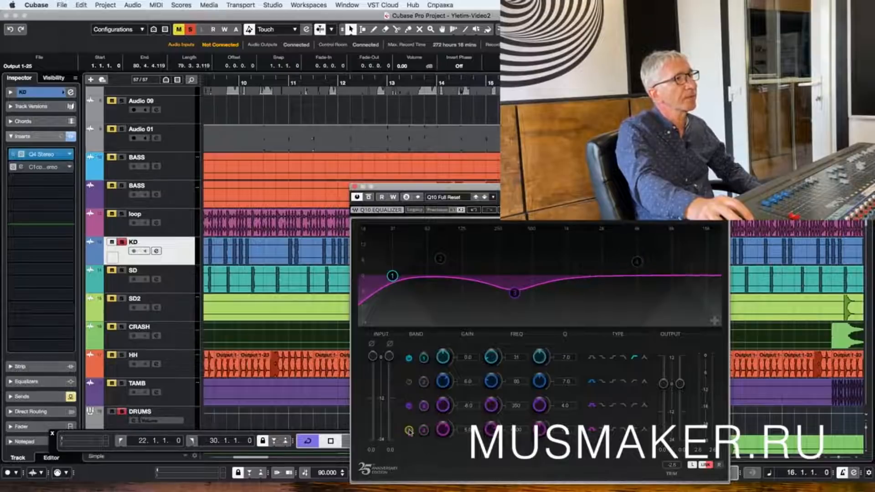
left_click(408, 359)
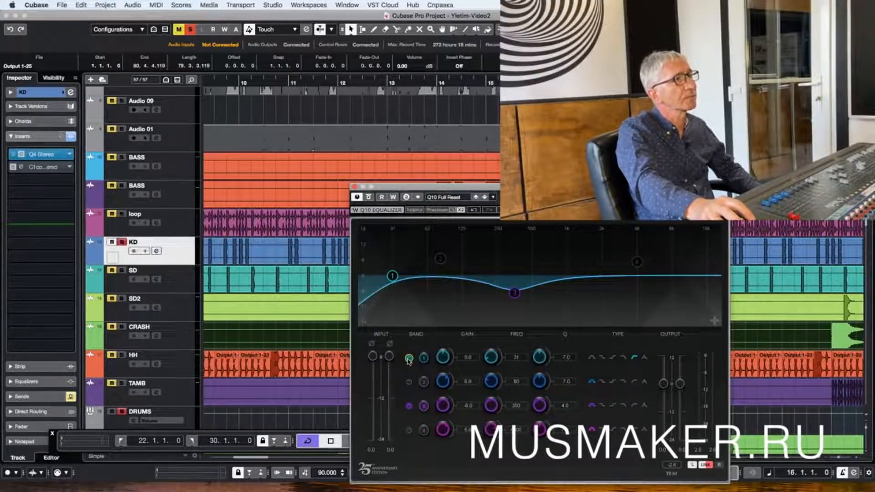
left_click(408, 405)
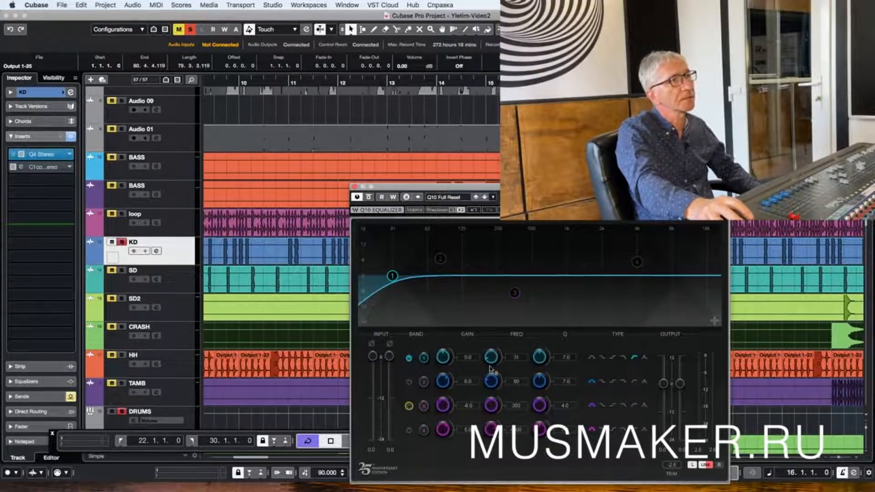
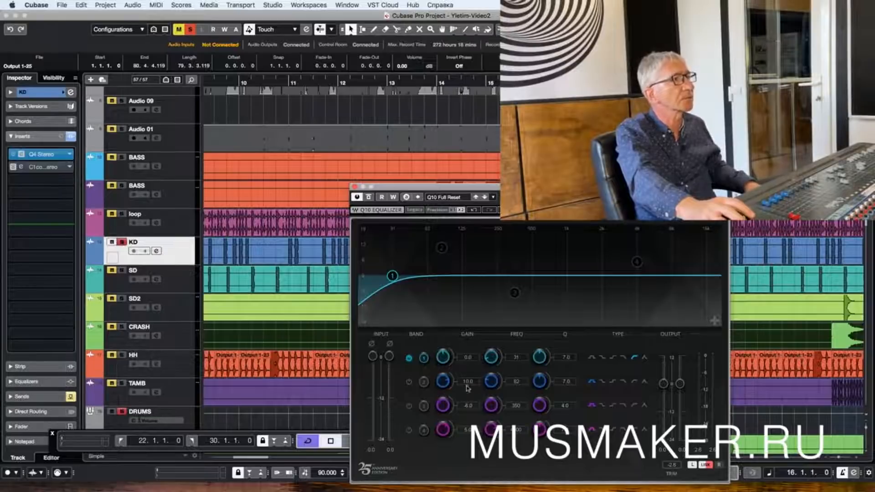
Step: Enable equalizer band 2, set its gain to 6.0 and audition the KD track
left_click(409, 383)
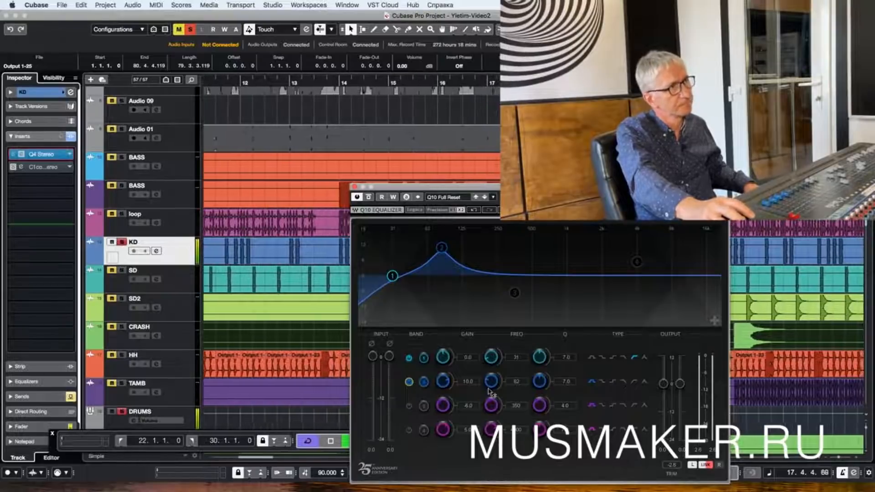
key("space")
double_click(469, 382)
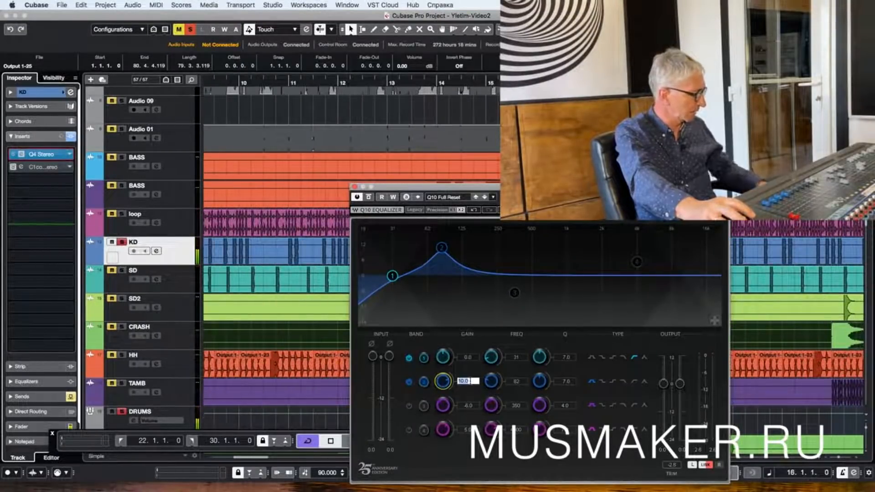
type("5")
key("Return")
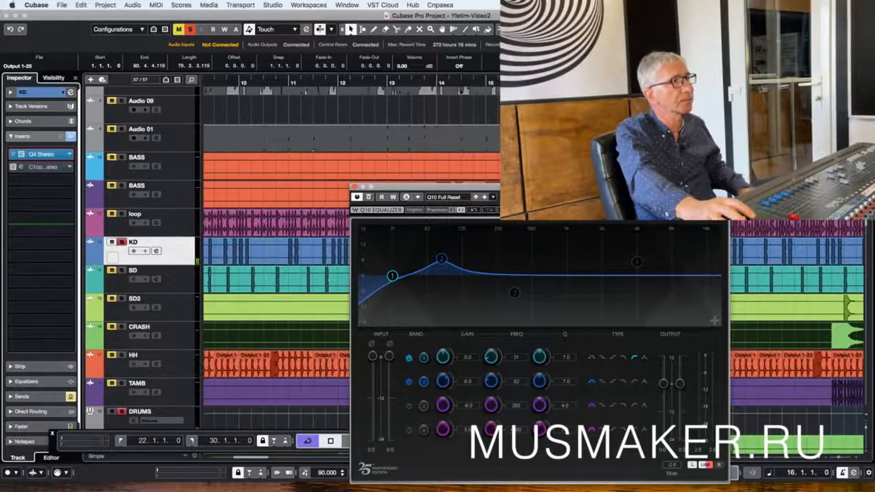
key("space")
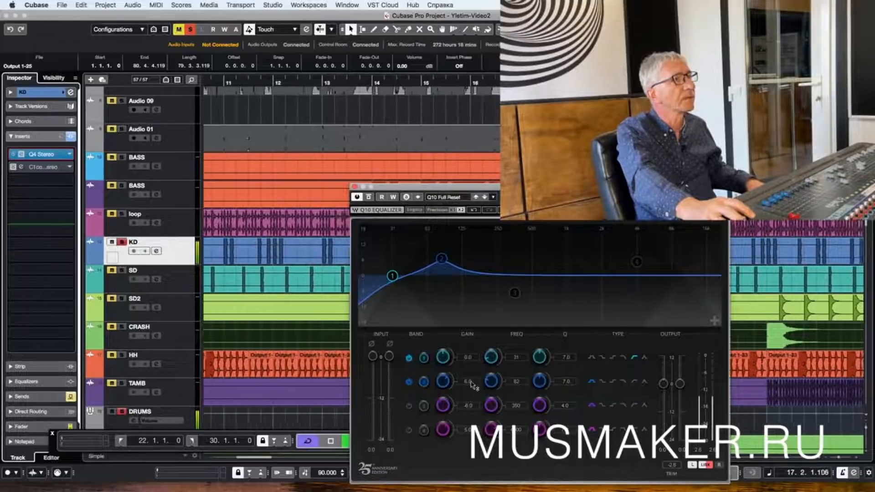
key("space")
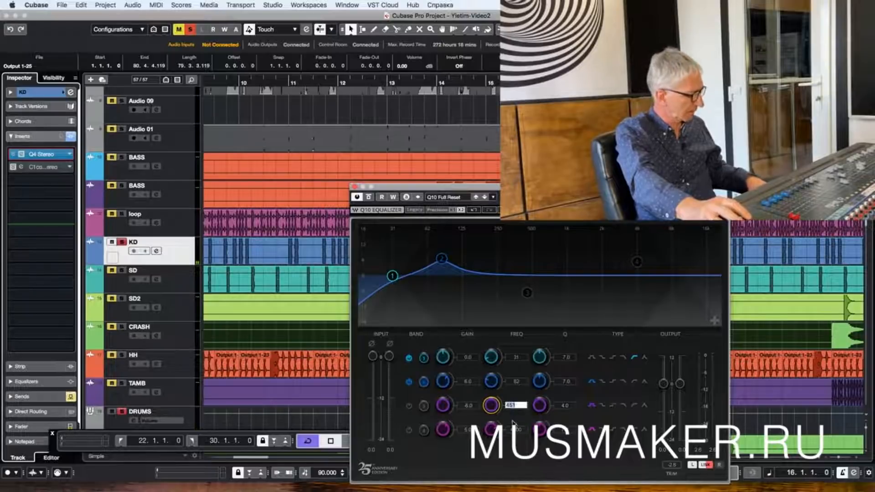
Step: Set equalizer band 3 to frequency 350, Q 4.0 and gain -8.0, and enable it during playback
type("3")
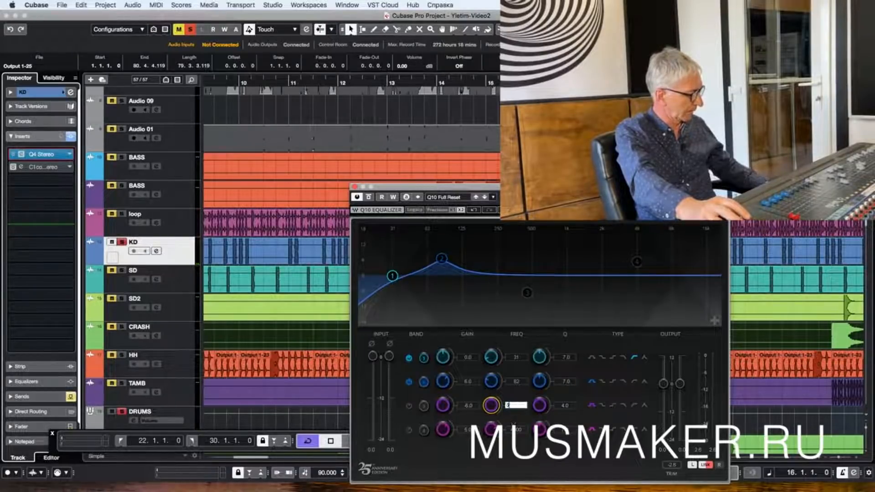
type("50")
key("Return")
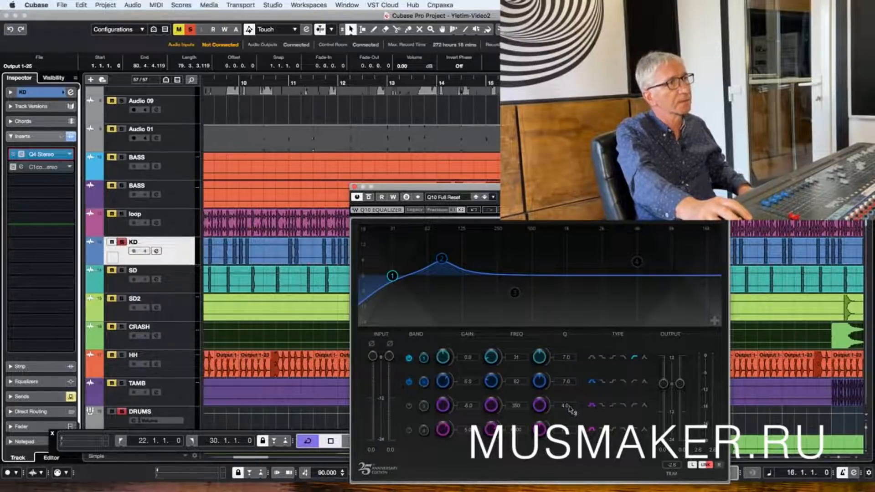
type("4")
key("Return")
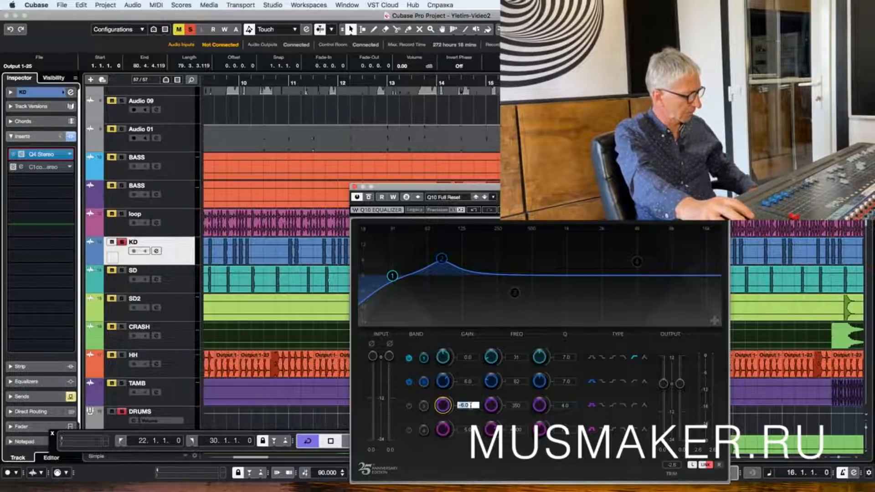
type("-8")
key("Return")
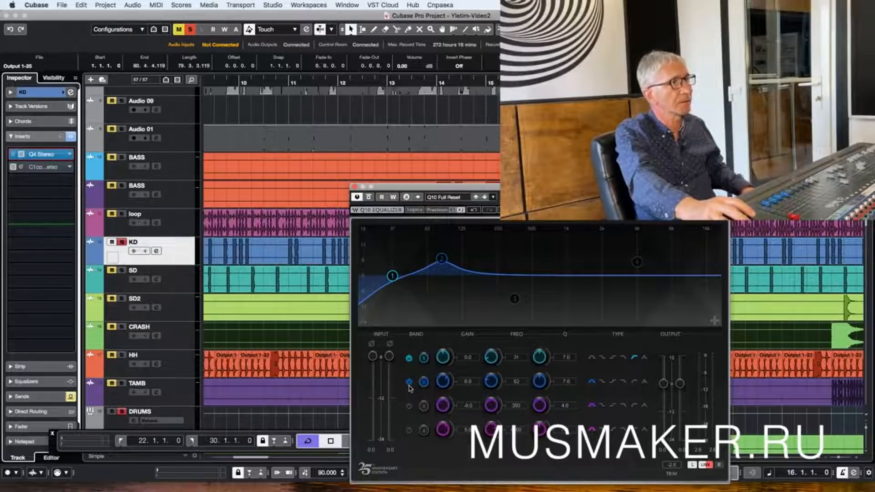
key("space")
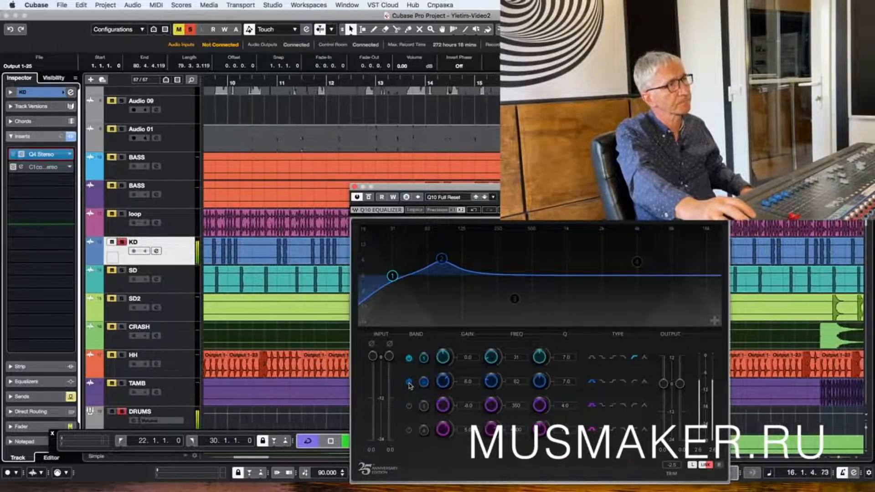
left_click(408, 406)
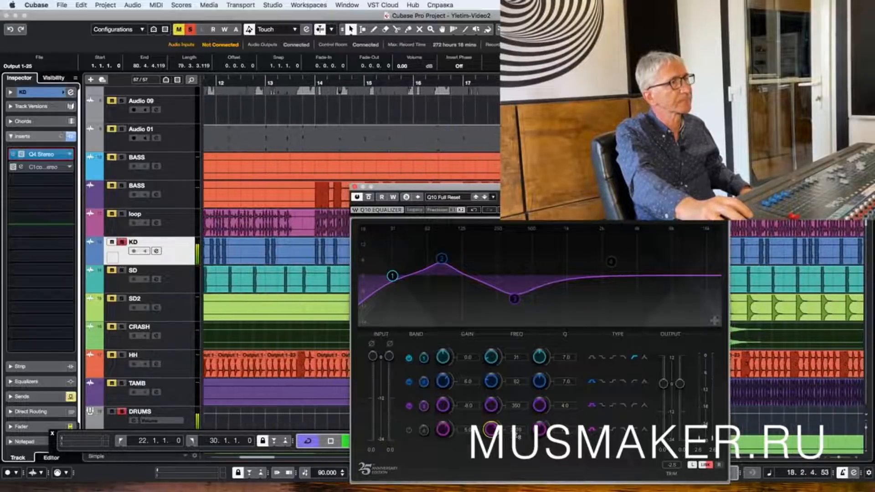
Step: Lower the frequency of the disabled equalizer band 4 and bypass the whole equalizer to compare the KD sound
left_click_drag(515, 428, 514, 432)
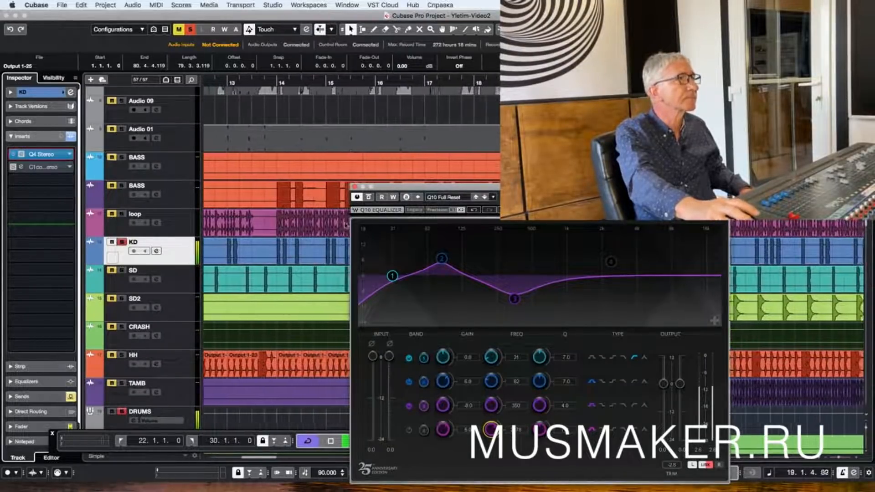
left_click(369, 198)
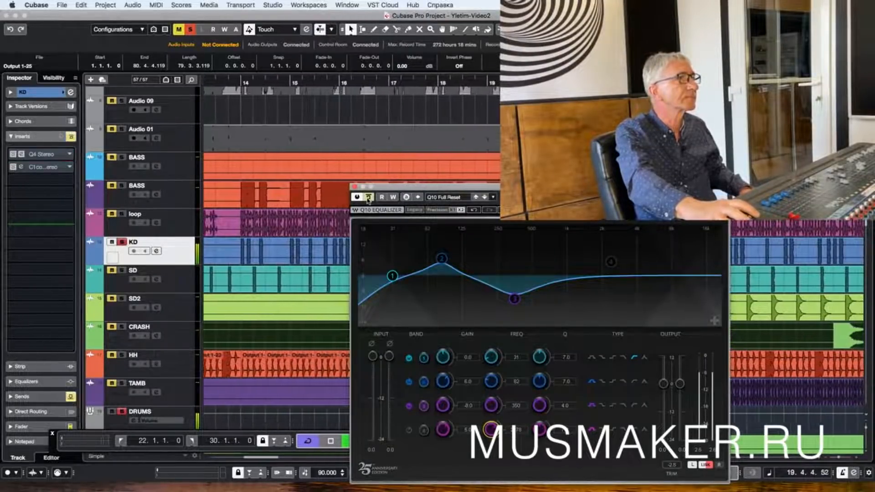
Step: Reactivate the bypassed equalizer on the KD track, set band 4's gain to 8.0 and enable that band
left_click(368, 197)
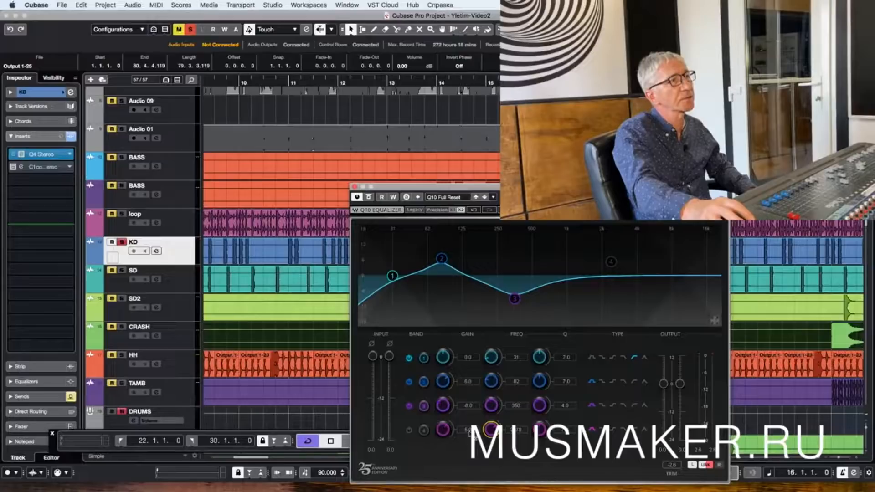
left_click(467, 429)
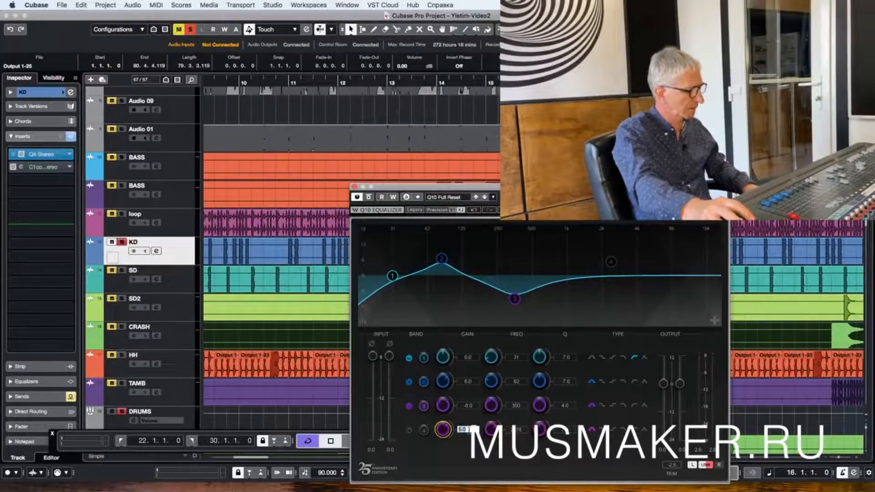
type("8")
key("Return")
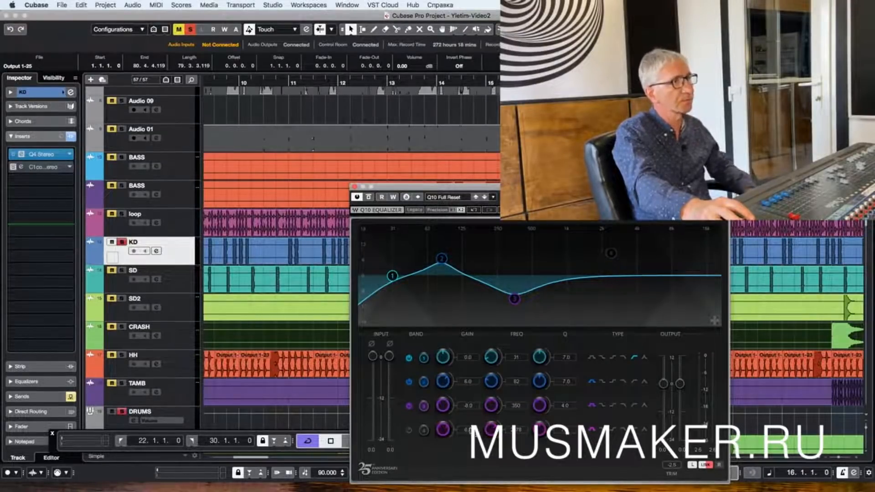
left_click(409, 431)
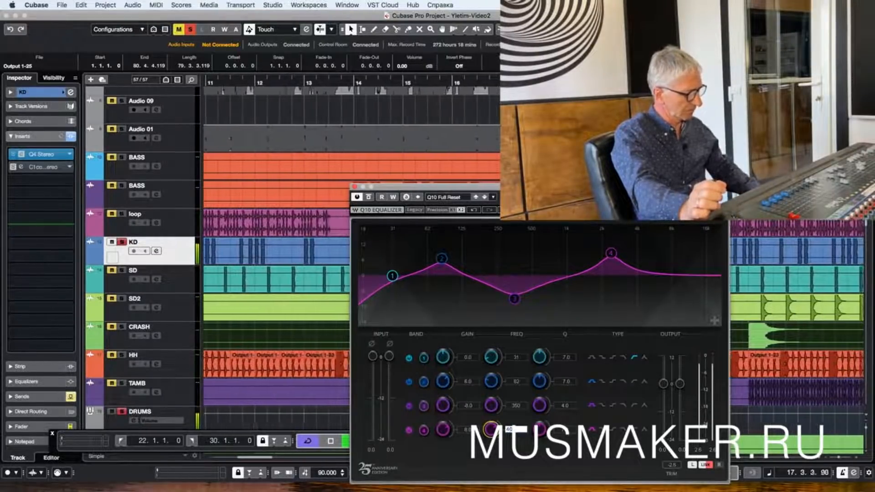
Step: Audition equalizer band 4 at a frequency of 4000 on the KD track and settle it at 6000
type("00")
key("Return")
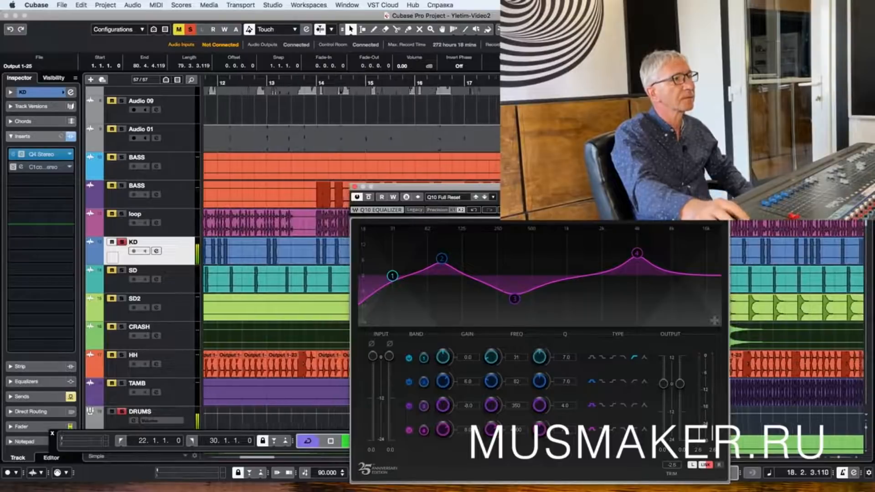
left_click(517, 431)
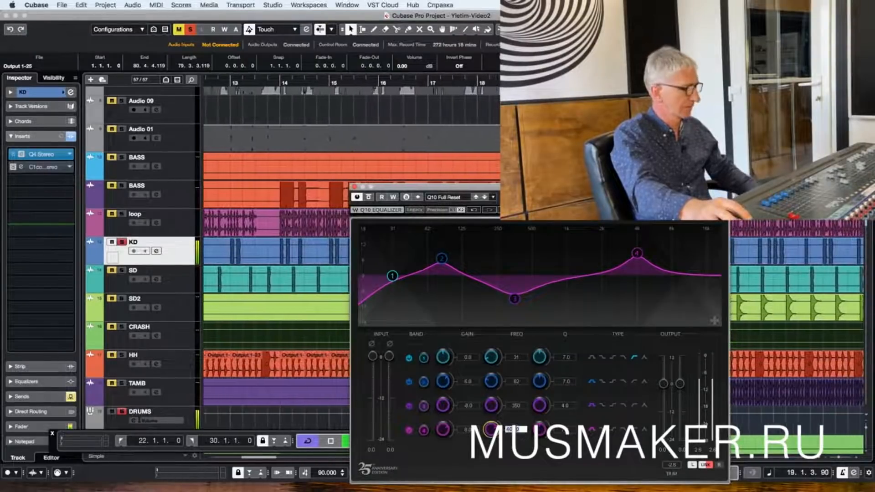
type("6")
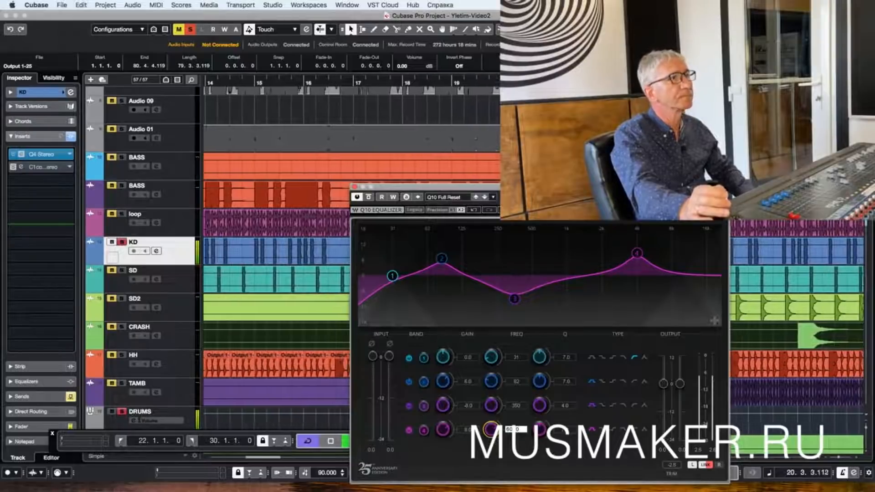
key("Return")
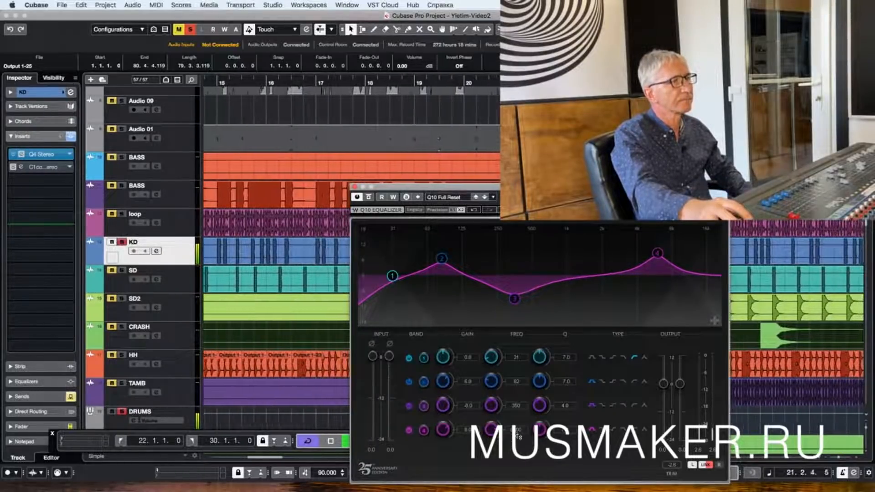
Step: Try a frequency of 8000 on equalizer band 4 during playback and undo that change
left_click(517, 430)
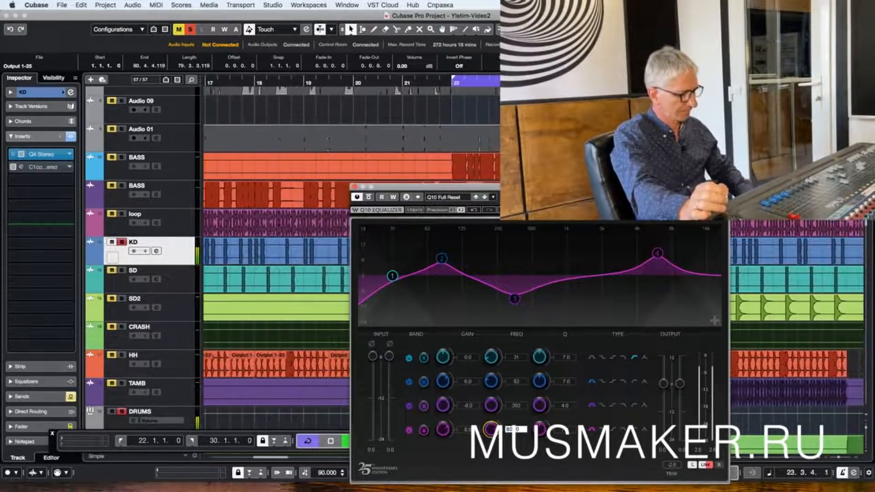
type("8000")
key("Return")
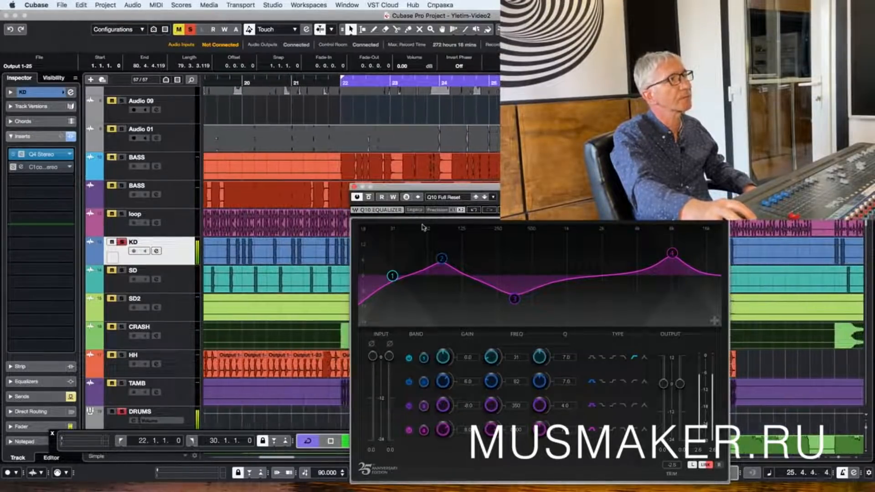
left_click(475, 211)
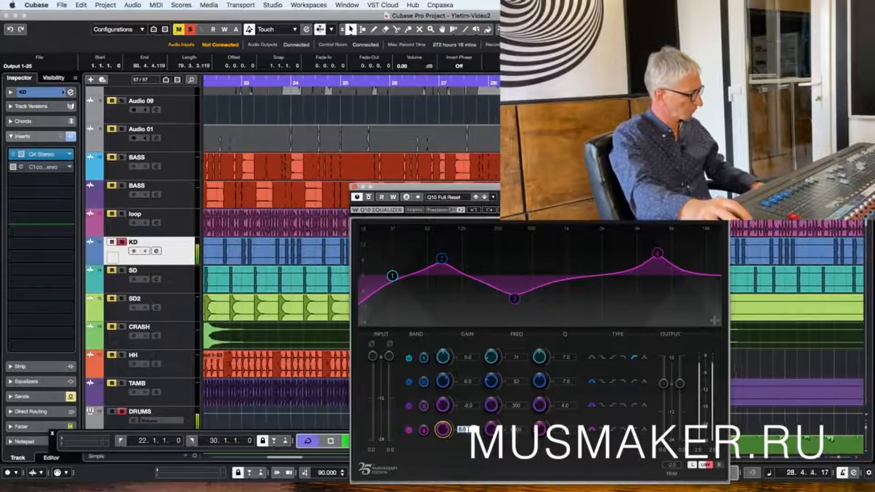
Step: Lower the gain of equalizer band 4 slightly and stop playback
key("Return")
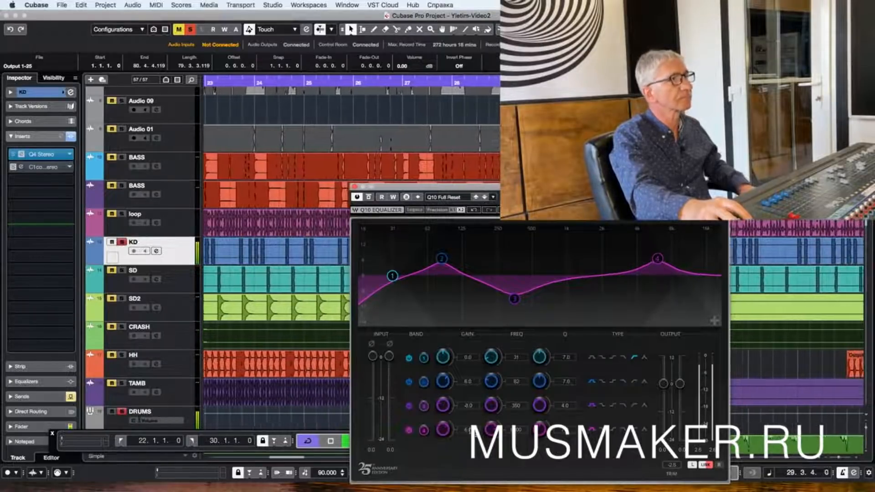
key("space")
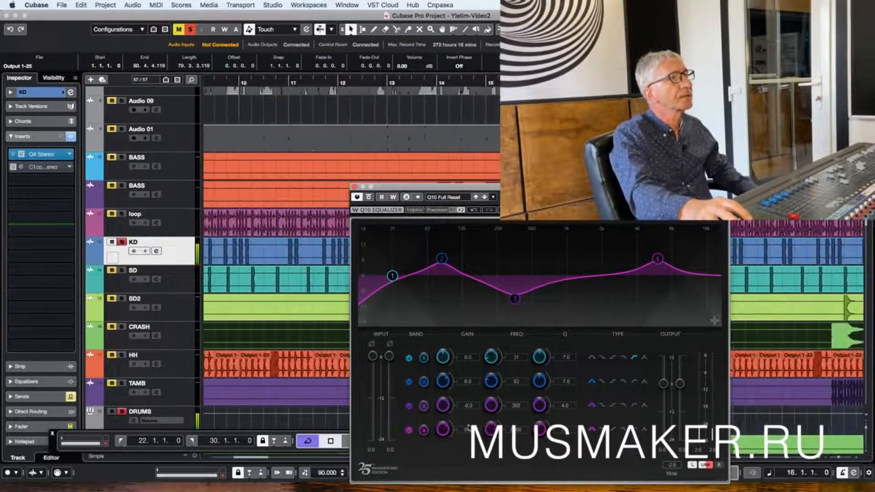
Step: Open the C1 compressor insert on the KD track and activate it during playback
left_click(54, 168)
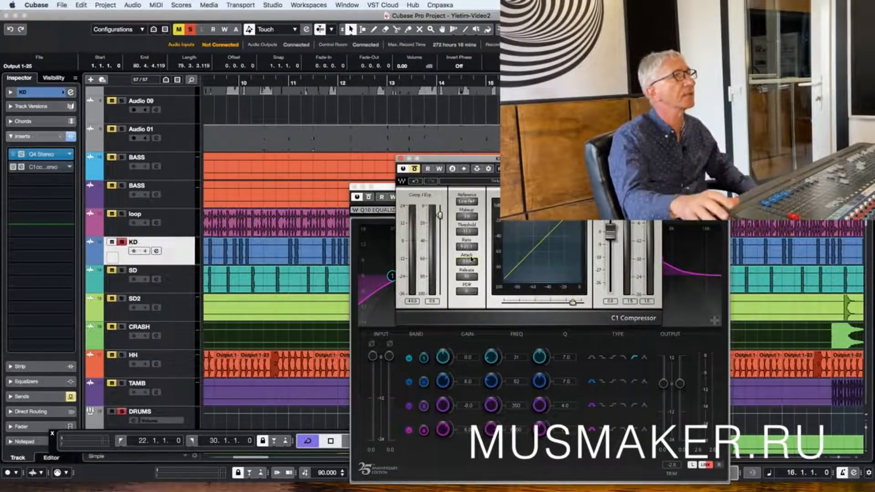
key("space")
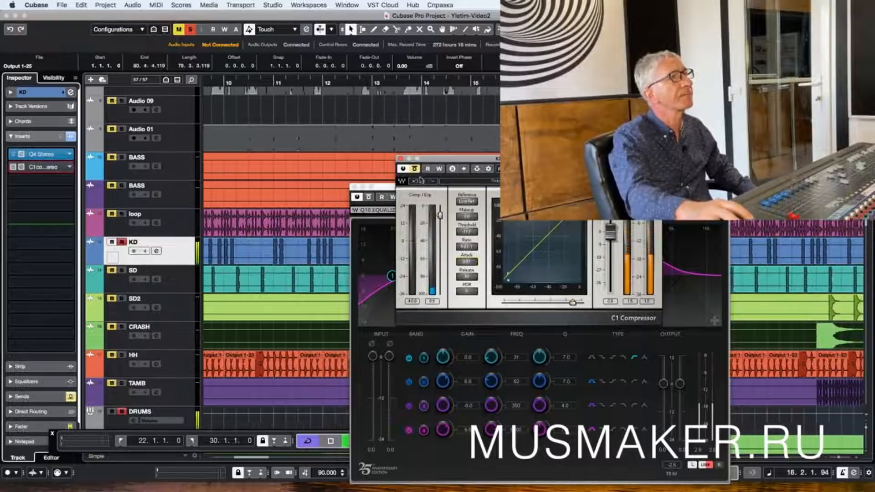
left_click(415, 170)
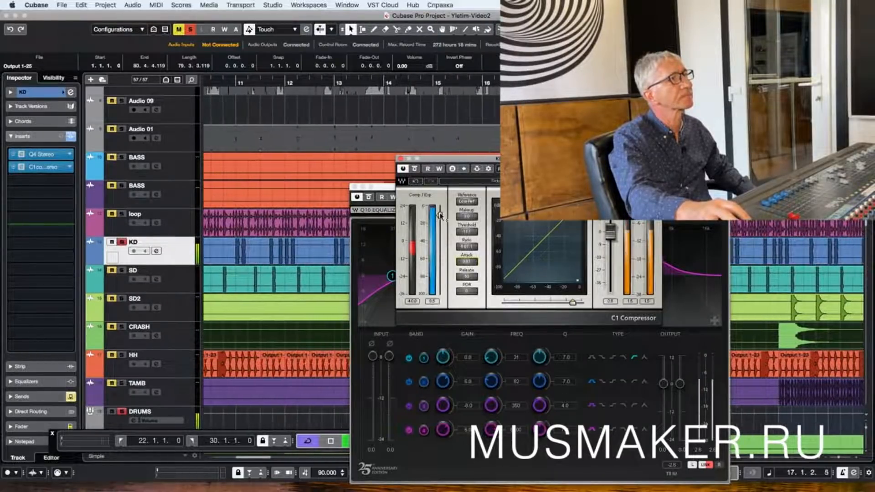
Step: Lower the compressor's threshold strongly to hear its effect and set the attack to 12
left_click_drag(439, 214, 440, 252)
left_click(470, 261)
type("19. ")
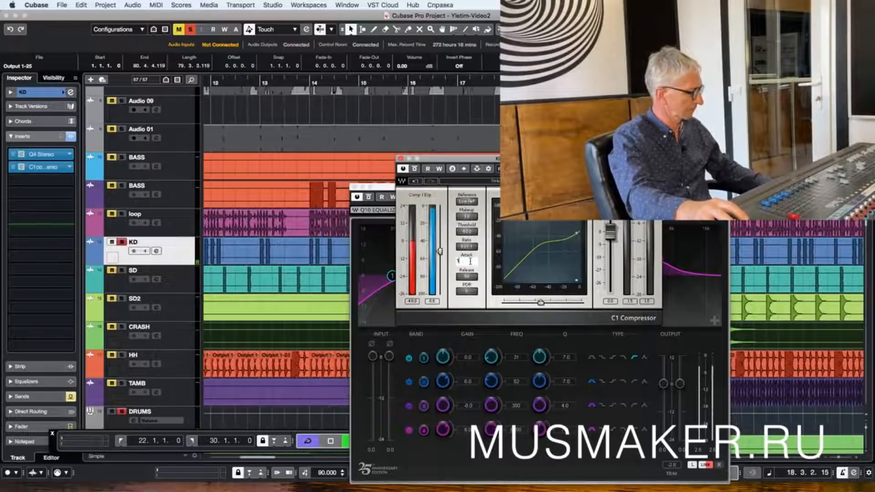
type("2")
key("Return")
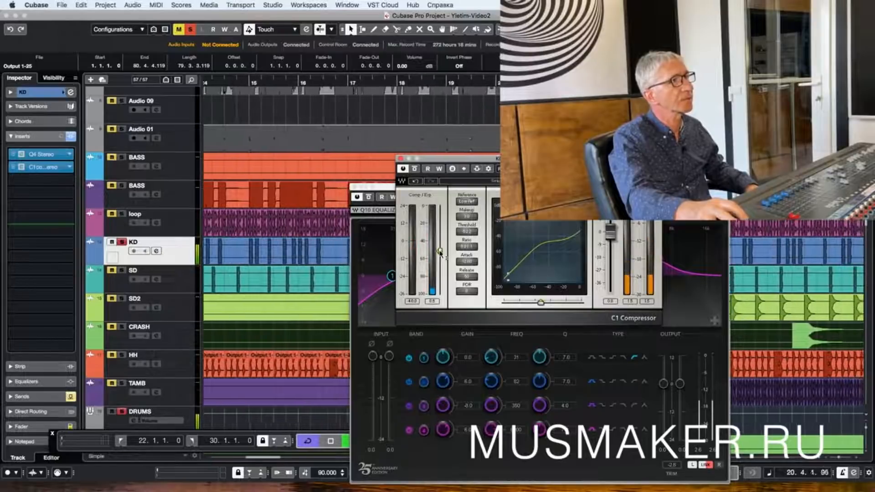
Step: Raise the compressor's threshold for light compression and compare the KD sound with the compressor bypassed and active
left_click_drag(440, 252, 440, 217)
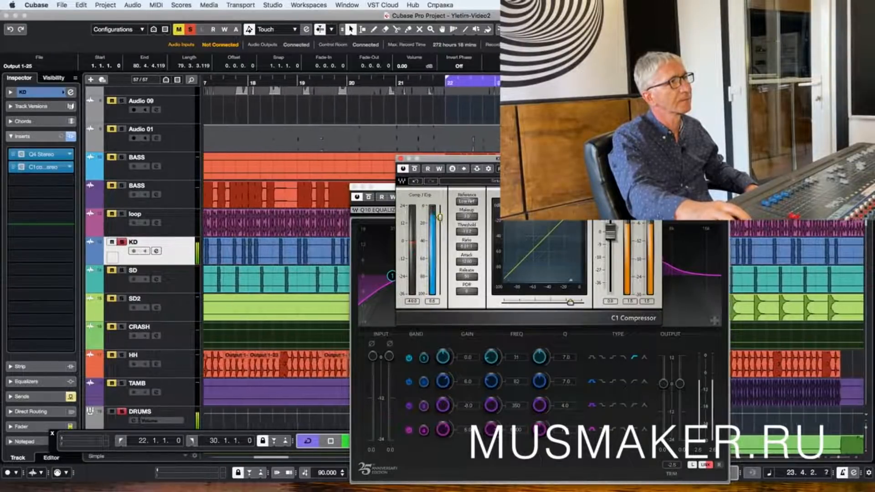
left_click(415, 169)
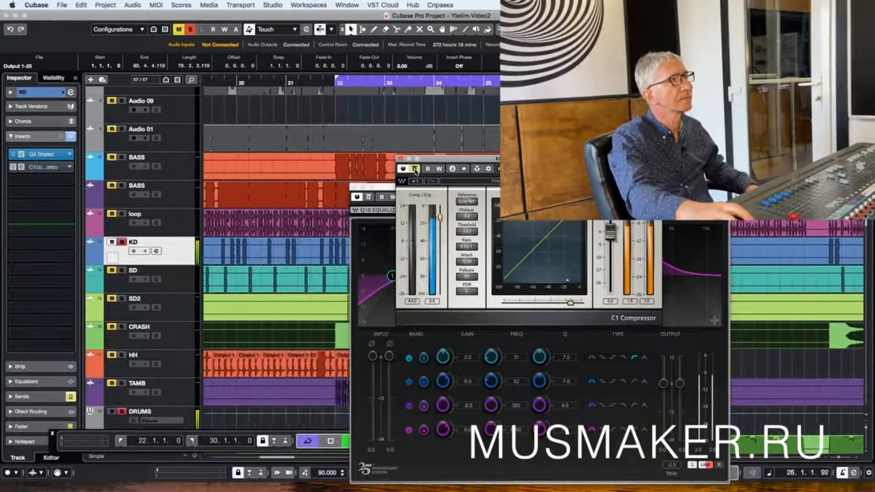
left_click(415, 169)
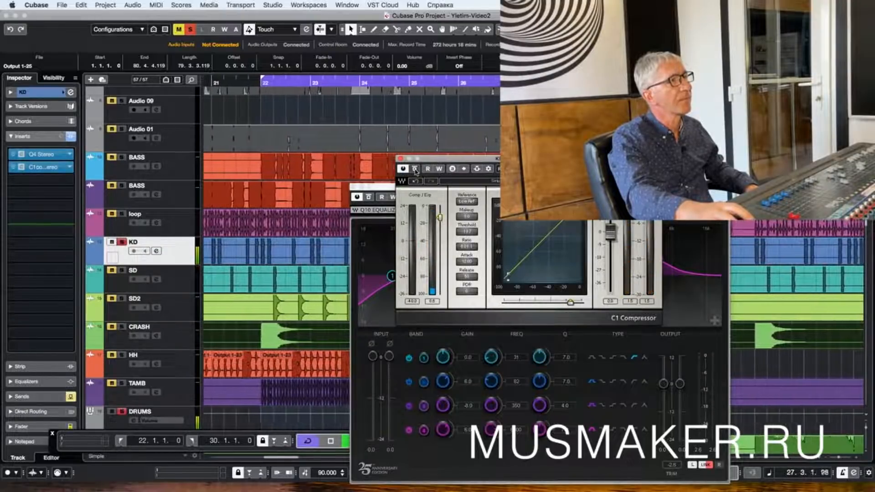
Step: Move the compressor window off the equalizer and set equalizer band 2's gain to 8.0
left_click_drag(415, 159, 548, 204)
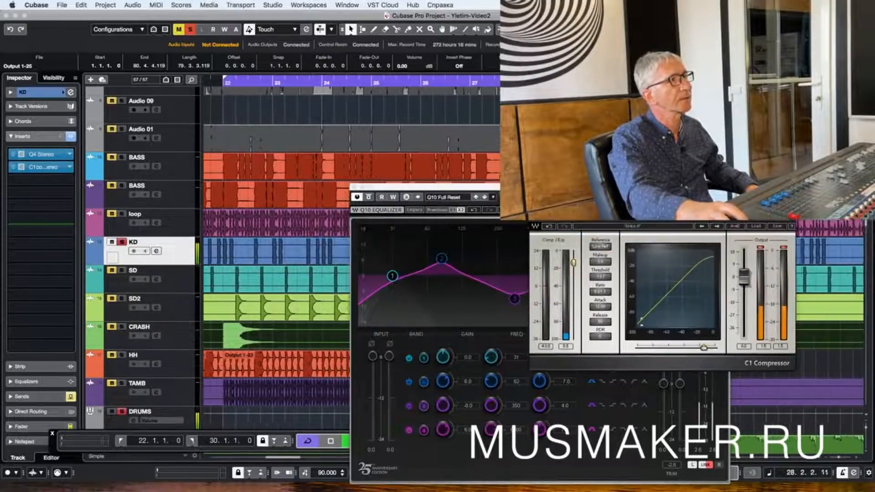
left_click(468, 383)
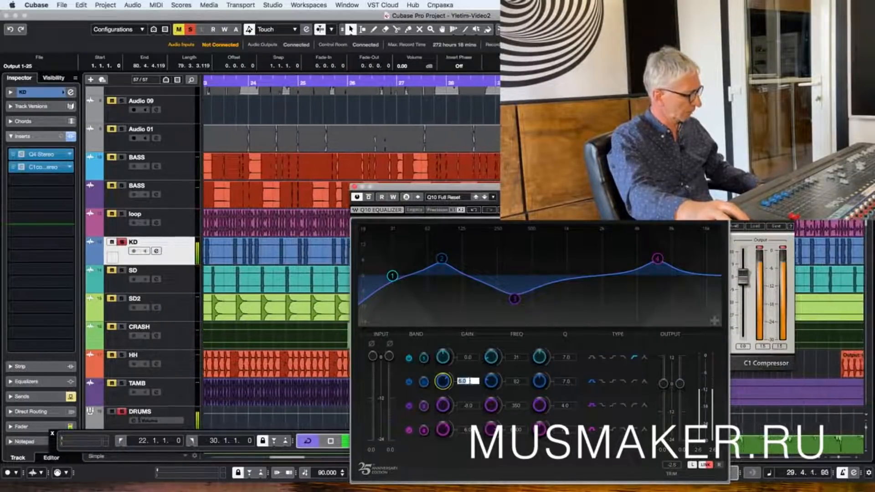
type("8")
key("Return")
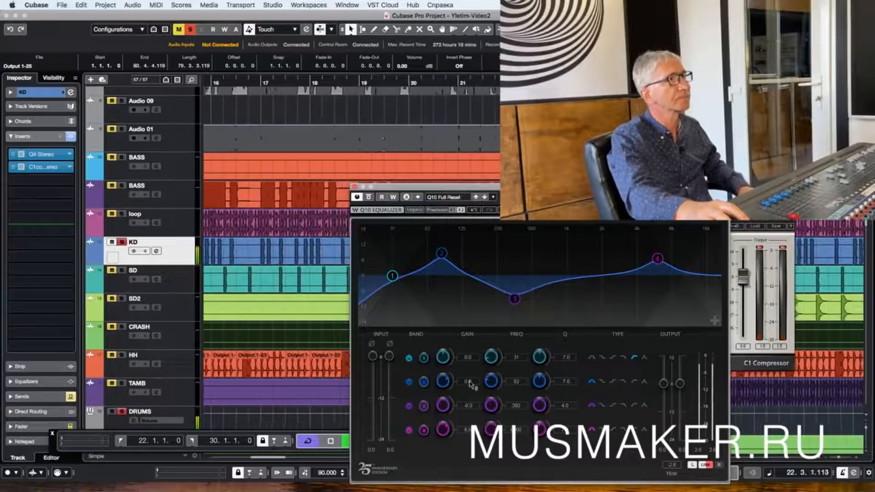
Step: Close the KD track's equalizer and compressor windows and stop playback
left_click(355, 187)
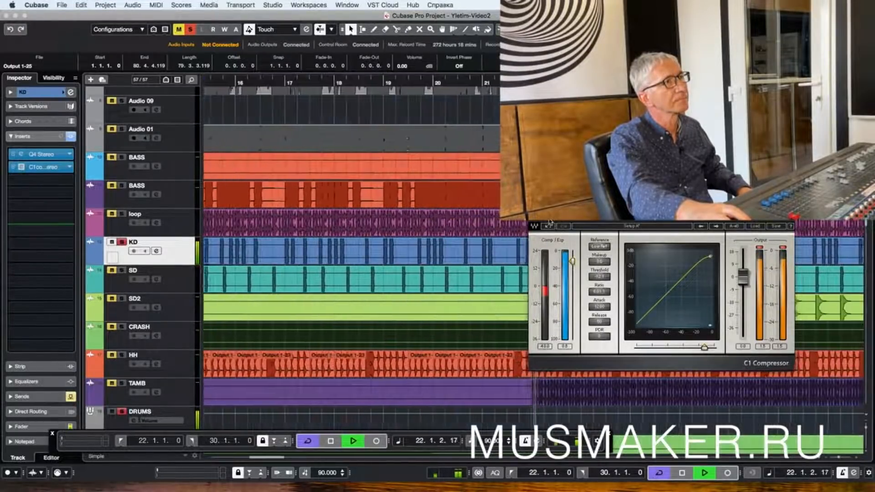
key("space")
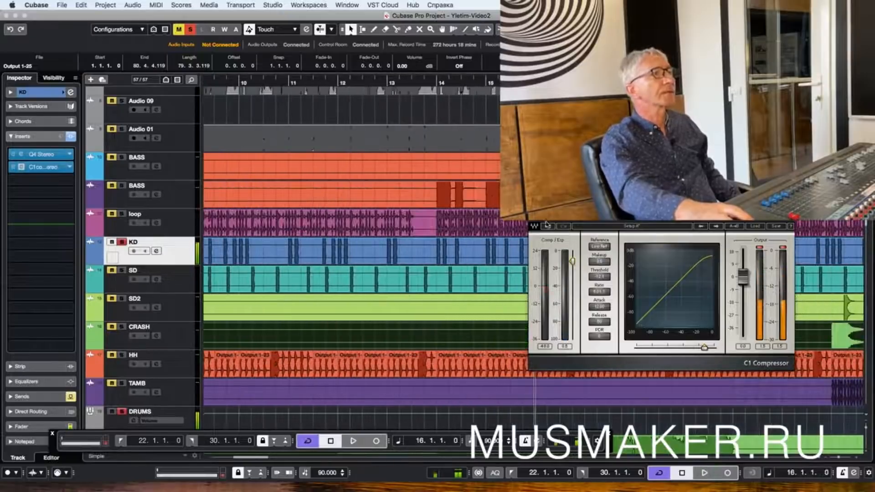
left_click(535, 205)
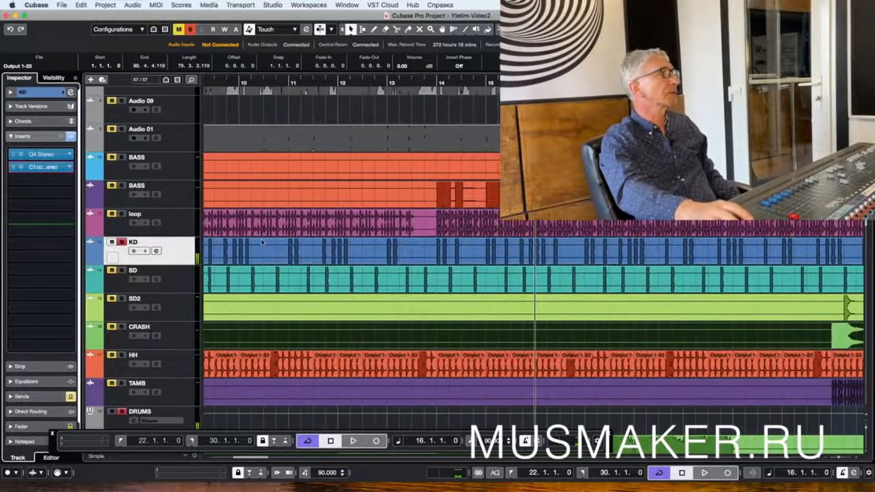
Step: Solo all tracks of the DRUMS folder, take the loop track out of solo and play the drums together
left_click(122, 412)
key("space")
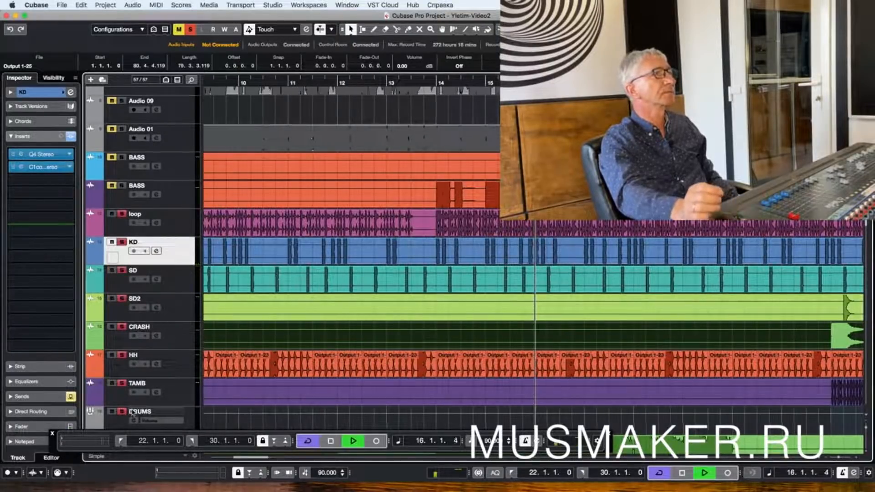
key("space")
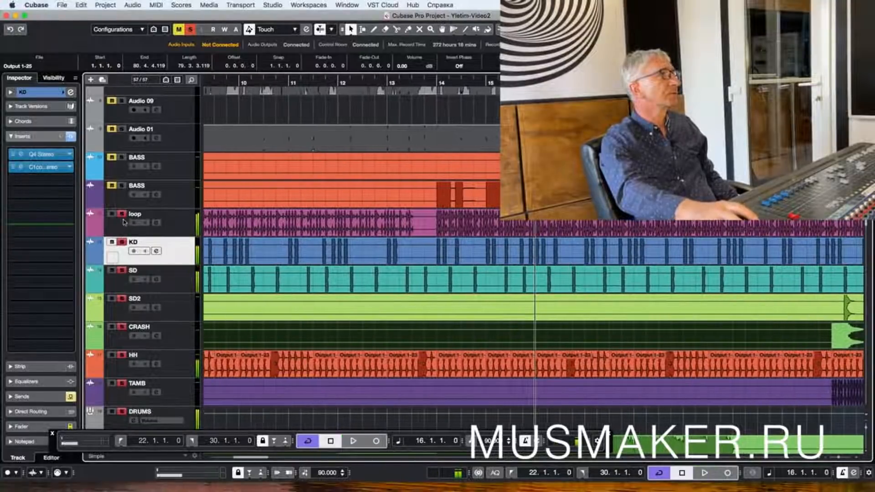
key("space")
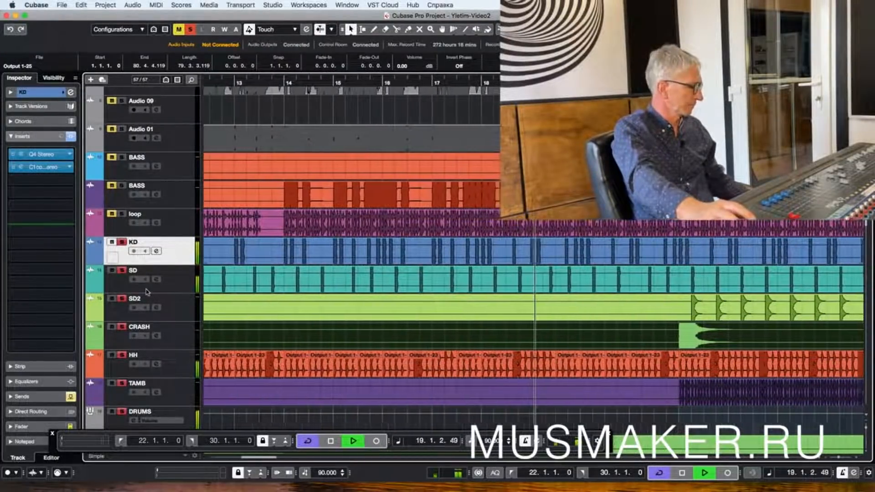
Step: Solo only the SD track, audition it, stop playback and select the track
left_click(122, 272, "super")
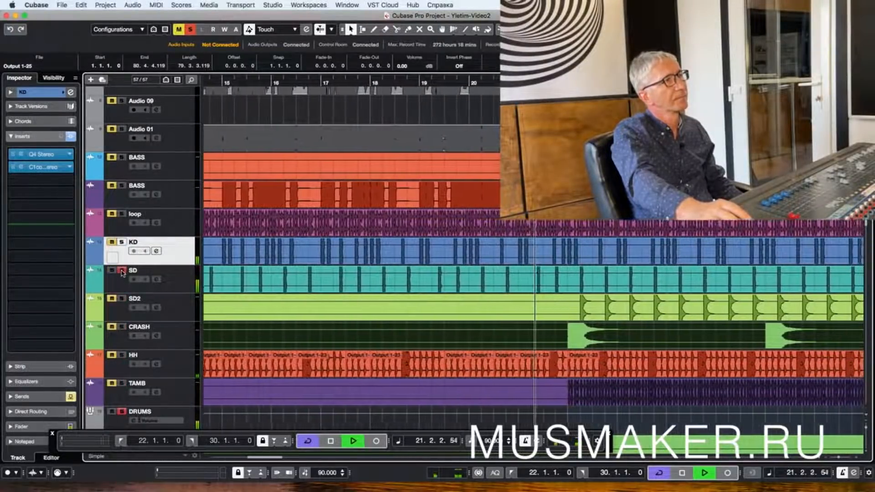
key("space")
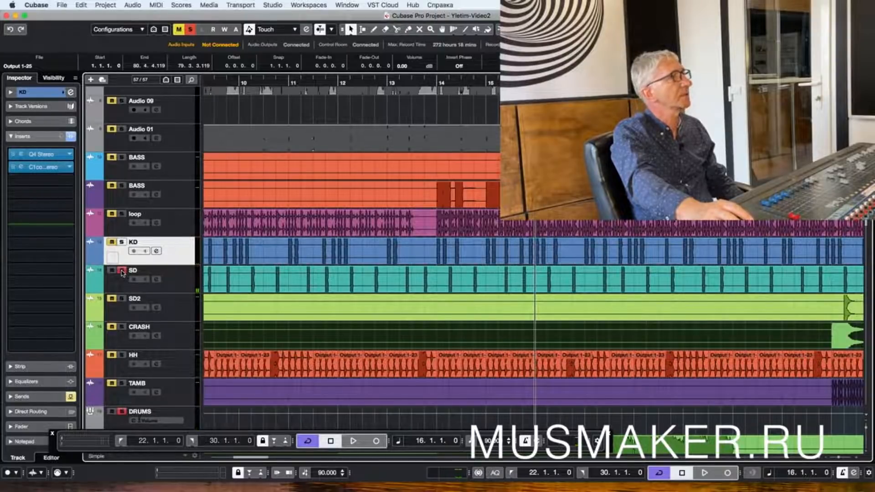
left_click(122, 274)
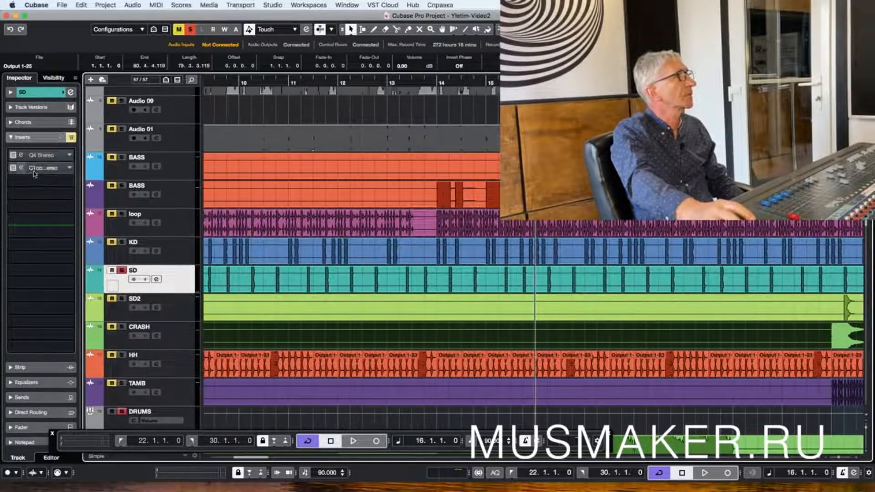
Step: Open the Q4 Stereo equalizer insert on the SD track and set band 2 to gain 18.0 and frequency 164
left_click(41, 155)
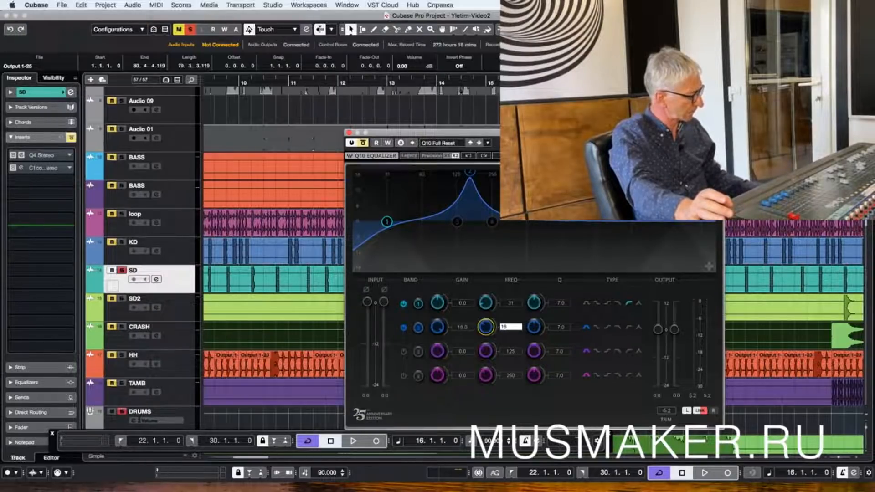
type("4")
key("Return")
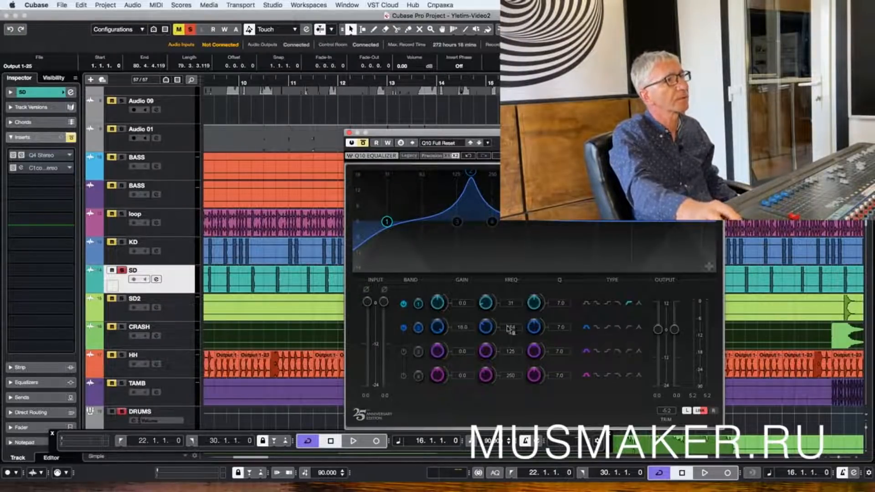
Step: Play the SD track and compare its sound with equalizer band 2 switched off and on, then stop playback
left_click(403, 328)
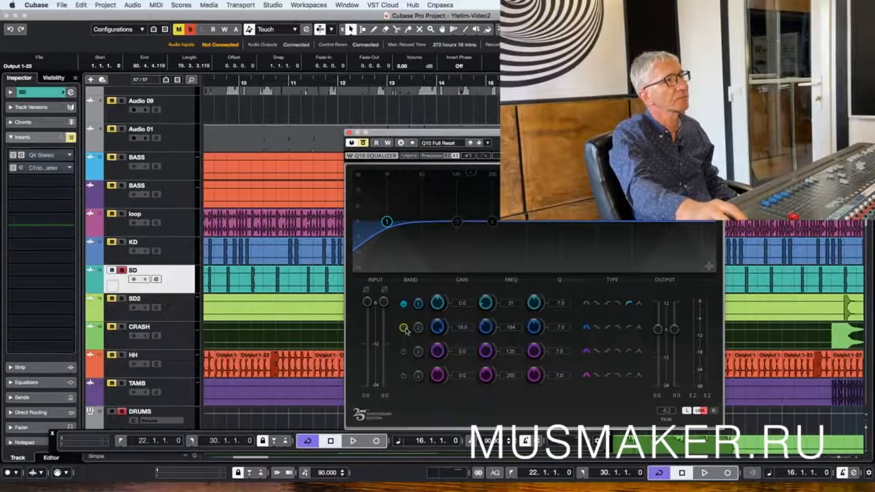
key("space")
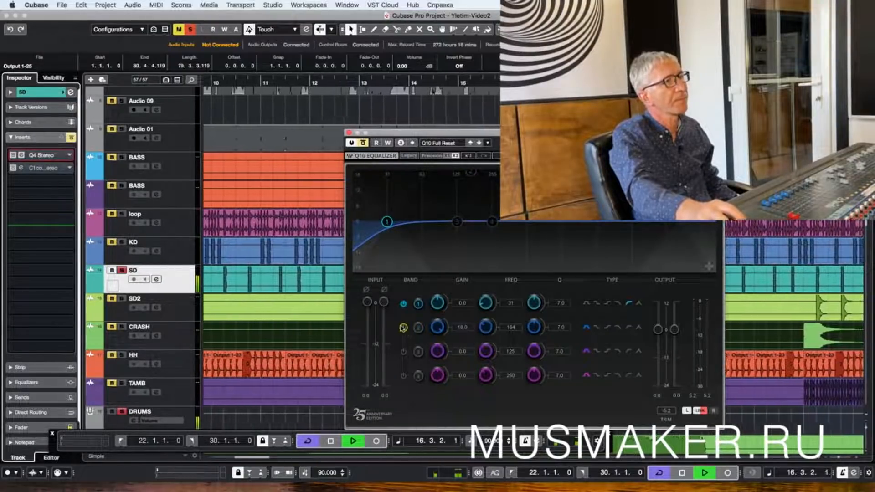
left_click(404, 327)
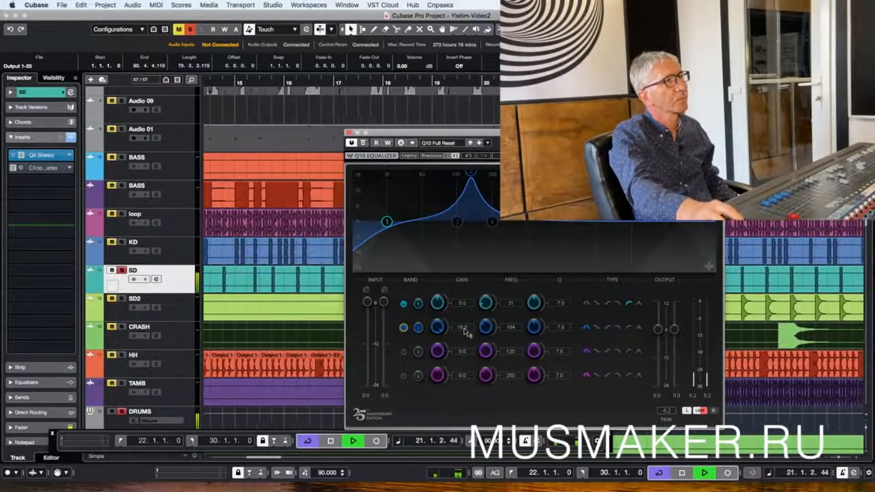
key("space")
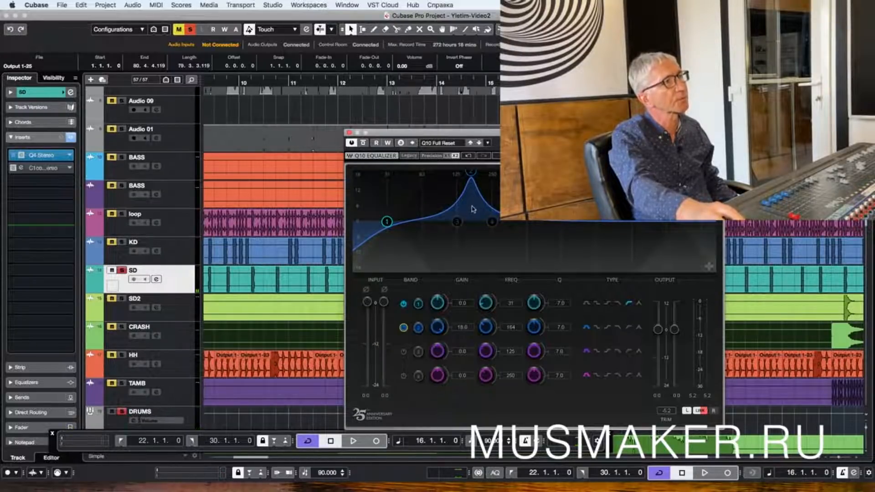
Step: Set the gain of equalizer band 2 to 8.0 and audition the SD track briefly
left_click(462, 327)
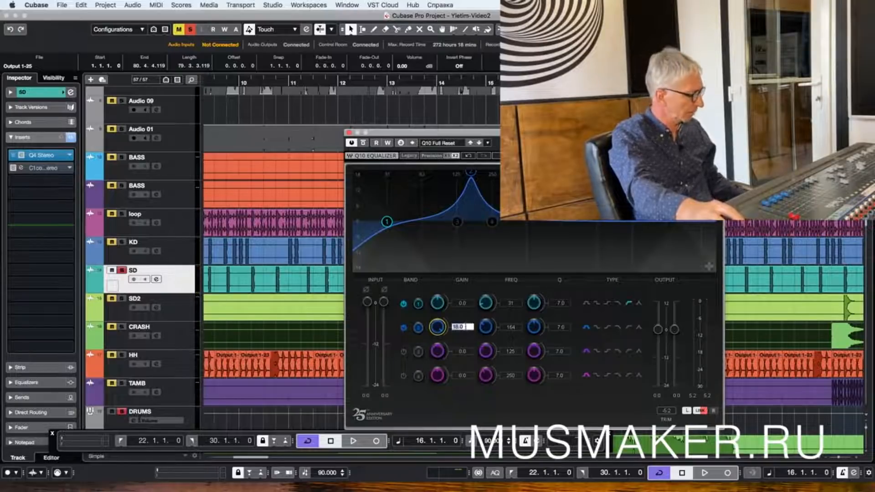
type("0")
key("Return")
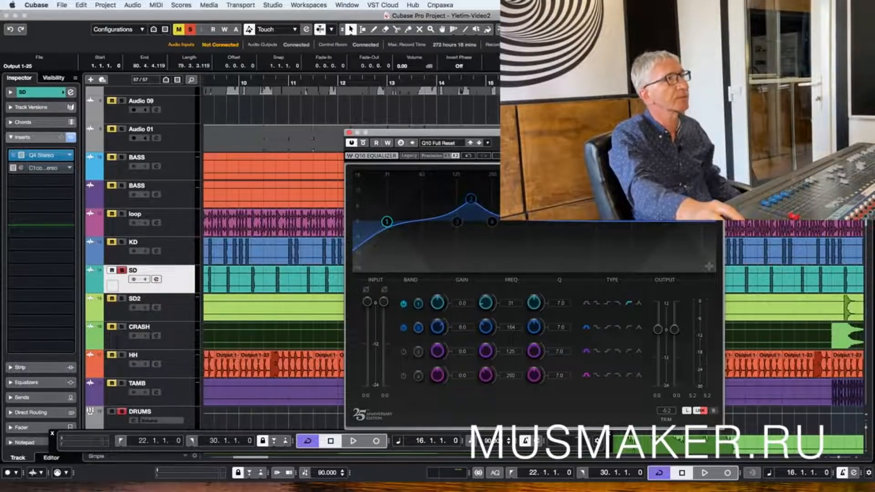
key("space")
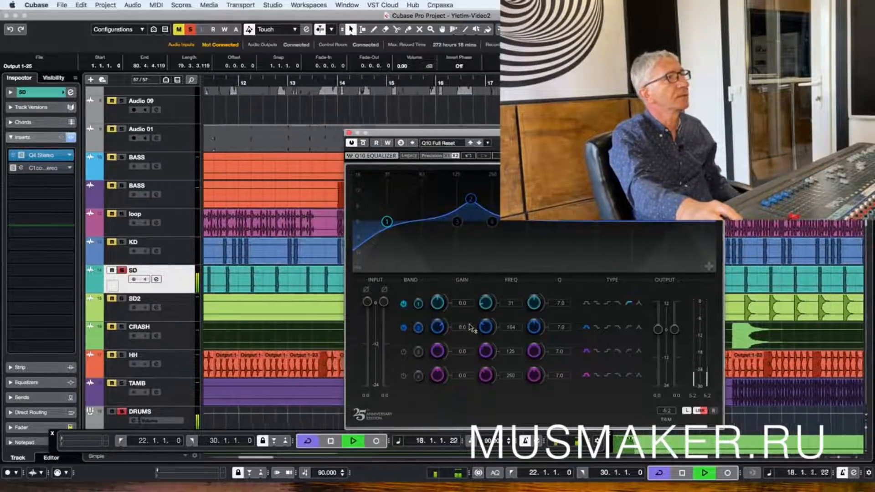
key("space")
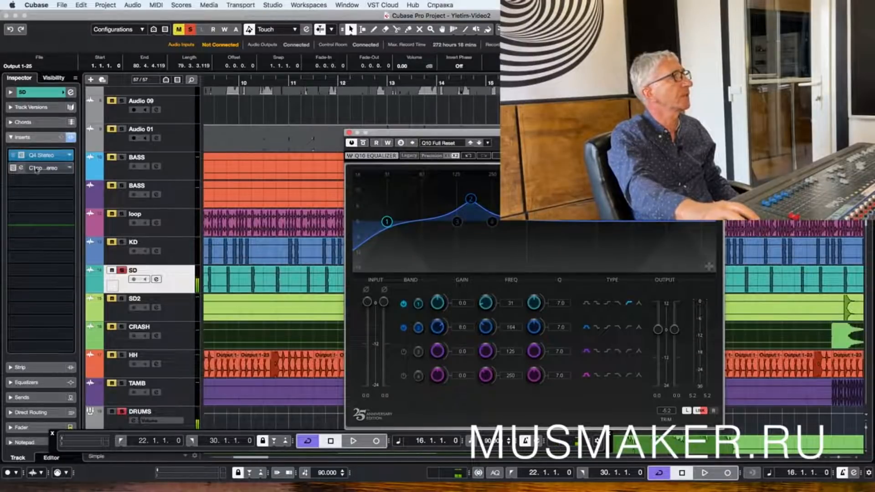
Step: Open the SD track's C1 compressor insert, take it out of bypass and start playback
left_click(37, 169)
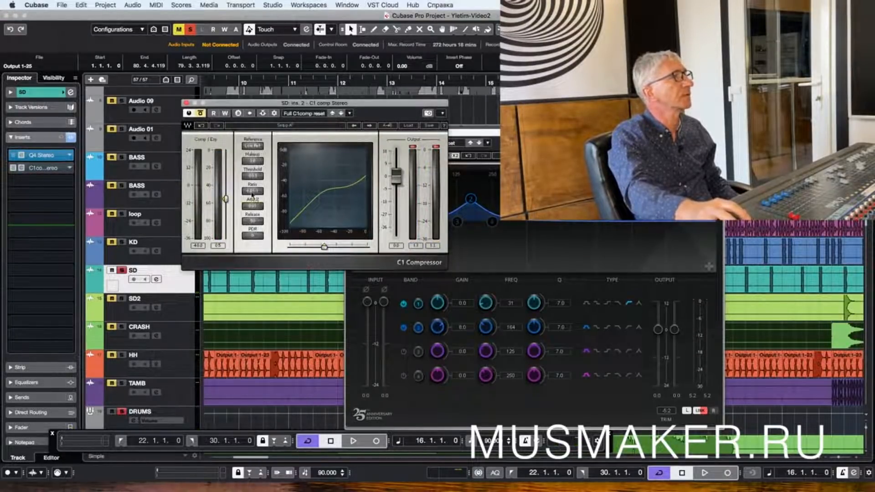
left_click(201, 113)
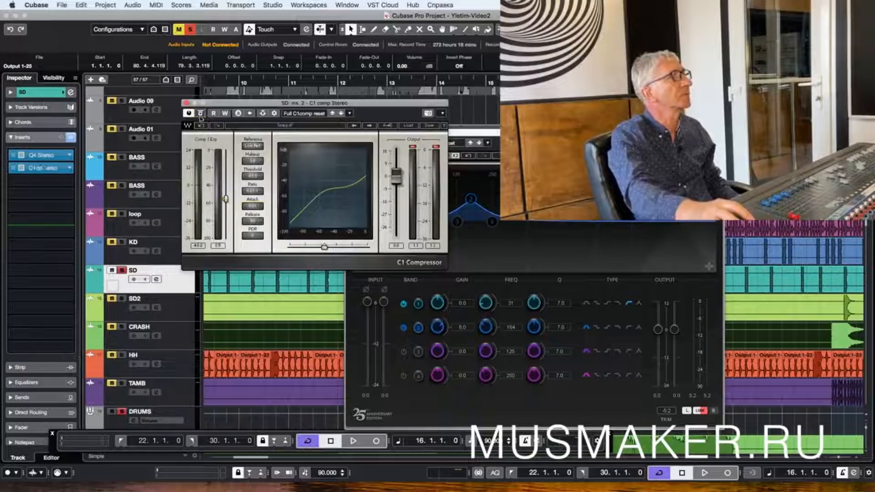
key("space")
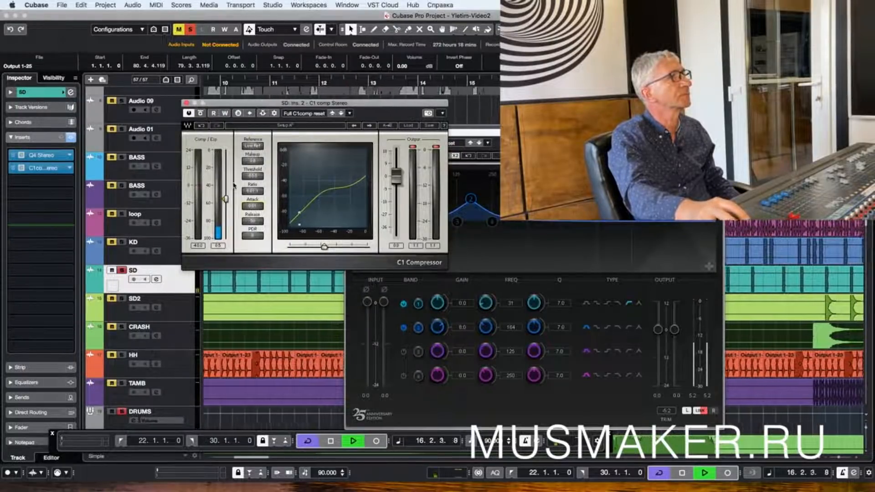
Step: Set the C1 compressor's attack to 12.00 while the SD track plays, after trying 8.00
left_click(251, 206)
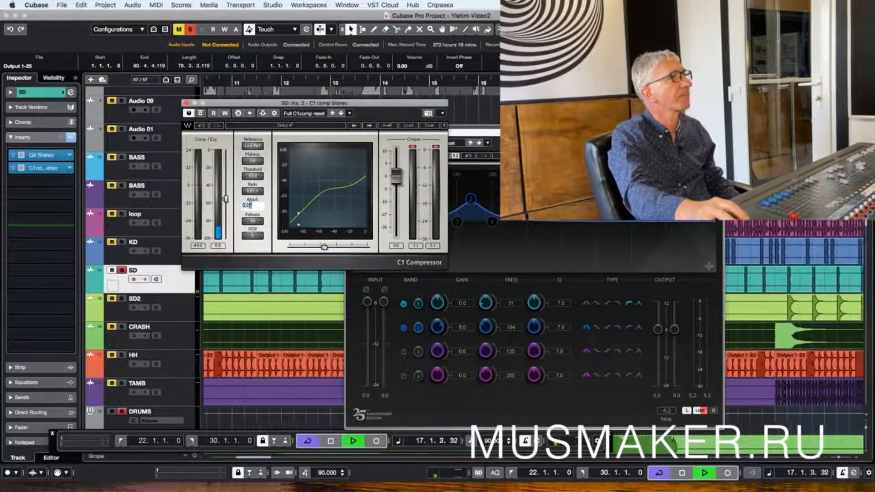
key("Return")
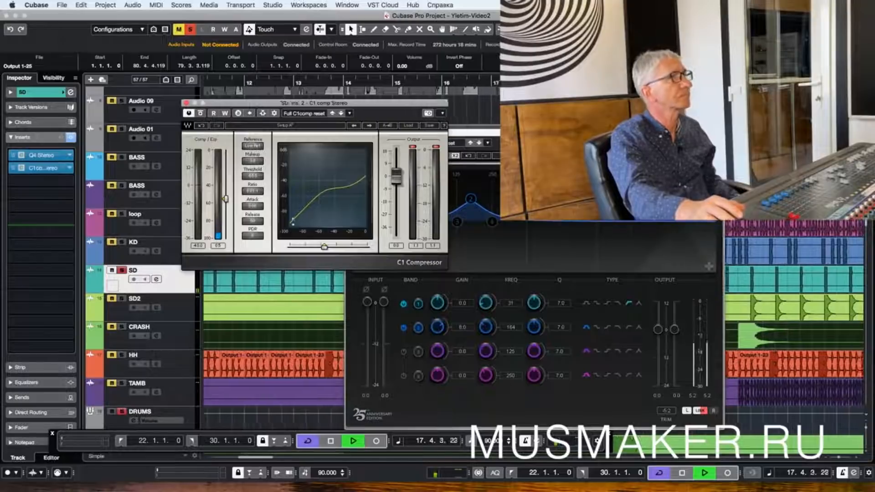
left_click(253, 206)
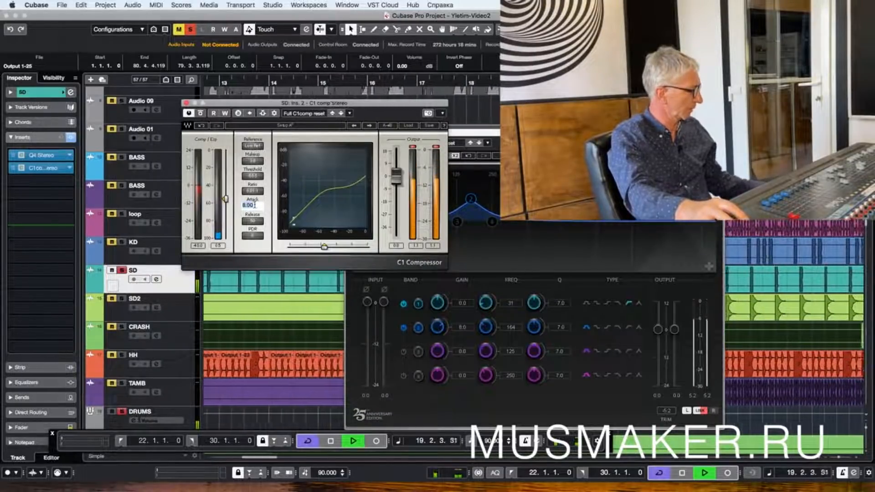
type("12")
key("Return")
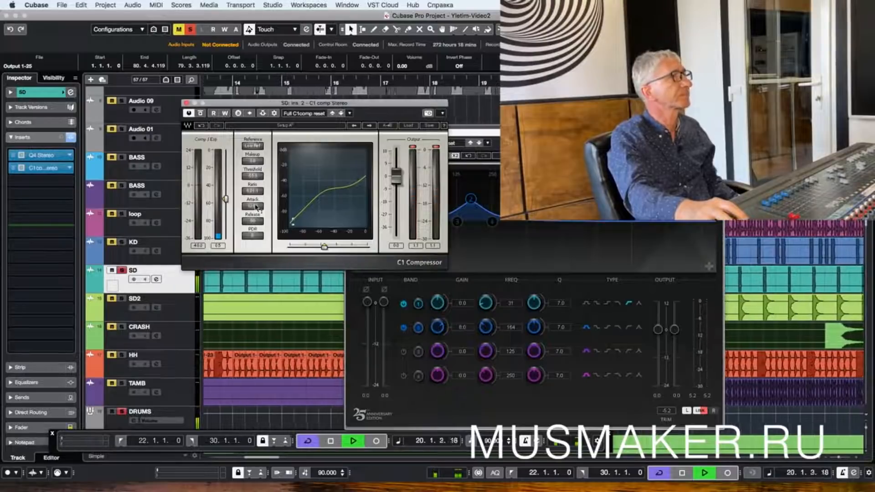
Step: Raise the compressor's threshold to about -14 and compare the SD sound repeatedly with the compressor bypassed and active
left_click_drag(225, 199, 226, 171)
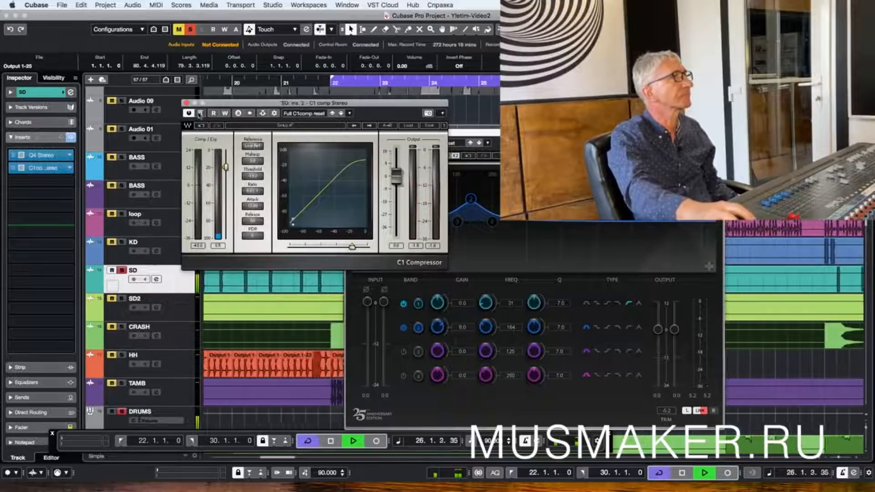
left_click(199, 114)
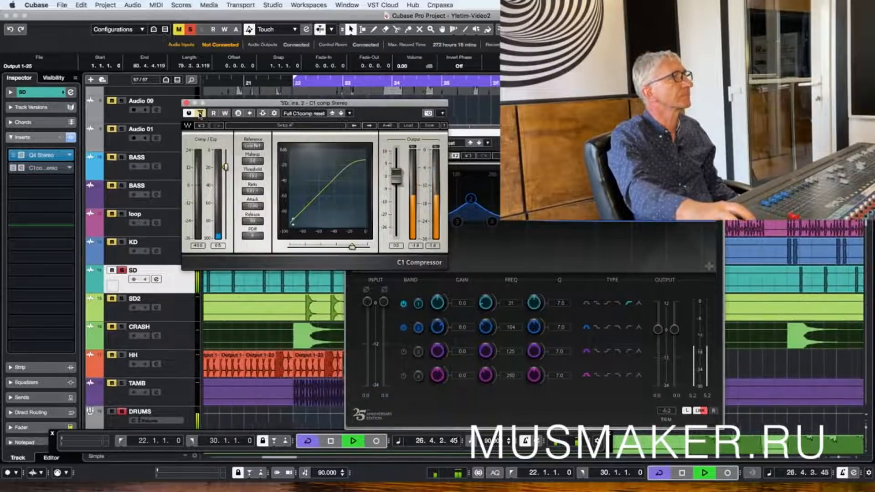
left_click(199, 114)
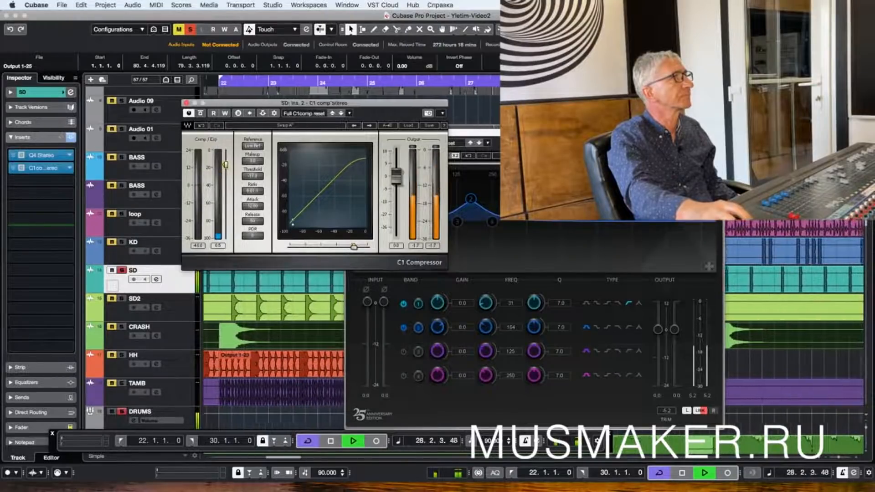
left_click(200, 114)
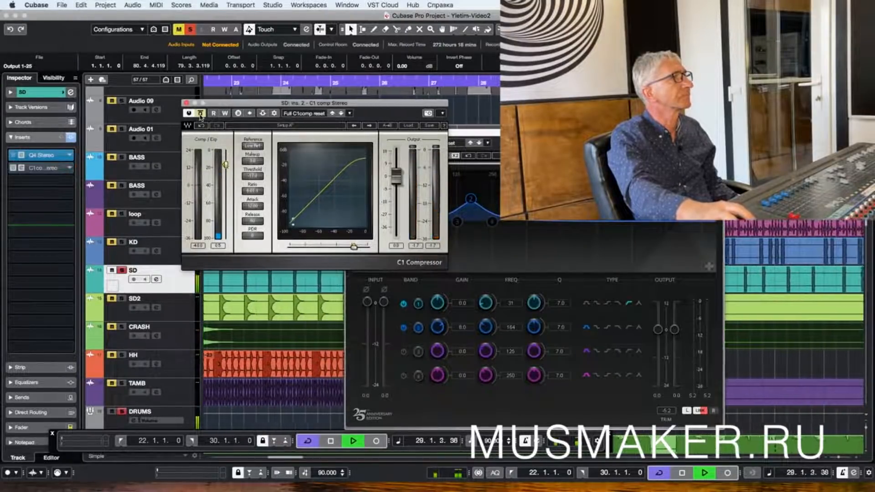
left_click(200, 114)
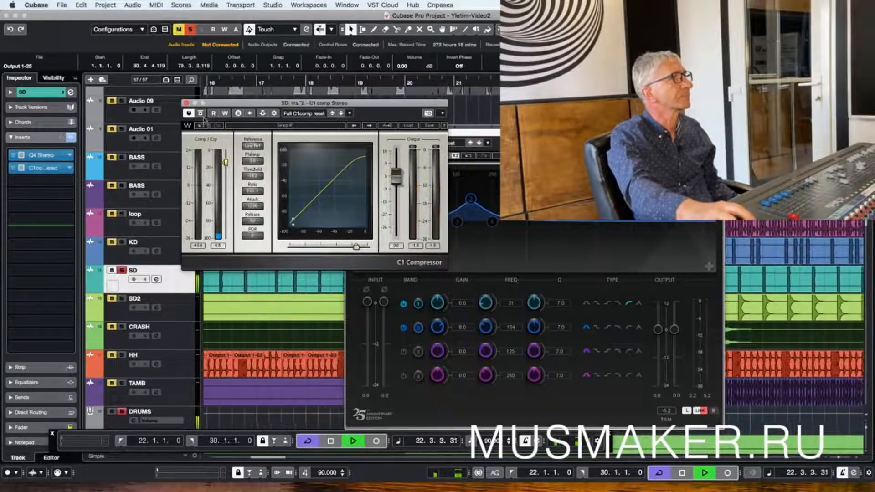
left_click(200, 114)
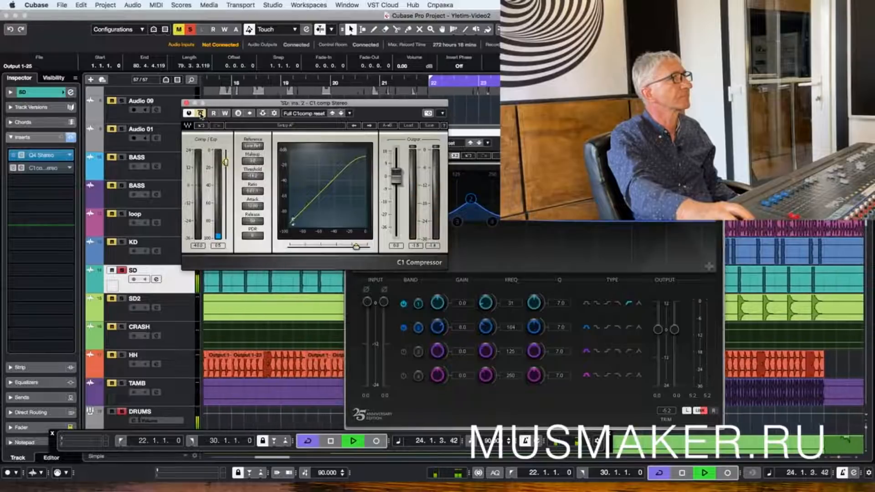
left_click(200, 114)
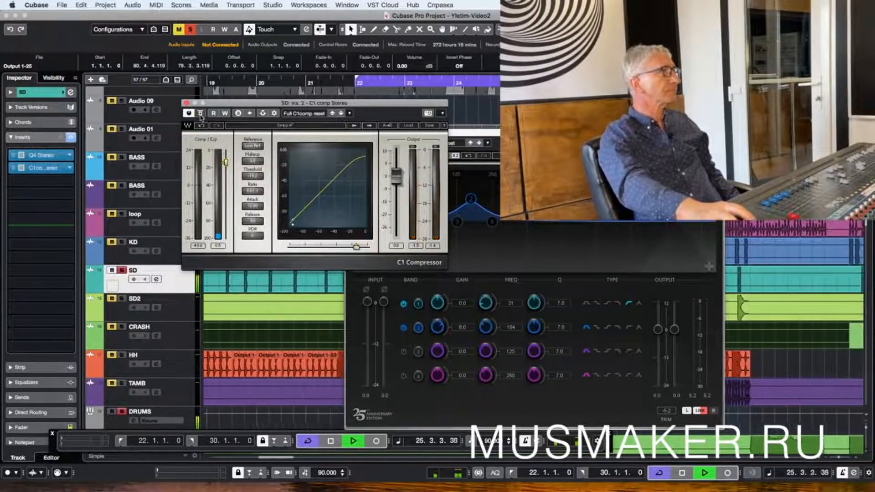
left_click(200, 113)
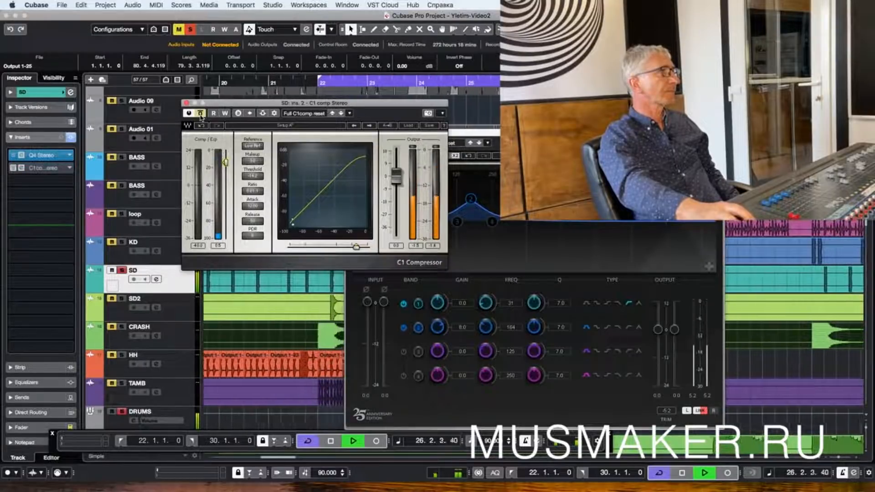
left_click(201, 114)
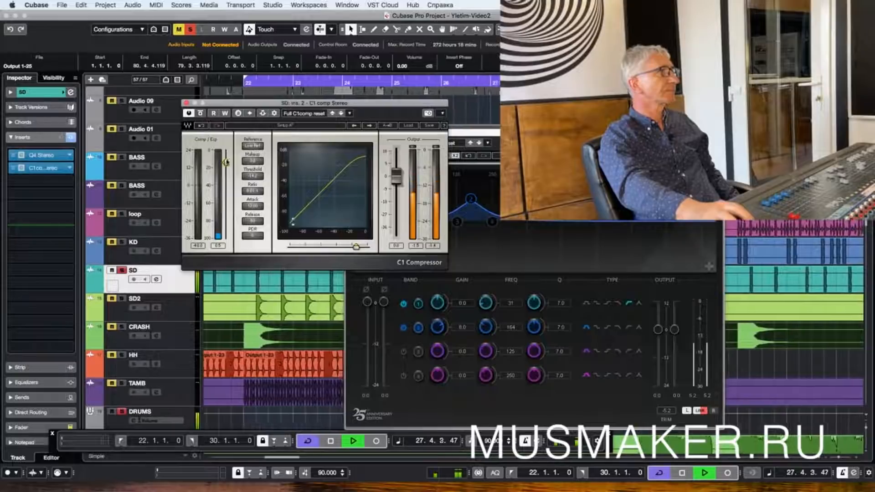
Step: Lower the compressor's threshold slightly and set its makeup gain to 4.0
left_click_drag(226, 163, 226, 168)
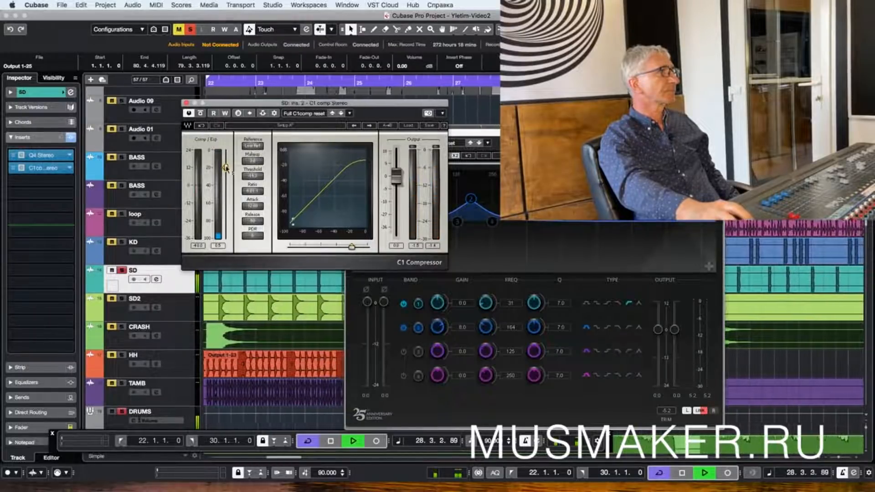
double_click(254, 161)
type("4")
key("Return")
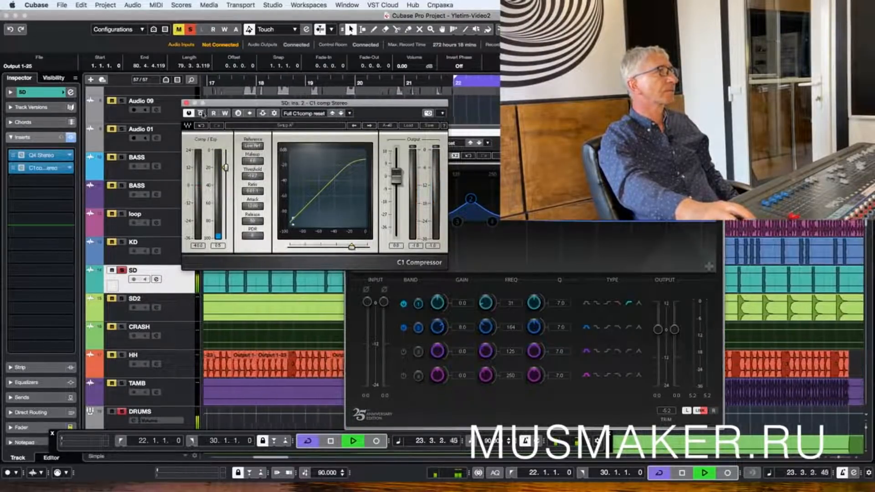
Step: Compare the SD sound with the compressor bypassed and active at the new makeup gain, then stop playback
left_click(201, 113)
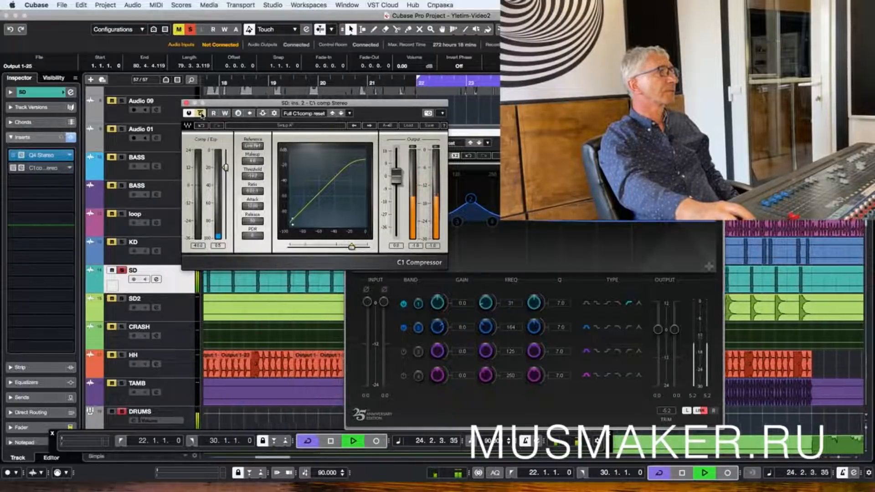
left_click(201, 113)
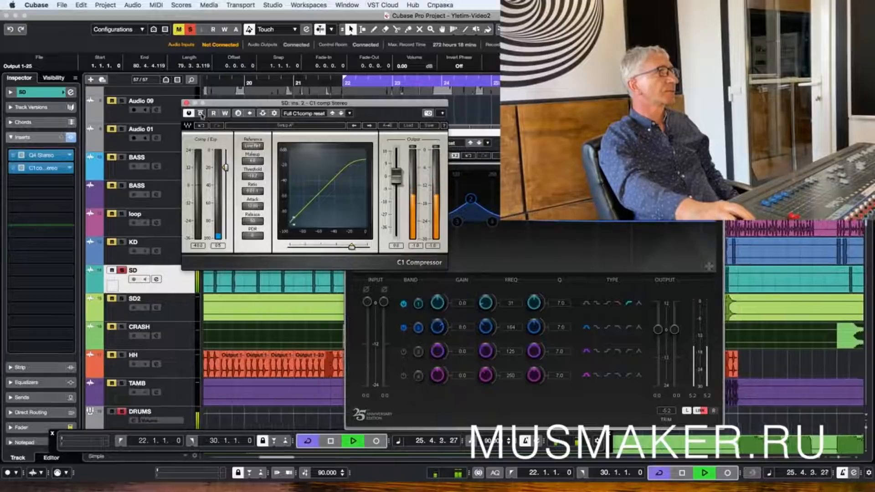
key("space")
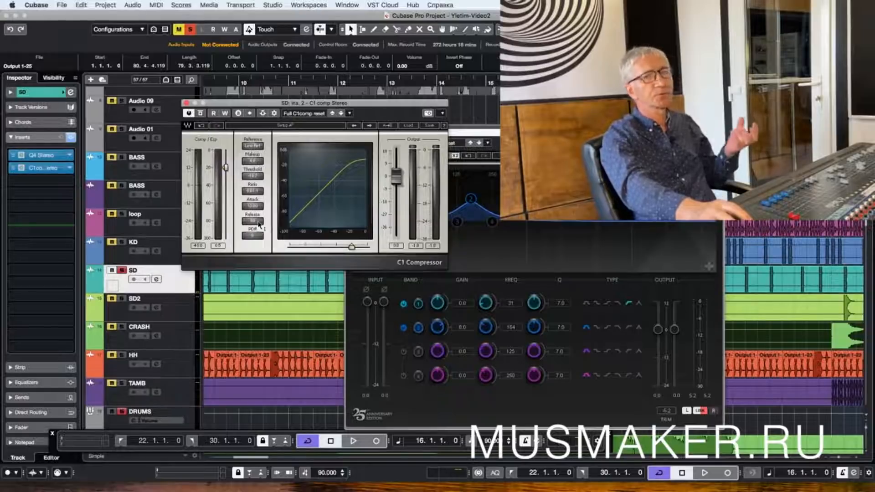
Step: Audition the SD track with the compressor's release at 1, comparing bypassed and active, then stop playback
key("space")
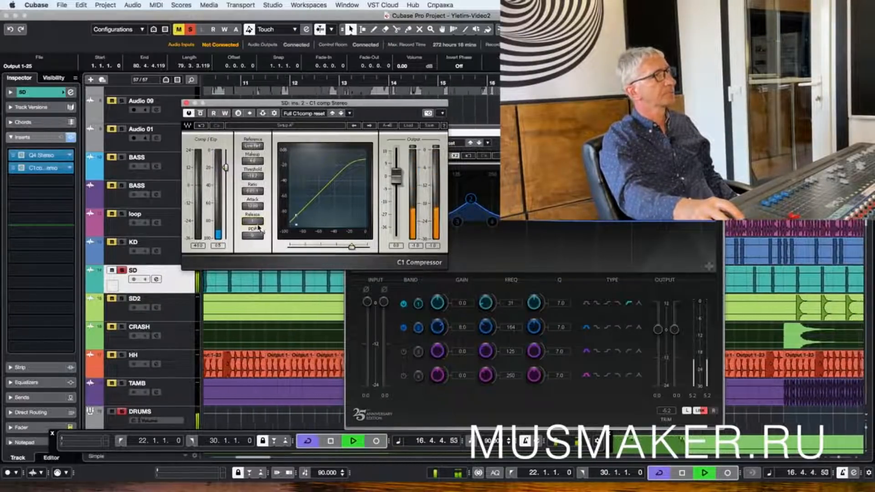
left_click(201, 113)
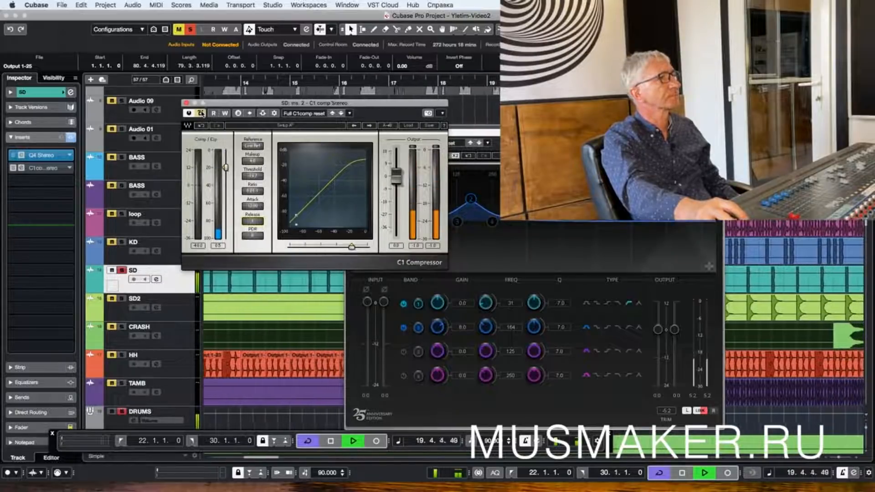
left_click(201, 113)
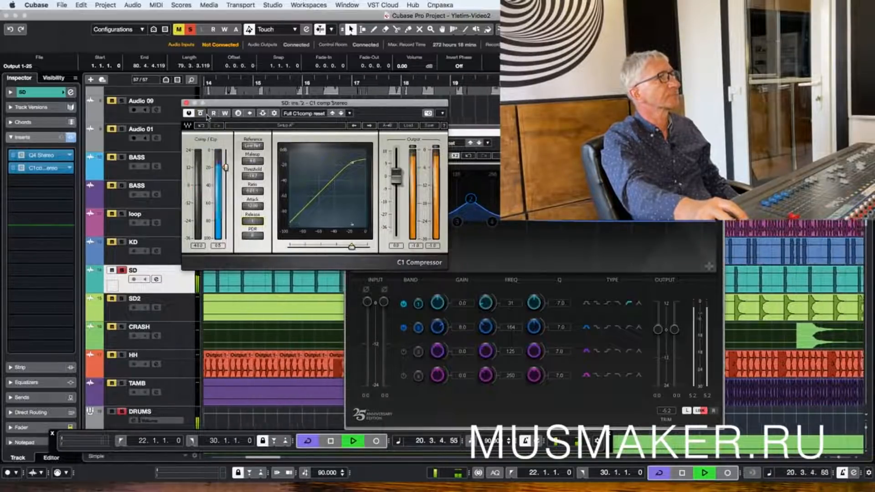
key("space")
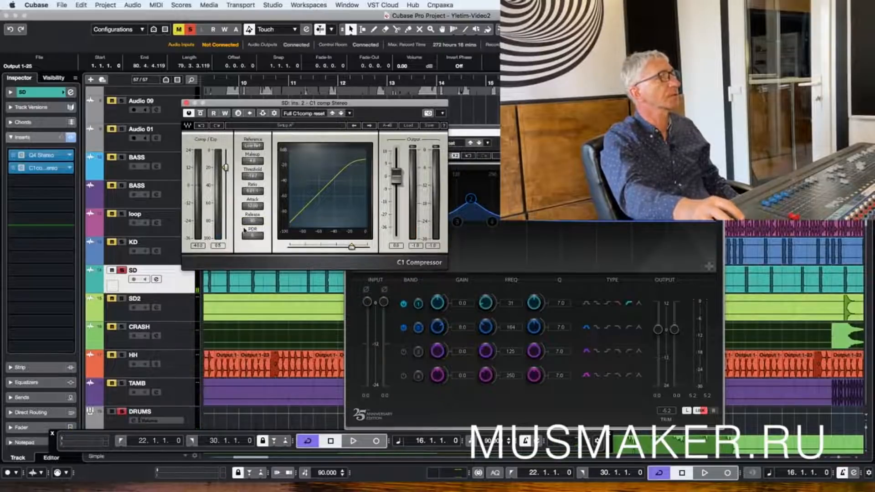
Step: Play the compressed SD track once more, close the C1 compressor window and stop playback
key("space")
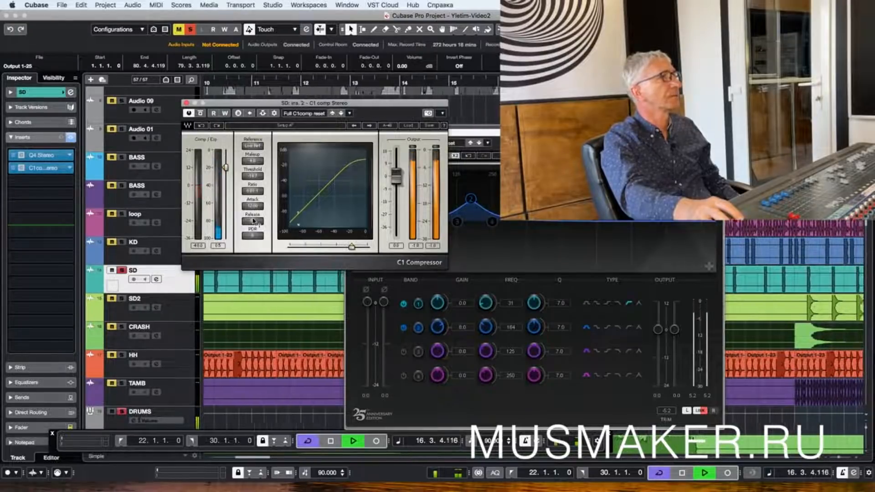
left_click(186, 103)
key("space")
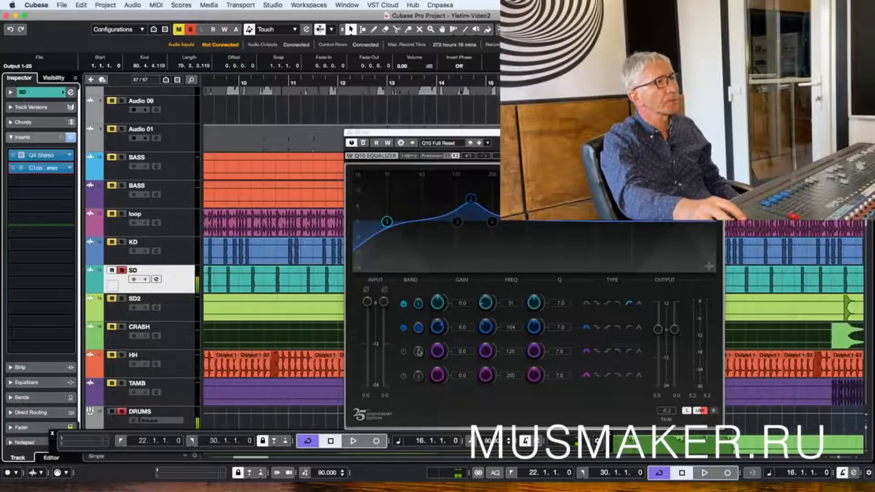
Step: Enable band 3 of the SD track's equalizer at 8000 Hz with a gain of 8
left_click(403, 351)
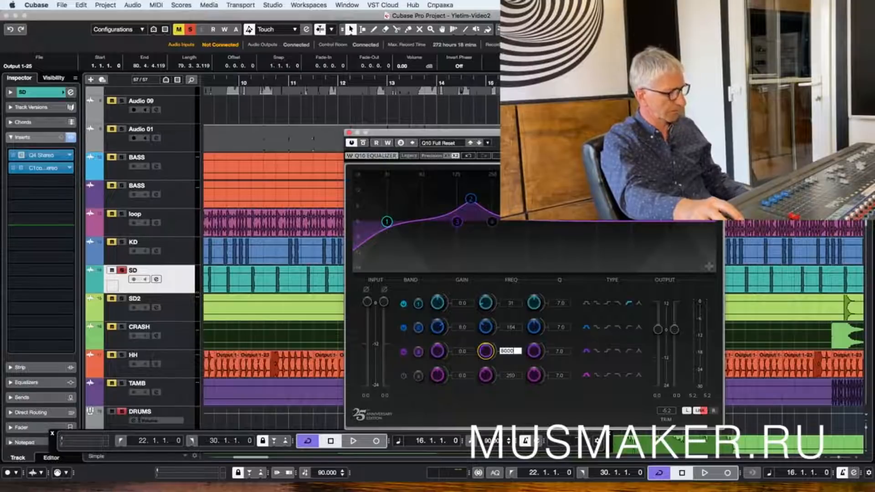
key("Return")
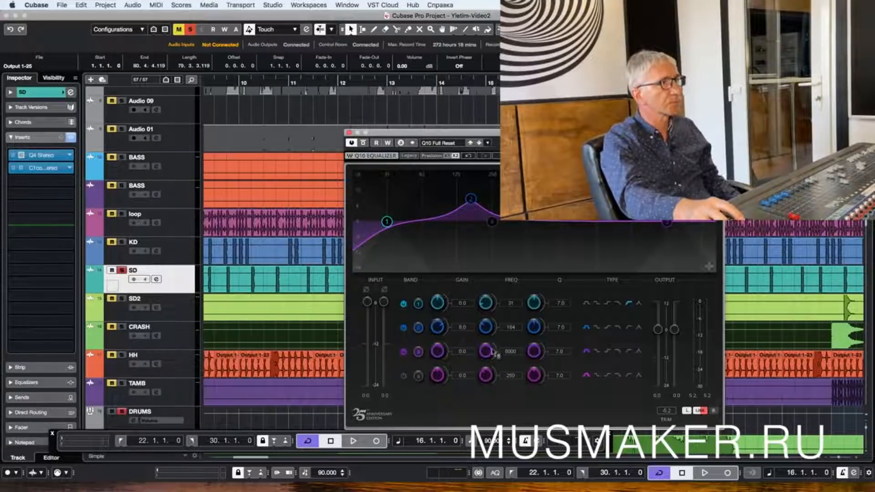
left_click(469, 352)
type("8")
key("Return")
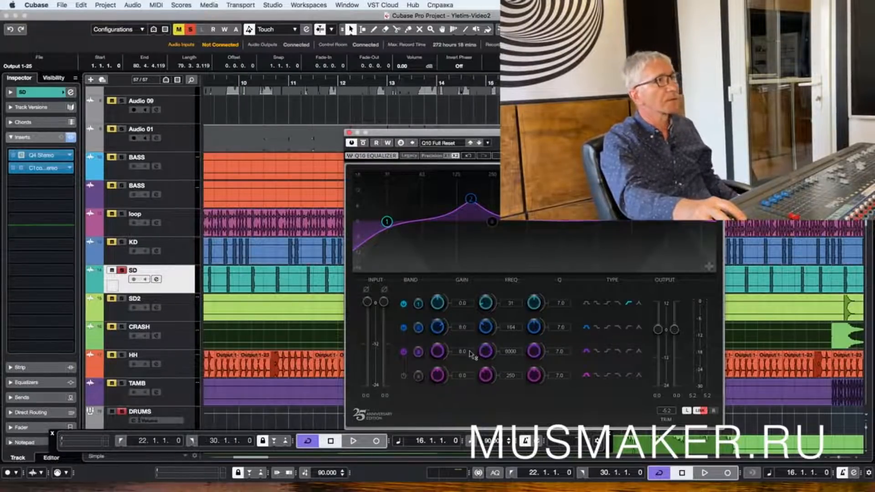
Step: Audition the SD track with band 3 toggled and set that band's gain to 3
left_click(404, 352)
key("space")
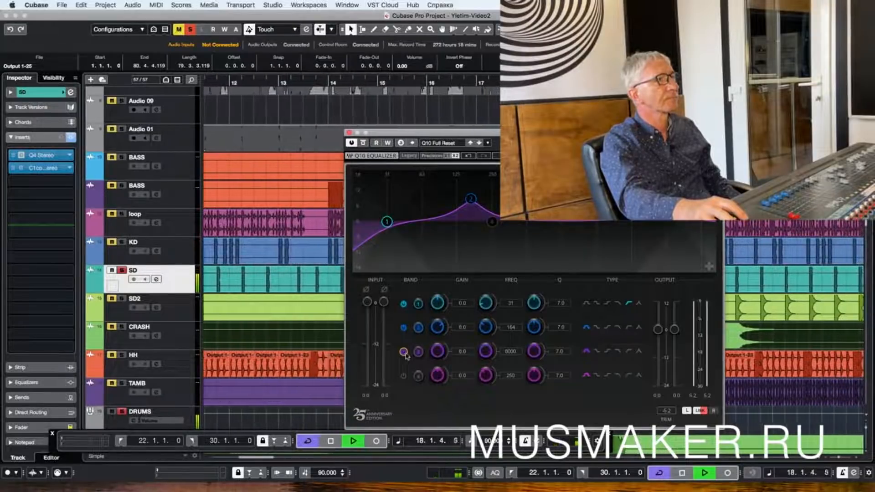
double_click(466, 351)
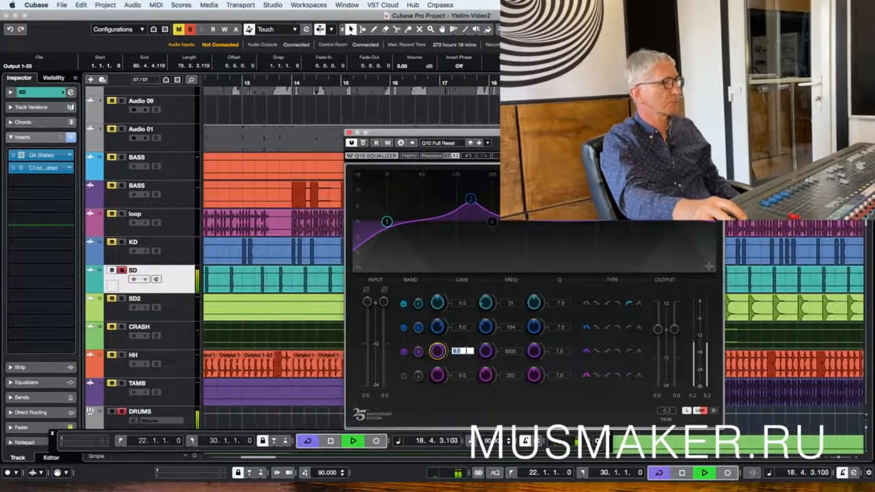
type("3")
key("Return")
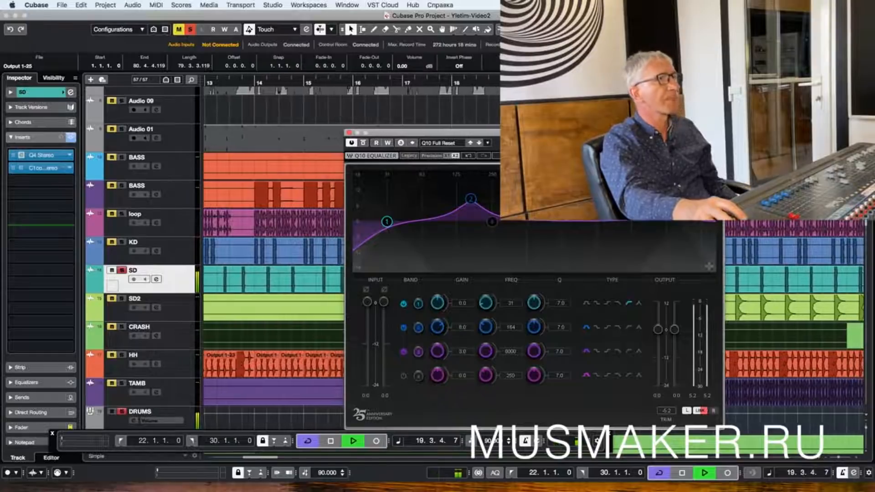
Step: Compare the SD sound with the equalizer bypassed and active, then with all inserts bypassed and active
left_click(363, 144)
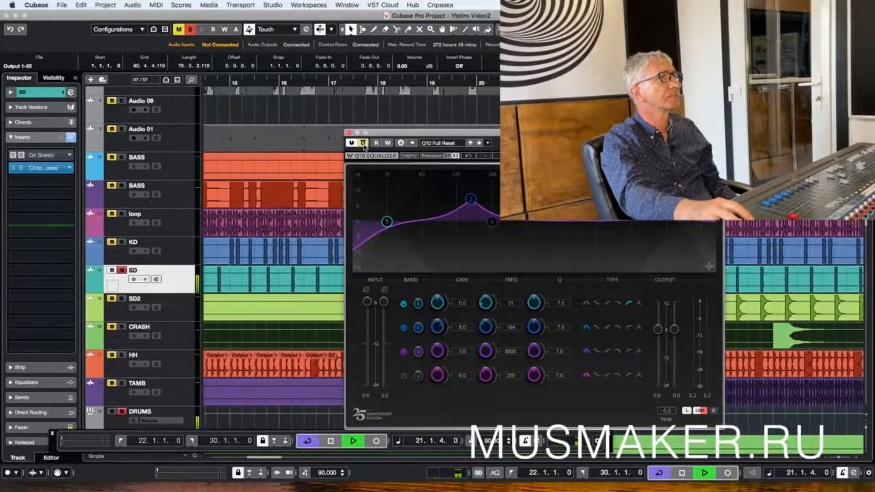
left_click(363, 144)
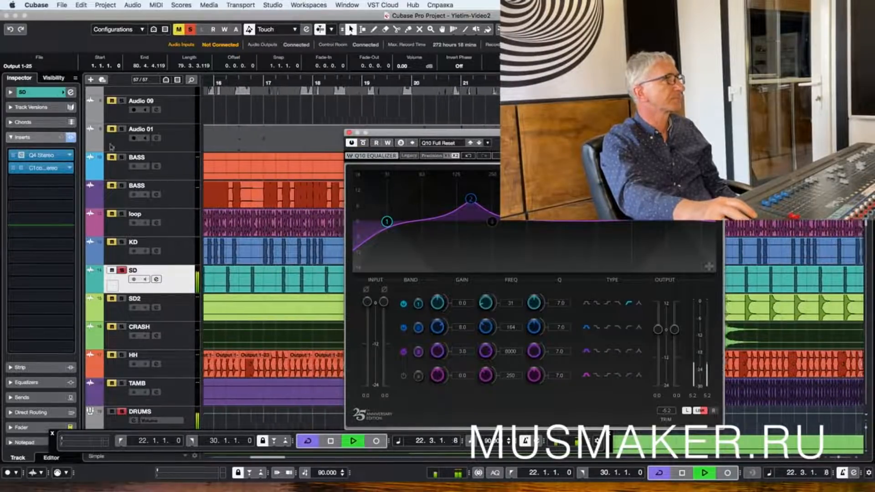
left_click(70, 137)
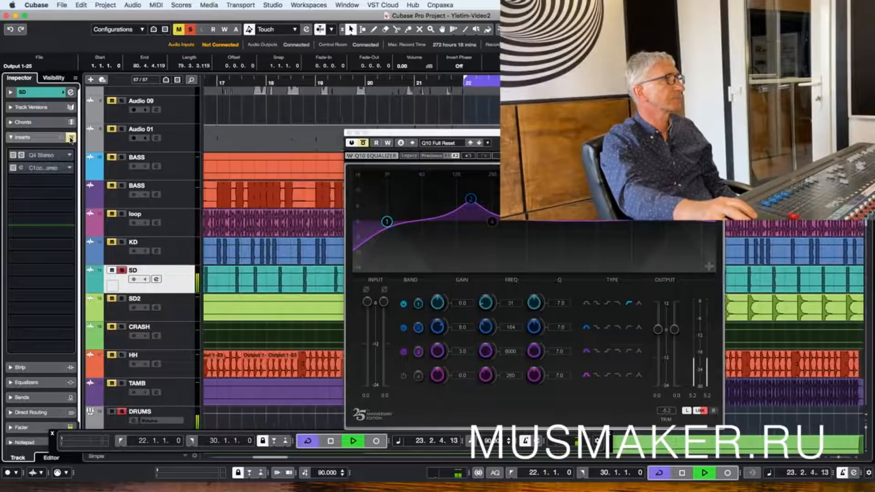
left_click(71, 137)
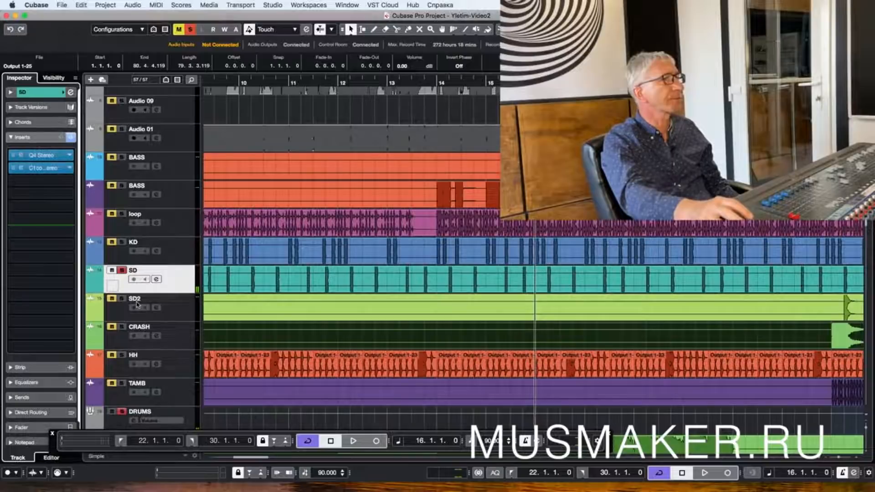
Step: Start playback and solo the HH track on its own within the drum group
key("space")
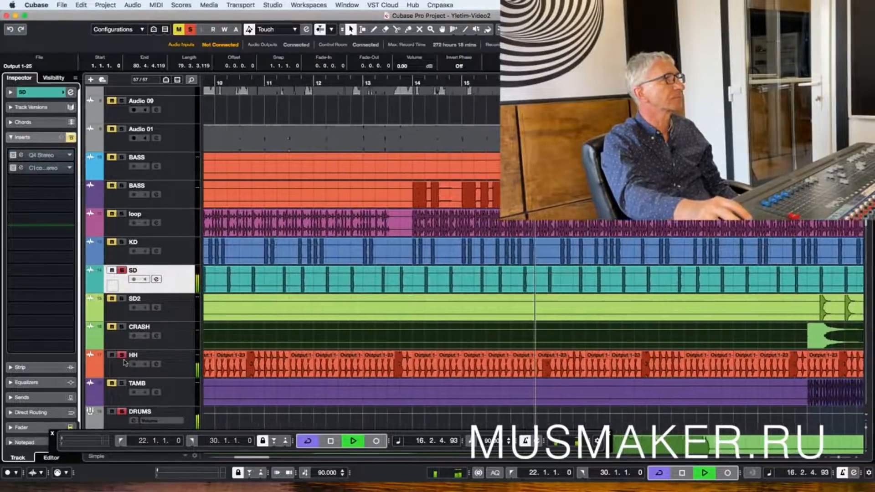
left_click(122, 355)
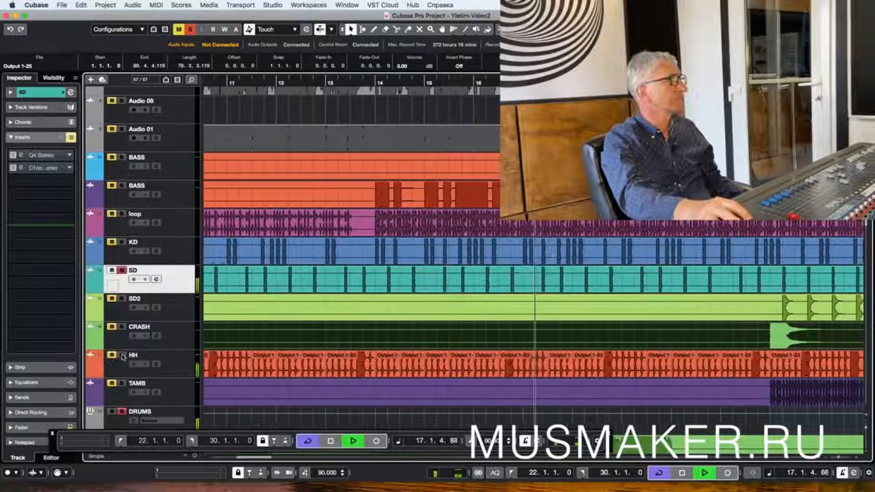
left_click(122, 355, "super")
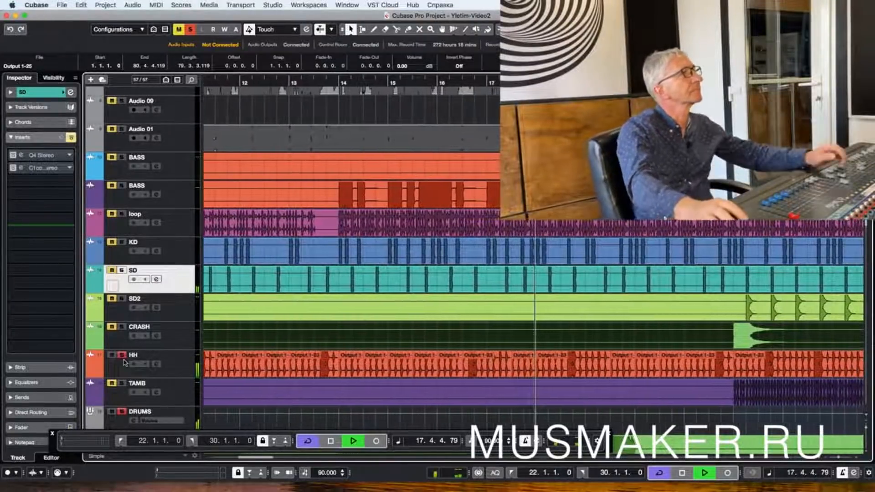
Step: Check the basic track settings of HH and TAMB, then return to the HH track's inserts
left_click(40, 93)
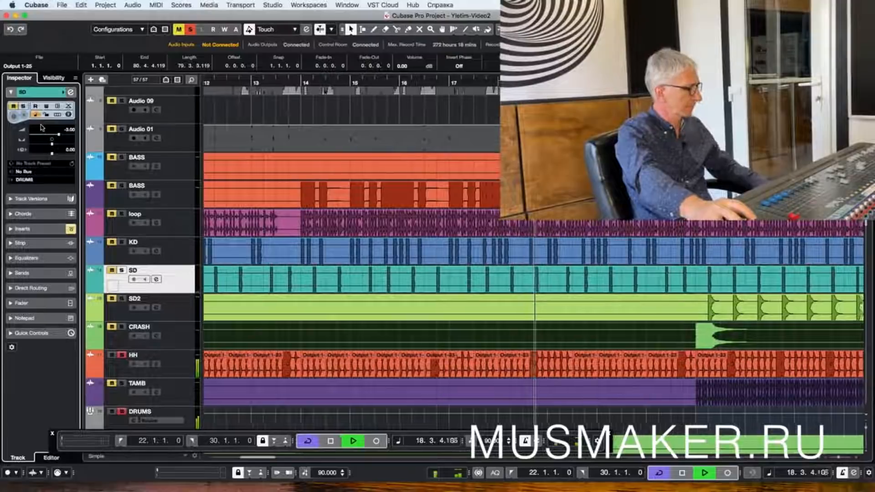
left_click(123, 374)
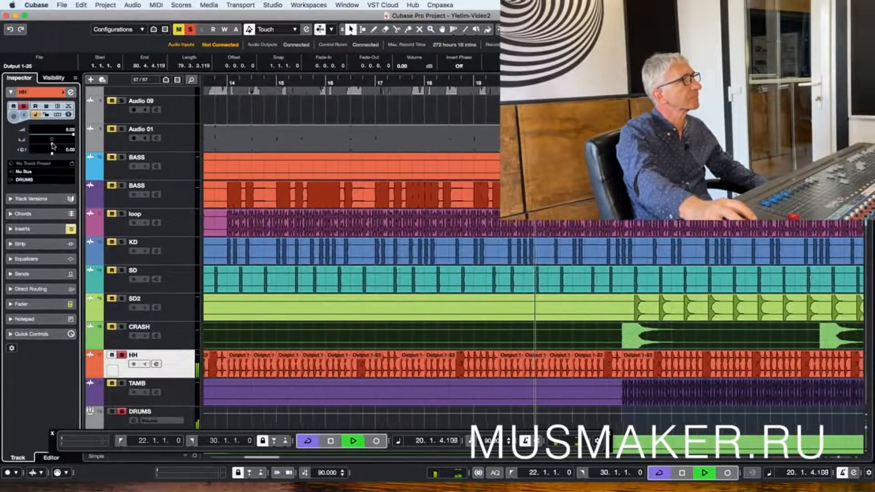
left_click(122, 401)
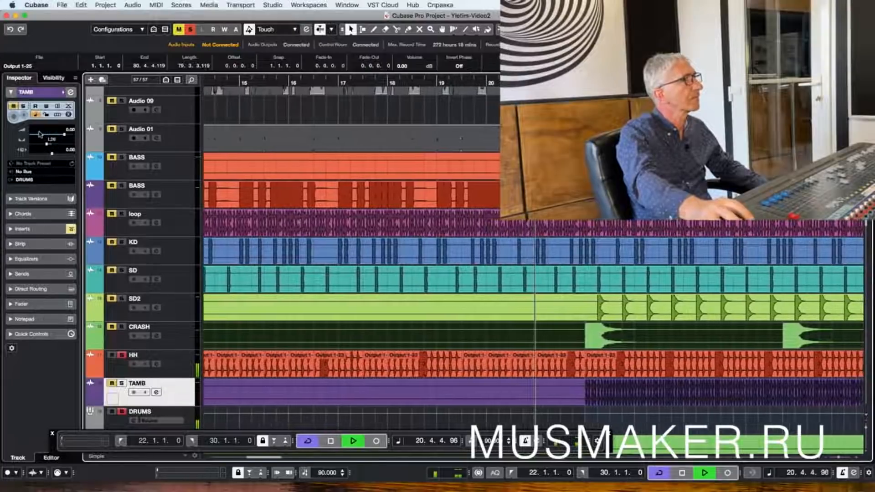
left_click(122, 370)
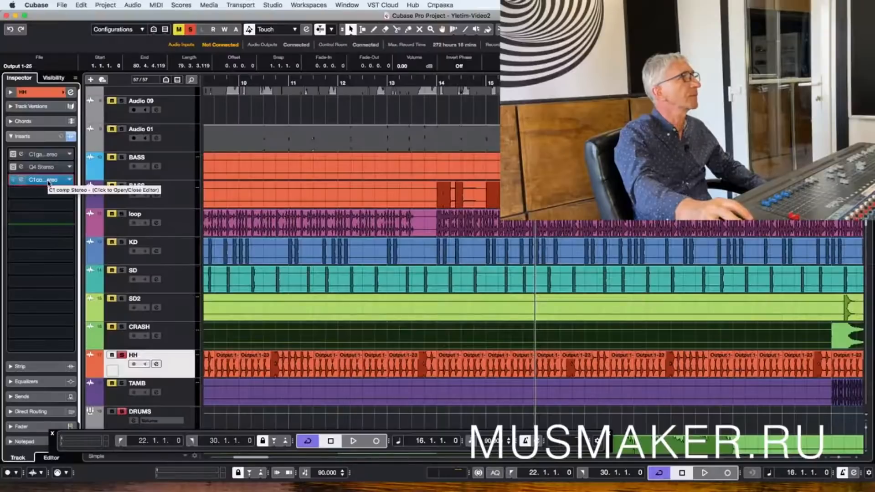
Step: Open the C1 compressor on the HH track, lower its threshold and start playback
left_click(48, 181)
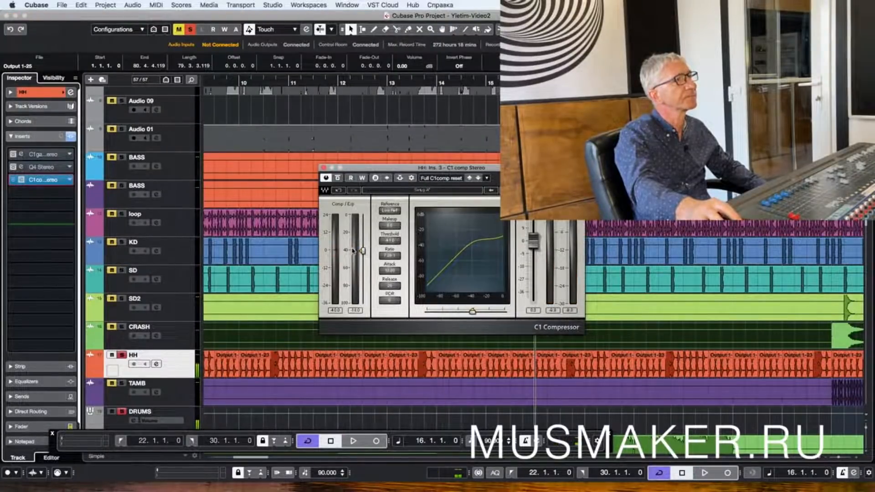
left_click_drag(363, 251, 363, 269)
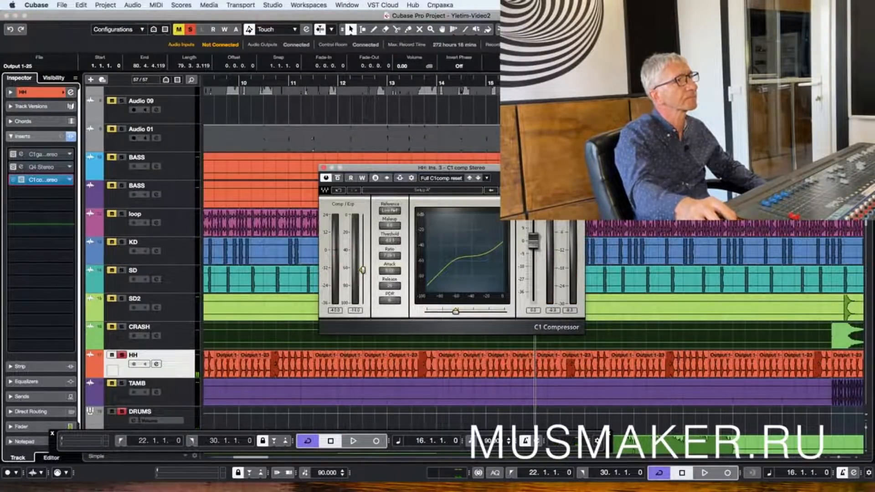
key("space")
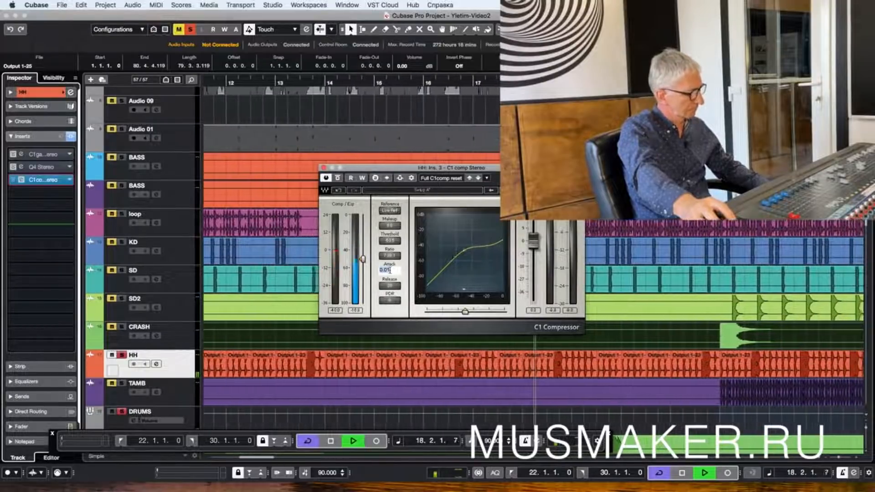
Step: Try attack values of 5, 8 and 12 on the HH compressor while the track plays
type("5")
key("Return")
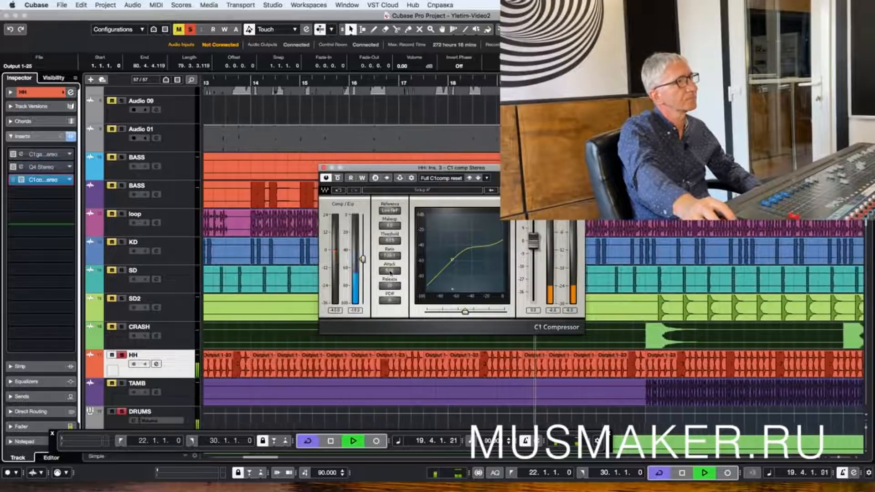
left_click(390, 272)
type("8")
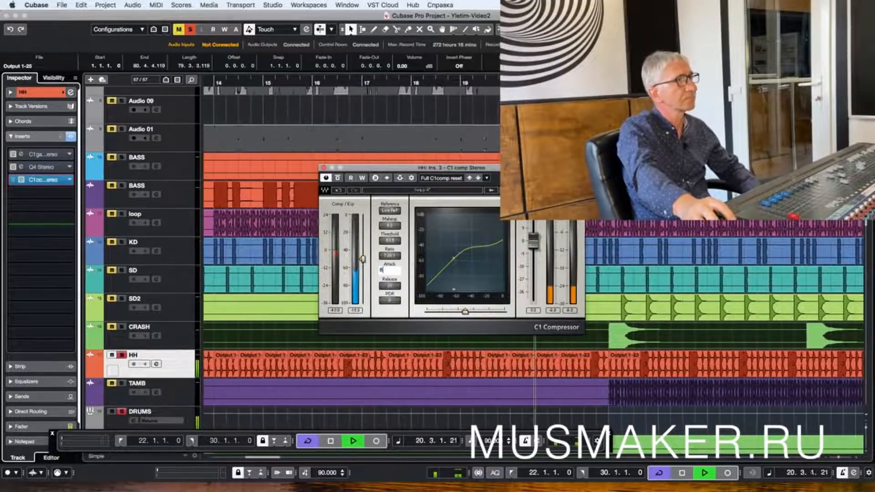
key("Return")
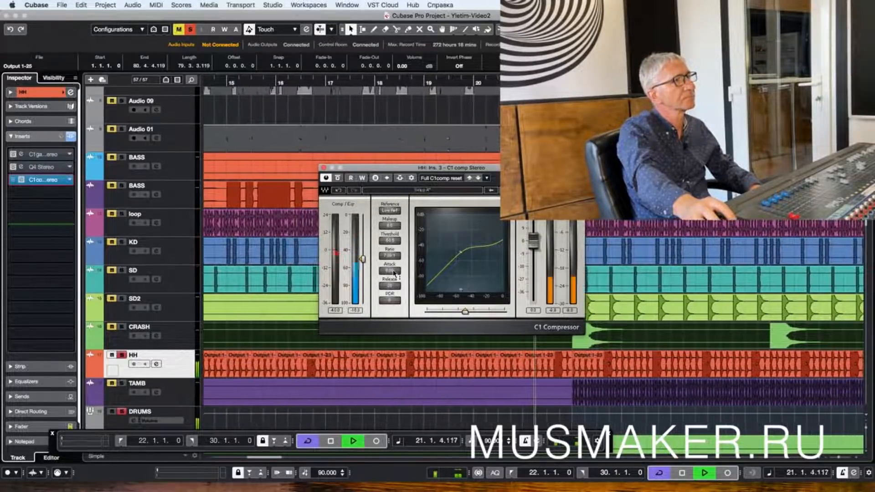
left_click(393, 272)
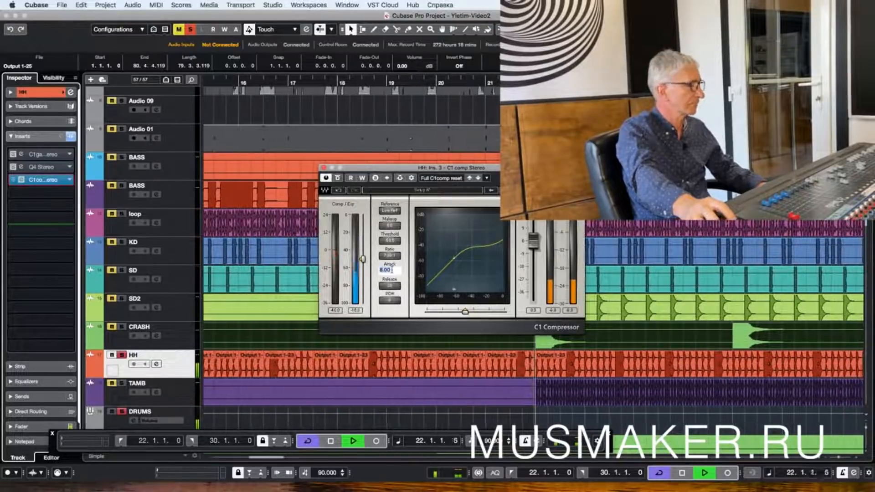
type("12")
key("Return")
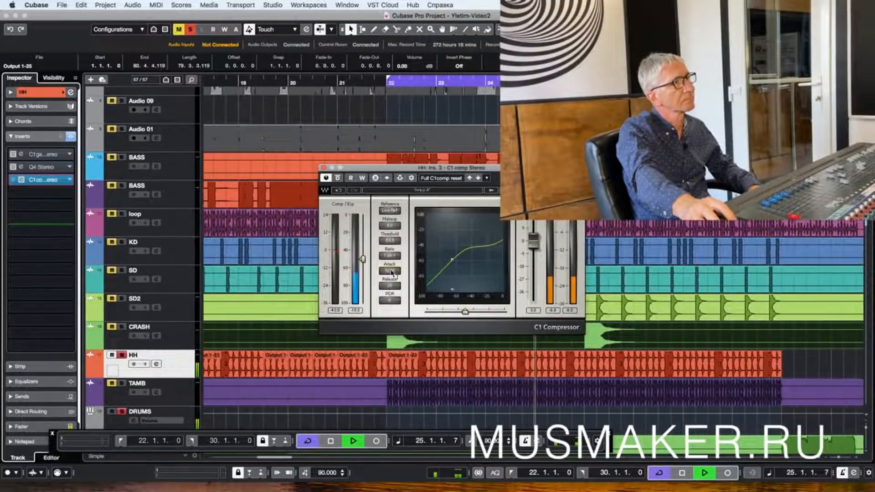
Step: Enter another attack value for the HH compressor, listen to the result and stop playback
left_click(392, 273)
type("1")
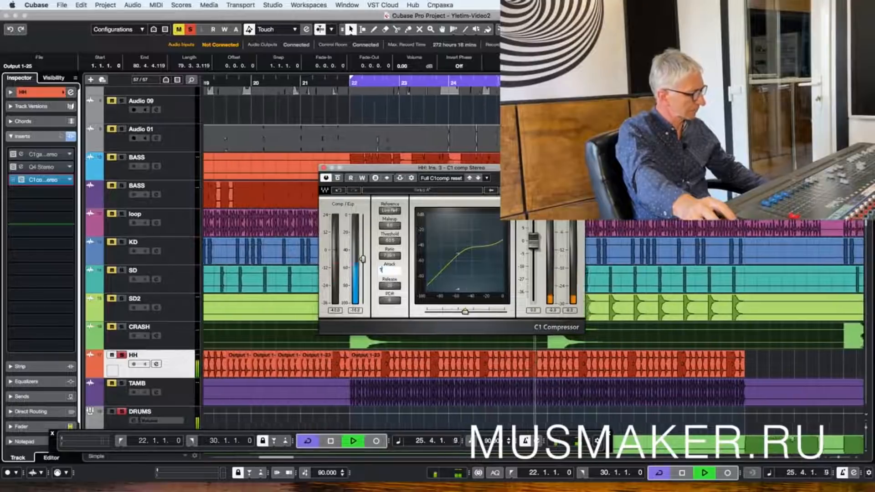
key("Return")
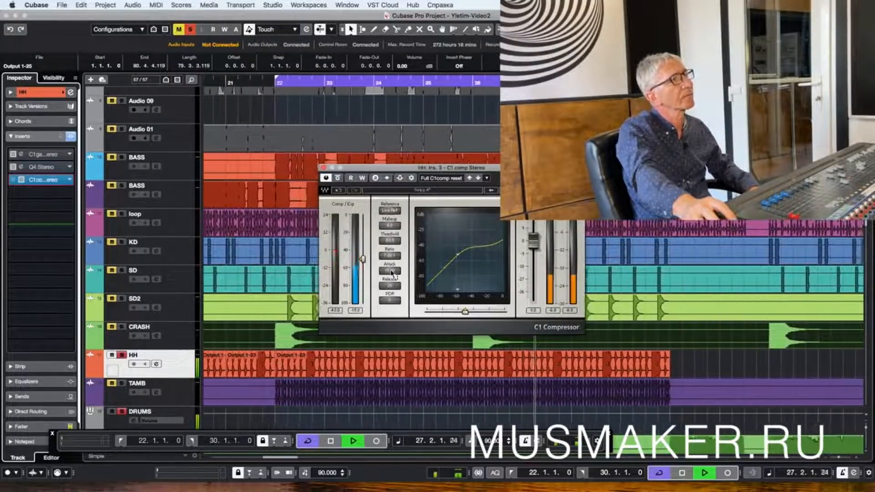
key("space")
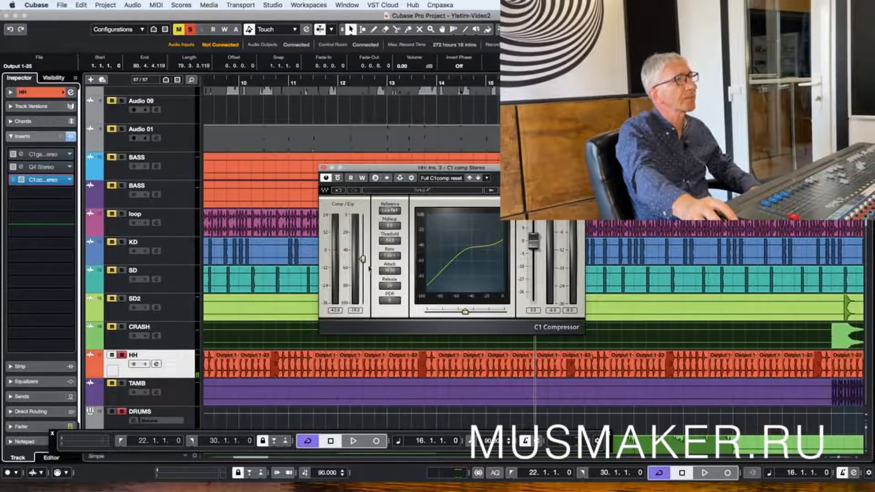
Step: Play the HH track, raise the compressor's threshold slightly and compare the sound bypassed and active
key("space")
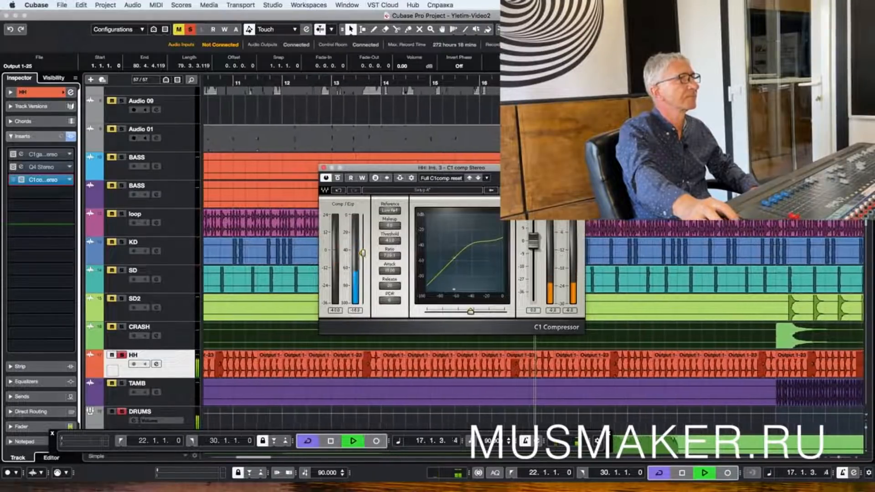
left_click(338, 178)
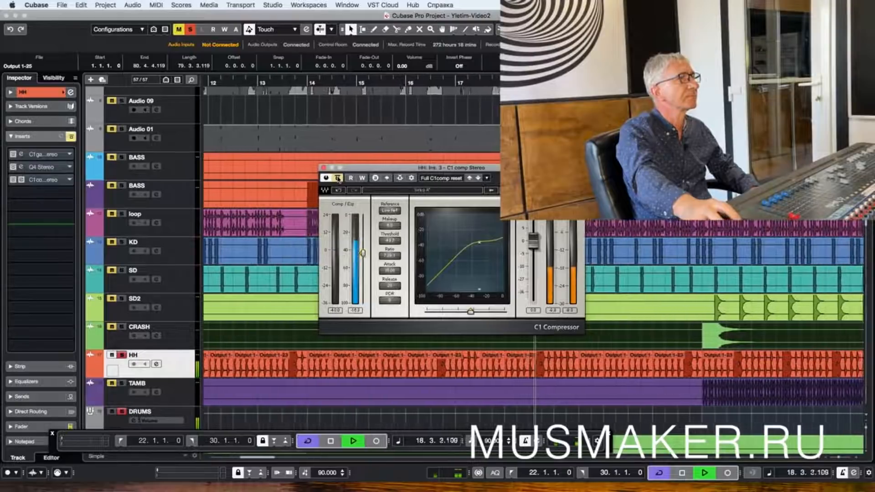
left_click(338, 178)
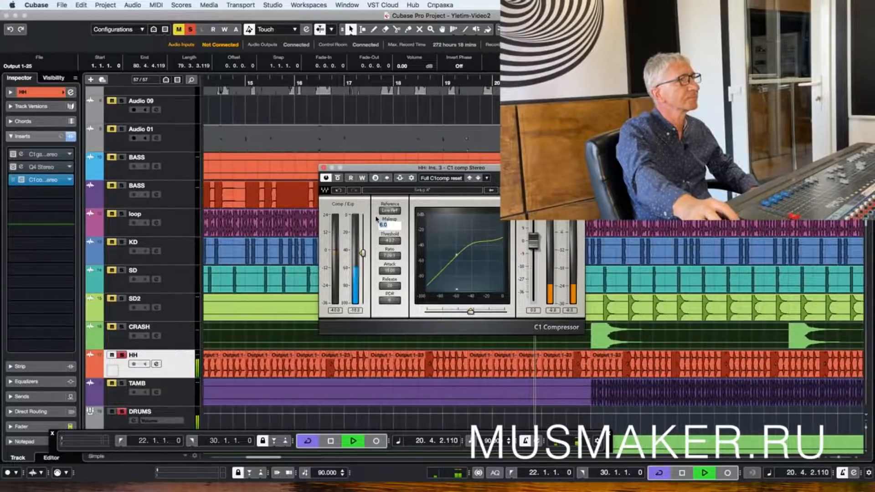
Step: Adjust the HH compressor's makeup gain and threshold, comparing the sound bypassed and active
left_click(376, 219)
left_click(338, 179)
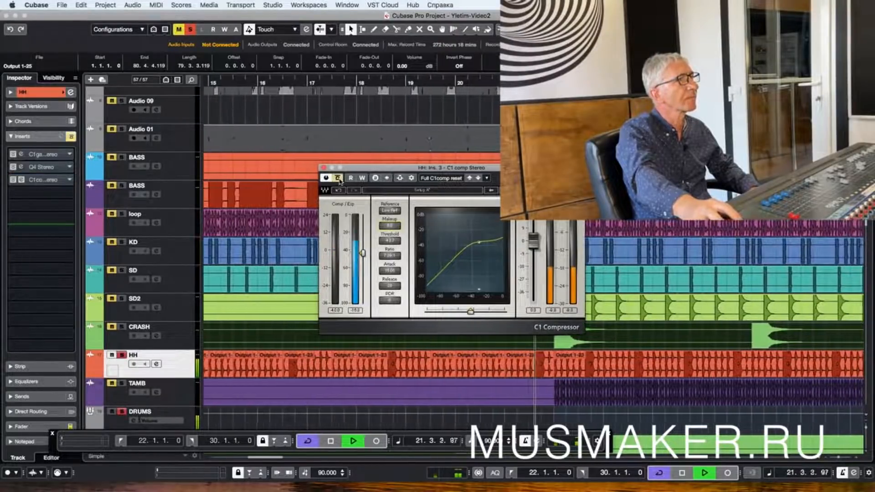
left_click(339, 179)
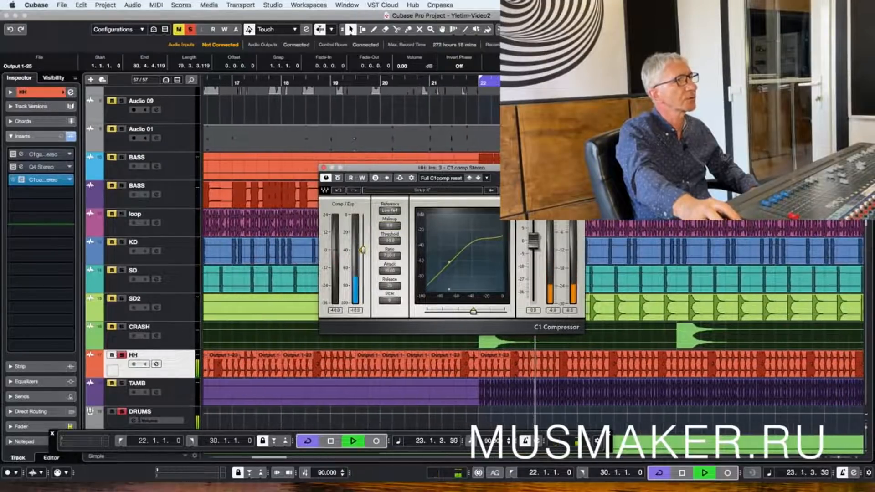
left_click(338, 179)
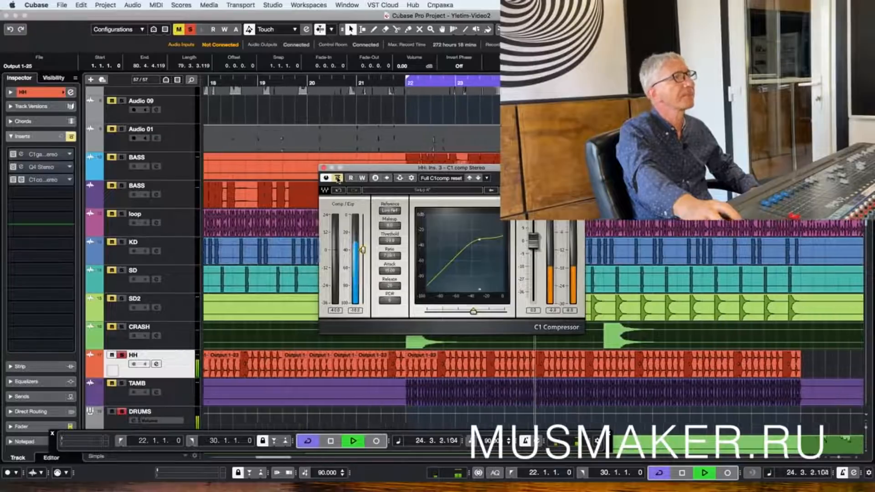
left_click(337, 178)
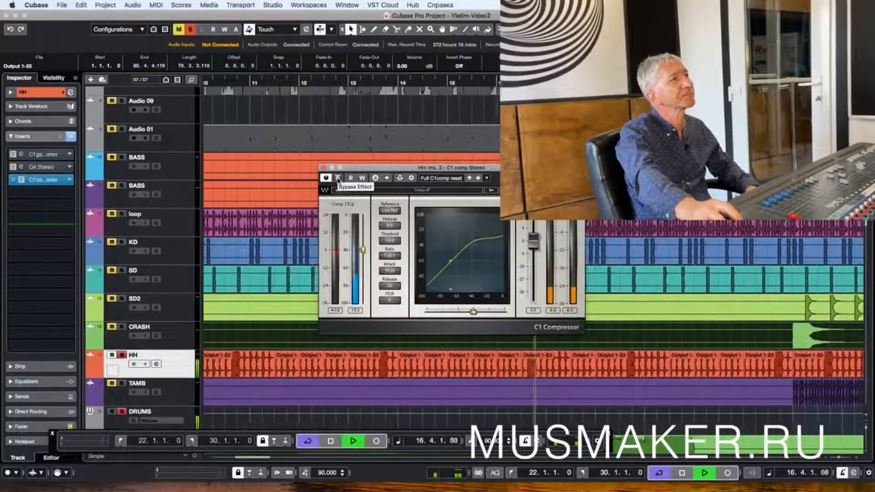
Step: Compare the HH track's sound with its compressor bypassed and active, and close the compressor
left_click(338, 178)
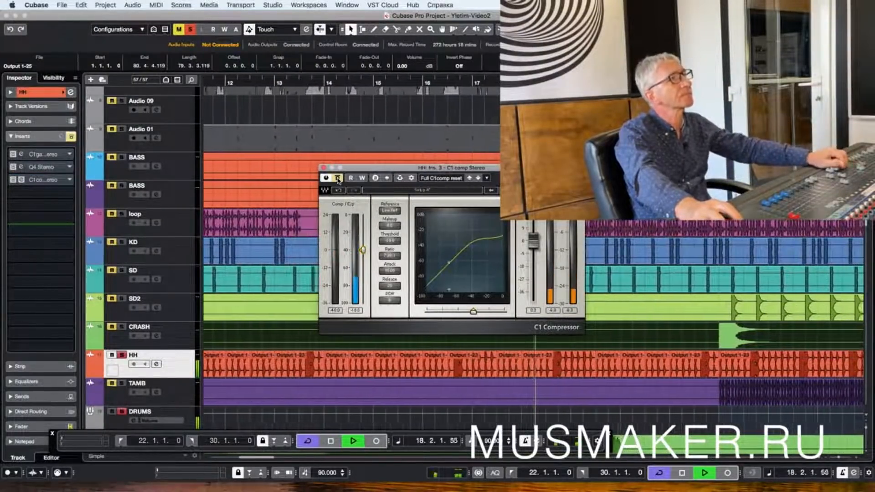
left_click(338, 178)
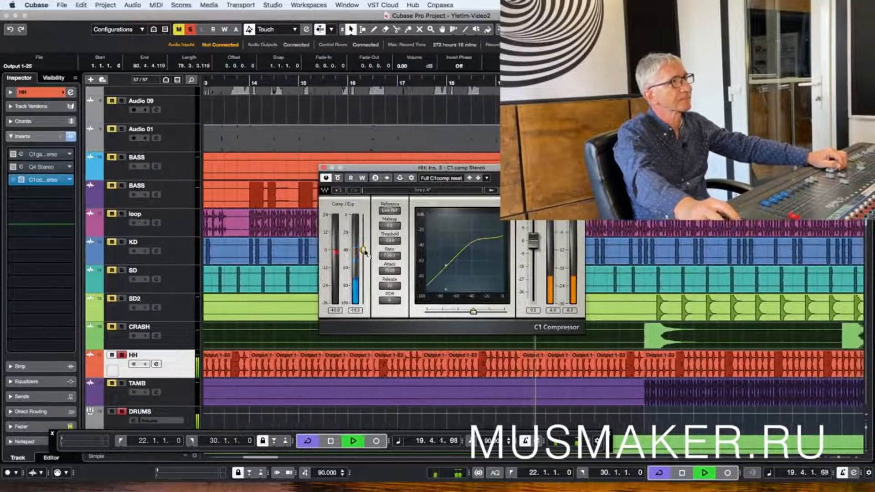
left_click(338, 178)
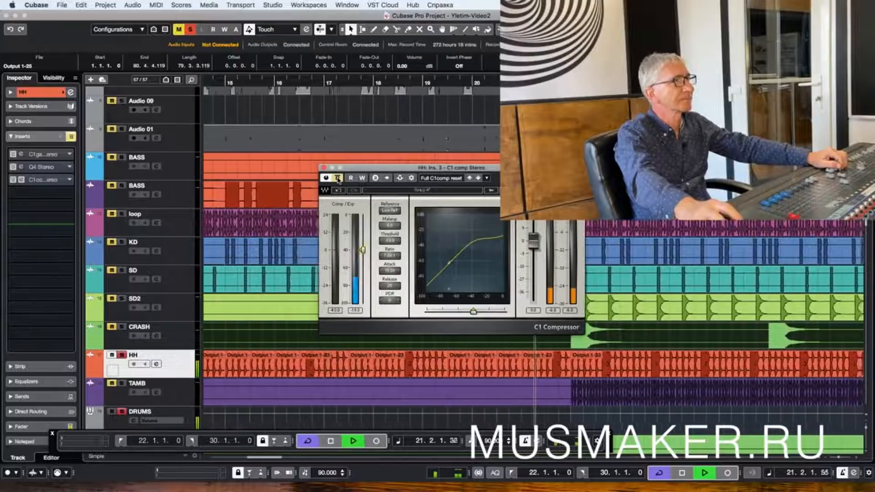
left_click(338, 179)
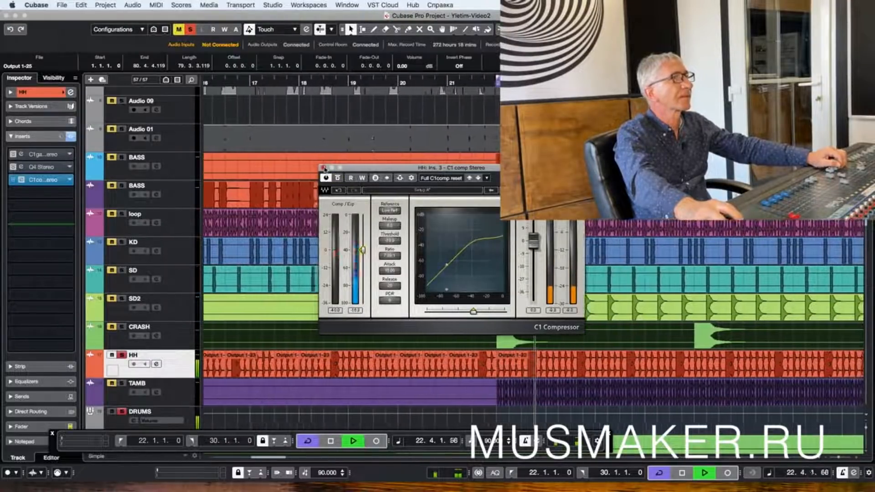
left_click(323, 168)
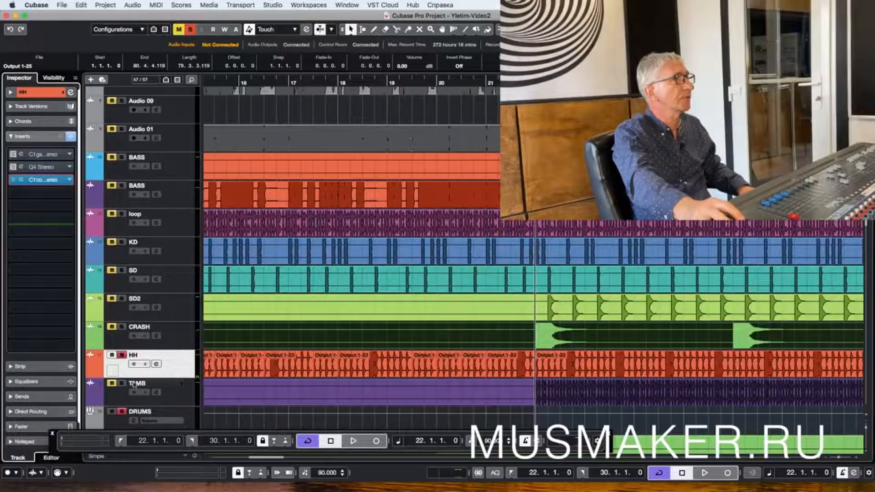
Step: Solo the TAMB track as well and raise band 3's gain to 8 in the HH track's Q4 equalizer during playback
left_click(123, 385)
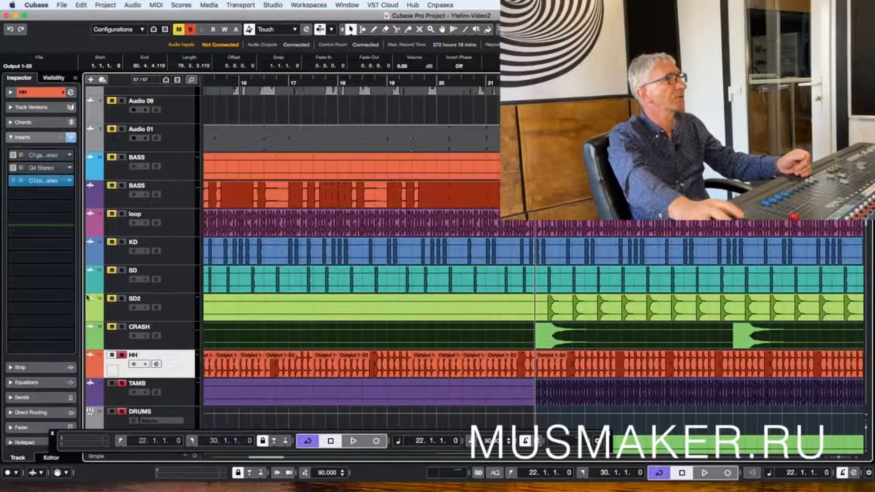
left_click(59, 169)
left_click_drag(298, 359, 298, 377)
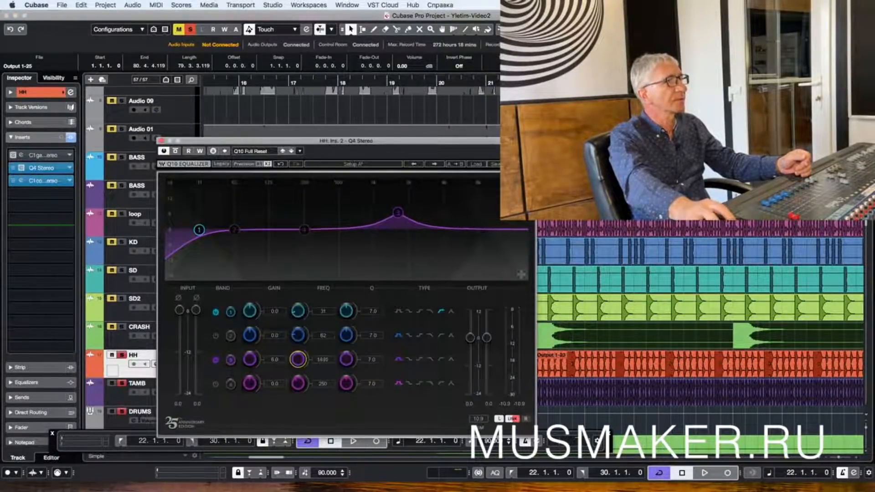
double_click(275, 360)
type("8")
key("Return")
key("space")
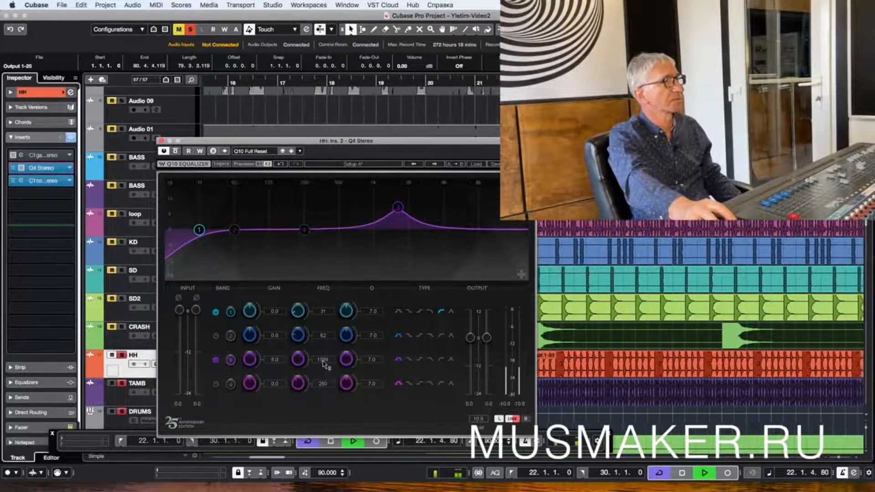
Step: Sweep band 3 of the HH equalizer up through the high frequencies while listening, and set its frequency to 8000 Hz
left_click_drag(298, 360, 298, 355)
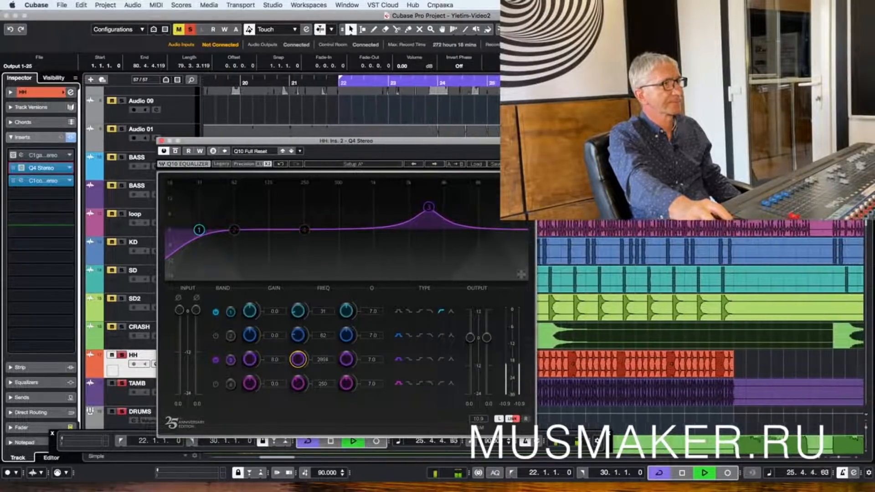
left_click_drag(298, 360, 298, 356)
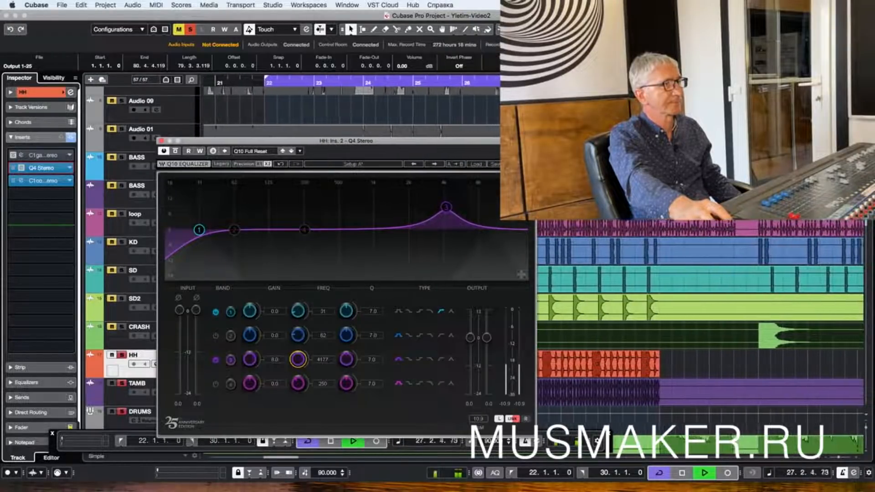
left_click_drag(298, 359, 298, 358)
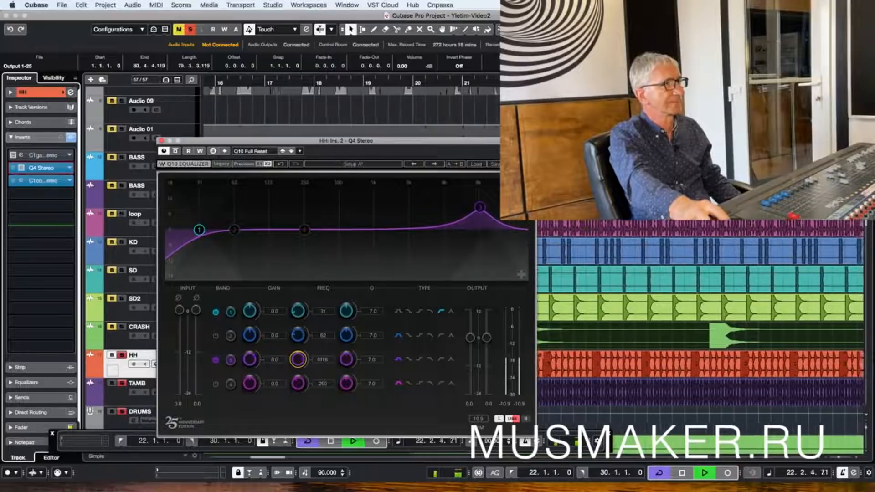
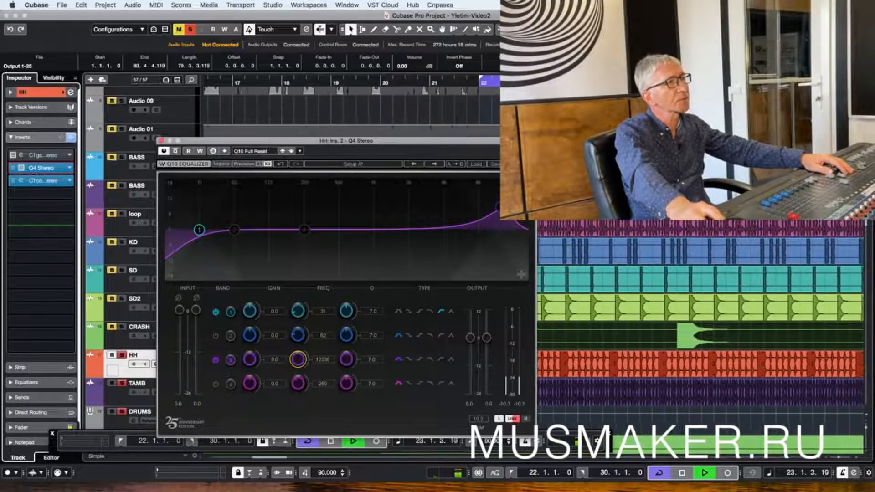
left_click(323, 360)
type("8000")
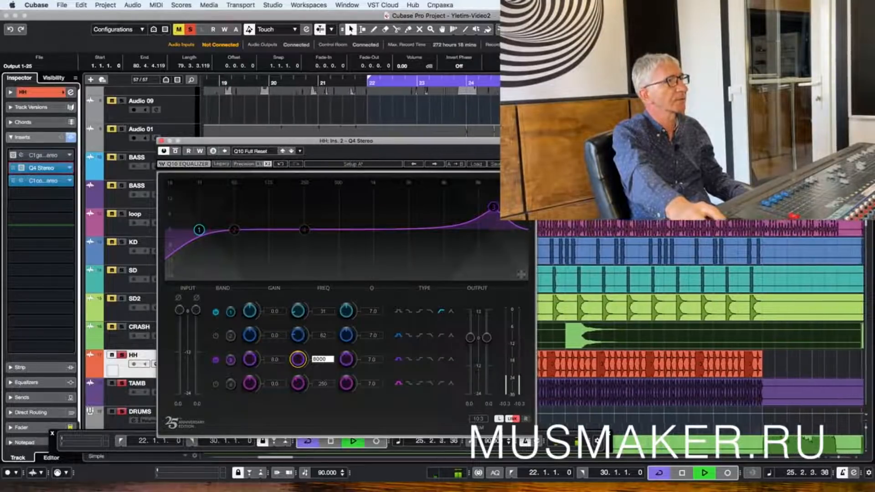
key("Return")
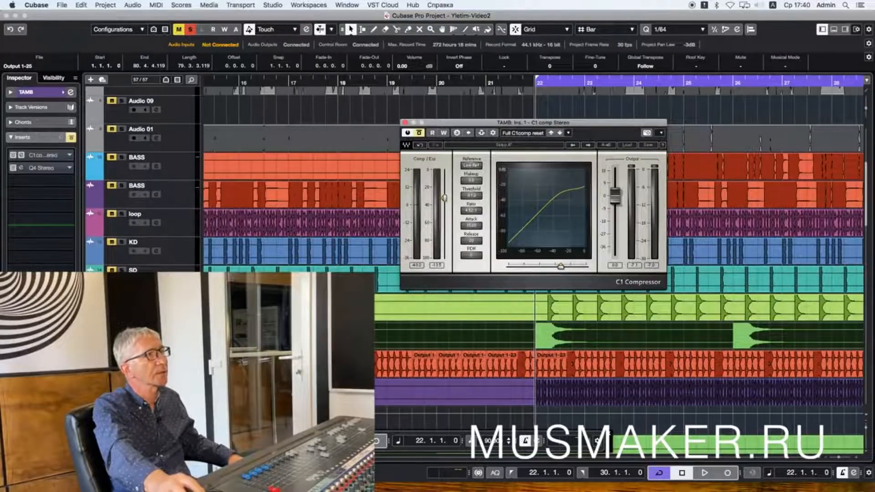
Step: Activate the TAMB track's C1 compressor with a lowered threshold and an attack of 0.01, and play the track
left_click_drag(444, 198, 471, 248)
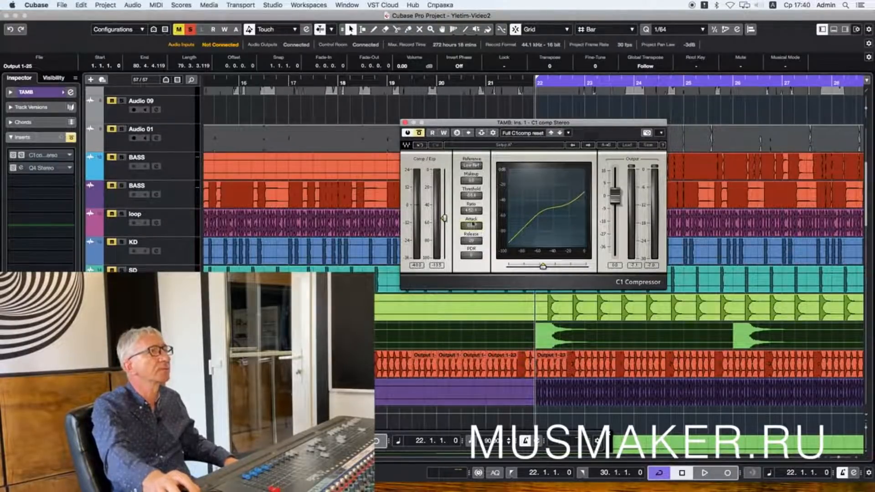
left_click(419, 133)
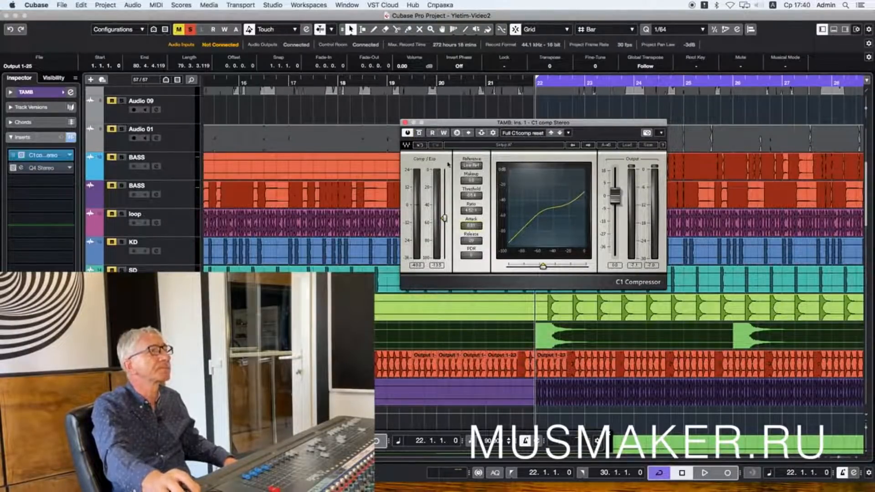
key("space")
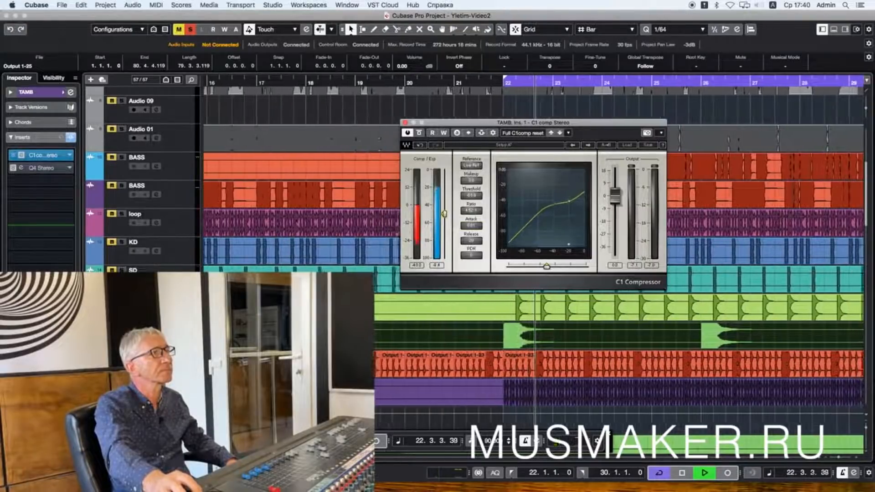
Step: Try release values of 4 and 8 on the TAMB compressor while the track plays
double_click(470, 240)
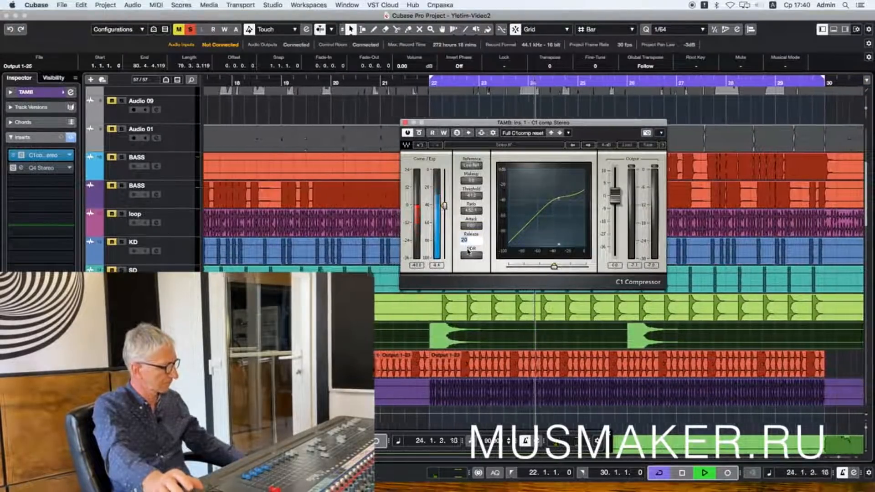
type("4")
key("Return")
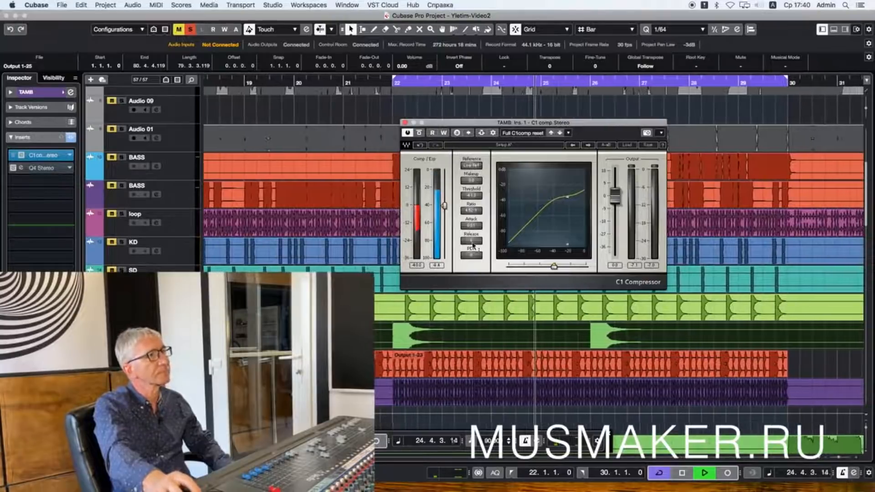
double_click(471, 241)
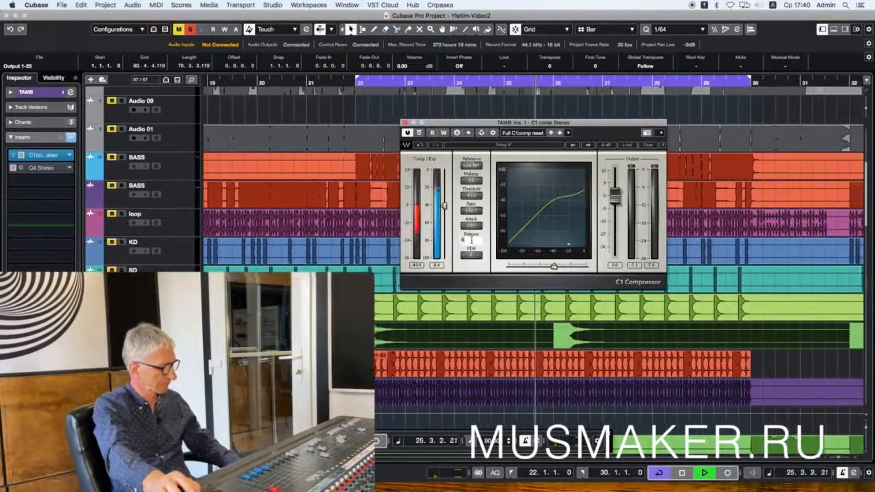
type("8")
key("Return")
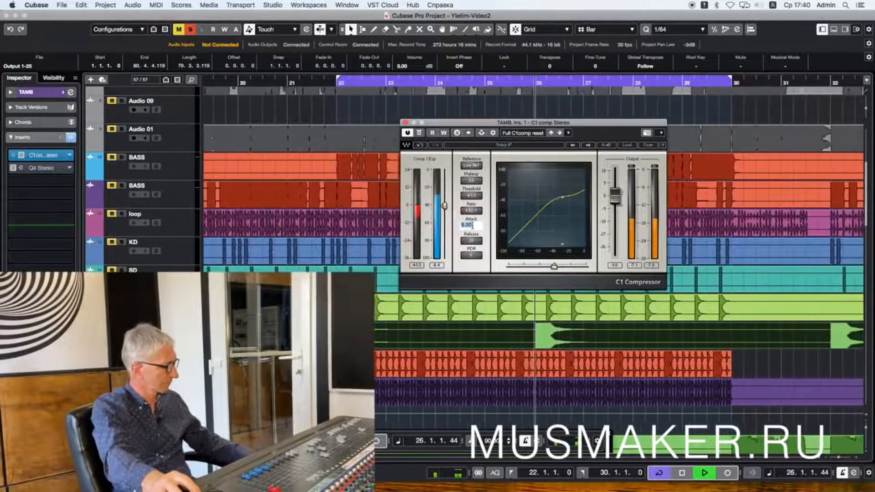
Step: Raise the TAMB compressor's attack to 12 and on to 16 while listening to the track
key("Return")
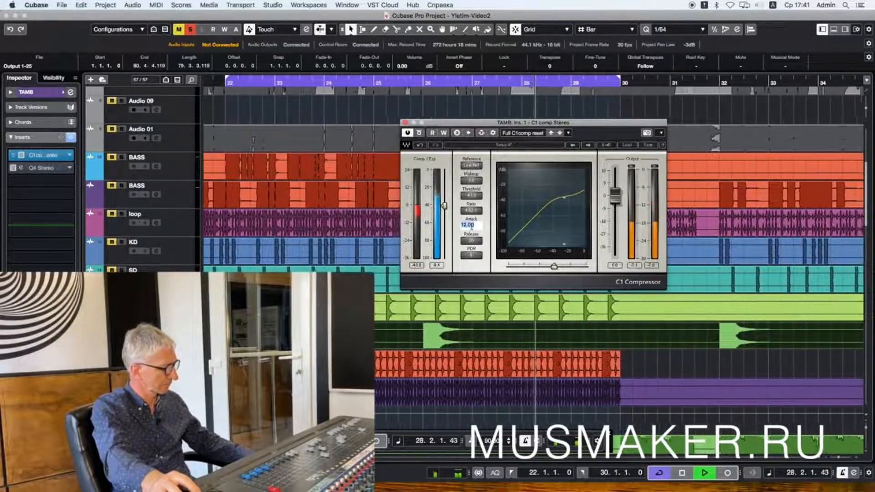
type("16")
key("Return")
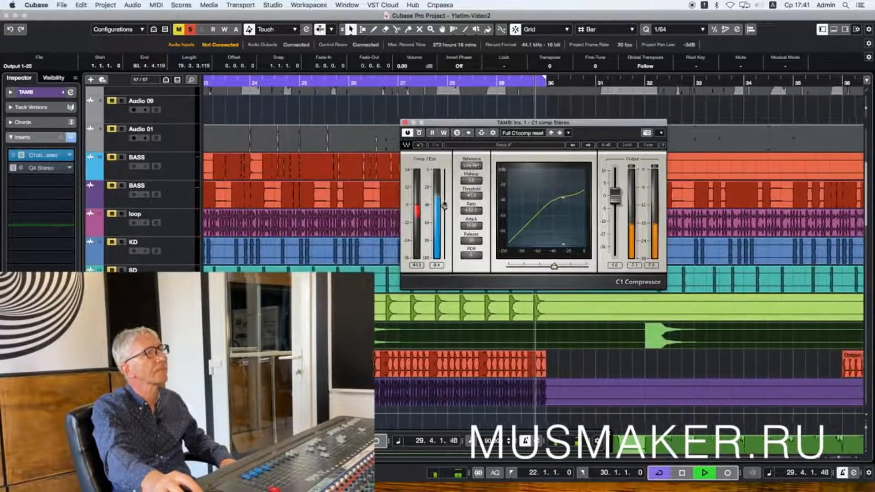
key("space")
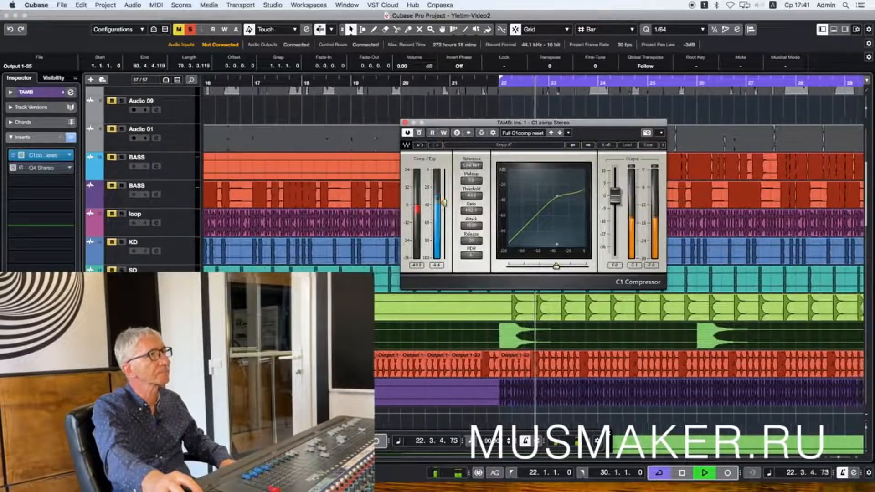
Step: Raise the TAMB compressor's threshold slightly and compare the sound with the compressor bypassed and active
left_click(420, 133)
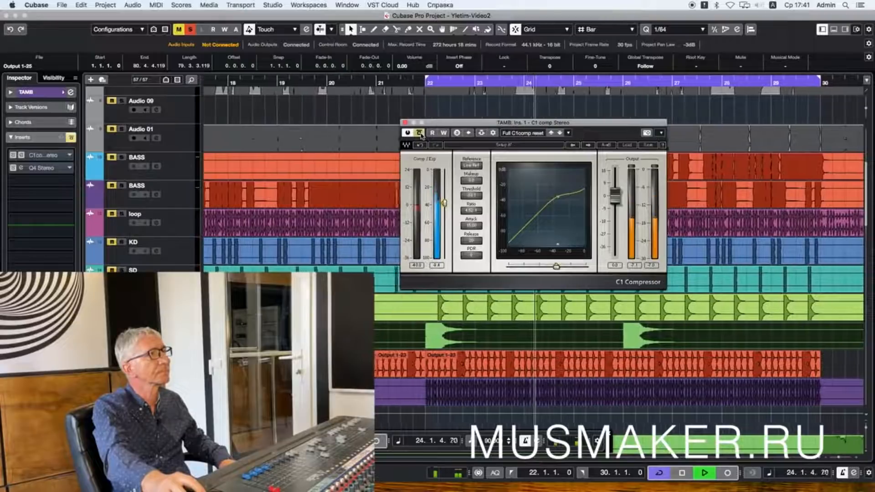
left_click(419, 133)
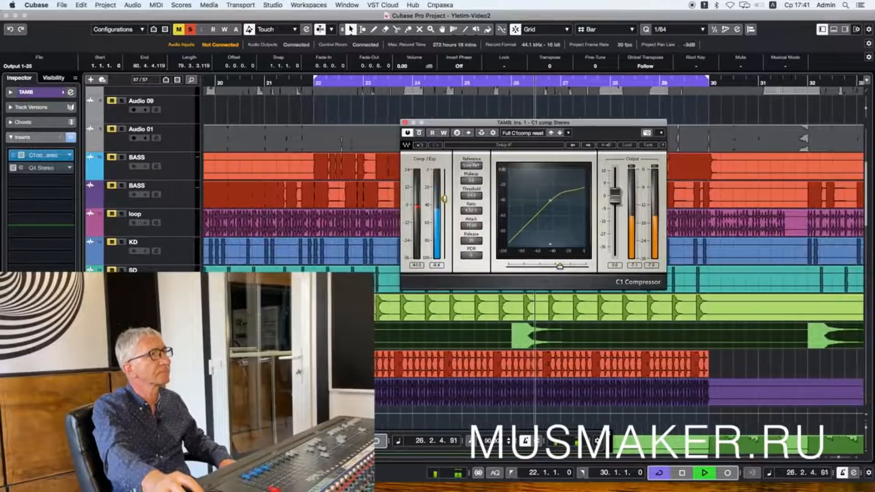
left_click(419, 133)
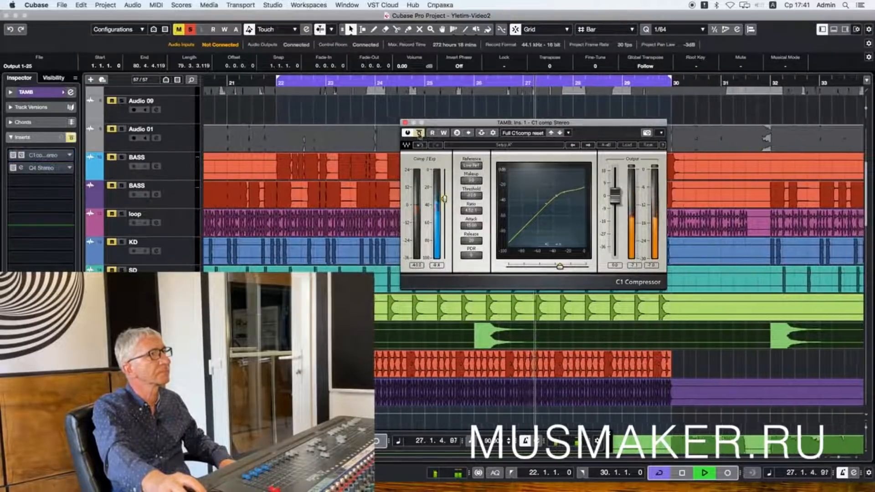
left_click(419, 134)
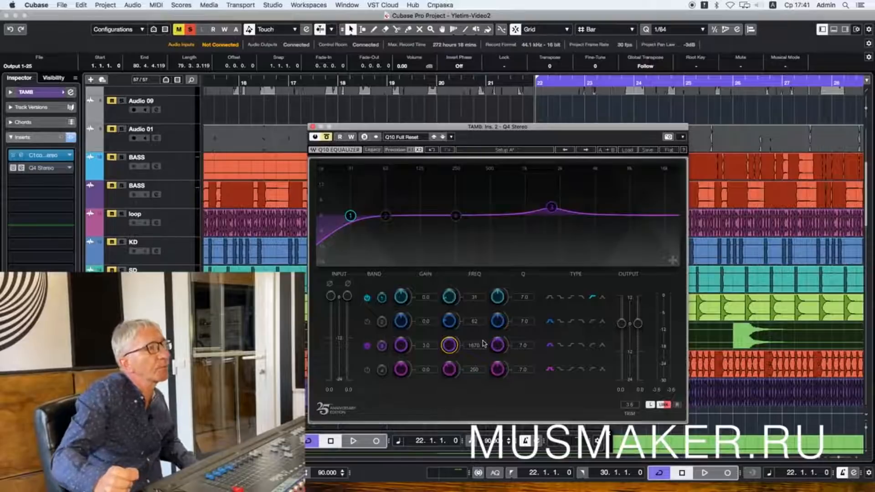
Step: Activate the TAMB track's Q4 equalizer and raise band 3 to a gain of about 8.7 at about 8724 Hz during playback
key("space")
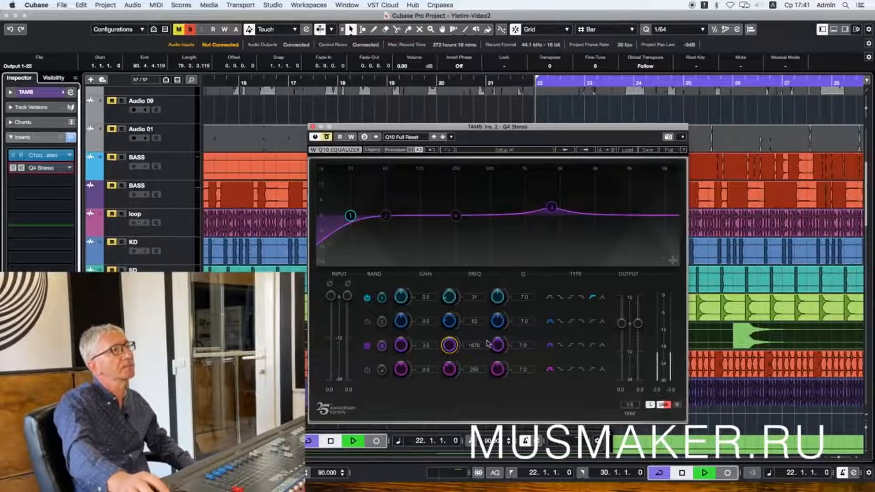
left_click_drag(400, 346, 401, 328)
left_click_drag(477, 350, 478, 341)
left_click(327, 138)
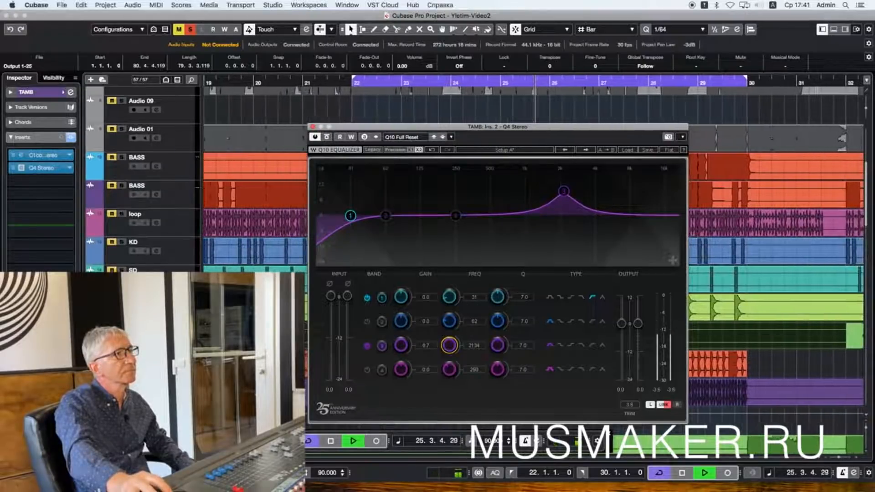
left_click_drag(478, 345, 478, 309)
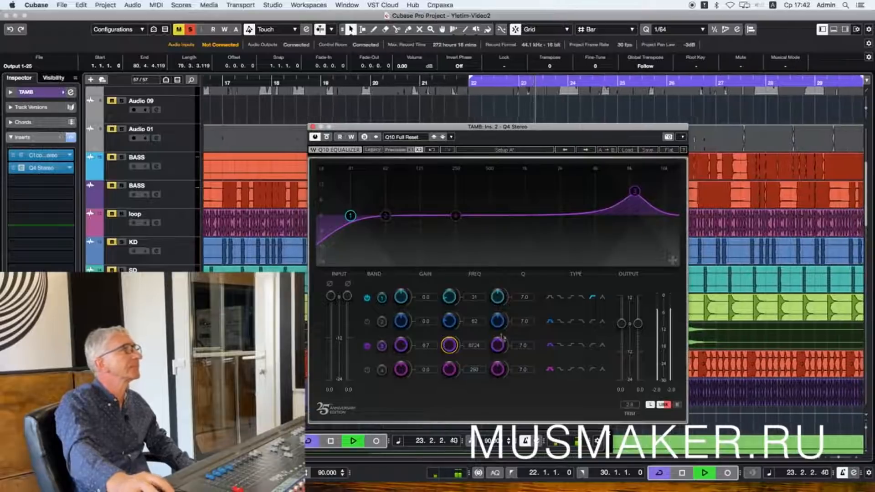
Step: Lower the TAMB track's volume to about -3.19 dB and its equalizer's band 3 frequency to about 6924 Hz
left_click(47, 93)
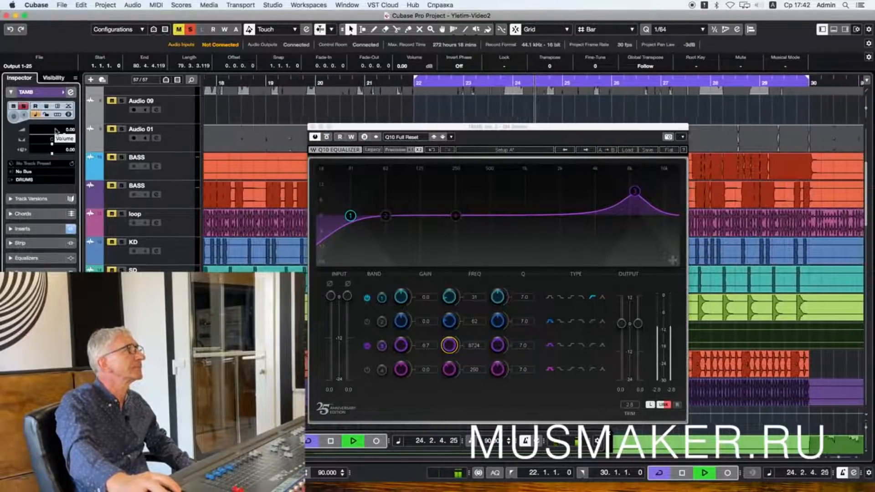
left_click_drag(64, 135, 46, 150)
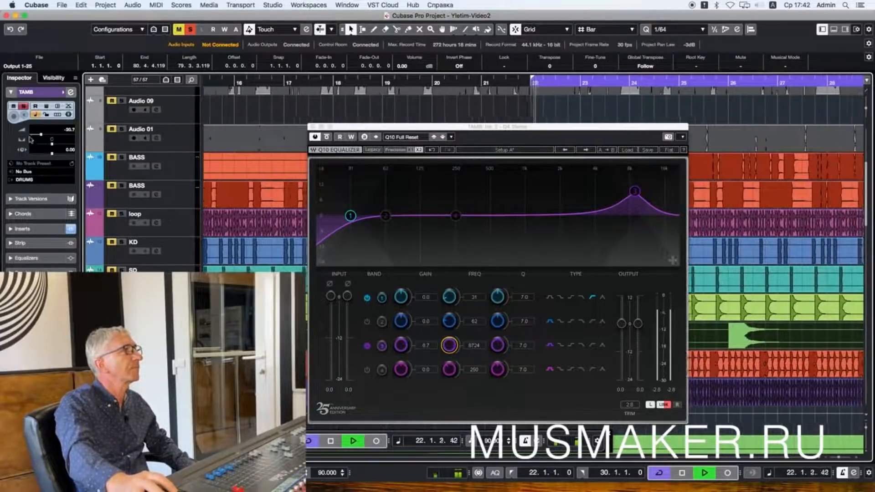
left_click_drag(41, 135, 60, 136)
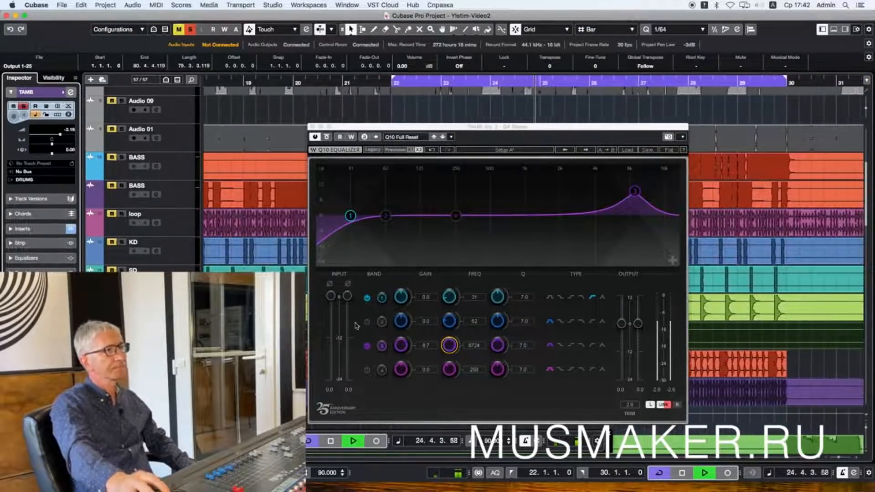
left_click_drag(462, 347, 461, 364)
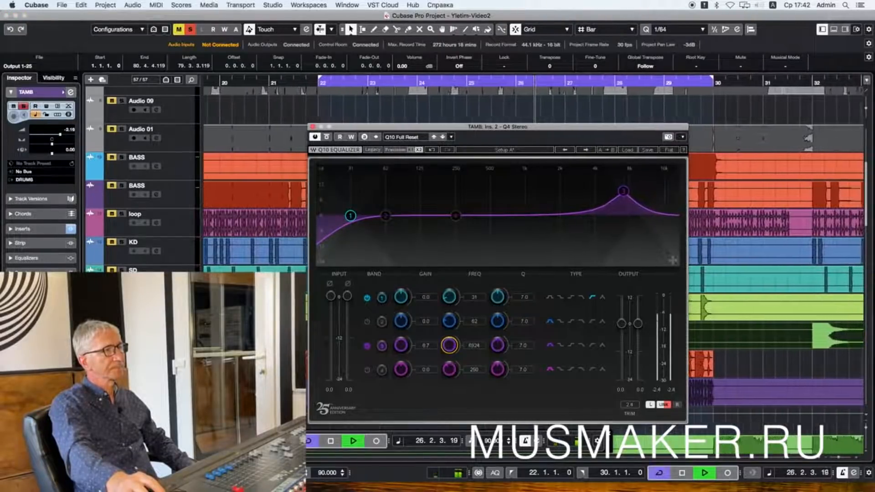
Step: Sweep the TAMB equalizer's band 3 frequency down during playback and set it to 4000 Hz
left_click_drag(461, 363, 461, 367)
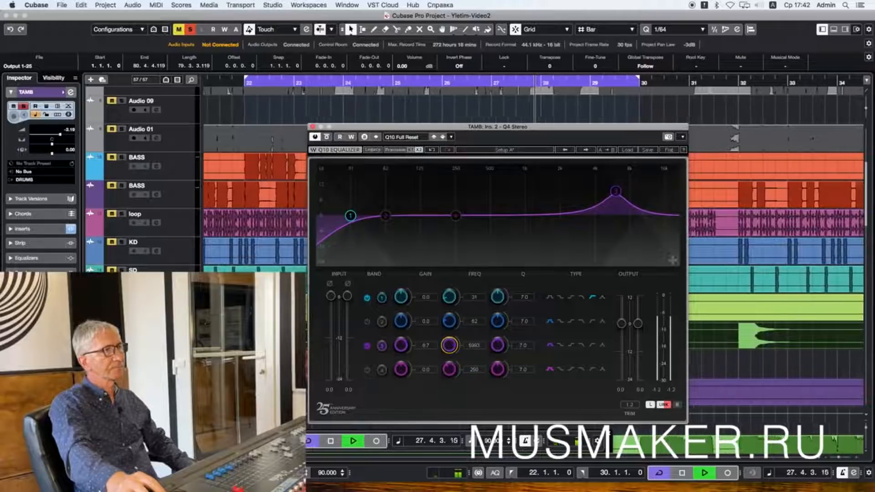
left_click_drag(462, 368, 461, 395)
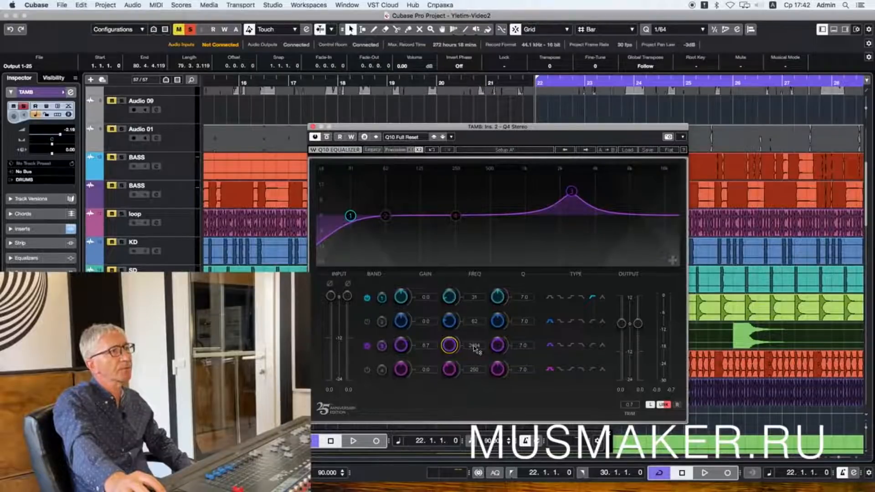
double_click(474, 346)
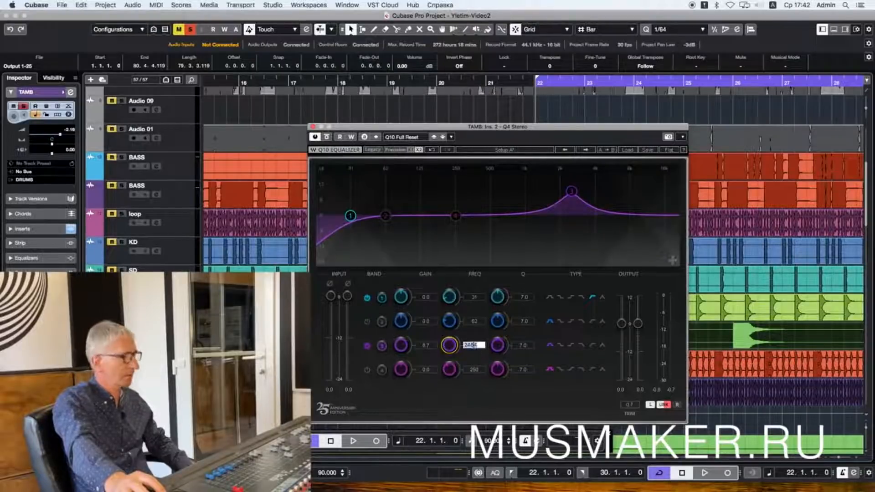
type("4000")
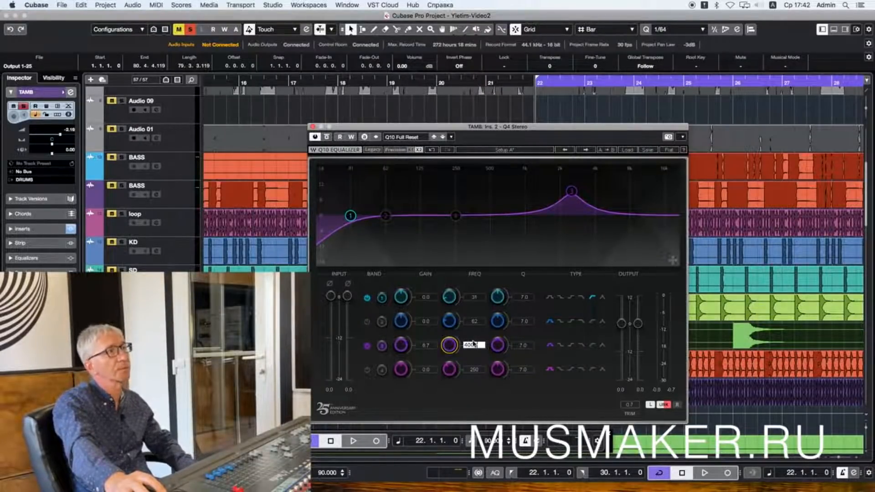
key("Return")
key("space")
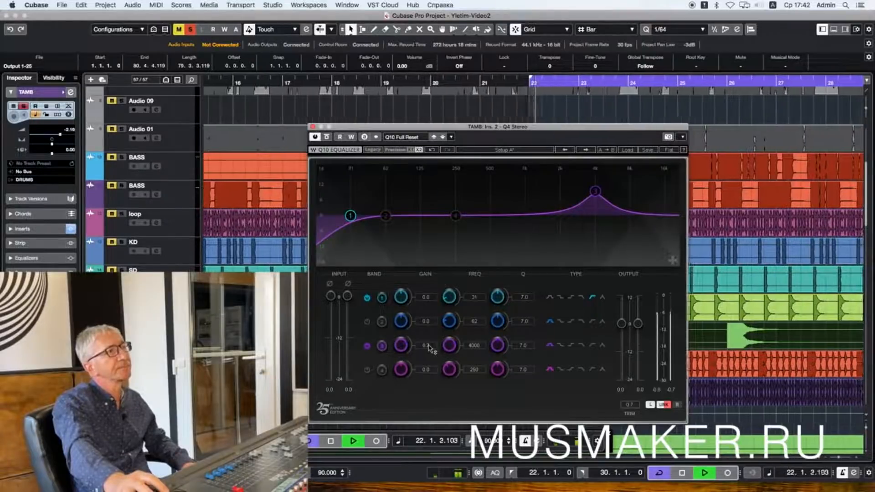
Step: Set the TAMB equalizer's band 3 gain to 3.0, listen to the track and close the equalizer
left_click_drag(401, 345, 401, 340)
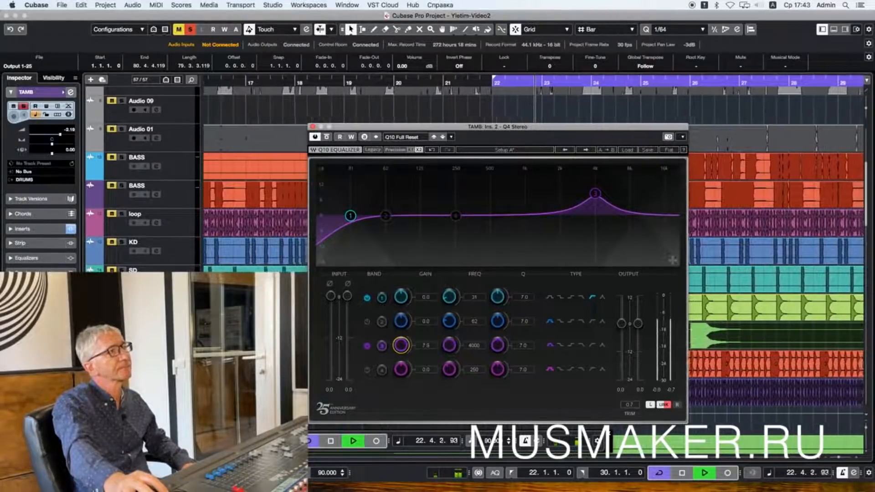
left_click(426, 345)
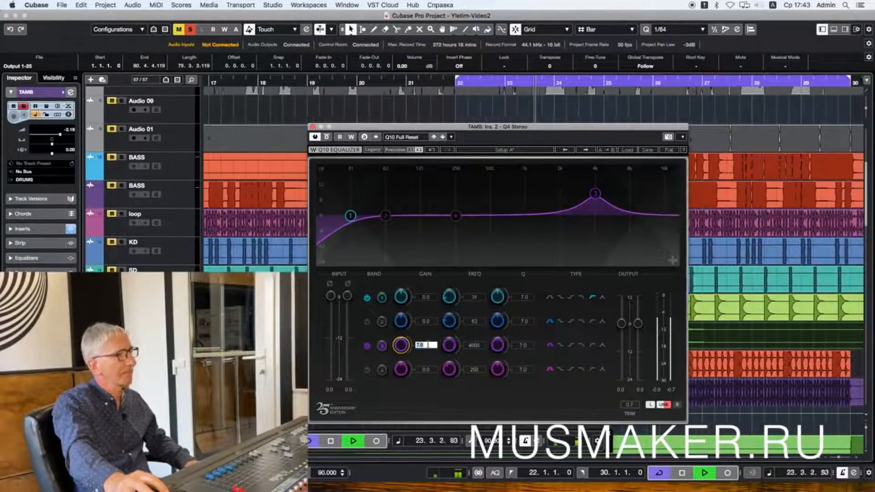
type("0")
key("Return")
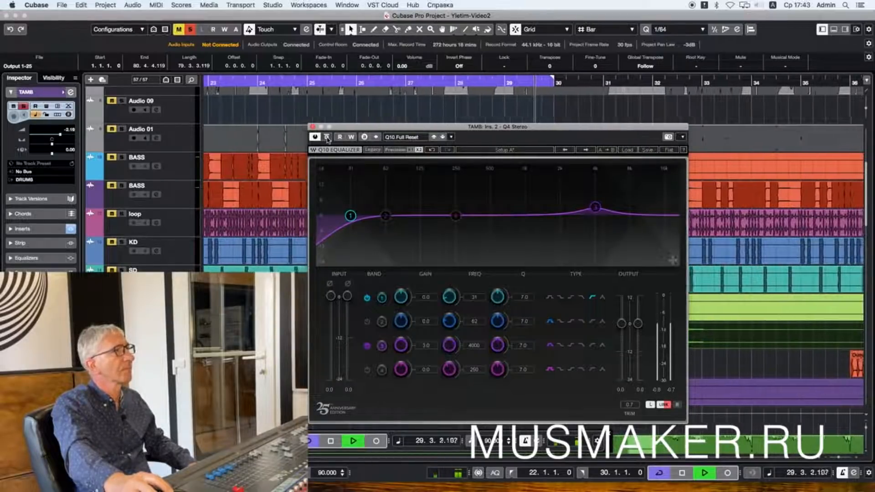
key("space")
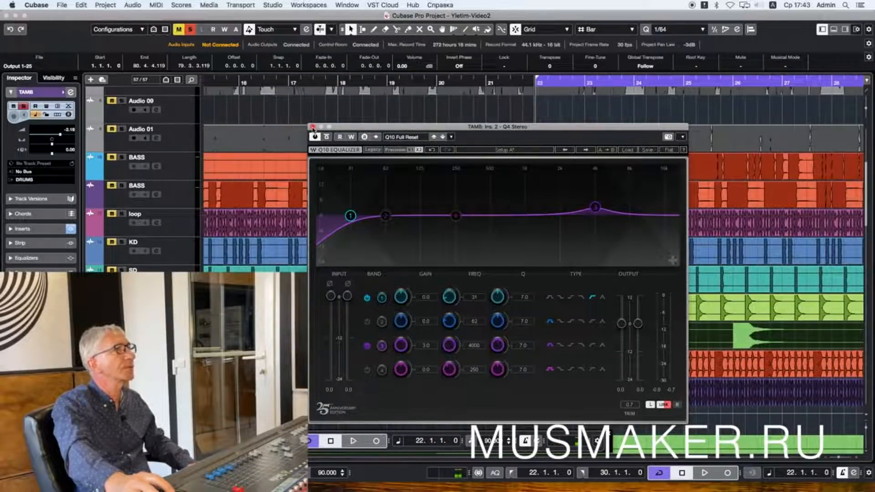
left_click(312, 127)
Step: Listen to all the drums together, solo only the loop track and open its Q4 equalizer
key("space")
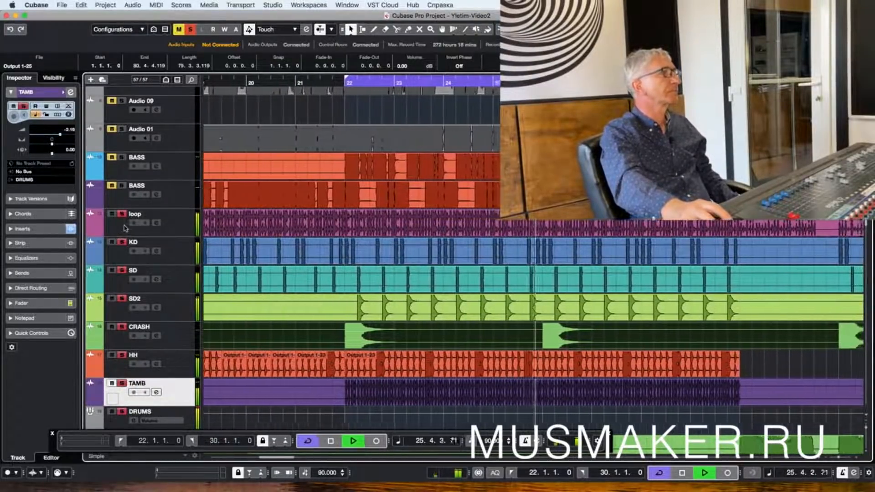
key("space")
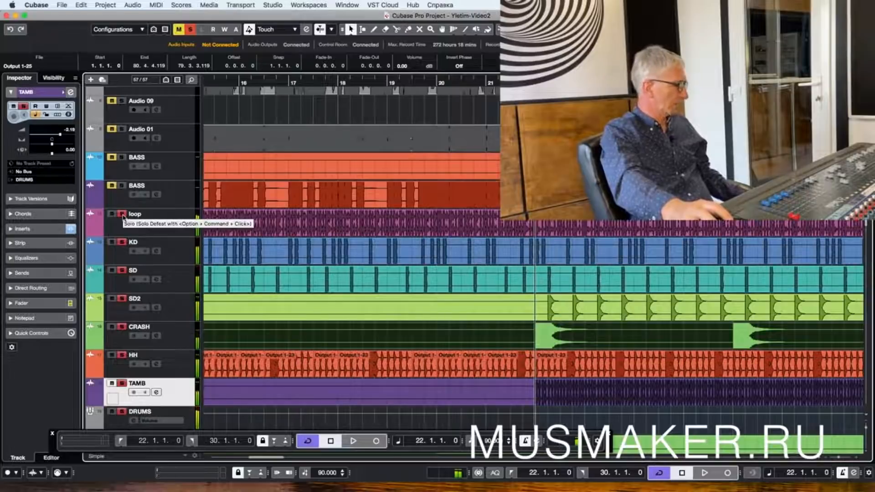
left_click(121, 214, "super")
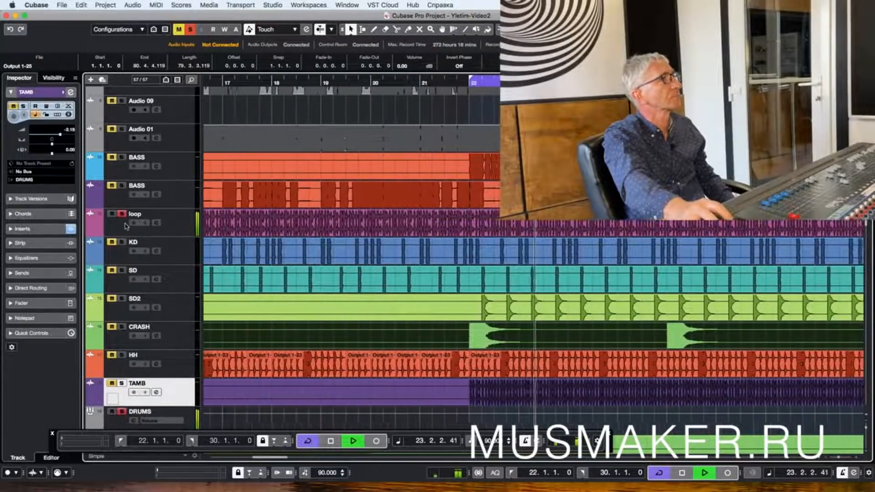
left_click(126, 225)
left_click(28, 229)
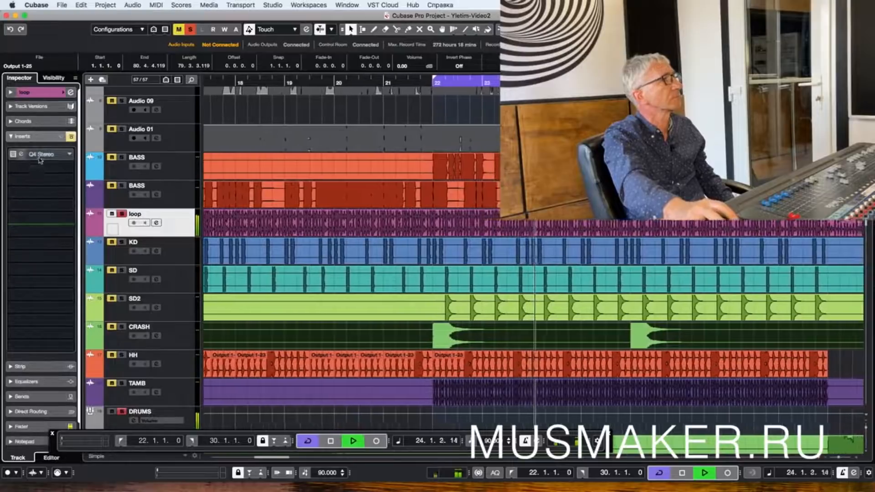
left_click(40, 155)
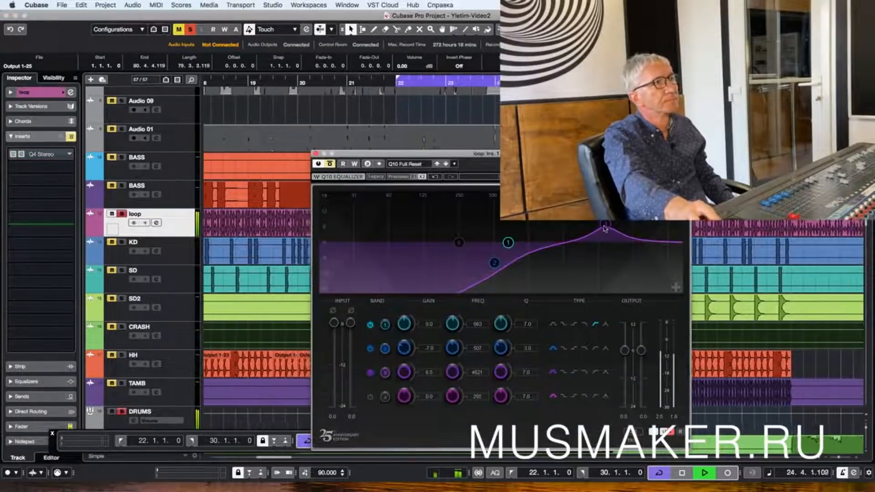
Step: Lower the loop equalizer's band 3 gain to about 0.7 and its band 1 frequency to 16 Hz
mouse_move(605, 224)
left_mouse_down()
mouse_move(604, 268)
mouse_move(605, 240)
left_mouse_up()
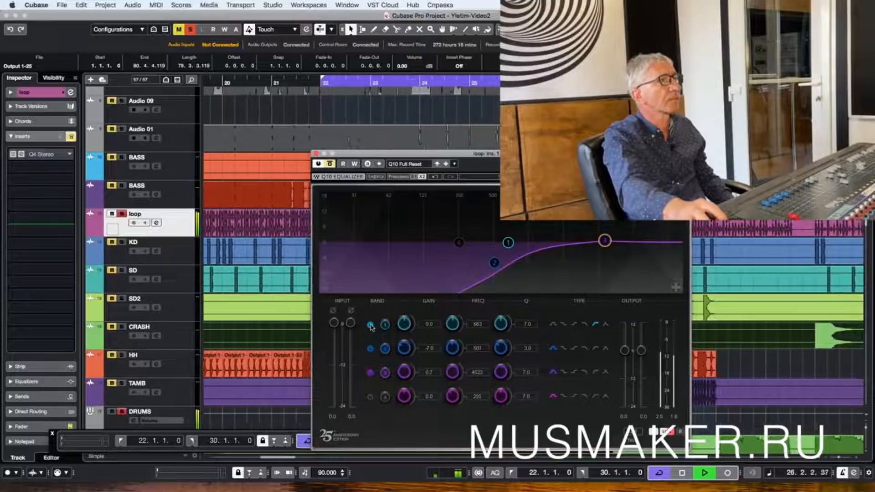
key("space")
left_click_drag(453, 324, 452, 364)
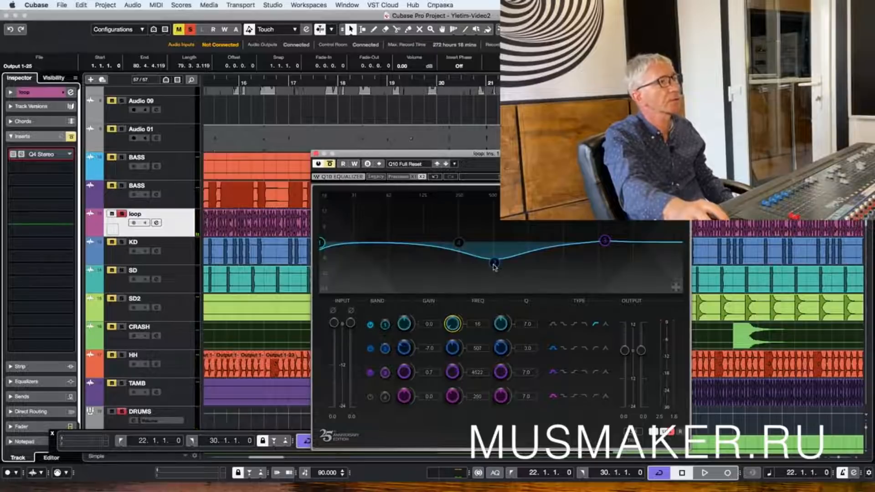
Step: Cut the loop equalizer's band 2 to about -13.8 at 511 Hz and take the equalizer out of bypass
key("space")
left_click_drag(495, 266, 495, 284)
left_click(329, 164)
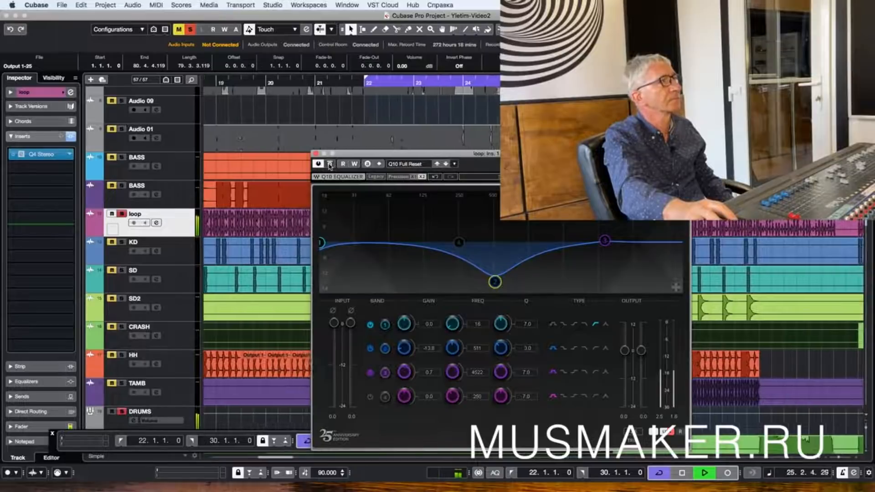
Step: Solo the KD track alongside the loop and raise the loop equalizer's band 1 frequency to 31 Hz
left_click(122, 242)
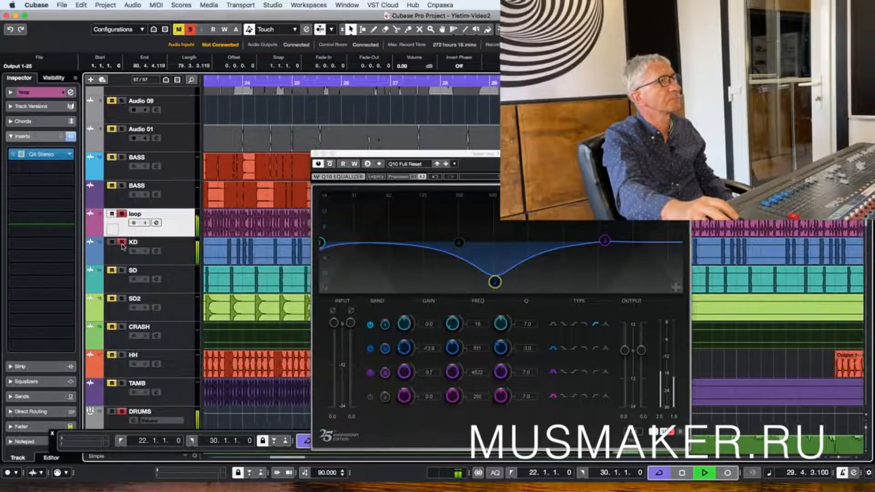
key("space")
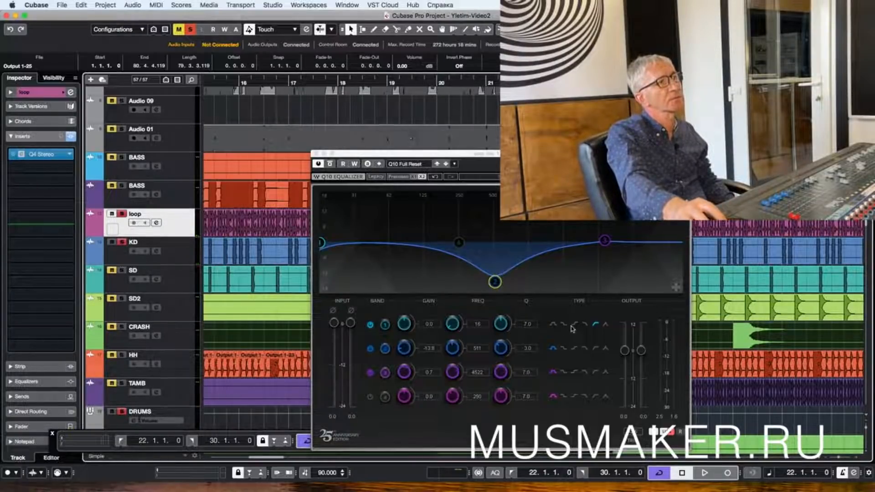
left_click(452, 324)
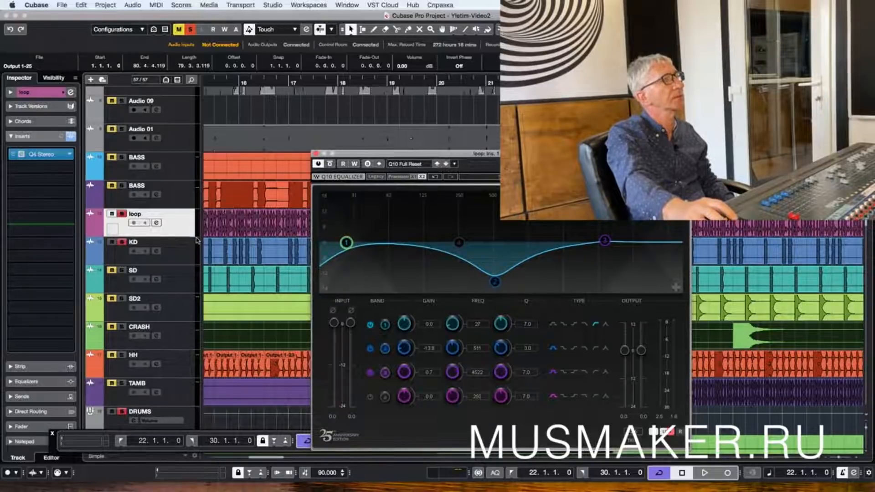
key("space")
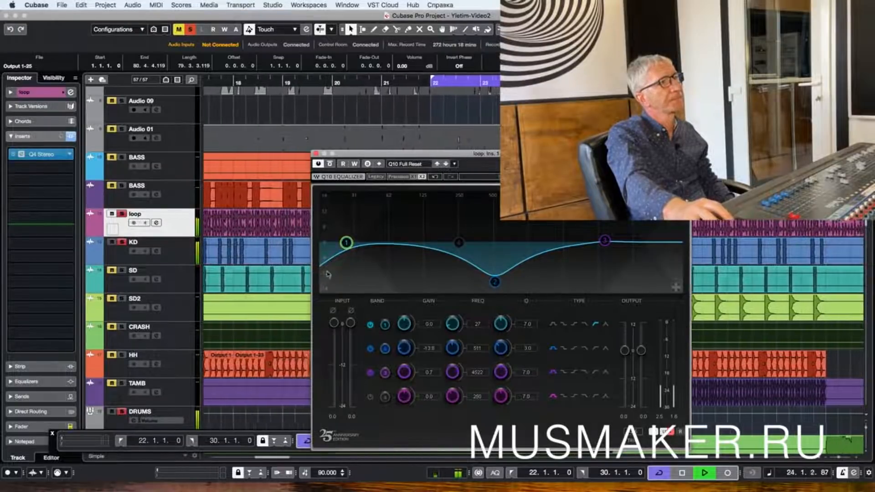
left_click(477, 324)
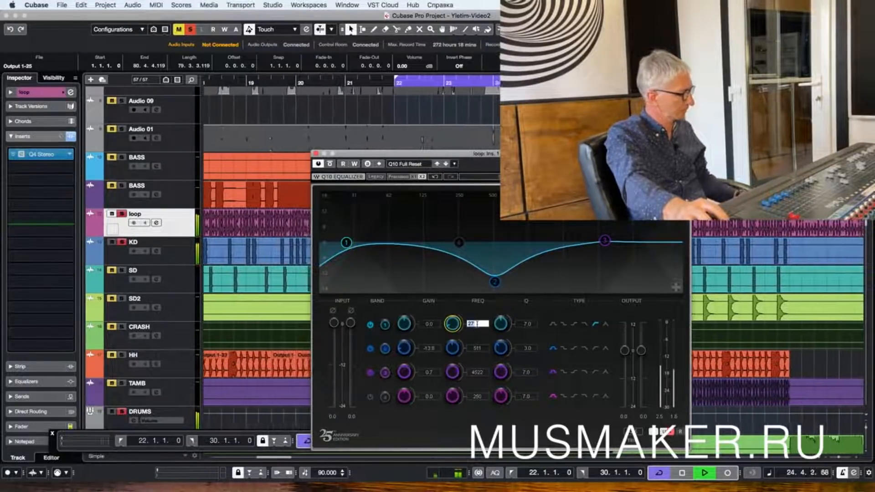
key("Return")
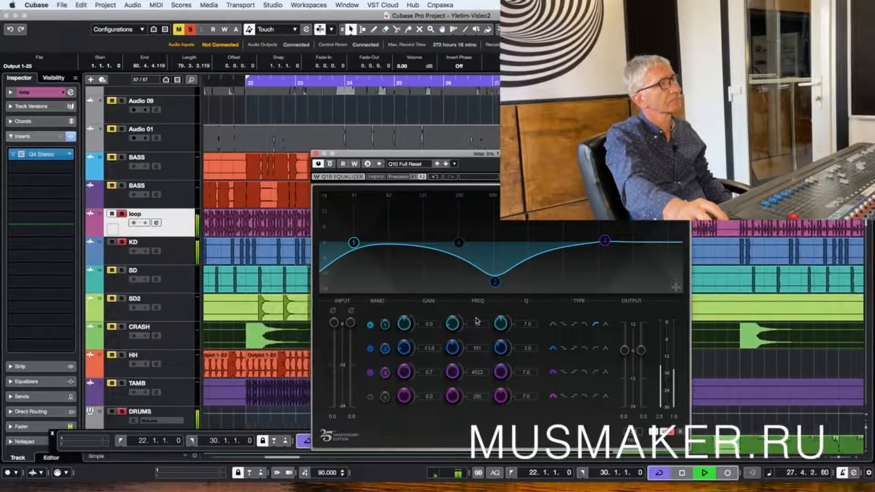
key("space")
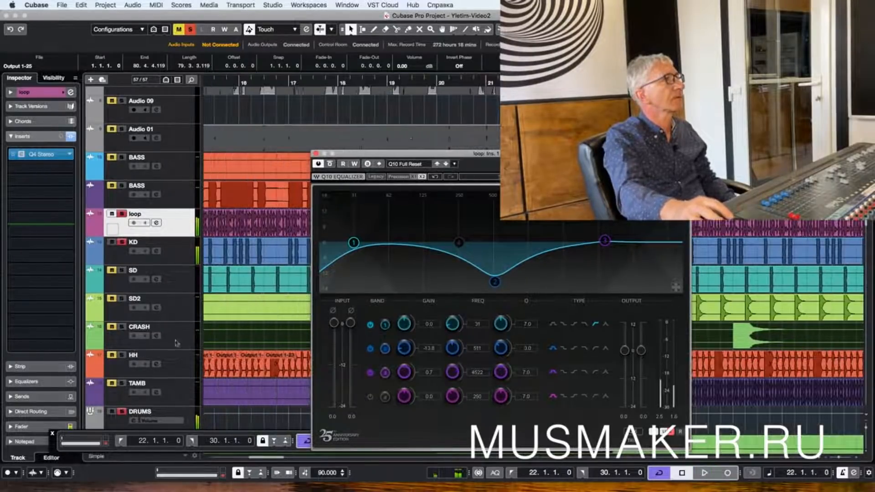
Step: Solo the whole DRUMS group, close the loop's equalizer and listen to the drums together
left_click(121, 412)
key("space")
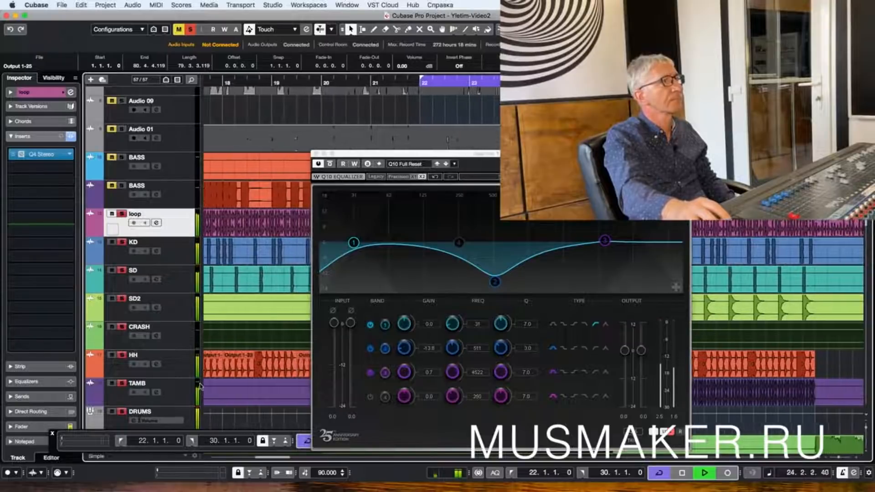
left_click(315, 154)
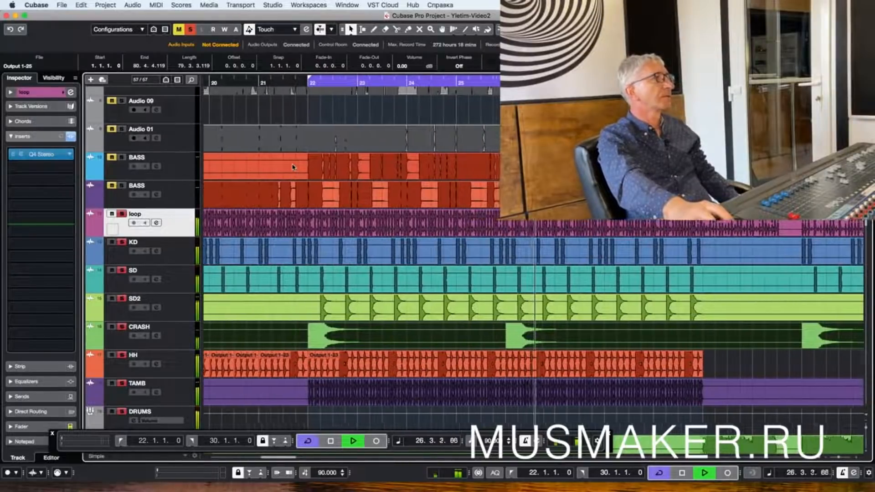
key("space")
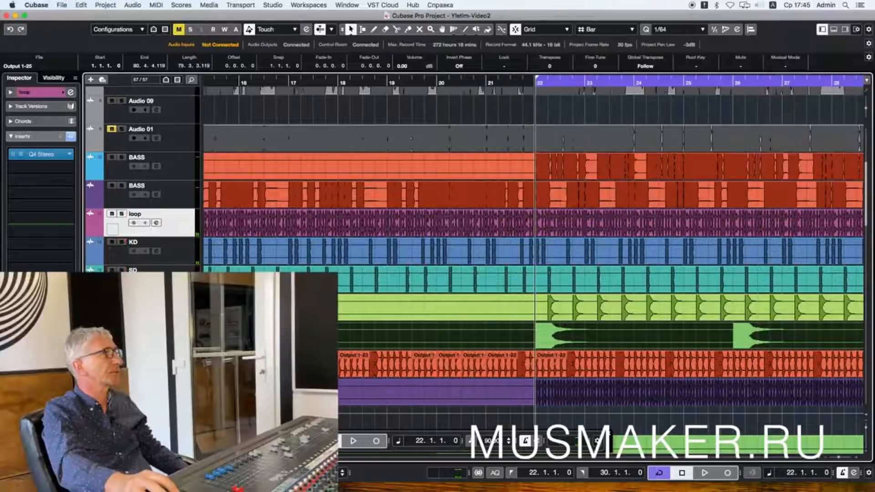
Step: Solo the HH track, open its C1 gate and lower the gate threshold nearly to the minimum
left_click(121, 355)
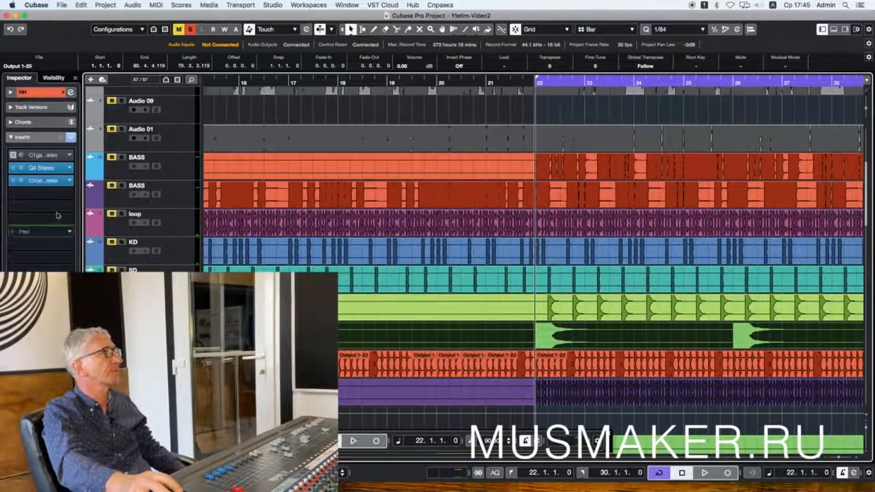
left_click(53, 157)
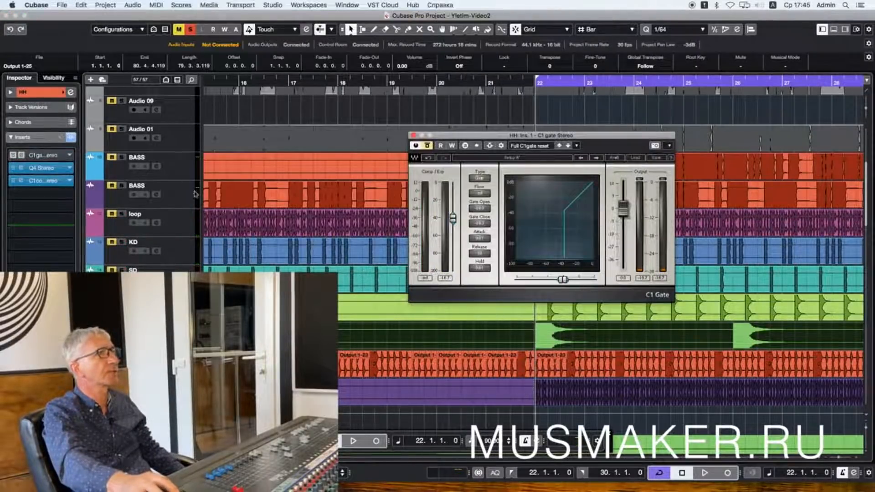
left_click_drag(452, 217, 452, 265)
key("space")
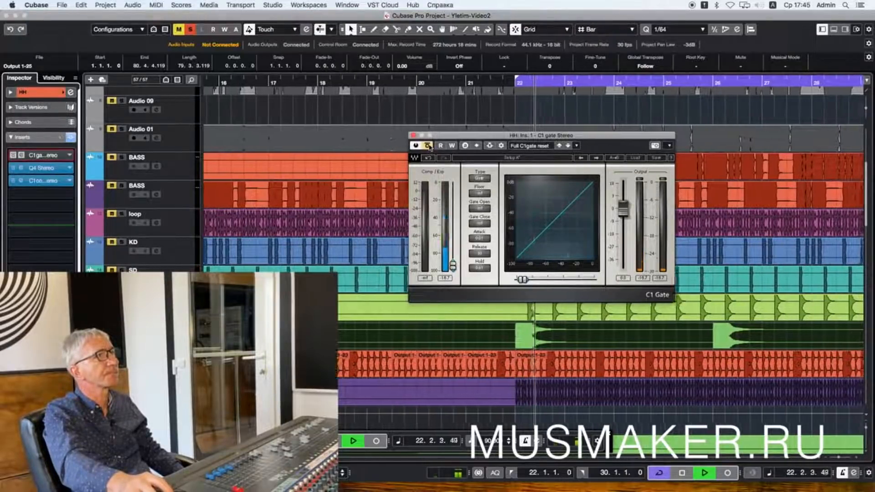
Step: Take the HH track's C1 gate out of bypass and raise its threshold during playback
left_click(428, 147)
left_click_drag(454, 266, 452, 215)
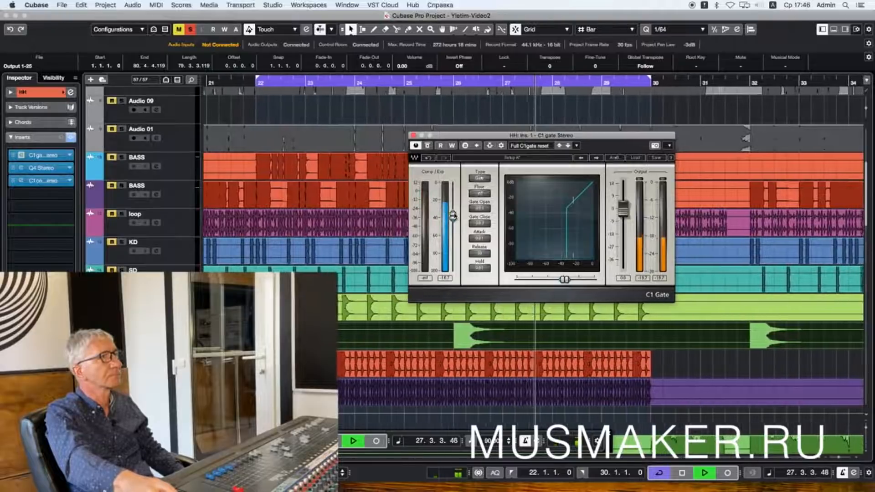
key("space")
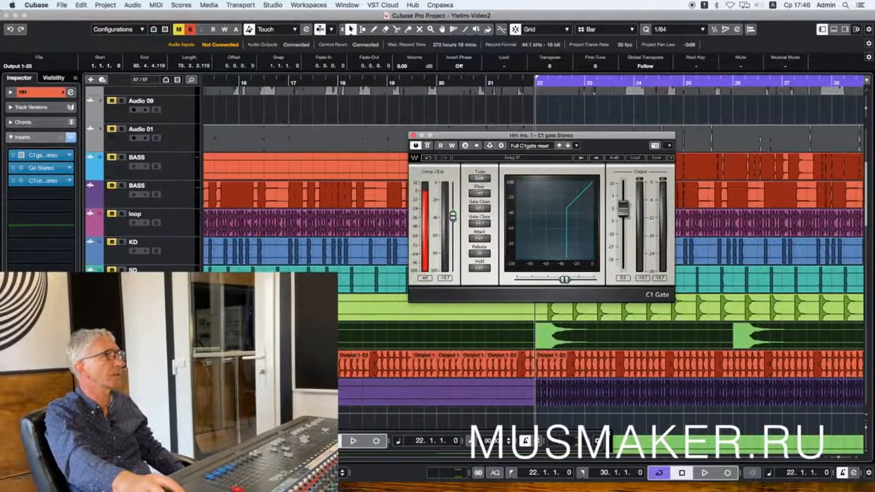
Step: Compare the HH gate bypassed and active while the soloed drum tracks play together
key("space")
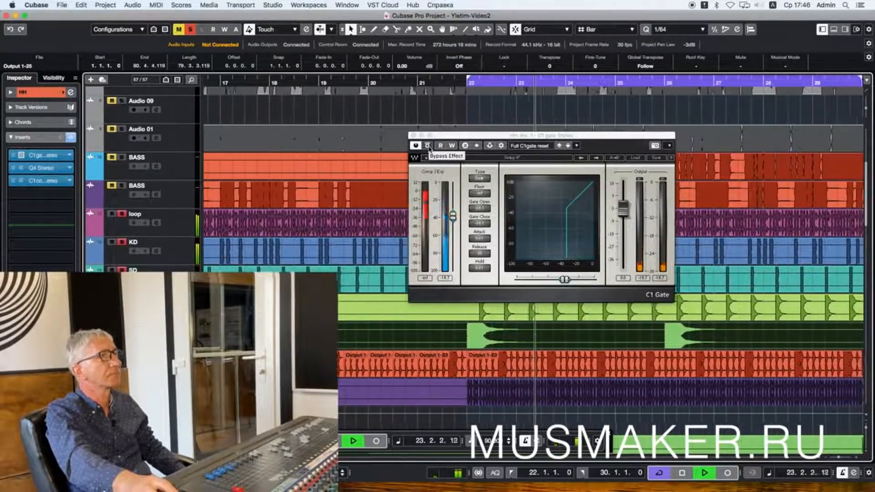
left_click(428, 146)
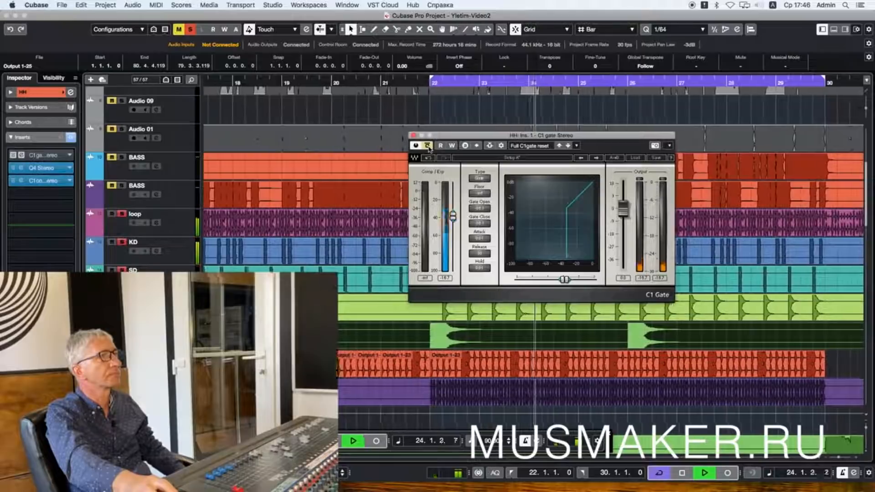
left_click(428, 146)
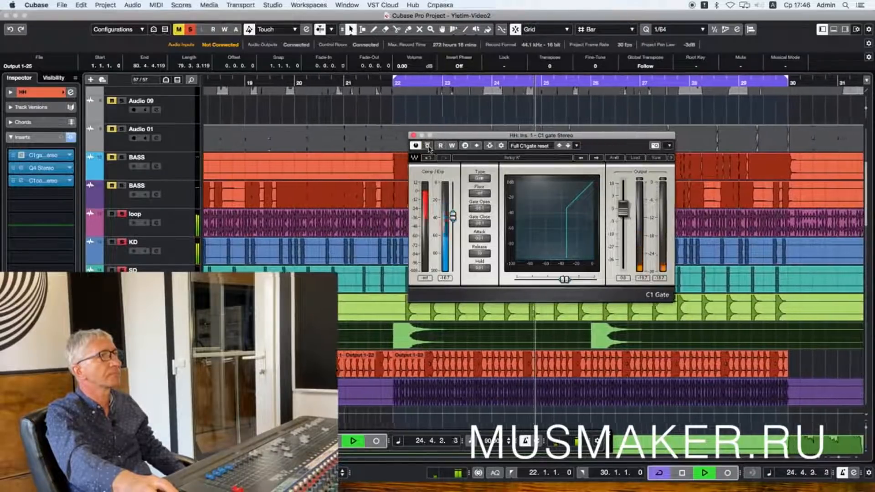
Step: Listen to the soloed drum tracks again from bar 22 with the HH gate open
key("space")
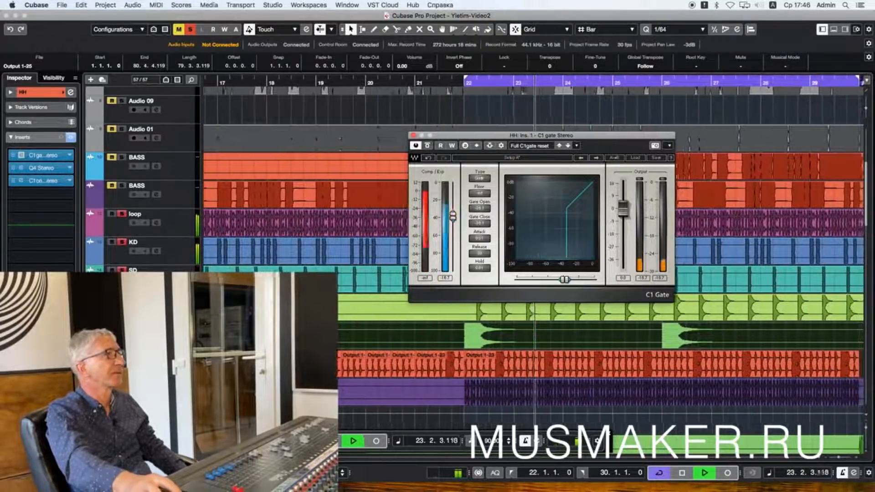
key("space")
left_click(122, 299)
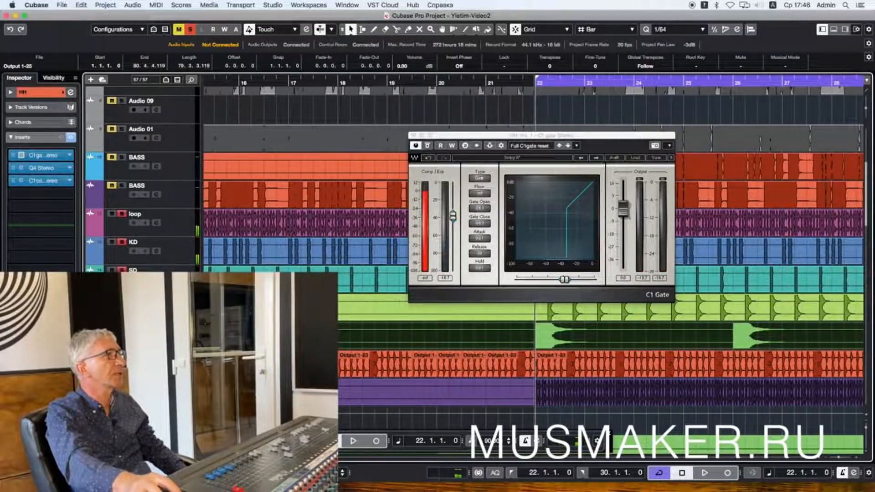
Step: Pan the HH track to the right and the TAMB track to L40, and listen to the drums
left_click(11, 92)
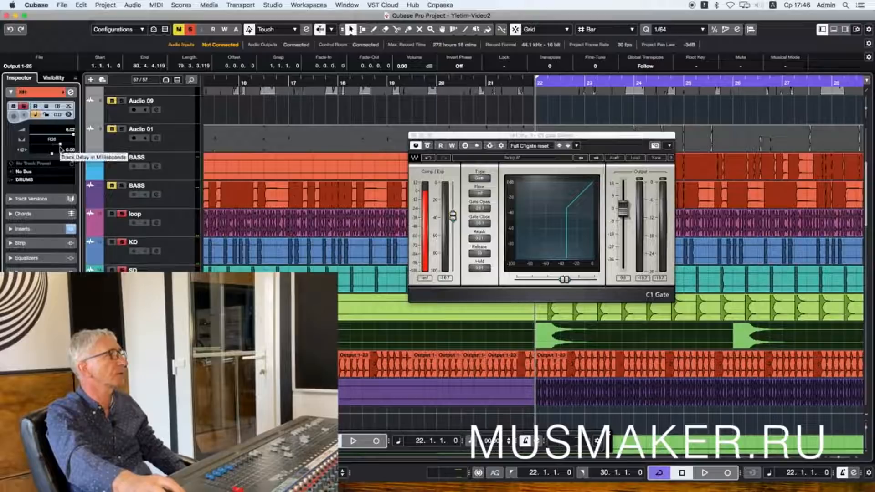
key("Down")
left_click_drag(52, 145, 44, 145)
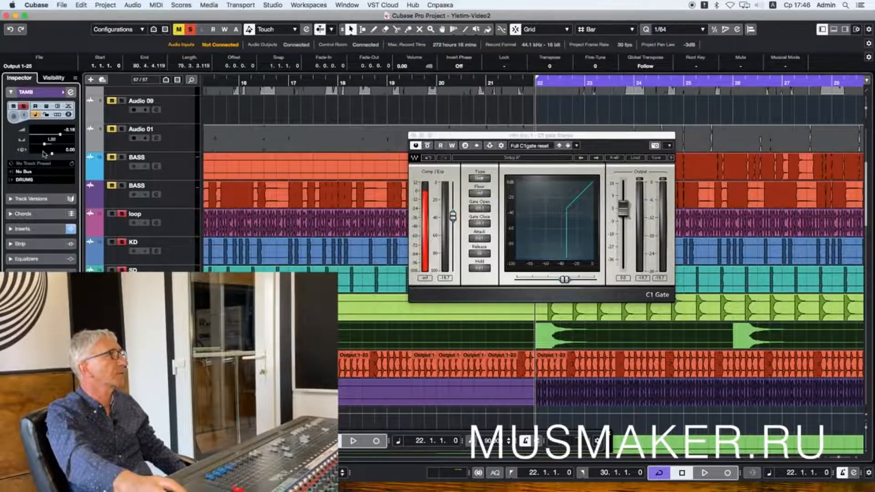
key("space")
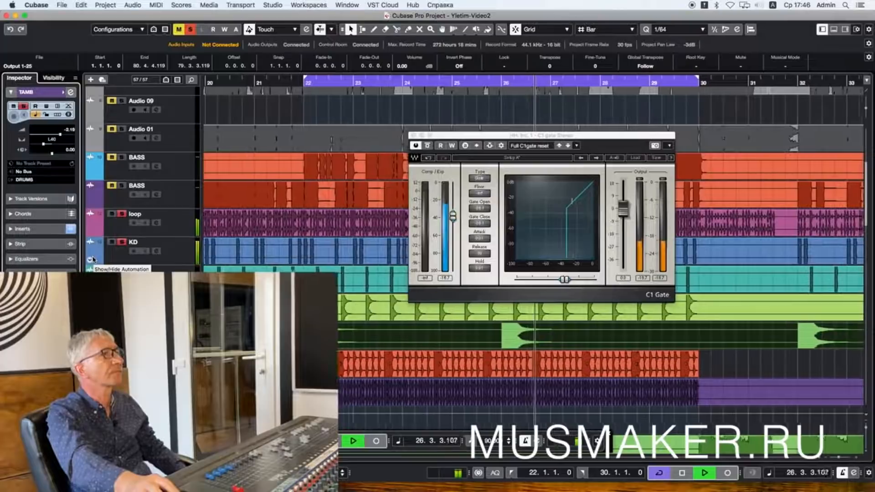
key("space")
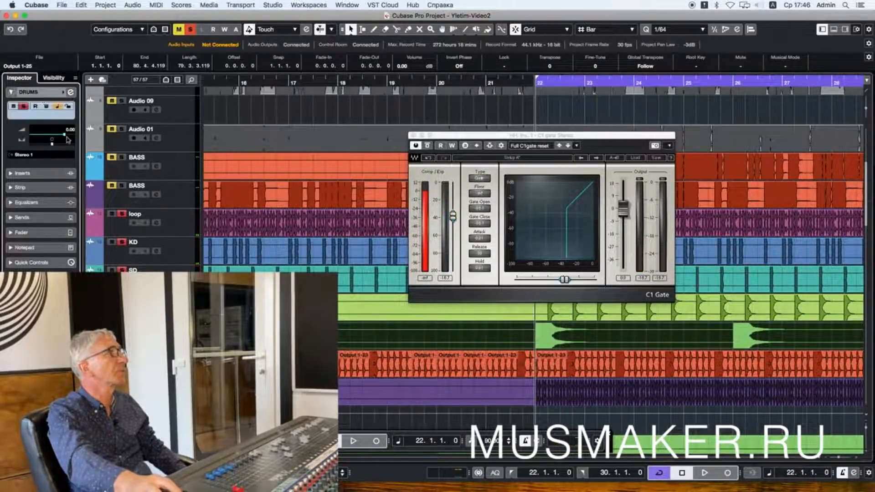
Step: Set the HH track's volume to 3.00
left_click(132, 359)
double_click(71, 131)
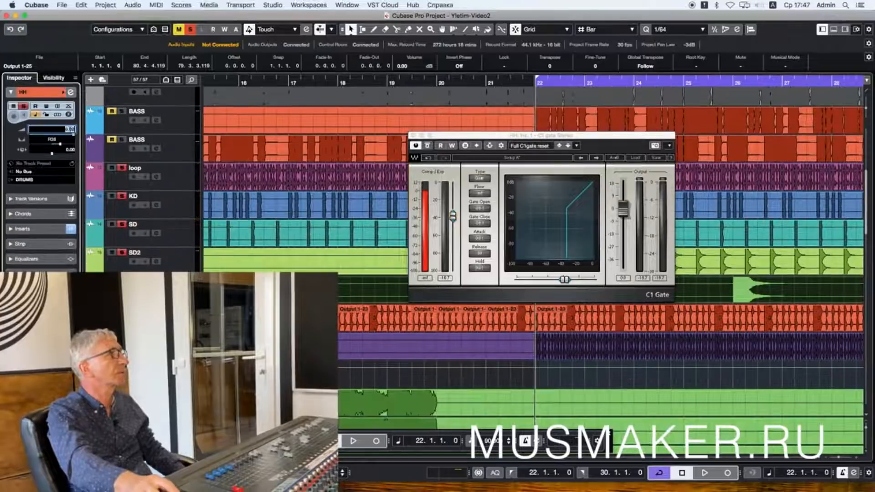
type("3")
key("Return")
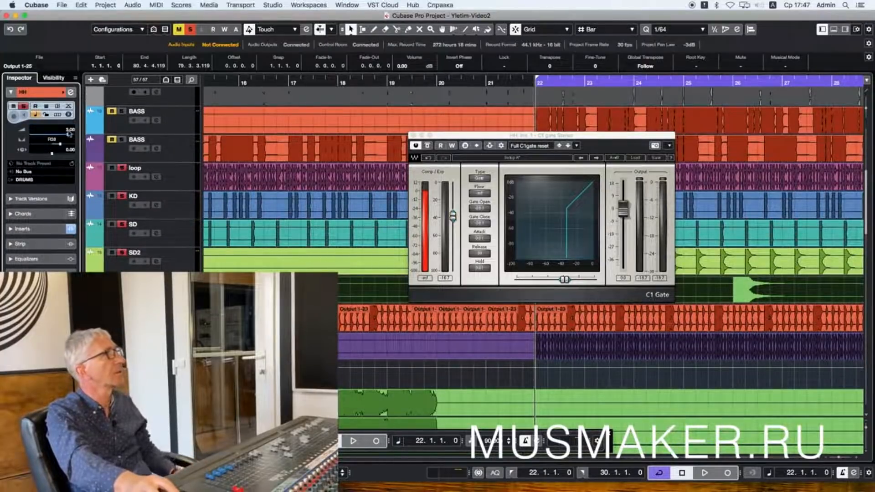
Step: Set the TAMB track's volume to 0.00 and listen to the soloed drums
key("Down")
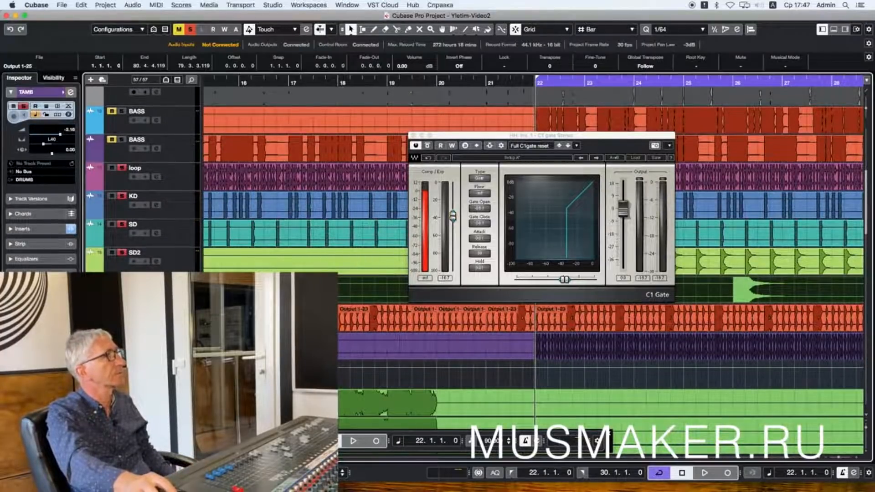
double_click(69, 131)
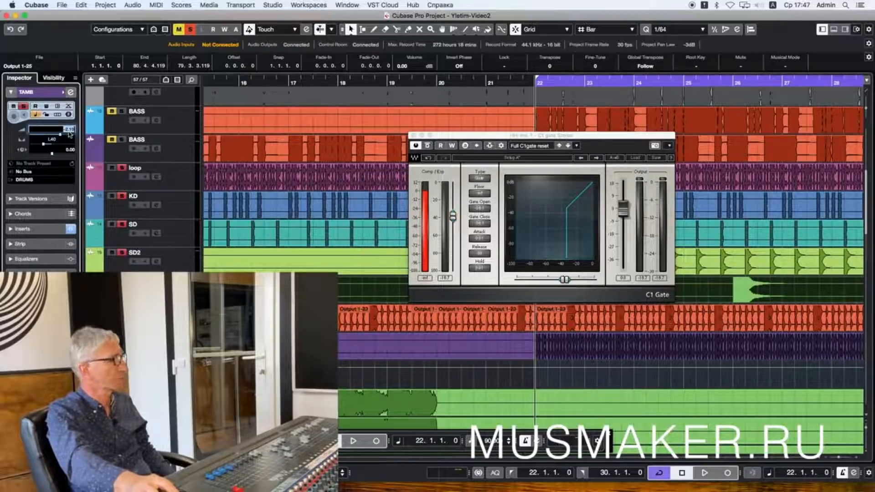
type("0")
key("Return")
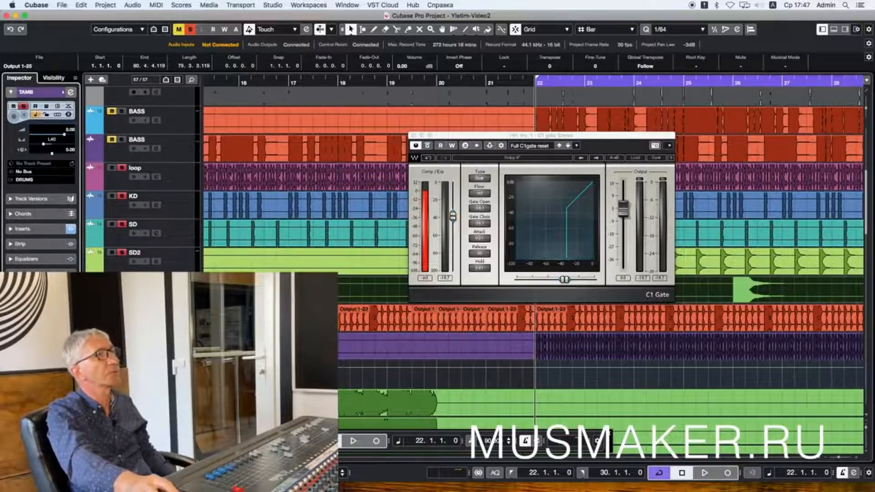
key("space")
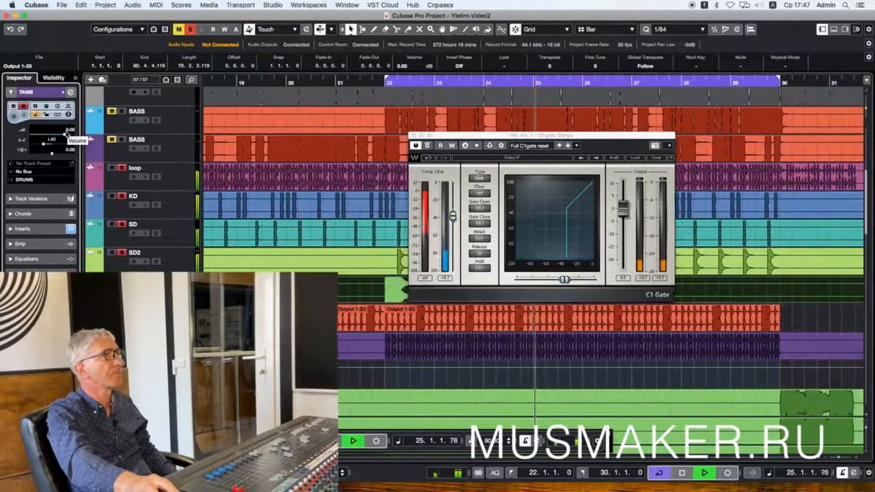
key("space")
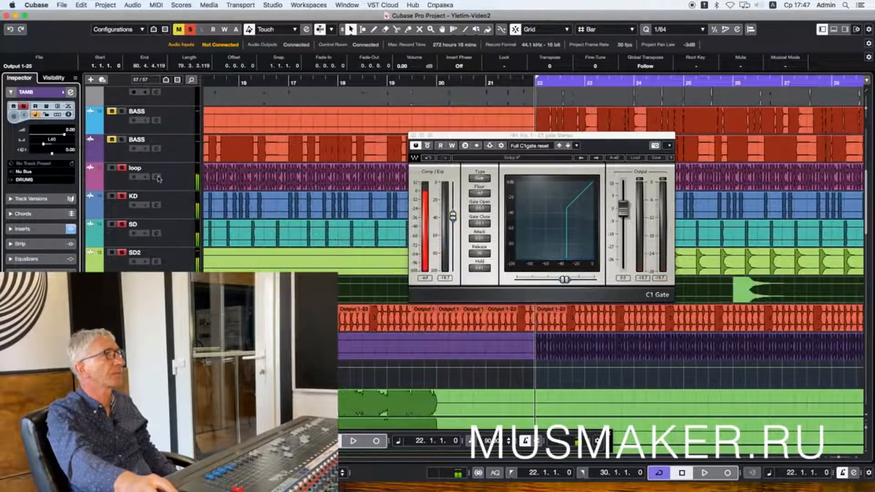
Step: Compare the soloed drum tracks in playback with their inserts bypassed and with them active
left_click(169, 184)
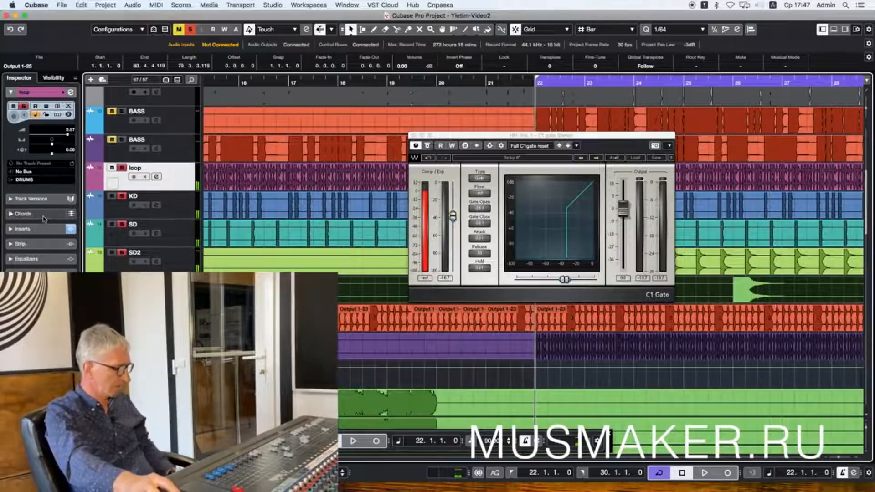
left_click(70, 230)
key("Down")
key("Down")
key("Up")
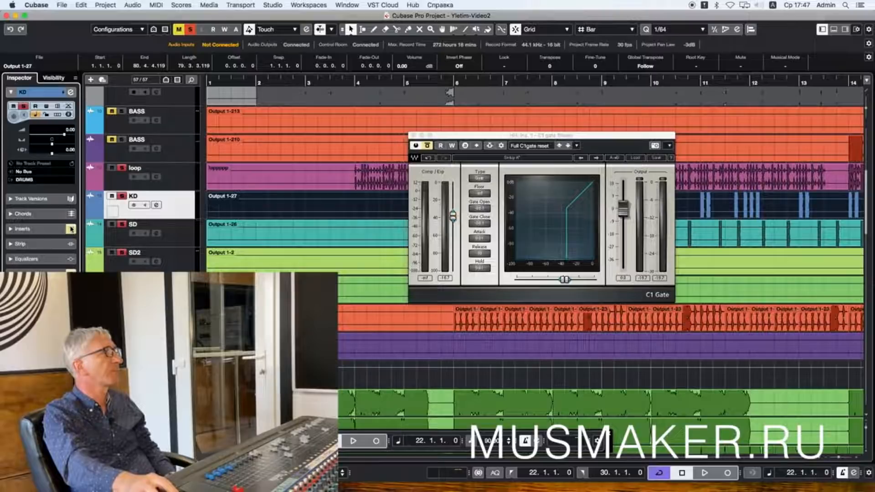
key("Up")
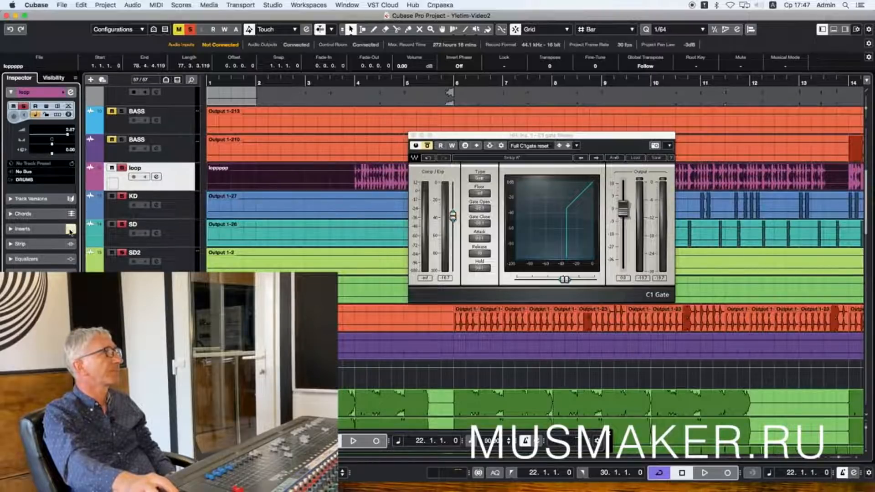
key("space")
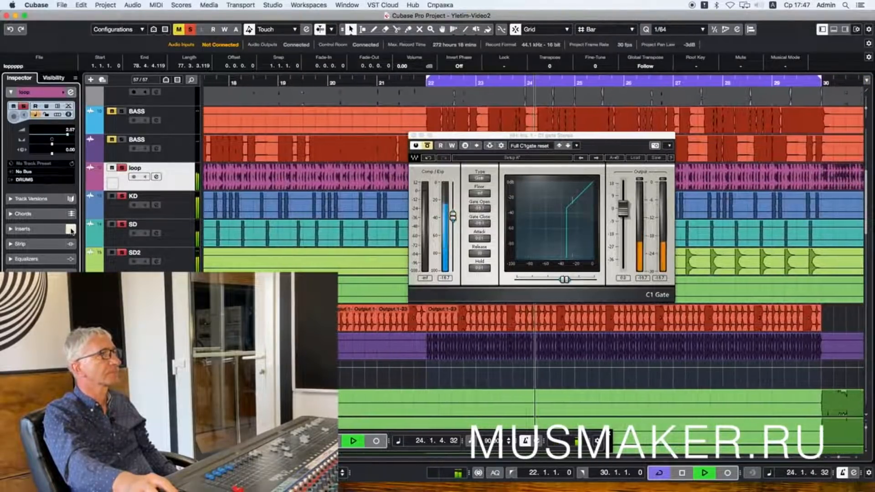
key("space")
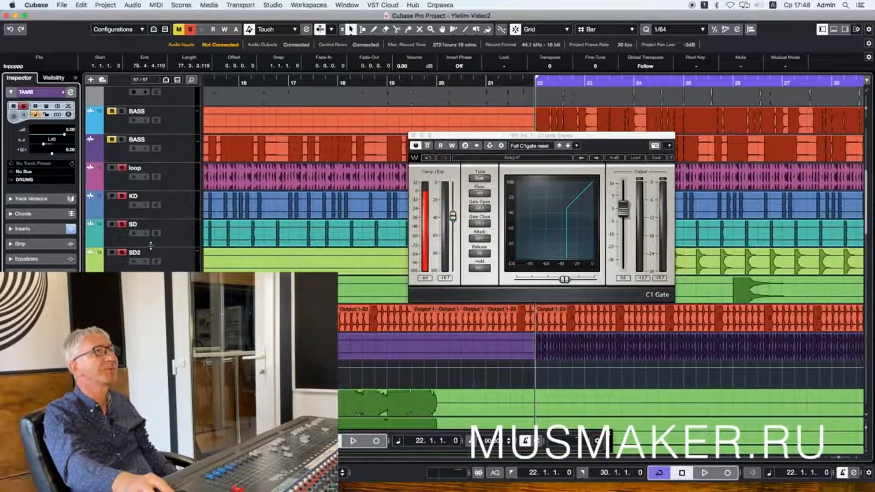
key("space")
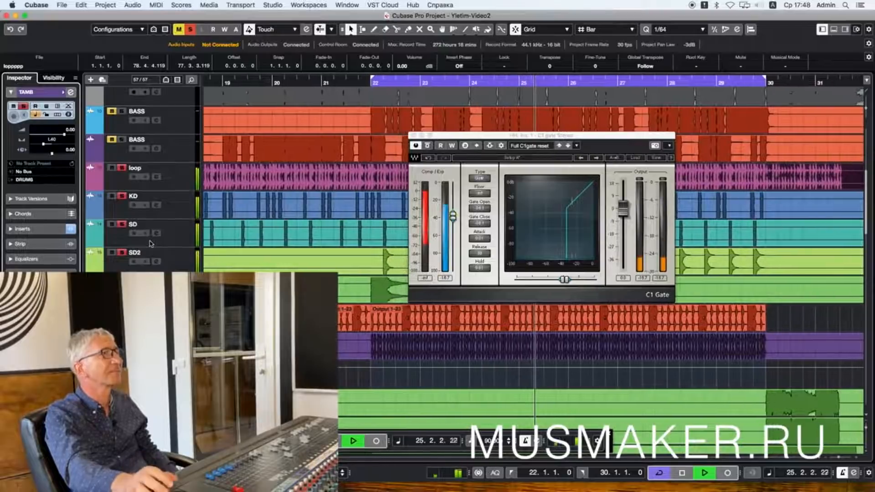
key("space")
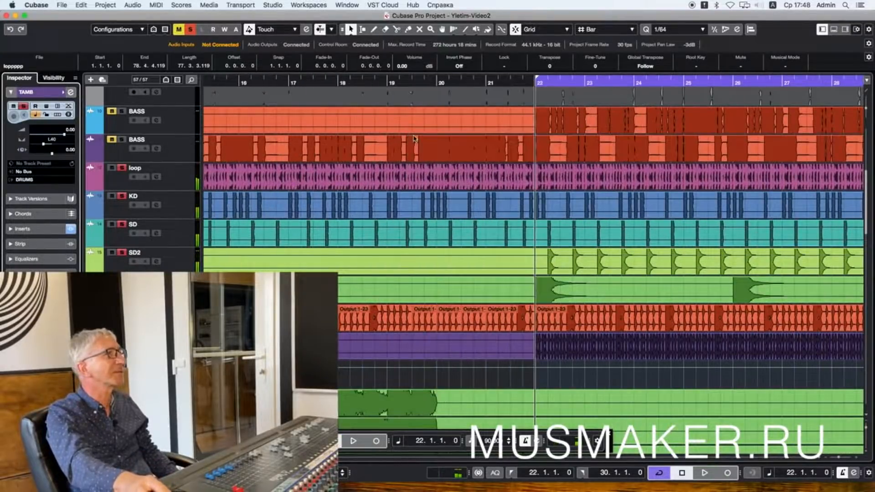
Step: Solo only the loop track and open its Q4 equalizer during playback
left_click(122, 170)
left_click(123, 182)
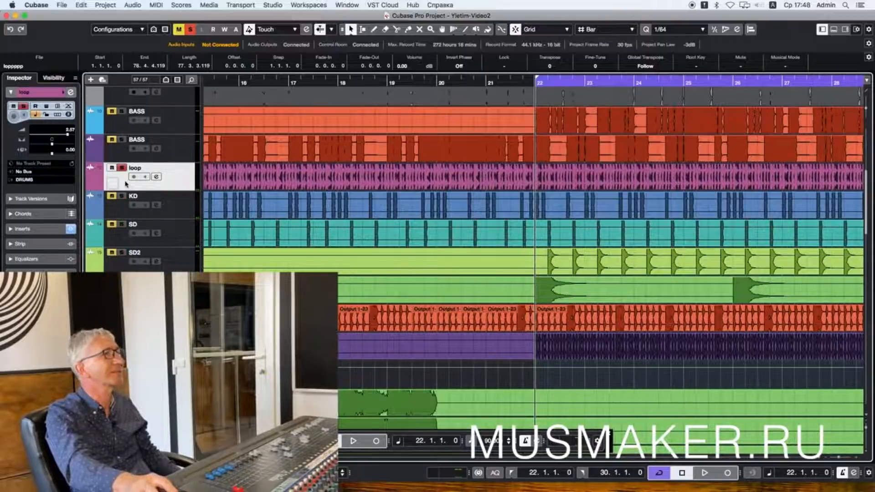
key("space")
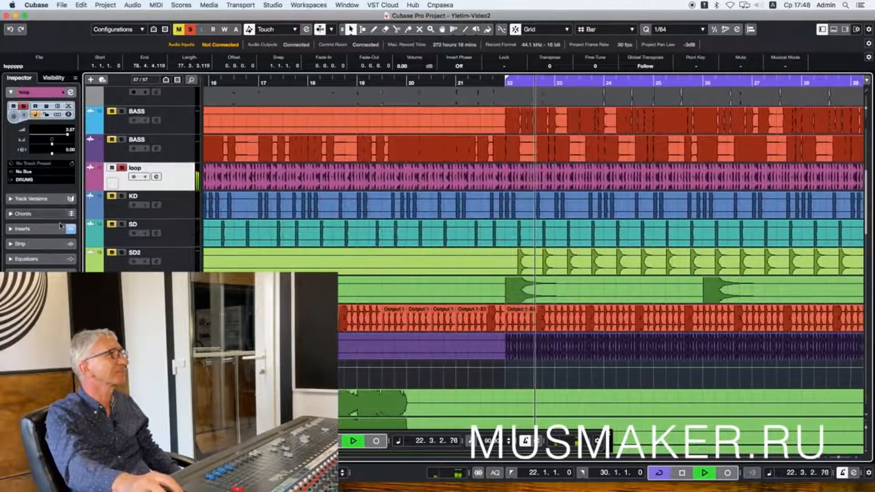
left_click(21, 229)
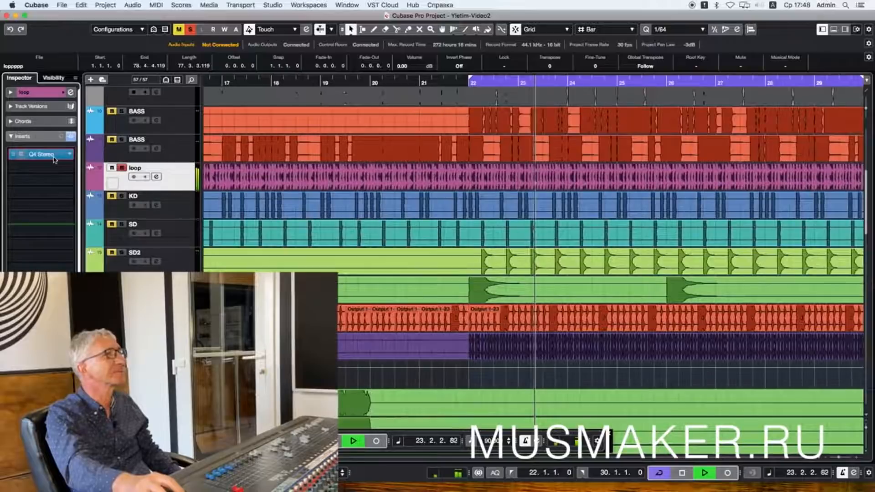
left_click(46, 154)
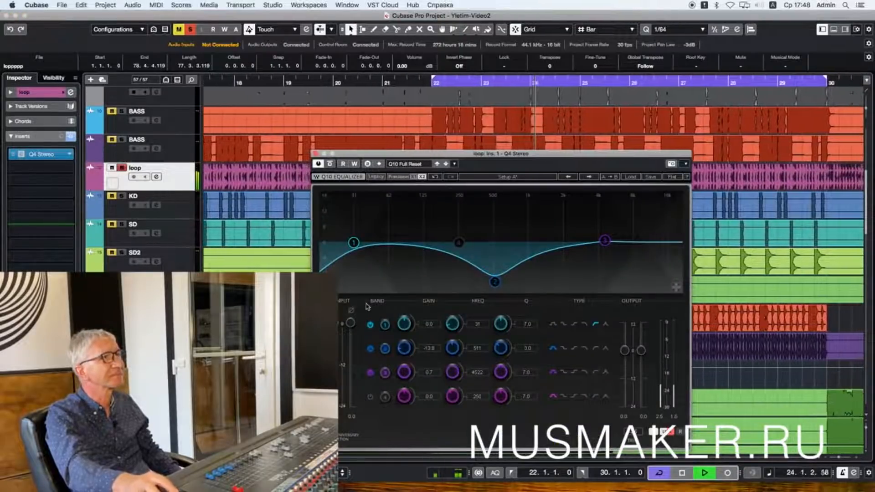
Step: Enable band 4 of the loop's Q4 equalizer with a frequency of 120 Hz and a gain of 18
left_click(370, 396)
left_click(476, 398)
type("12")
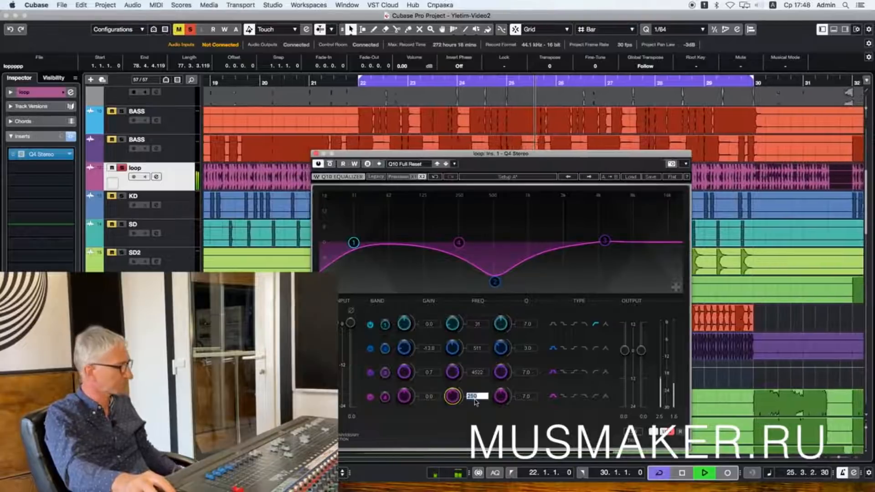
type("0")
key("Return")
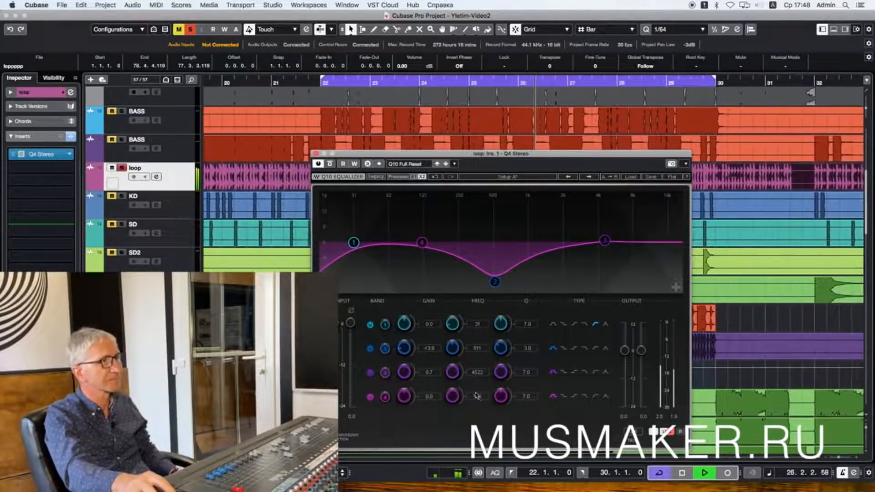
left_click(430, 397)
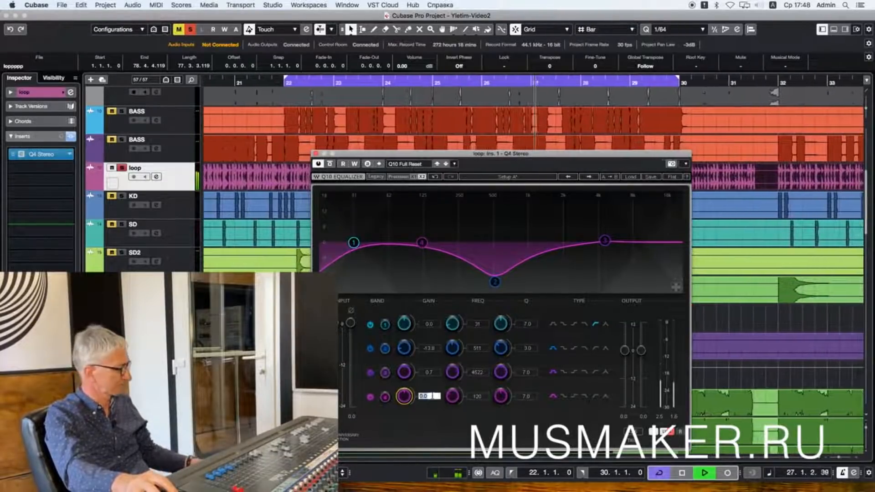
type("15")
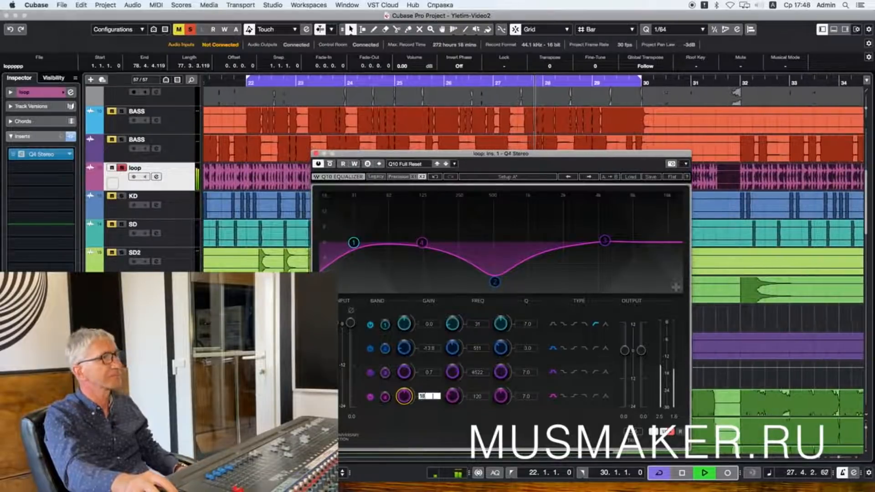
key("Return")
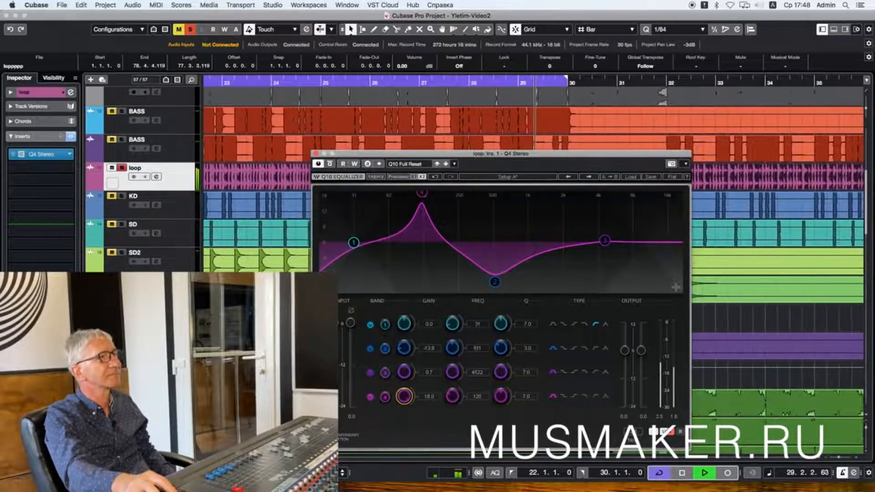
Step: Sweep the frequency of the loop equalizer's band 4 and set it to 124 Hz
mouse_move(452, 396)
left_mouse_down()
mouse_move(452, 386)
mouse_move(453, 400)
left_mouse_up()
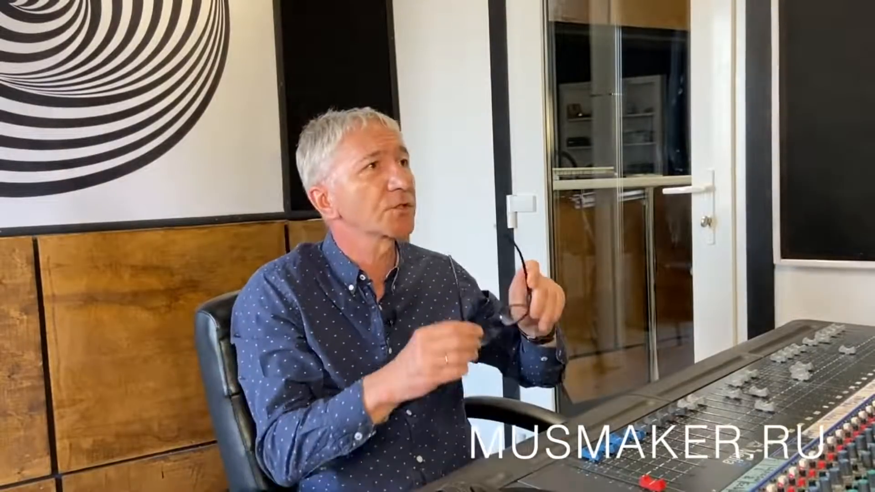
left_click(476, 403)
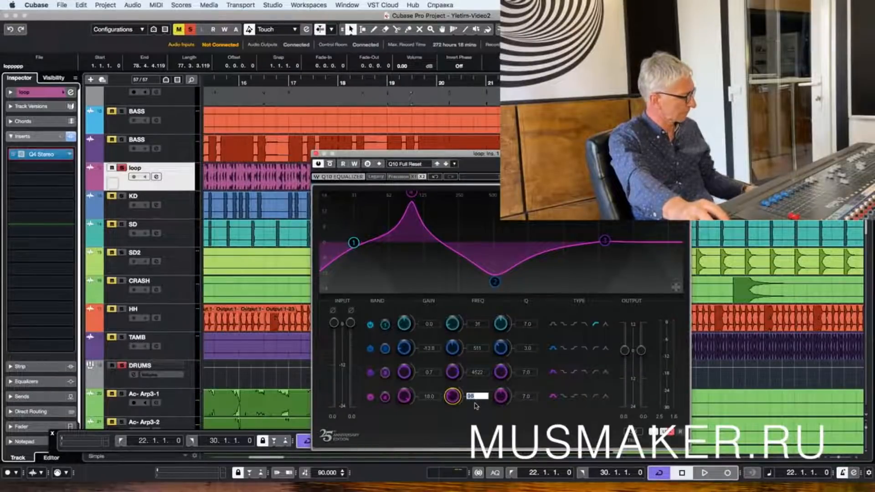
type("124")
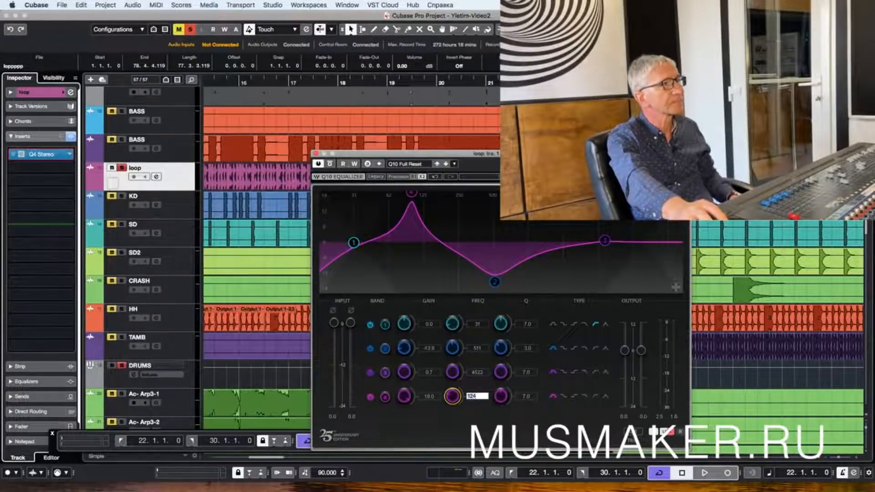
key("Return")
Step: Play the loop together with the soloed KD track and set the gain of Q4 band 4 to 8
key("space")
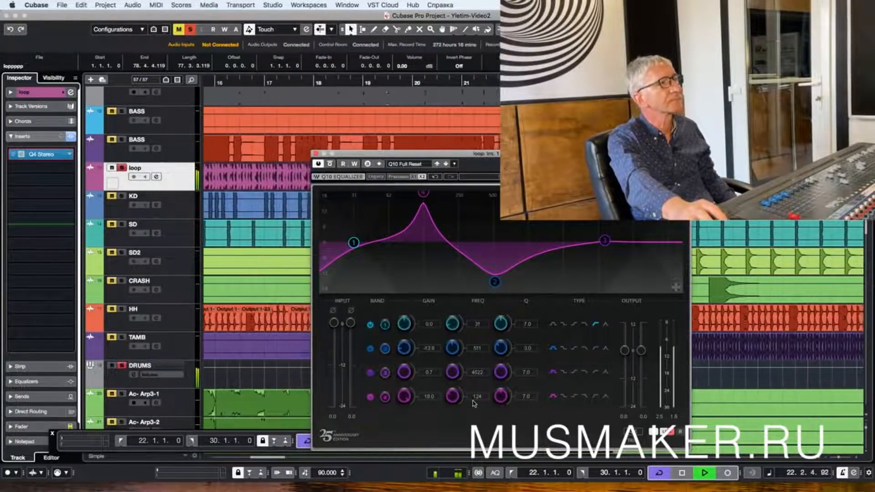
left_click(121, 197)
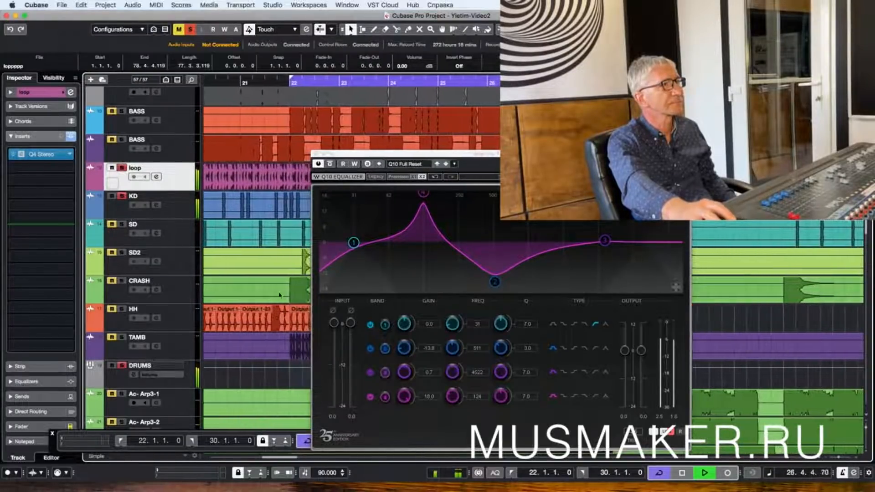
left_click(431, 400)
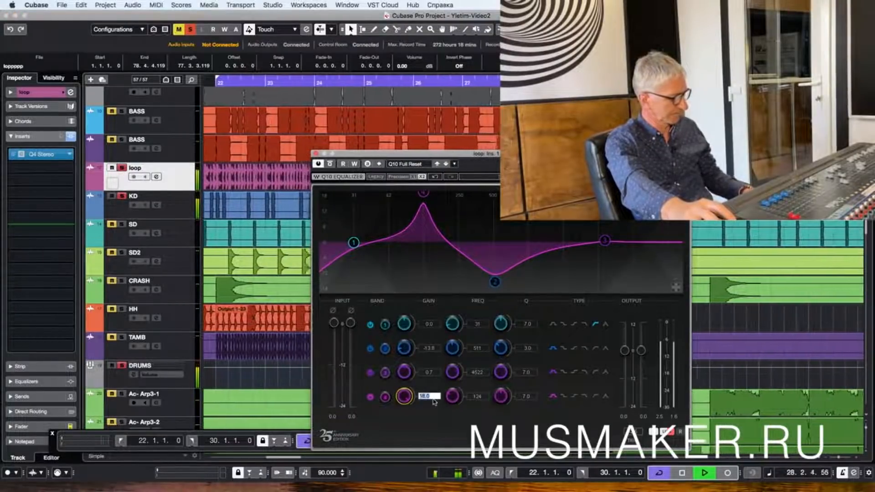
type("9")
key("Return")
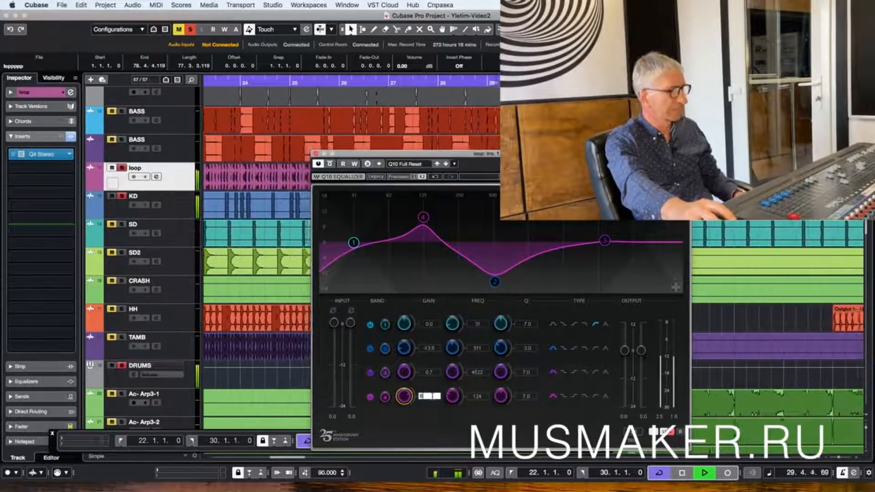
key("Return")
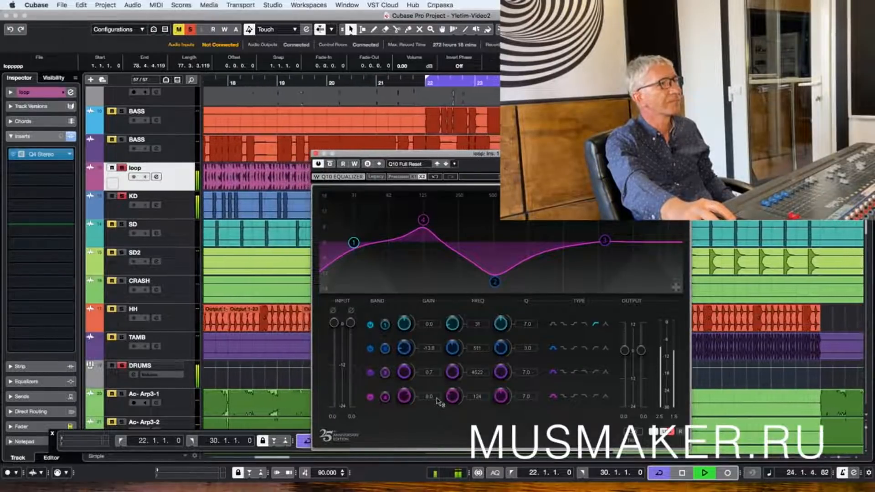
Step: Set the gain of the loop equalizer's band 4 to 12 and solo only the loop track
left_click(431, 397)
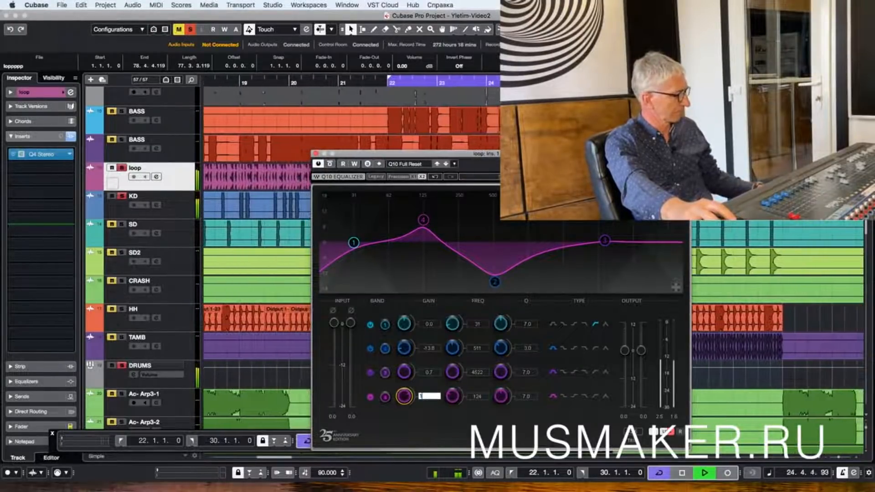
type("12")
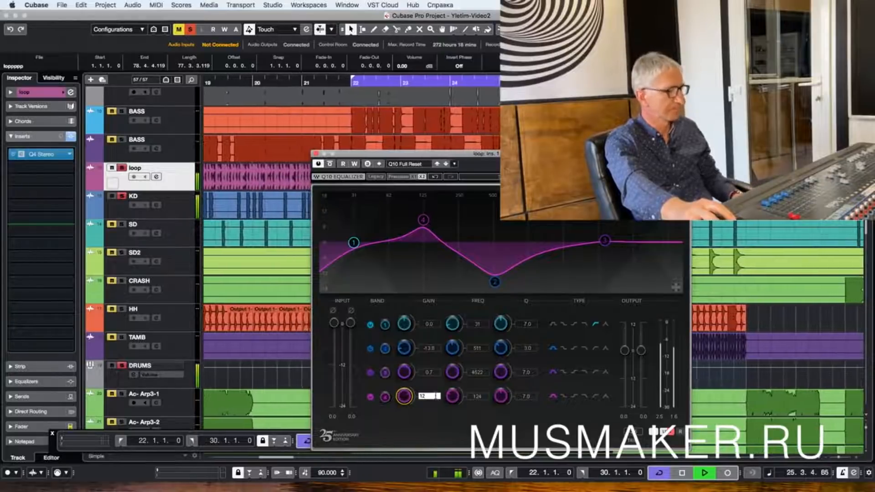
key("Return")
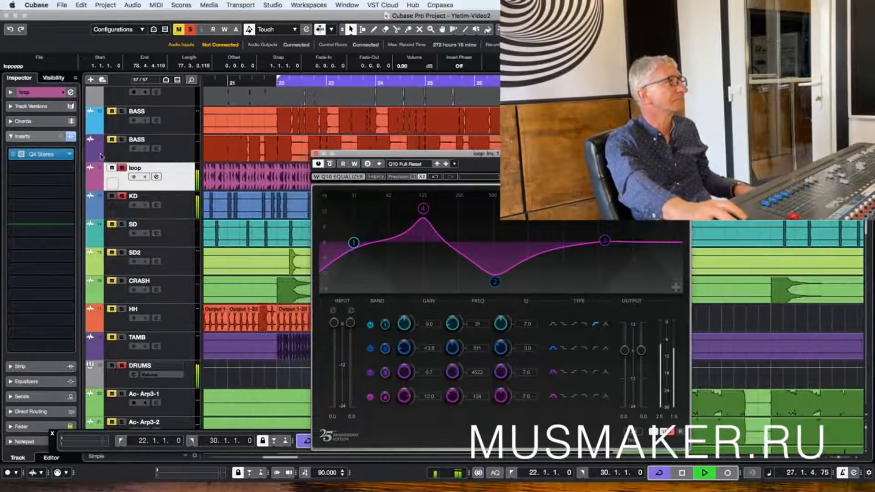
left_click(122, 169, "super")
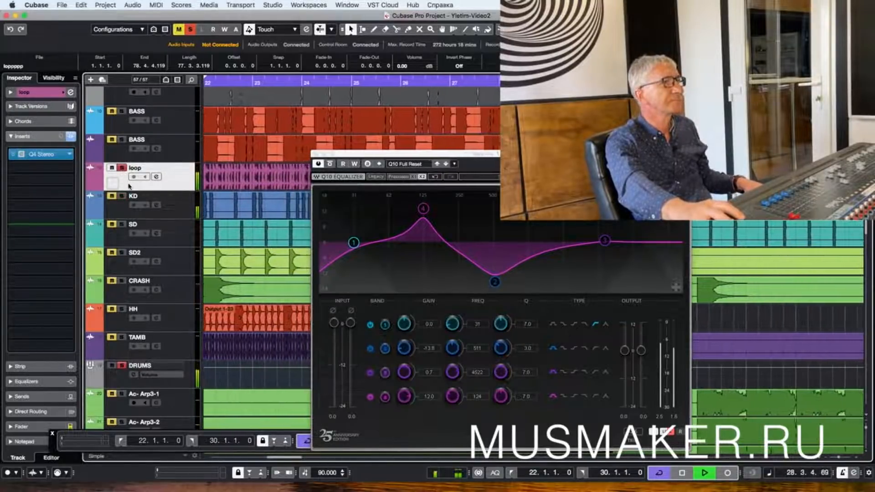
Step: Set the gain of the loop equalizer's band 4 to 18 and stop playback after listening
left_click(429, 396)
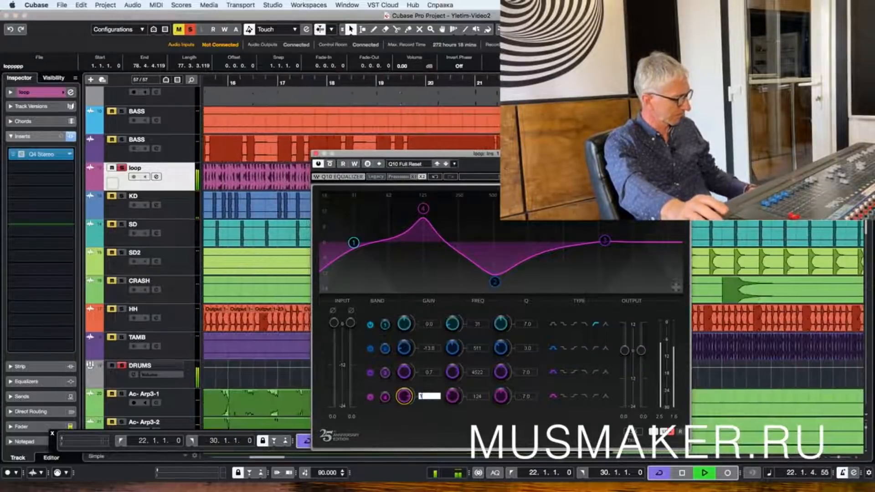
key("Return")
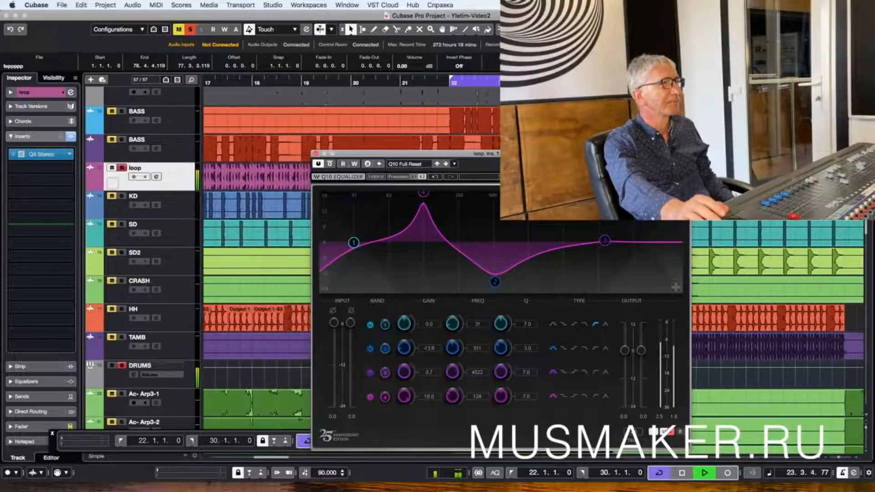
key("space")
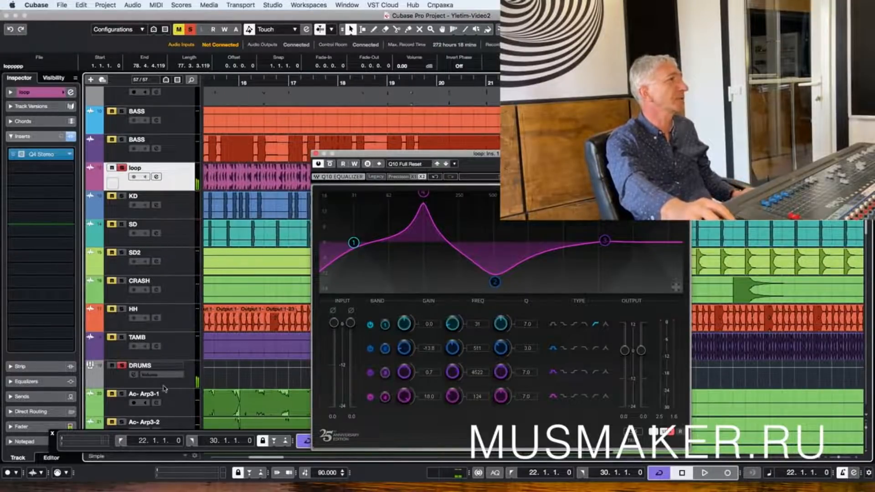
Step: Play all drum tracks soloed and set the loop track's volume to 5.00
key("space")
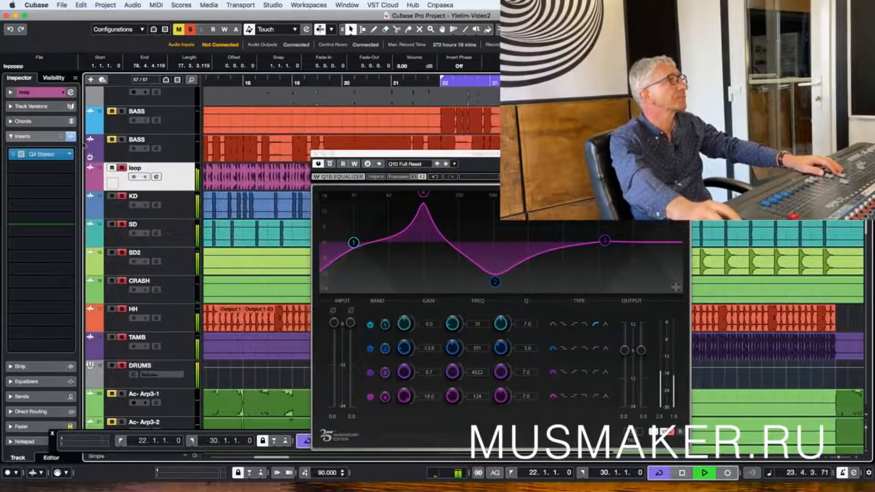
left_click(50, 95)
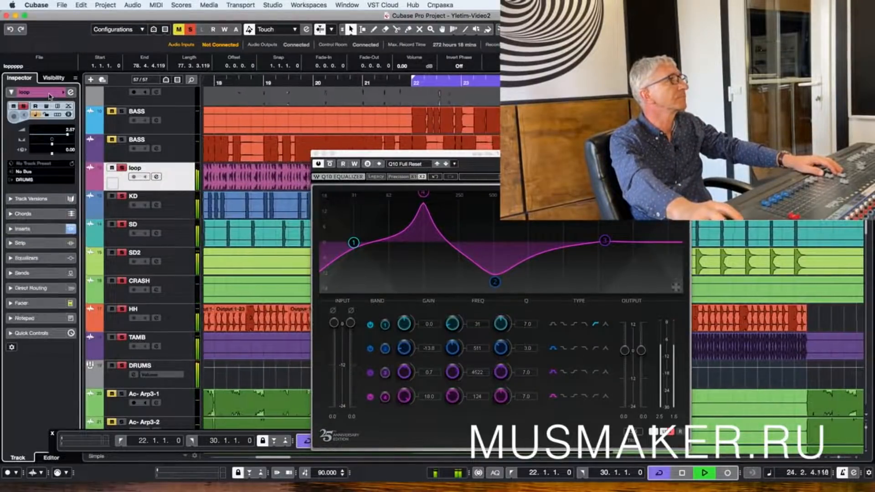
double_click(69, 130)
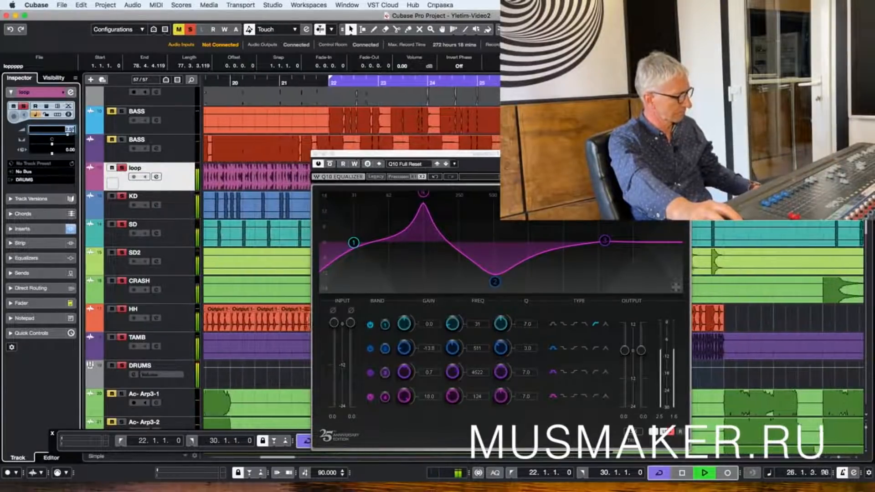
type("5")
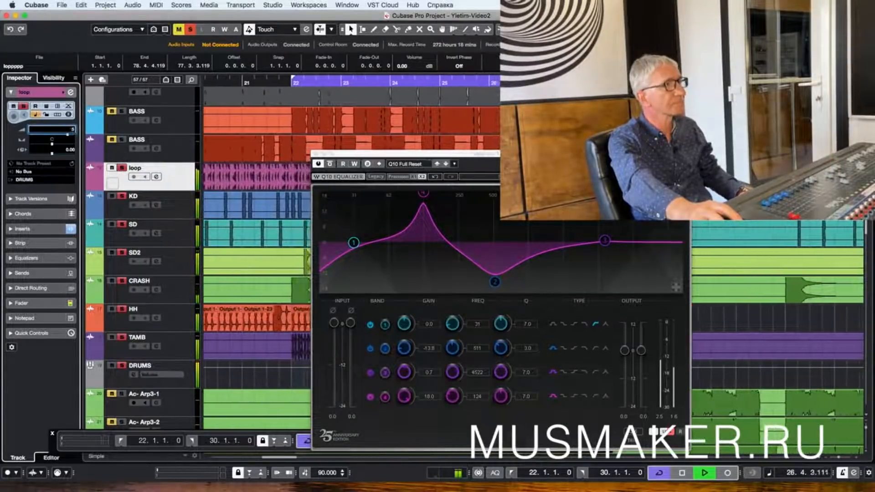
key("Return")
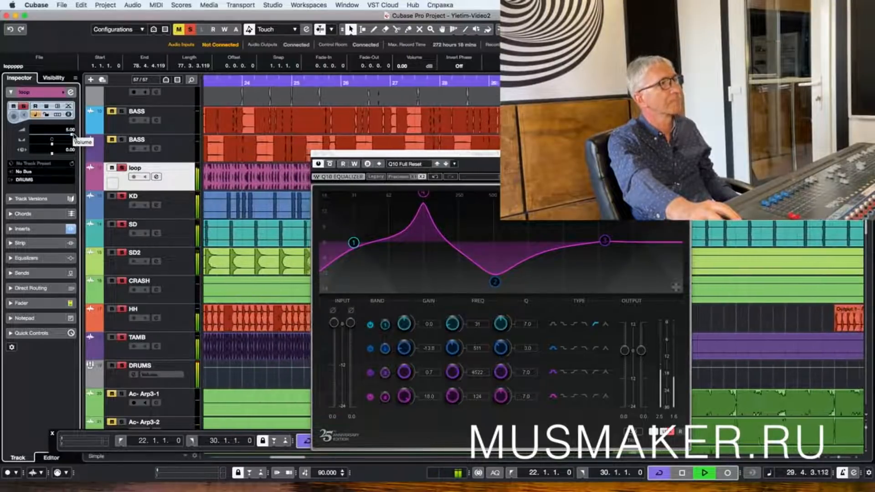
key("space")
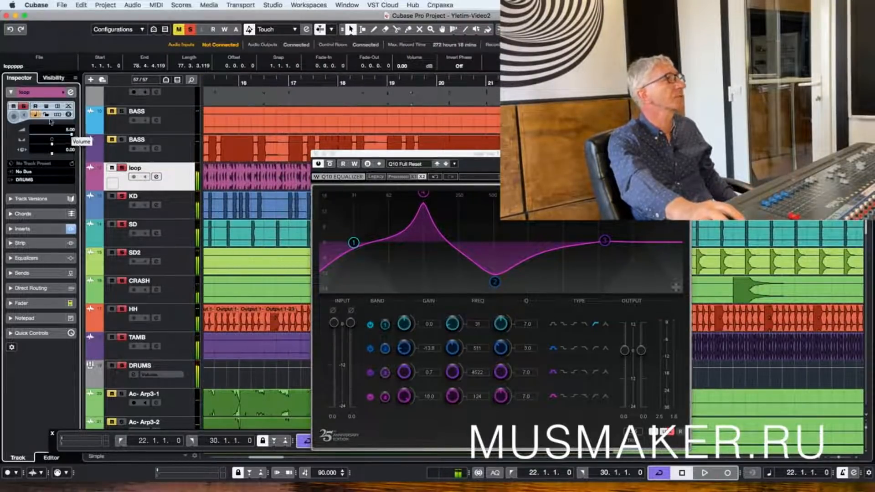
Step: Solo the BASS track directly above the loop and take its side-chained C1 compressor out of bypass
left_click(122, 140)
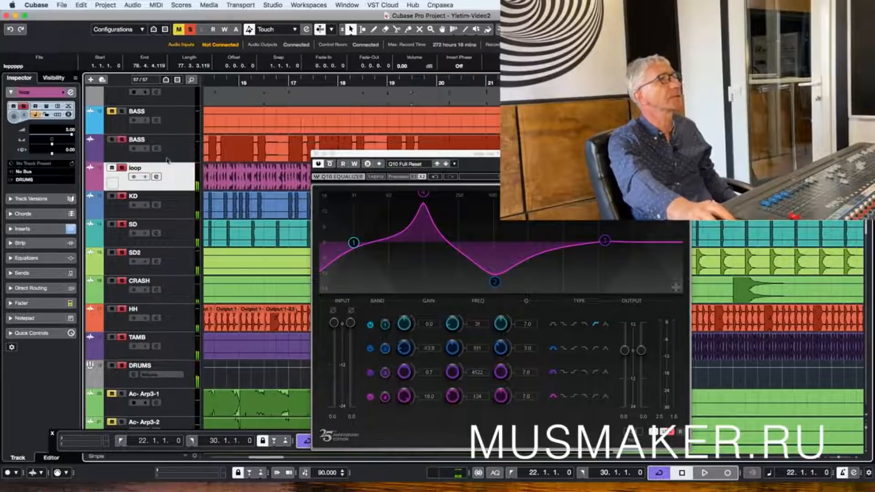
left_click(316, 154)
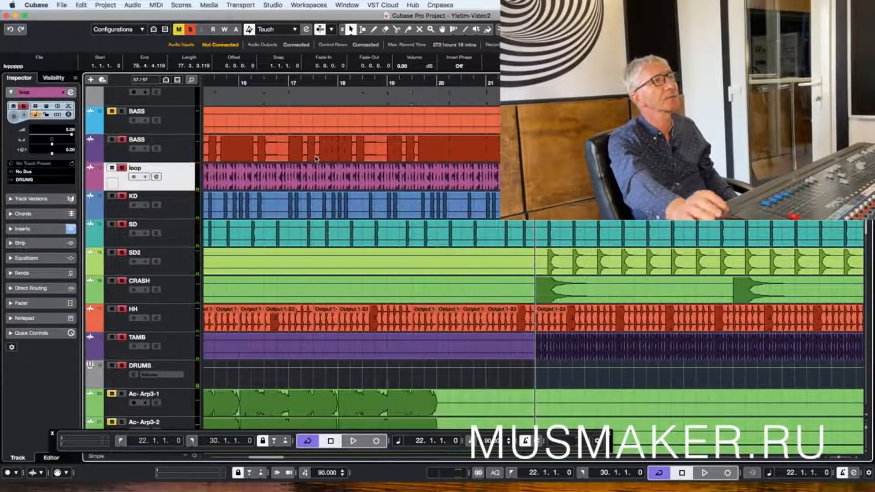
key("space")
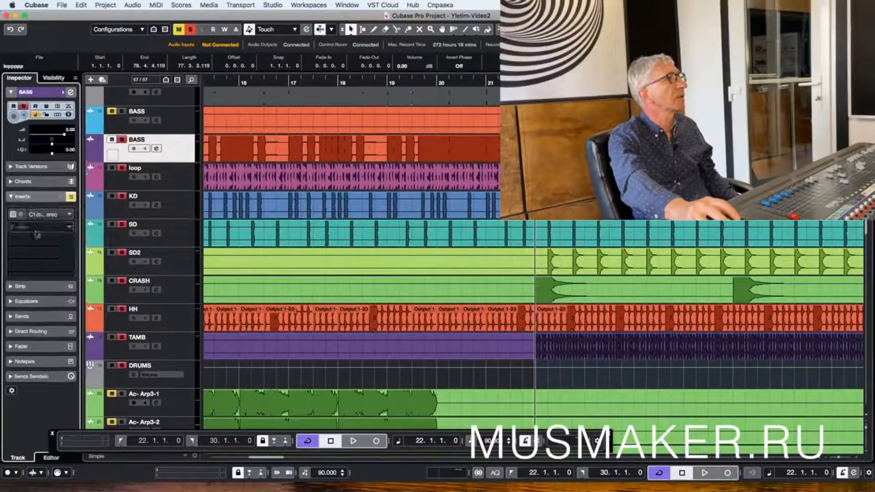
left_click(41, 155)
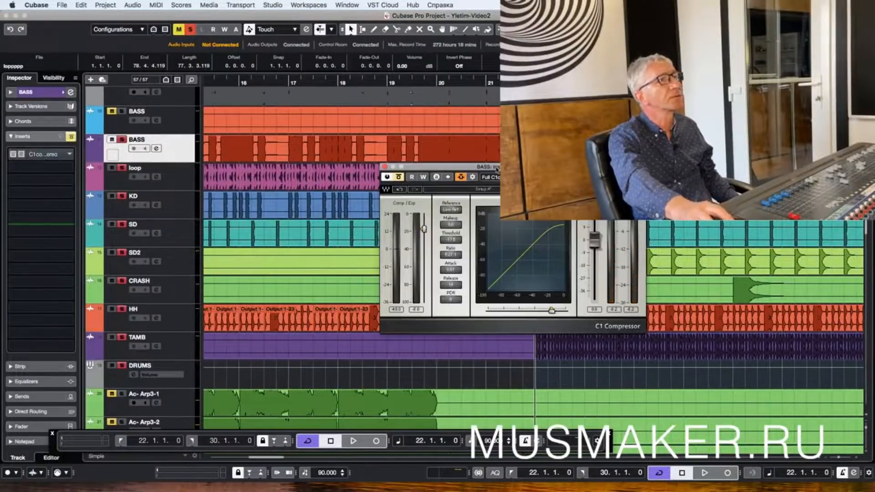
left_click(461, 177)
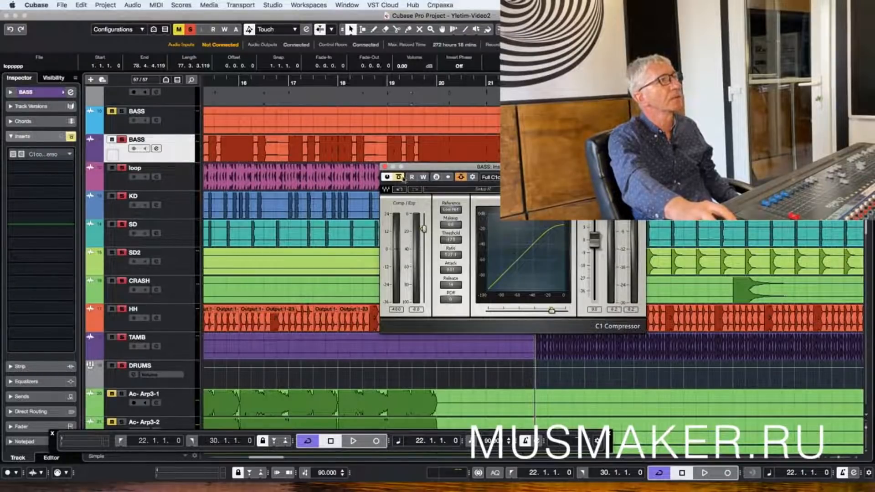
left_click(399, 178)
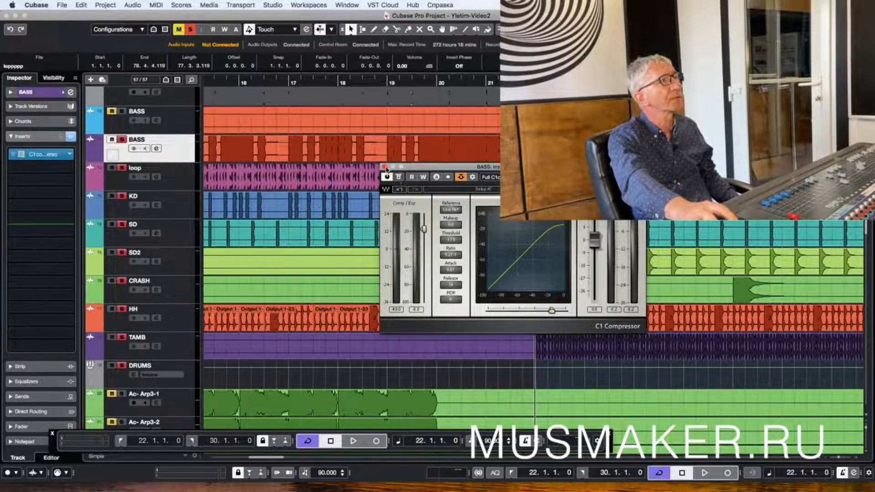
left_click(384, 167)
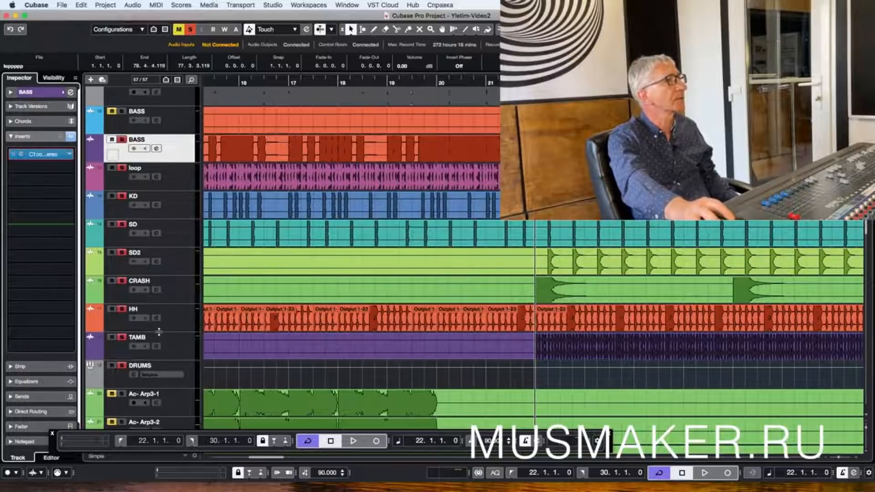
Step: Activate the KD track's send routed to the side-chain of the BASS track's C1 compressor
left_click(133, 207)
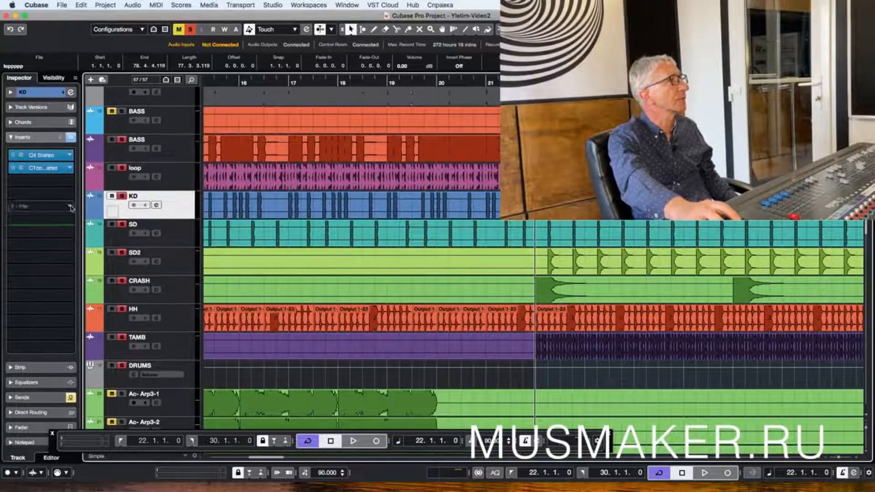
left_click(27, 398)
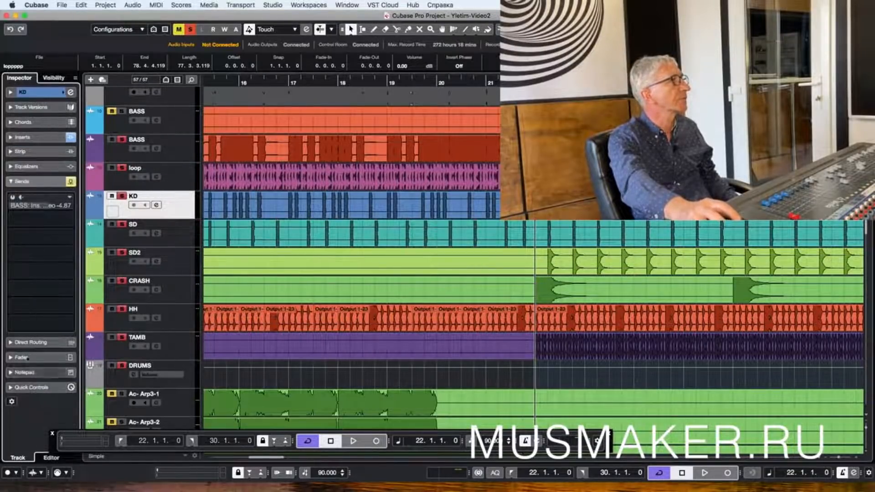
left_click(13, 197)
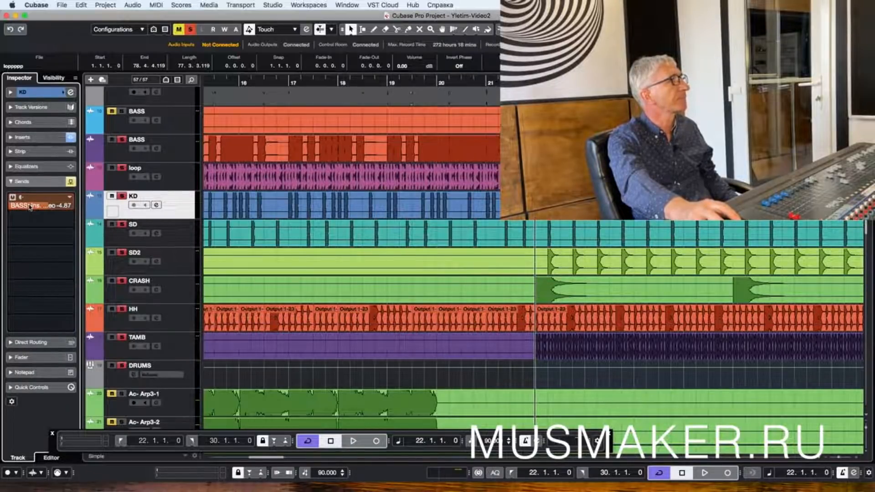
left_click(70, 199)
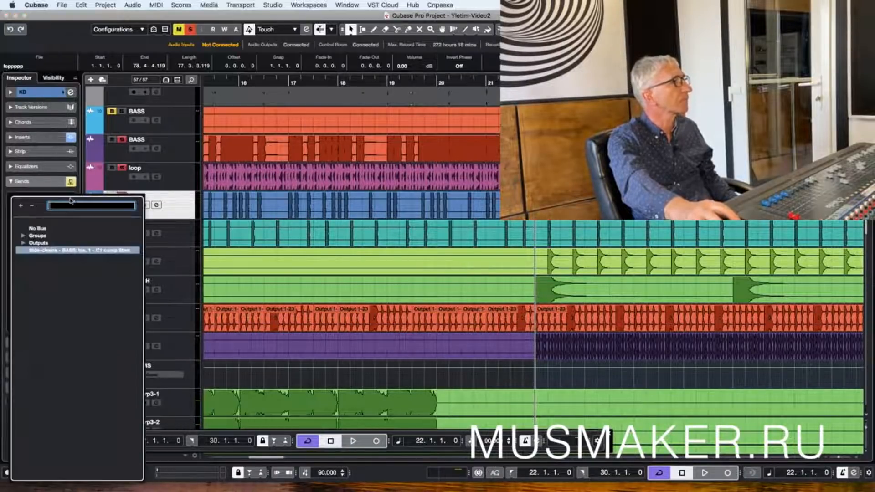
left_click(54, 250)
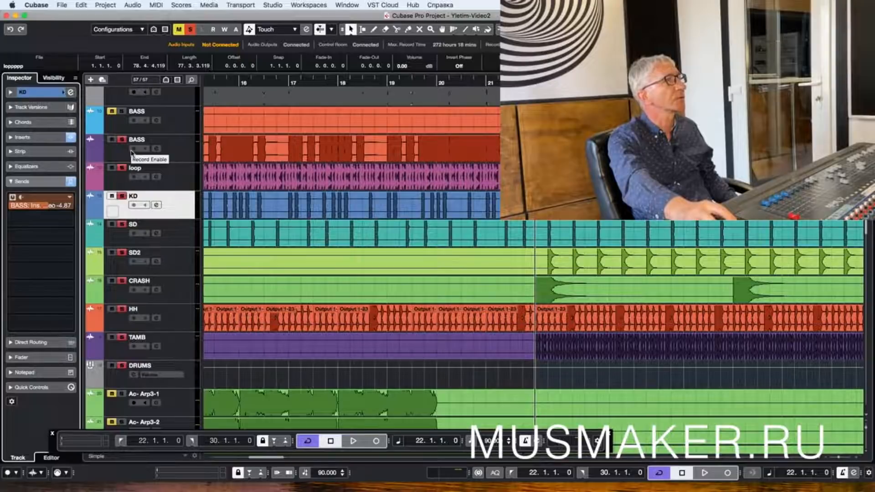
Step: Adjust the threshold of the BASS track's C1 compressor during playback, ending at about -27.4
key("space")
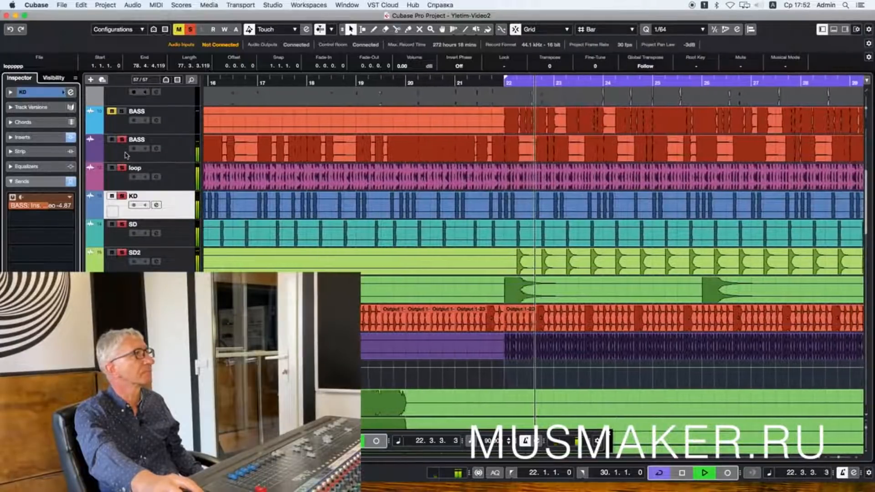
left_click(126, 155)
left_click(55, 141)
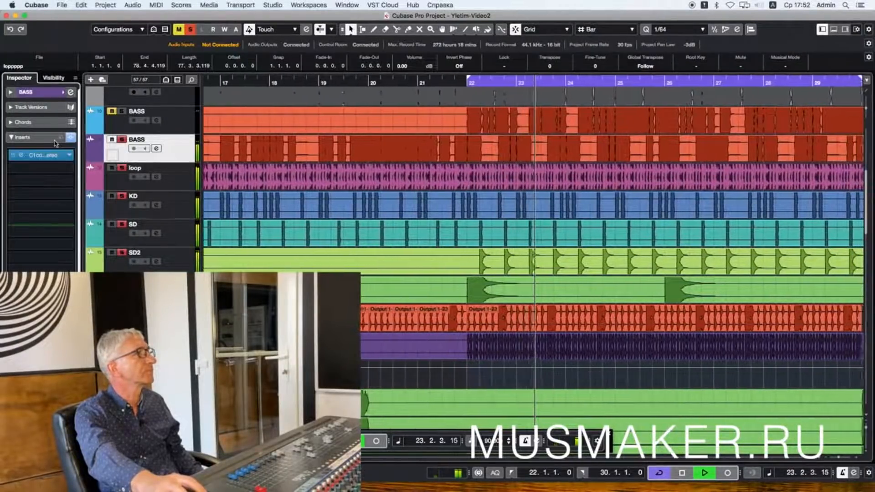
left_click(21, 155)
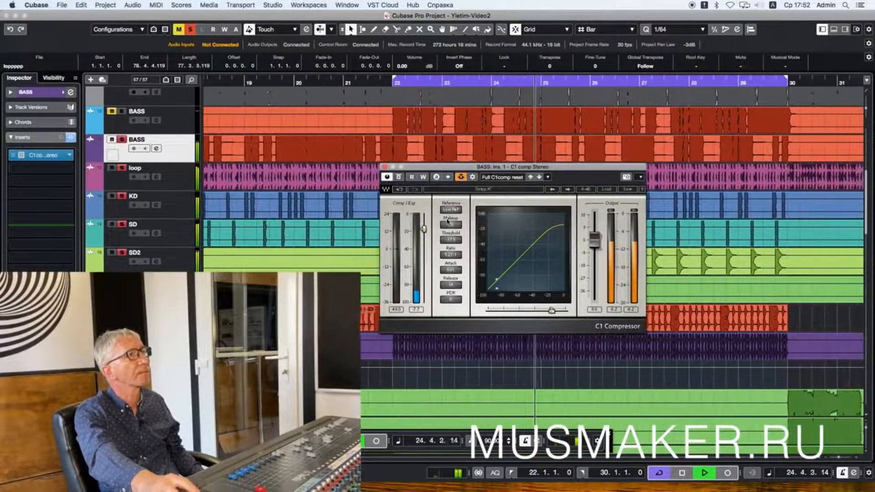
left_click_drag(451, 239, 451, 258)
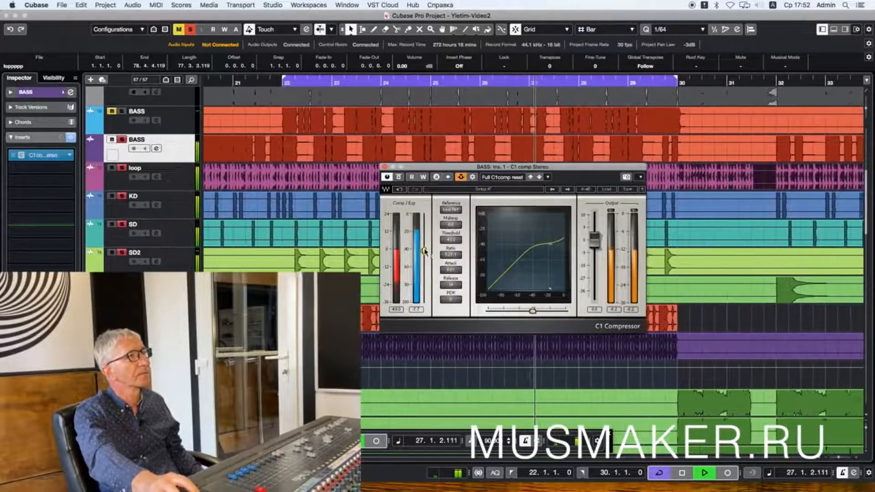
key("space")
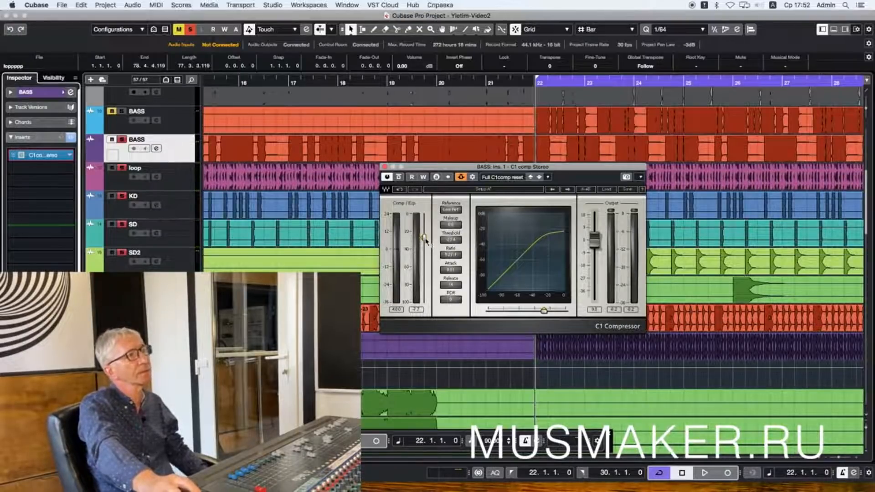
Step: Raise the threshold of the BASS track's C1 compressor to about -17 and compare the sound with the compressor bypassed and active
key("space")
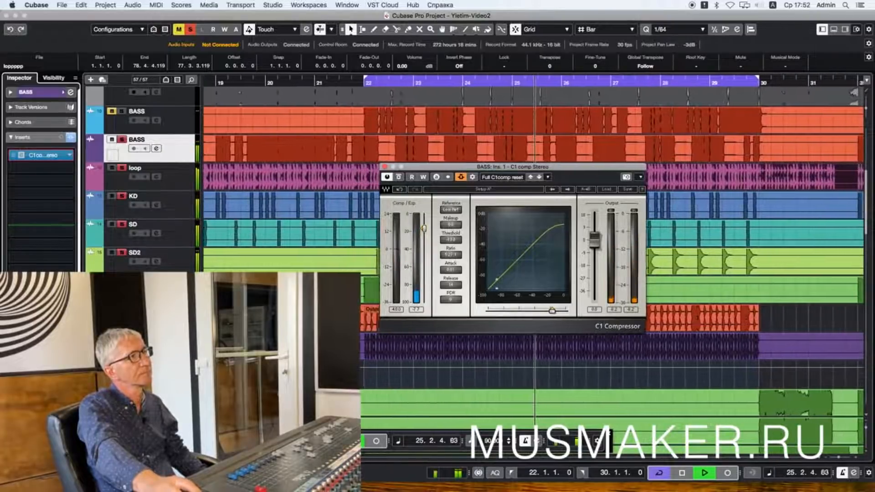
left_click(399, 178)
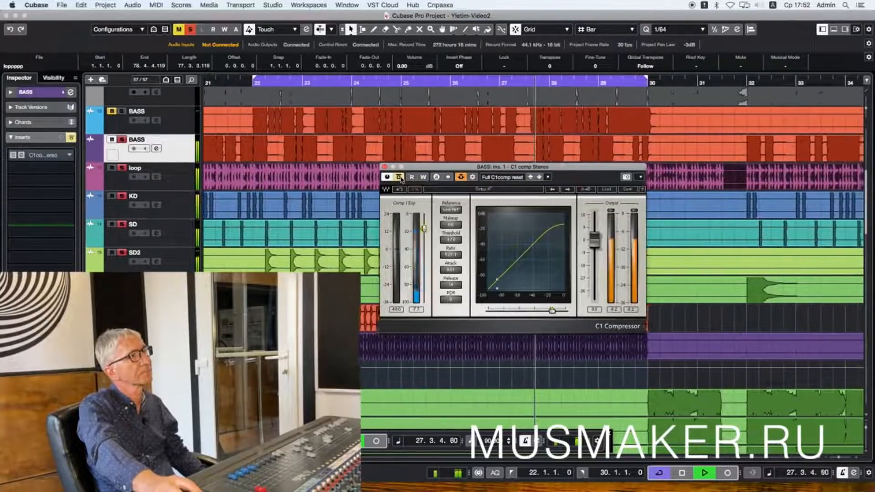
left_click(399, 177)
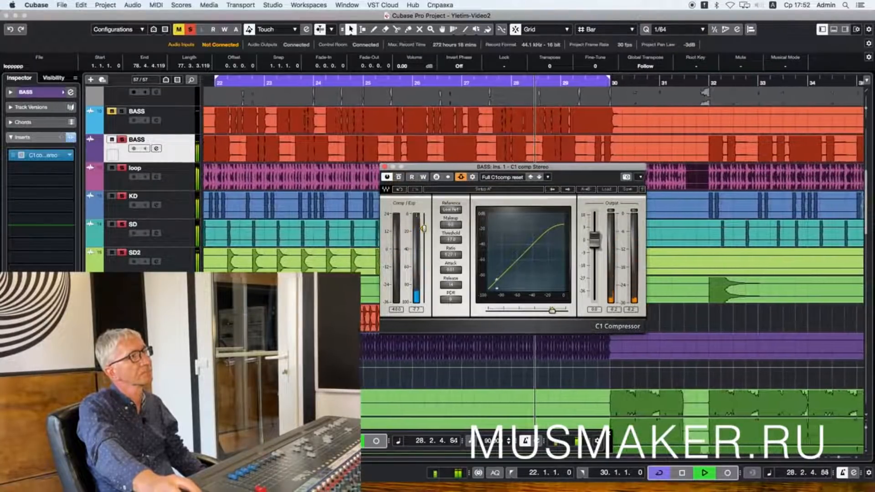
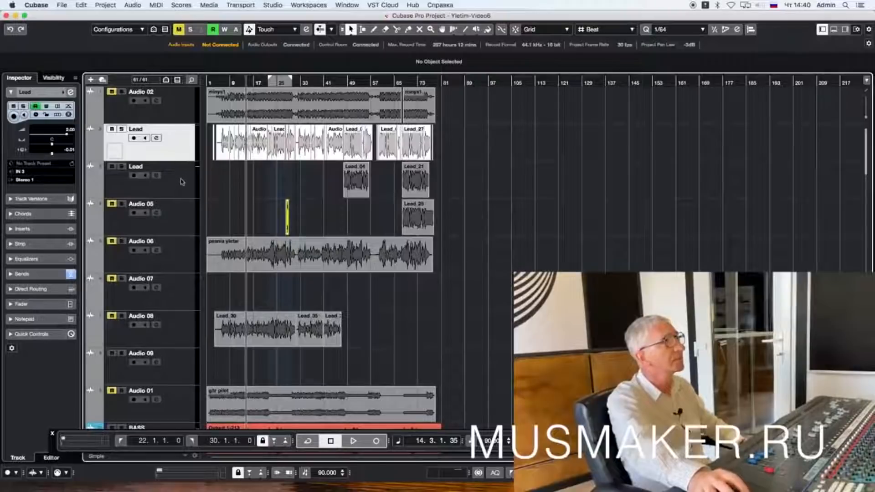
Step: Look through the track list from the vocal and pilot tracks past the bass and drums to the acoustic guitar tracks
left_click(179, 215)
left_click(178, 253)
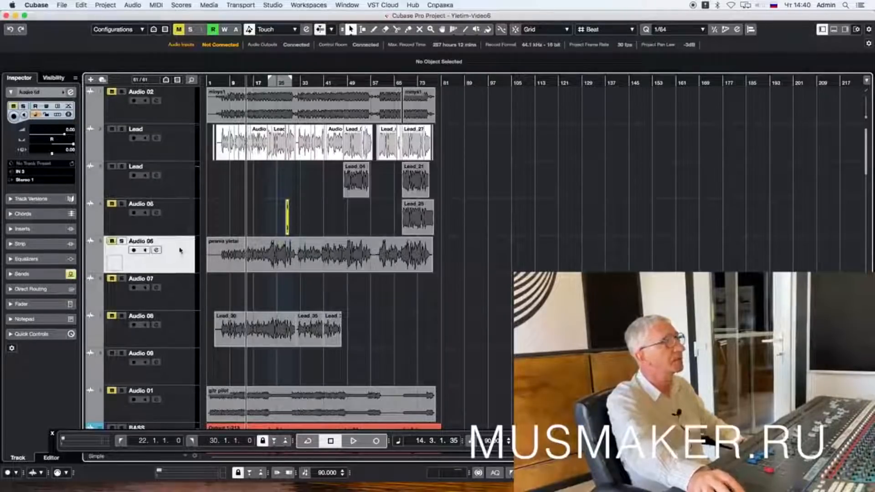
scroll(180, 250, "down", 6)
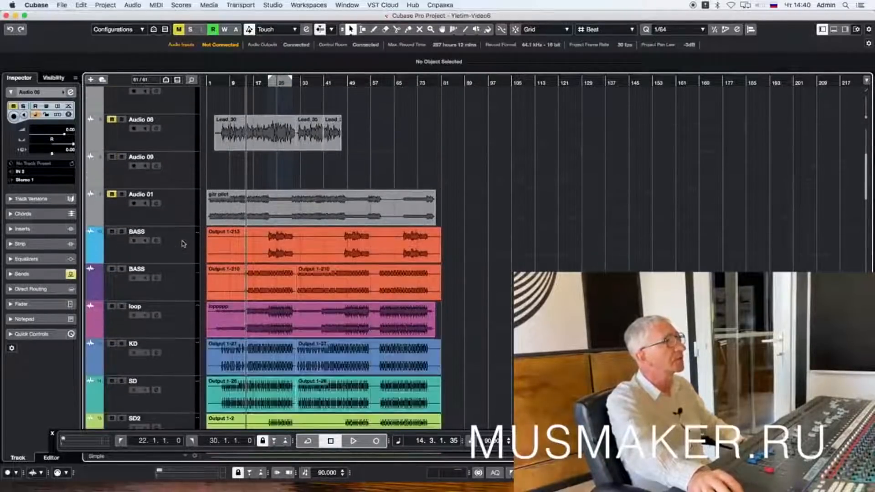
left_click(186, 212)
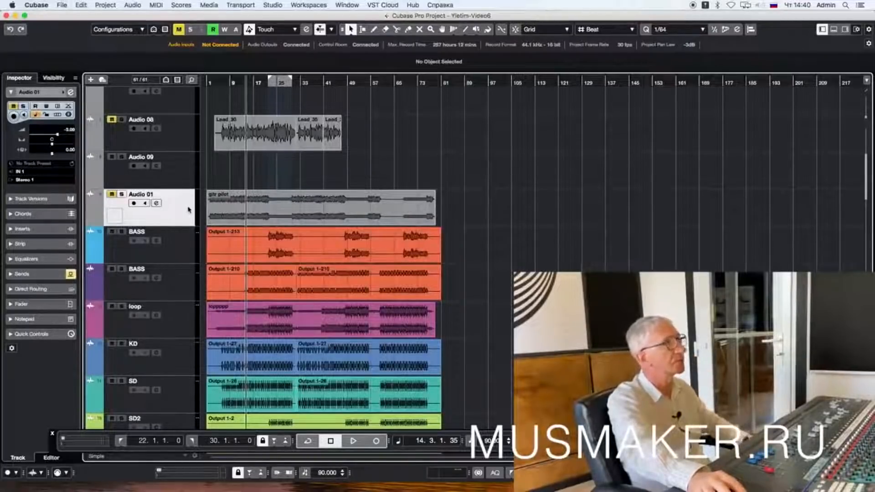
scroll(189, 209, "down", 2)
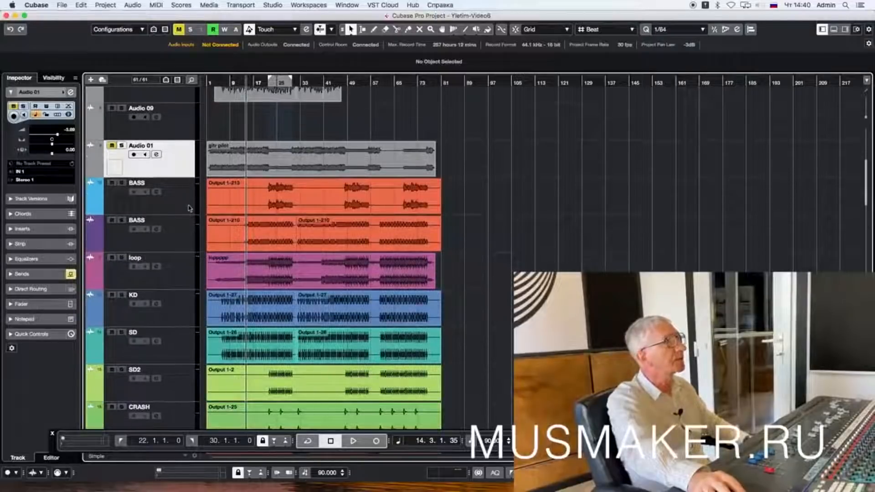
scroll(186, 235, "down", 2)
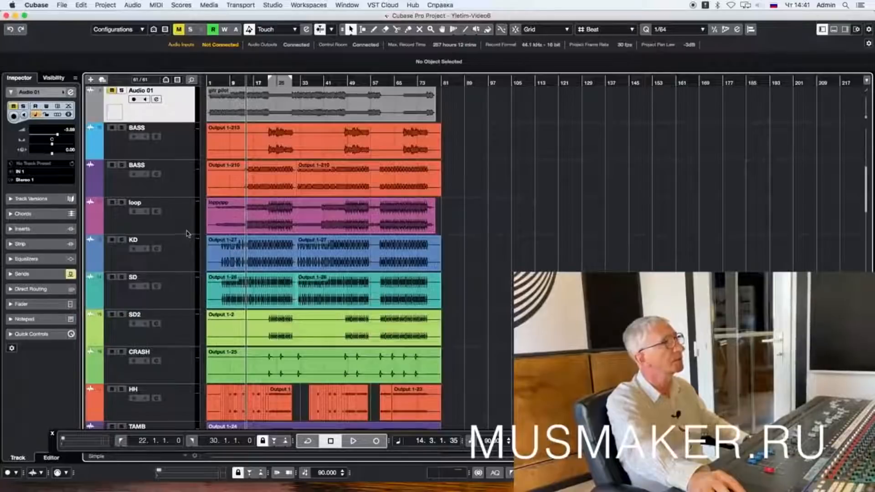
scroll(188, 234, "down", 1)
scroll(187, 233, "down", 1)
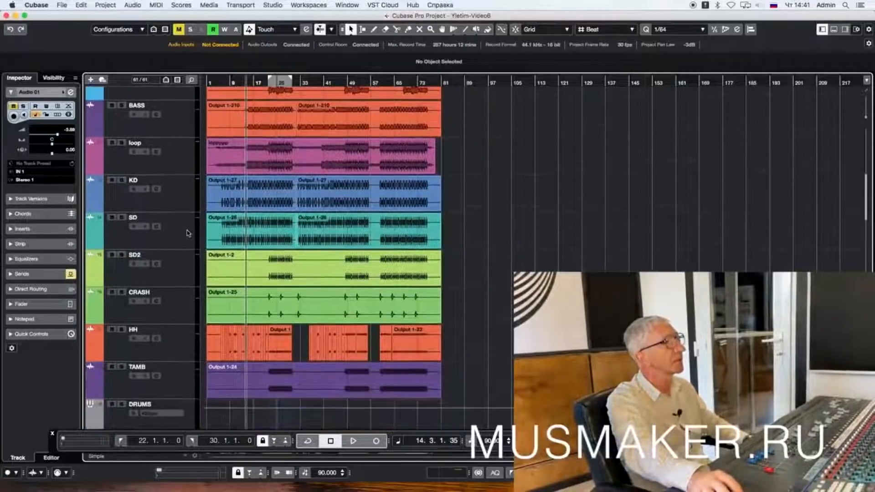
scroll(187, 233, "down", 1)
scroll(186, 234, "down", 5)
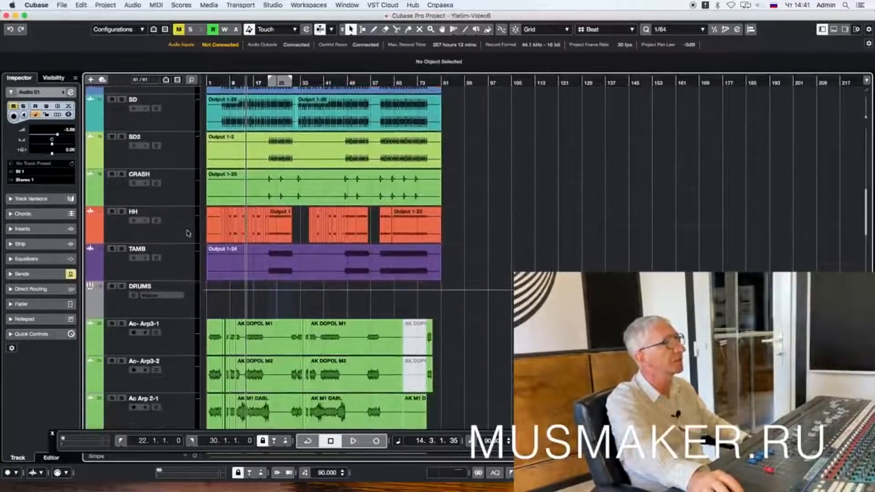
scroll(188, 233, "down", 1)
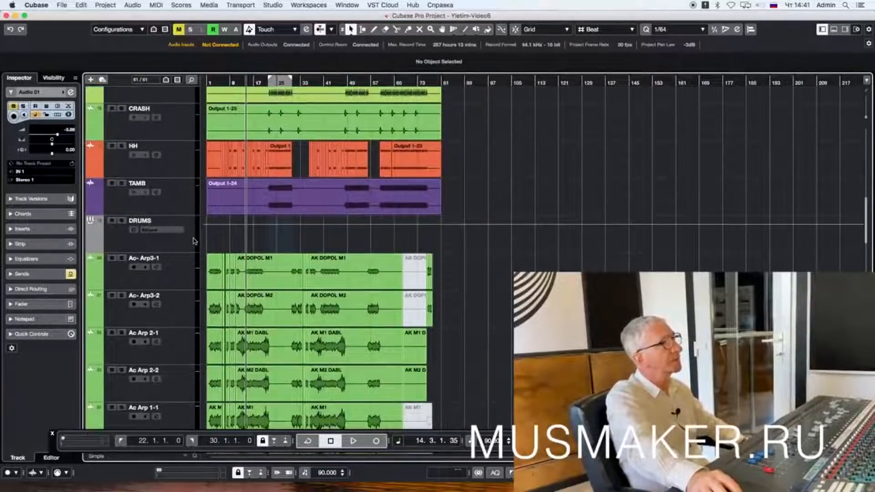
Step: Solo the Ac- Arp3-1 and Ac- Arp3-2 tracks and listen to them together
left_click(121, 258)
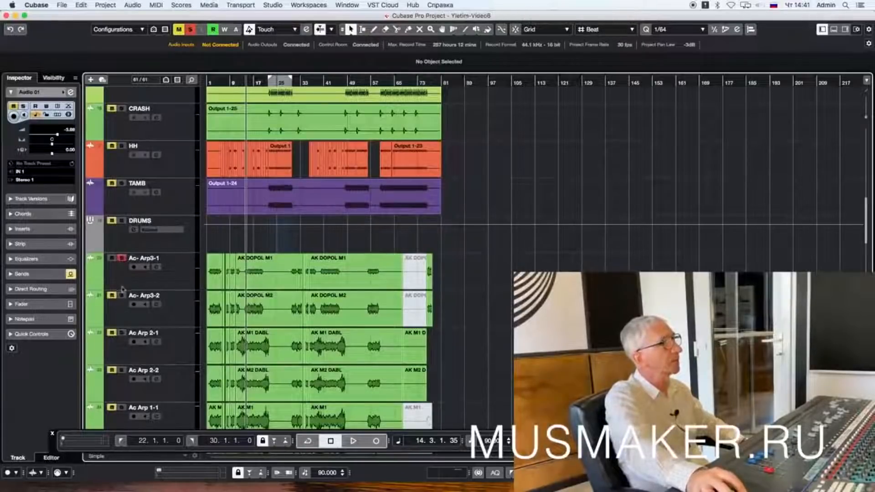
left_click(162, 283)
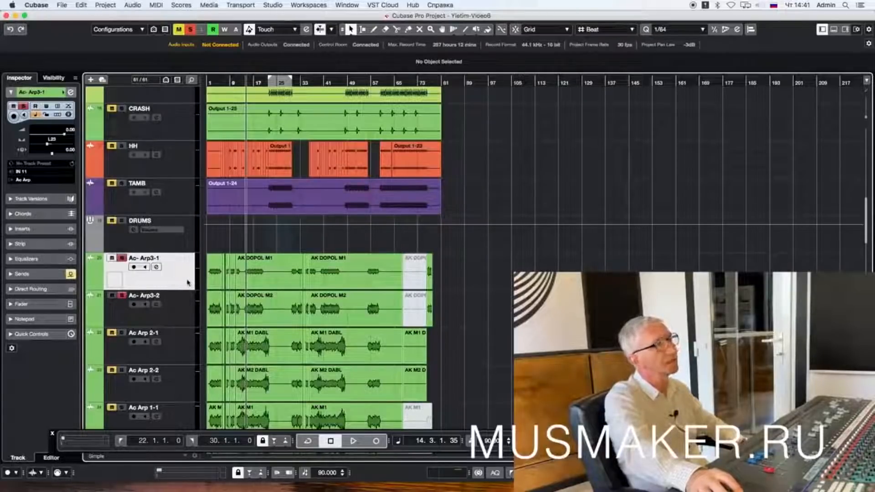
key("space")
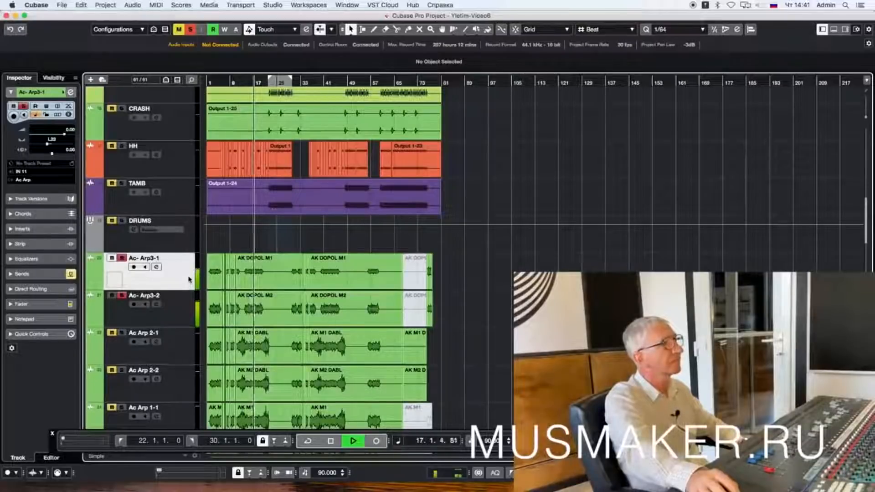
key("space")
Step: Listen to Ac Arp 2-1 and Ac Arp 2-2 soloed, adding Ac Arp 1-1 and Ac Arp 1 to the solo during playback
left_click(122, 332, "super")
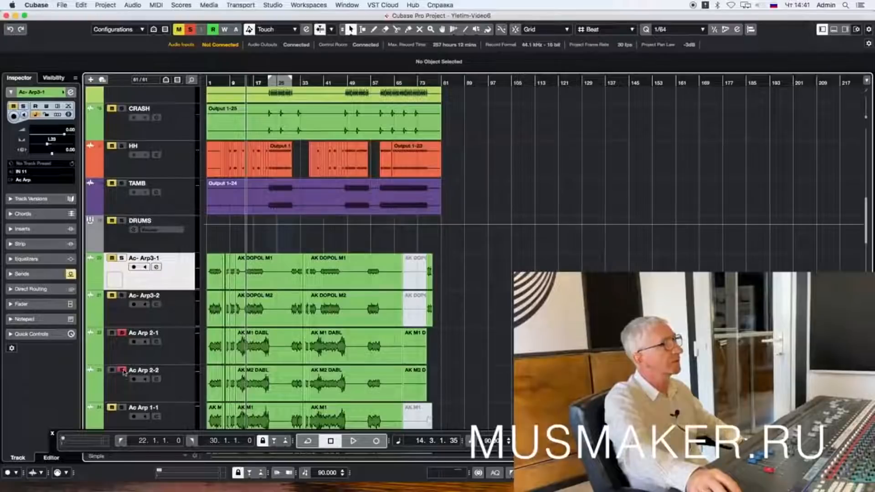
scroll(125, 347, "down", 4)
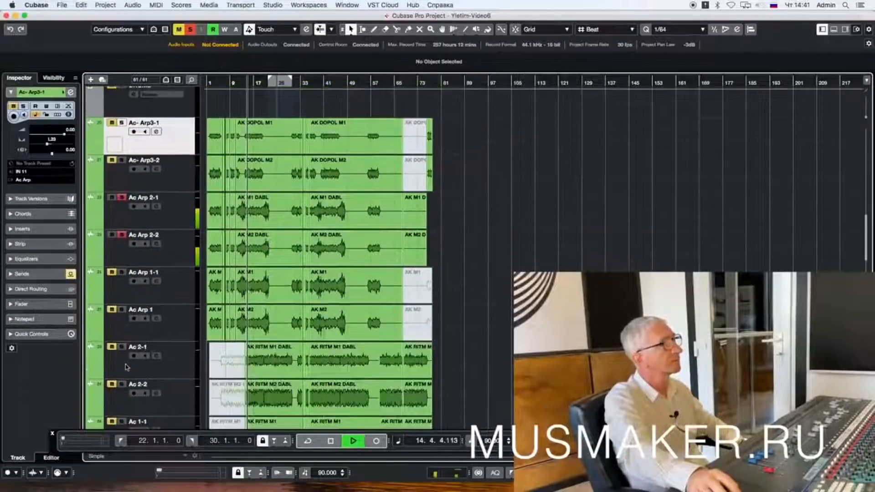
left_click(121, 272)
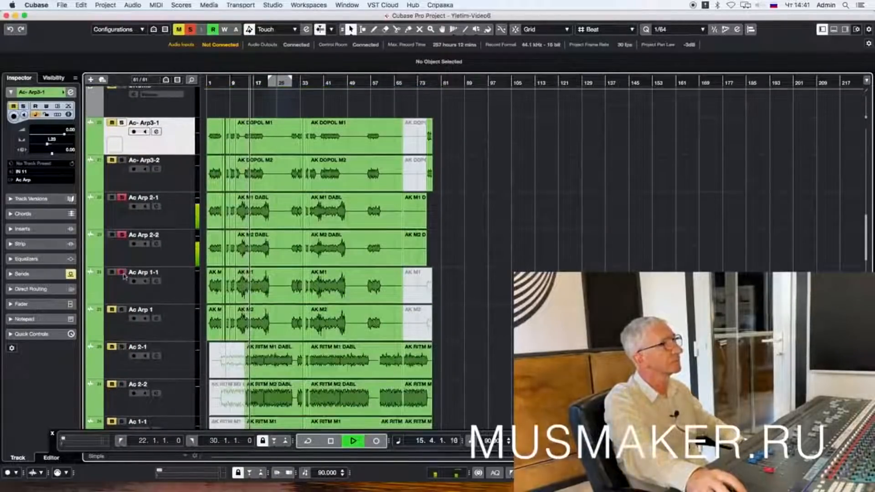
left_click(121, 311)
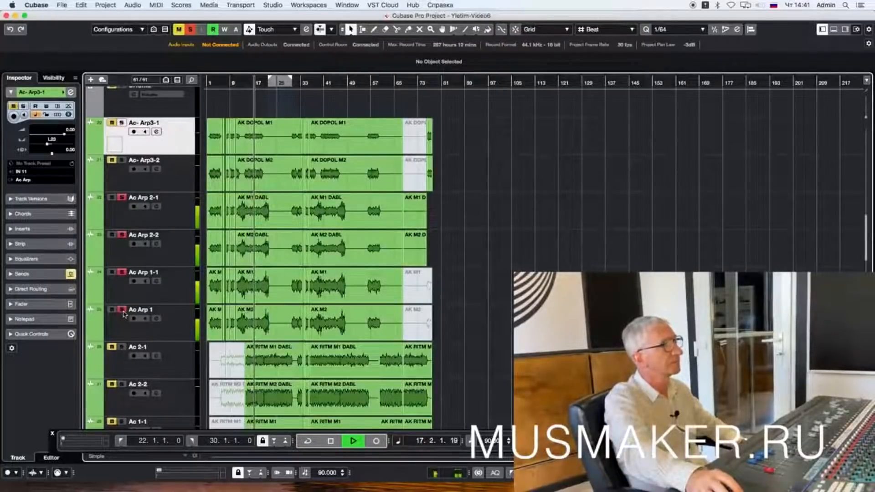
left_click(120, 218)
key("space")
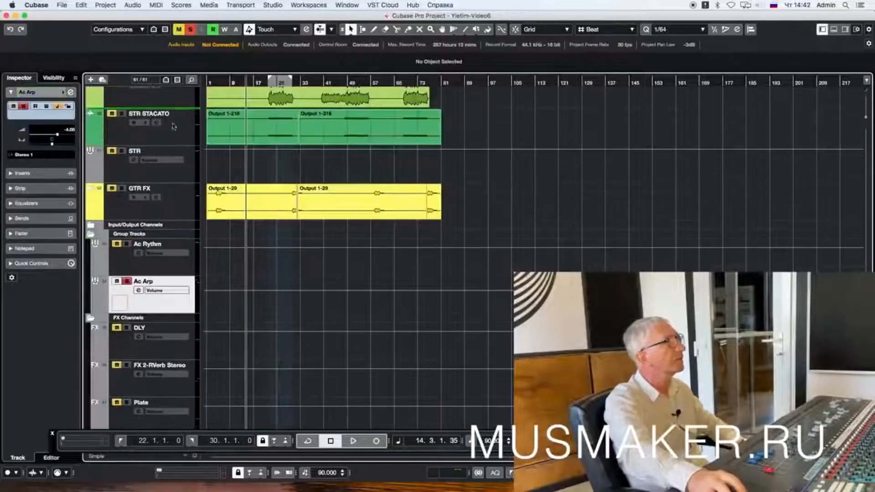
Step: Place the Ac Arp group track directly below Ac Arp 1 and narrow its stereo width with the Stereo Combined Panner
scroll(173, 98, "up", 3)
scroll(173, 91, "up", 10)
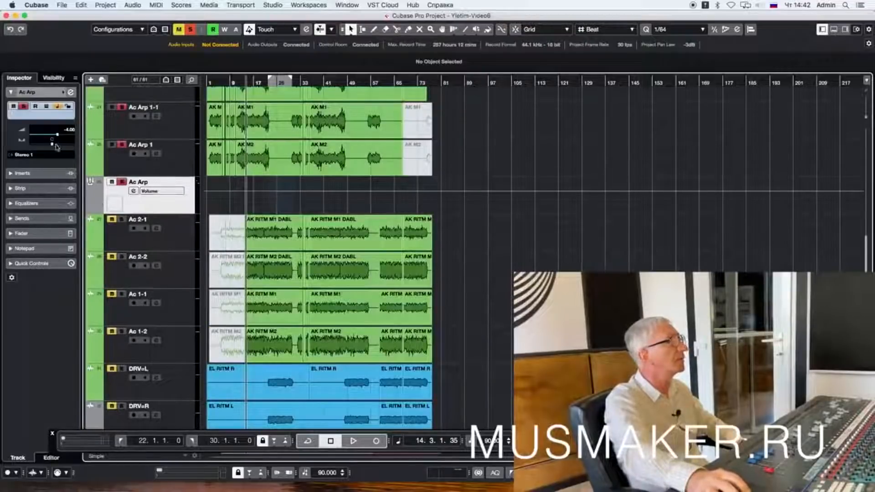
right_click(54, 144)
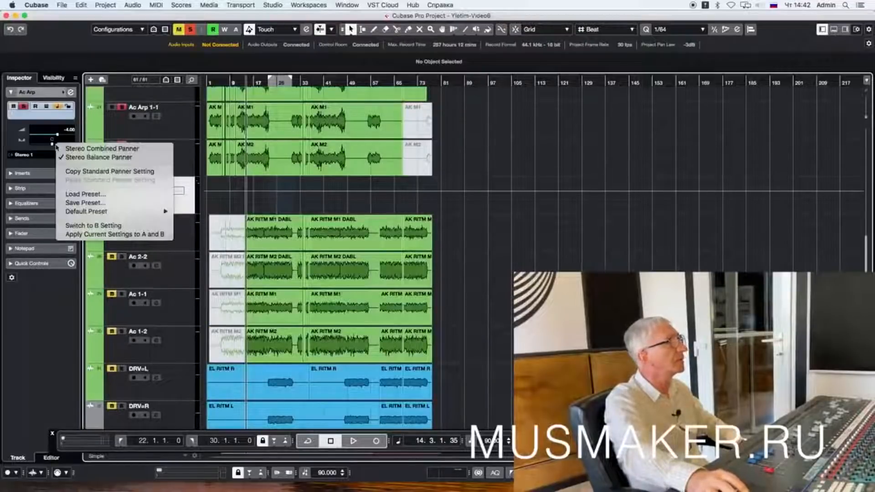
left_click(71, 148)
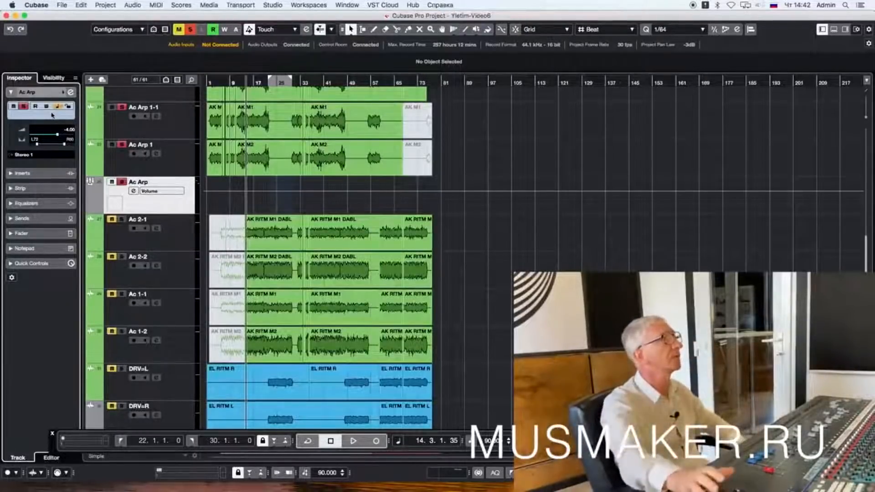
Step: Clear the arpeggio solos and listen to Ac 2-1, Ac 2-2, Ac 1-1 and Ac 1-2, soloing them one after another
left_click(122, 181)
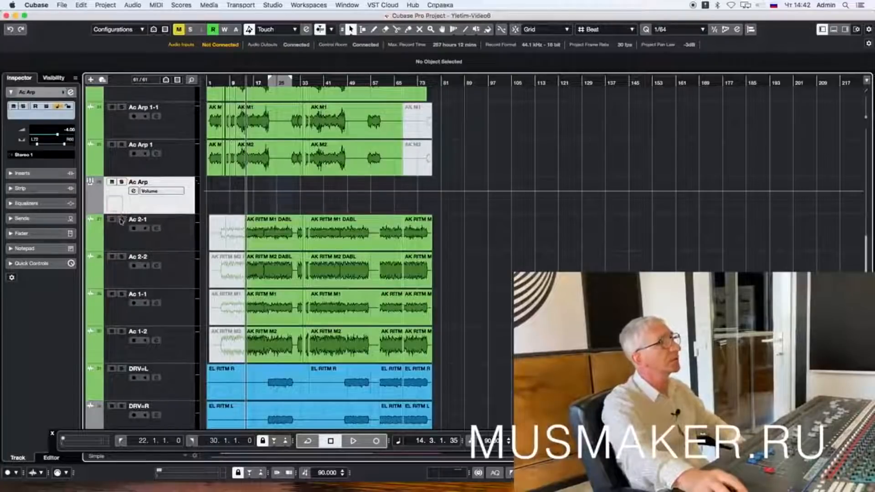
left_click(121, 220)
key("space")
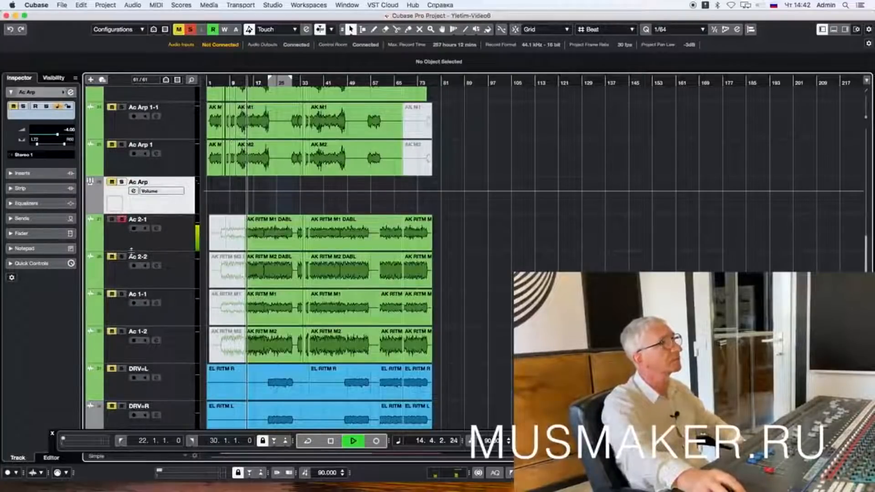
left_click(123, 257)
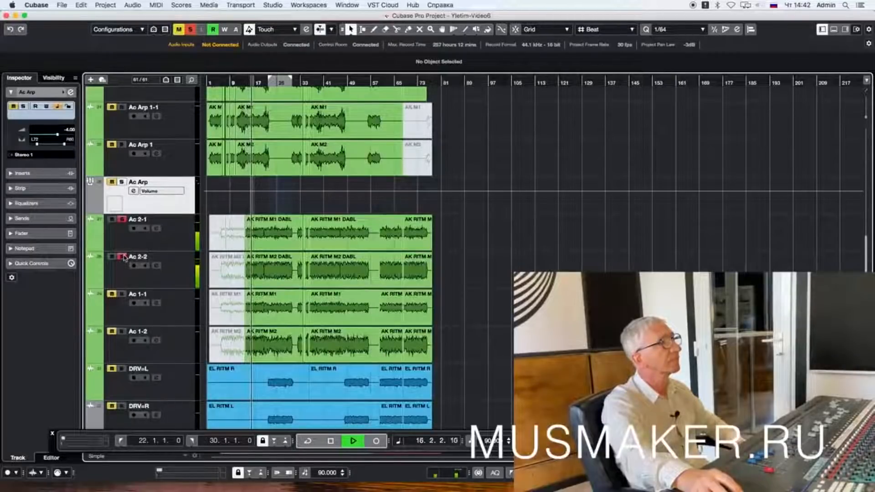
left_click(122, 294)
left_click(123, 332)
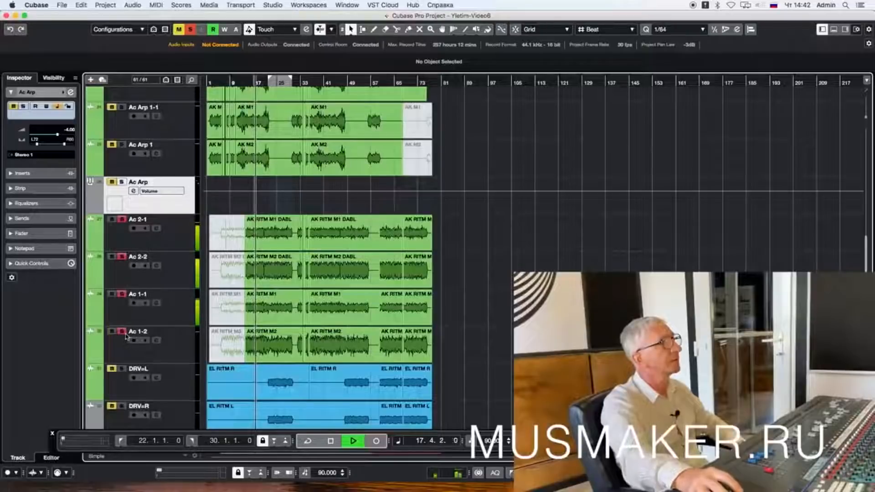
key("space")
Step: Solo only the DRV=L and DRV=R guitar tracks and play them from around bar 24
scroll(128, 333, "down", 3)
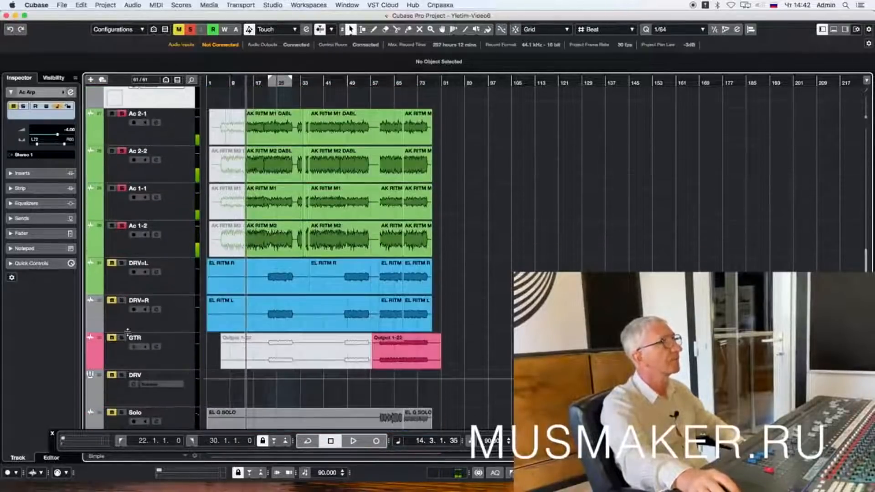
left_click(277, 82)
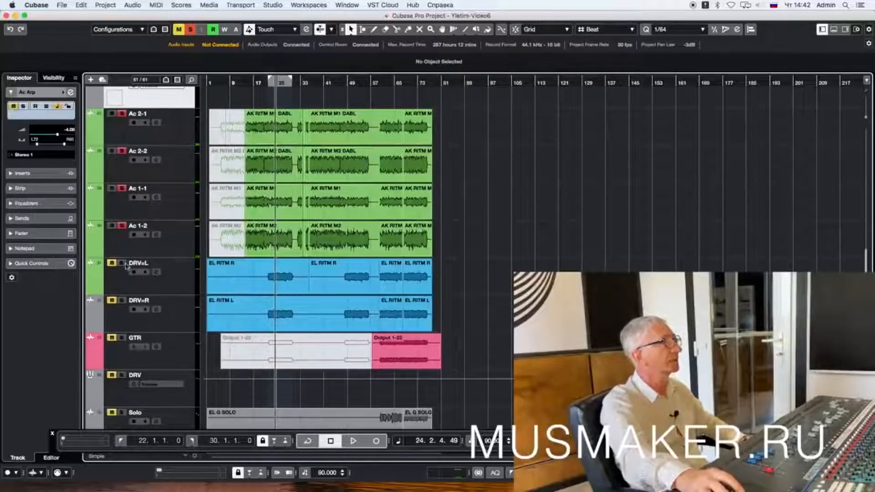
left_click(122, 301, "super")
key("space")
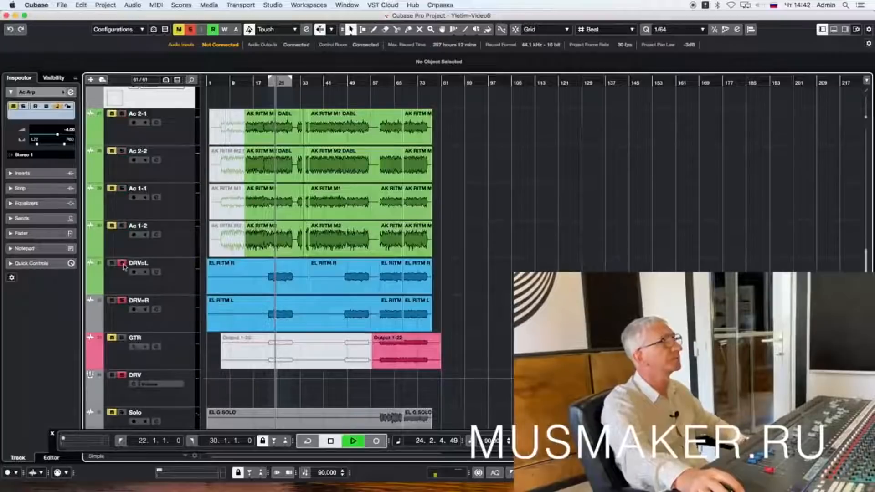
left_click(122, 263)
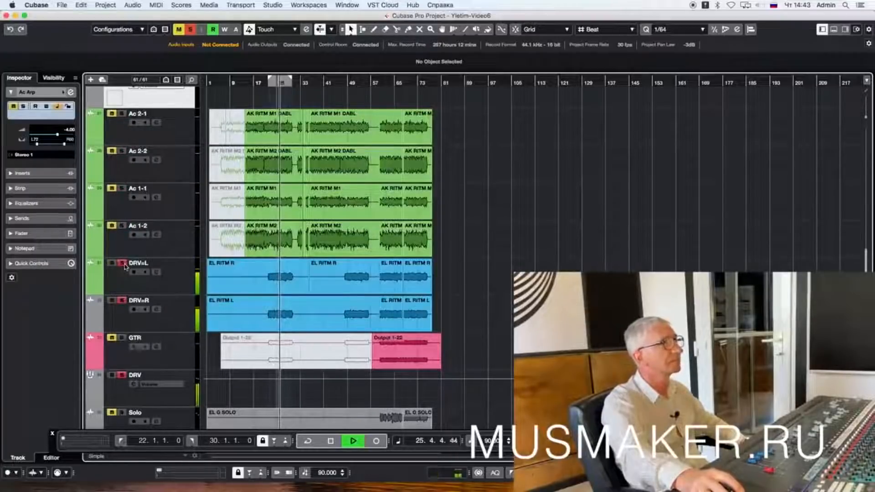
Step: Move playback to around bar 63 and listen to the GTR track soloed in place of the DRV=L and DRV=R tracks
left_click(351, 84)
left_click(389, 82)
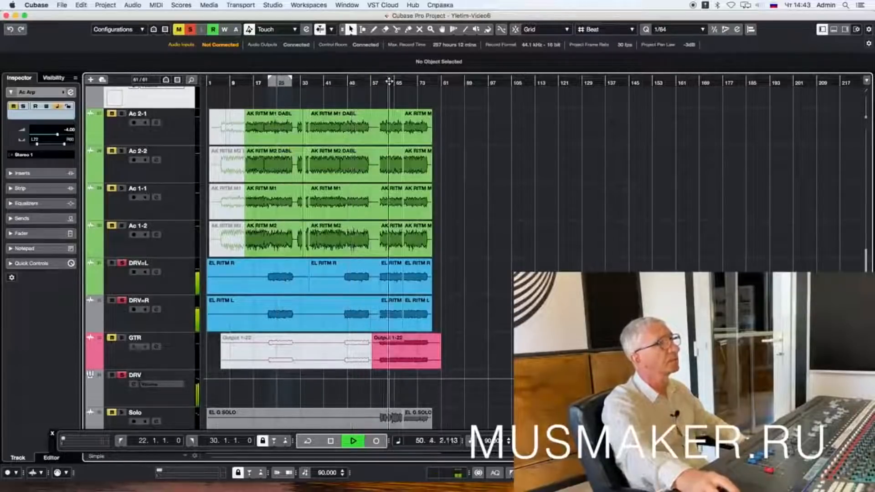
key("space")
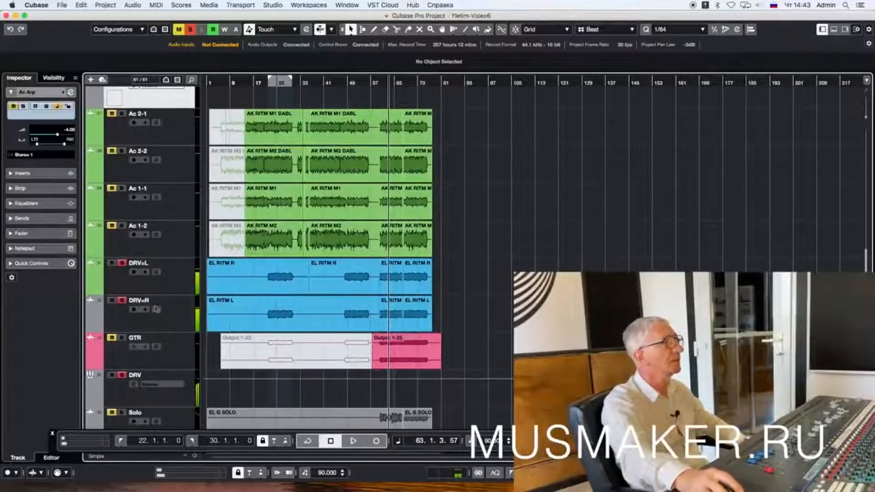
key("space")
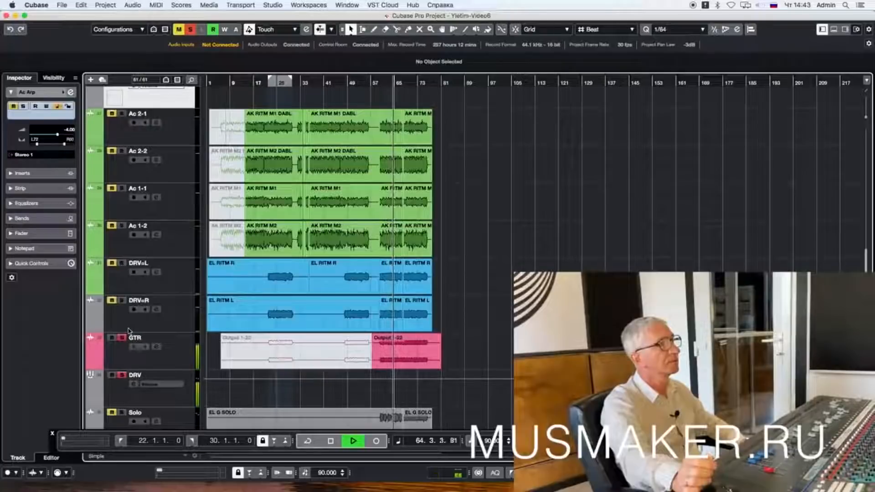
key("space")
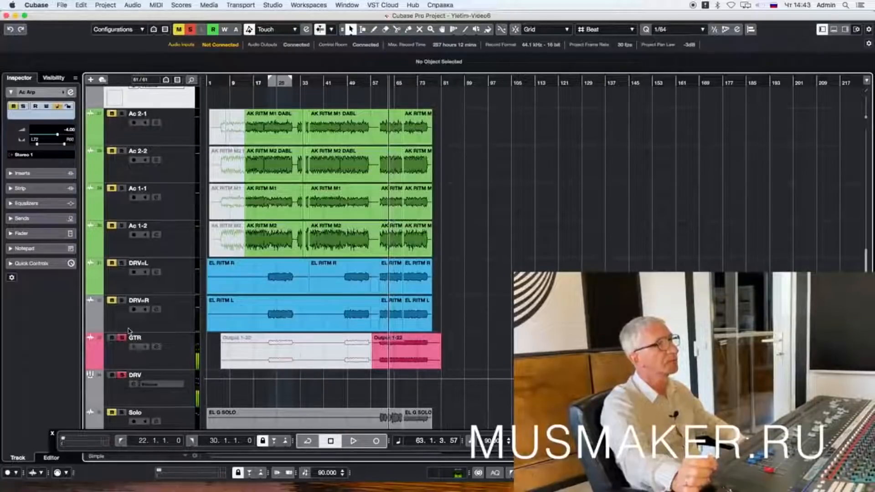
Step: Replay the soloed GTR track briefly, then listen to the Solo guitar track on its own from around bar 59
key("space")
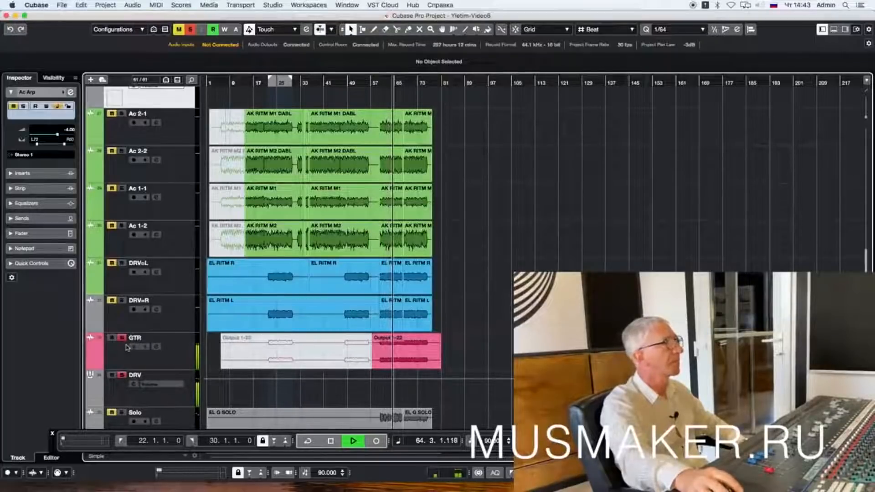
key("space")
scroll(124, 367, "down", 7)
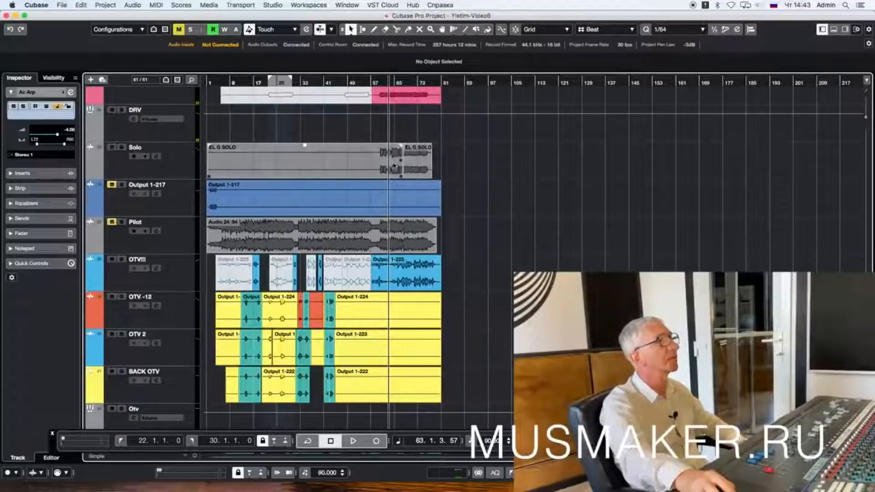
left_click(378, 81)
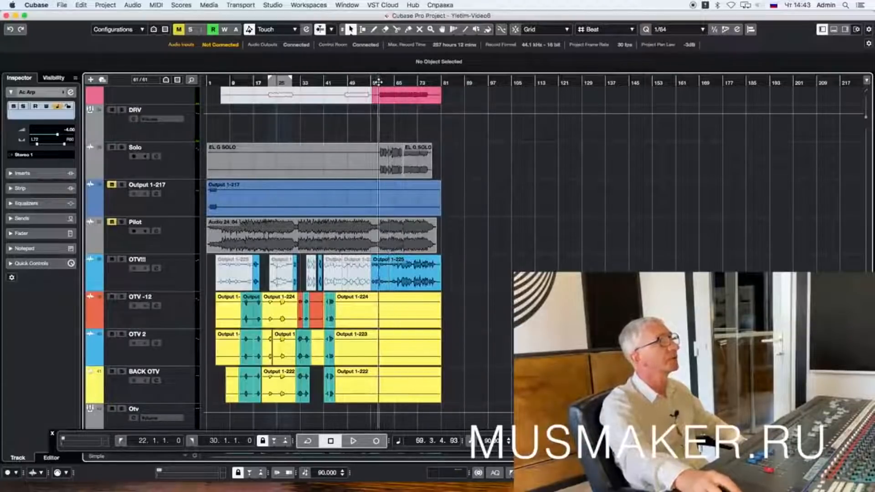
left_click(121, 147)
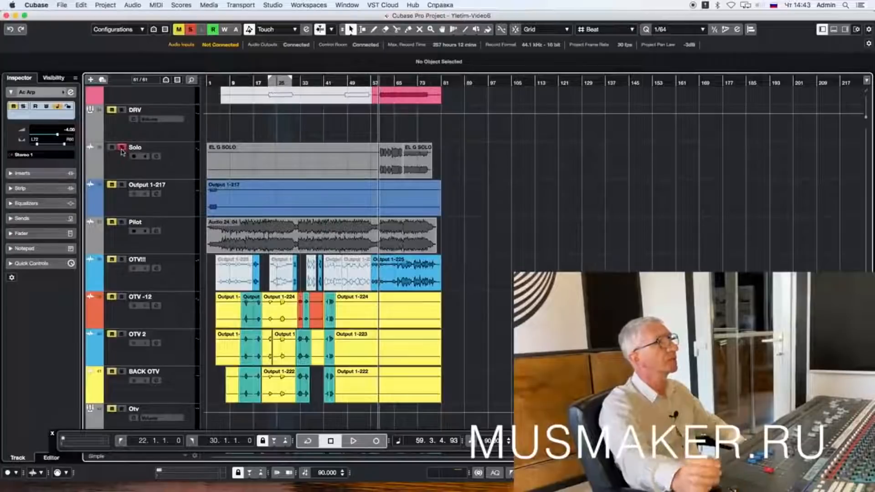
key("space")
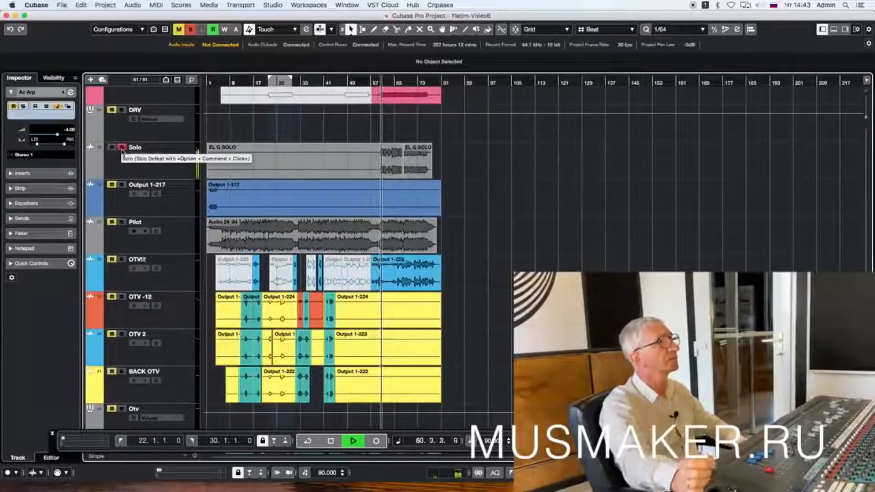
Step: Add DRV=L, DRV=R, GTR and the DRV group to the soloed playback, then stop and clear the solos
scroll(122, 152, "up", 4)
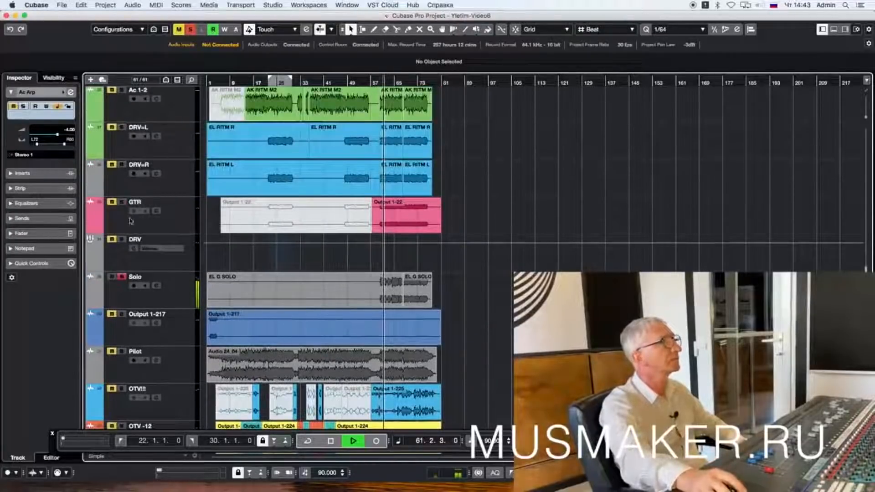
left_click(122, 239)
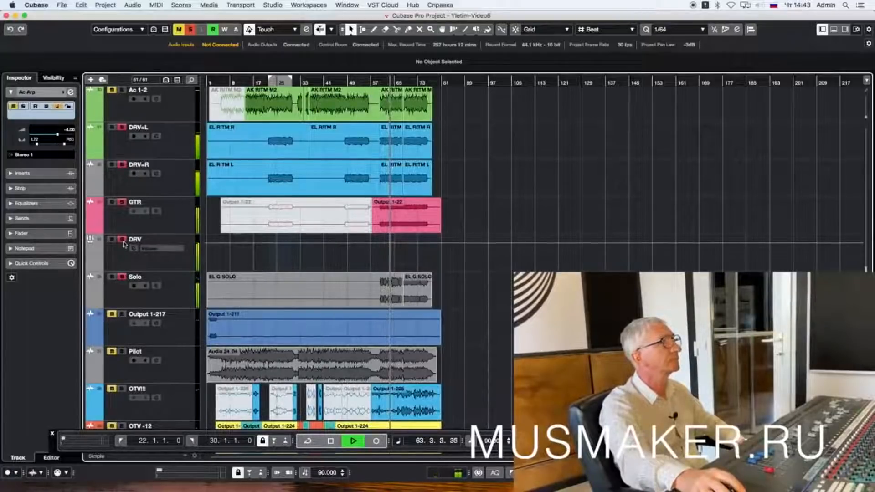
key("space")
left_click(123, 241)
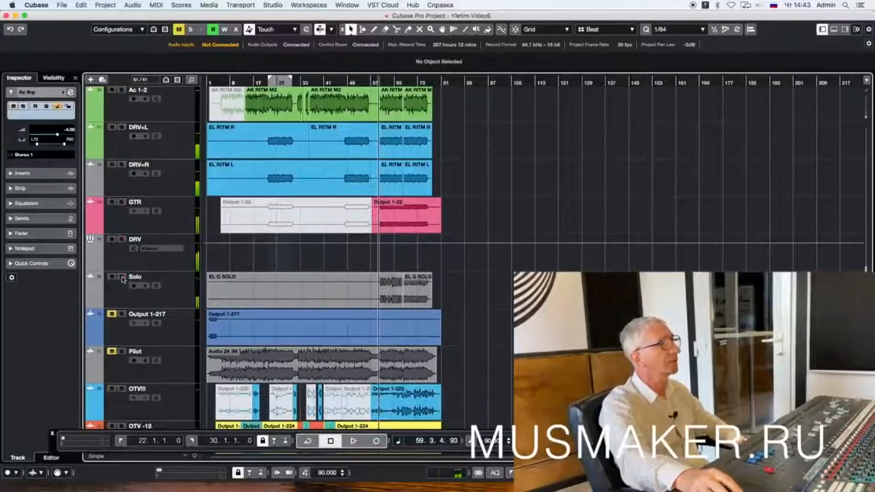
Step: Listen to the extended OTV!!! event with the other OTV tracks from around bars 32 and 38, then undo the extension
scroll(123, 278, "down", 4)
scroll(165, 219, "down", 2)
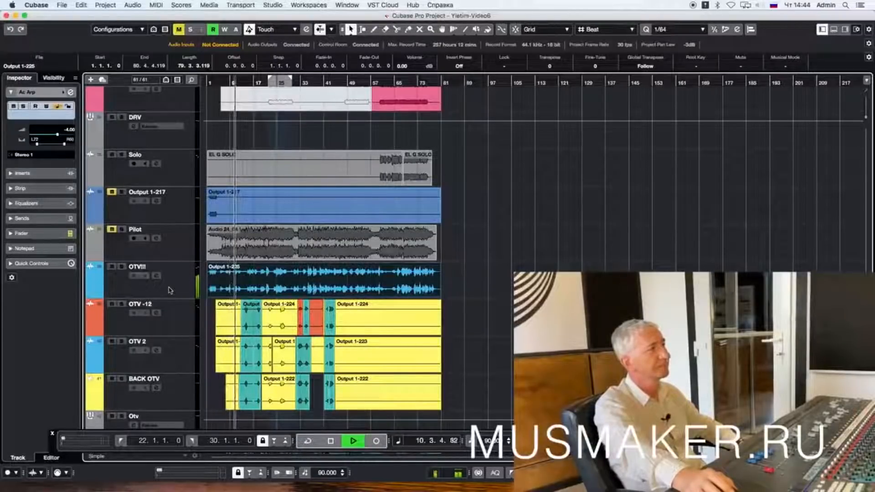
key("space")
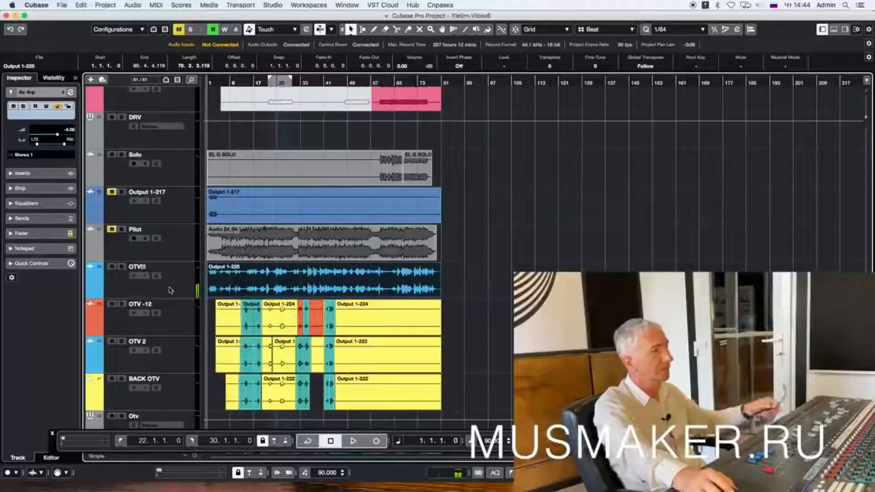
left_click(419, 211)
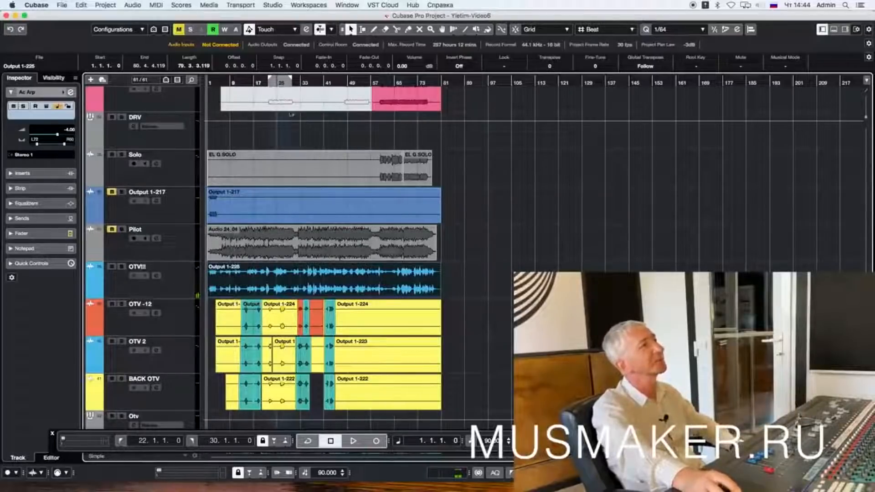
left_click(299, 82)
key("space")
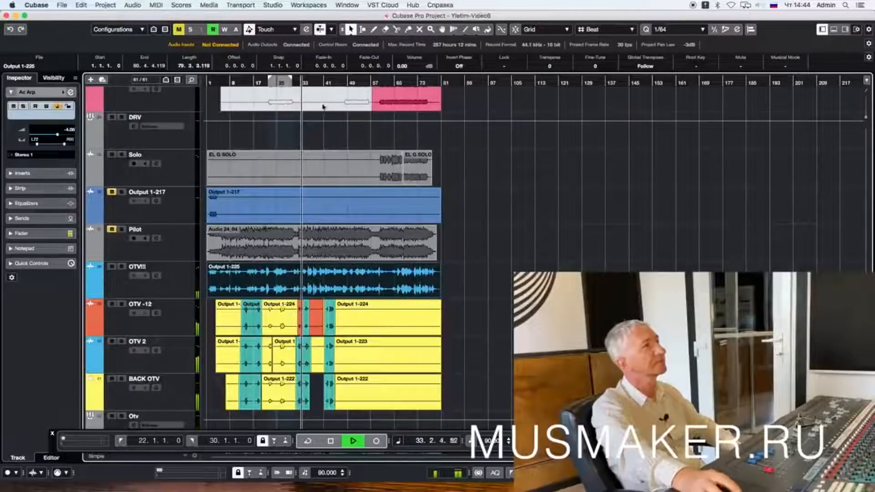
left_click(316, 82)
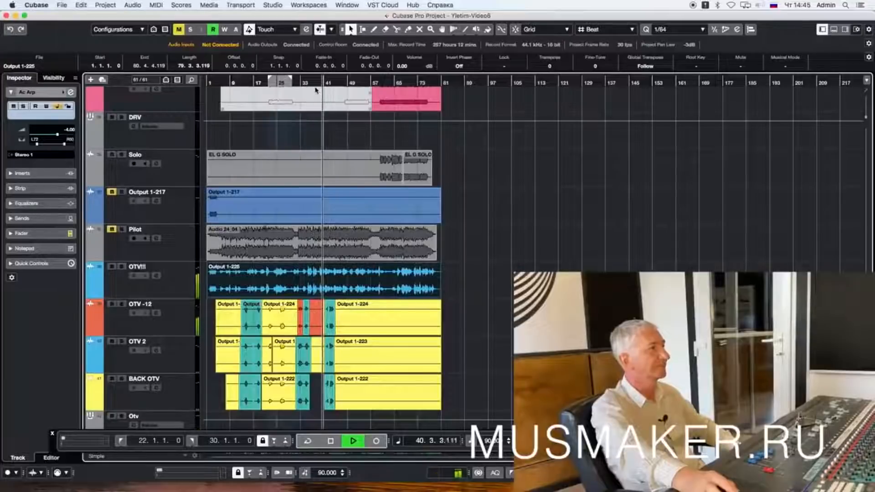
key("space")
key("super+z")
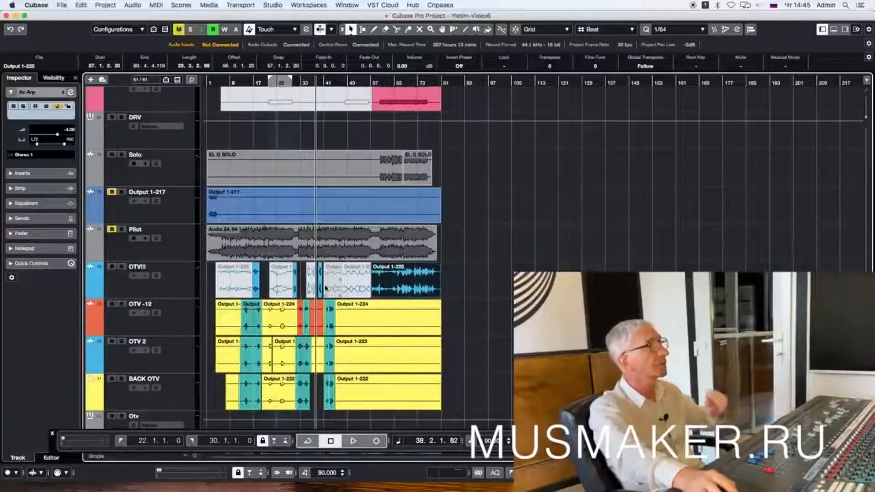
Step: Move the playback position to around bar 12 to review the OTV and BACK vocal tracks
scroll(324, 289, "down", 5)
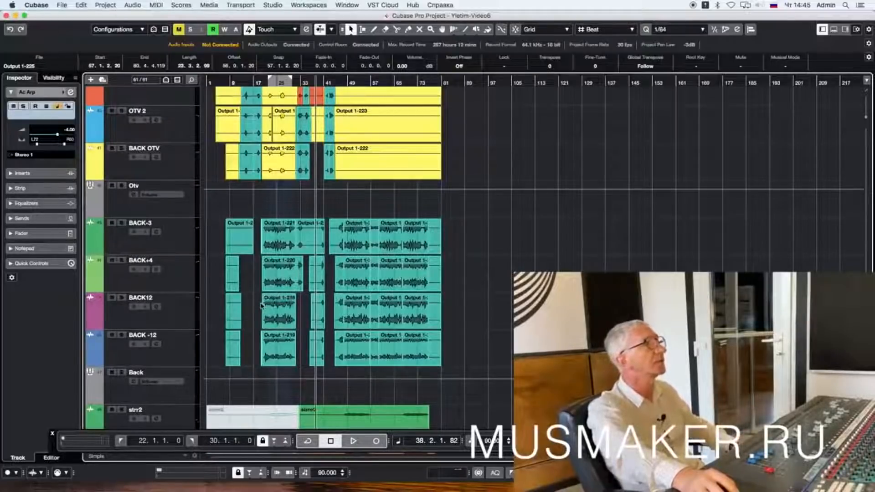
scroll(261, 306, "up", 1)
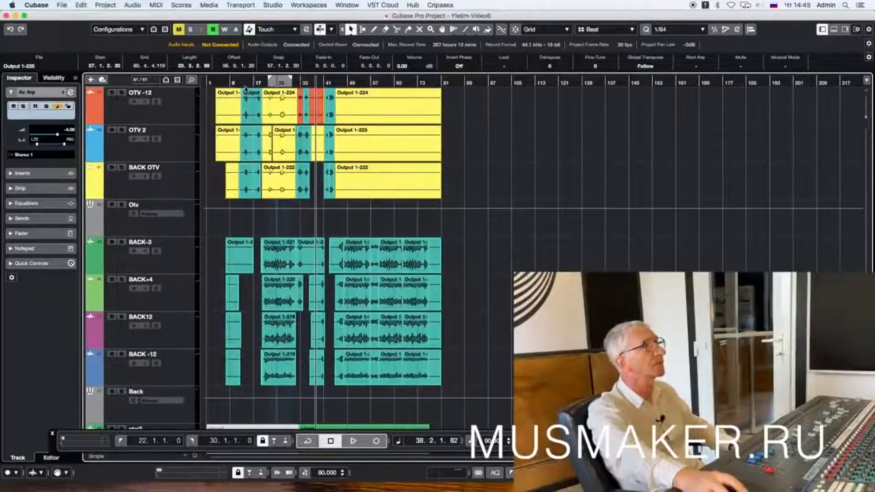
left_click_drag(243, 83, 239, 98)
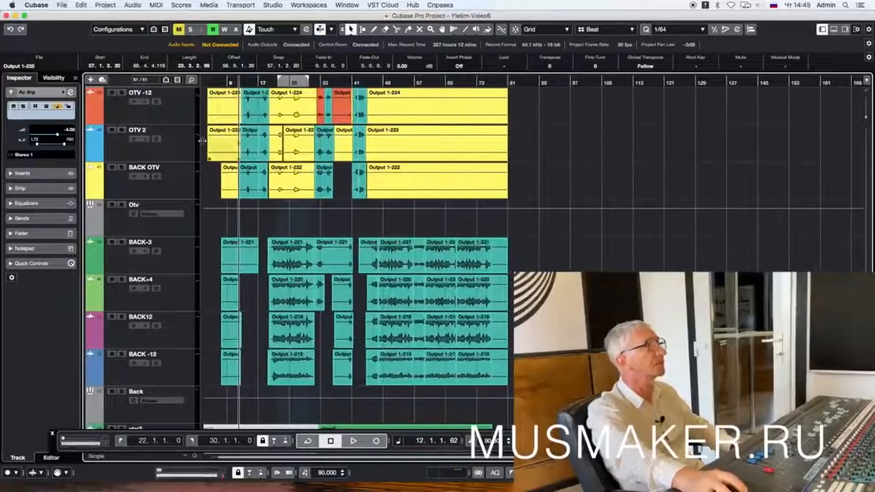
Step: Play the full arrangement and jump playback to about bar 22
key("space")
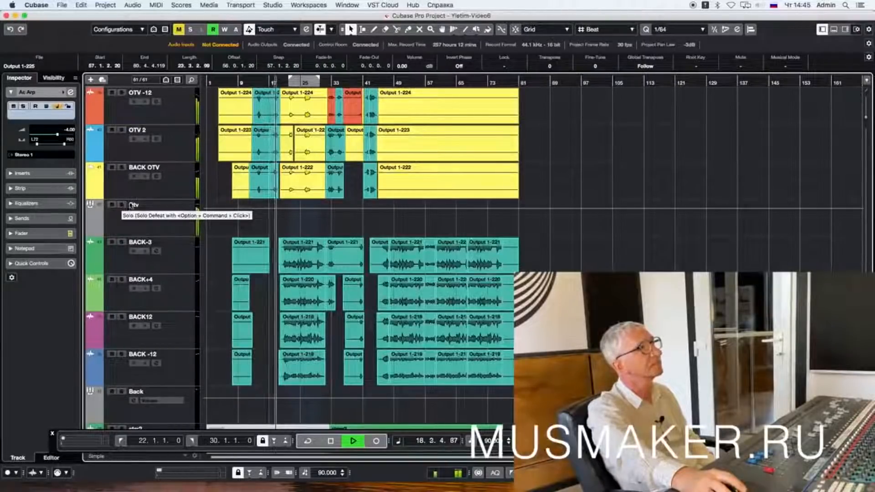
left_click(289, 83)
left_click(286, 93)
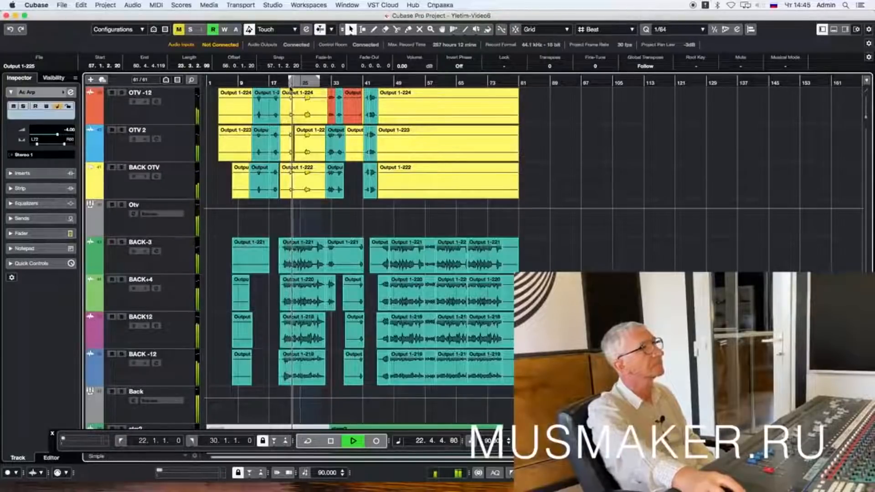
left_click(288, 83)
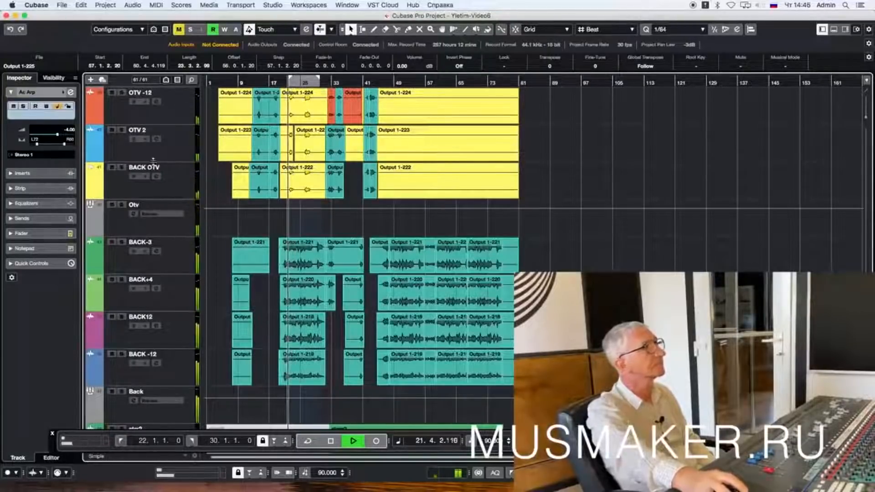
Step: Audition the Otv group in solo from about bar 22, and move the playback position to about bar 32
left_click(122, 205)
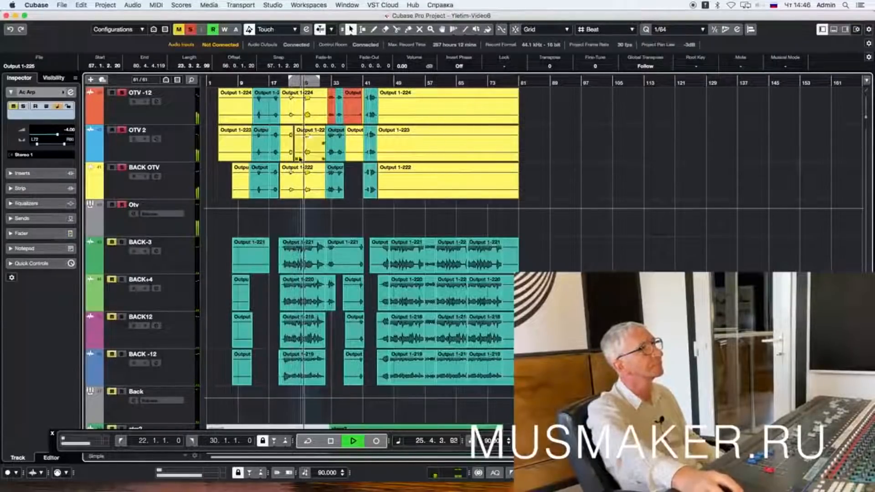
left_click(303, 168)
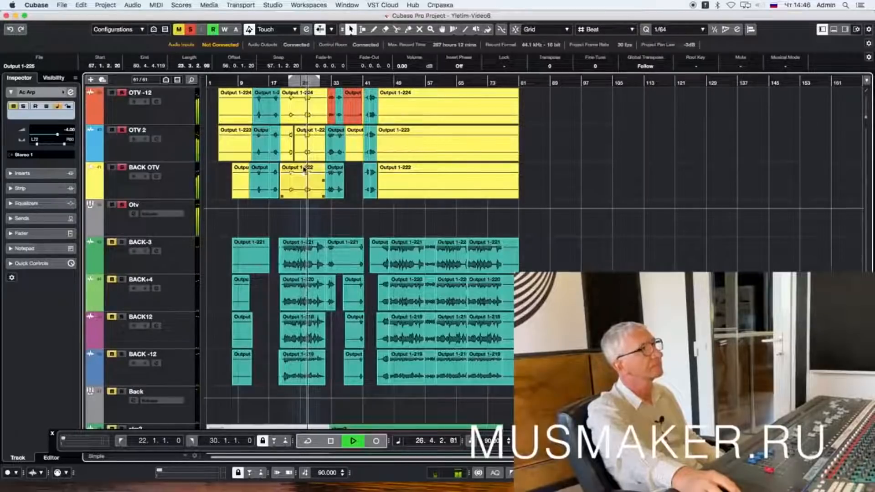
left_click(328, 84)
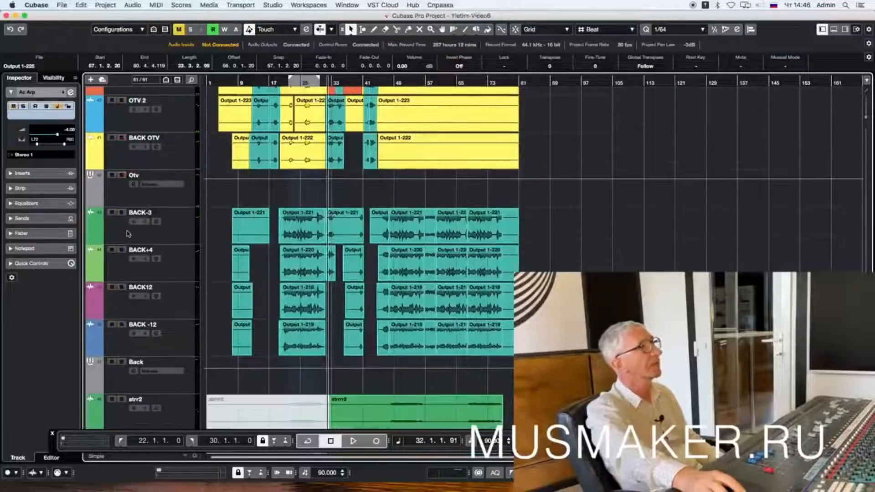
Step: Solo the Back group and play it from just before bar 22
left_click(122, 362)
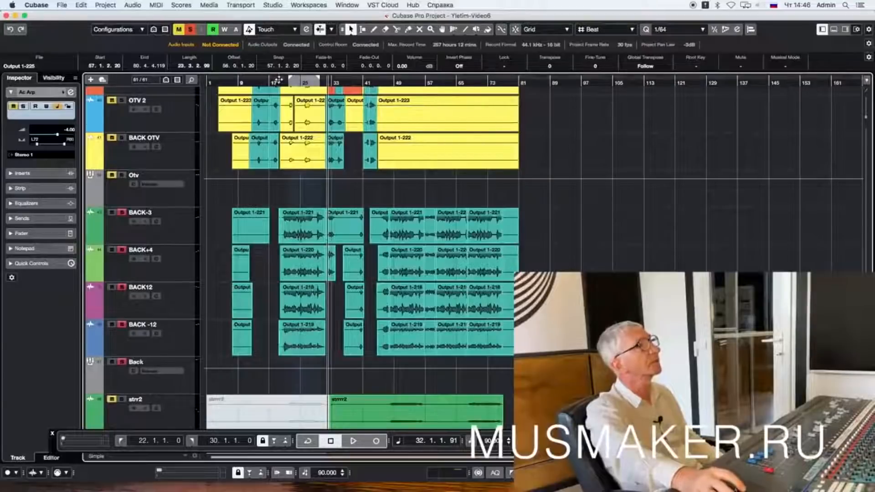
left_click_drag(284, 82, 292, 111)
key("space")
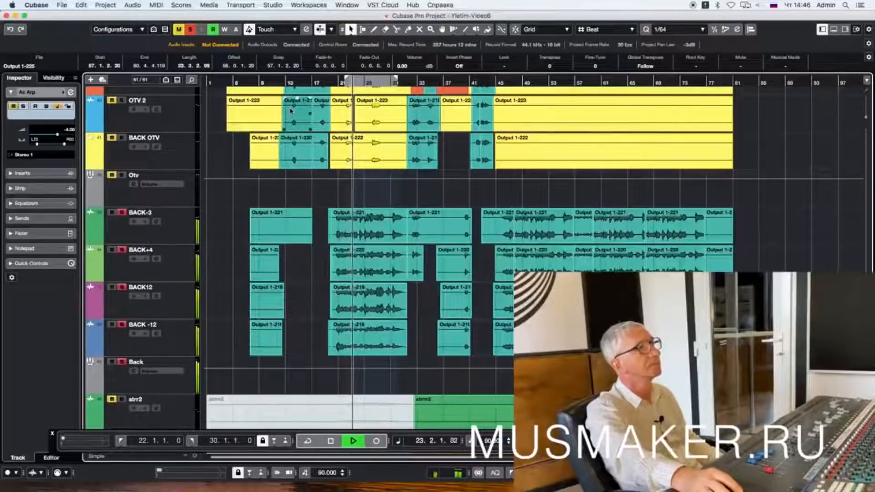
left_click(266, 155)
left_click(230, 182)
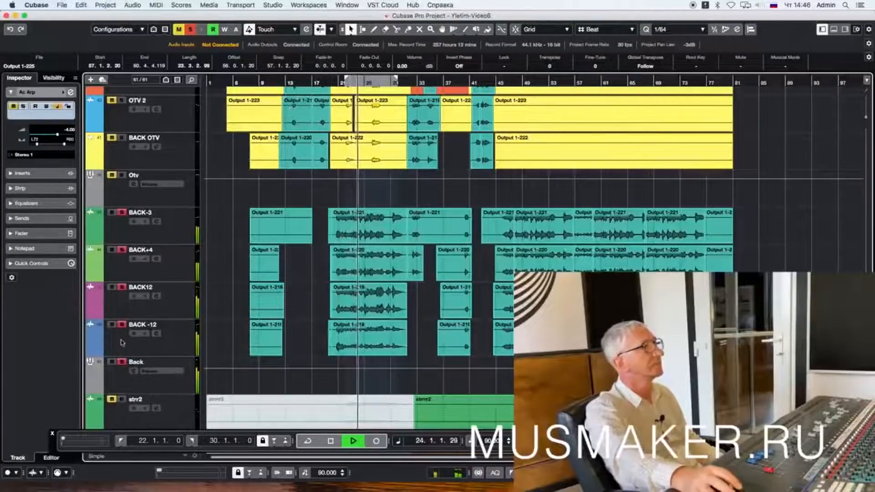
Step: Unsolo the Back group and raise its volume to -0.20 while the mix plays
left_click(123, 363)
left_click(125, 382)
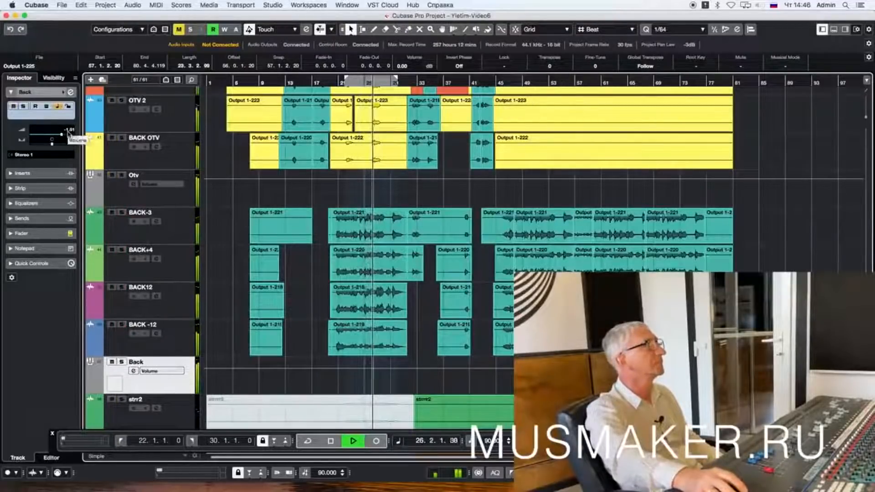
scroll(69, 134, "up", 3)
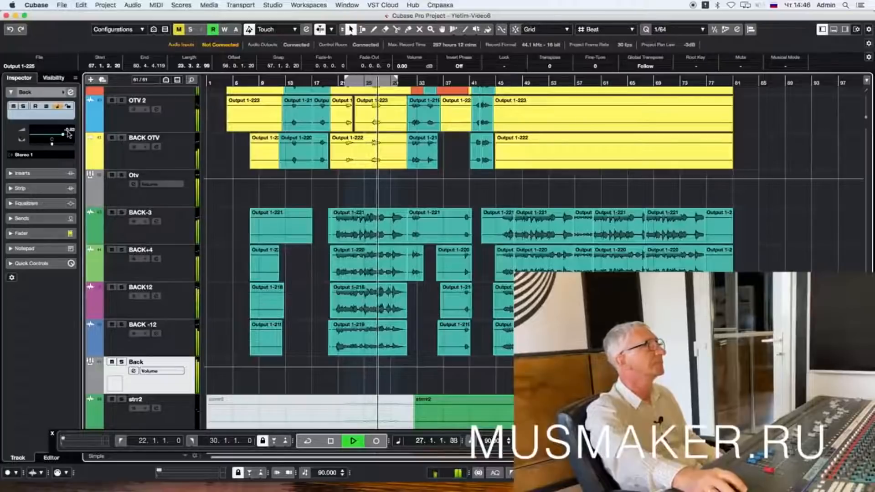
scroll(69, 133, "up", 3)
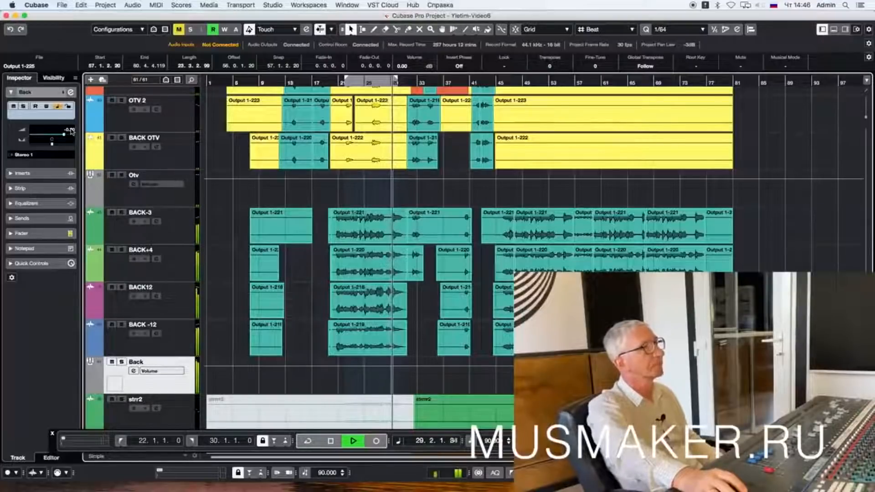
key("space")
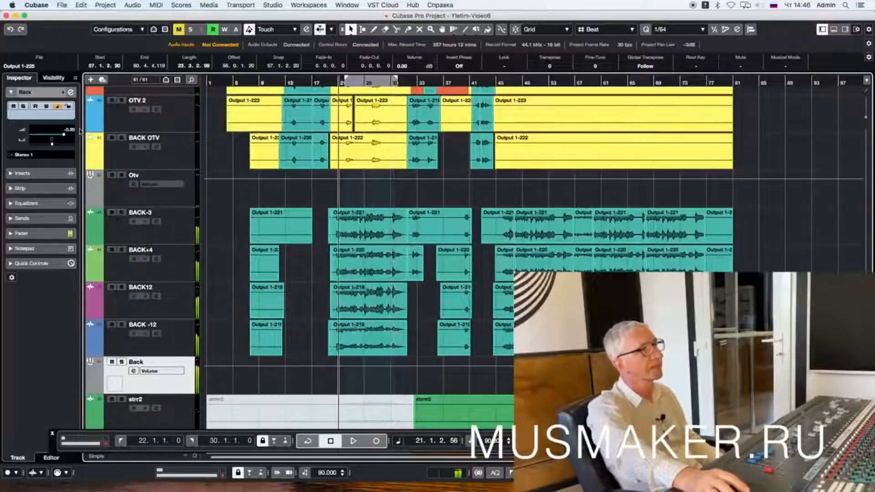
Step: Play from about bar 48 and listen to the Pad track in solo
scroll(160, 179, "down", 1)
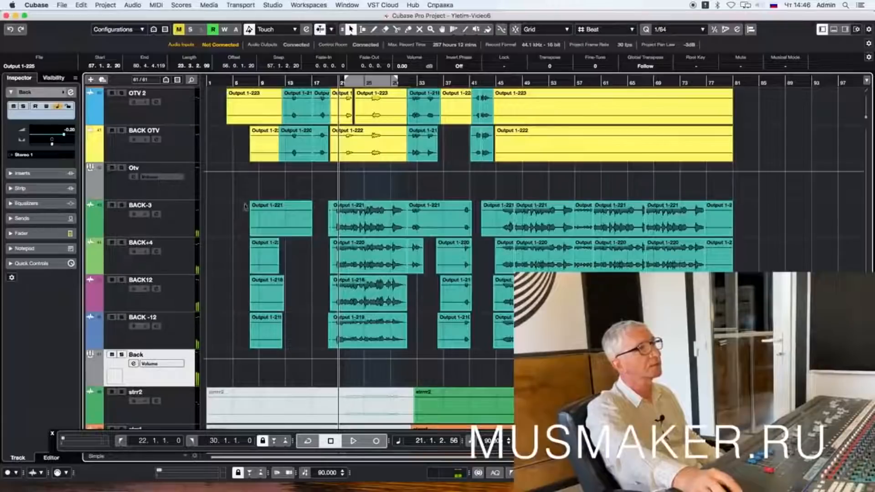
scroll(160, 181, "down", 10)
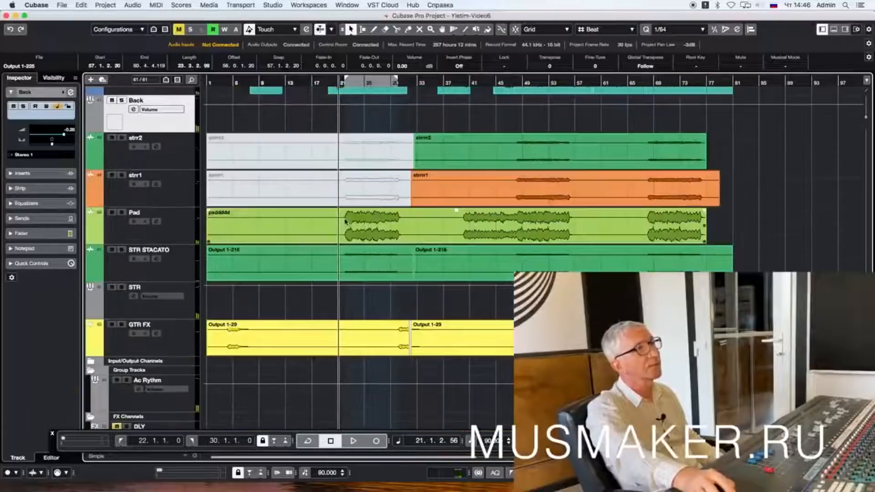
left_click(517, 92)
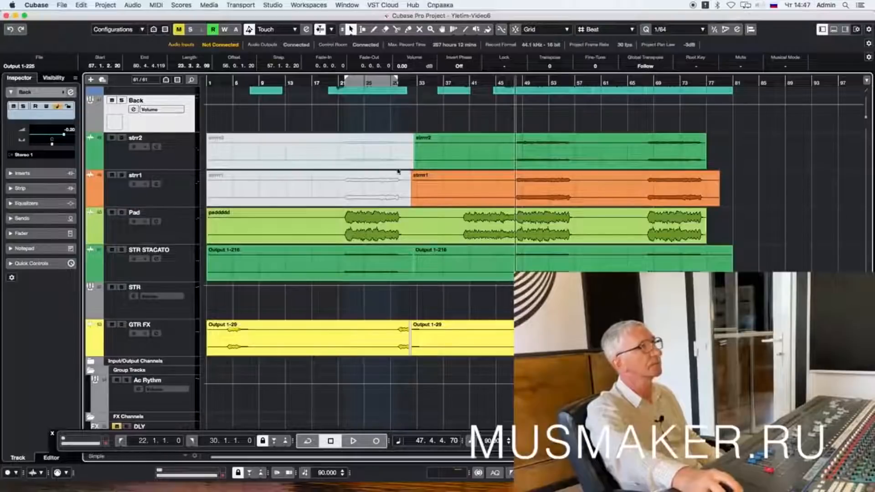
key("space")
left_click(122, 213)
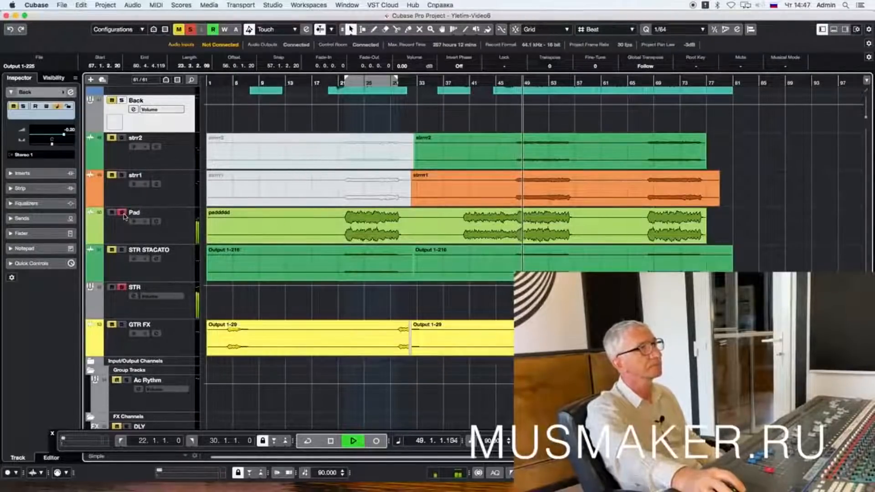
key("space")
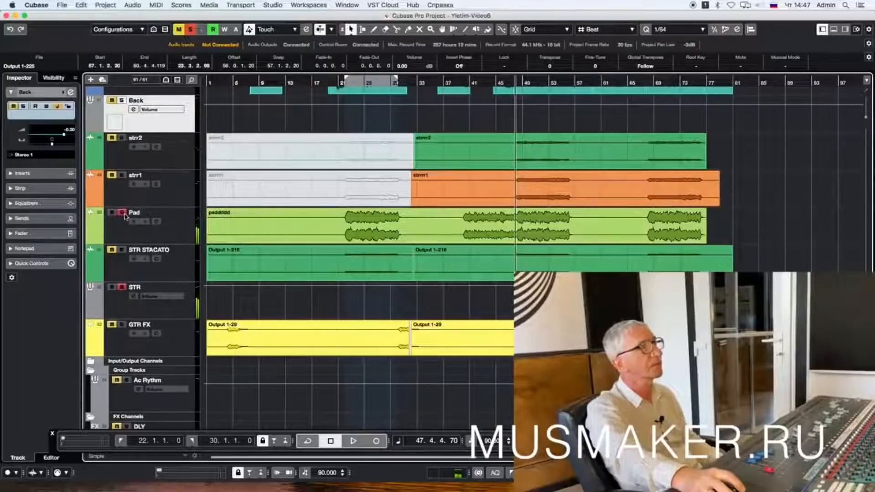
Step: Replay the passage from about bar 48 and unsolo Pad to hear it in the full mix
key("space")
left_click(123, 212)
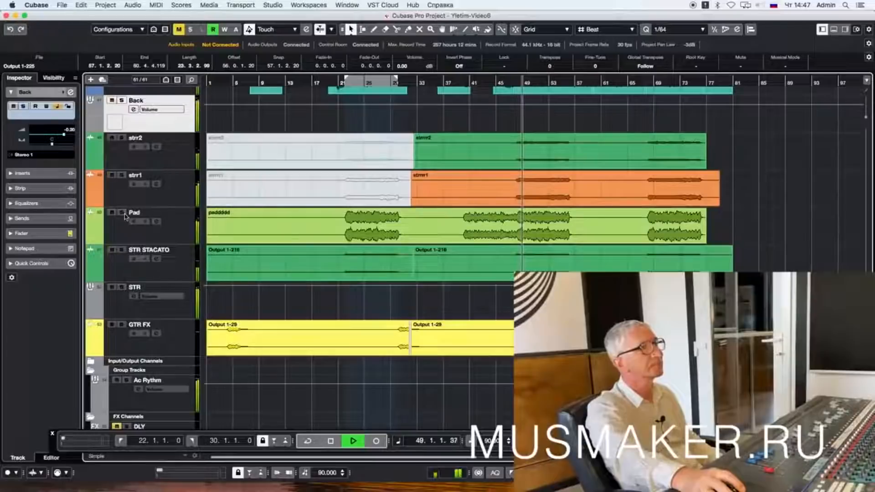
key("space")
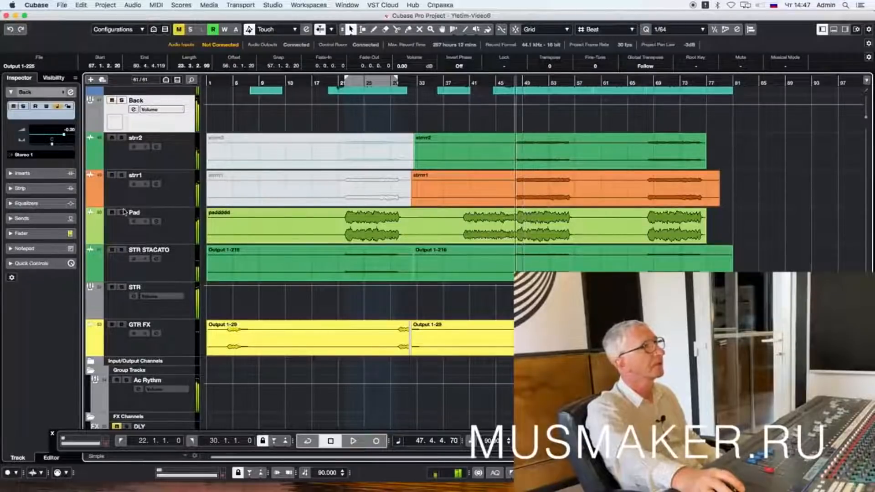
Step: Solo the strr1 track and listen to it from about bar 48
left_click(125, 192)
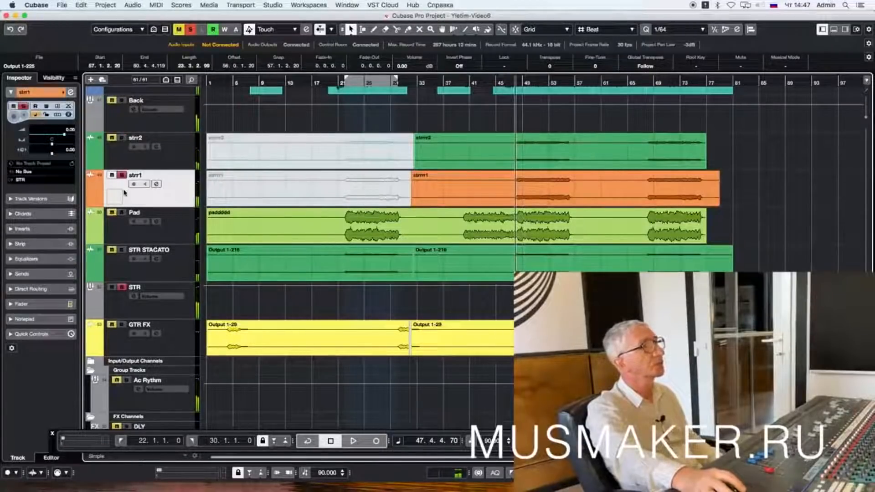
key("space")
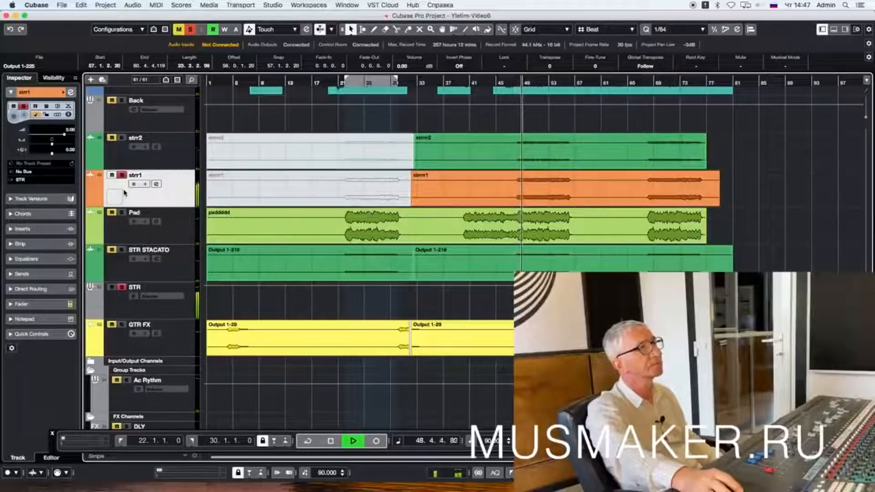
key("space")
Step: Listen to the strr2 track in solo over the passage around bar 48, and unsolo it
left_click(122, 138)
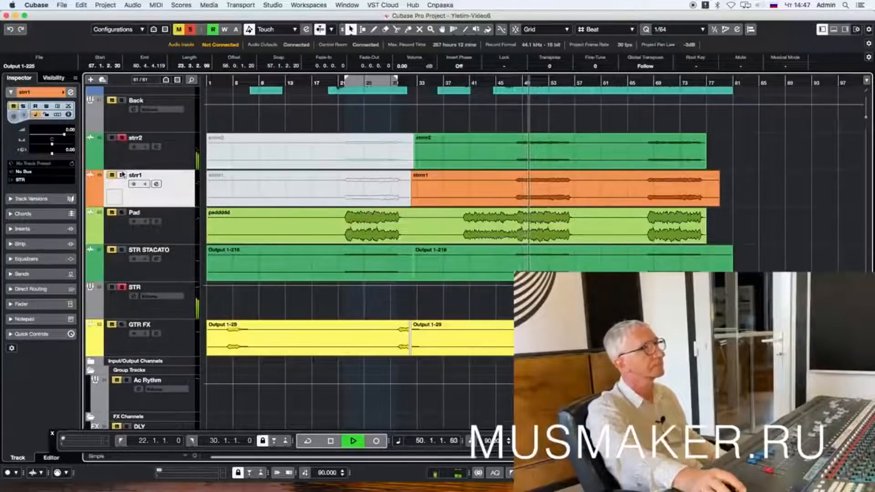
key("space")
left_click(122, 138)
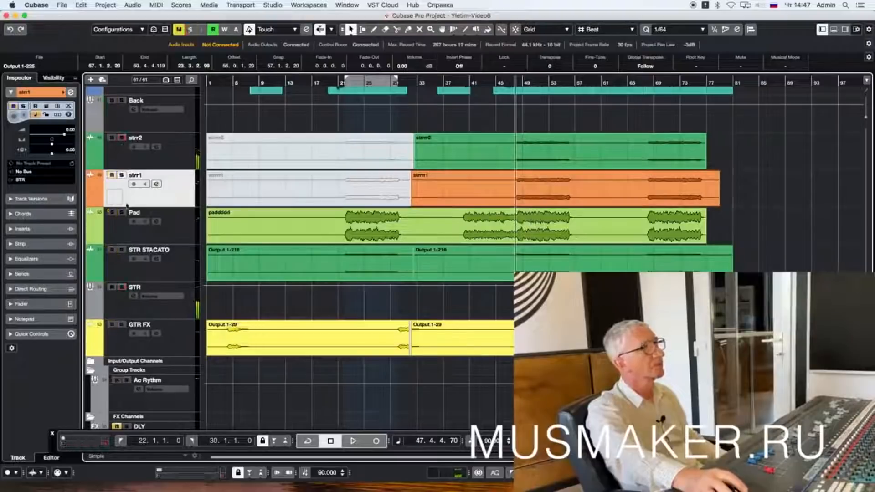
Step: Listen to the STR STACATO track in solo from about bar 48
key("space")
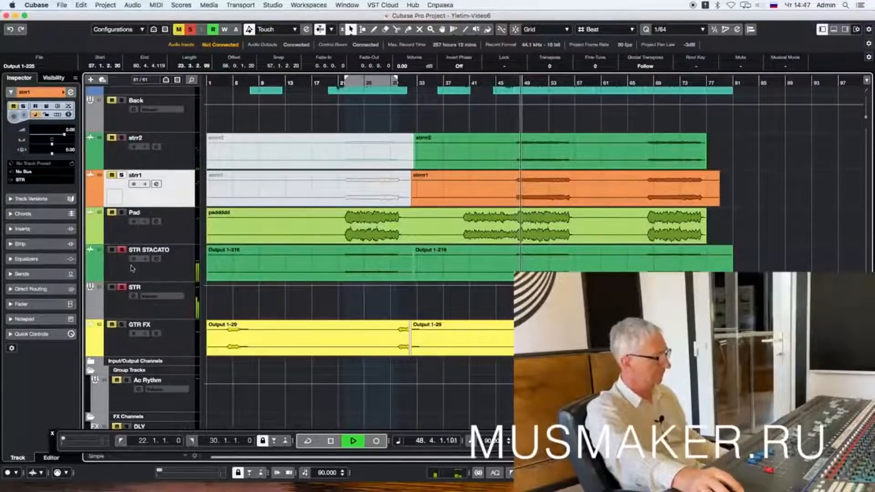
key("g")
key("g")
key("g")
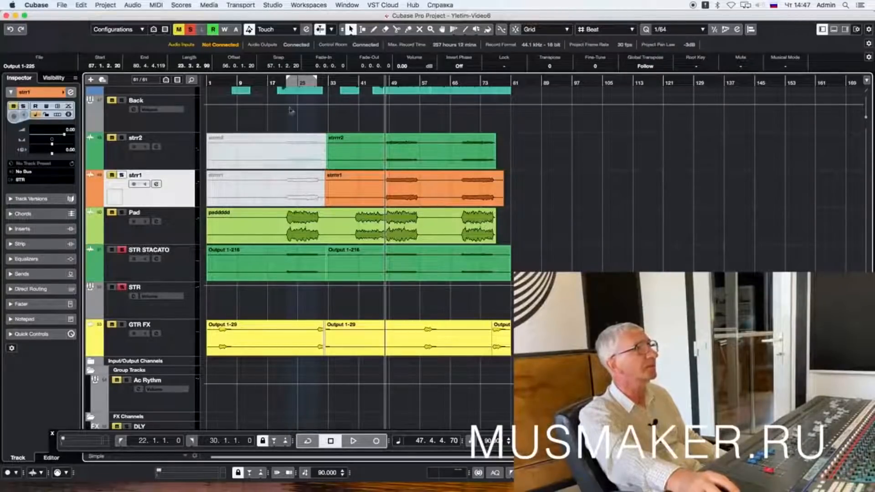
Step: Play the full mix from about bar 22 and raise the STR STACATO track's volume to 6.02
left_click(289, 84)
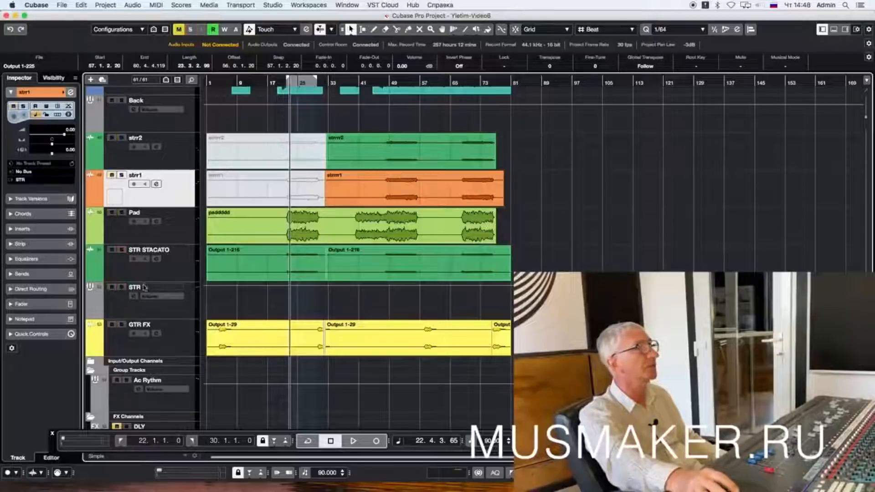
key("space")
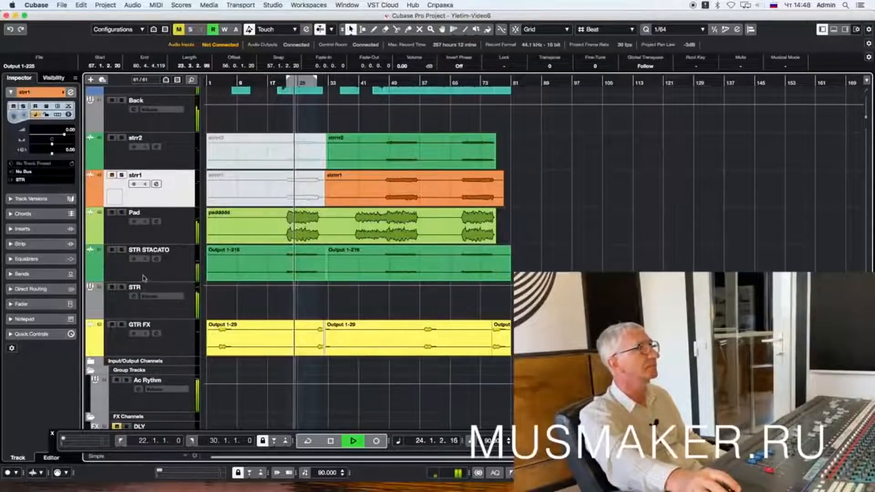
left_click(121, 260)
left_click_drag(65, 134, 75, 138)
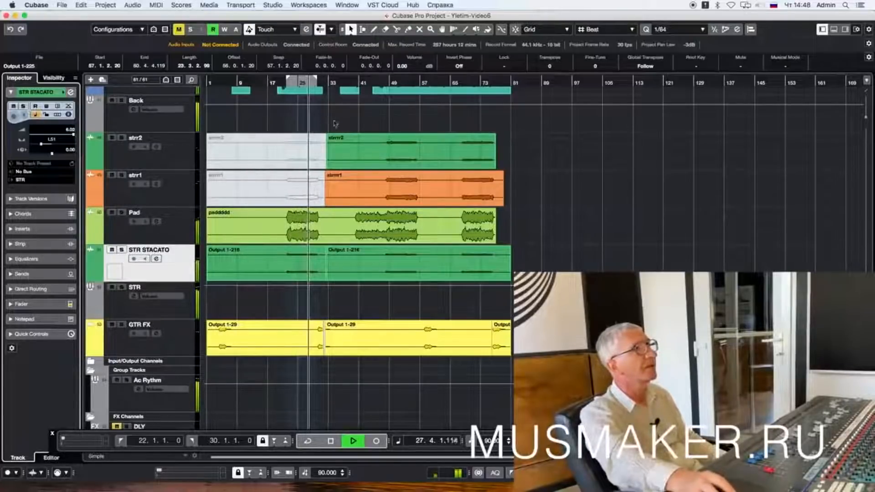
Step: Listen to the full mix from about bar 47, and again from about bar 63
key("space")
left_click(384, 89)
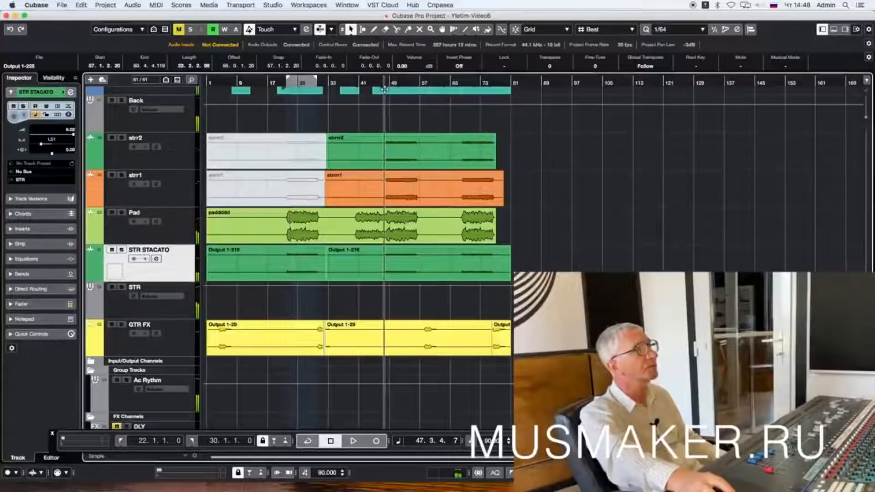
left_click(398, 165)
key("space")
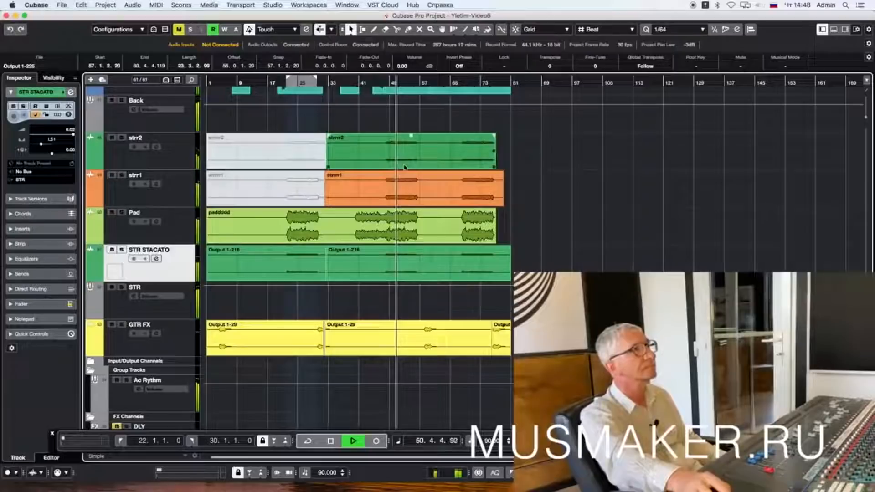
left_click(443, 83)
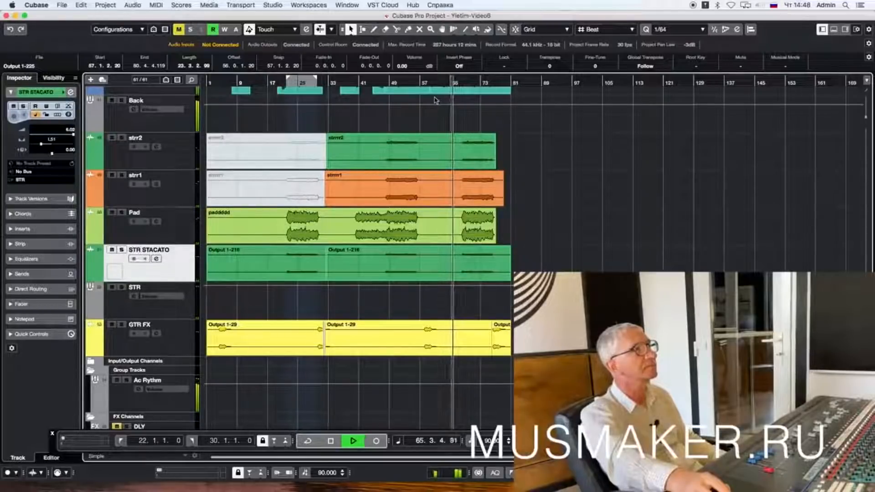
key("space")
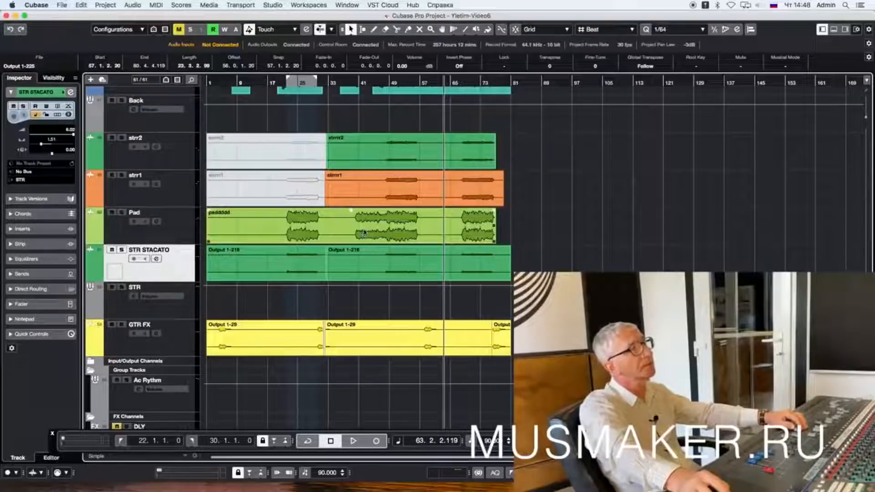
Step: Move the playback position to about bar 55 and play the full mix from there
left_click(388, 83)
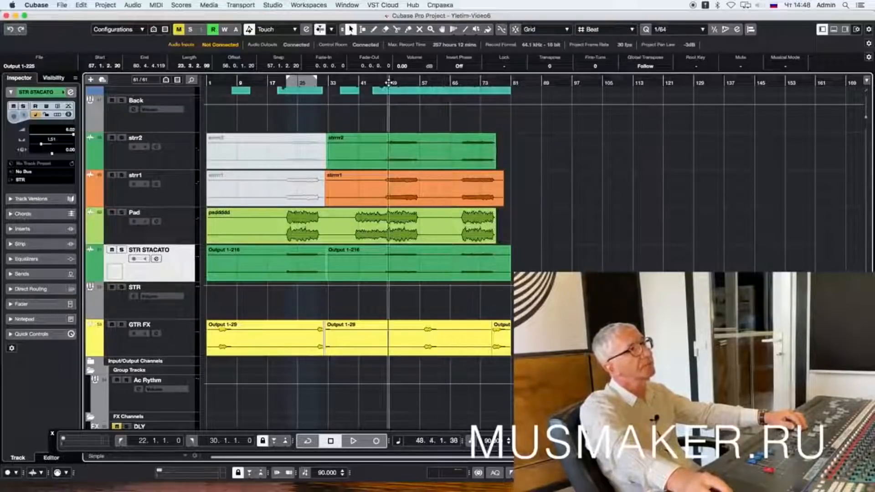
left_click_drag(411, 82, 413, 94)
key("space")
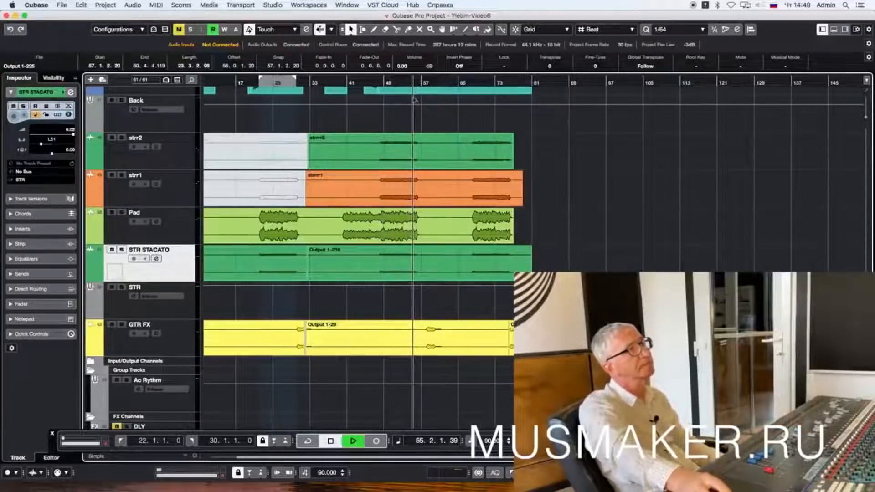
Step: Stop playback and set the snap grid type to Bar
scroll(444, 222, "left", 5)
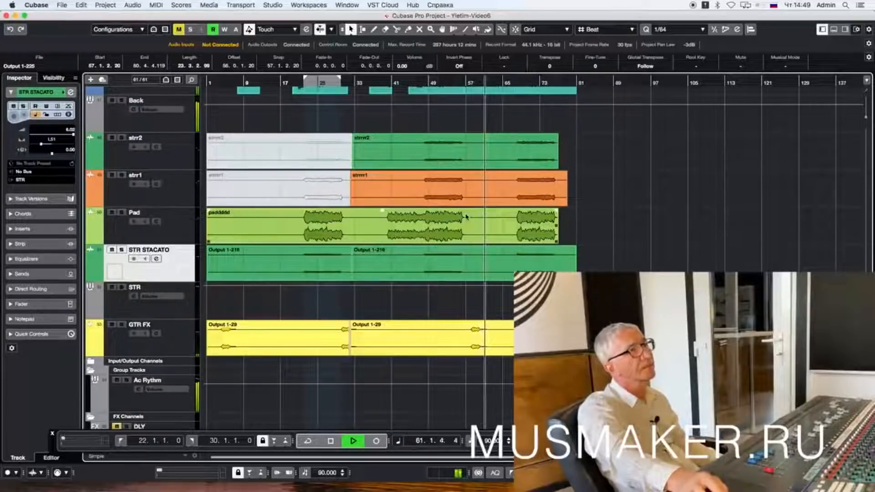
key("space")
left_click(496, 240)
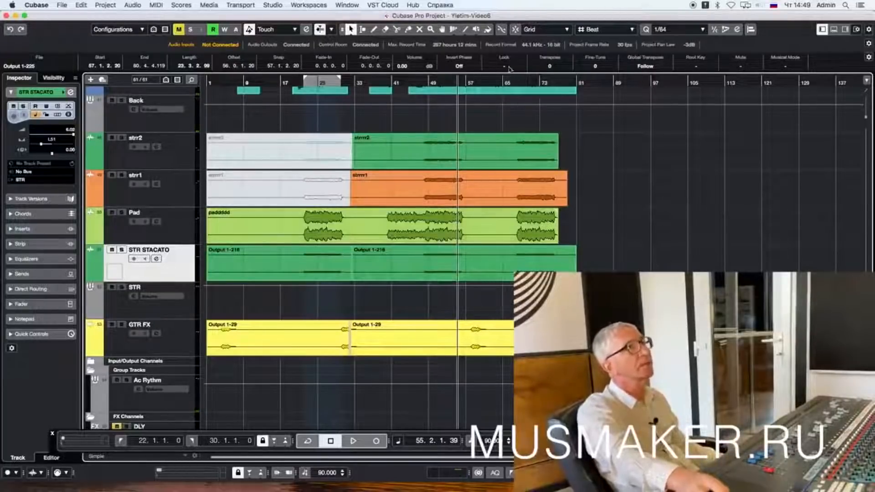
left_click(516, 200)
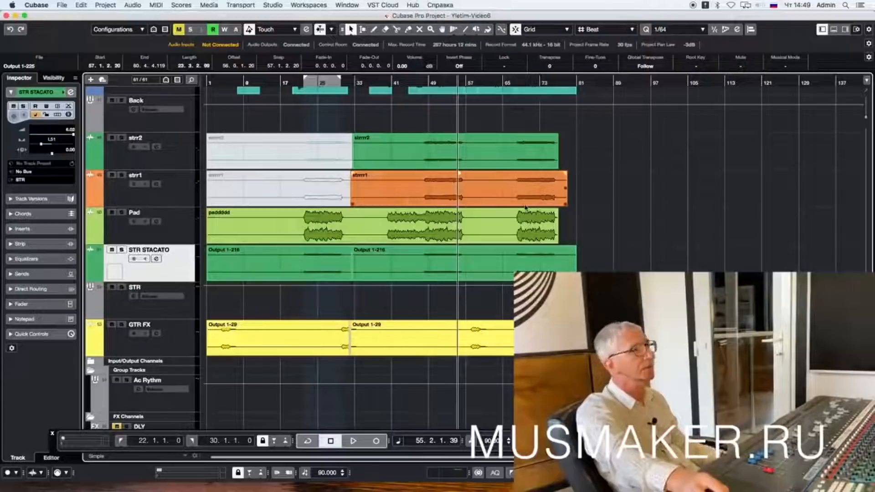
left_click(546, 103)
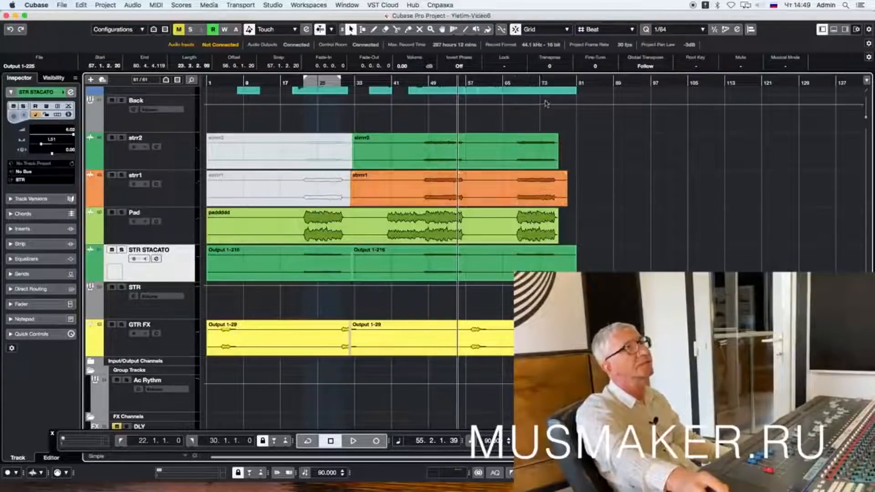
left_click(594, 33)
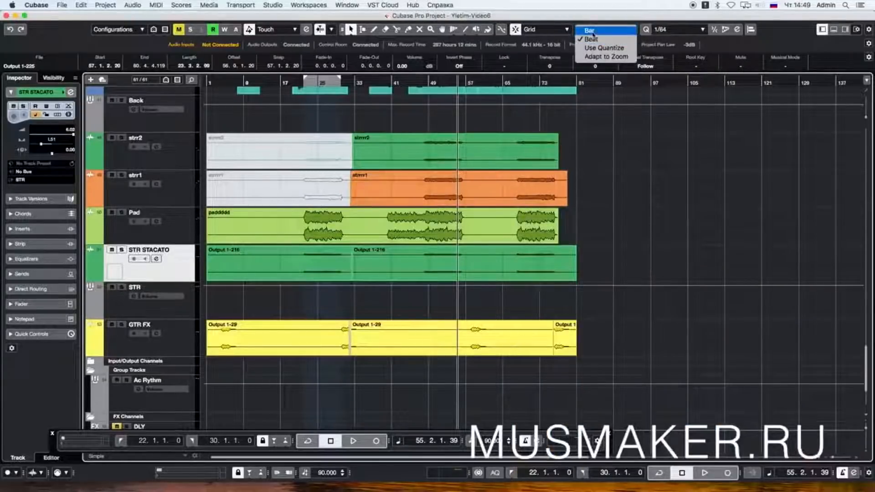
left_click(593, 23)
Step: Split the strr2, strr1 and Pad clips at bars 68 and 76, and copy the sections between the cuts to bar 60
left_click(517, 185, "alt")
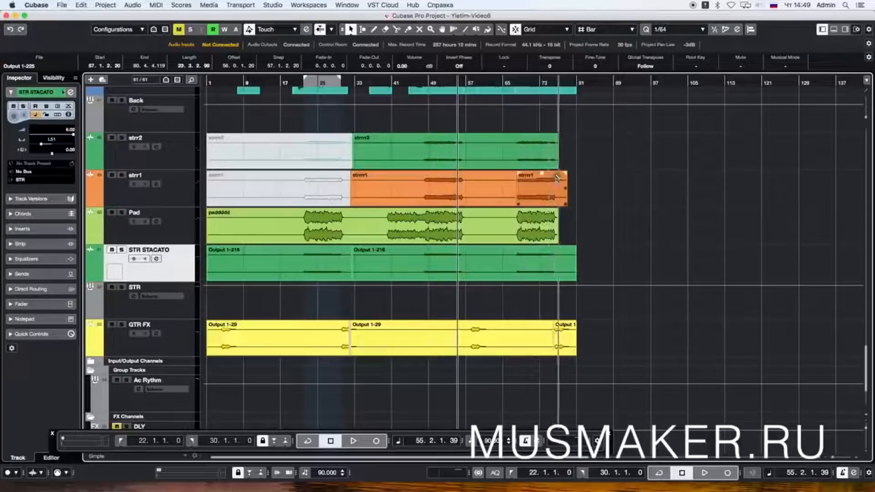
left_click(543, 144)
left_click_drag(511, 126, 528, 240)
left_click(517, 186, "alt")
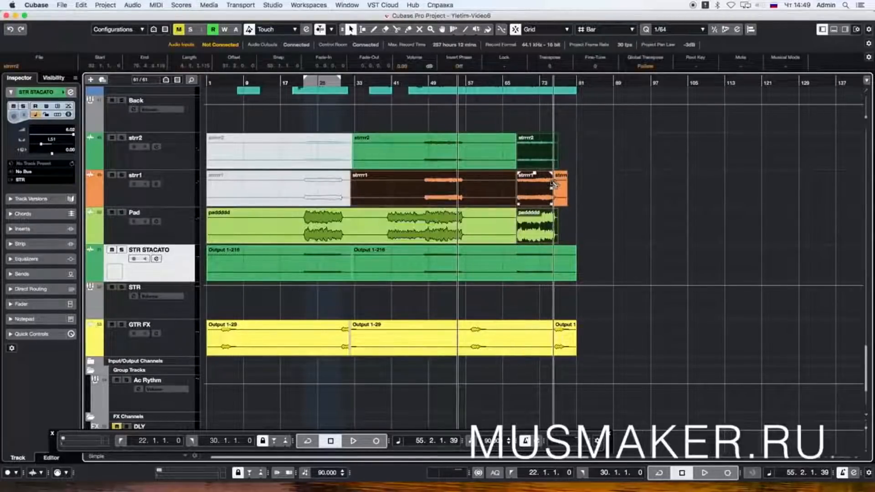
left_click(554, 184, "alt")
left_click_drag(532, 115, 535, 222)
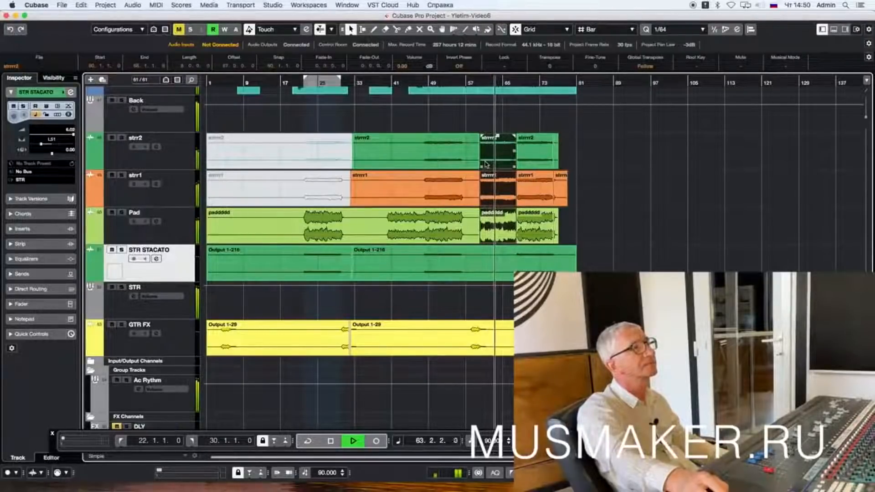
key("space")
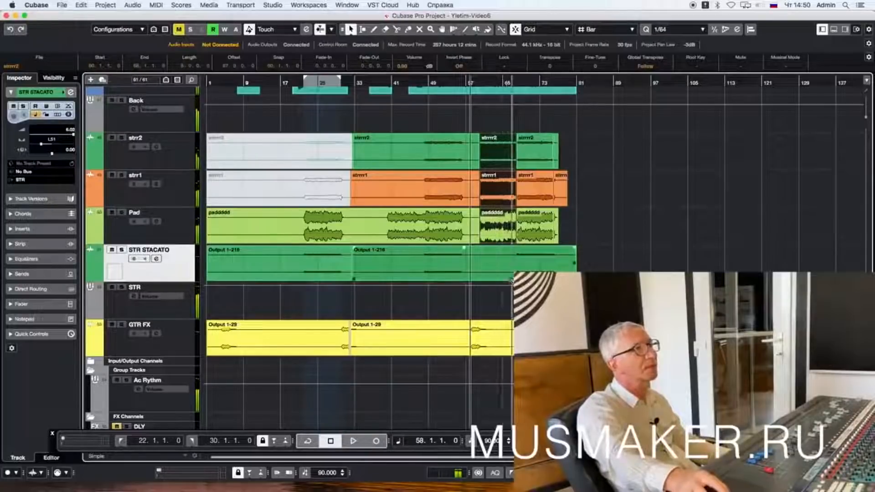
Step: Split the STR STACATO clip at bars 68 and 76, and copy the section between the cuts to bar 60
left_click(516, 264, "alt")
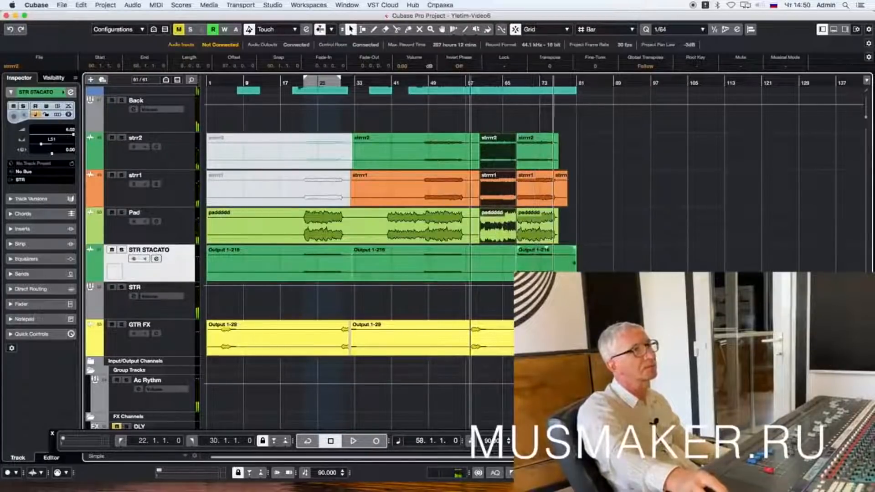
left_click(552, 262, "alt")
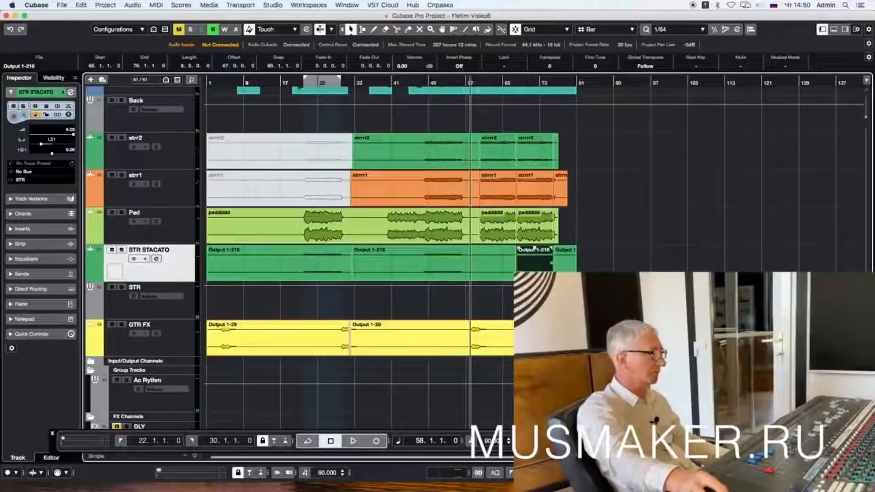
left_click_drag(531, 263, 512, 266)
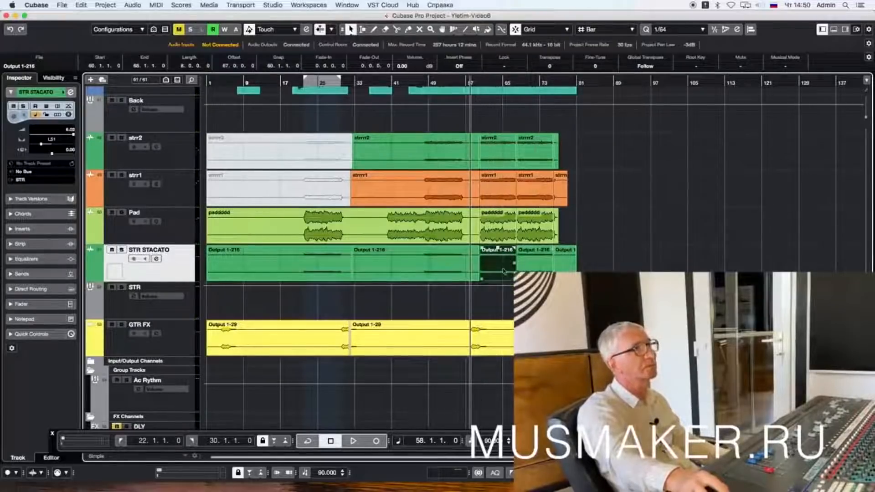
Step: Listen to the full mix from bar 66 across the copied string and pad sections
left_click_drag(506, 84, 511, 152)
key("space")
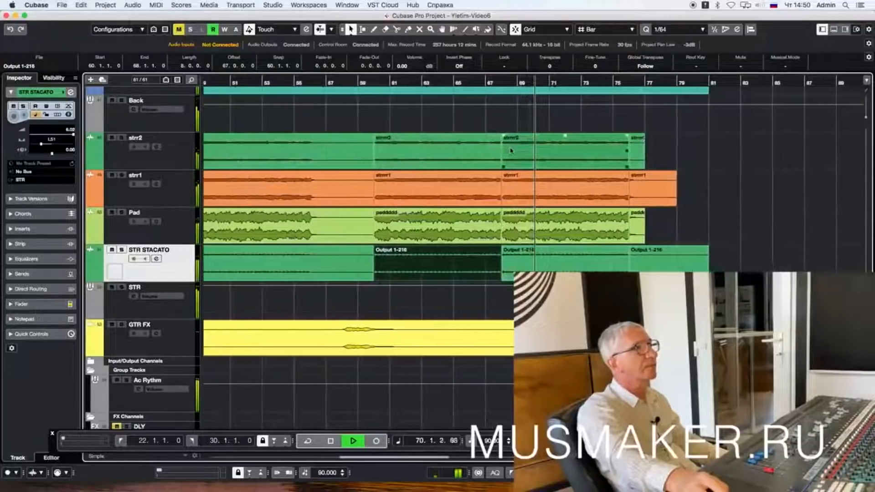
key("space")
key("g")
key("g")
key("g")
key("g")
key("g")
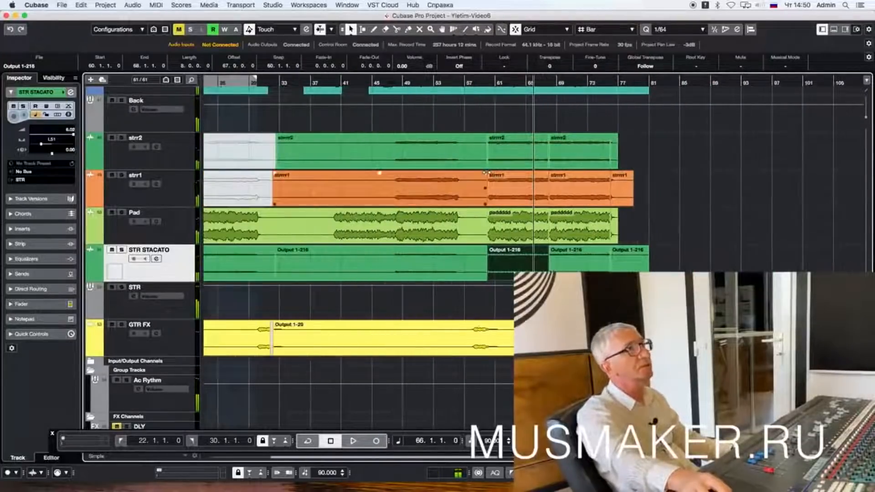
Step: Mute the strr2 and strr1 clips that run from about bar 32 to bar 60
scroll(487, 174, "down", 3)
scroll(487, 175, "down", 1)
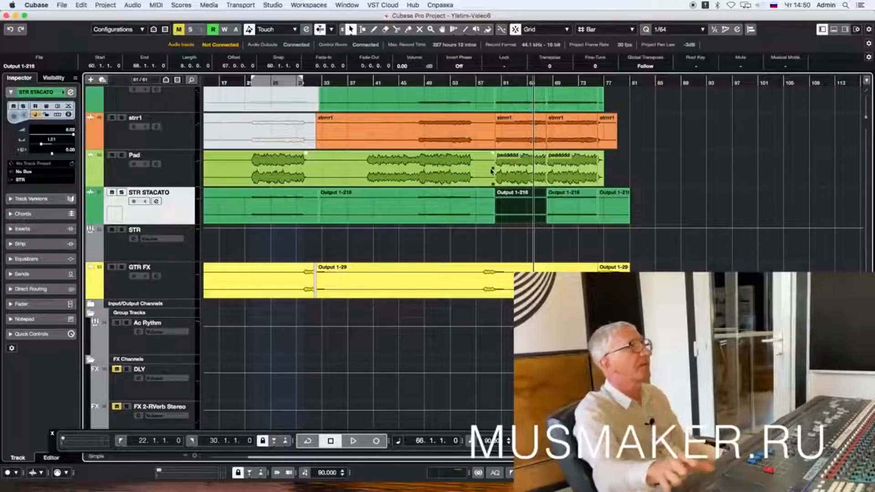
scroll(488, 195, "up", 3)
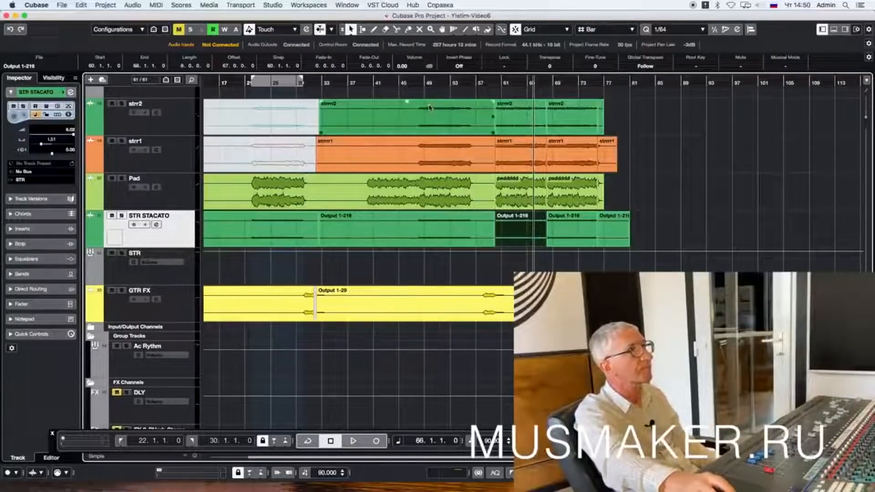
left_click(430, 108)
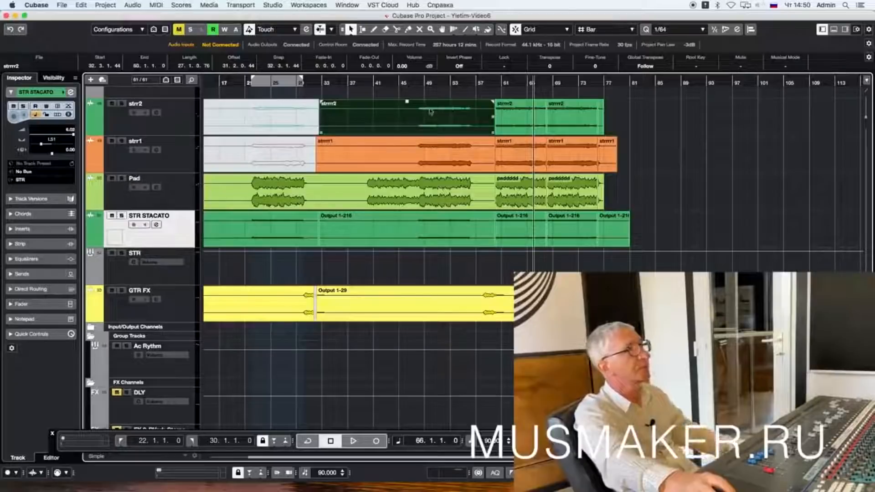
left_click(436, 153)
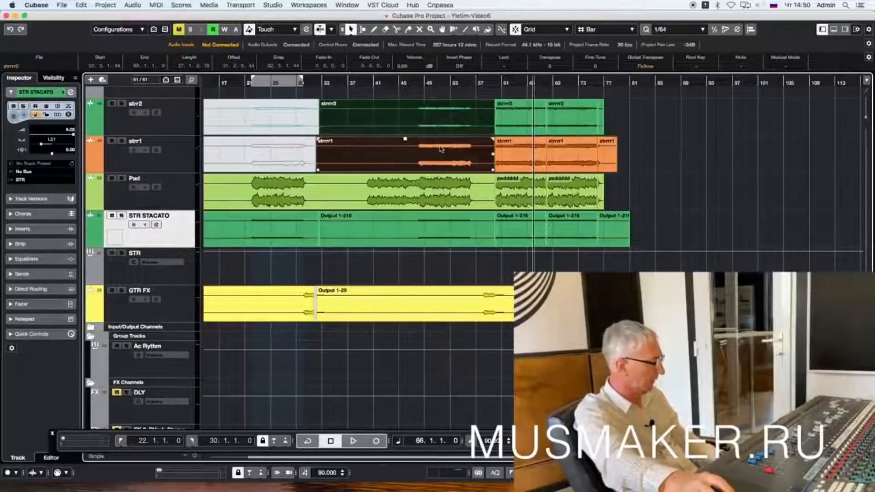
key("shift+m")
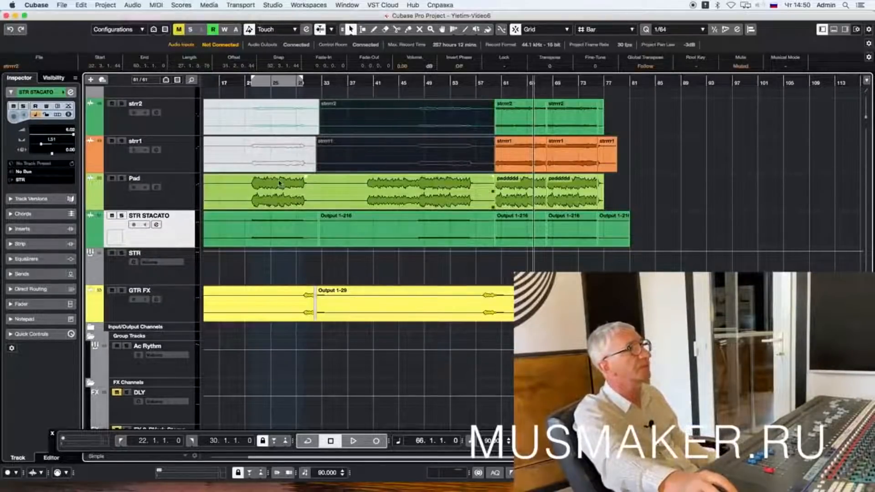
Step: Mute the first STR STACATO clip up to about bar 32 and the strr2 clip between bars 60 and 68
left_click(267, 235)
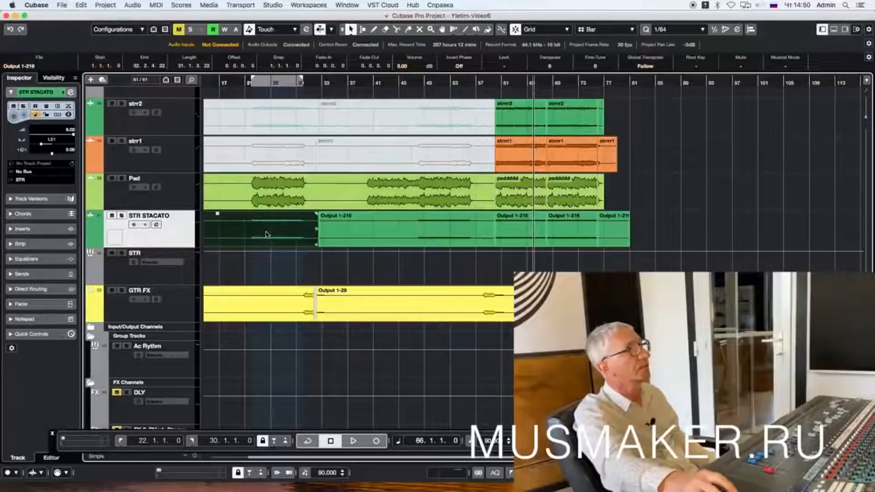
key("shift+m")
left_click(408, 224)
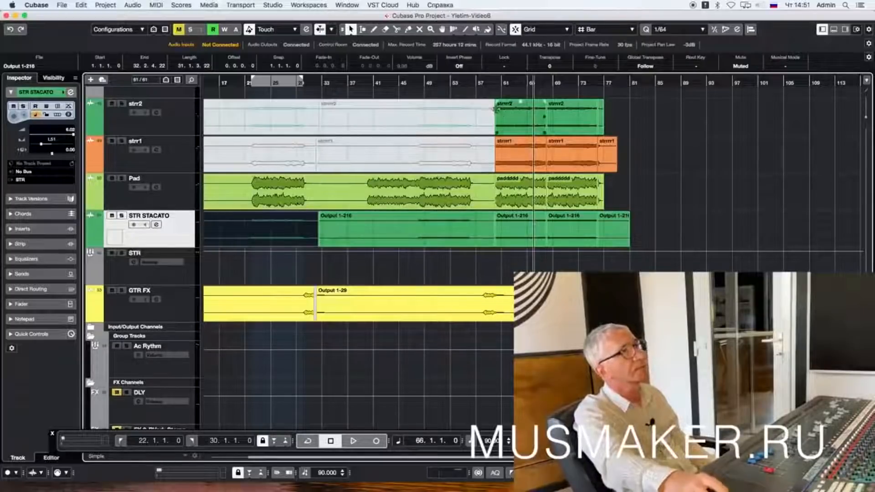
left_click(524, 123)
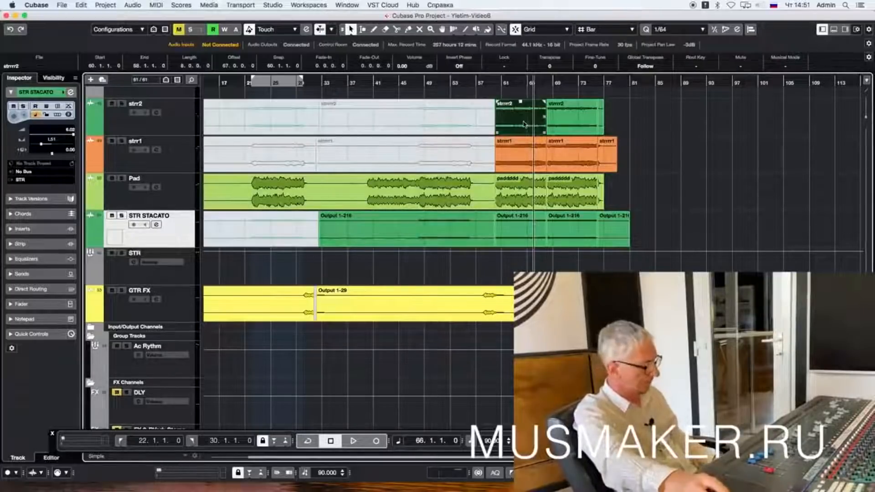
key("shift+m")
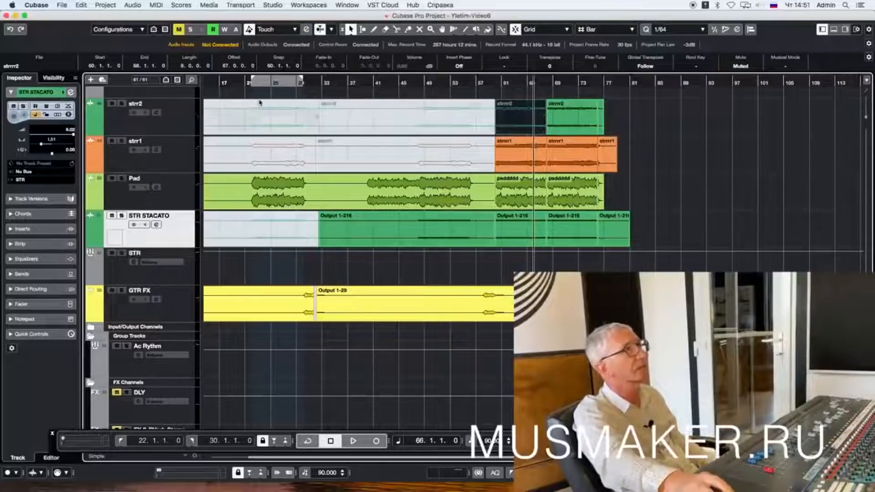
Step: Listen to the full mix from bar 22, from about bar 48 and from about bar 60
left_click(250, 86)
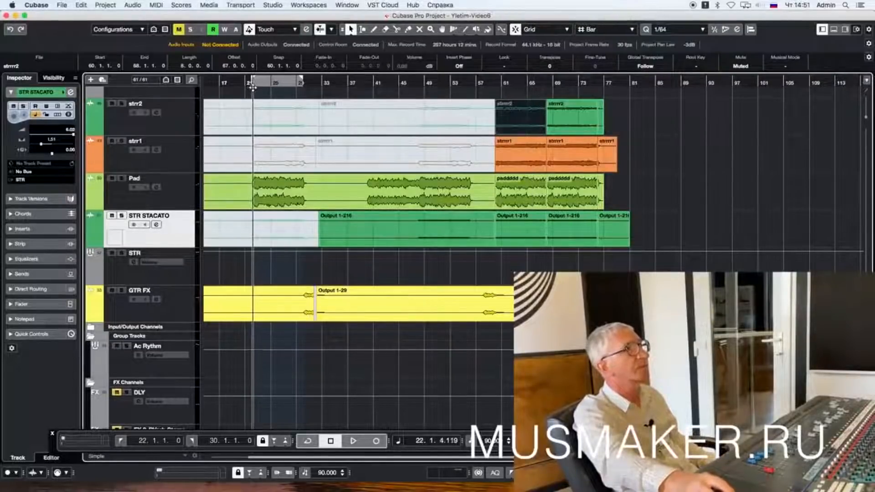
key("space")
scroll(274, 103, "left", 5)
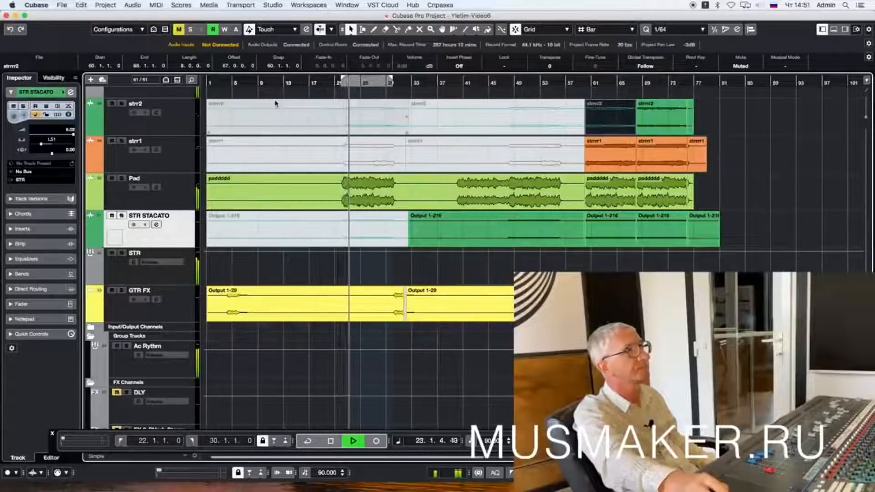
left_click(508, 82)
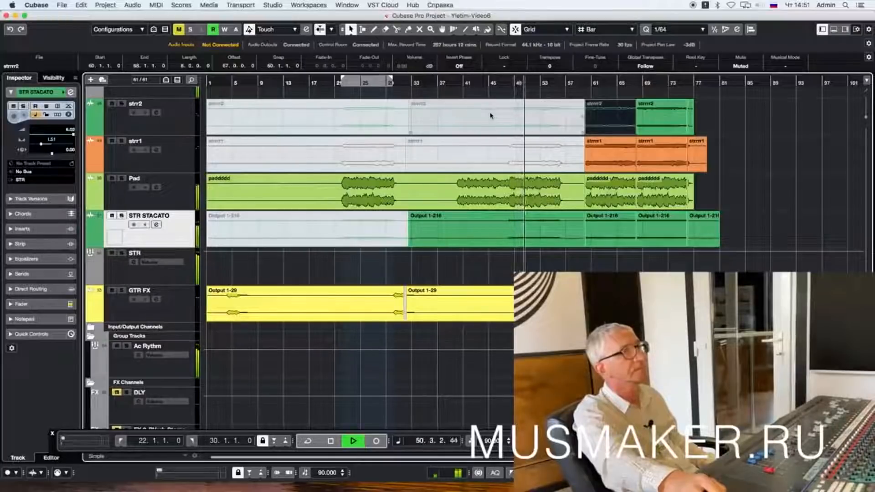
left_click(584, 82)
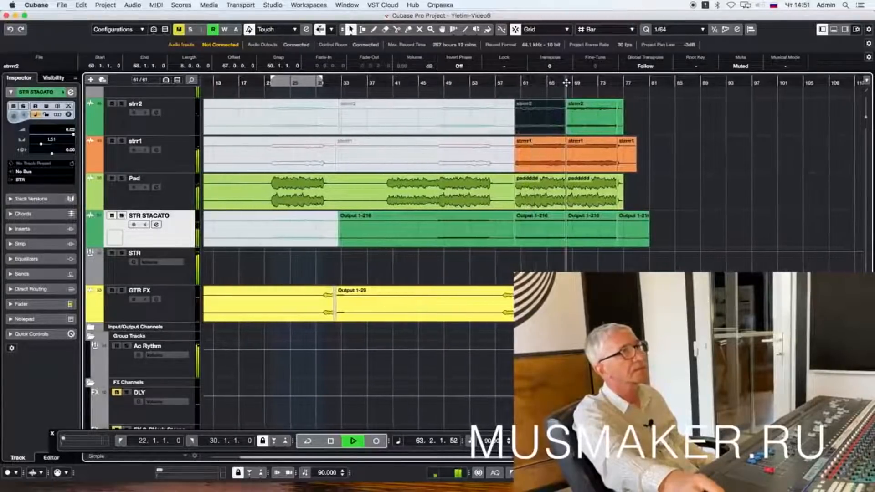
key("space")
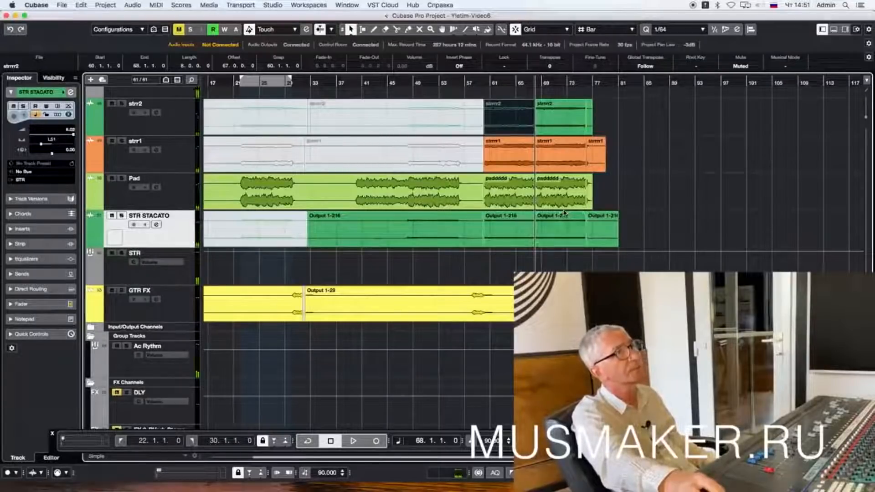
Step: Raise the strr2 track's volume while the full mix plays from bar 68
left_click(140, 129)
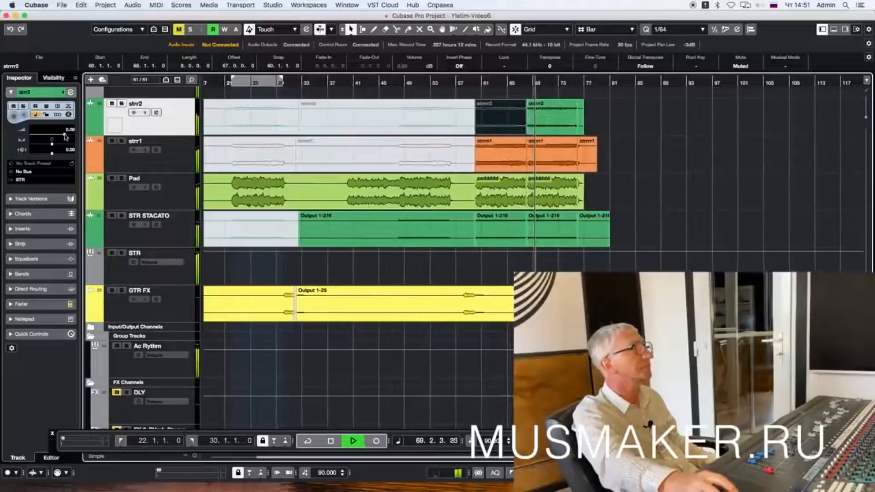
left_click_drag(67, 136, 69, 136)
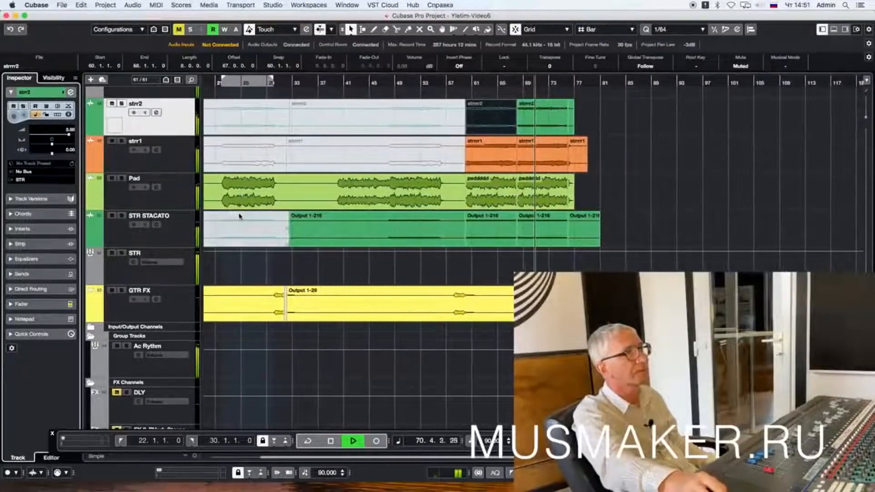
key("space")
Step: Look over the clip layout of the backing vocal, OTV, GTR and DRV tracks above the strings
scroll(275, 223, "up", 5)
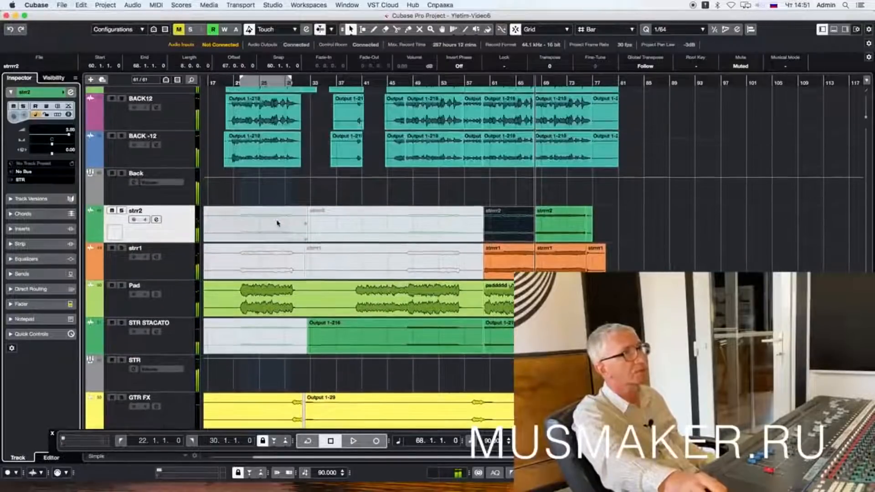
scroll(276, 223, "up", 8)
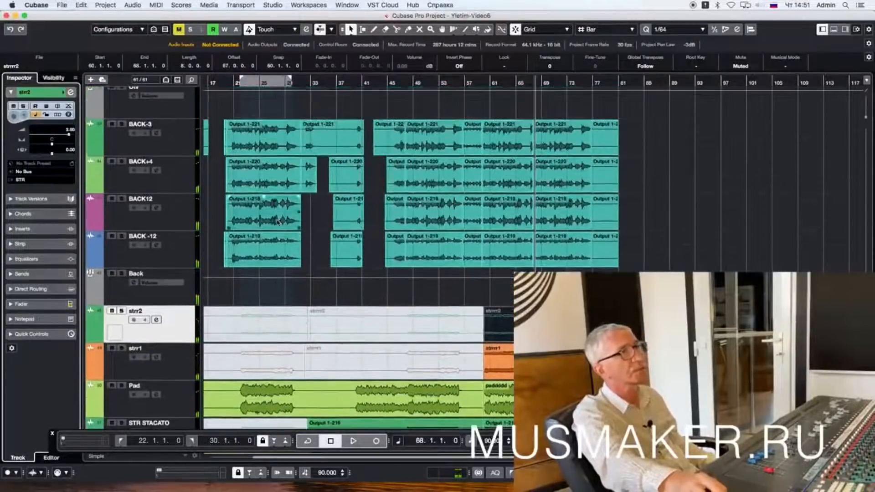
scroll(277, 222, "up", 6)
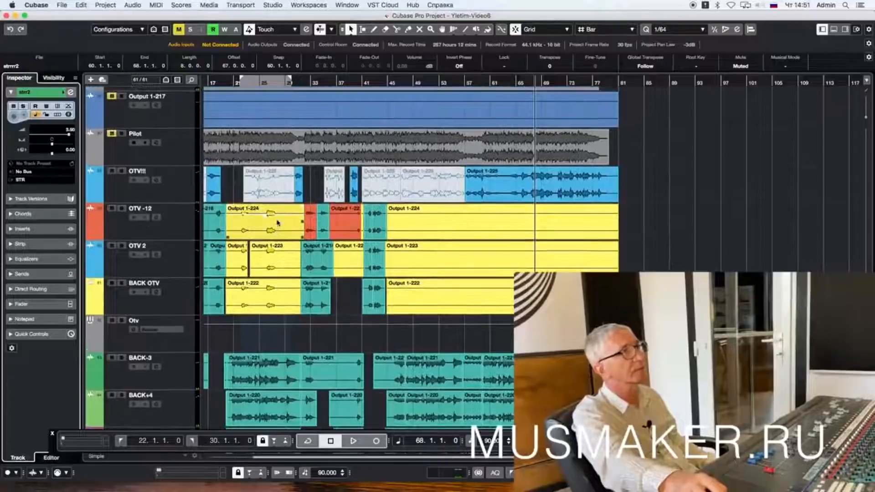
left_click(523, 188)
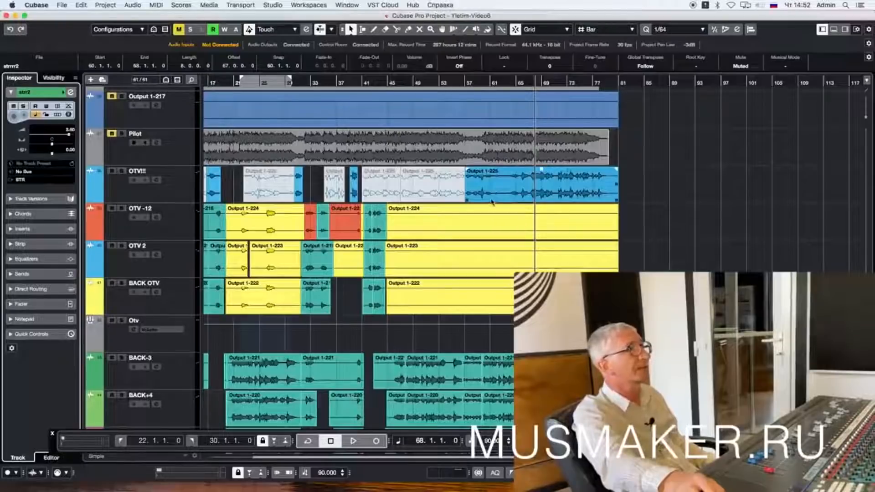
scroll(480, 204, "up", 8)
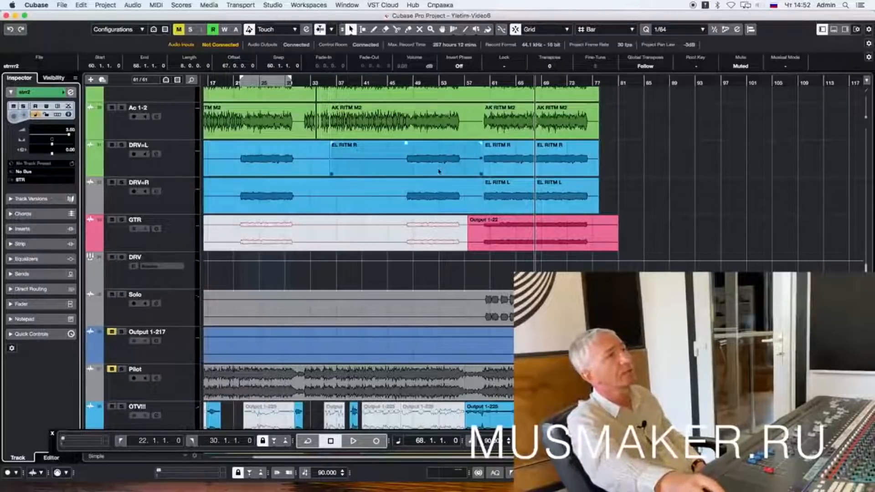
Step: Check the GTR clip after bar 57 and the guitar solo clips before and after bar 68
left_click(514, 241)
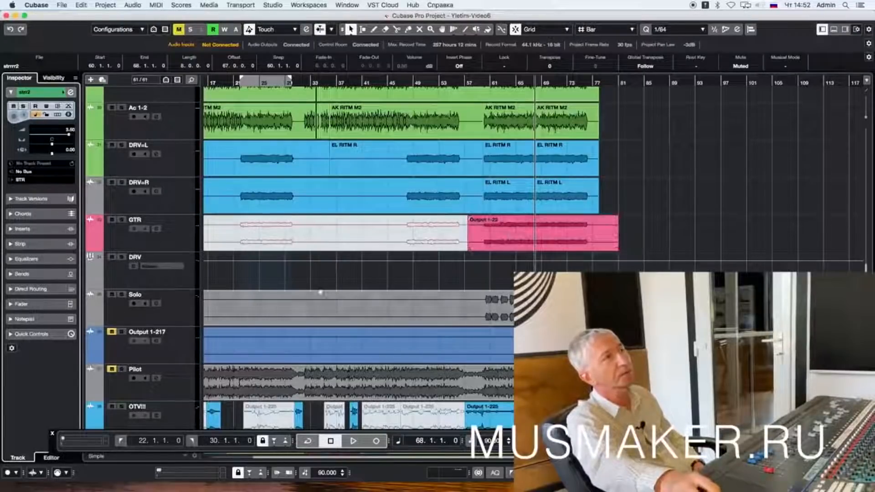
left_click(505, 322)
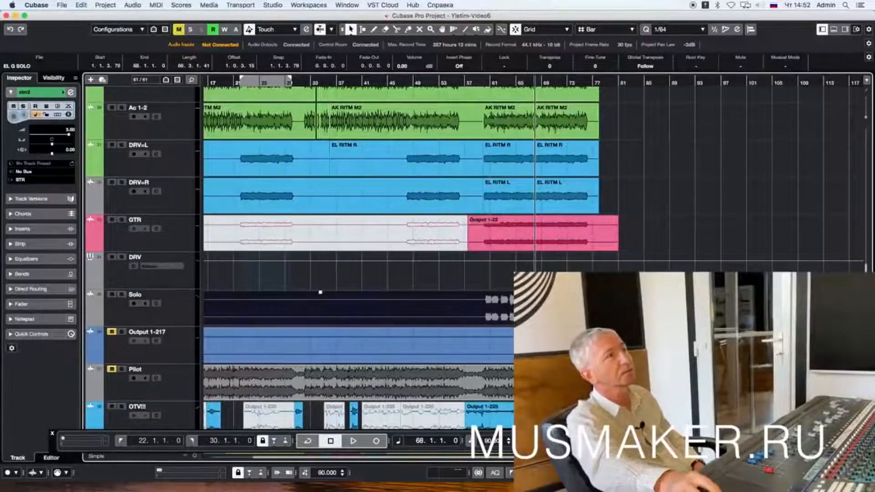
left_click(552, 315)
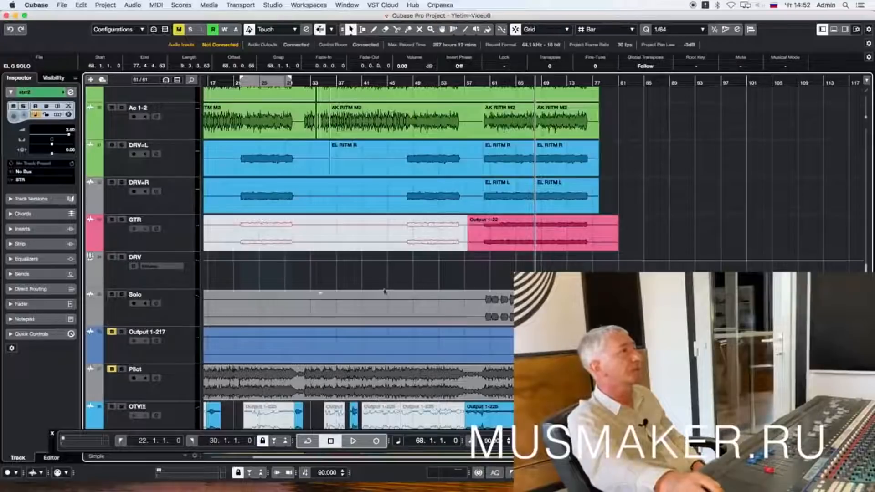
Step: Raise the DRV group track's volume to about 2.9 dB and play the mix from about bar 47
left_click(177, 277)
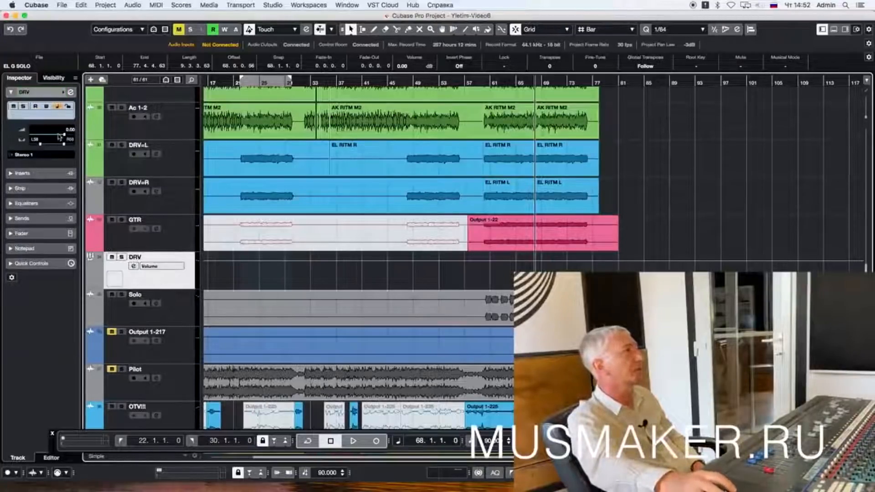
left_click_drag(63, 135, 67, 136)
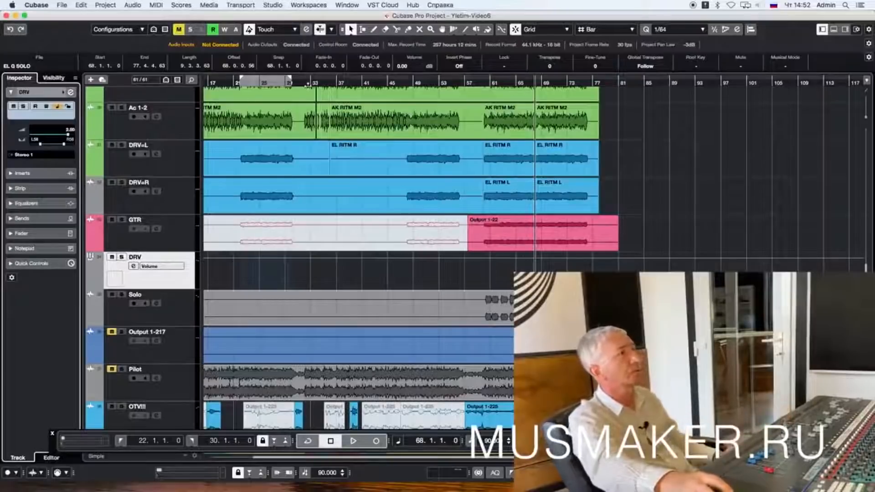
left_click(403, 83)
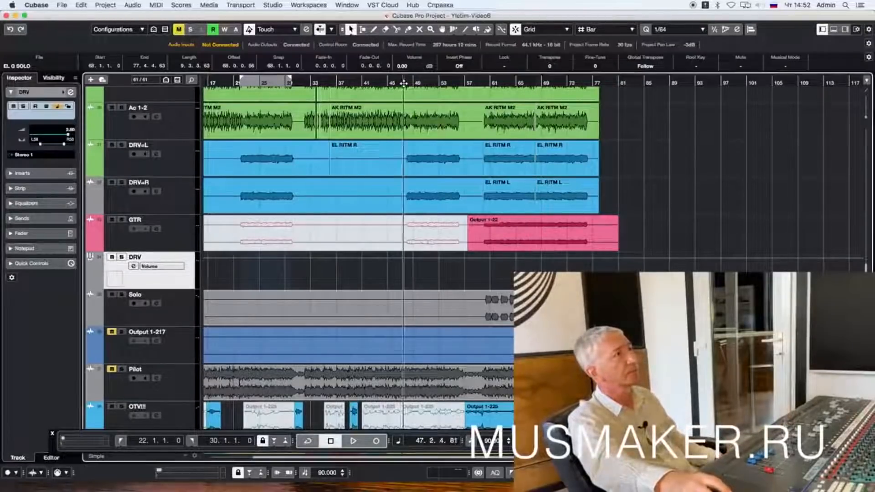
key("space")
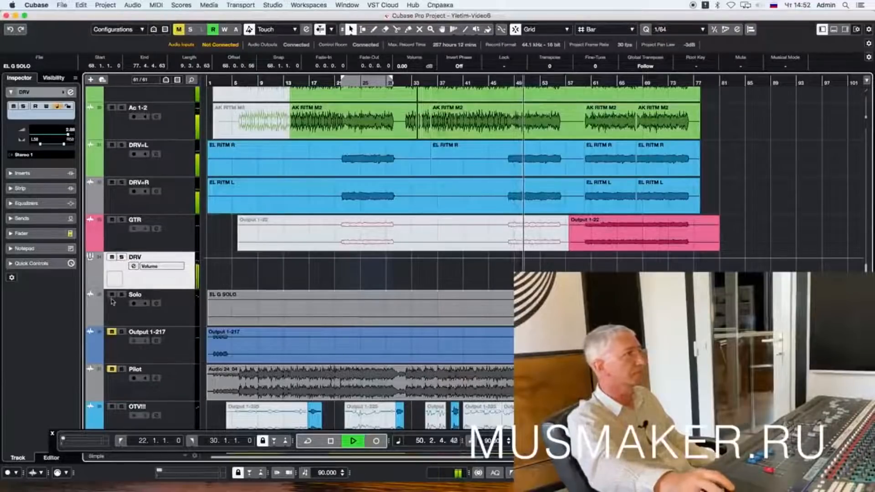
Step: Raise the GTR track's volume to 2.57 dB while the mix plays from bar 60
left_click(585, 83)
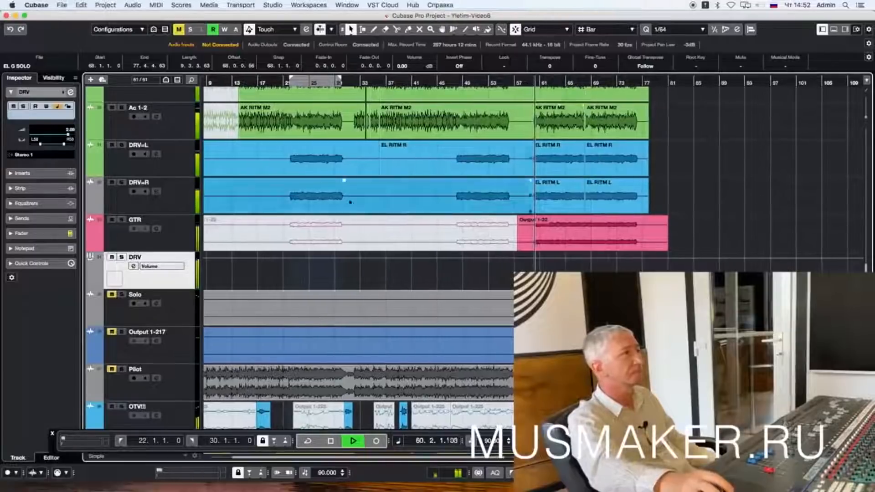
left_click(187, 231)
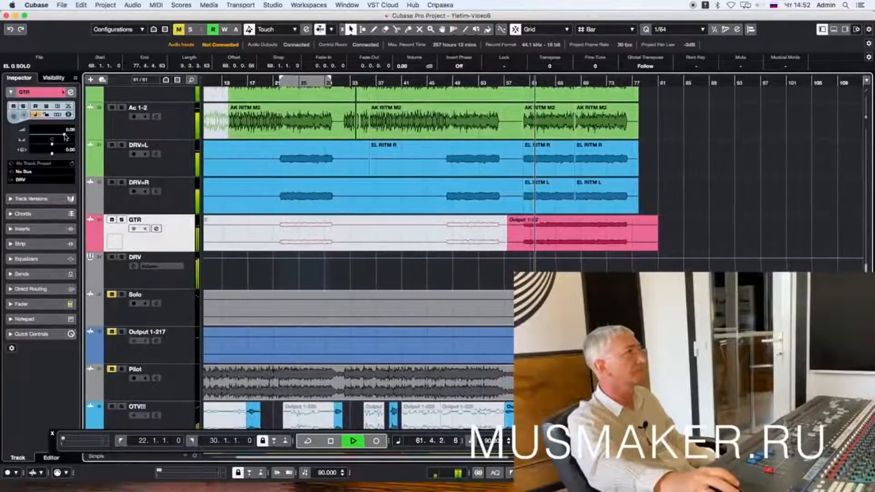
left_click_drag(65, 136, 67, 135)
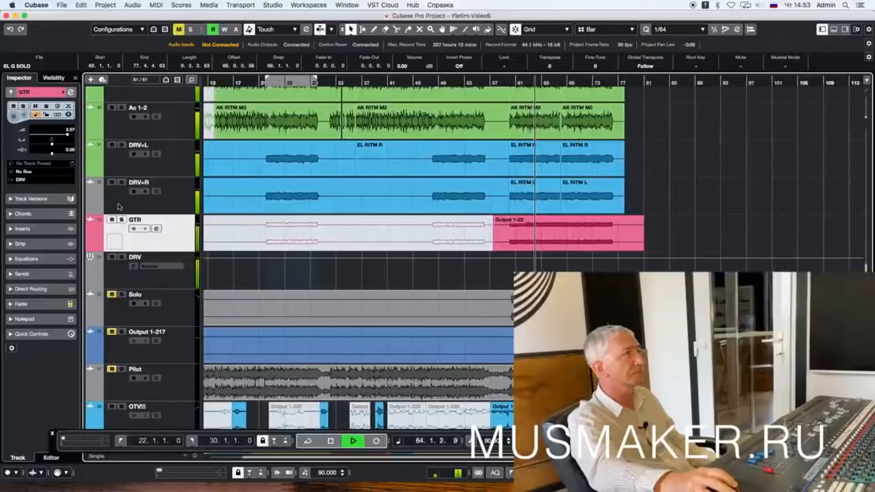
Step: Listen to the DRV=R track briefly in solo around bar 64, return to the full mix and stop playback
left_click(122, 183)
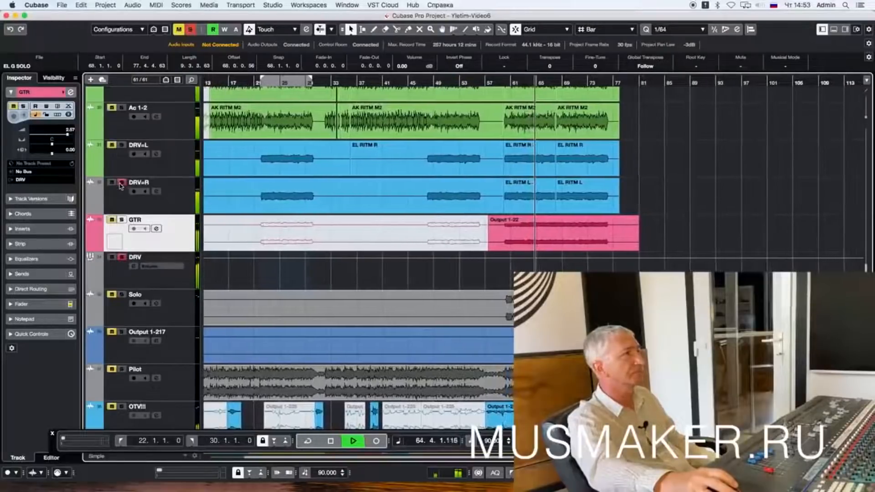
left_click(121, 183)
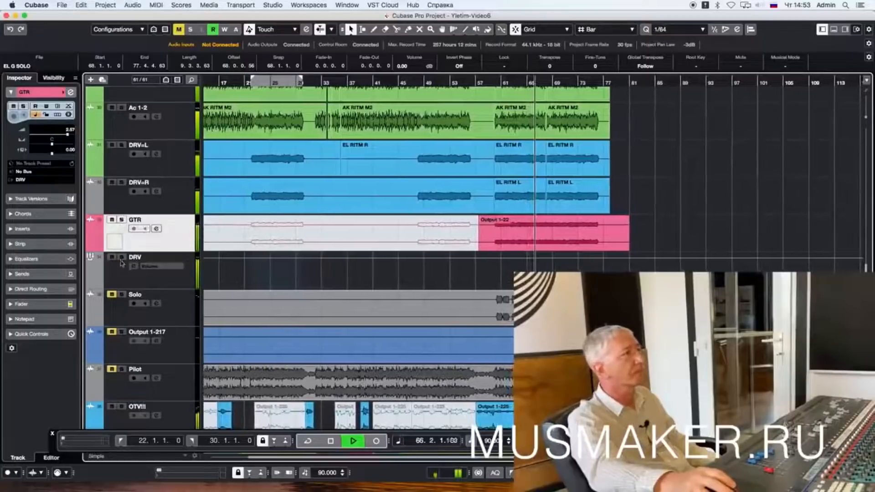
key("space")
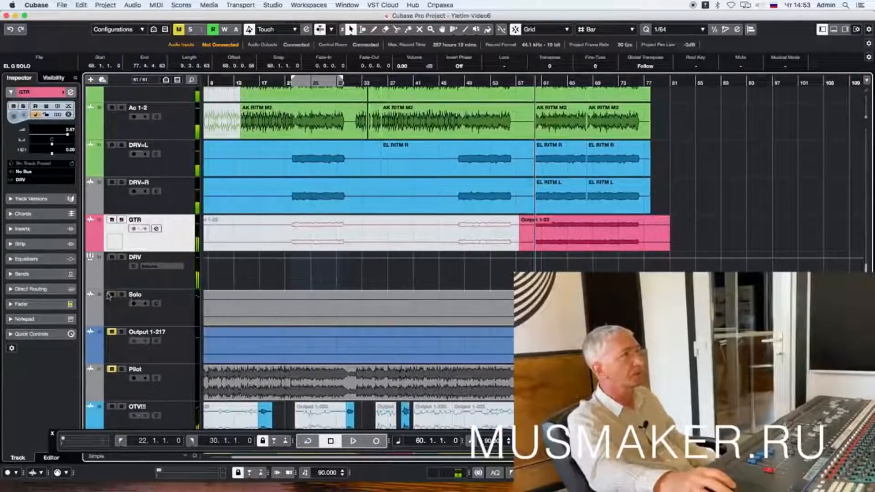
key("space")
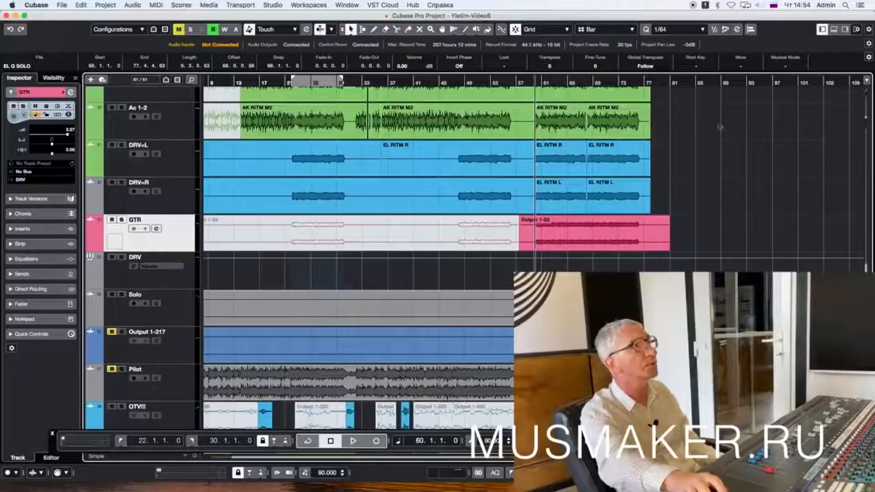
Step: Try to extend the six acoustic arpeggio clips that start at bar 11 back to the beginning of the song
scroll(510, 267, "up", 5)
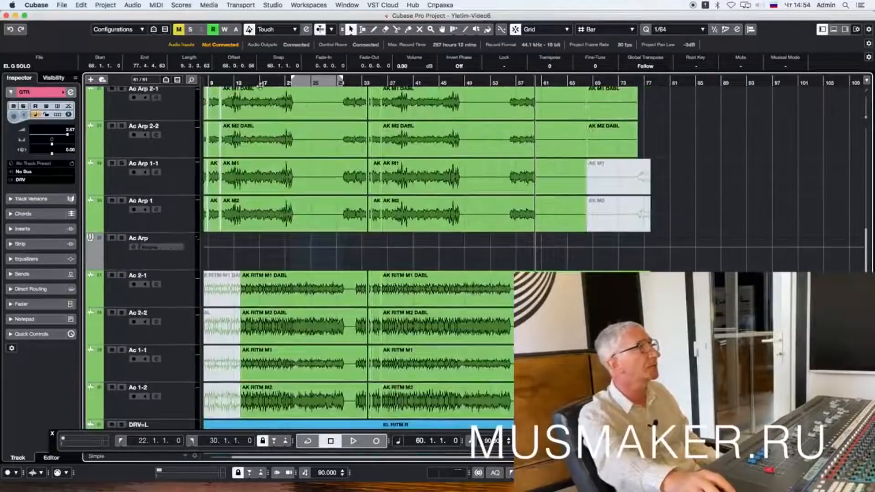
left_click(222, 136)
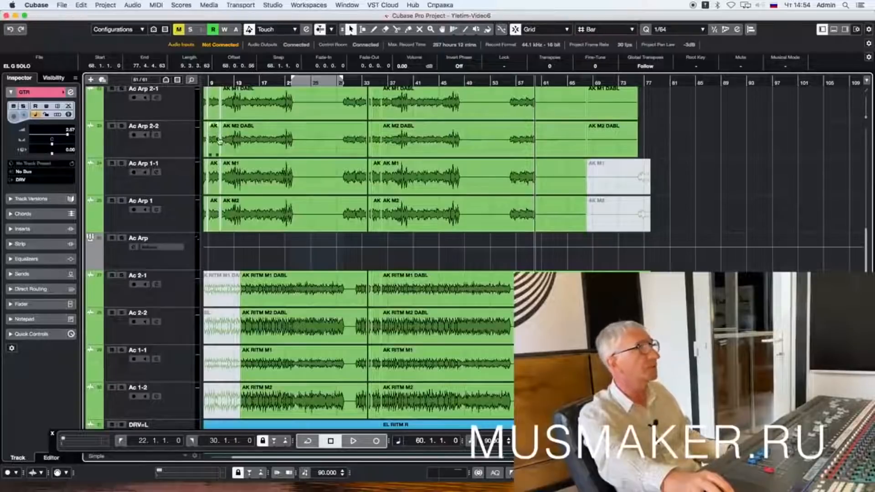
key("h")
key("h")
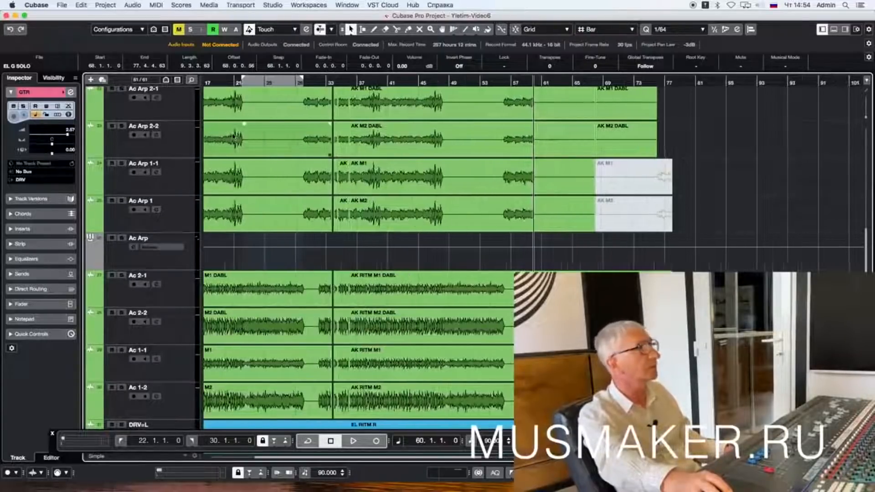
key("g")
key("g")
key("g")
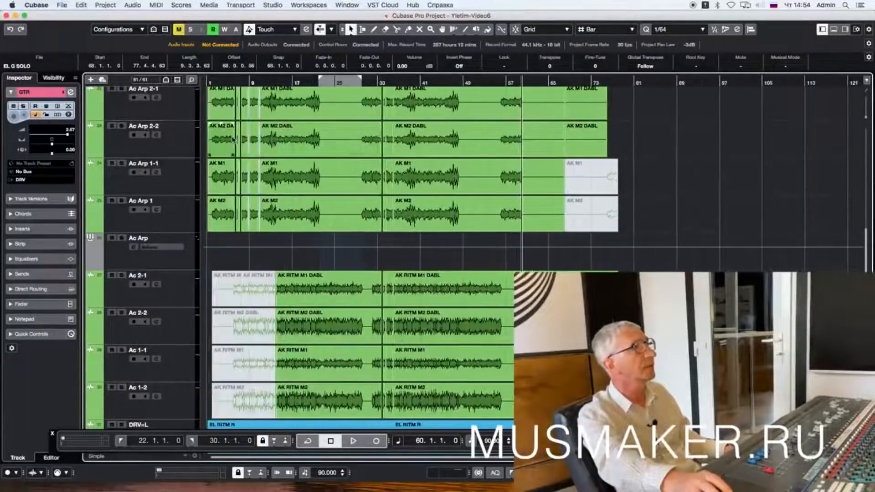
key("g")
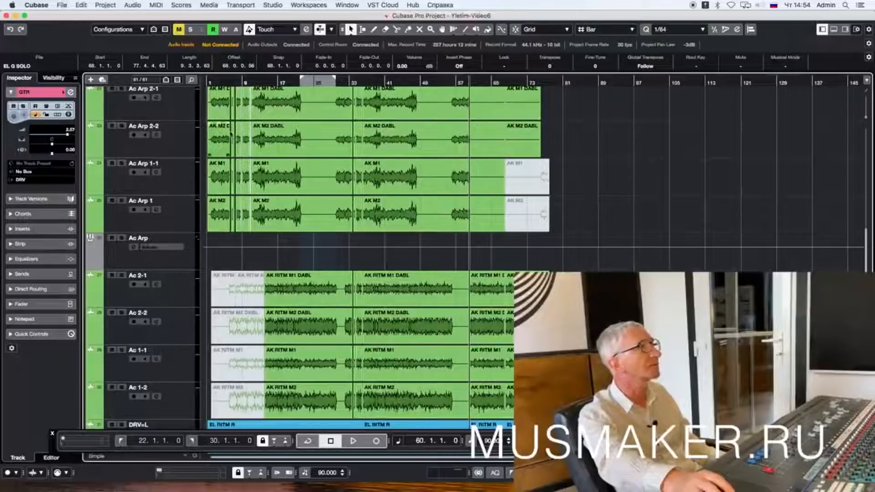
left_click(264, 111)
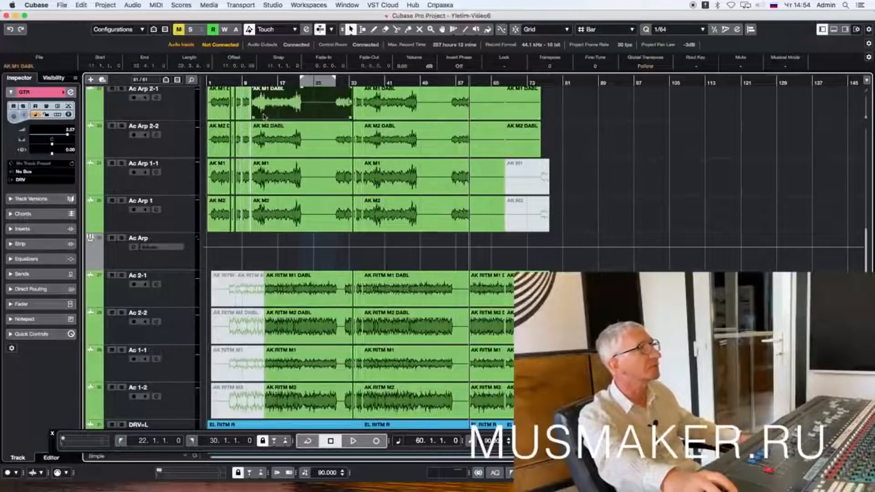
left_click(263, 141, "shift")
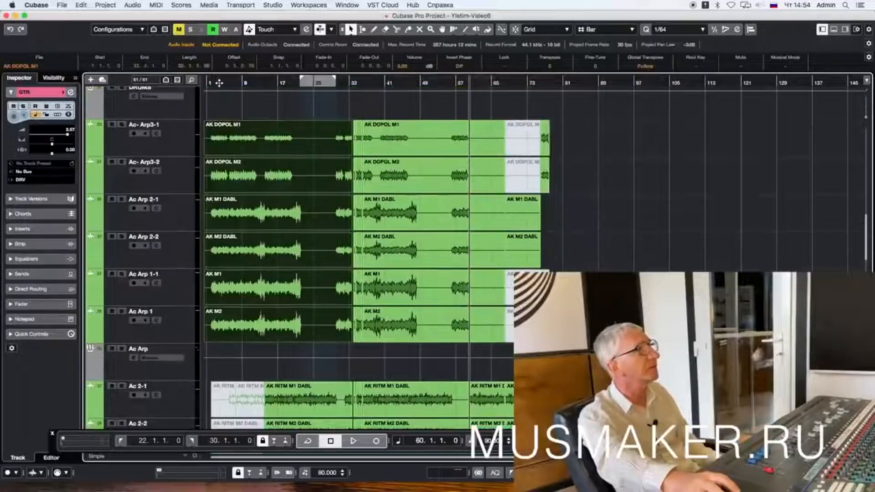
Step: Listen to the acoustic arpeggio intro between about bars 3 and 6, examining the short clips around the gaps
left_click(217, 85)
key("space")
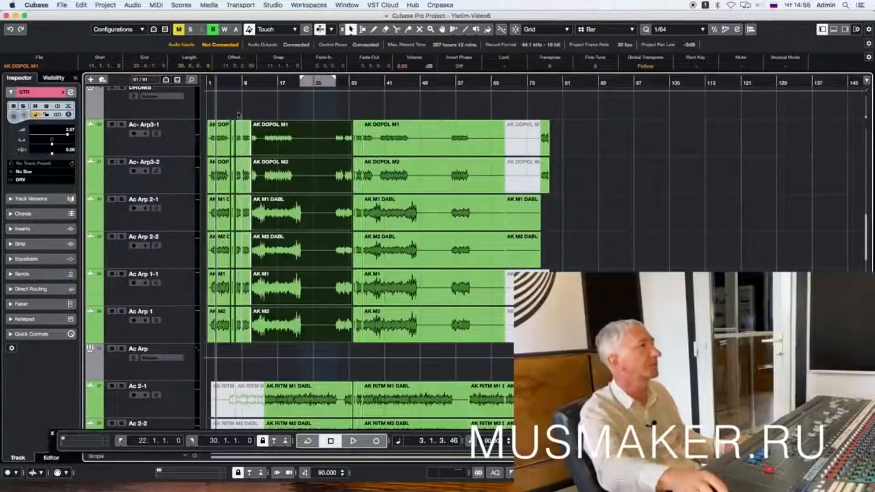
double_click(229, 83)
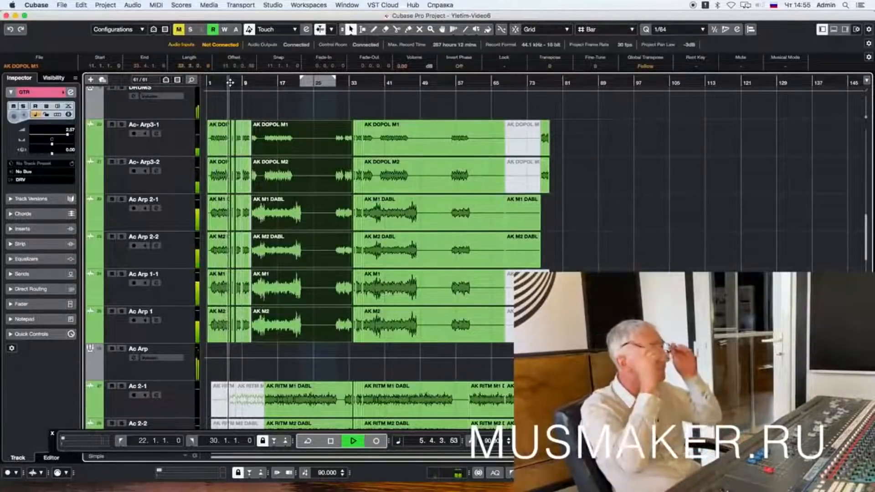
double_click(225, 83)
key("space")
key("h")
key("h")
key("h")
key("h")
key("h")
key("h")
key("h")
key("h")
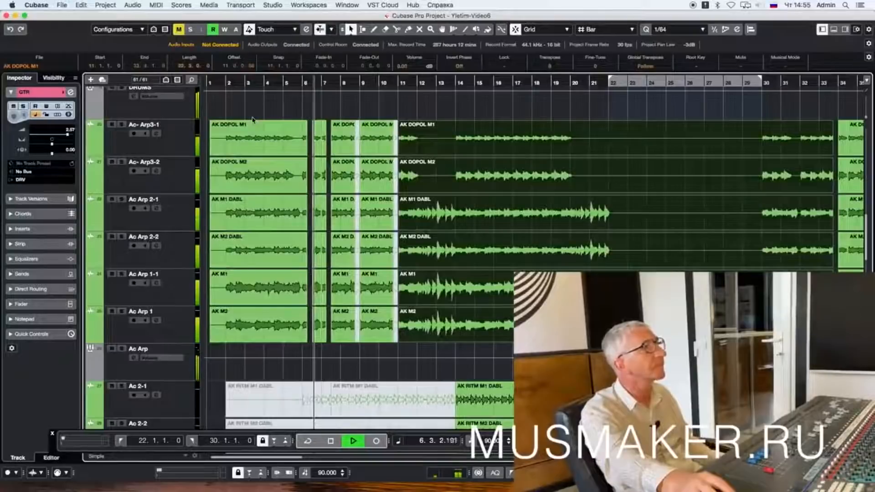
key("space")
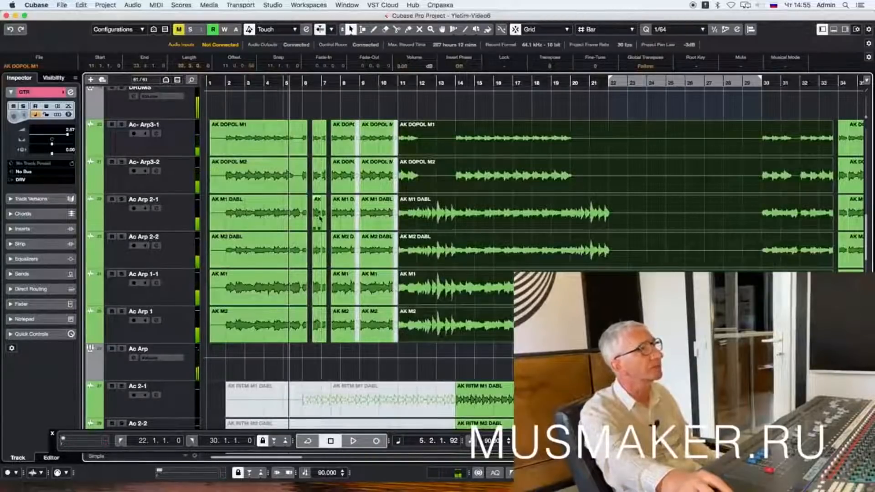
Step: Trim the GTR FX clip to end at 5.4.1.97 with a short fade-out and listen to it from about bar 4
left_click(306, 85)
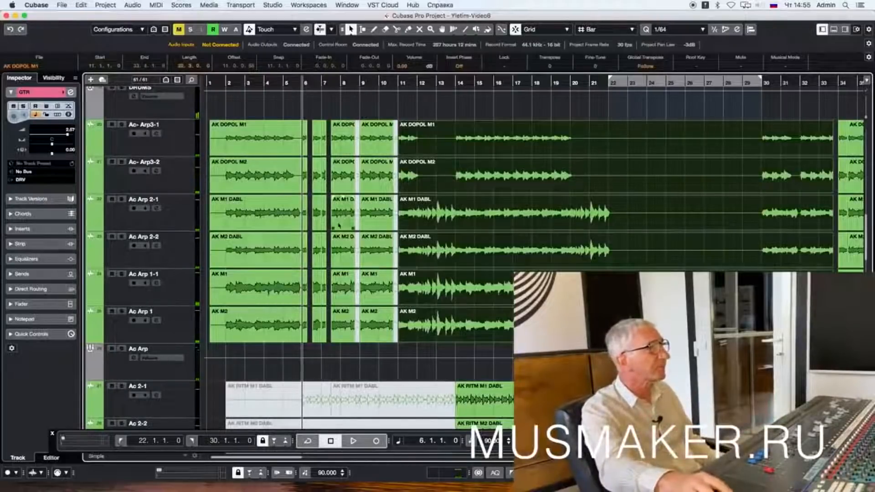
scroll(340, 222, "down", 3)
scroll(339, 222, "down", 15)
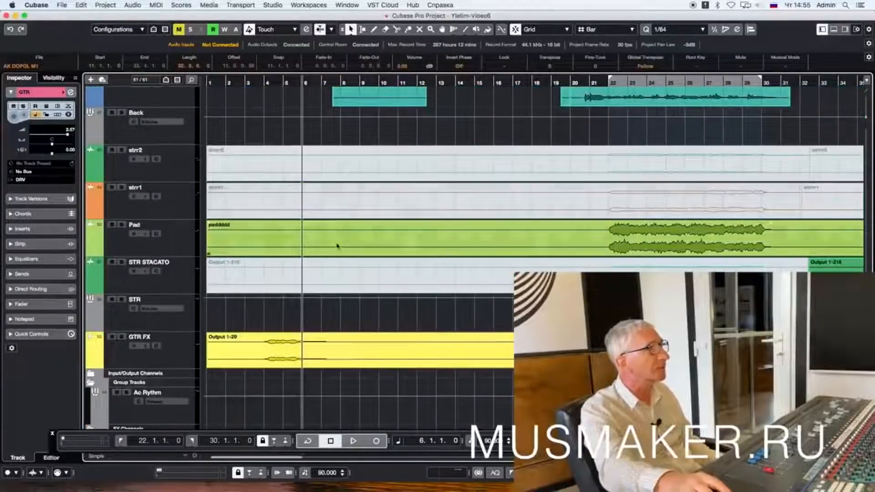
left_click(292, 358)
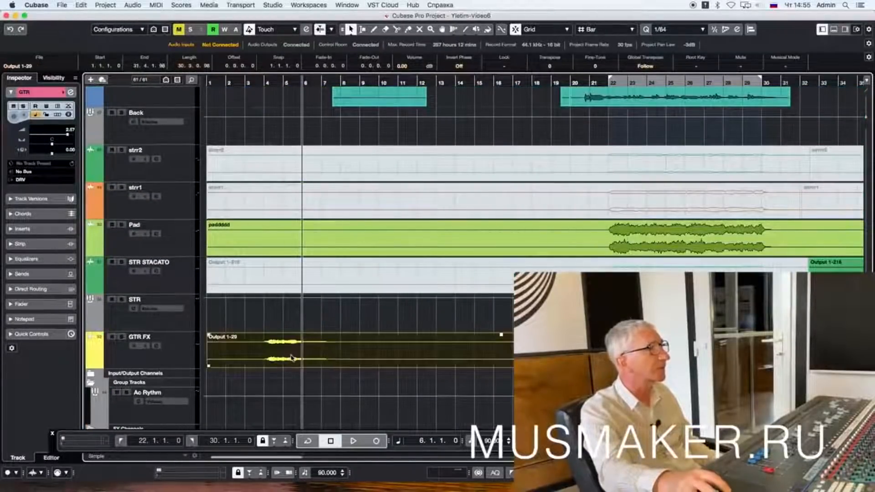
key("space")
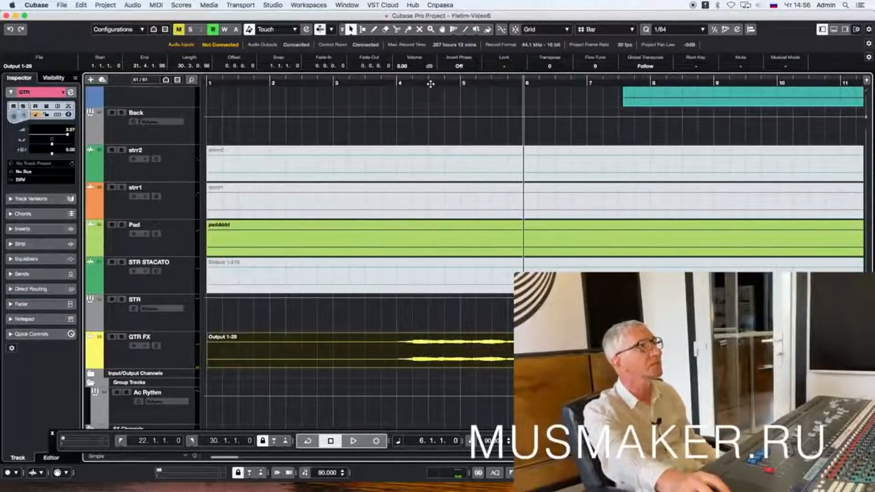
left_click(429, 84)
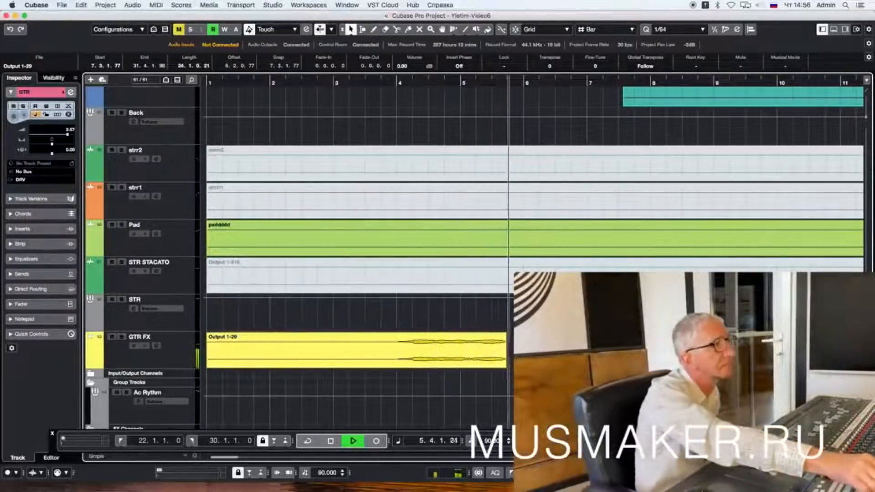
key("space")
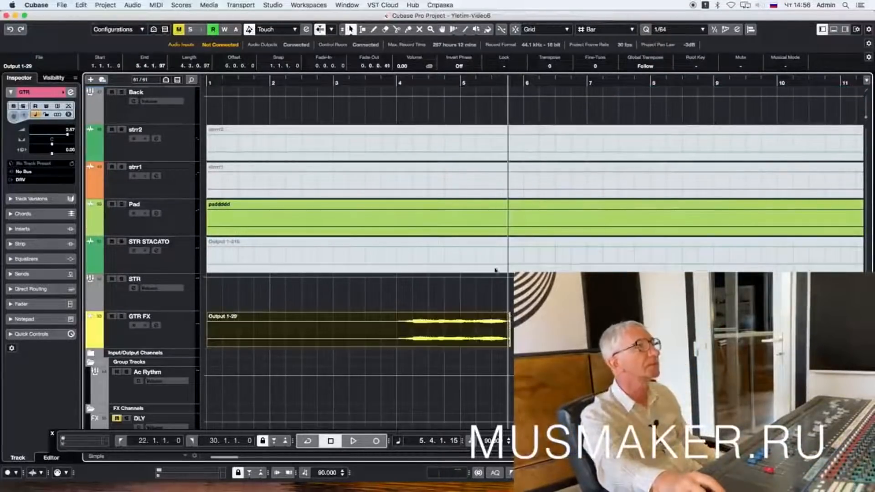
left_click(432, 82)
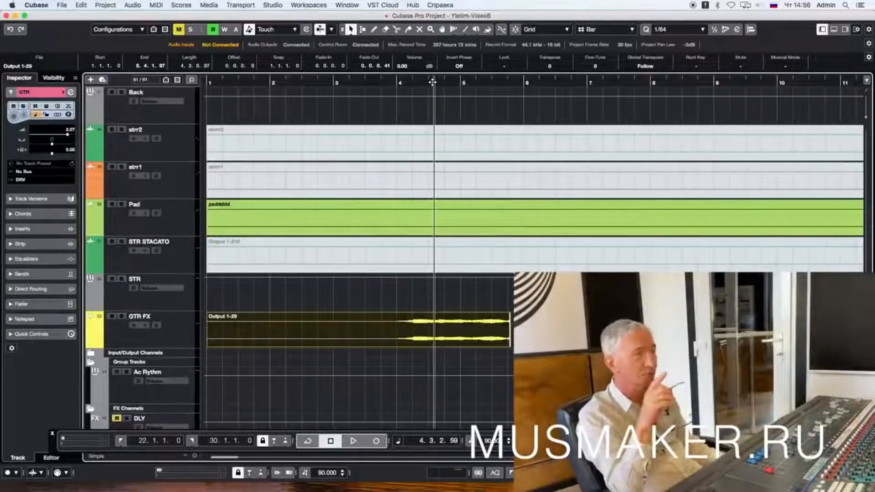
key("space")
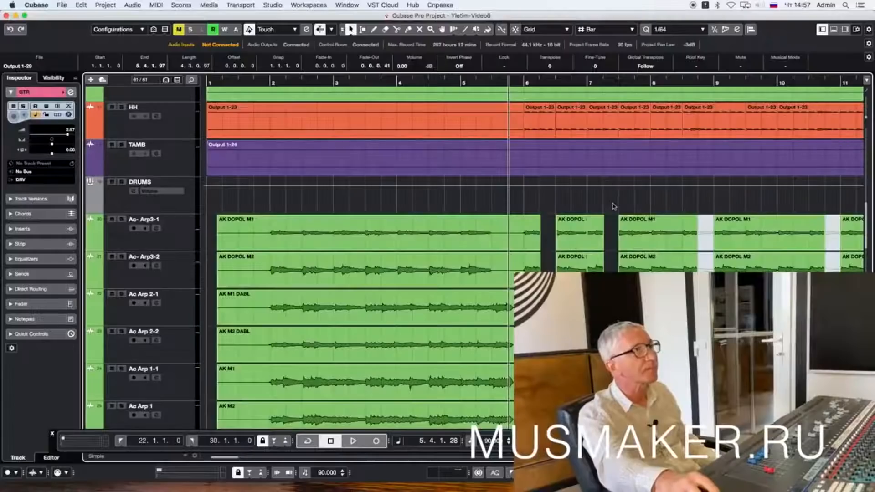
Step: Extend the arpeggio clips starting midway through bar 7 back to 6.1.1.114 on all six Ac Arp tracks, and play the intro
left_click_drag(611, 204, 528, 272)
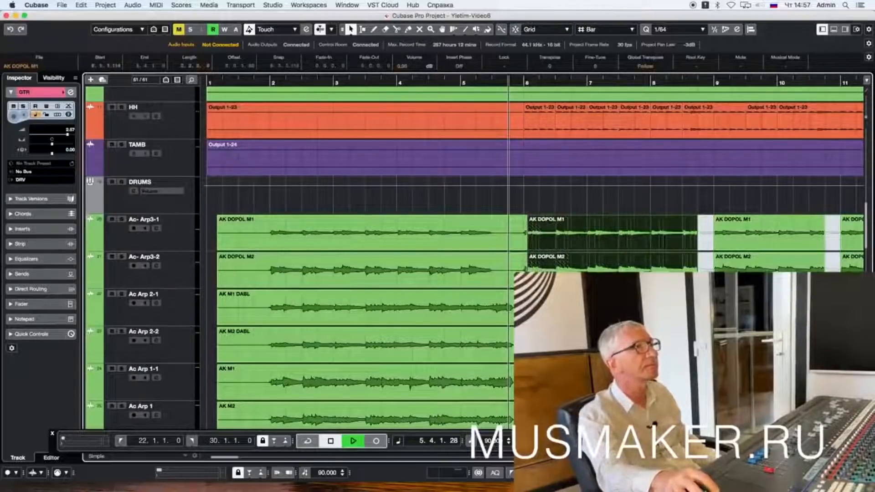
key("space")
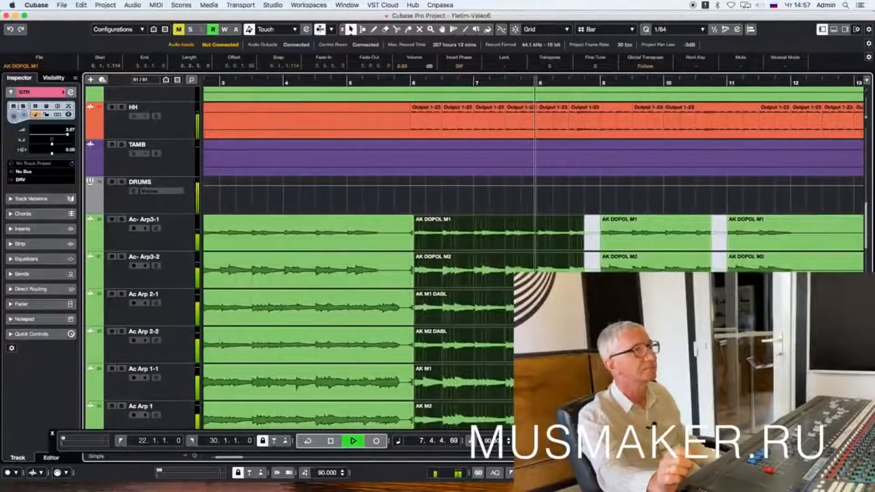
Step: Undo the extension of the six arpeggio clips back to 6.1.1.114 and listen to the passage through about bar 12
key("space")
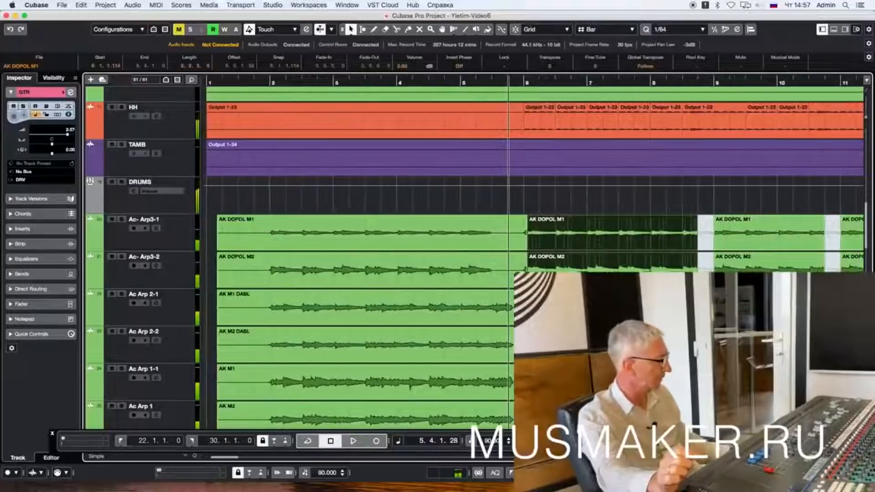
key("super+z")
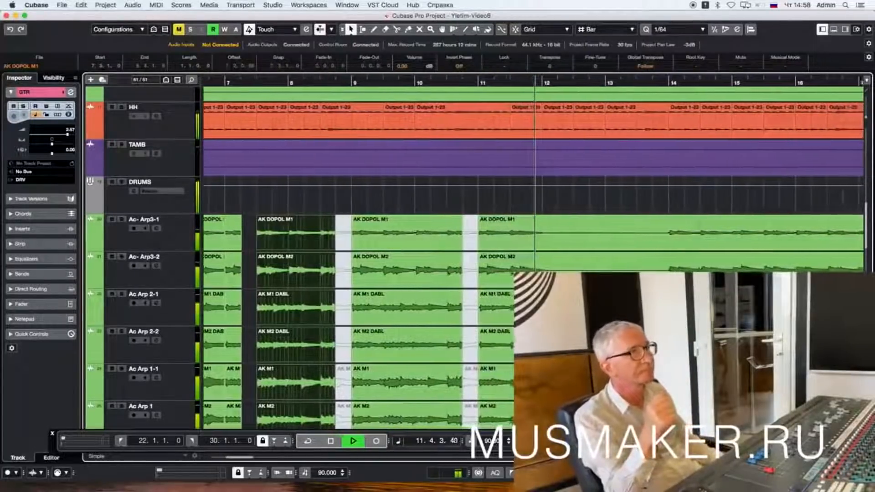
key("g")
key("g")
key("g")
key("g")
key("g")
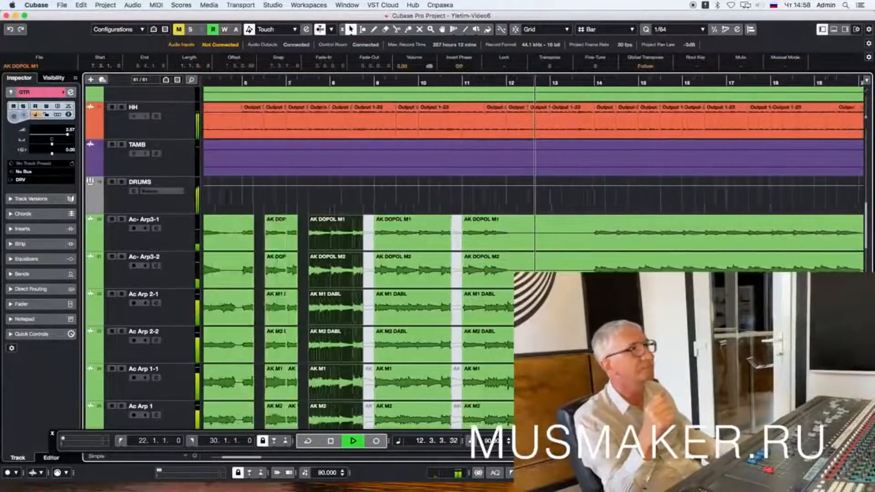
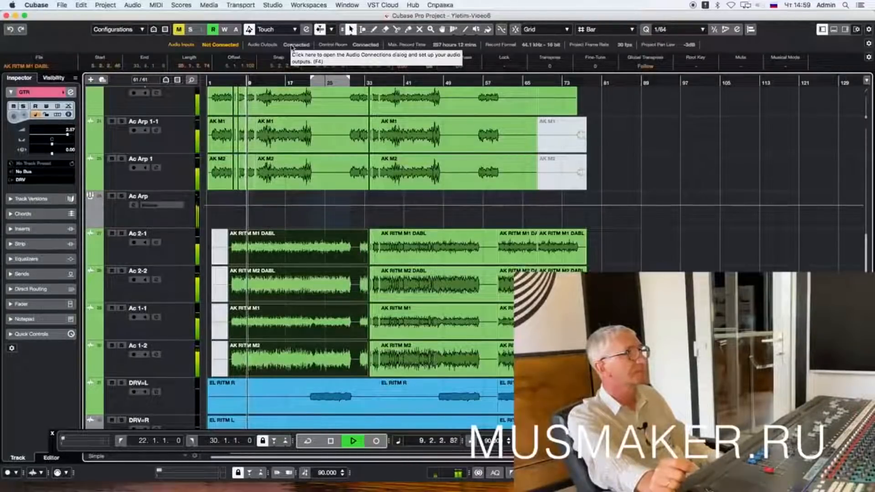
Step: Undo the extension of the AK RITM clips towards the song's beginning on the acoustic rhythm tracks and listen to the passage
key("space")
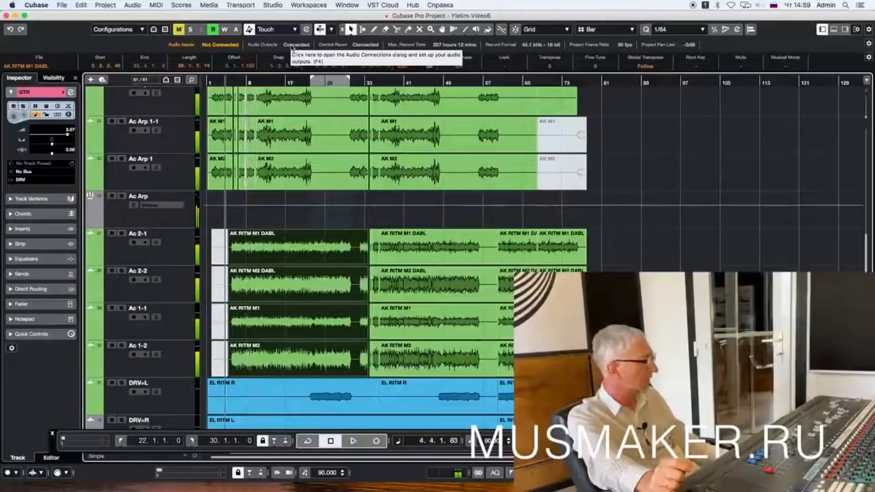
key("super+z")
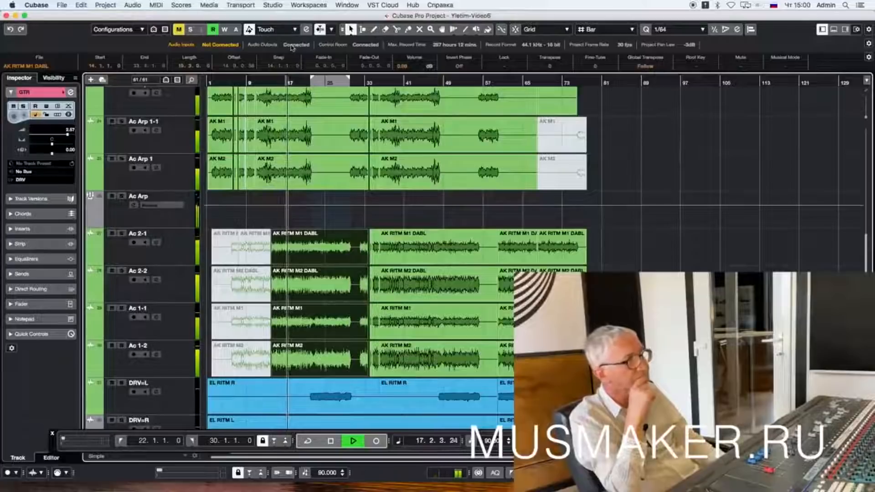
key("space")
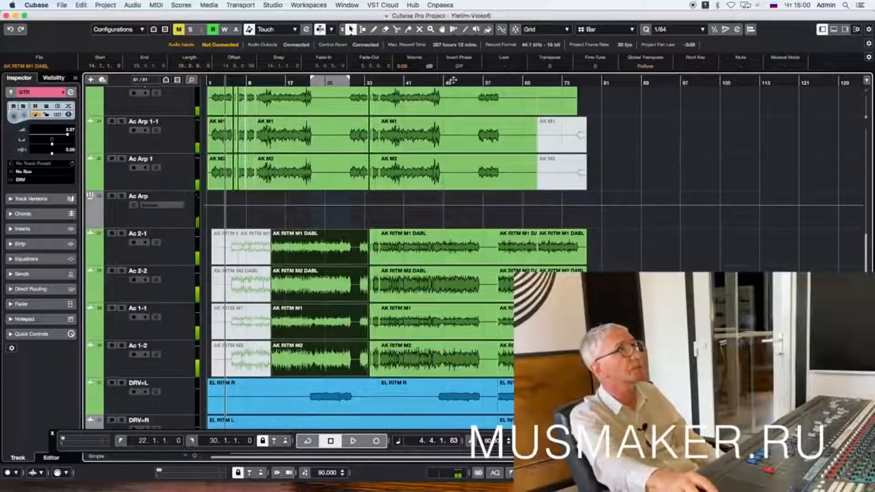
Step: Play the song from about bar 55 to bar 62 and examine the acoustic arpeggio and rhythm clips there
left_click(475, 86)
key("space")
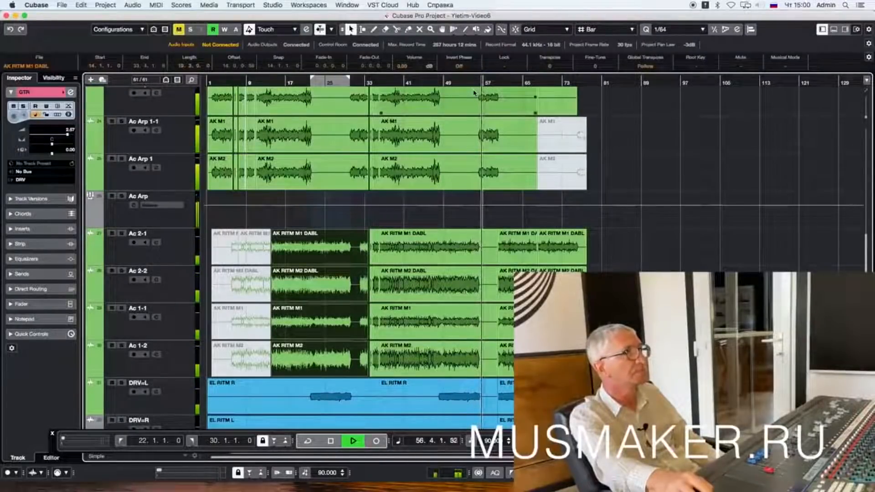
scroll(473, 93, "up", 5)
scroll(473, 93, "up", 1)
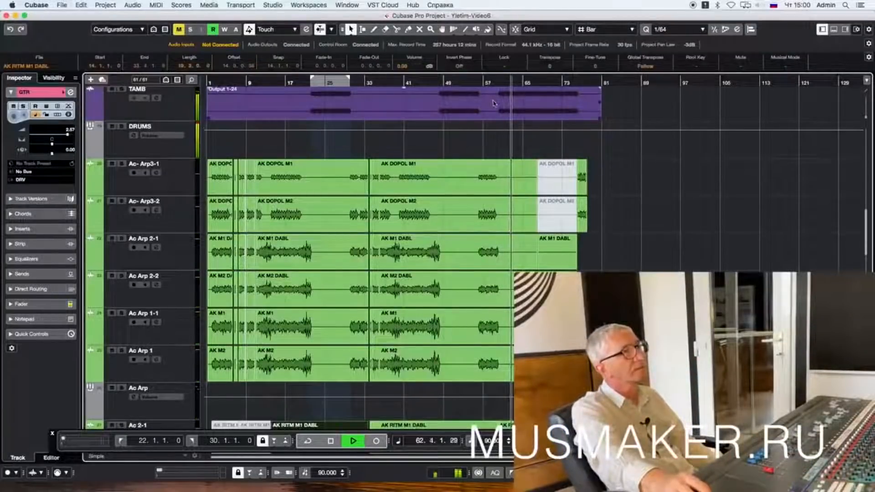
key("space")
scroll(507, 113, "down", 5)
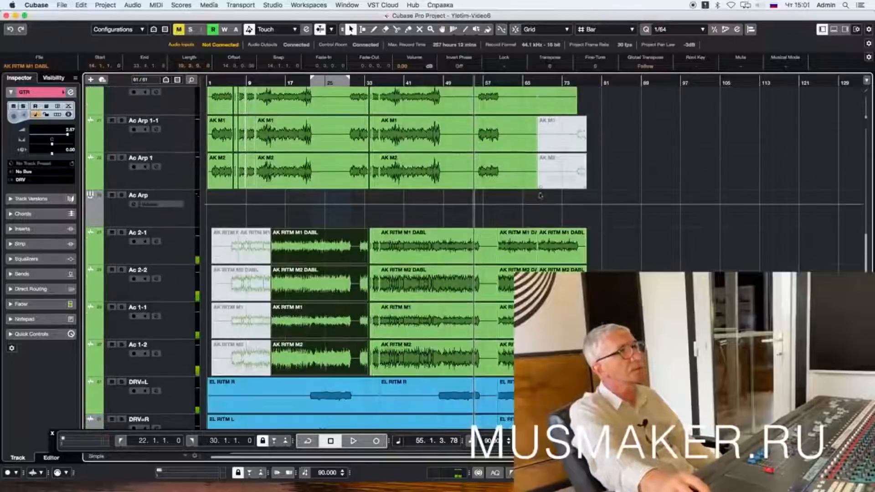
scroll(529, 222, "up", 3)
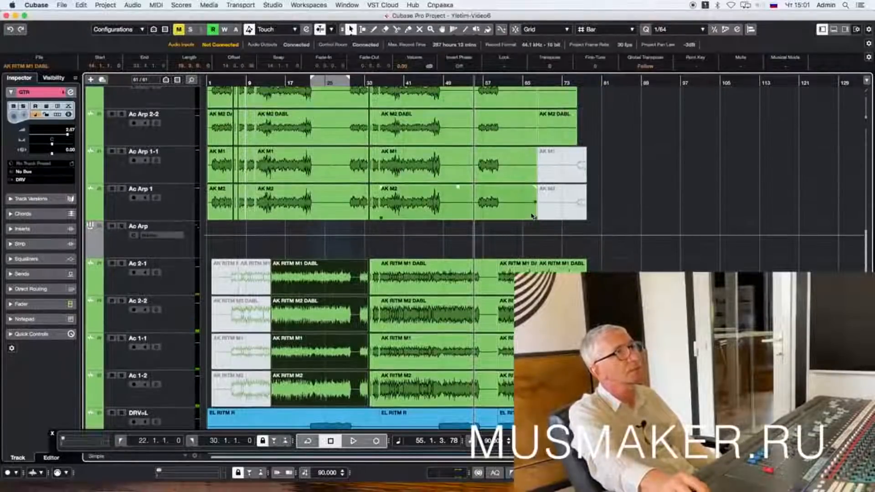
scroll(531, 215, "up", 2)
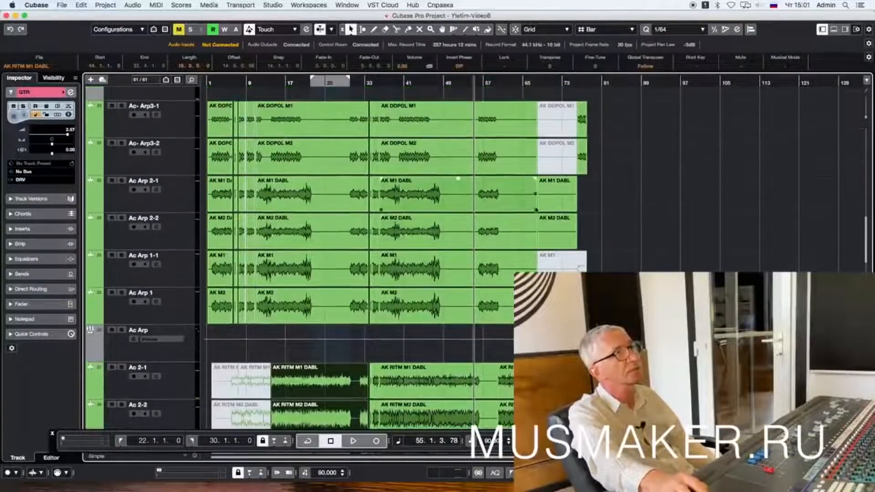
Step: Listen to the song's ending from bar 75 and examine which guitar and vocal clips run to the end
left_click(572, 81)
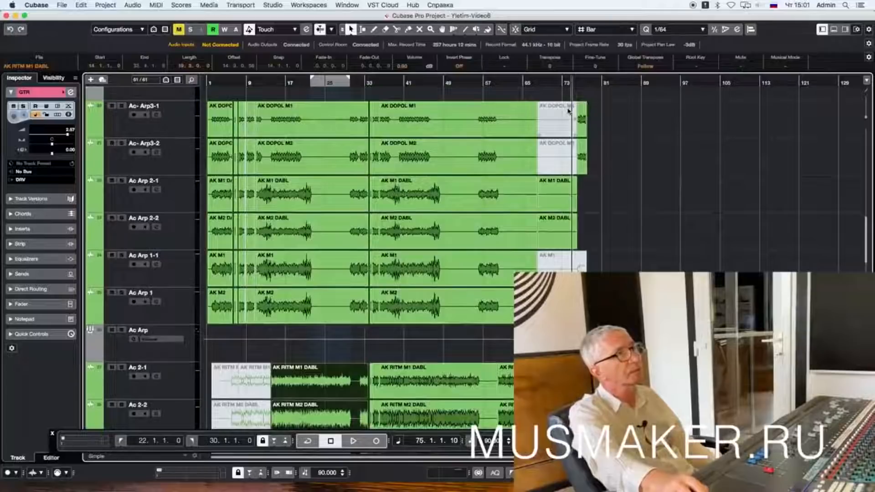
key("space")
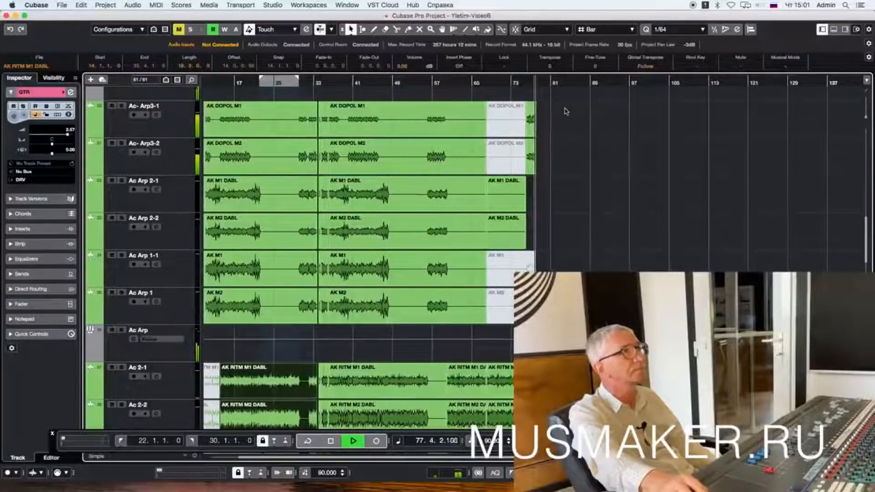
key("space")
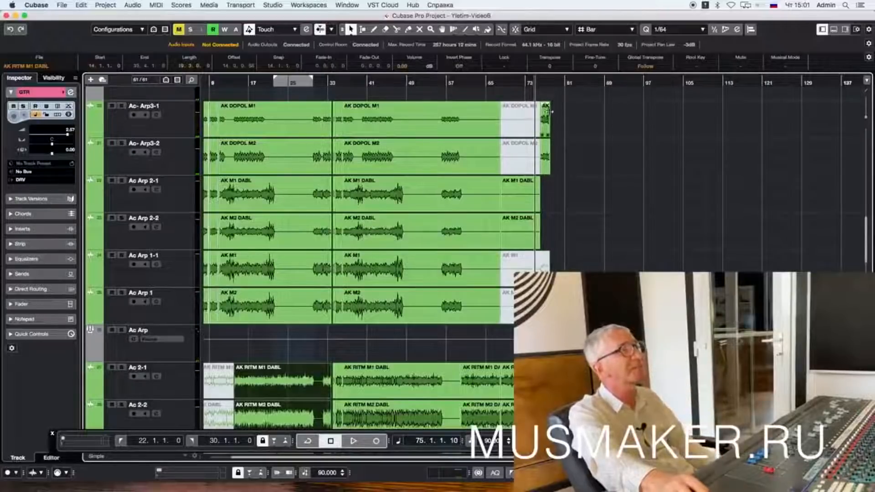
scroll(552, 112, "up", 5)
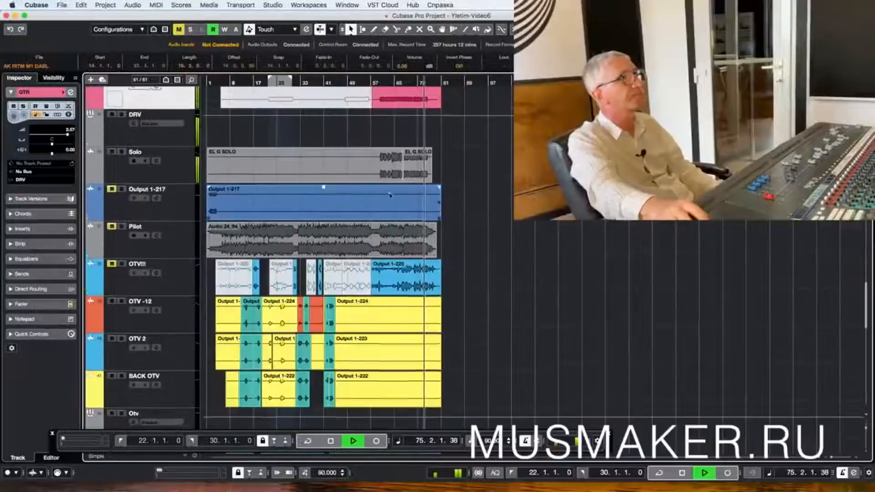
scroll(390, 195, "up", 10)
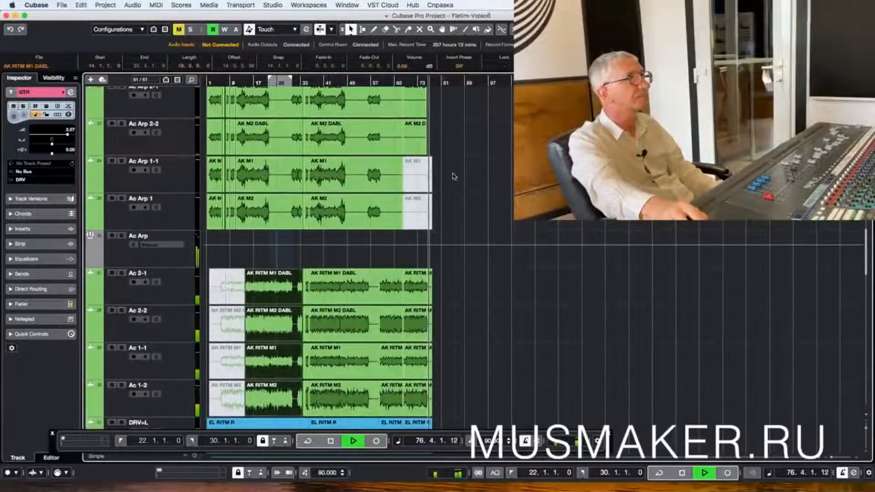
scroll(453, 176, "up", 2)
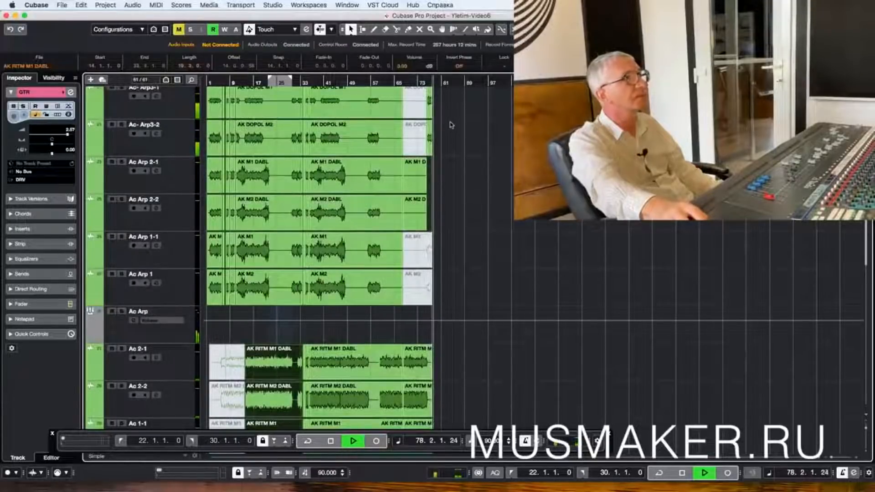
key("space")
Step: Select the closing clips at bar 76 on Ac- Arp3-1 and Ac- Arp3-2, inspect them closely and listen to the ending
left_click_drag(446, 104, 427, 146)
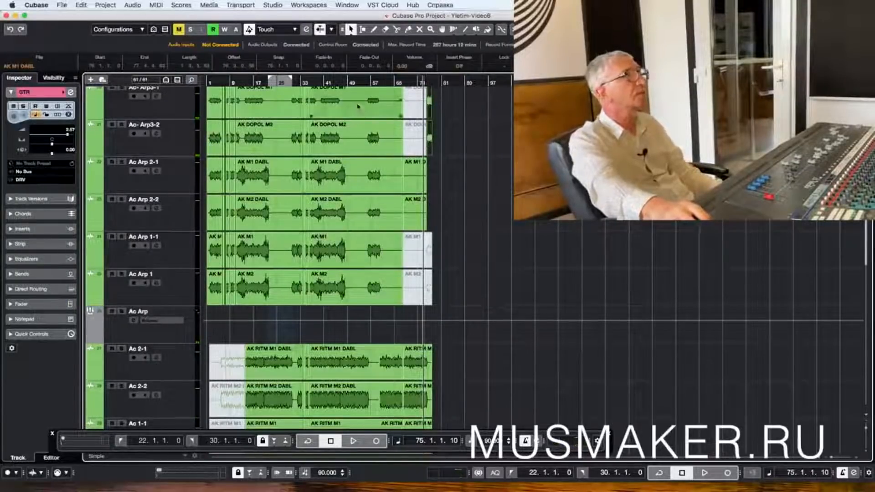
key("h")
key("h")
key("h")
key("h")
key("h")
key("h")
key("h")
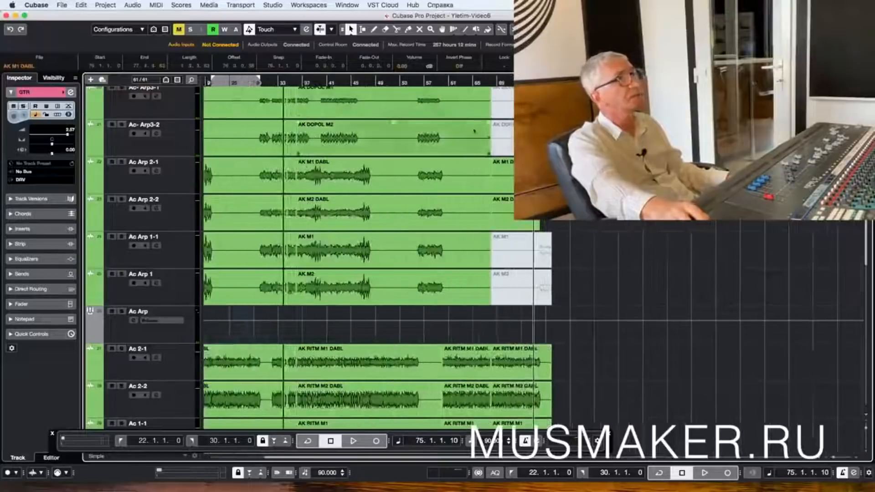
key("h")
key("h")
key("h")
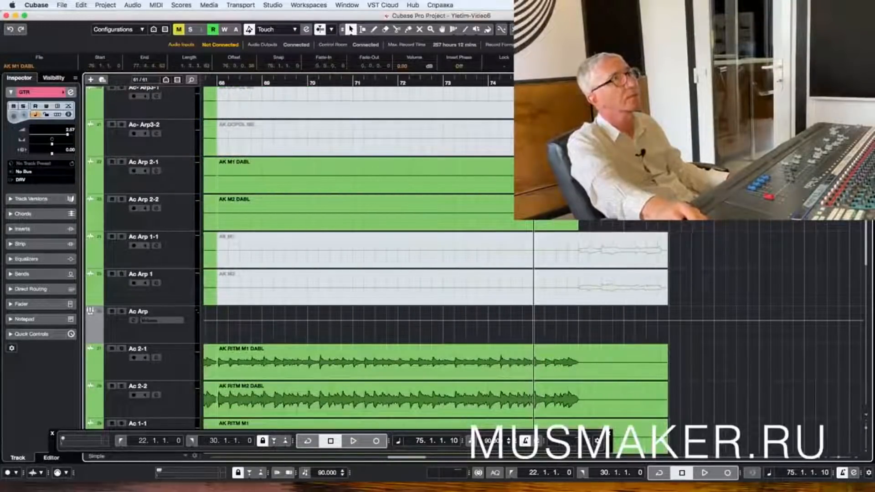
left_click(167, 114)
left_click(169, 147)
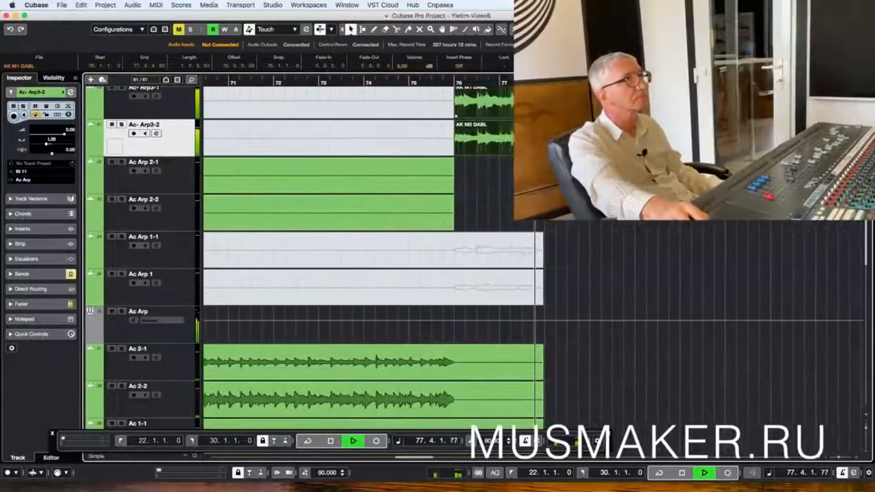
left_click(497, 81)
key("space")
Step: Trim the GTR FX clip at bar 76 to end at 77.4.2.74 with a 0.0.0.97 fade-out, and listen to the ending
scroll(522, 114, "down", 10)
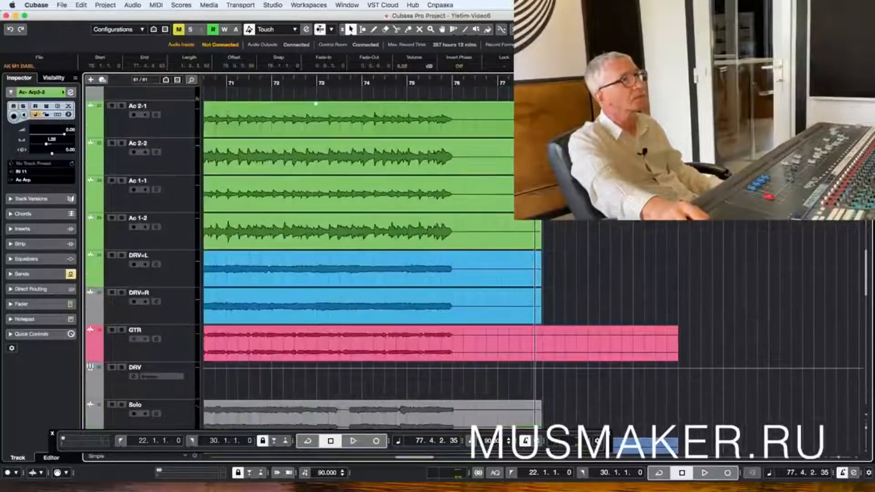
scroll(365, 255, "down", 12)
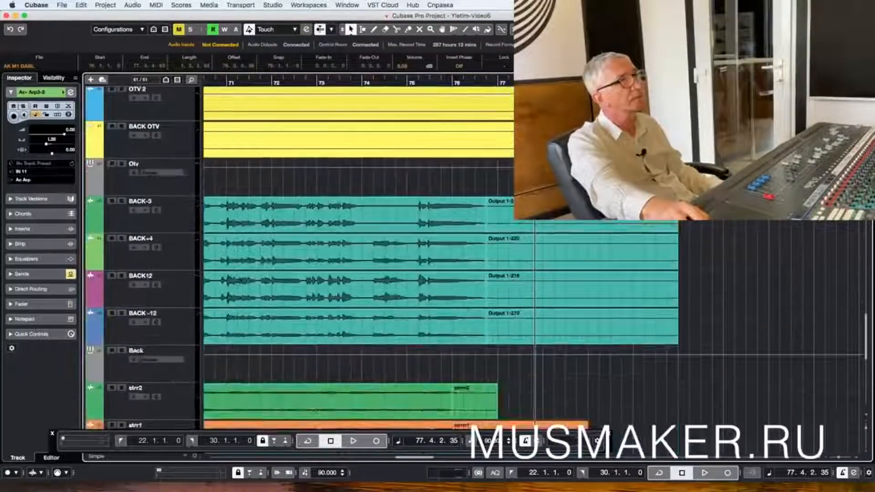
scroll(364, 255, "down", 8)
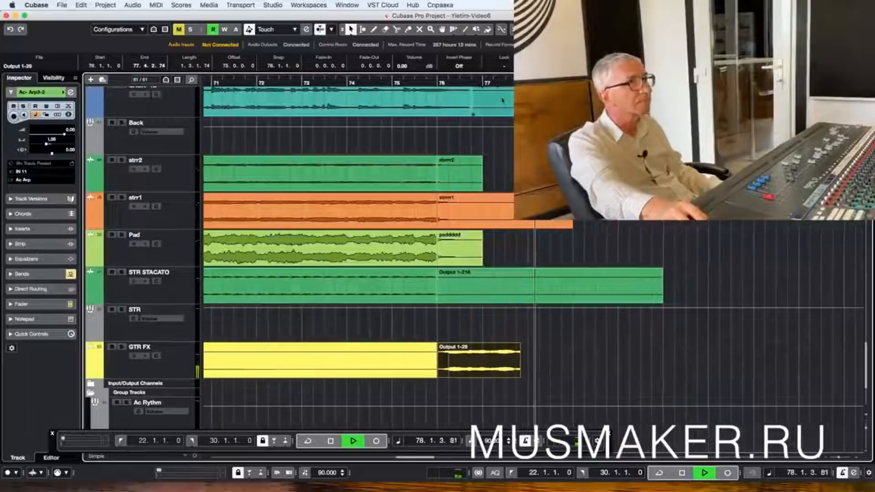
key("space")
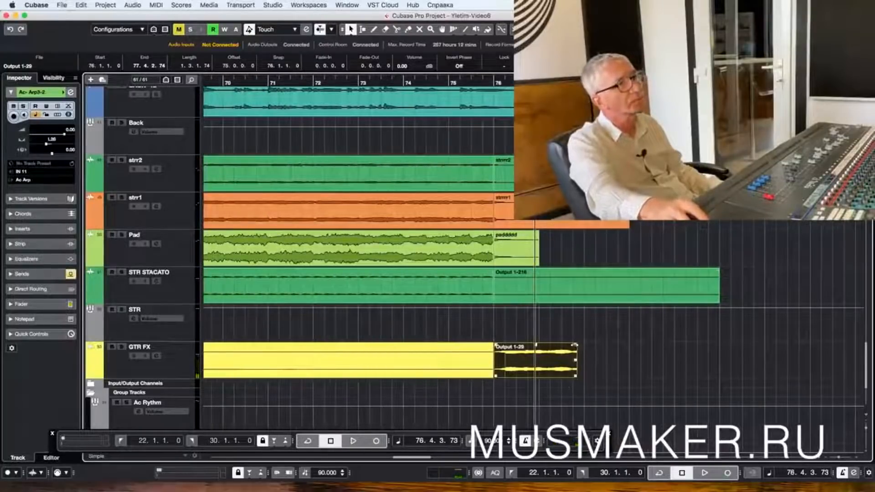
key("space")
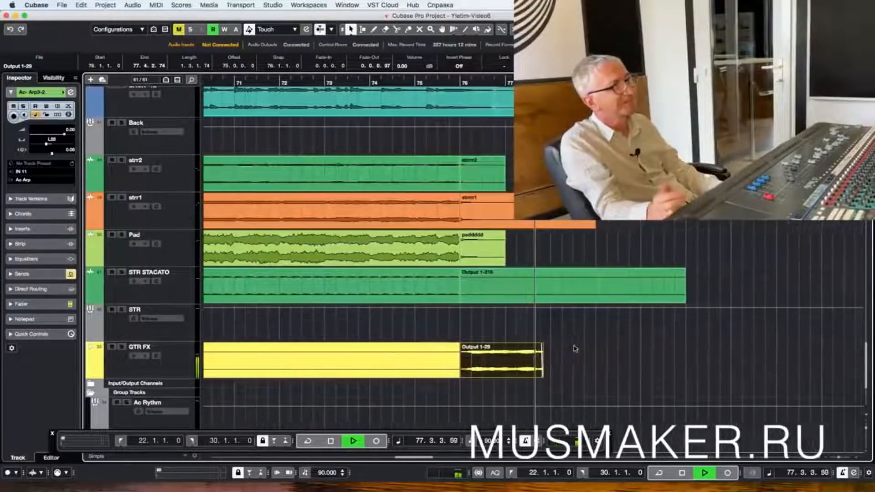
key("space")
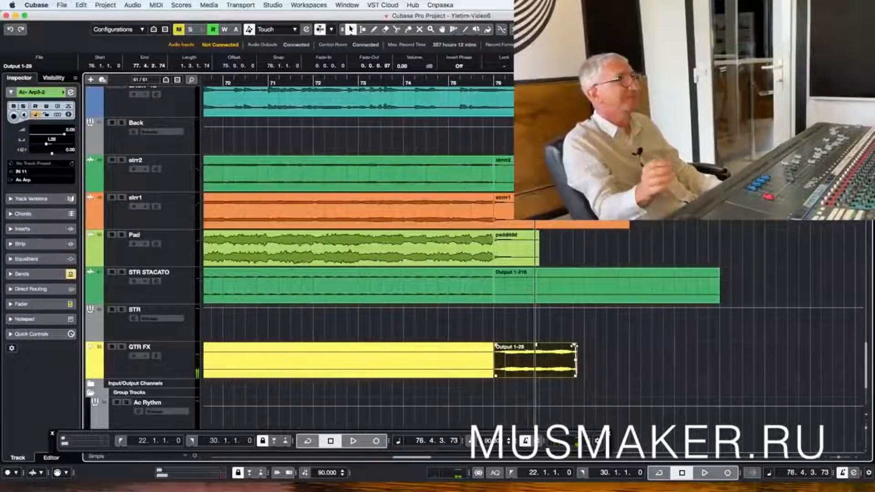
Step: Examine the whole arrangement from drums to vocals and listen to the section from about bar 57 to bar 60
key("g")
key("g")
key("g")
key("g")
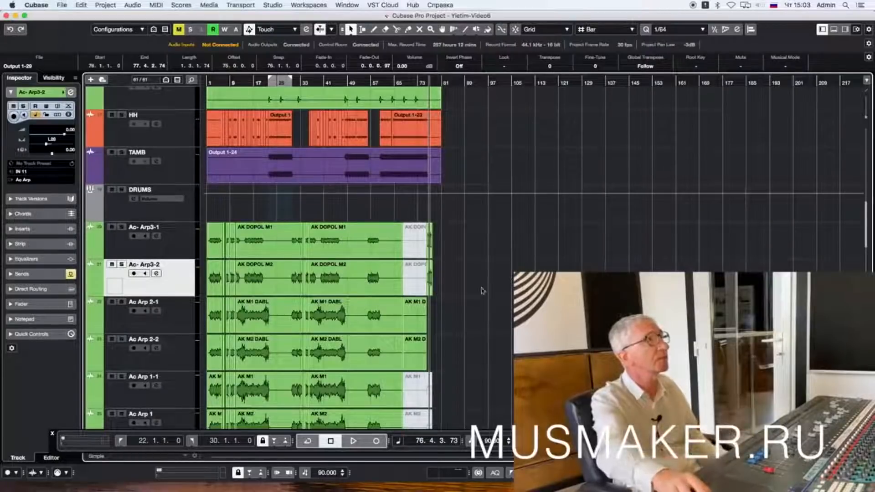
scroll(475, 302, "up", 5)
scroll(476, 302, "down", 10)
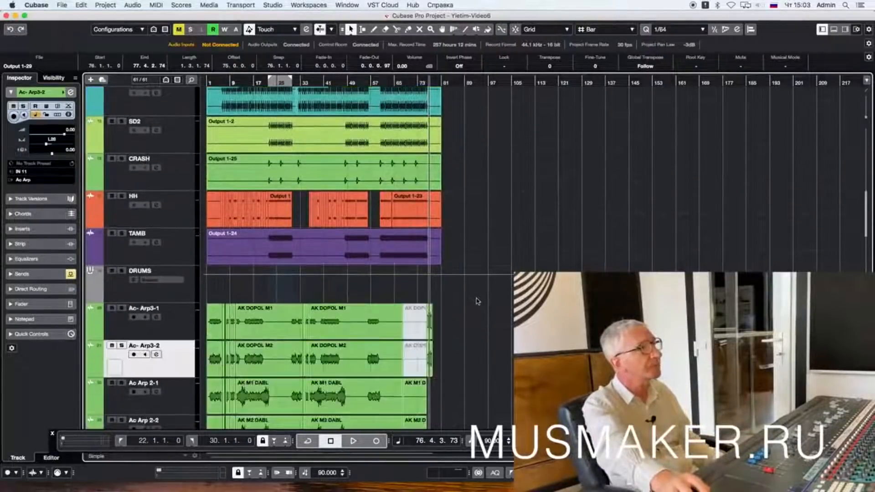
scroll(477, 300, "down", 10)
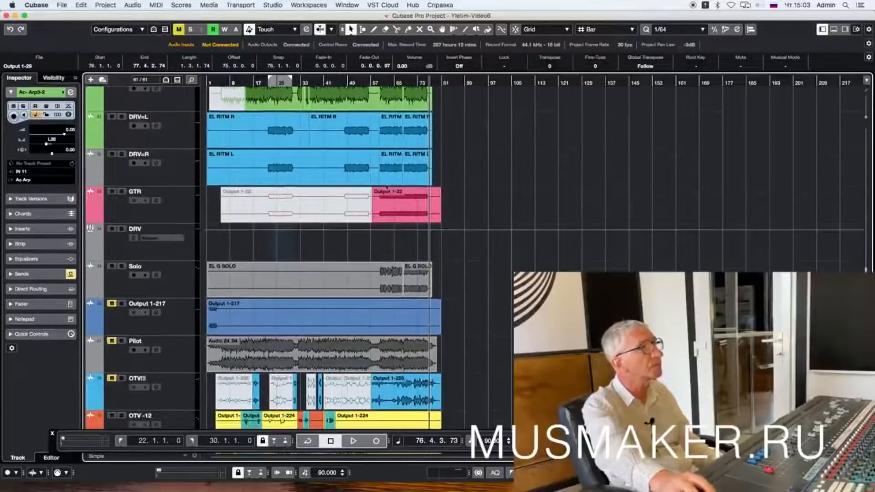
left_click_drag(370, 84, 374, 118)
key("space")
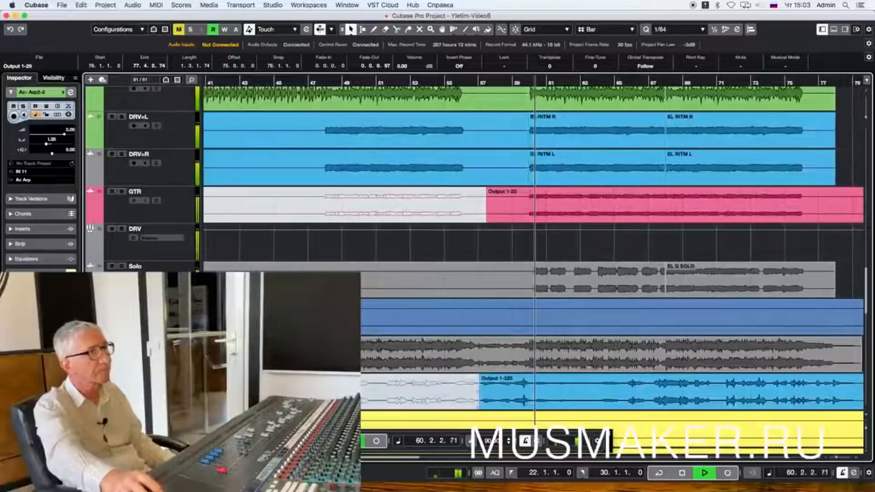
Step: Split the OTV!!! clip after its short opening part near bar 57 and trim the remainder to start at 60.1.2.119
key("space")
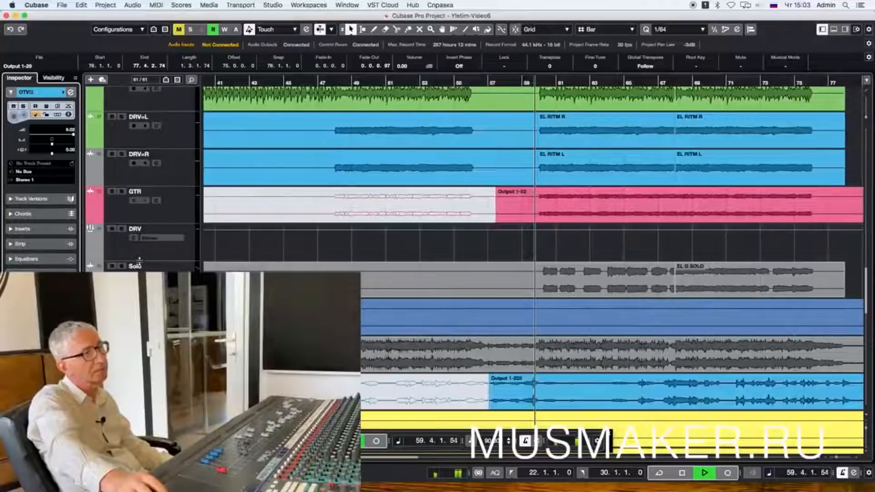
key("space")
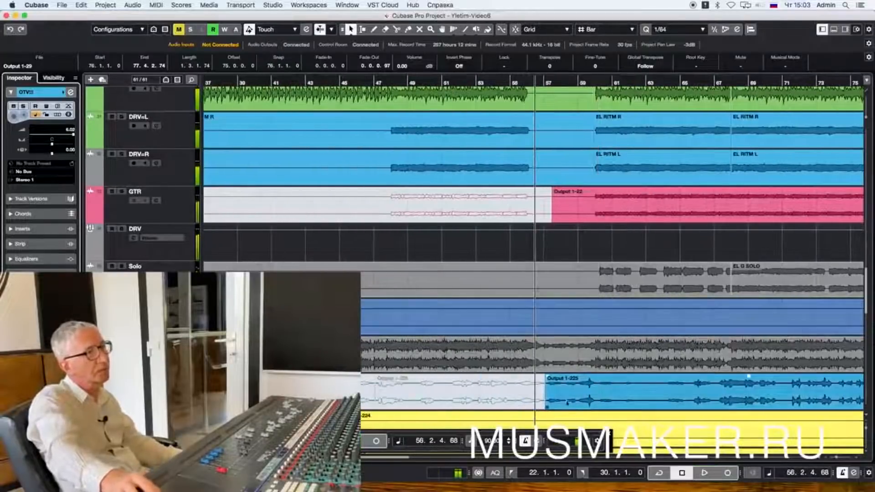
left_click_drag(563, 412, 598, 401)
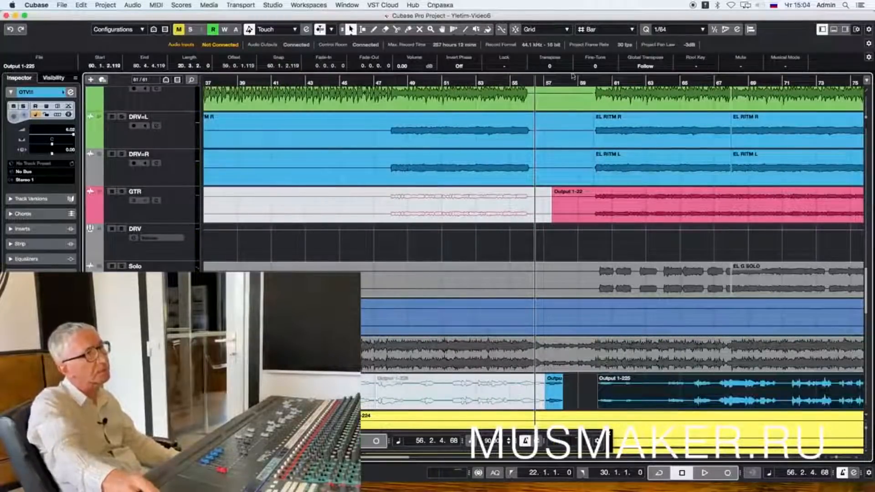
Step: Trim the start of the remaining OTV!!! clip to 67.1.3.23 and listen to its entry from 66.3.3.6
left_click(589, 85)
key("space")
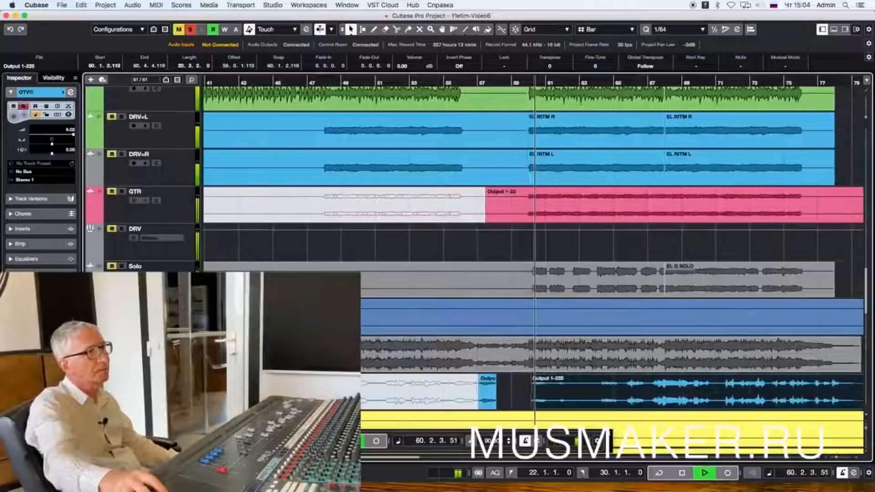
key("space")
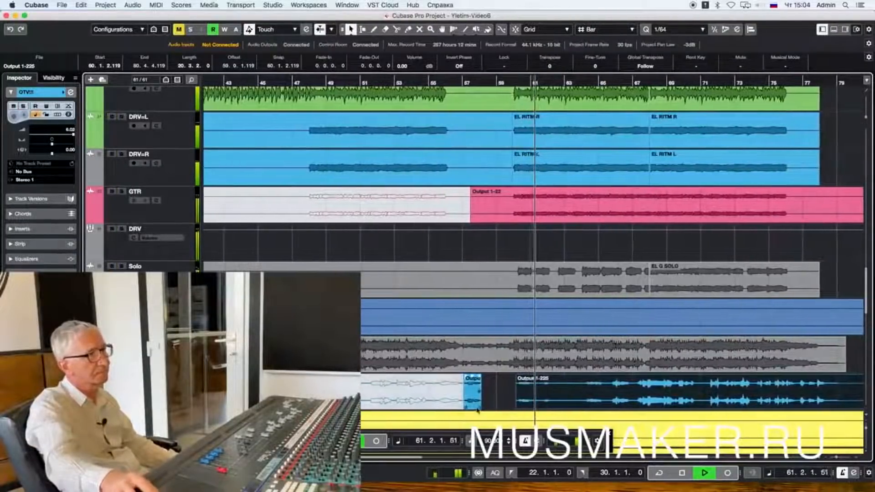
key("space")
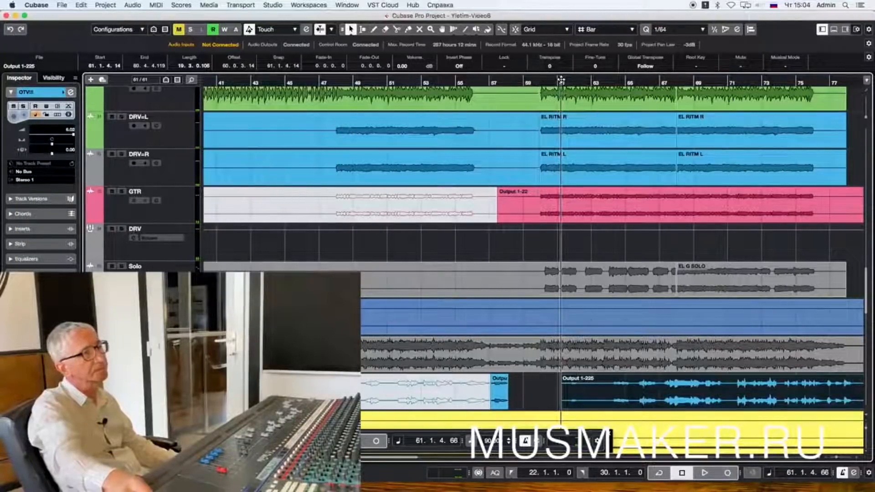
key("space")
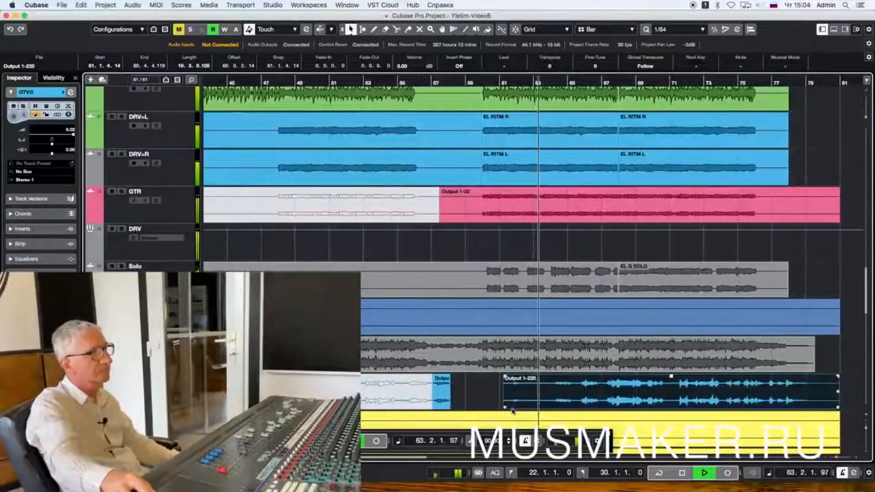
left_click_drag(506, 407, 543, 406)
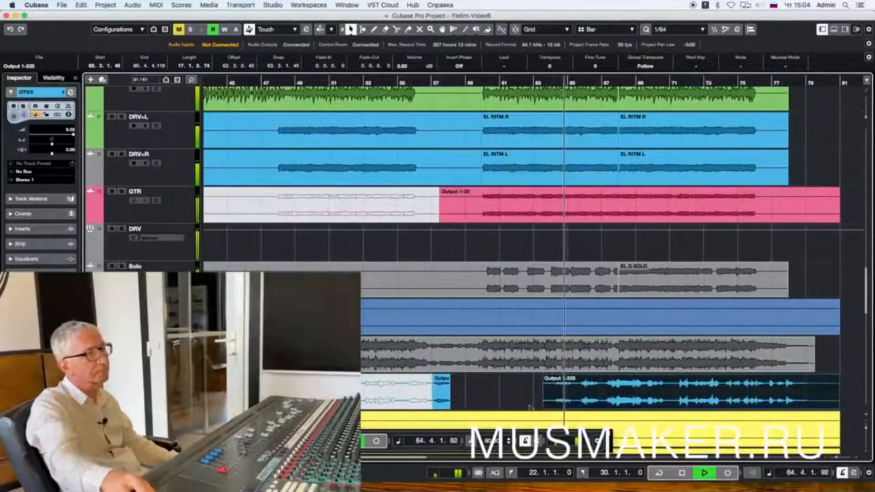
left_click_drag(545, 407, 576, 407)
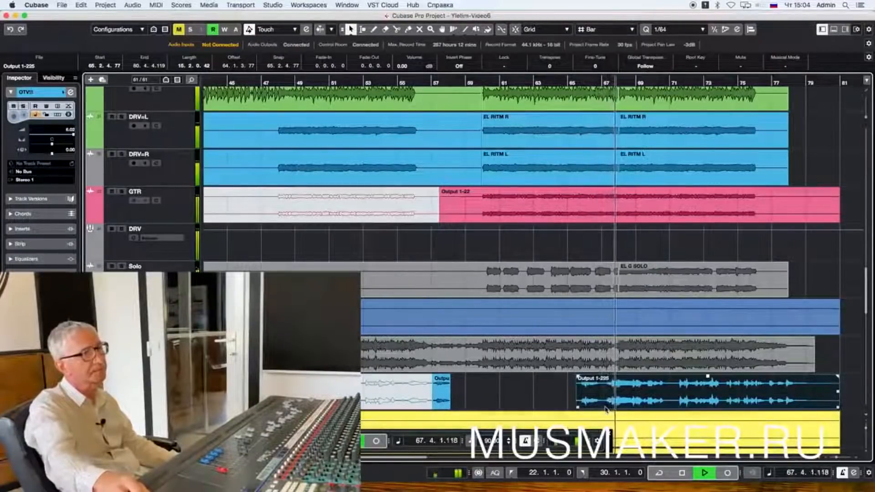
key("space")
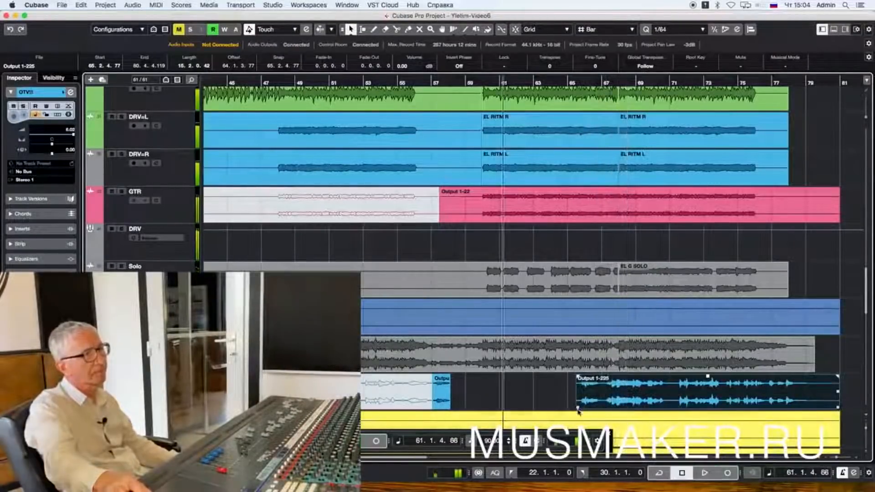
left_click_drag(577, 407, 605, 407)
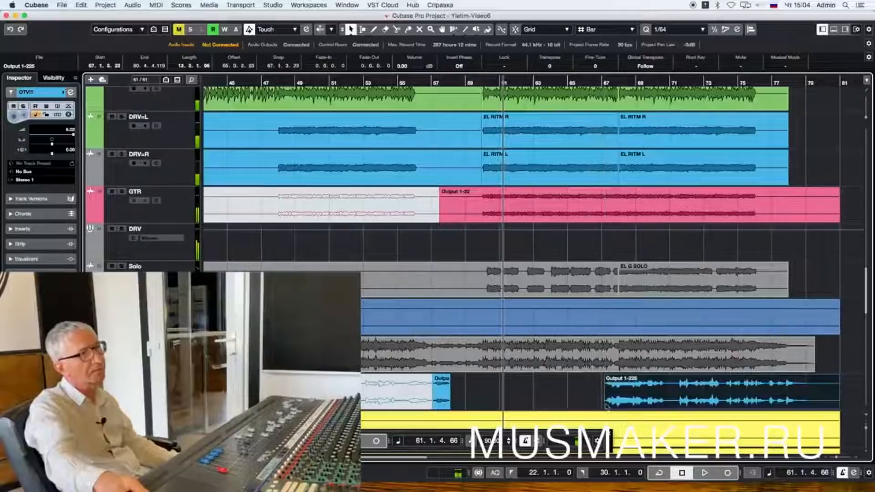
left_click(596, 82)
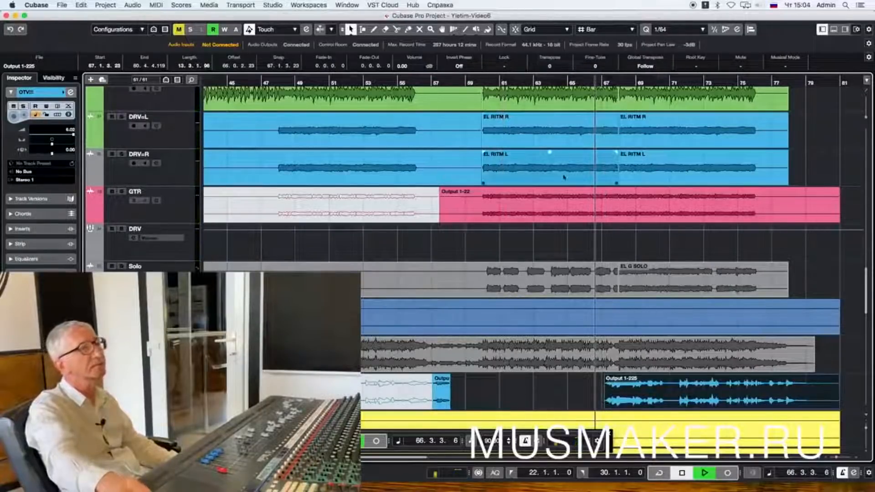
key("space")
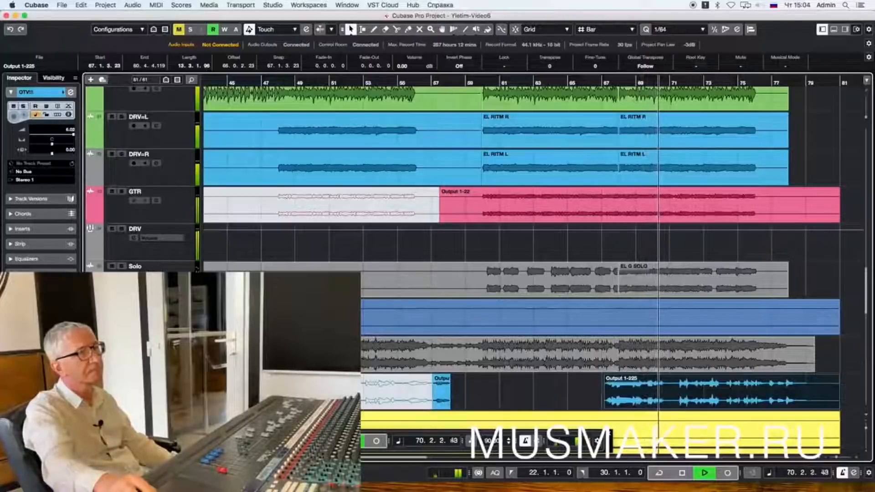
key("space")
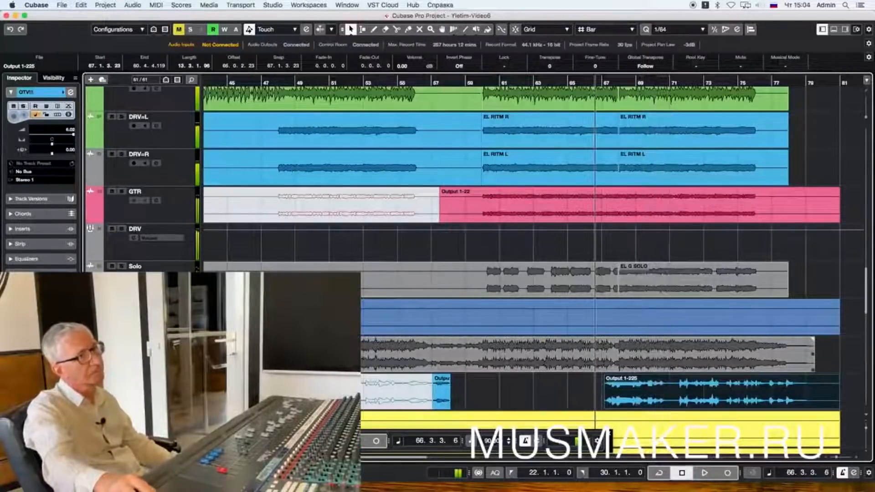
Step: Solo the OTV!!! track, listen from 66.3.3.6 and pan the track to L38
scroll(519, 182, "down", 2)
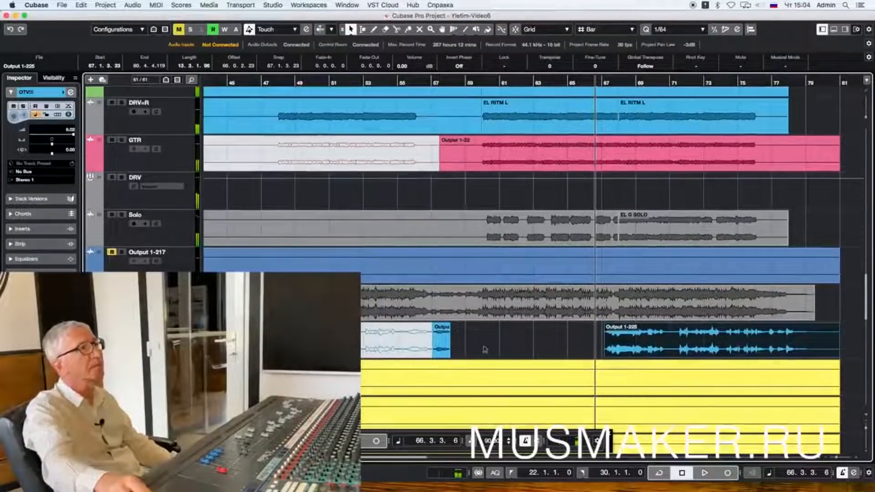
key("space")
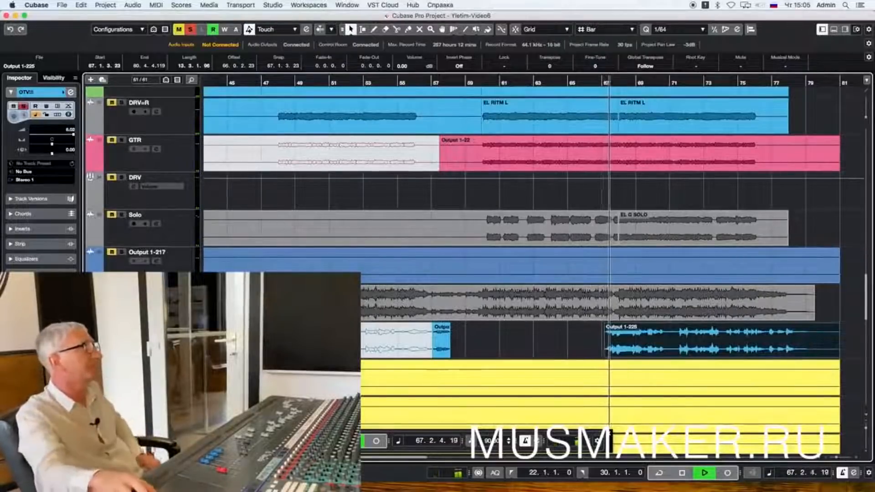
left_click_drag(51, 146, 44, 146)
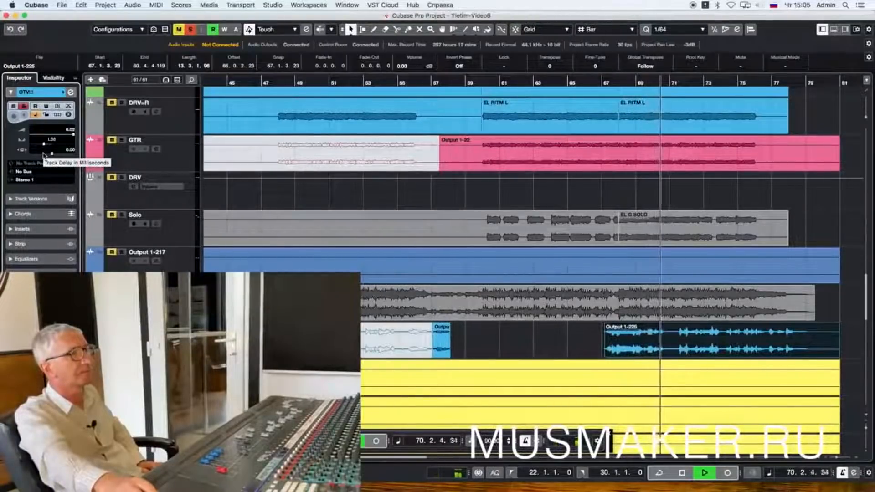
key("space")
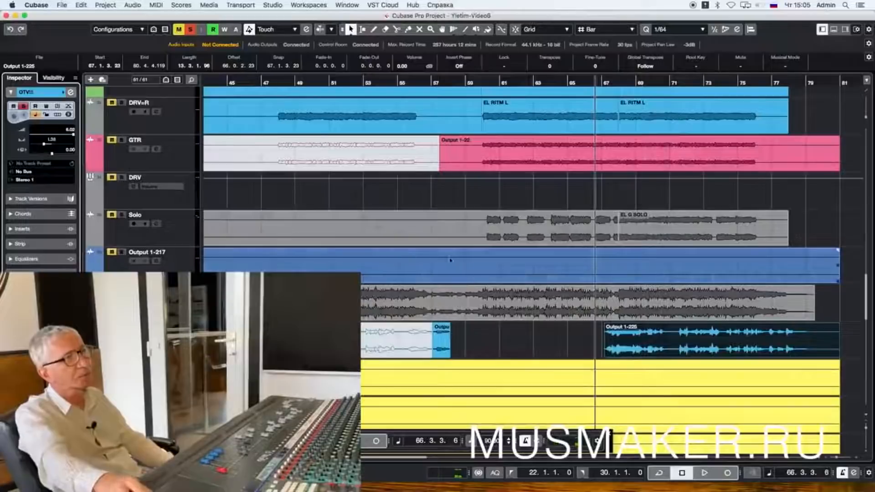
Step: Split the OTV!!! clip at 69.3.3.53 with a 0.1.0.85 fade-out, mute the part up to about bar 71, and listen onward from there
left_click(673, 352)
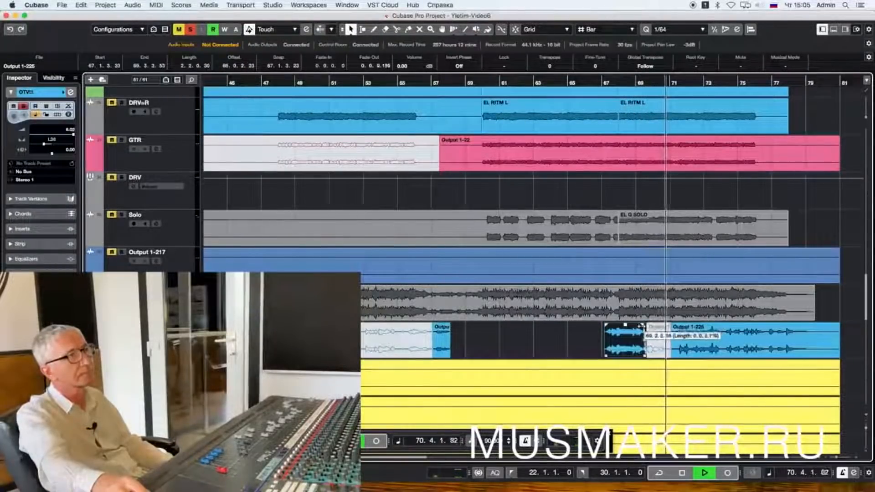
left_click(637, 337)
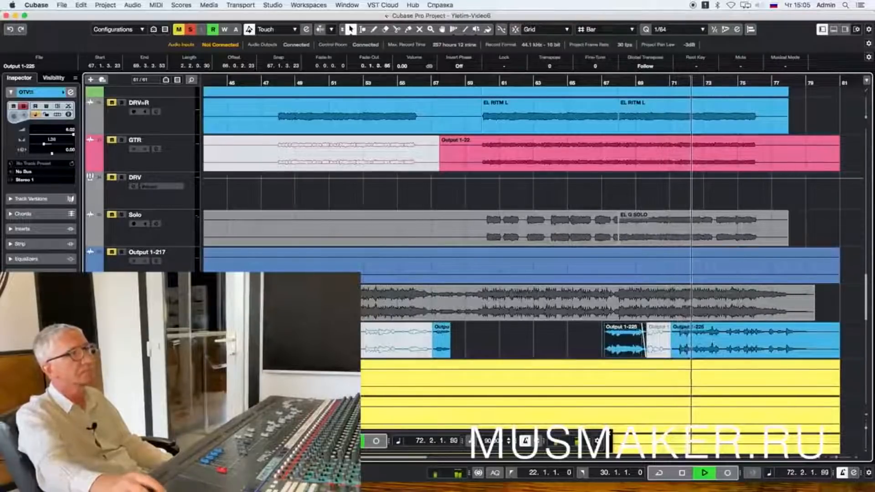
left_click(677, 84)
key("space")
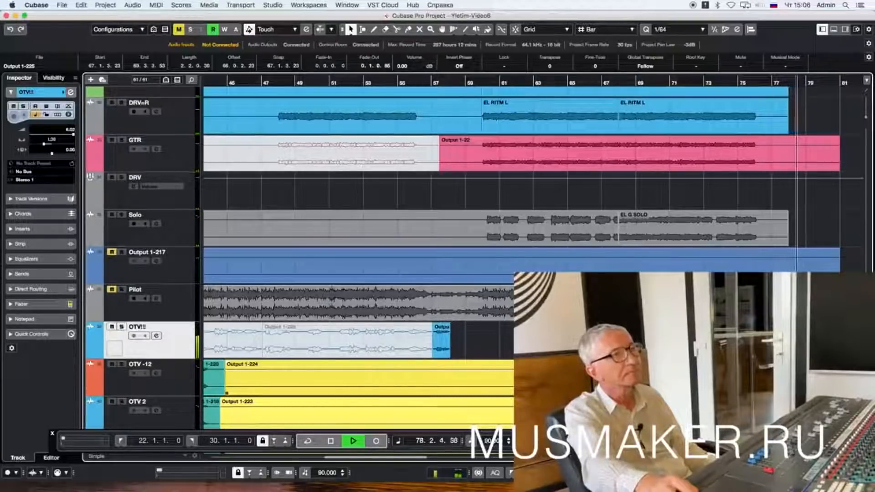
Step: Isolate the OTV!!! section from 71.1.2.17 to 76.3.4.112, mute it, and listen to the ending from about bar 75
key("space")
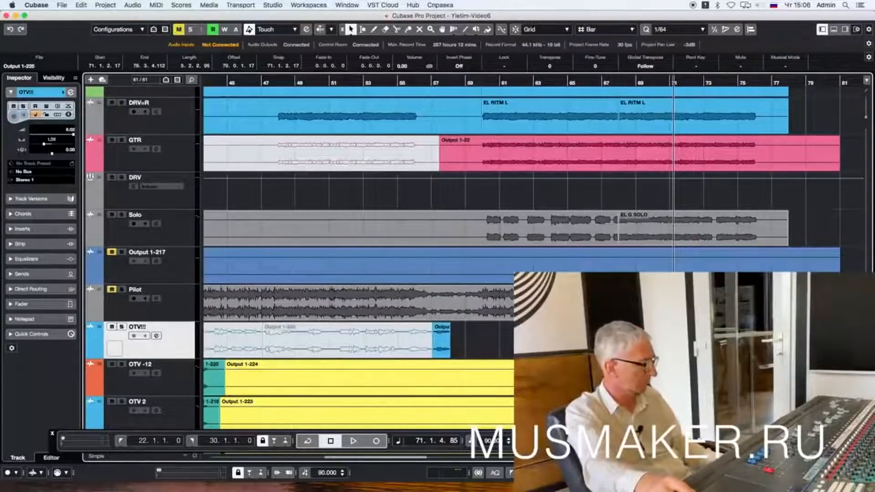
left_click(751, 83)
left_click(739, 143)
key("space")
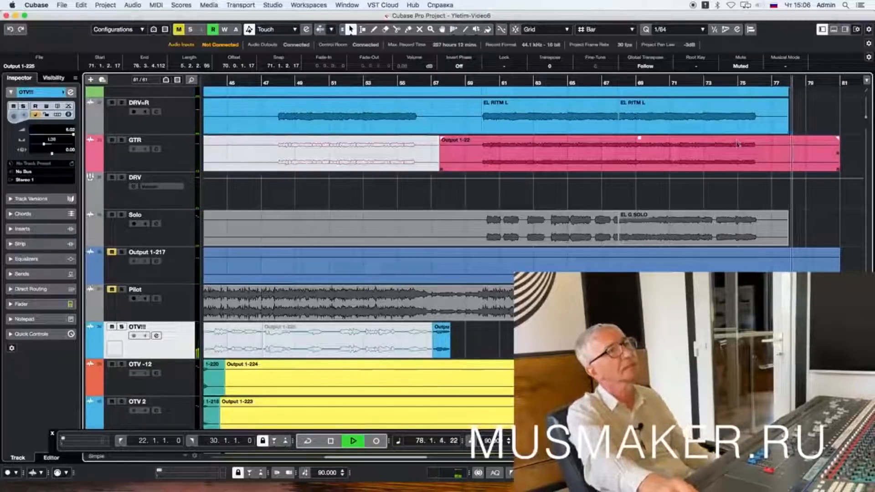
key("space")
Step: Extend the start of the last EL G SOLO clip on the Solo track to 67.3.2.56 and listen from about bar 60
scroll(725, 170, "down", 5)
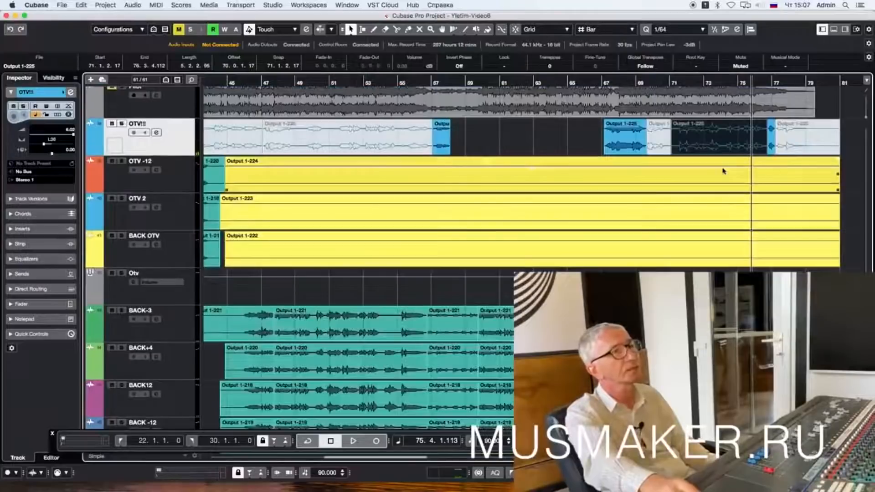
scroll(724, 171, "down", 8)
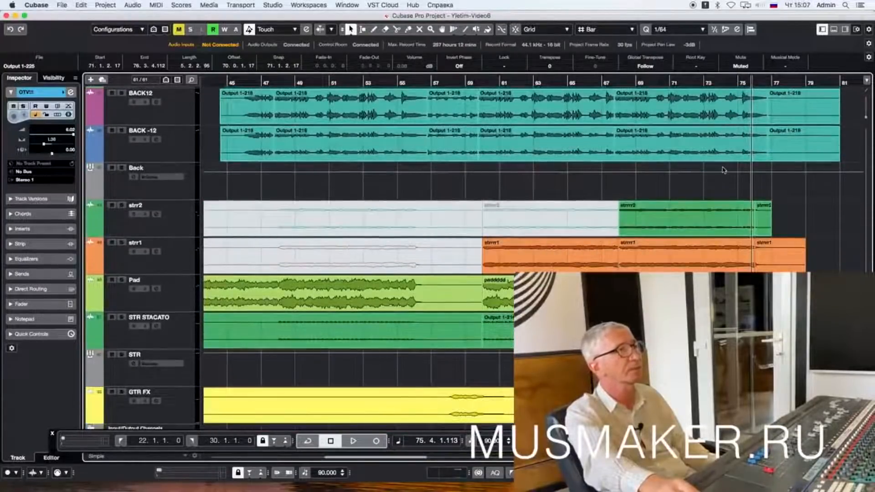
scroll(724, 171, "down", 5)
scroll(724, 171, "up", 8)
scroll(722, 169, "up", 8)
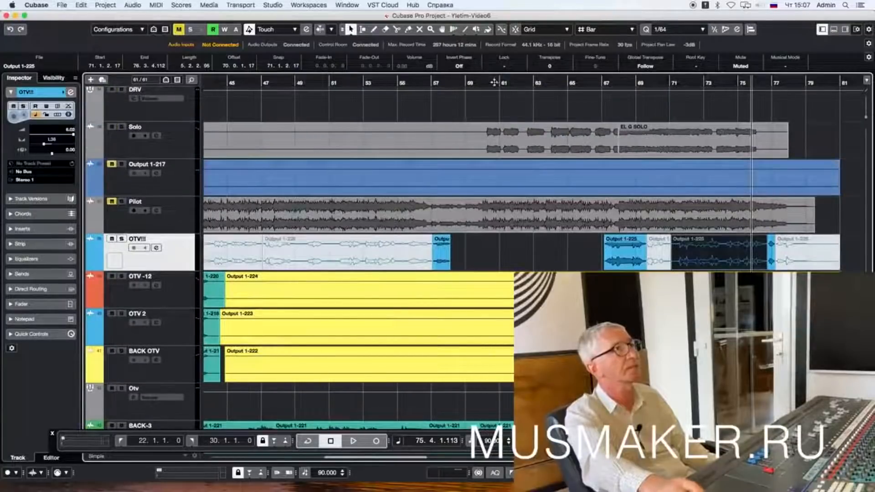
left_click(485, 83)
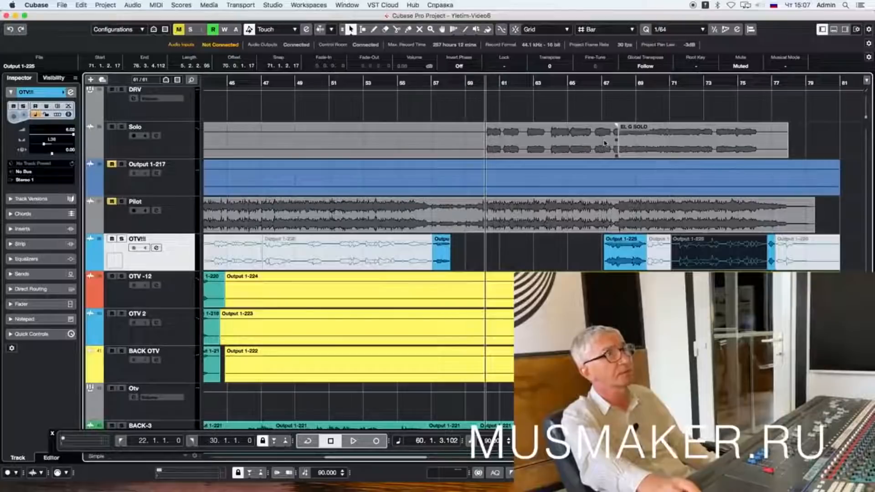
left_click_drag(619, 156, 611, 165)
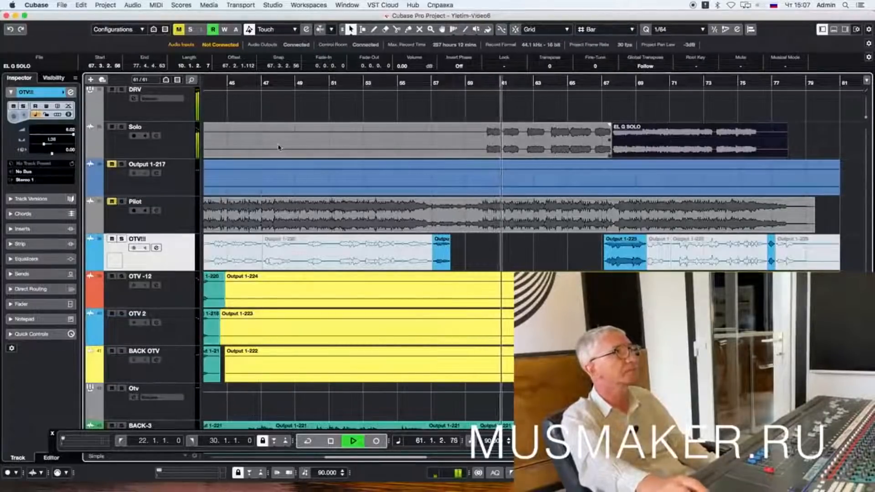
Step: Select the Solo track, listen from about 69.3.3.2 and split the last EL G SOLO clip at about 70.2.1.6
left_click(98, 145)
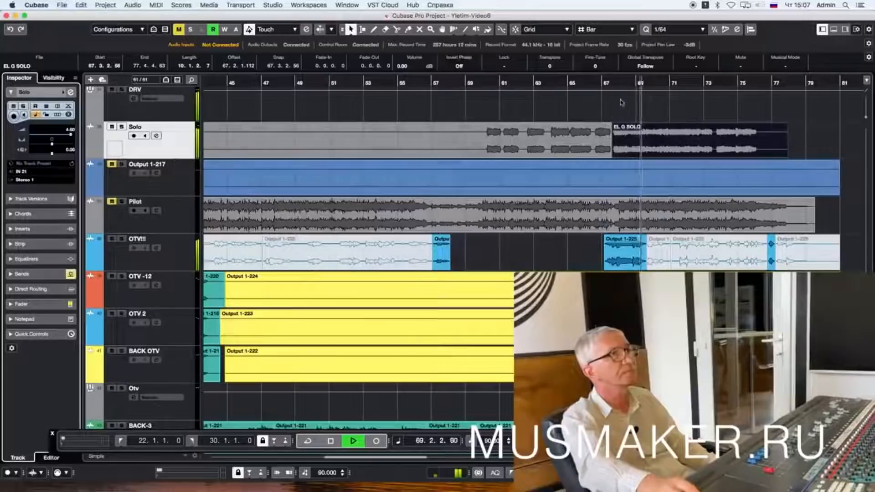
left_click(646, 88)
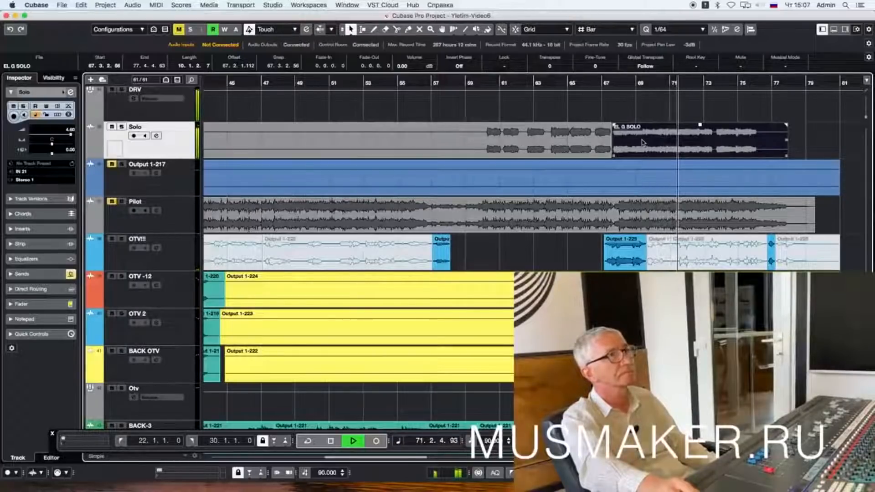
key("space")
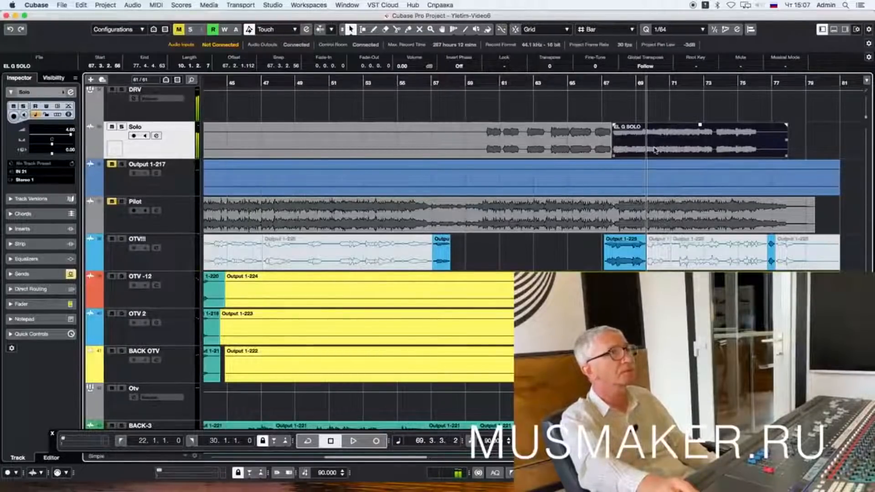
key("space")
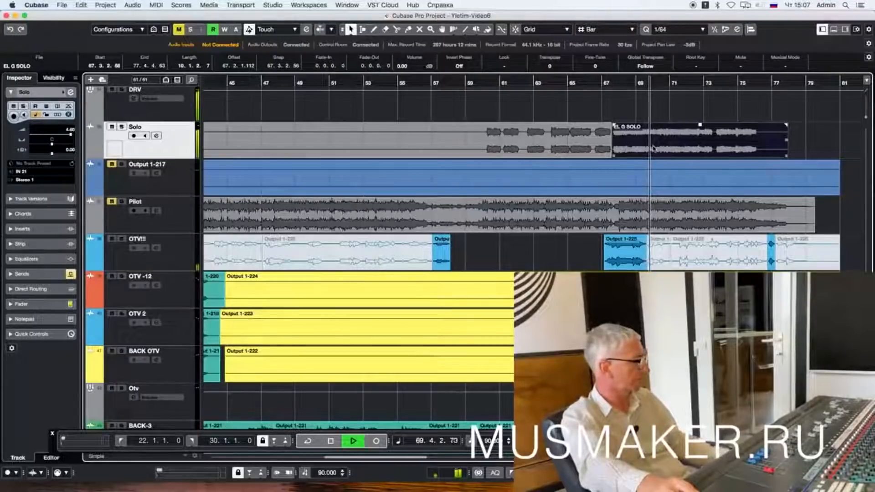
key("space")
key("space")
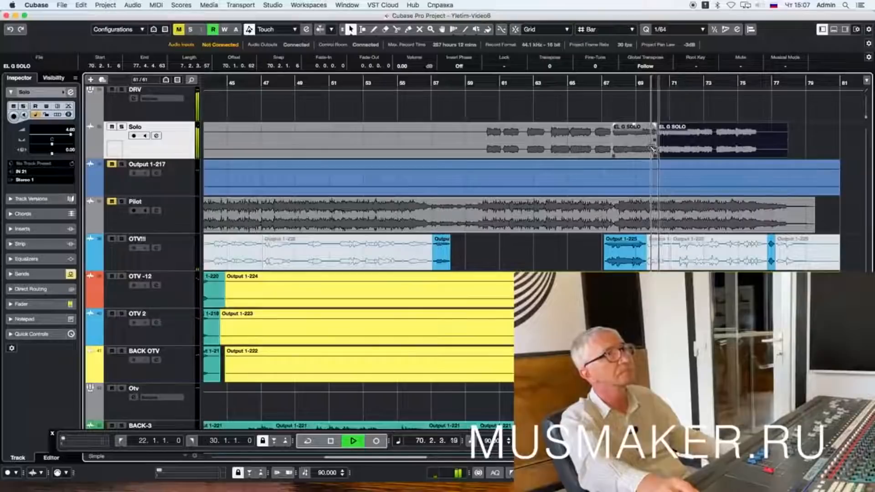
Step: Trim the start of the split-off EL G SOLO clip to 71.1.3.0, leaving a gap after the preceding part
left_click(660, 154)
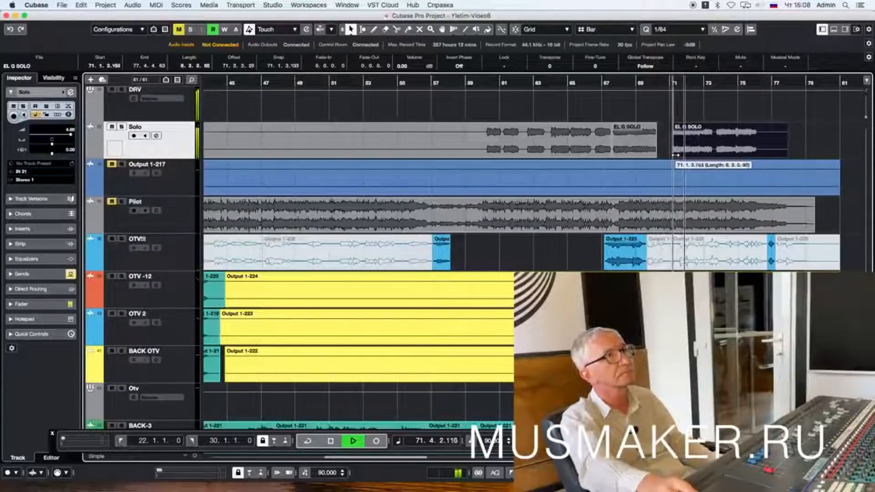
key("space")
key("space")
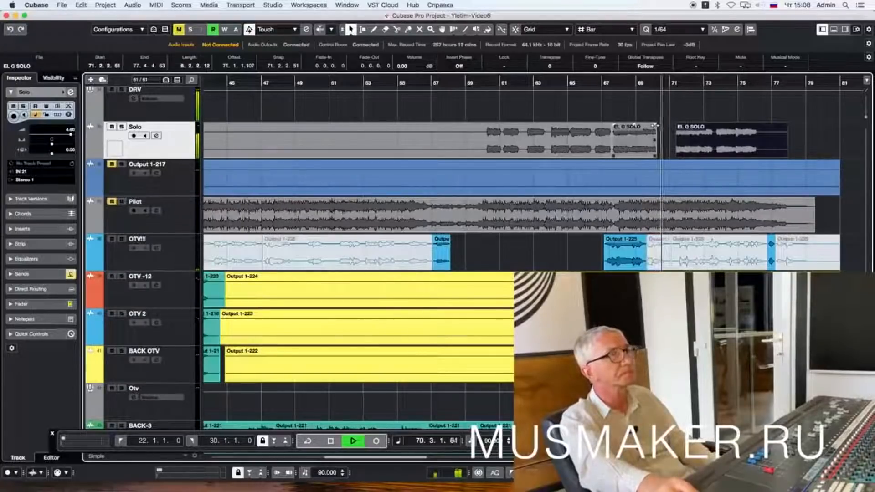
left_click_drag(678, 157, 673, 156)
key("space")
Step: Listen from 70.3.4.18 and split the closing EL G SOLO clip at 72.1.2.50
left_click(664, 84)
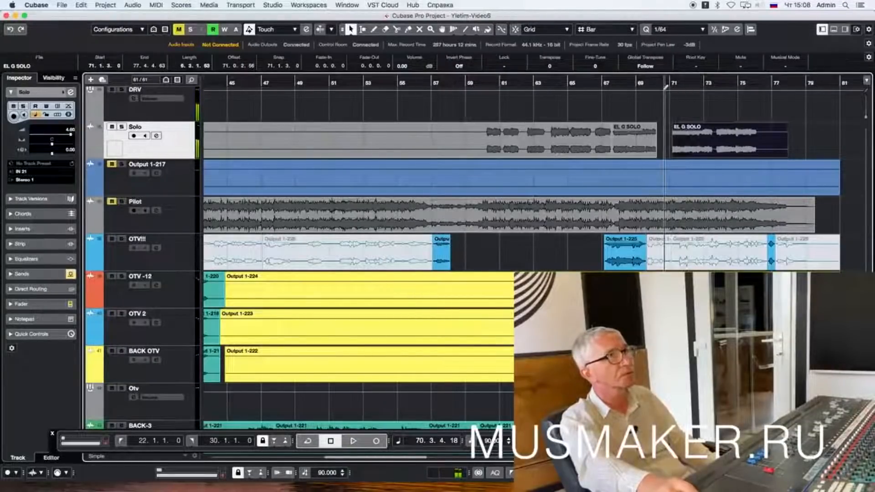
key("space")
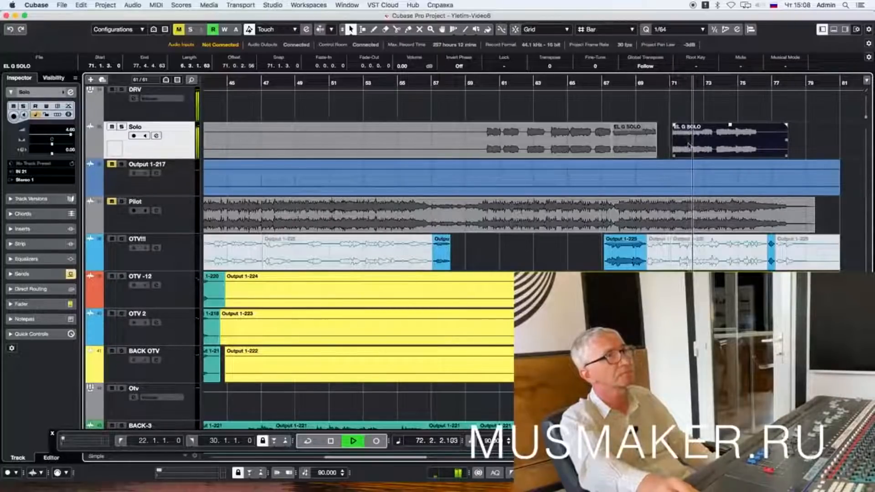
key("space")
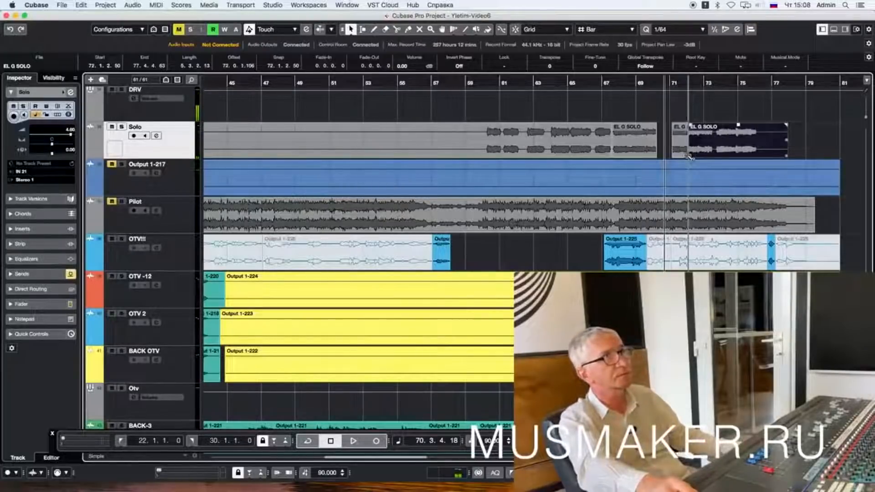
Step: Listen from 72.1.4.15 and extend the start of the closing EL G SOLO clip back to 71.4.2.119
left_click(688, 83)
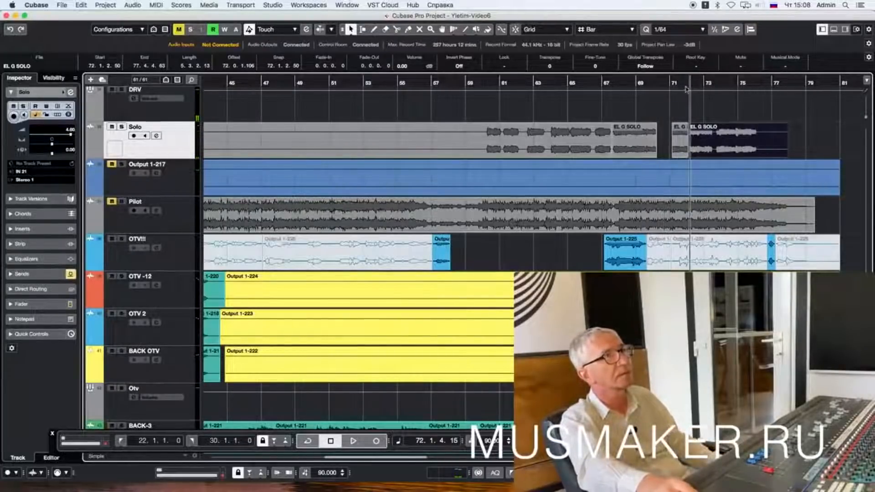
key("space")
key("space")
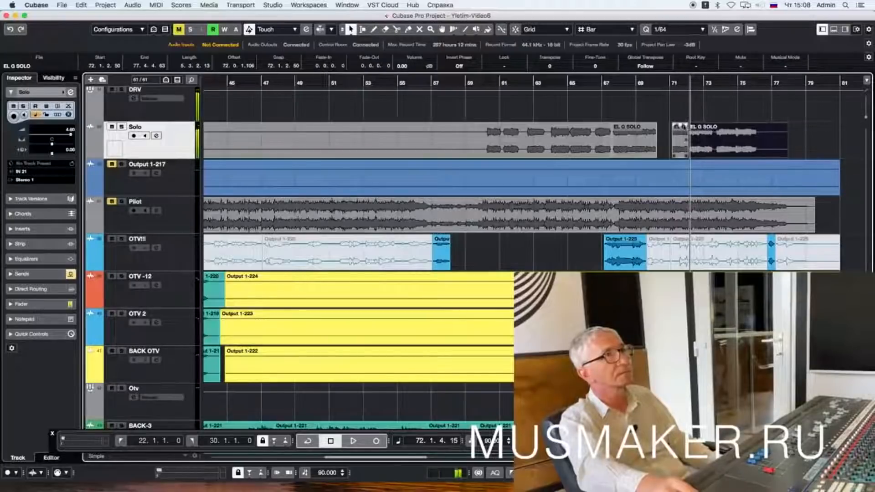
left_click_drag(691, 155, 688, 163)
key("space")
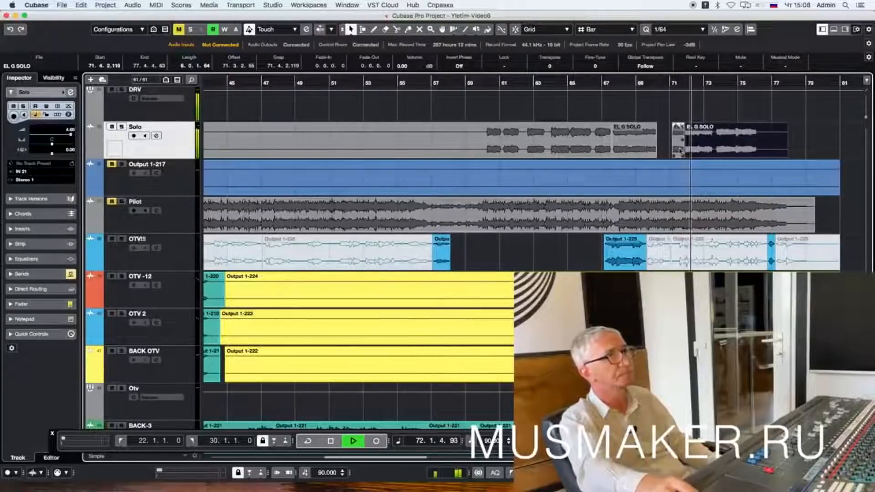
Step: Mute the short EL G SOLO clip that starts at 71.1.3.0 and listen from 71.3.4.50
key("space")
left_click(679, 151)
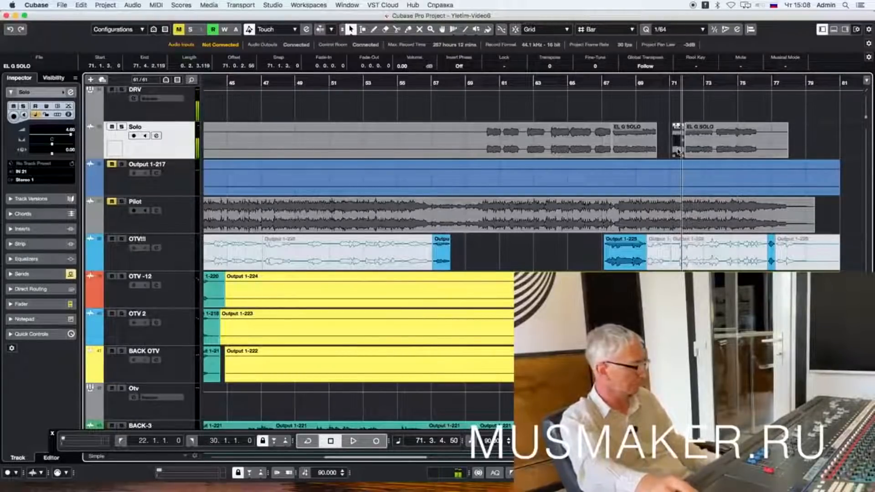
key("shift+m")
key("space")
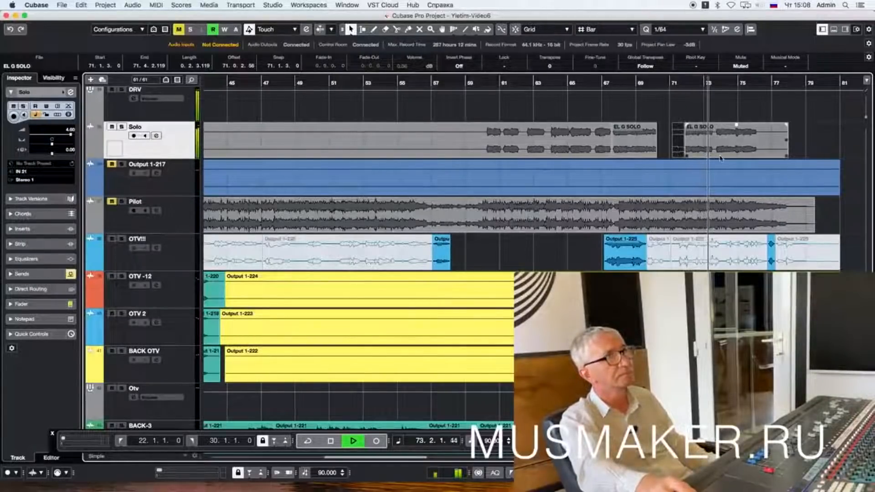
Step: Cut the closing EL G SOLO clip into a part ending at 72.3.4.83 and a last part running from 73.3.3.82 to 74.4.1.29
key("space")
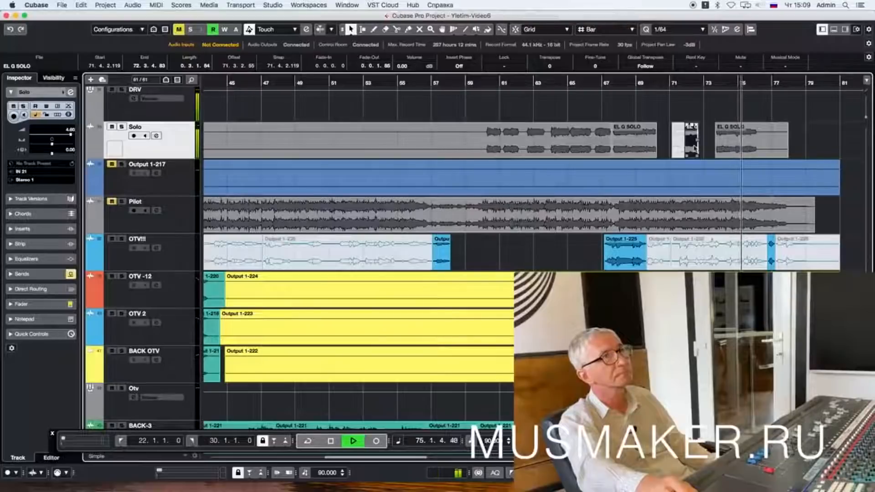
key("space")
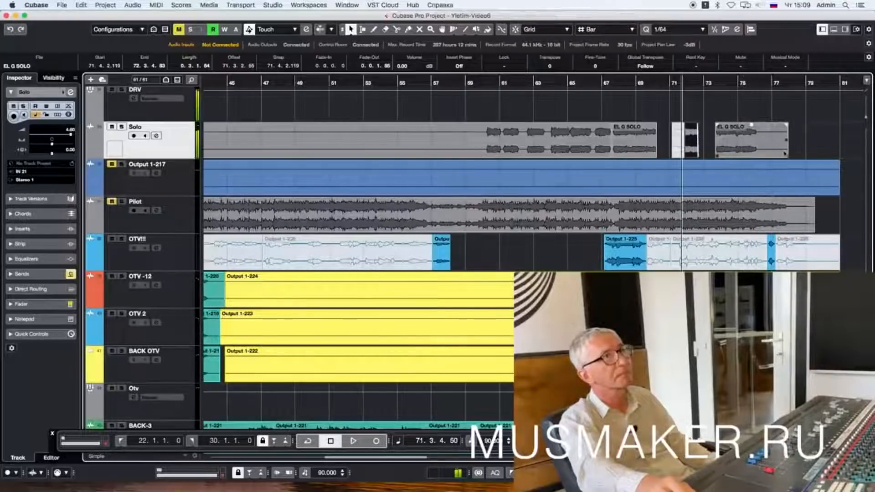
left_click_drag(787, 156, 733, 156)
key("space")
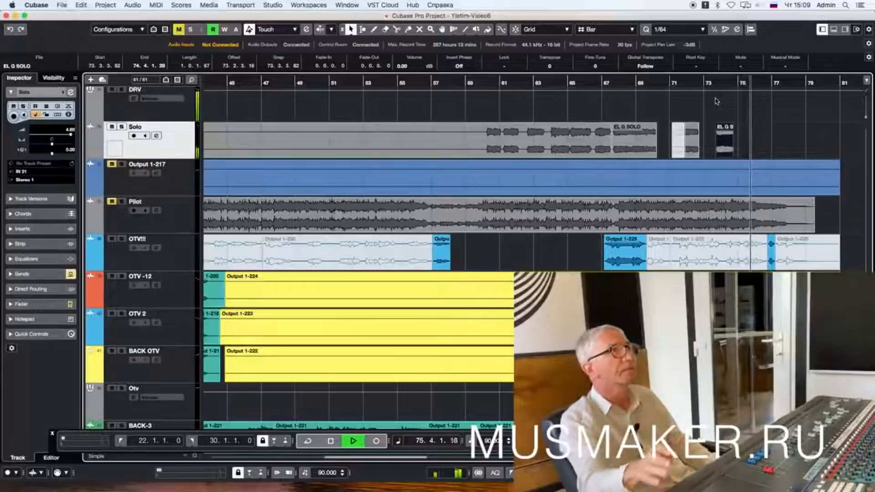
Step: Listen from 66.4.2.6, lower the Solo track's volume to 2.87 and give the last EL G SOLO clip a 0.0.2.46 fade-out
key("space")
left_click_drag(598, 87, 600, 98)
left_click(636, 250)
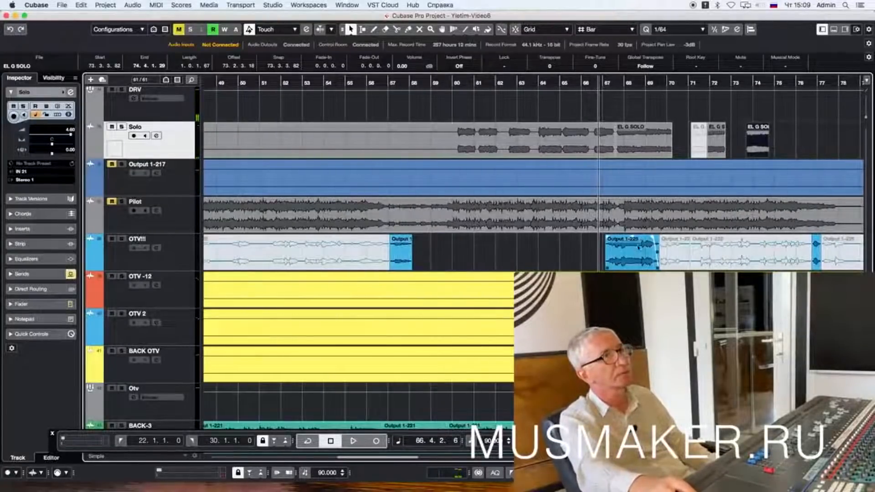
key("space")
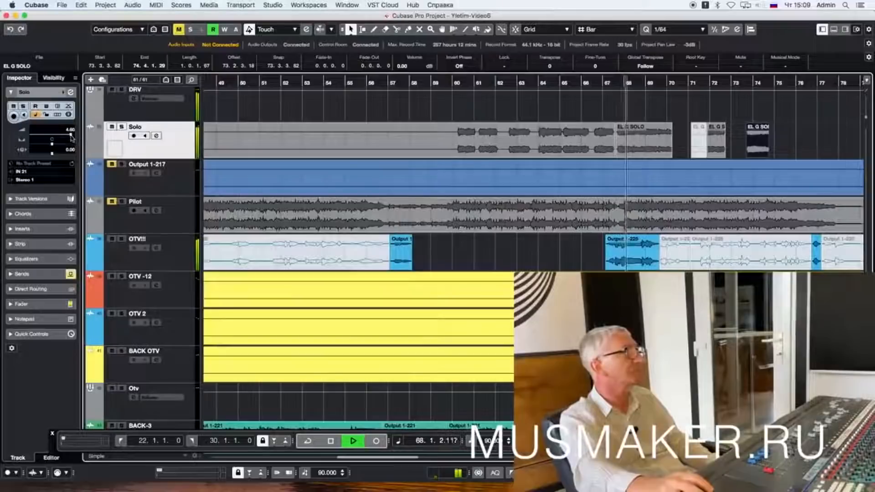
left_click_drag(70, 135, 68, 135)
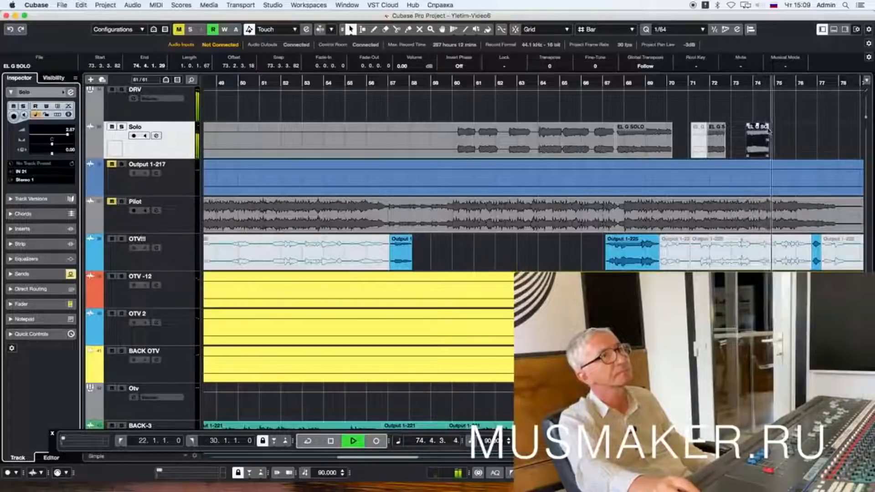
left_click_drag(769, 127, 764, 129)
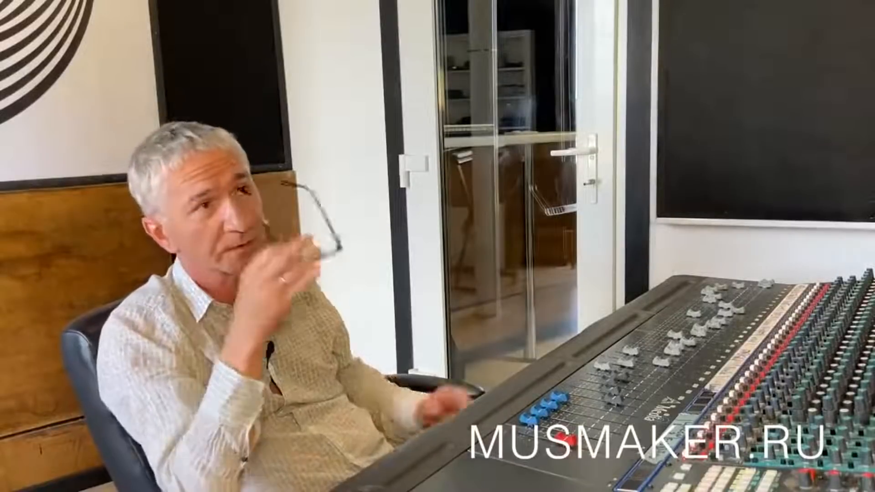
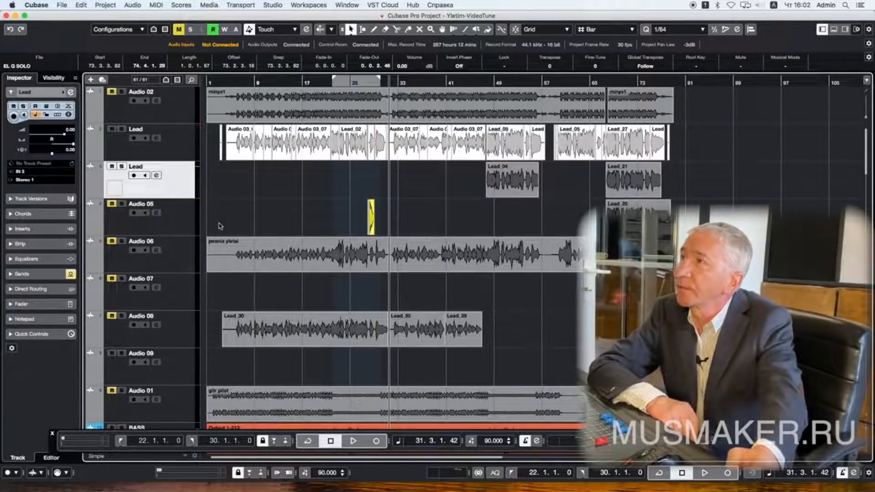
Step: Examine the lead vocal clips from bar 31 on, including Lead_04 and Lead_21 on the second Lead track
left_click(416, 147)
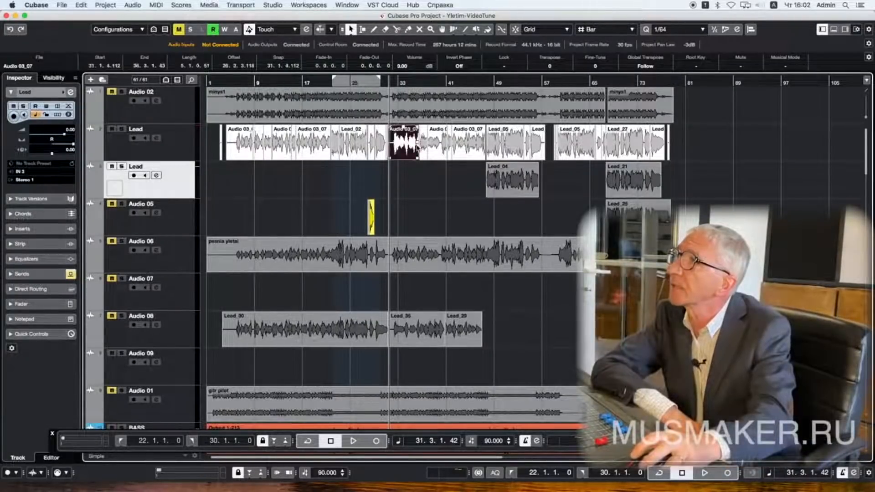
left_click(423, 148)
left_click(440, 148)
left_click(449, 152)
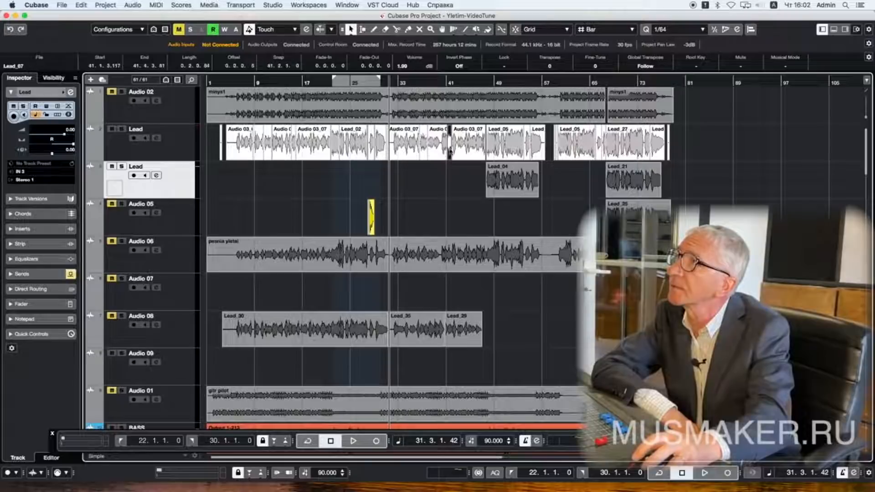
left_click(463, 150)
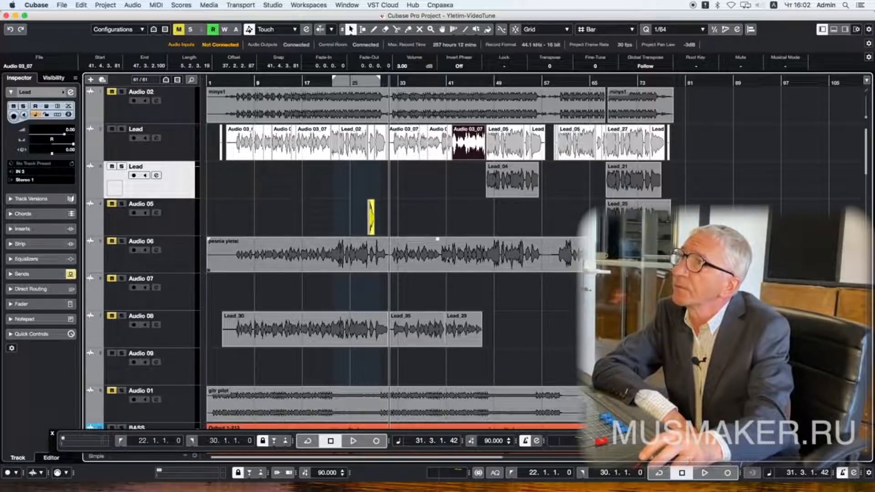
left_click(508, 178)
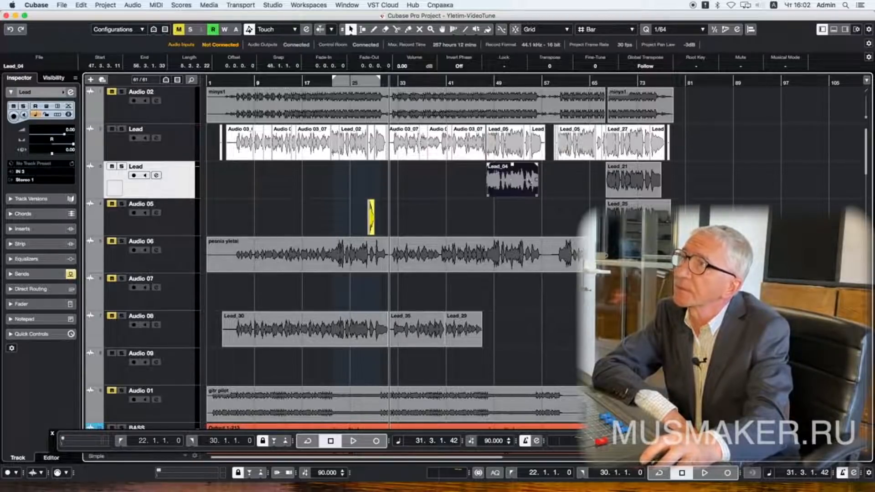
left_click(624, 185)
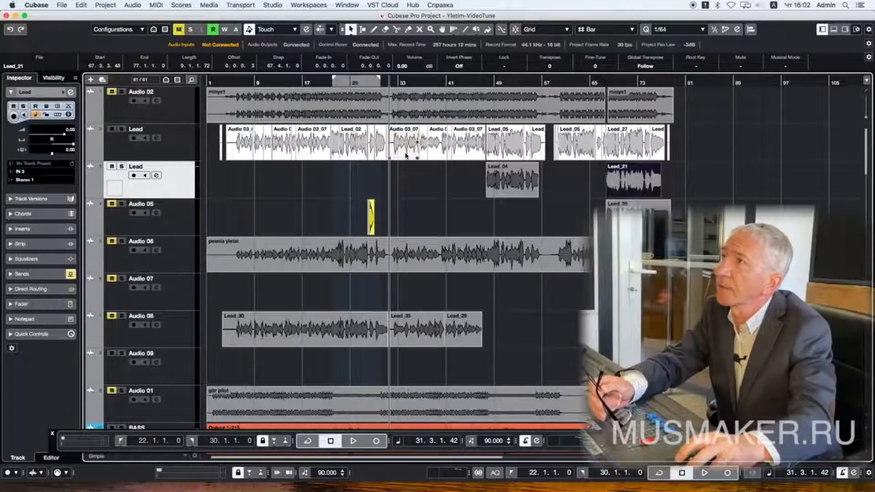
Step: Open the Audio 03_07 clip at bar 31 for VariAudio editing and listen to its first notes from 32.1.4.0
double_click(407, 155)
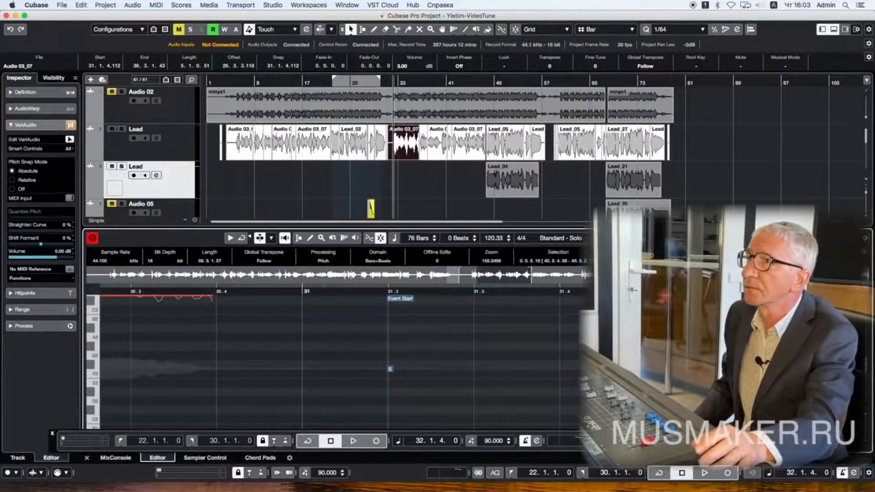
key("space")
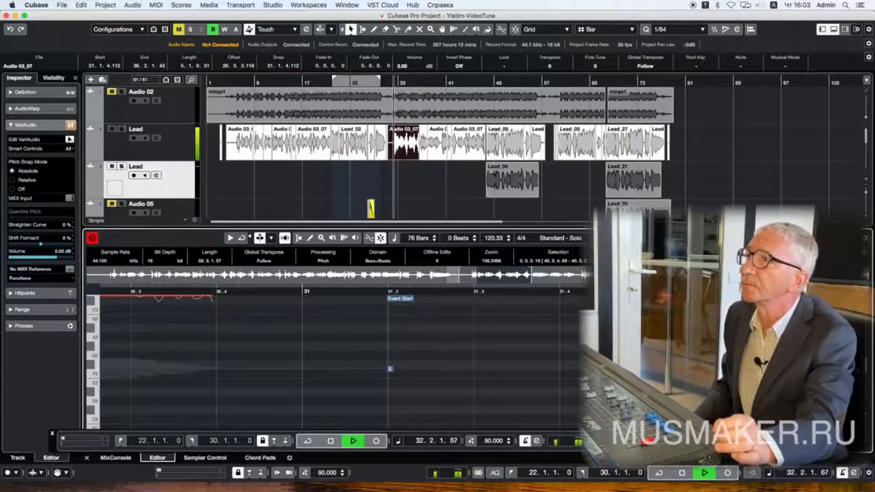
key("space")
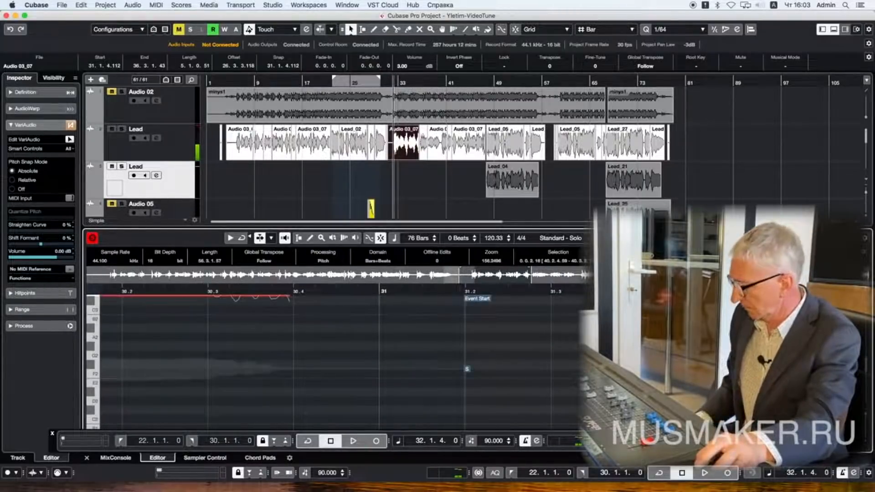
key("g")
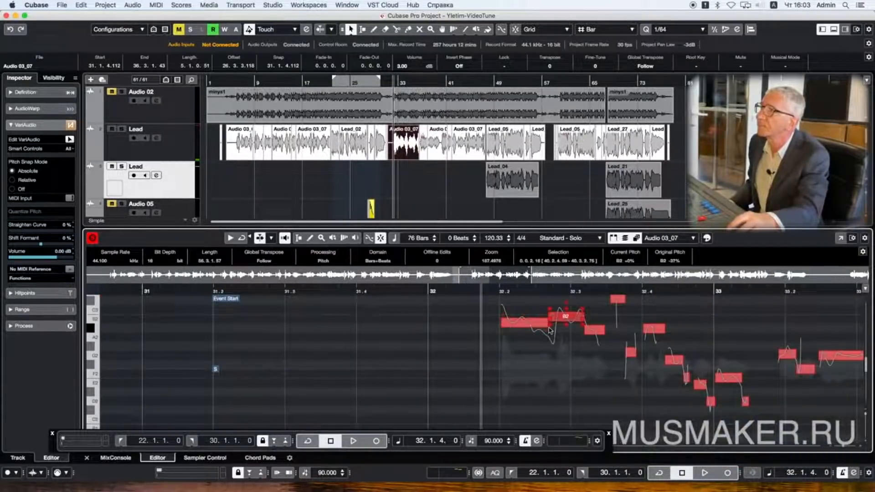
key("space")
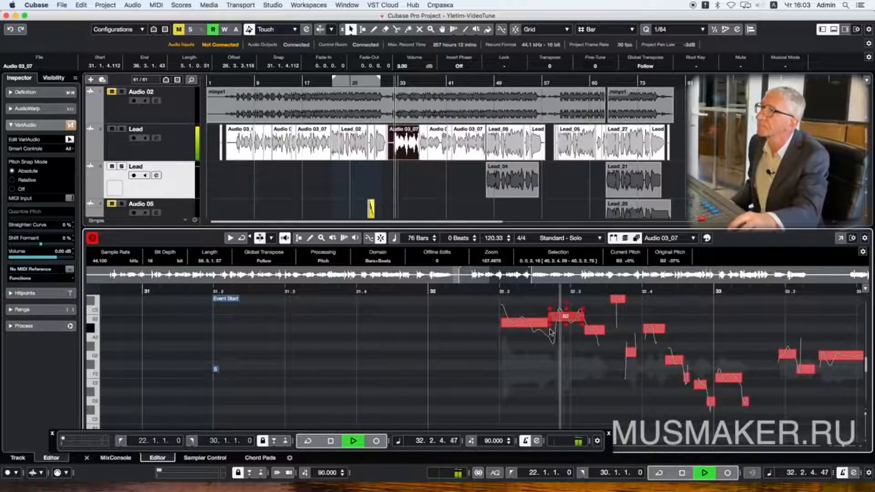
key("space")
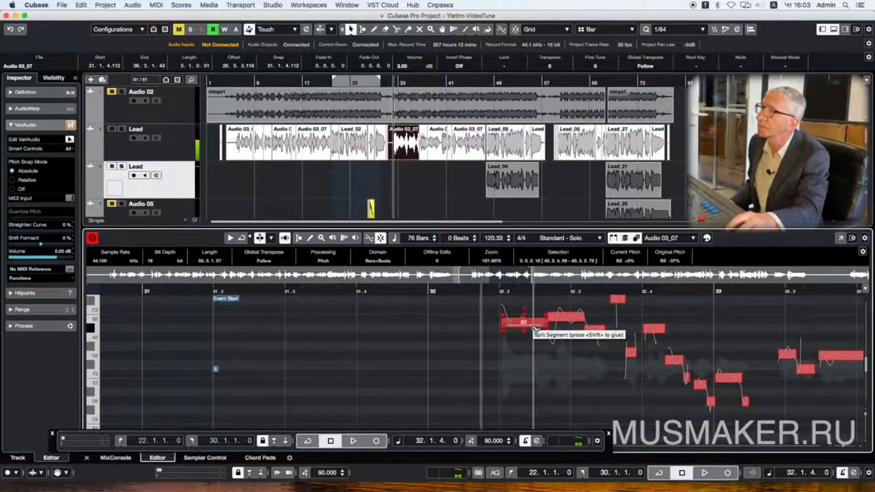
Step: Split the first pitch segment at 32.2, tuning its first part exactly to B2 and its second part to A2
left_click(531, 329)
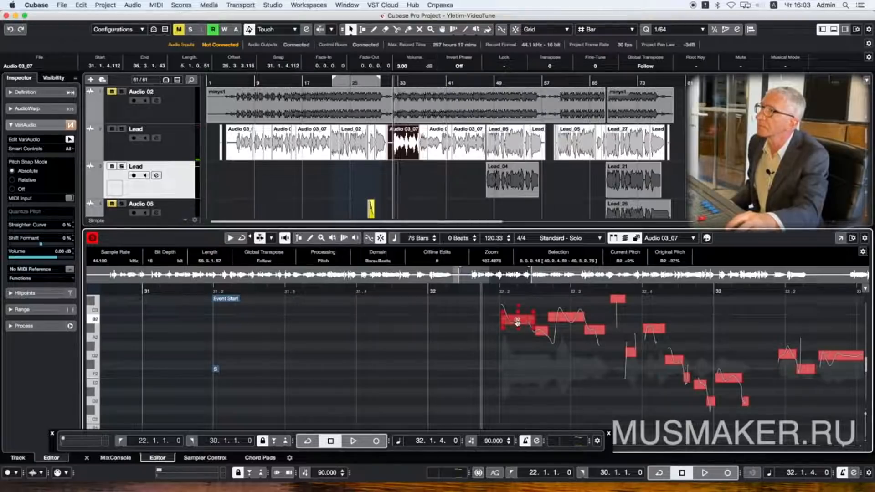
left_click(533, 314)
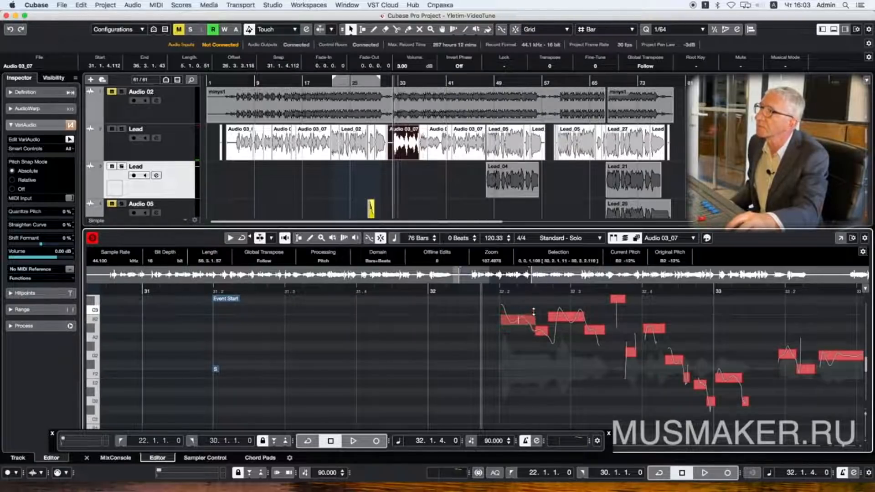
left_click_drag(533, 304, 534, 304)
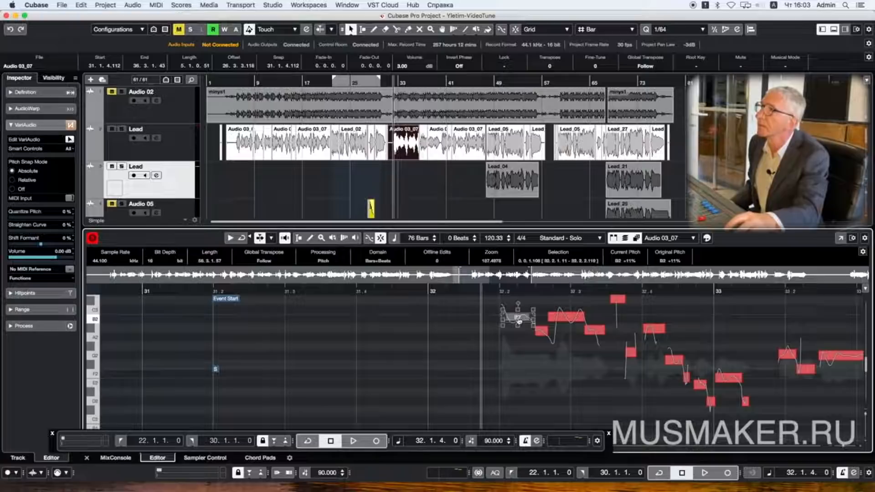
double_click(521, 319)
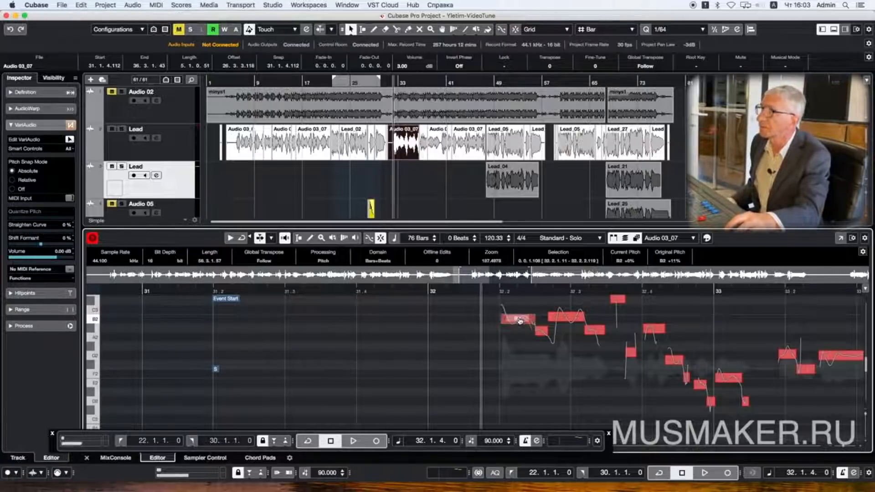
left_click(542, 331)
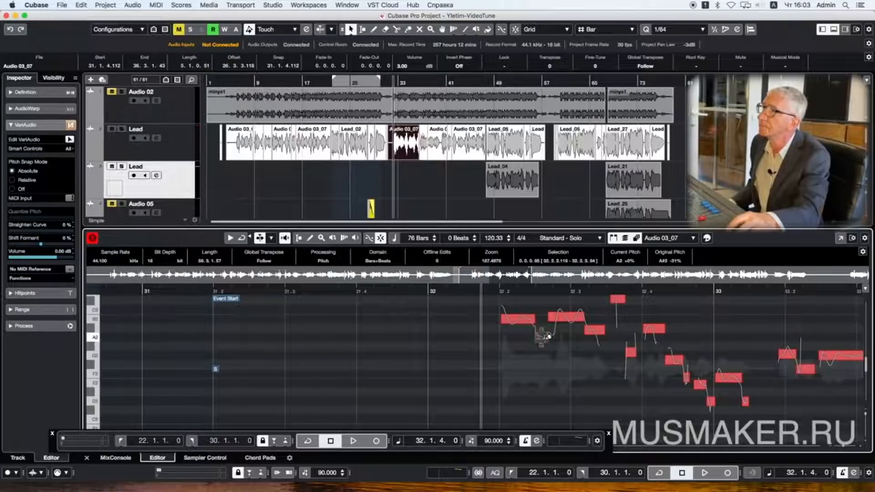
Step: Tune the segment just before 32.3 exactly to B2 and listen to the phrase up to and from 32.3.3.0
left_click(568, 319)
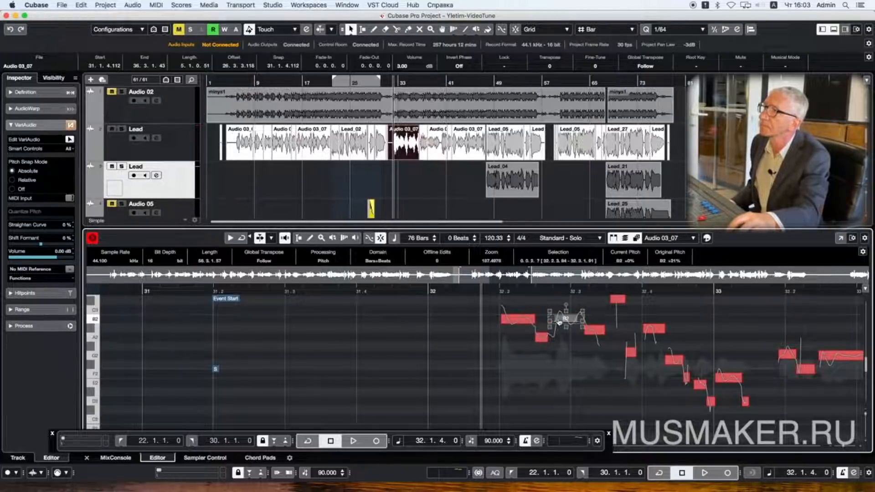
left_click(519, 320)
left_click(565, 322)
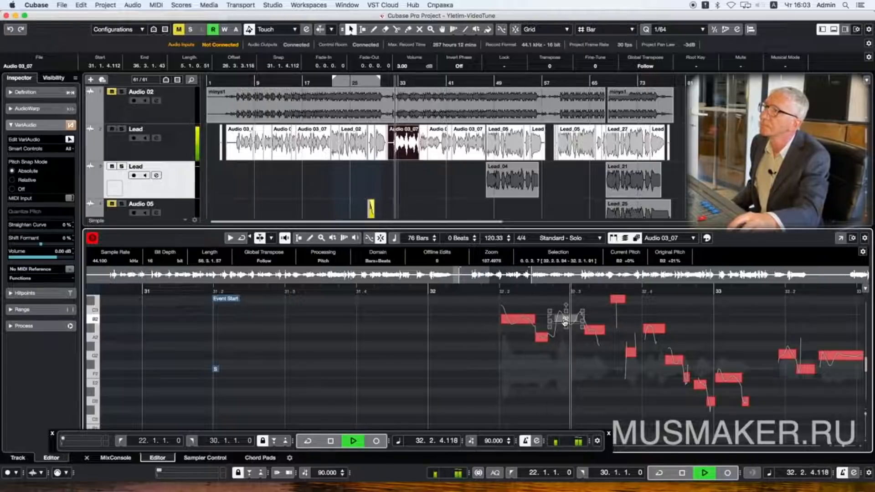
key("space")
left_click(641, 292)
key("space")
key("space")
left_click(607, 292)
key("space")
key("space")
scroll(622, 326, "up", 1)
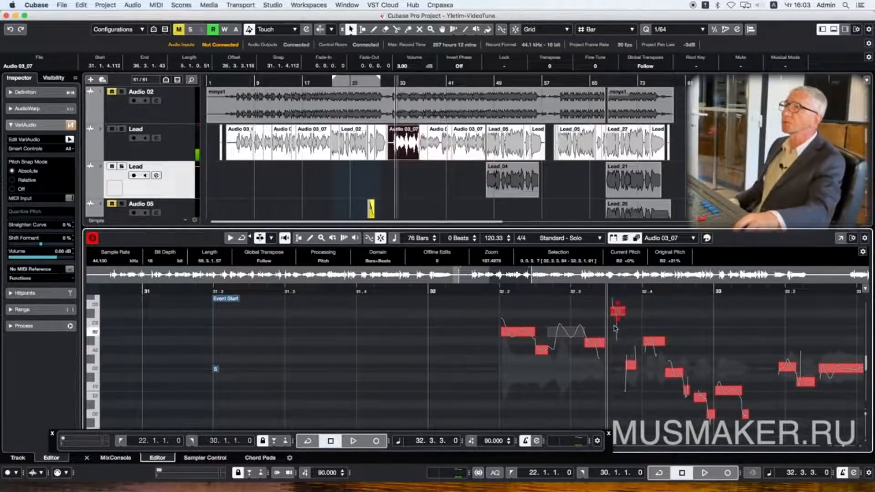
Step: Lower the high note after 32.3.3.0 to B2, raise the note at 32.4 to B2 and raise the note following it
left_click_drag(618, 316, 617, 336)
key("space")
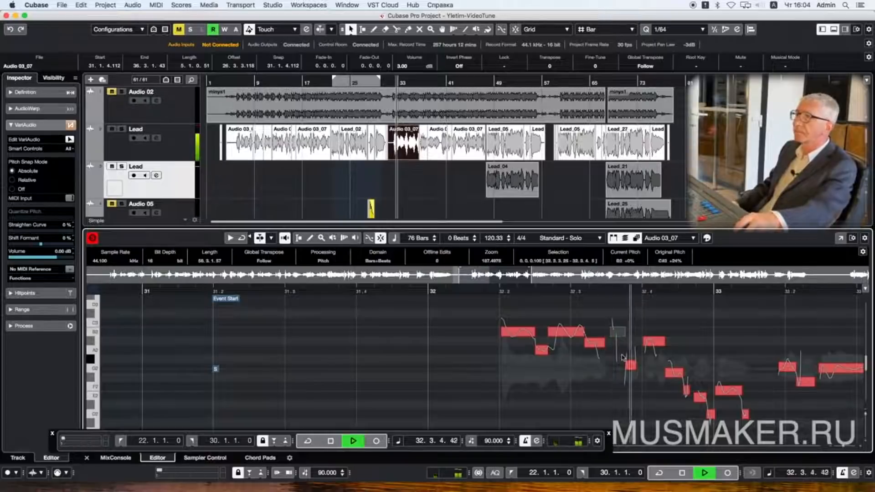
key("space")
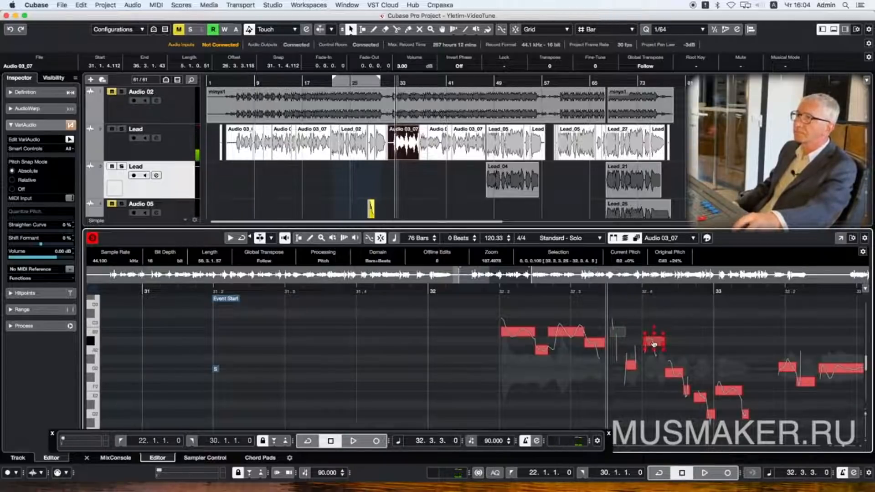
left_click(654, 343)
left_click_drag(654, 338, 676, 370)
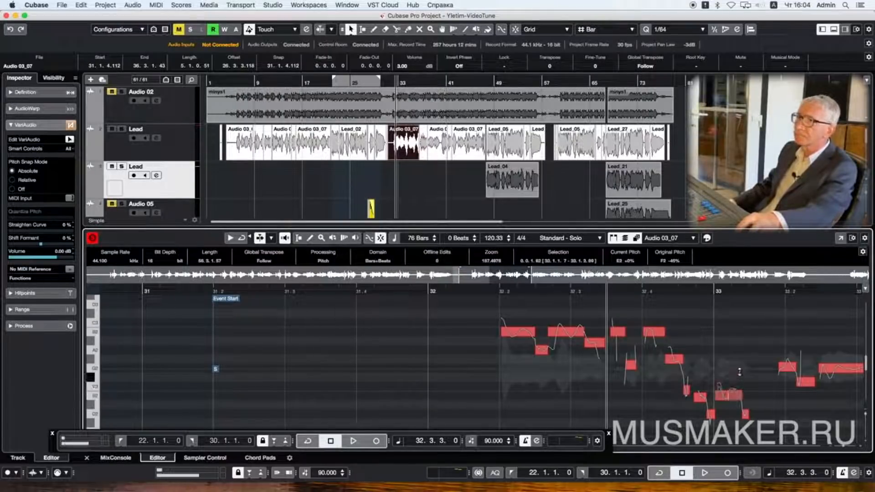
Step: Raise the short note after 33 to E2 and the short low note before 33 to F#2, listening to the phrase
left_click_drag(730, 397, 746, 416)
key("space")
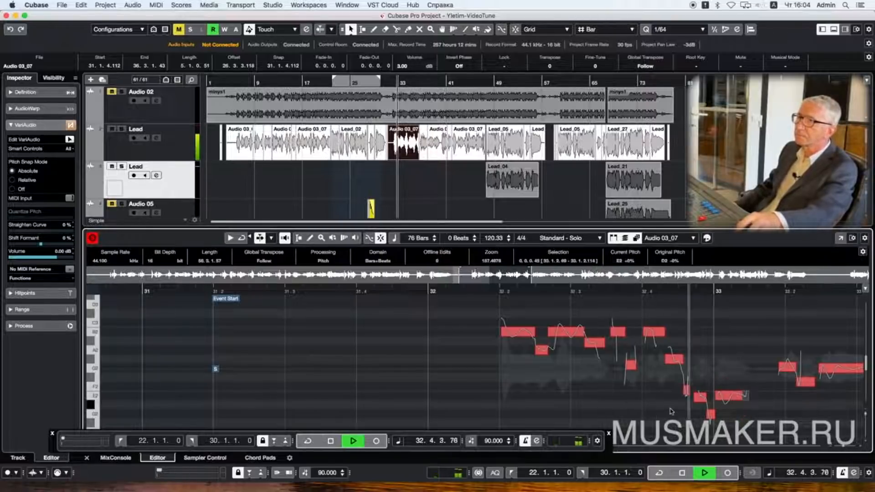
key("space")
key("space")
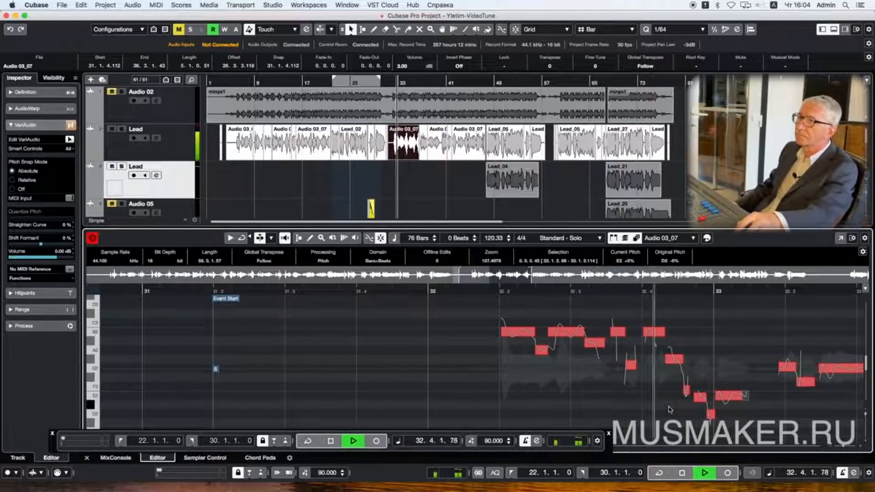
key("space")
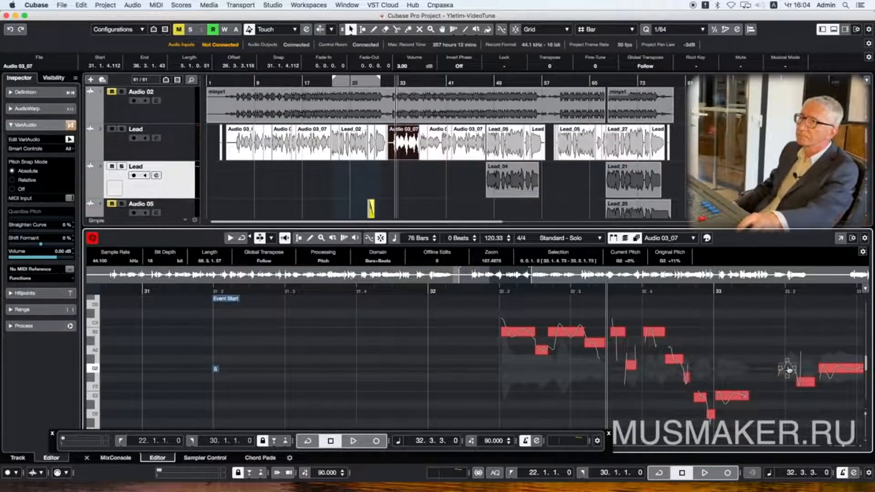
Step: Tune the note at 33.2 and the longer note following it exactly to G2 and listen to the phrase from 32.3.3.0
key("super+z")
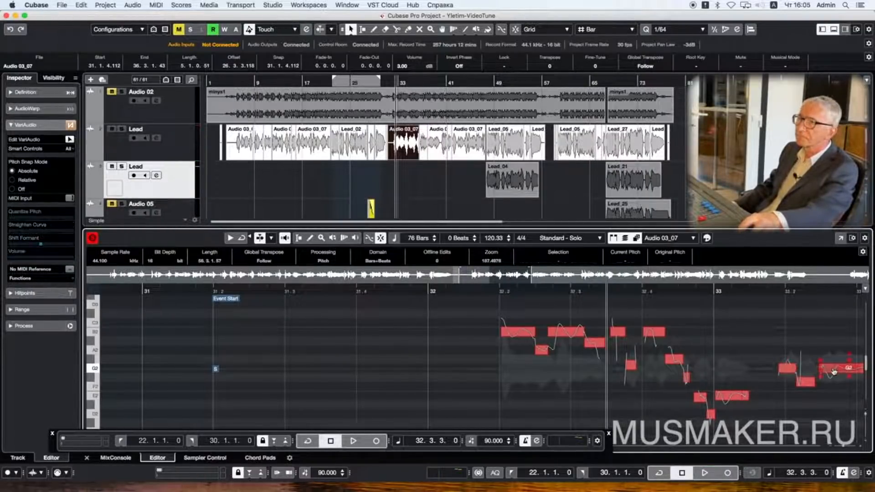
left_click(834, 372)
key("space")
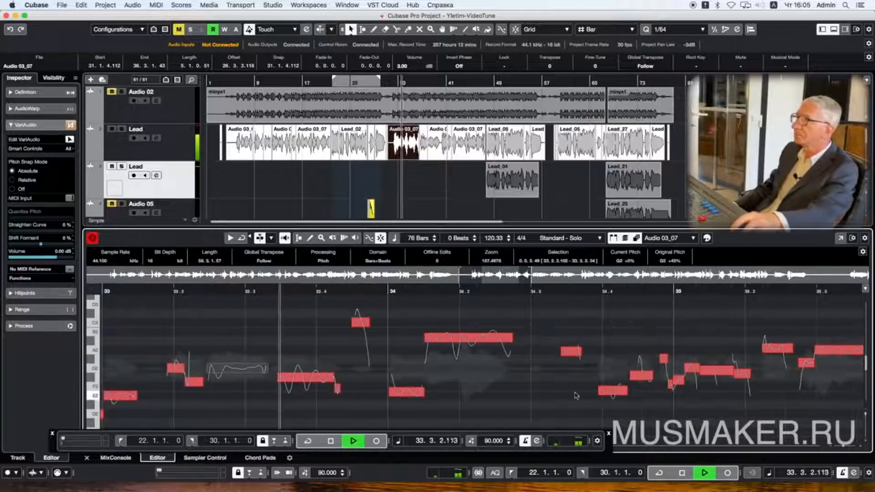
key("space")
key("space")
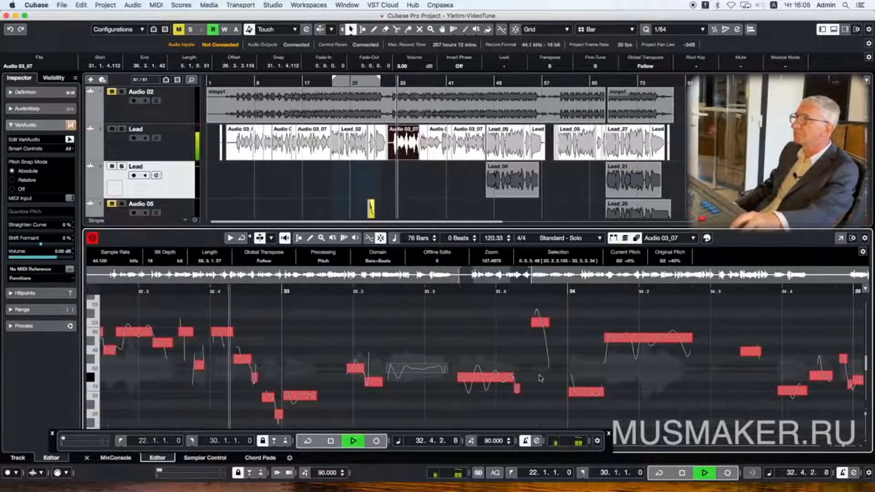
key("space")
Step: Tune the long wavering note before 33.4 exactly to F#2 and listen to the phrase around 32.4
left_click(486, 379)
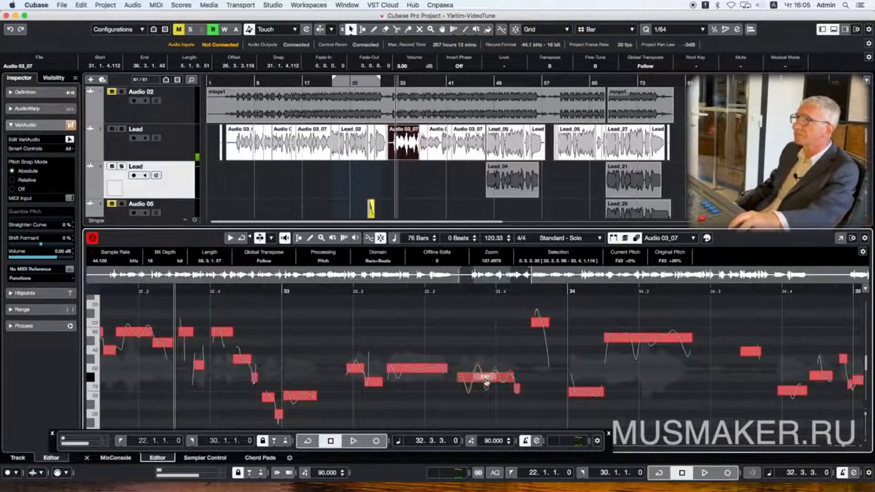
left_click_drag(486, 382, 486, 387)
left_click(540, 322)
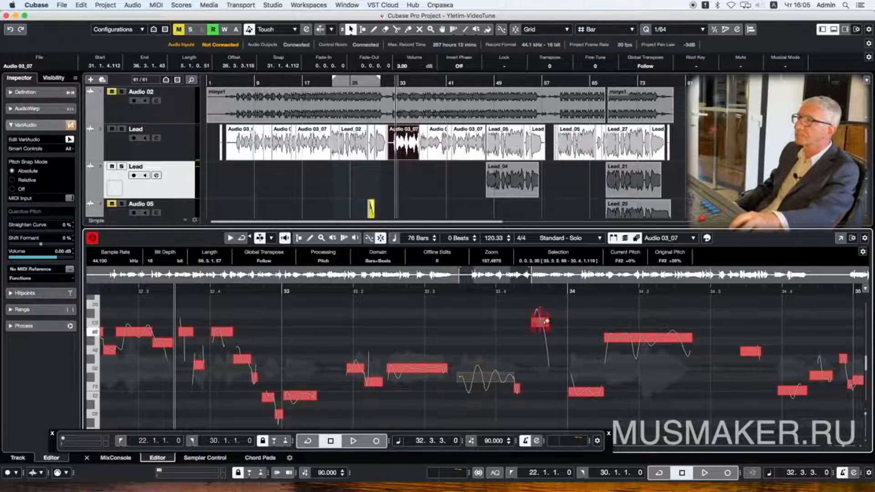
key("space")
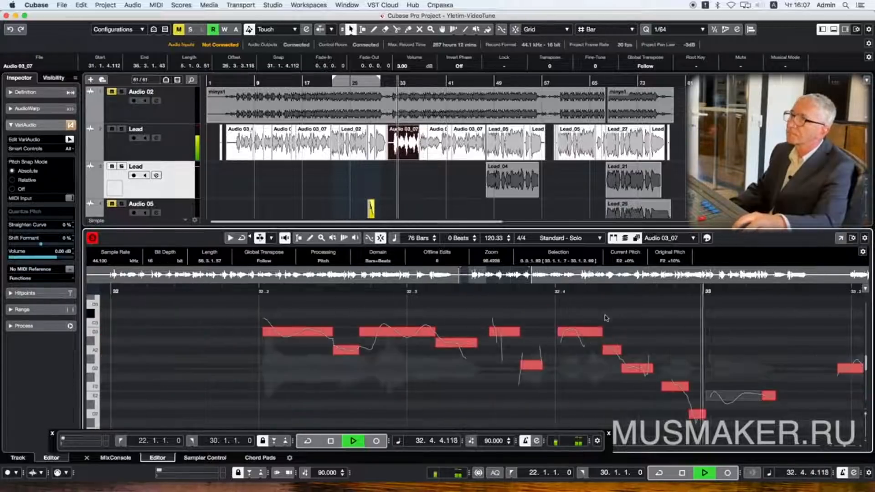
key("space")
Step: Separate the tail of the G2 note between 32.4 and 33, lower it to F#2 and listen to the passage
left_click(634, 369)
left_click_drag(633, 373, 646, 383)
left_click(672, 390, "shift")
key("space")
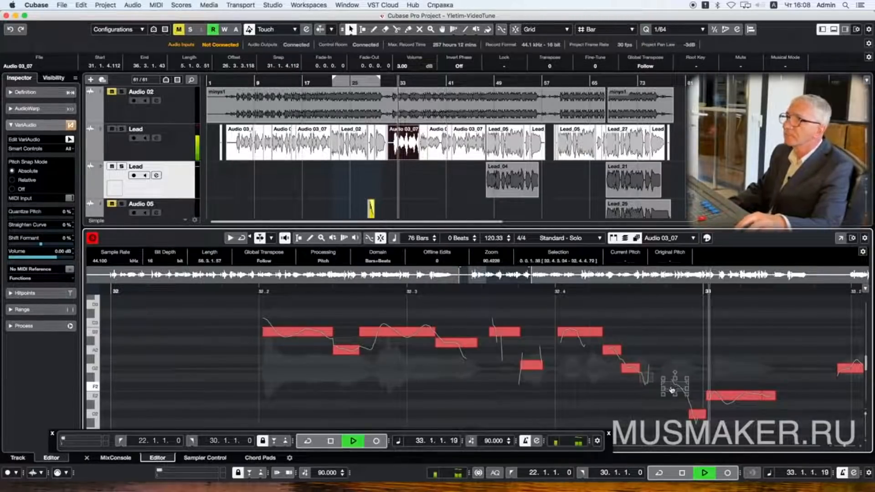
key("space")
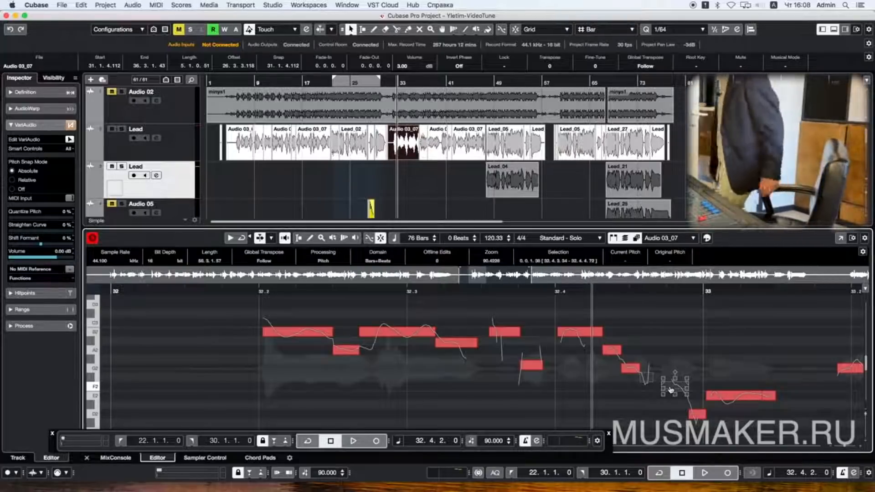
Step: Raise the next short note before 33 to F#2 and listen to the phrase from 32.4.1.0
left_click(578, 331)
key("space")
key("space")
left_click(553, 291)
key("space")
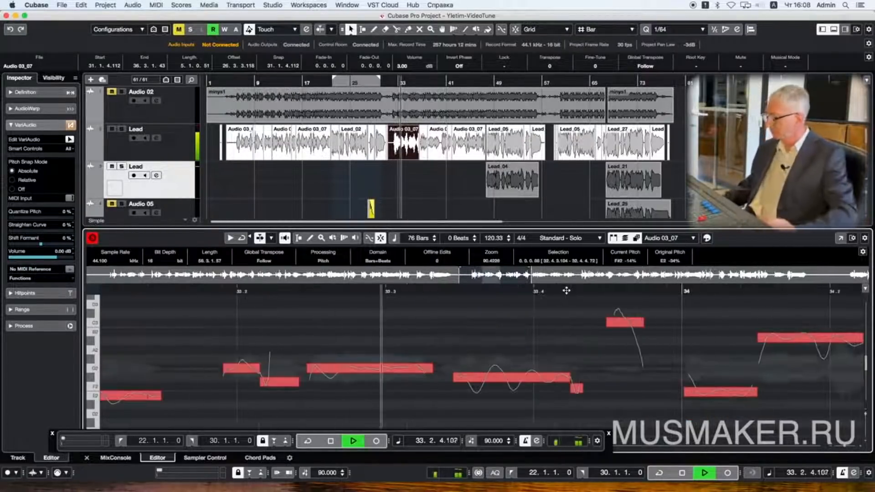
key("g")
key("space")
key("g")
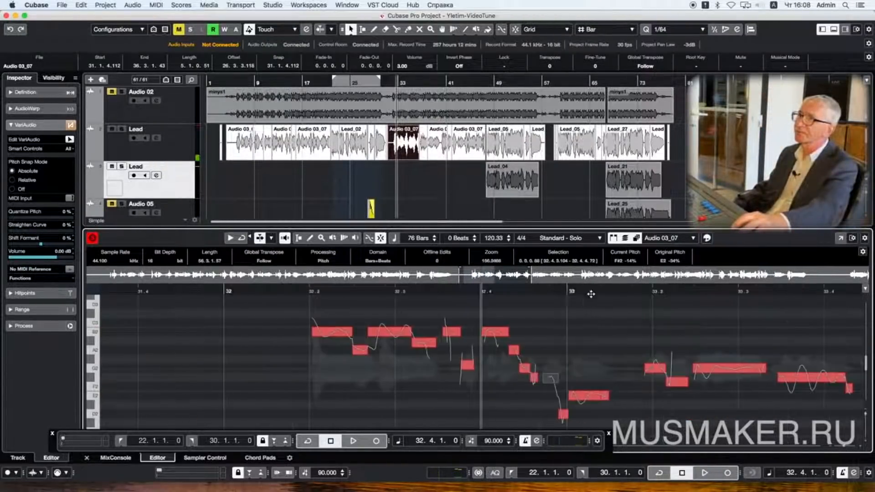
key("space")
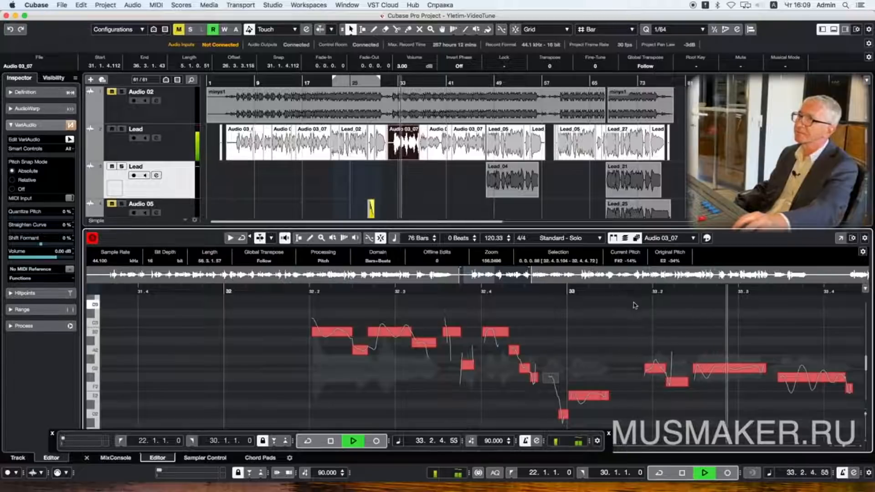
key("space")
Step: Raise the short note just after 33.4 to F#2 and play the phrase from 33.2.1.0
left_click(657, 370)
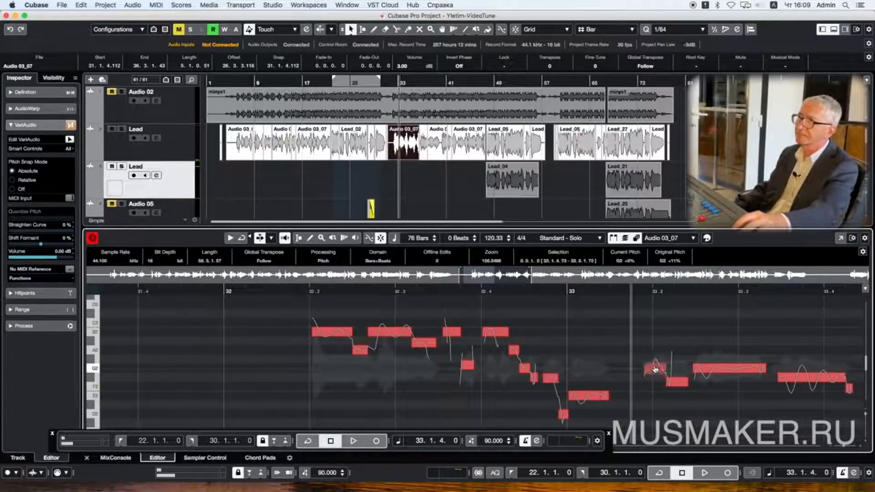
key("Right")
key("Right")
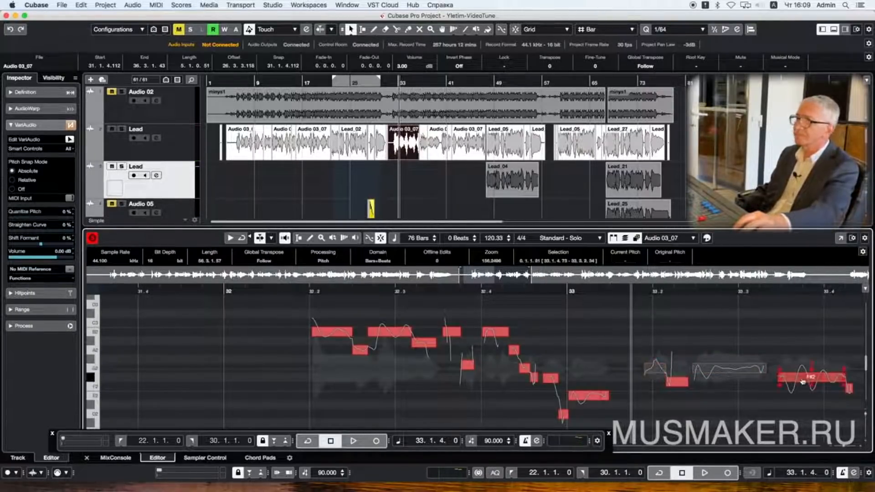
left_click(816, 377)
left_click_drag(848, 388, 848, 378)
key("g")
key("g")
left_click(630, 291)
left_click(496, 290)
key("space")
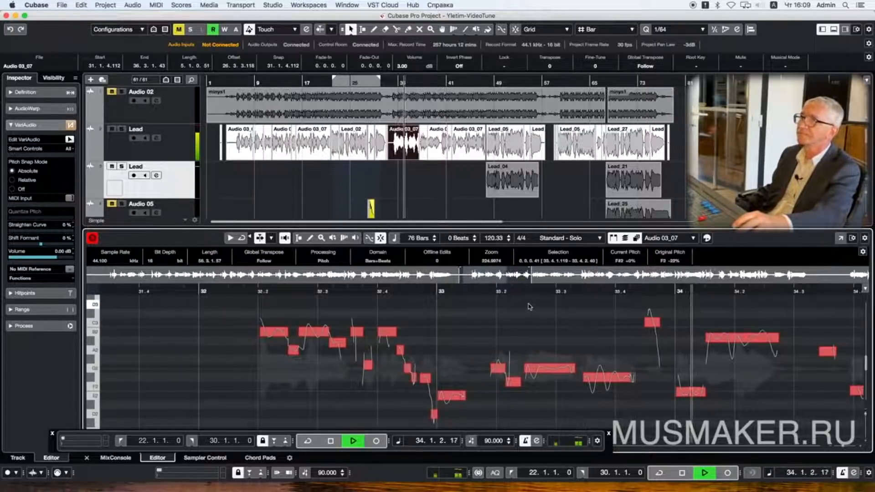
Step: Raise the long note around 34.2 to B2 and tilt the start of its pitch curve
left_click(726, 347)
key("space")
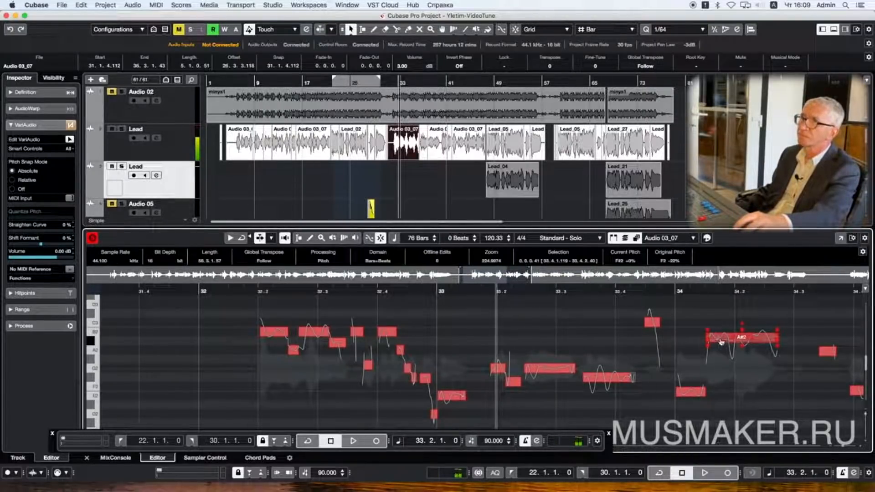
left_click(720, 342)
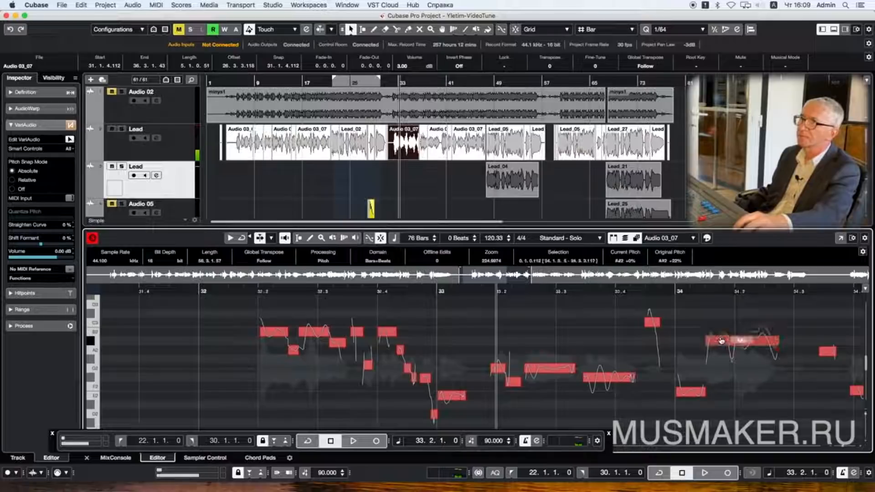
key("Up")
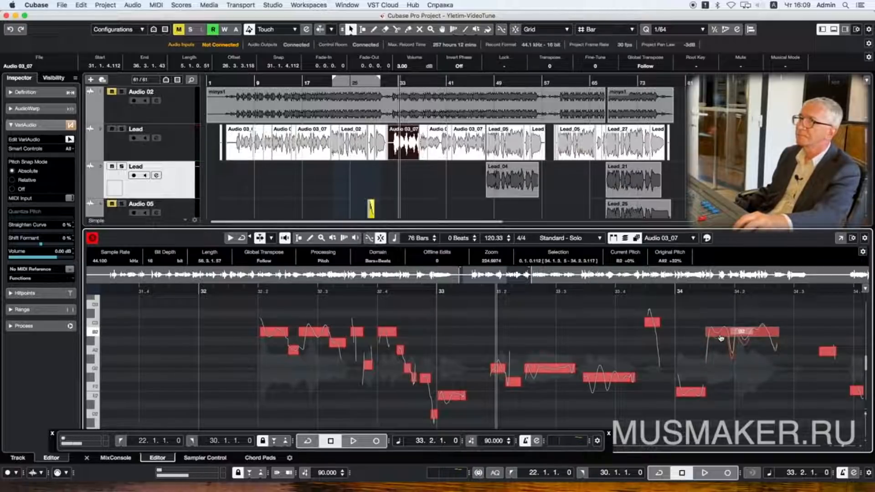
left_click_drag(720, 338, 720, 338)
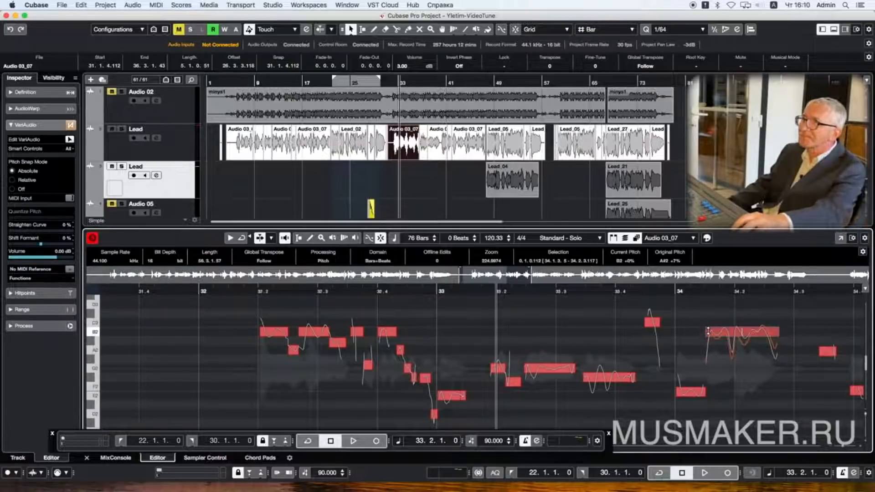
left_click_drag(708, 332, 708, 331)
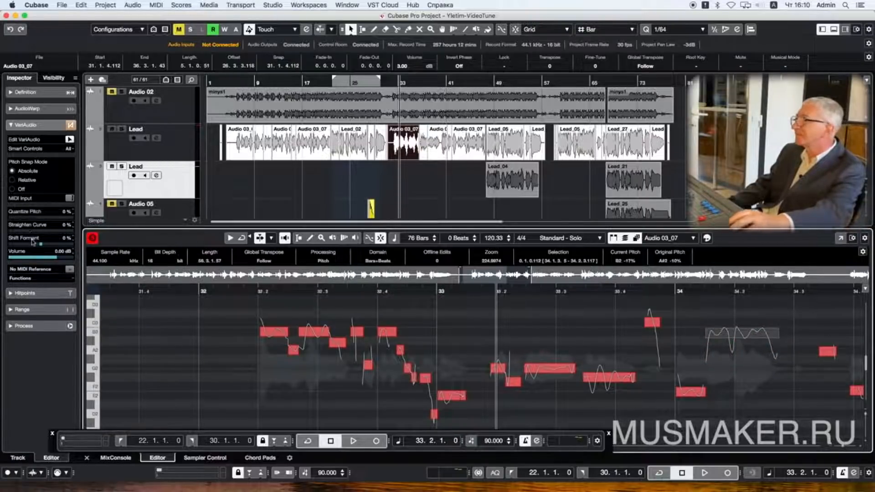
Step: Try a Straighten Curve of 100% on the long B2 note around 34.2 and listen from 33.2.1.0
left_click_drag(30, 231, 74, 231)
key("space")
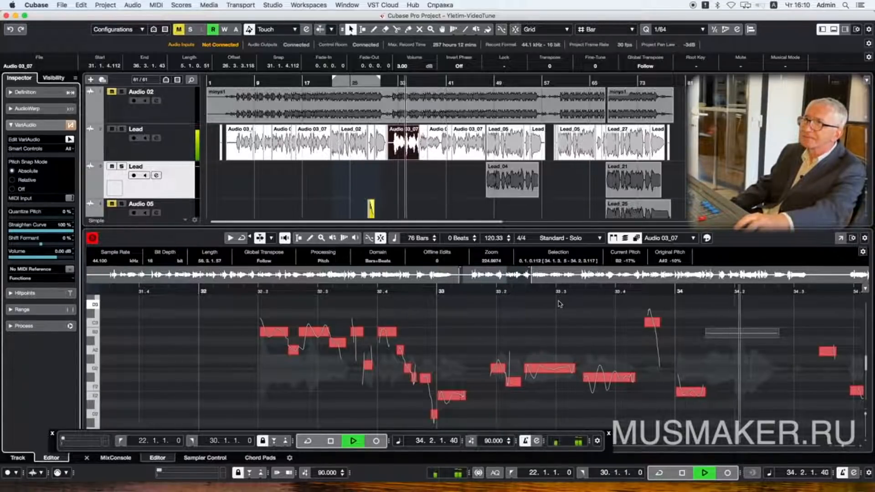
key("space")
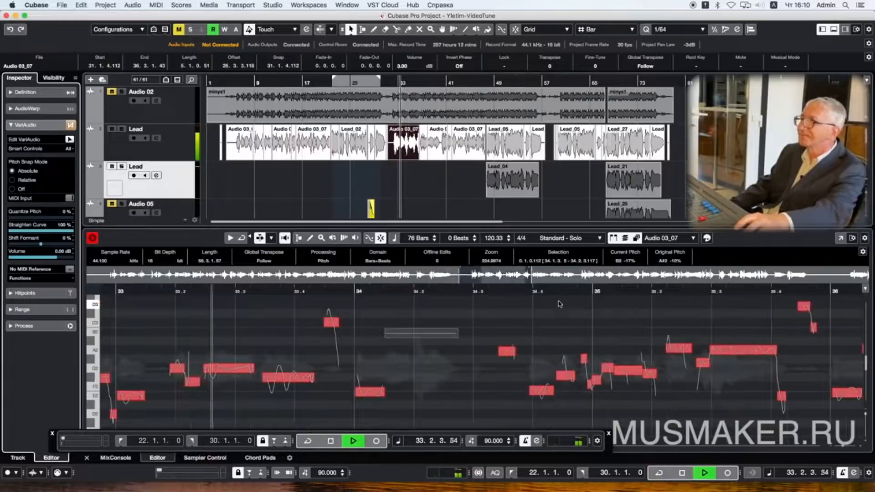
key("space")
Step: Reduce the Straighten Curve of the long B2 note around 34.2 to 17% and listen to the phrase
left_click_drag(46, 231, 20, 231)
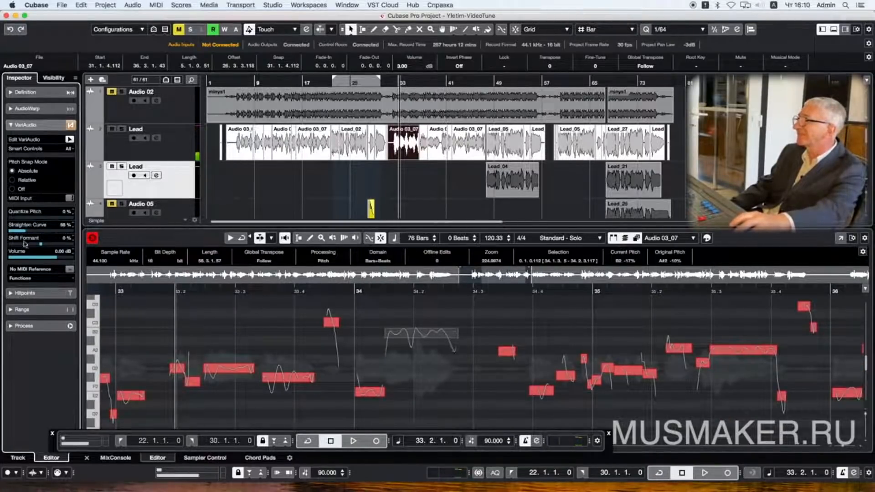
key("space")
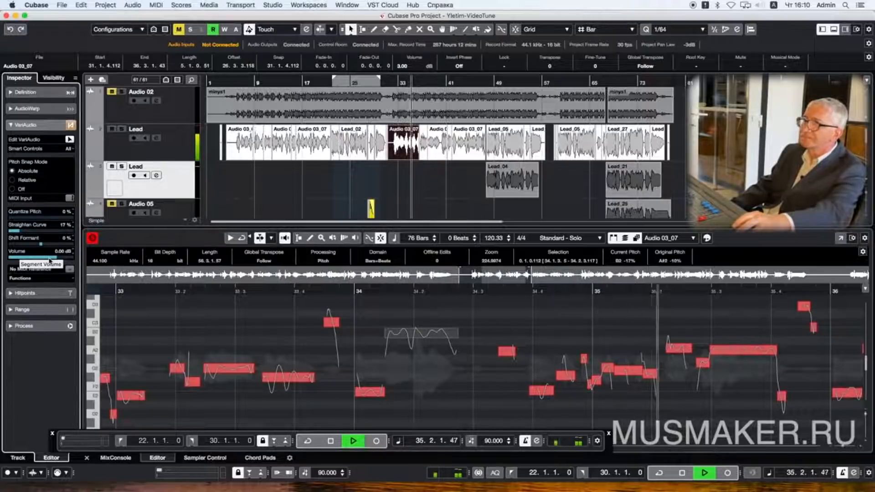
key("space")
Step: Tune the long note after 35.3 and the short note at 35.2 exactly to A2 and listen on past bar 36
left_click(735, 351)
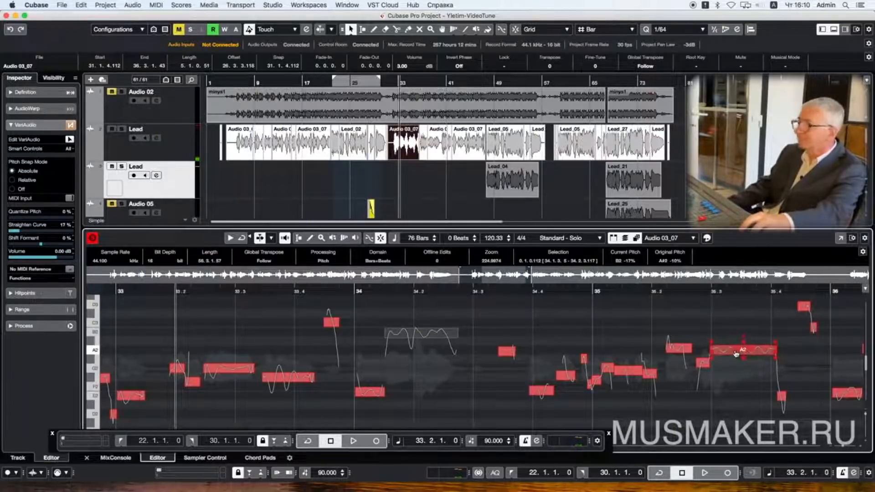
left_click(678, 351)
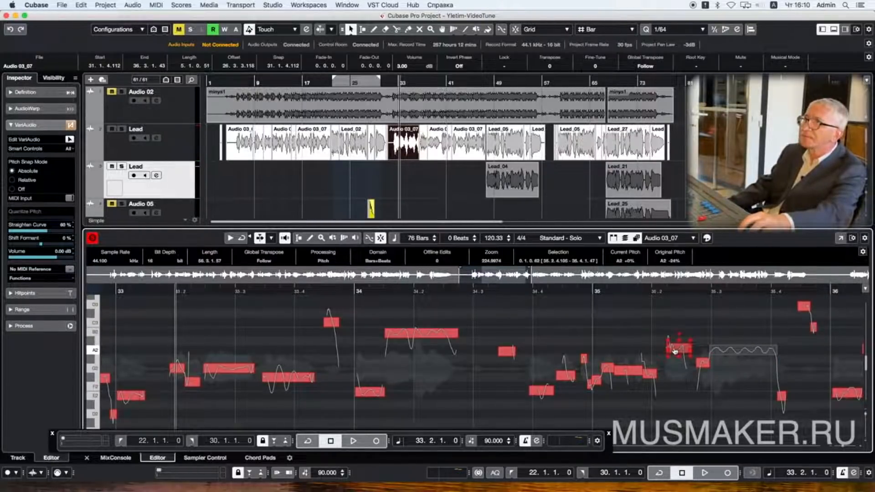
left_click(675, 352)
key("space")
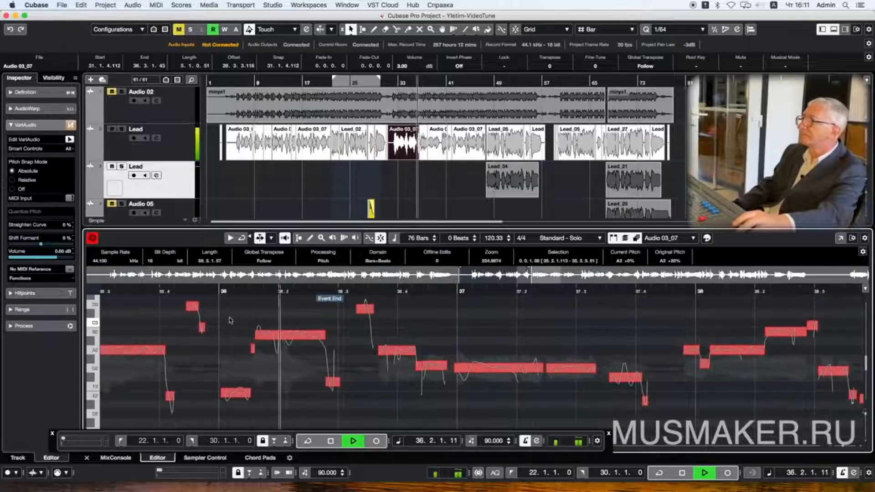
Step: Move the playback position to 36.1.3.0 and tilt the start of the pitch curve of the long note around 36.2
left_click(250, 296)
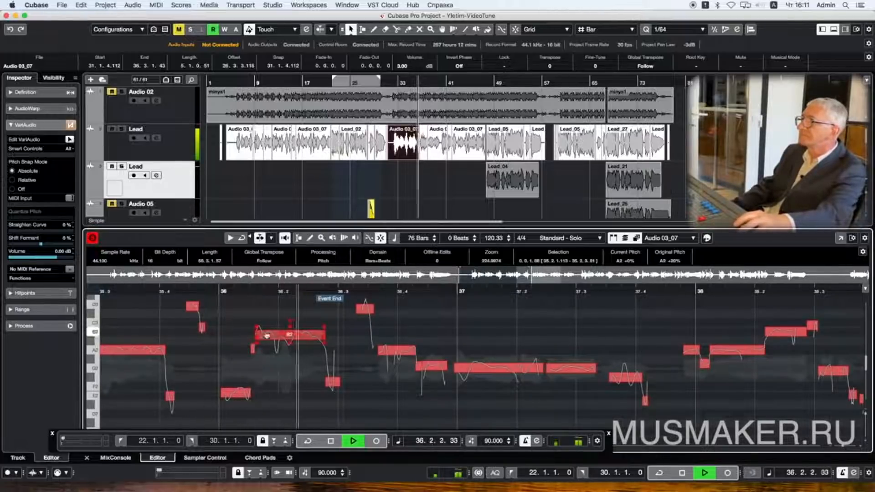
key("space")
left_click(257, 329)
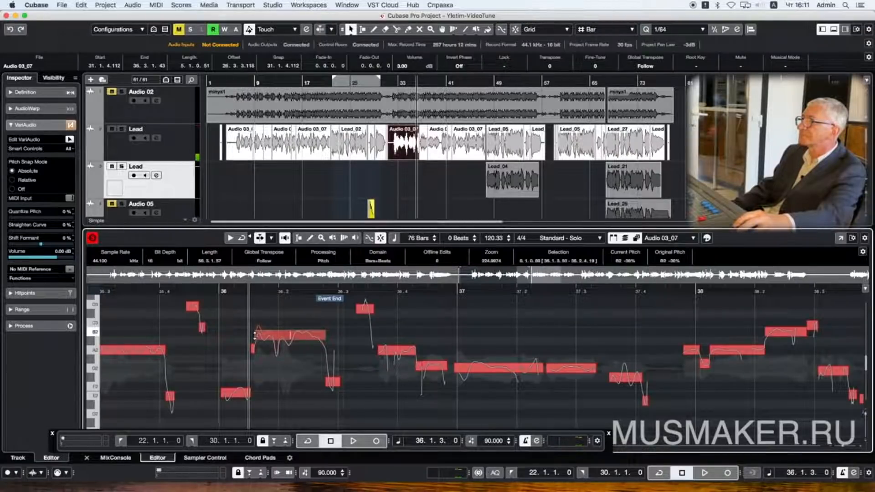
left_click_drag(255, 335, 279, 340)
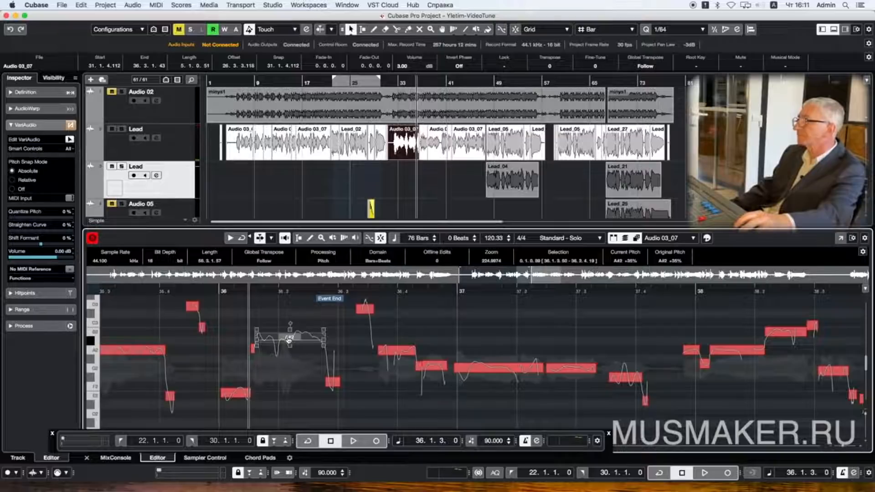
Step: Set the Straighten Curve of the long note around 36.2 to 58%, listen, and tilt the start of its pitch curve upward
left_click_drag(13, 231, 45, 231)
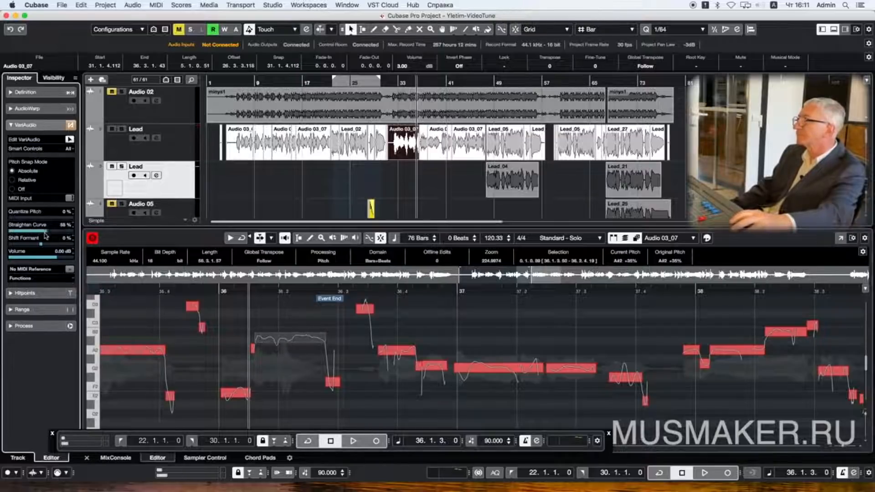
key("space")
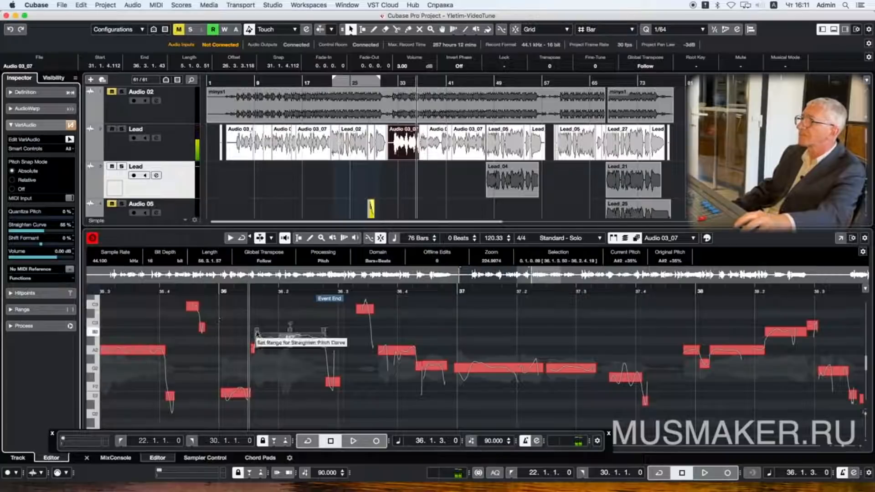
left_click_drag(257, 330, 257, 325)
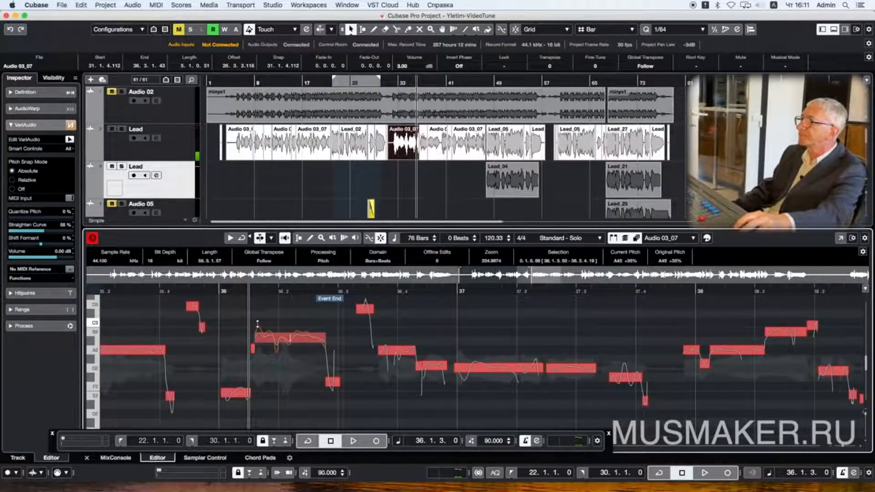
key("Return")
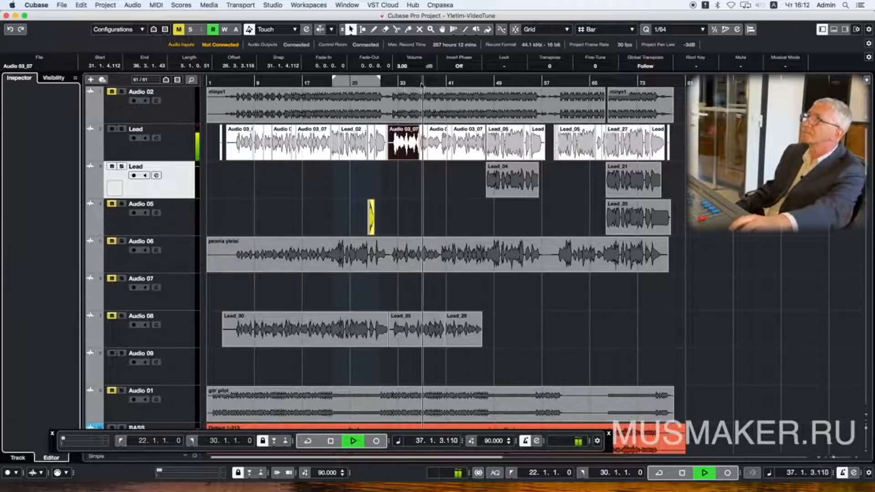
Step: Stop playback and open the Lead_66 clip on the Lead track for pitch editing
left_click_drag(422, 83, 424, 146)
key("space")
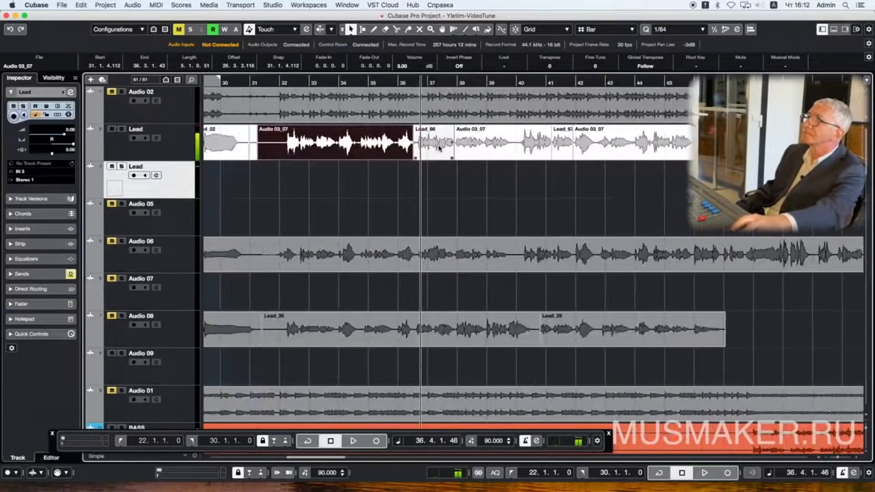
double_click(439, 148)
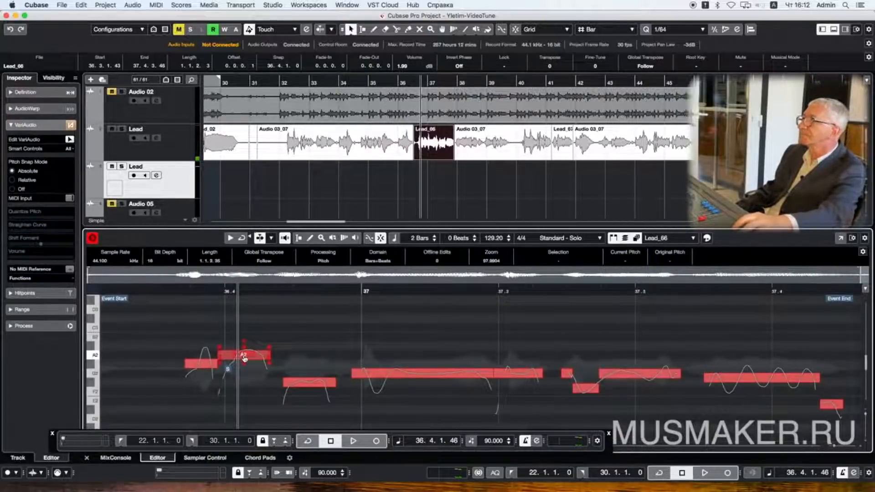
Step: Tune the F#2 note before bar 37 and the G2 notes between 37 and 37.2 in Lead_66 exactly to pitch
left_click(314, 387)
left_click(312, 387)
left_click(403, 376)
left_click(309, 385)
left_click(520, 376)
Step: Tune the long note around 37.3 to G2, tilt the end of its pitch curve and straighten the curve
left_click(623, 375)
left_click_drag(678, 369, 681, 371)
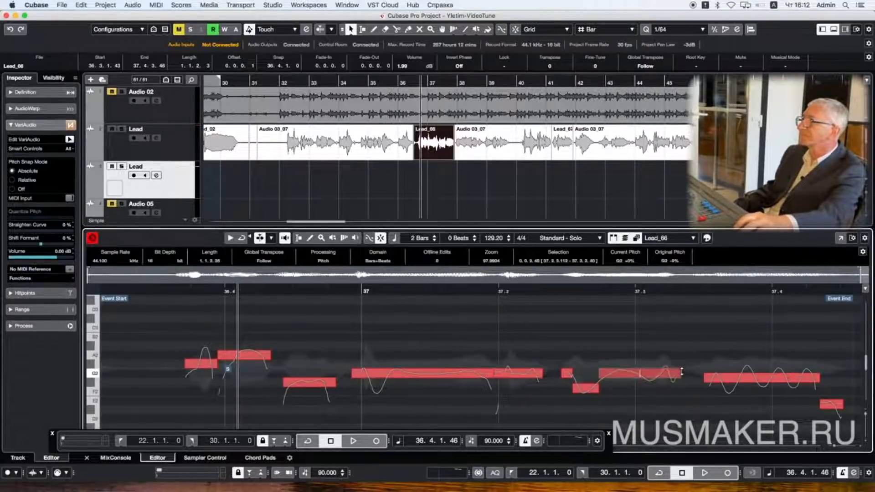
left_click_drag(10, 230, 30, 233)
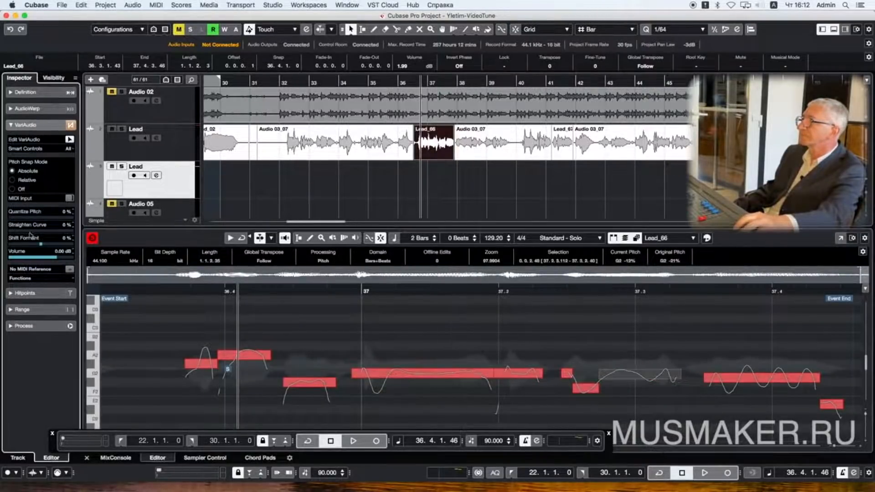
Step: Tune the wavering long note around 37.4 exactly to F#2, set its Straighten Curve to 57% and listen
left_click(761, 377)
left_click_drag(19, 233, 63, 232)
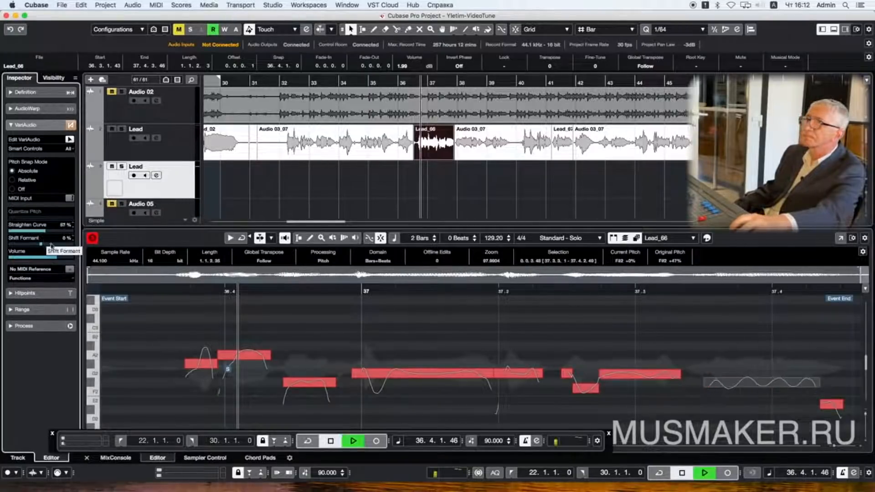
key("space")
Step: Open the Audio 03_07 clip that follows Lead_66, listen to its start around bar 38 and stop playback
left_click(466, 133)
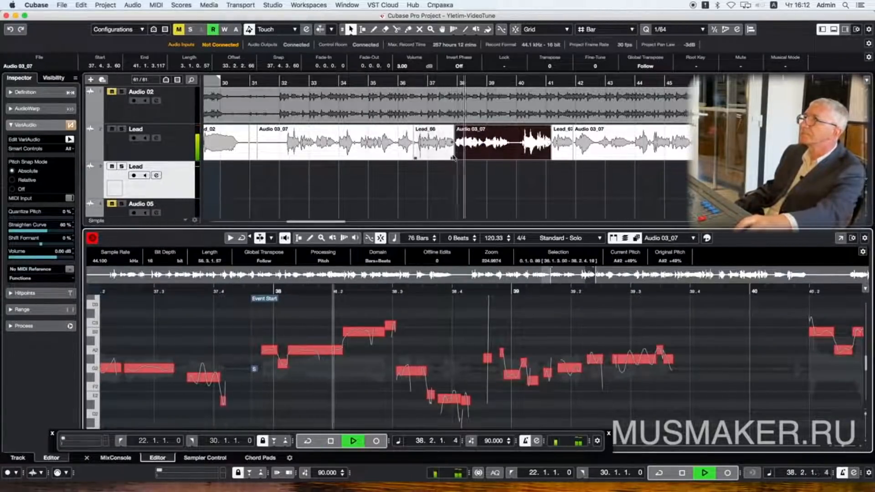
left_click(447, 192)
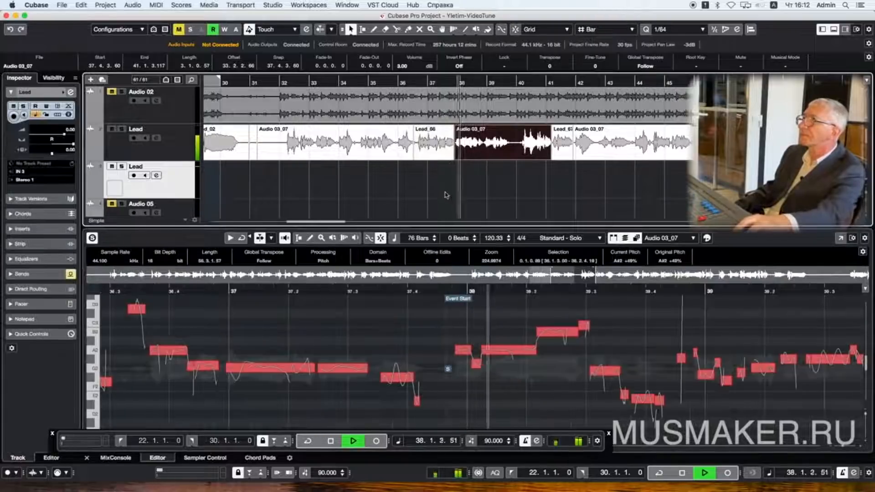
key("space")
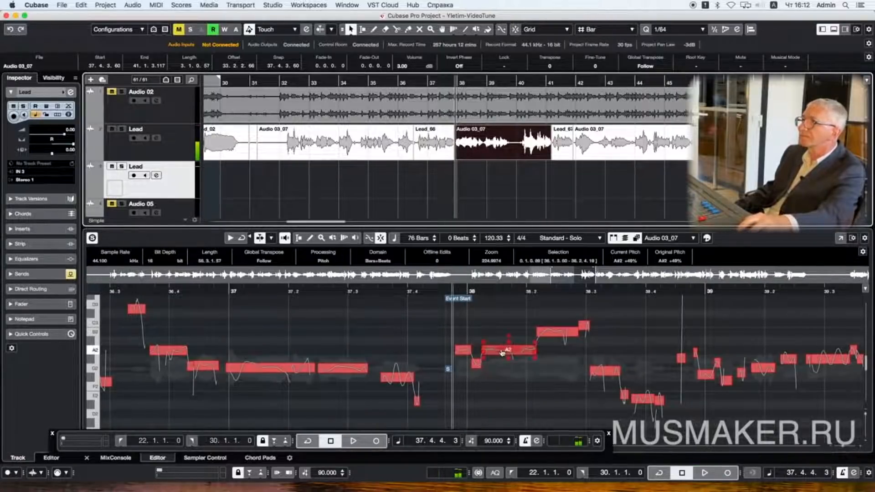
Step: Tune the opening notes around bar 38 exactly to A2 and B2 and listen on to 40.2
left_click(502, 353)
left_click(552, 331)
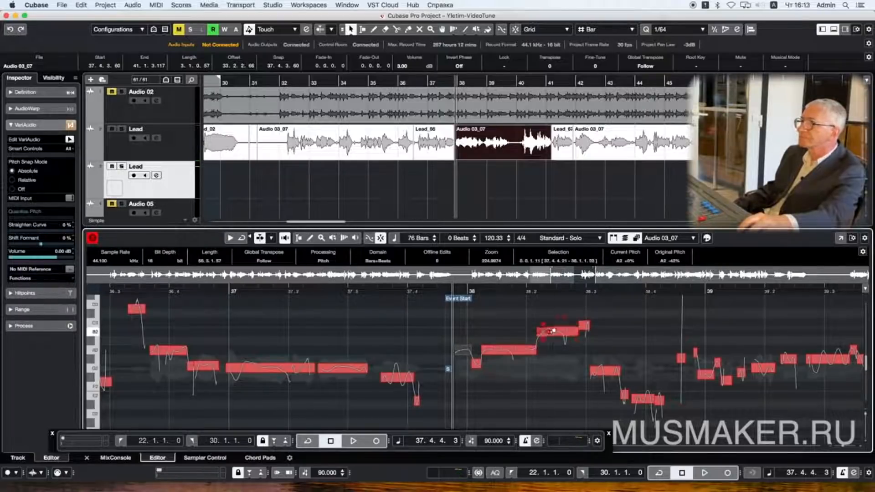
left_click(605, 372)
key("space")
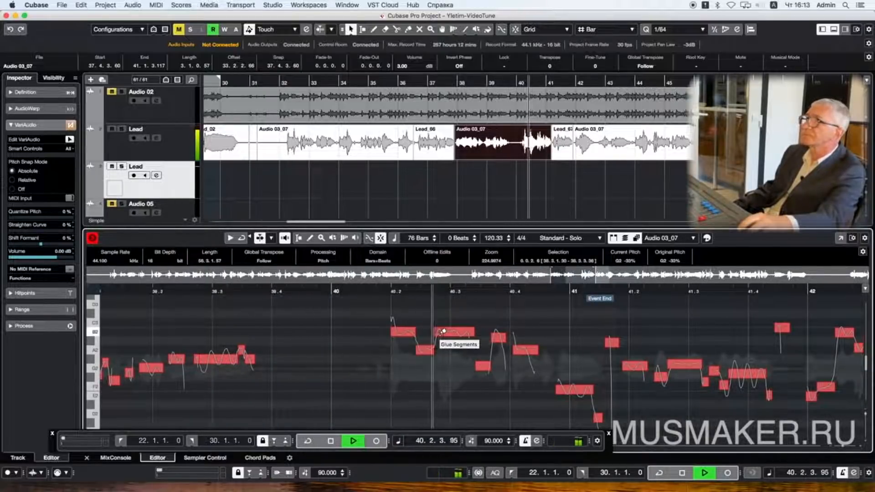
Step: Return playback to 40.2.2.0, tune the high notes between 40.2 and 40.3 exactly to B2 and close the editor
left_click(403, 289)
key("space")
left_click(404, 333)
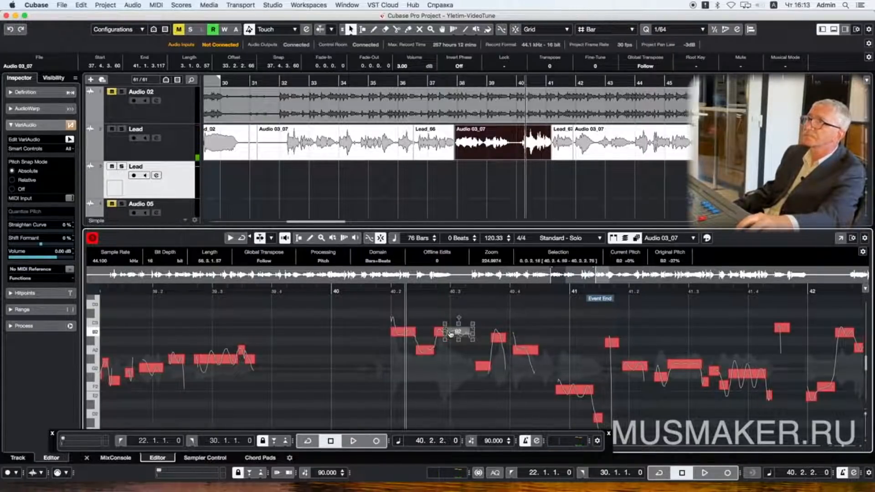
key("Return")
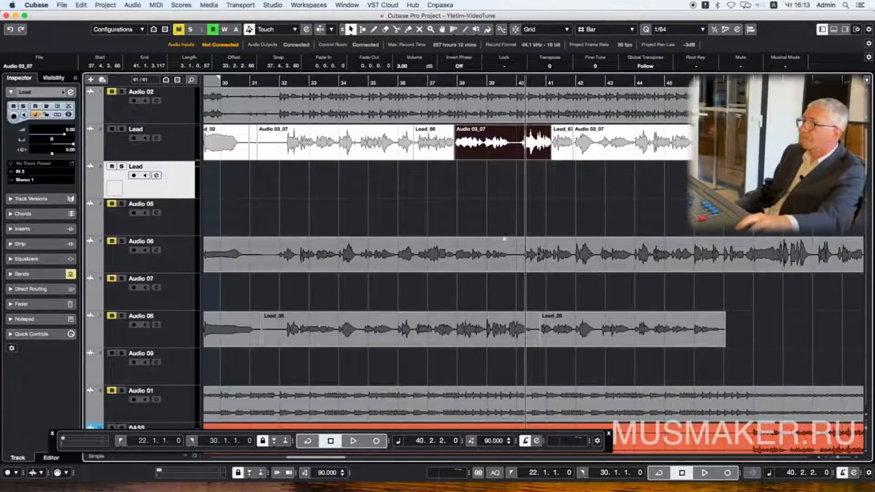
Step: Play the arrangement from just after bar 41 and open the Lead_67 clip for pitch editing
left_click(554, 83)
key("space")
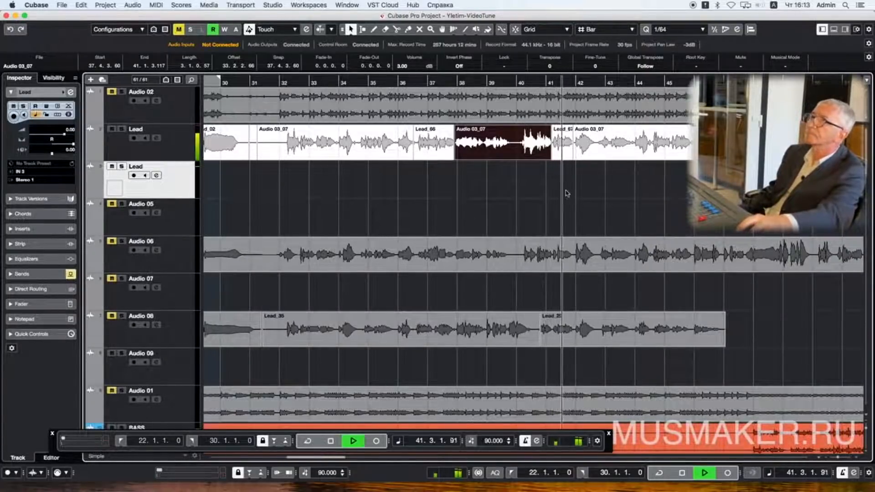
double_click(563, 145)
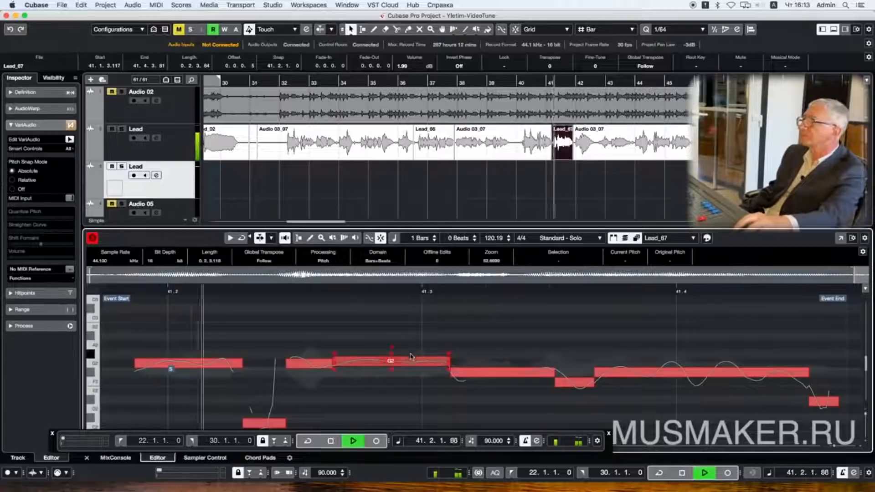
key("space")
Step: Check the G2 notes at 41.2 and before 41.3 in Lead_67 and listen to the phrase
left_click(215, 367)
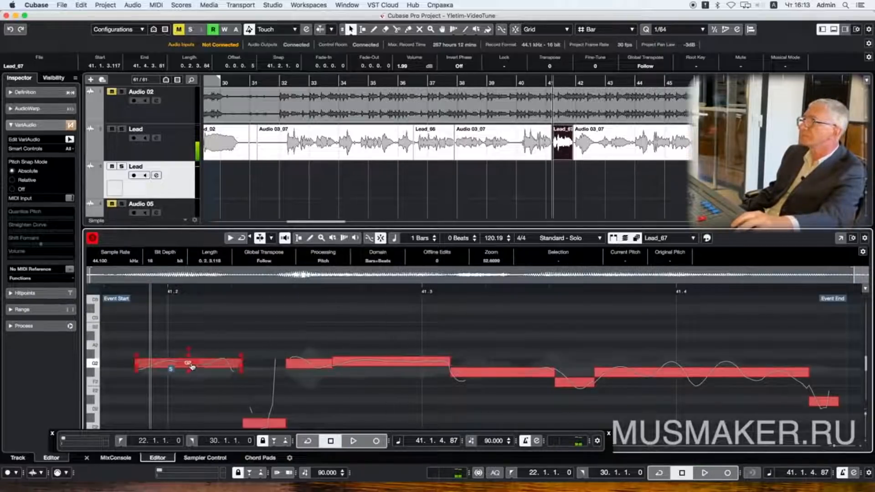
left_click(192, 367)
left_click(360, 363)
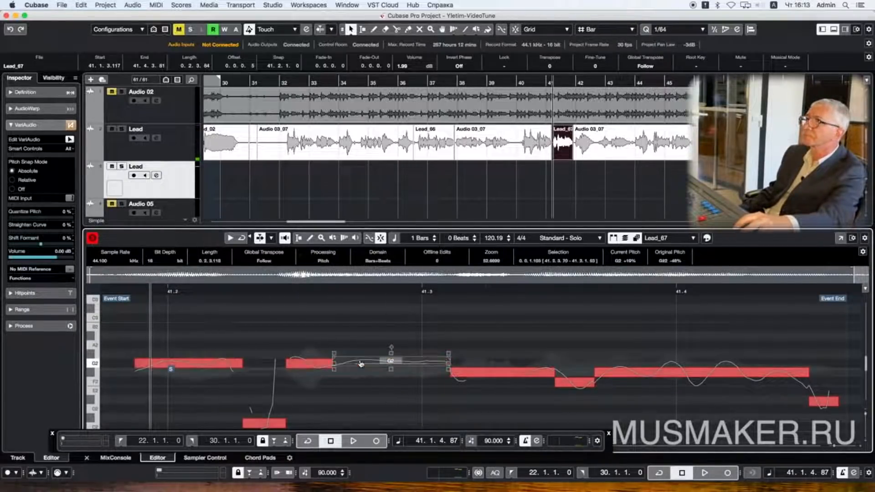
key("space")
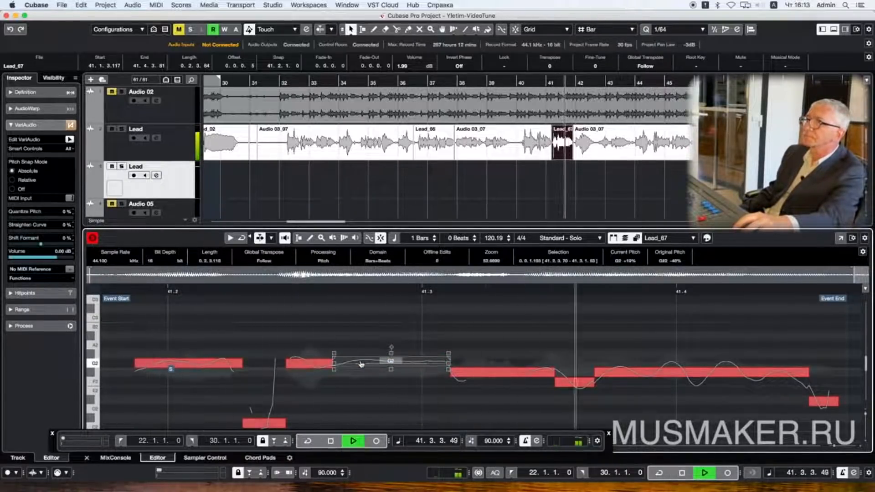
key("space")
Step: Open the Audio 03_07 clip after Lead_67, tune the long note at 43.3 to A2 and set its Straighten Curve to 44%
key("Return")
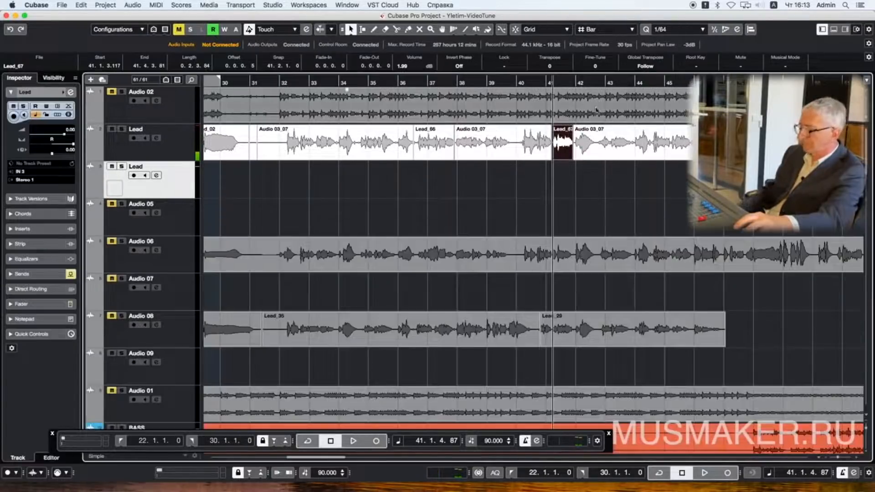
double_click(587, 144)
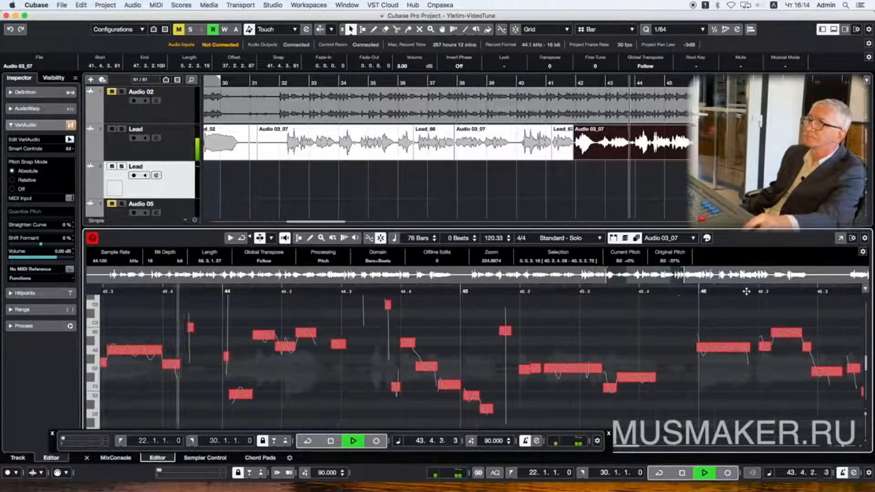
left_click(109, 292)
key("space")
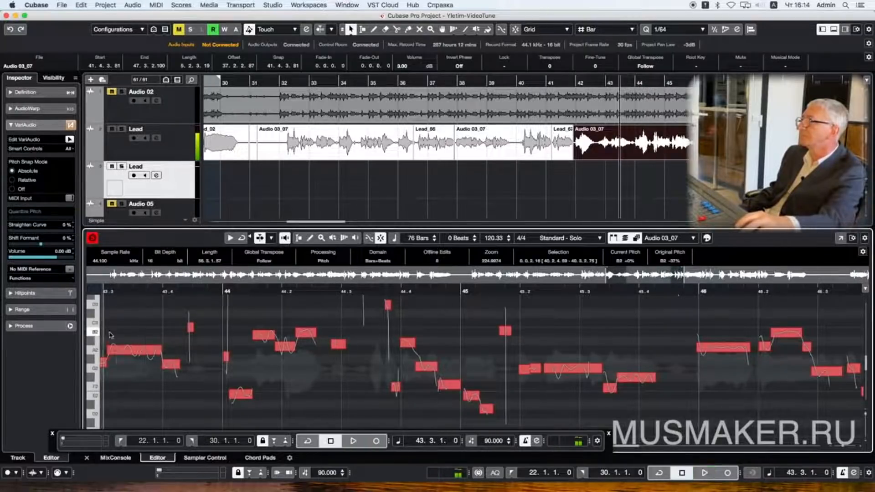
left_click(128, 351)
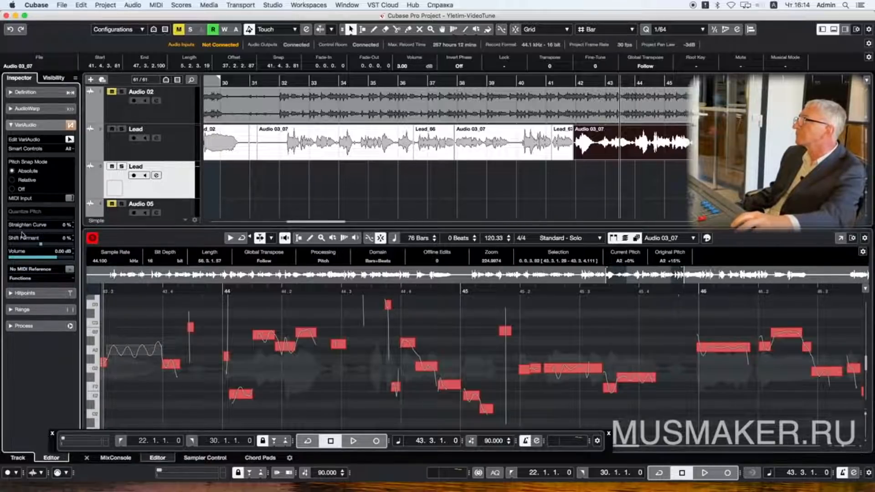
key("space")
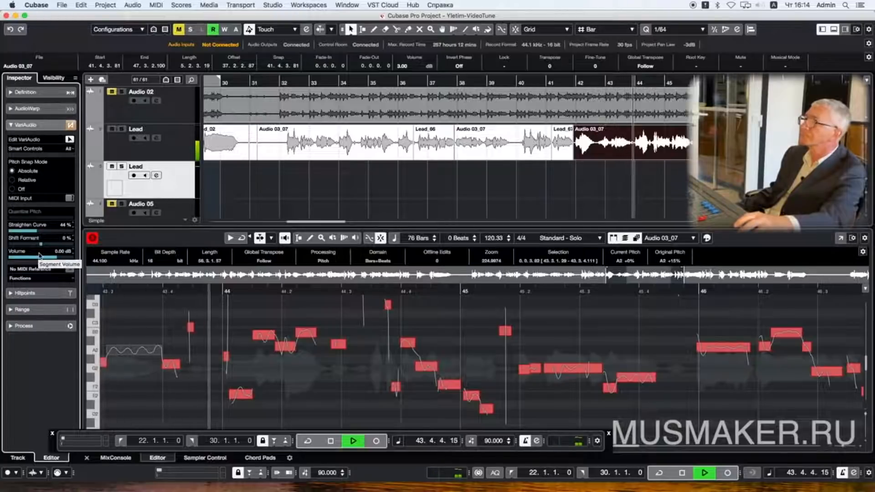
Step: Move playback to 44.2.2.0, tune the notes after 44.1 and 44.2 exactly to B2 and listen to the phrase
left_click(298, 288)
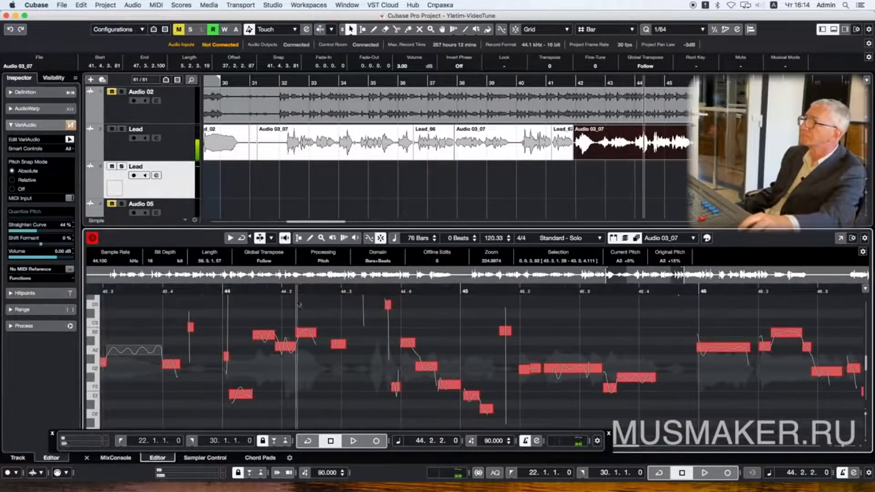
left_click(305, 336)
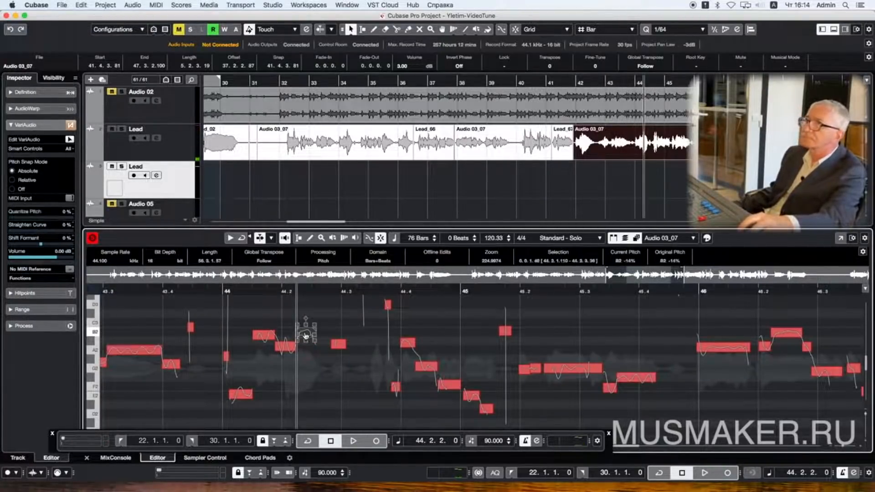
left_click(284, 342)
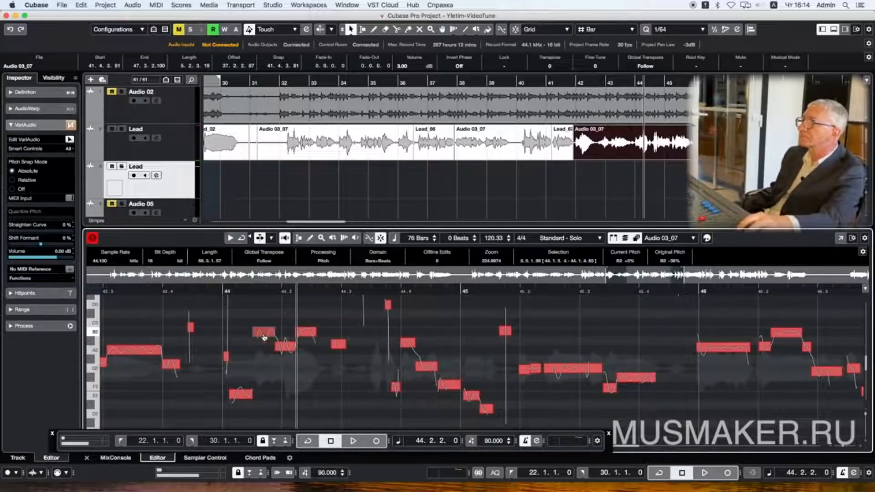
left_click_drag(265, 337, 282, 348)
left_click(287, 349)
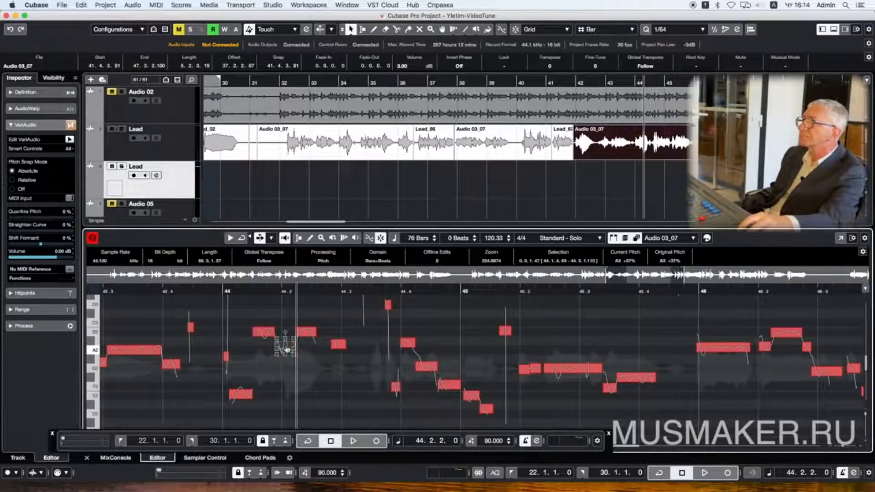
key("space")
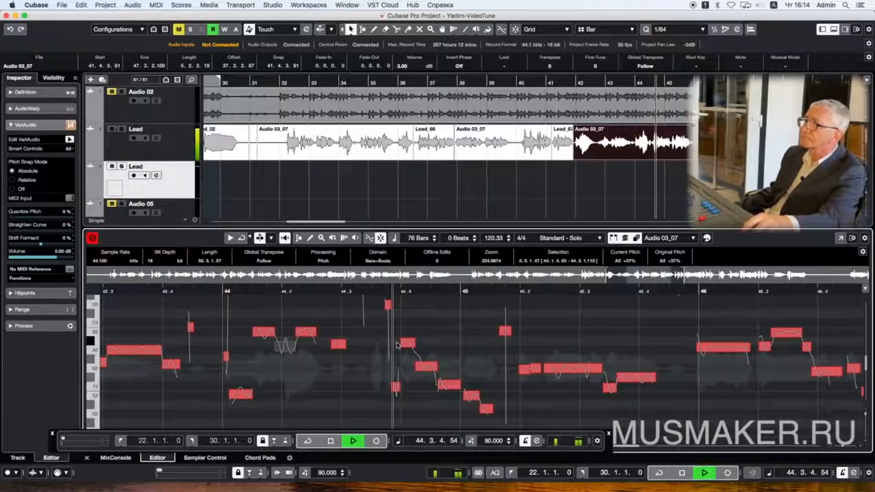
key("space")
Step: Tune the note at 44.4 to B2, split the following note and tune its parts to A2 and G2
scroll(387, 329, "up", 2)
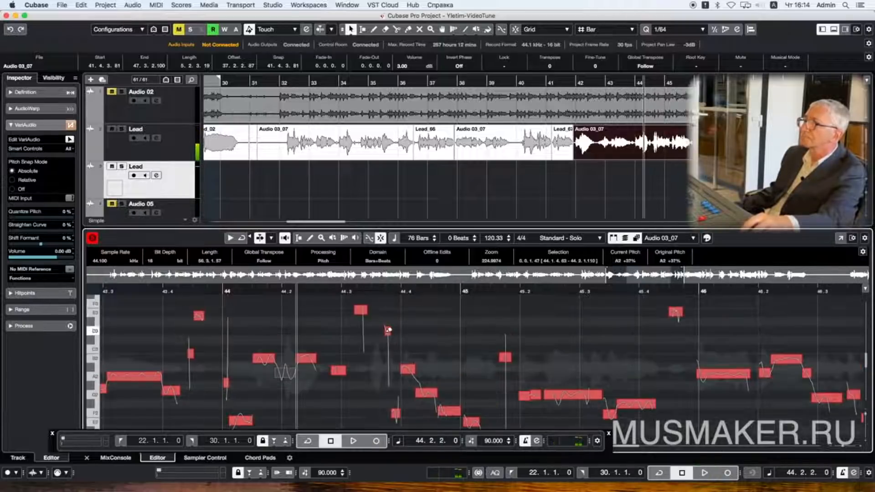
left_click(407, 371)
left_click_drag(406, 363, 427, 396)
left_click(429, 390)
left_click_drag(424, 386, 423, 382)
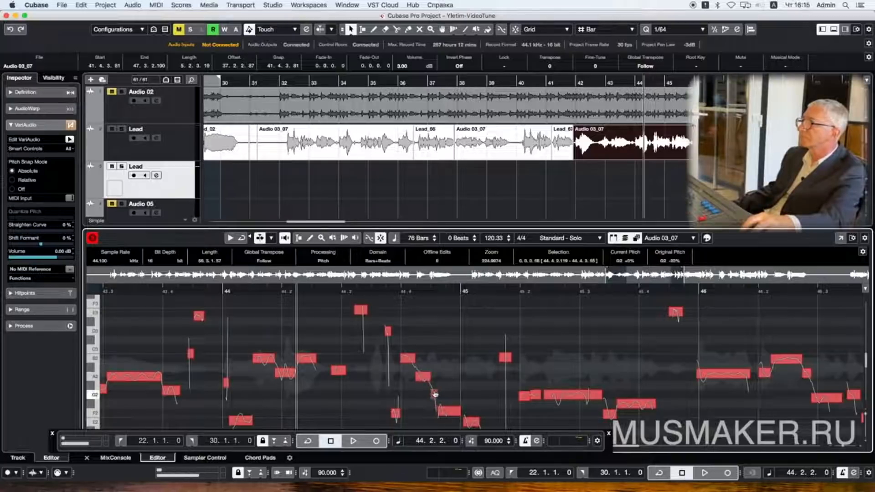
Step: Tune the note just before bar 45 to F#2 and the note right after the bar line exactly to E2
left_click(449, 414)
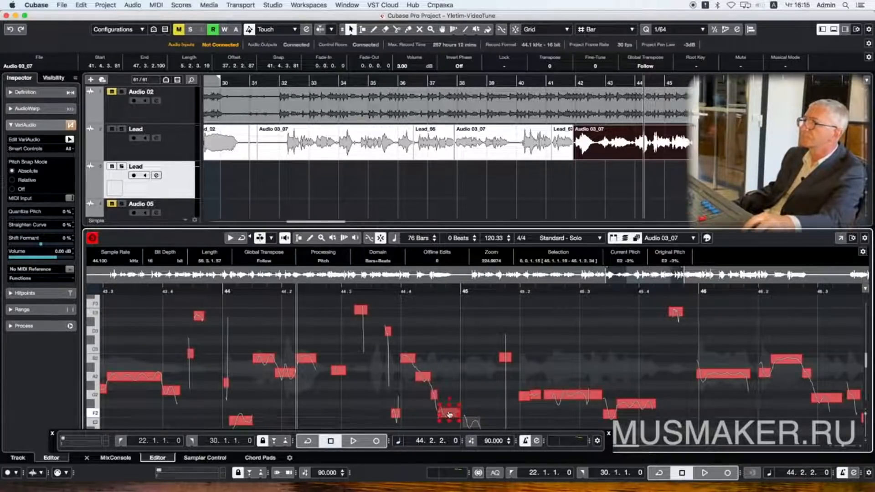
left_click(449, 415)
left_click_drag(448, 414, 448, 408)
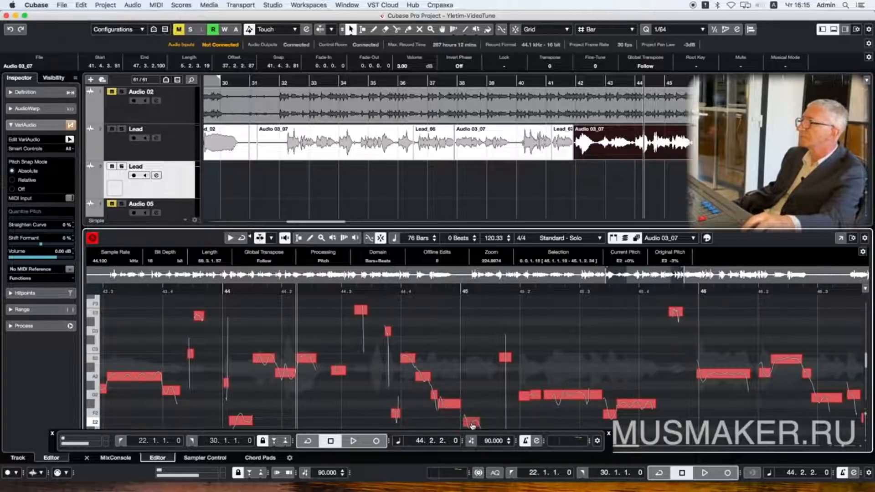
Step: Tune the long note after 45.2 exactly to G2 and the note after 45.3 to F#2, and listen from 45.4.2.0
left_click(569, 399)
left_click(639, 405)
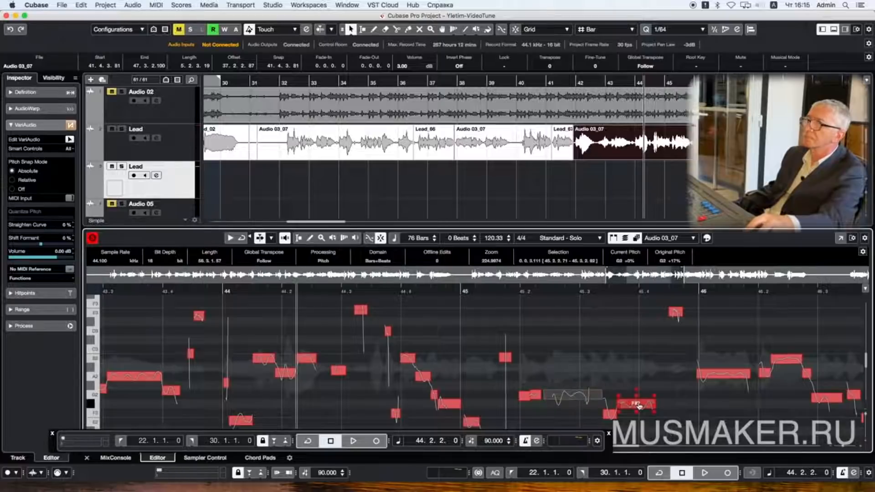
left_click(654, 333)
key("space")
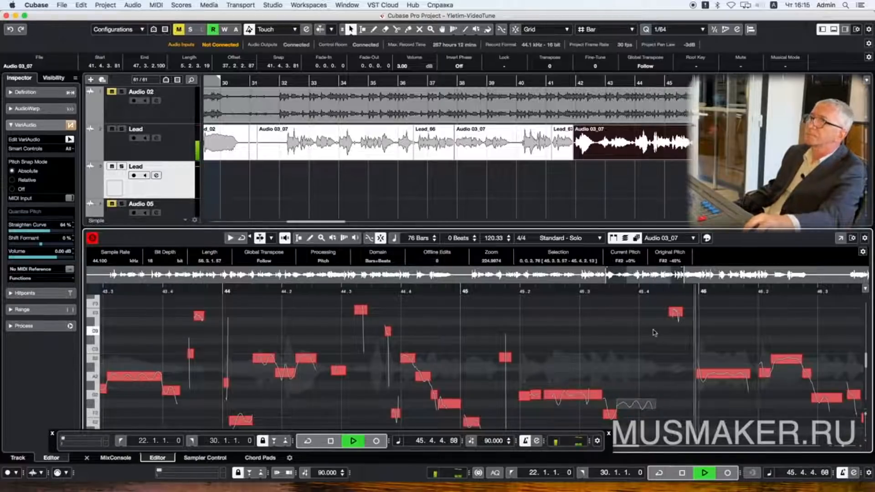
key("space")
Step: Tune the long note at bar 46 to A2, the note after 46.2 to B2 and the one at 46.3 to G2, and listen
left_click(730, 383)
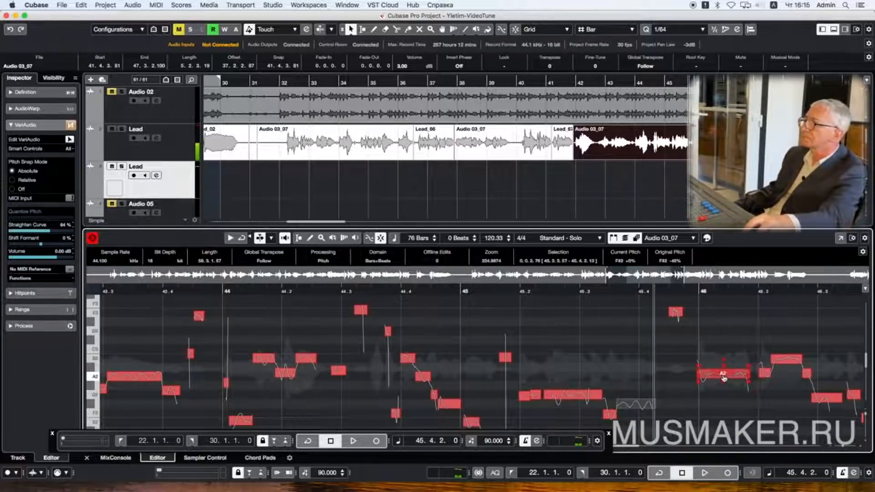
left_click(724, 378)
left_click(785, 360)
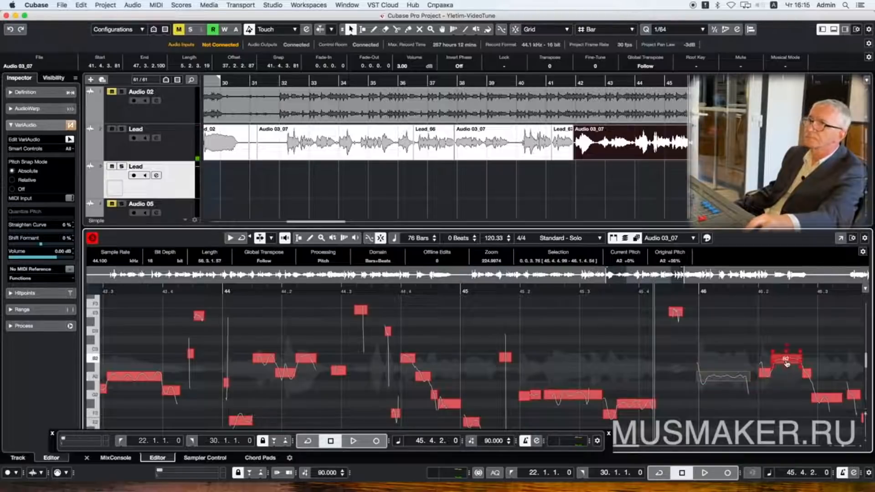
left_click(786, 363)
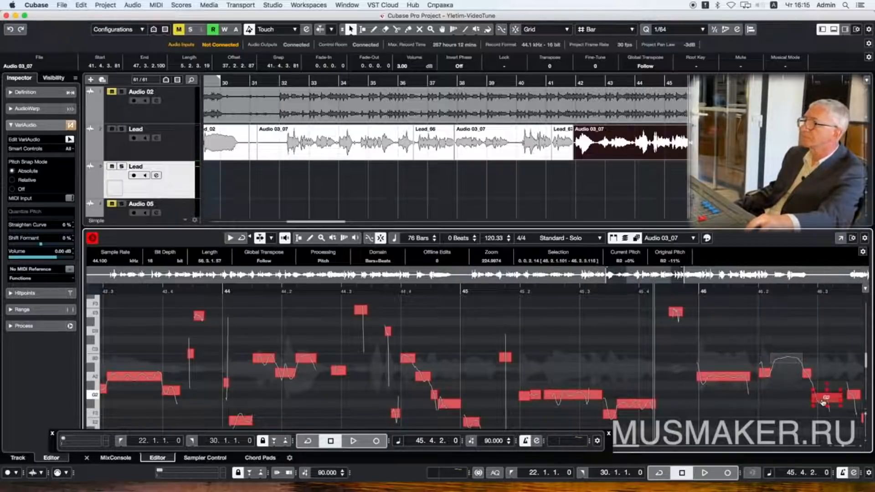
left_click(822, 401)
key("space")
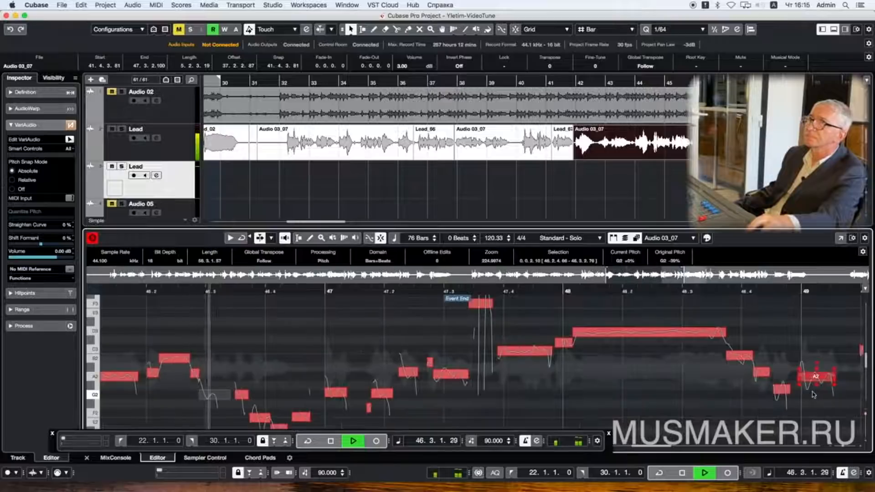
Step: Move playback to 46.3.3.0, tune the two low notes around 46.4 exactly to E2 and listen to them
left_click(237, 295)
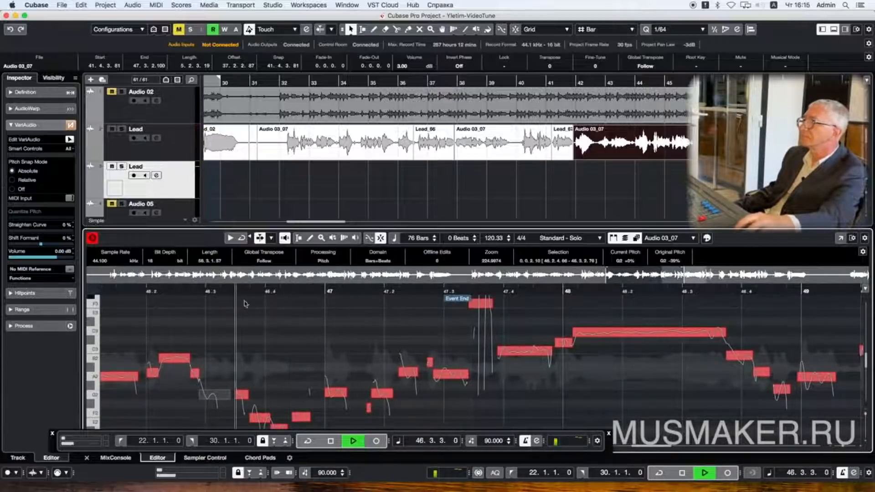
key("space")
scroll(244, 353, "down", 2)
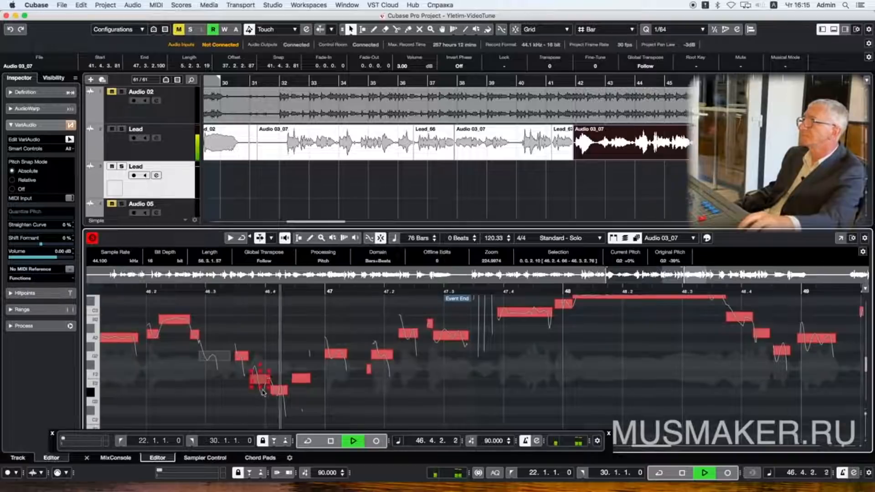
key("space")
left_click(258, 381)
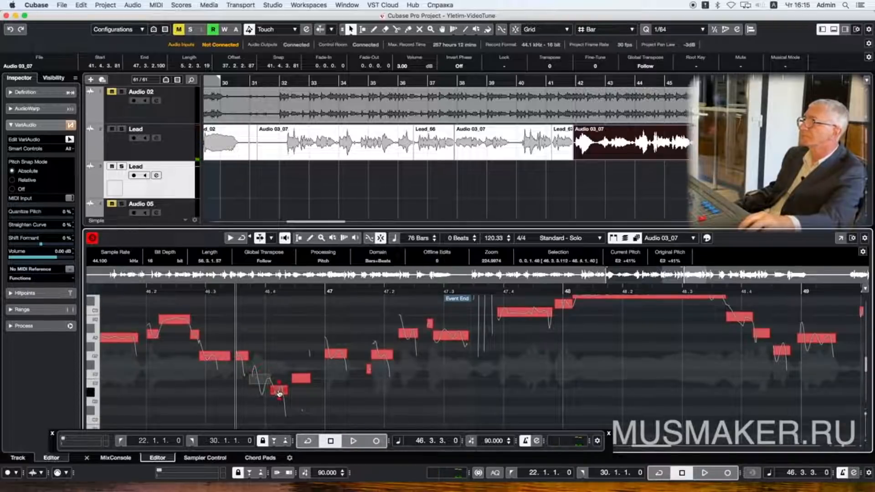
left_click_drag(279, 392, 280, 384)
left_click(277, 384)
key("space")
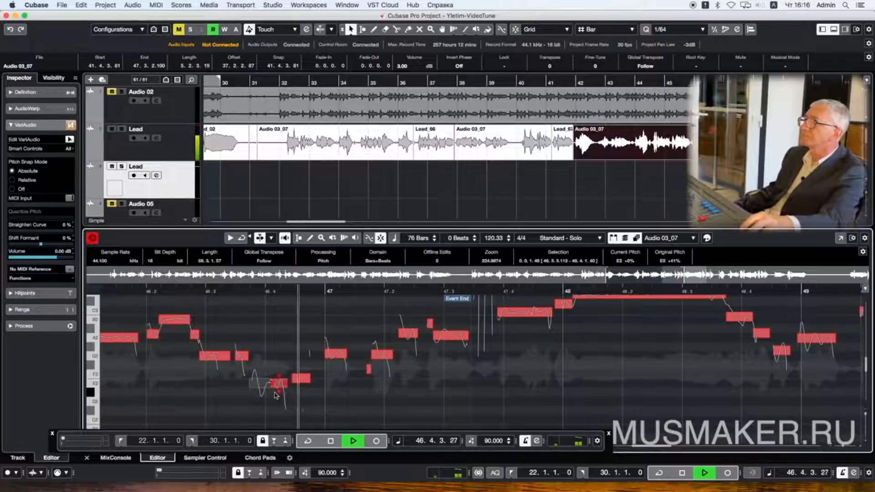
key("space")
Step: Tune the note at bar 47 and the one just before 47.2 to G2, and the note after 47.2 to A2, checking by playback
left_click(338, 356)
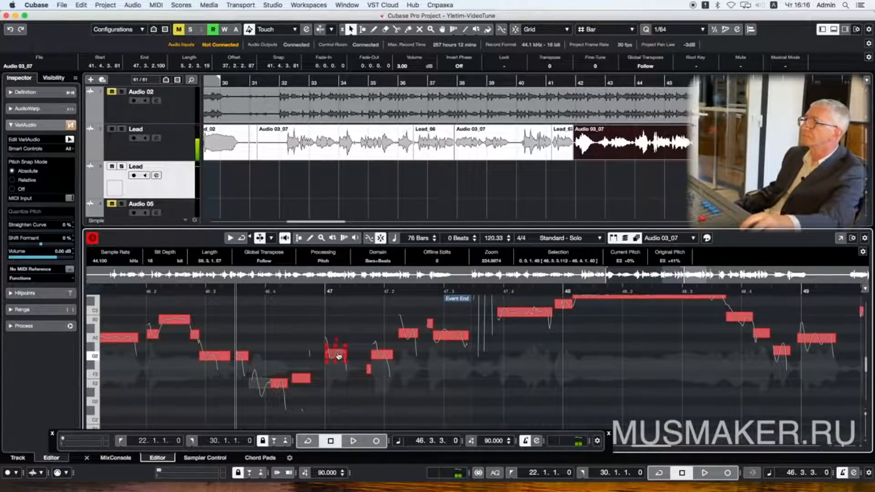
left_click(338, 356)
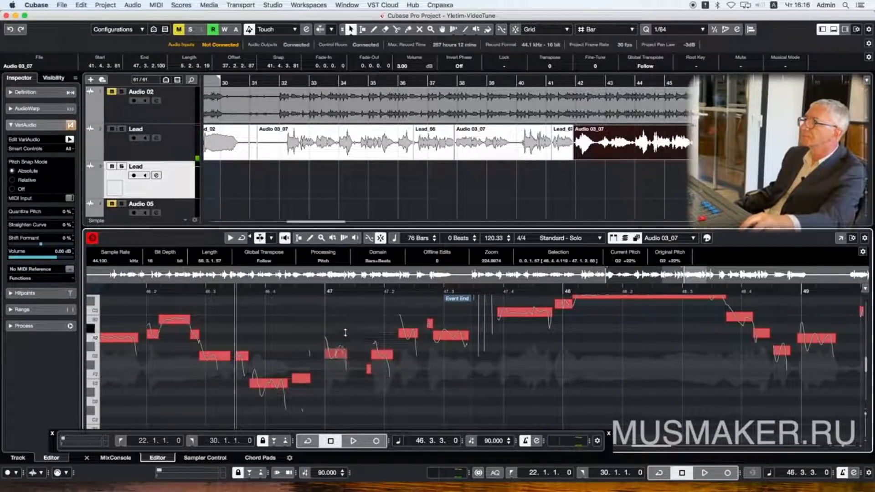
left_click(383, 356)
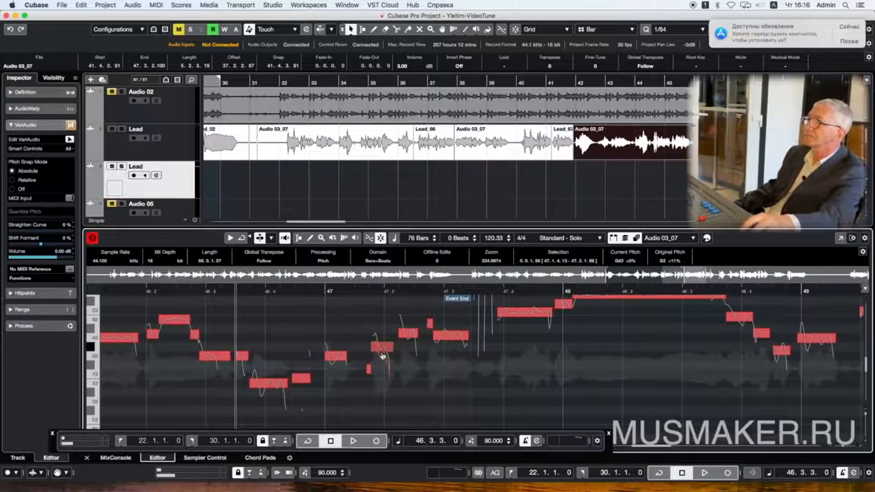
key("space")
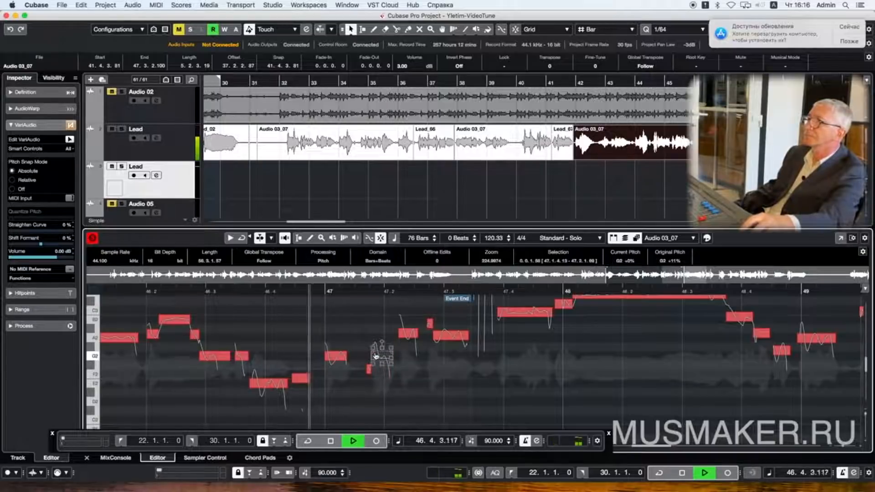
key("space")
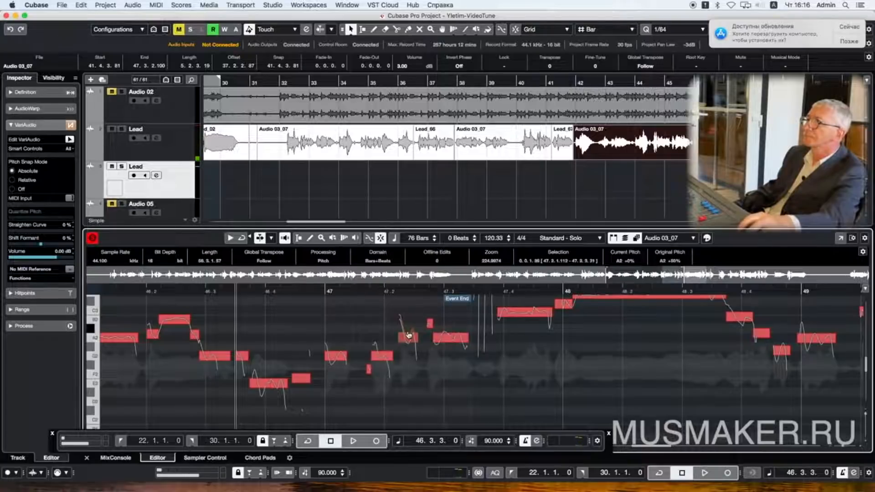
left_click(522, 314)
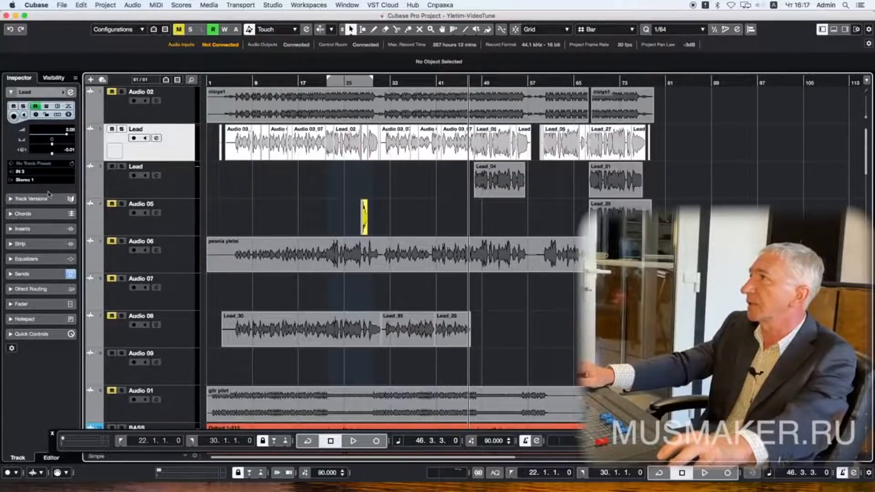
Step: Insert the Q4 Stereo equalizer on the Lead track and shape band 1 as a low cut at about 164 Hz
left_click(36, 229)
left_click(44, 158)
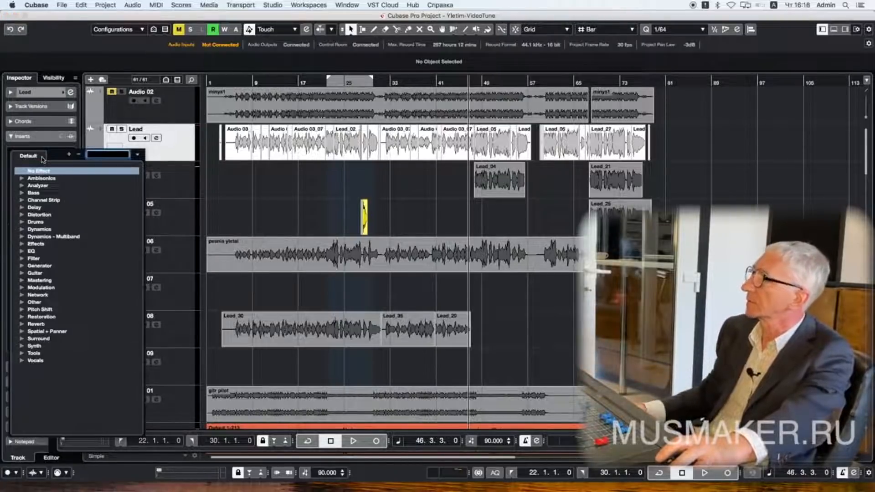
type("q4")
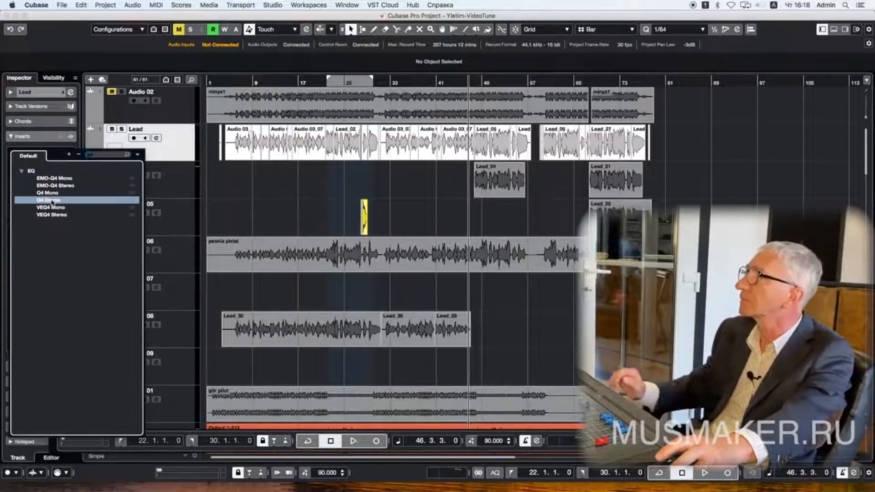
left_click(43, 200)
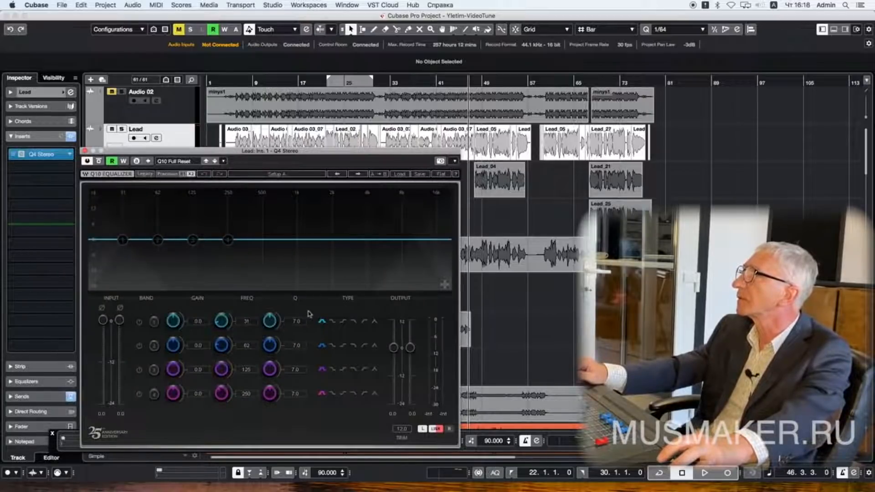
left_click_drag(122, 240, 206, 267)
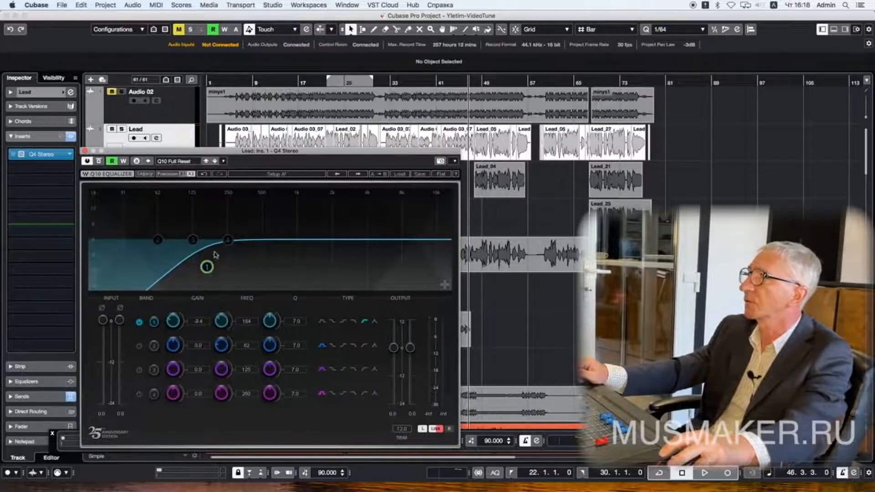
Step: Create a dip with band 2 at 350 Hz, with a gain of -7.0 and a Q of 4.0
left_click_drag(159, 245, 250, 254)
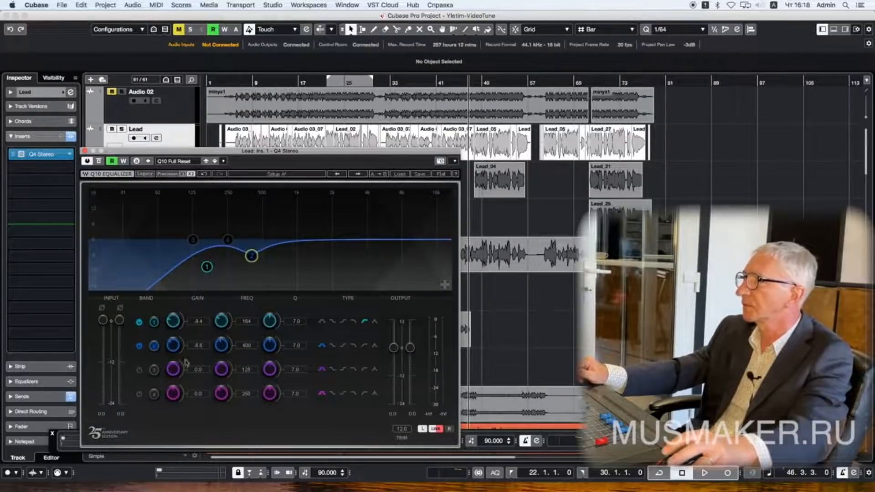
left_click(248, 347)
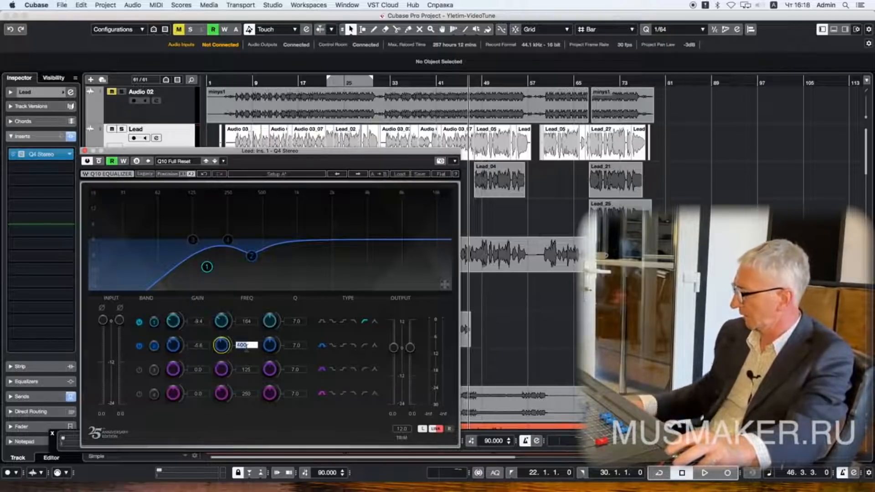
key("Return")
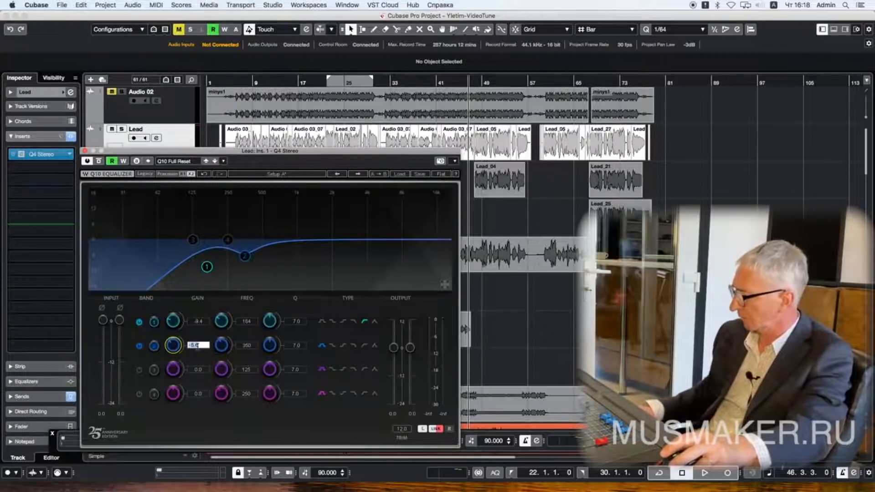
key("Return")
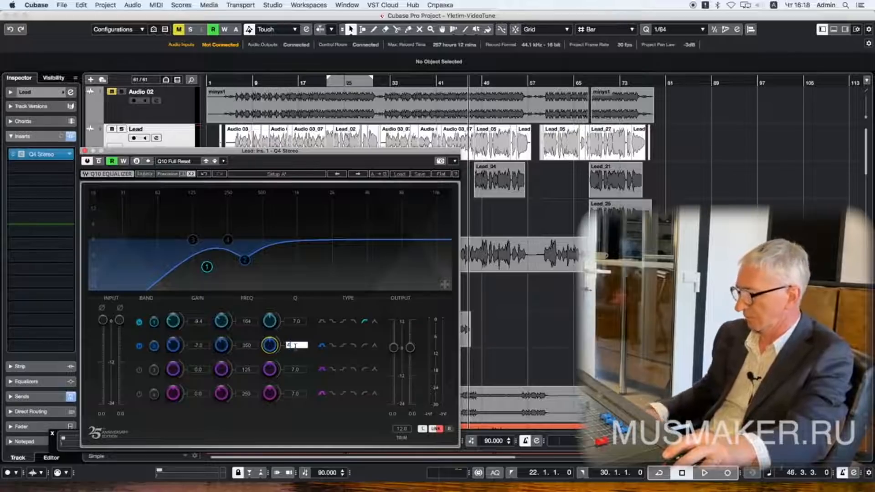
key("Return")
Step: Turn off automation reading for the equalizer and listen to the lead at several places, ending with playback from just before bar 6
key("space")
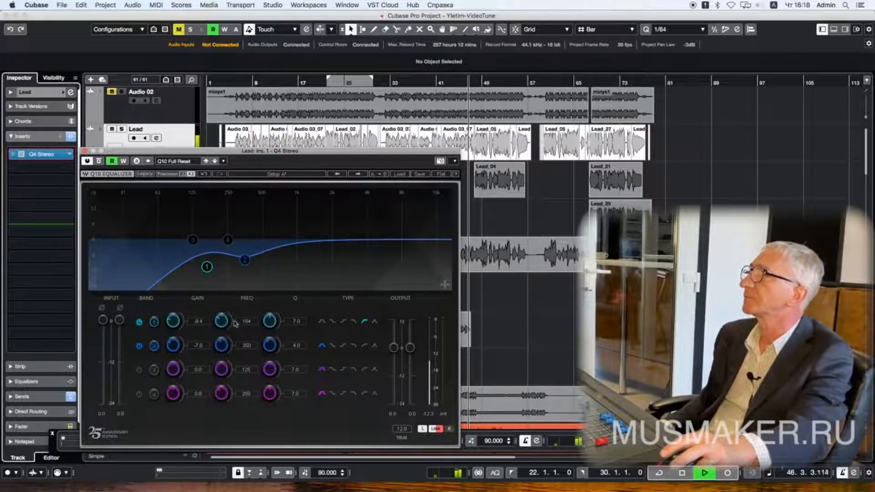
left_click(112, 161)
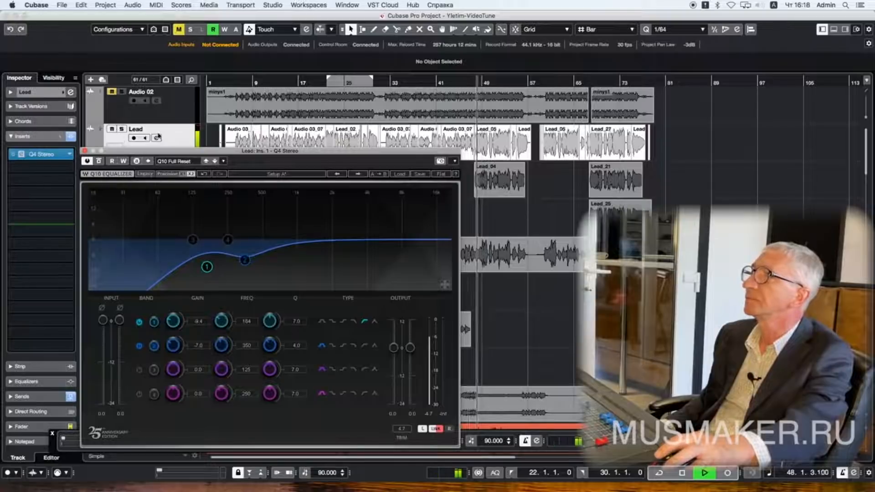
key("space")
left_click(382, 81)
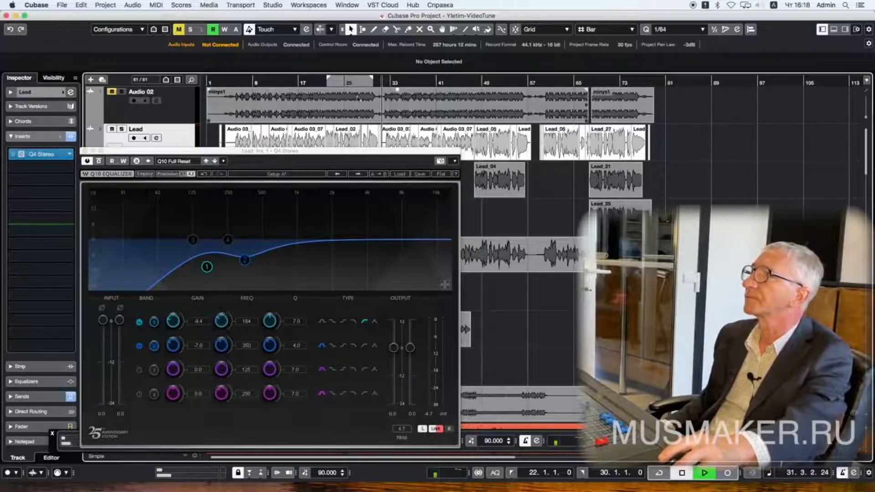
left_click(235, 82)
key("space")
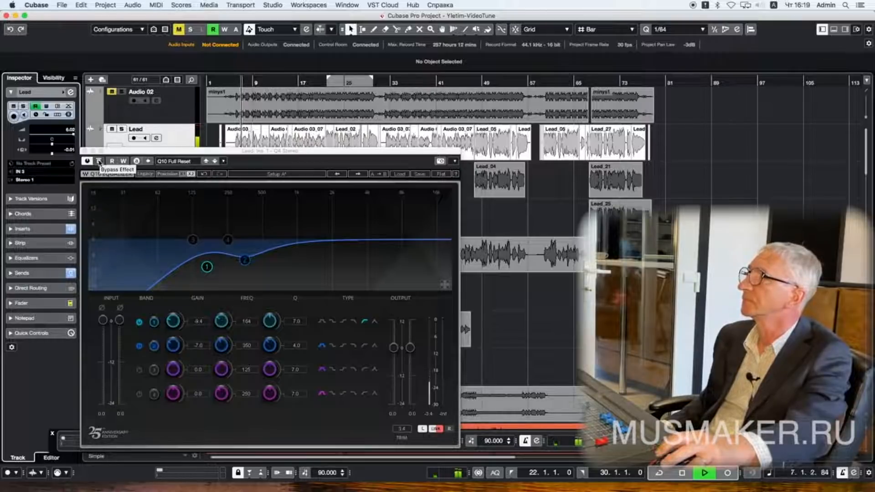
Step: Compare the lead with the equalizer bypassed and active, close the plug-in window and leave the inserts switched on
left_click(99, 161)
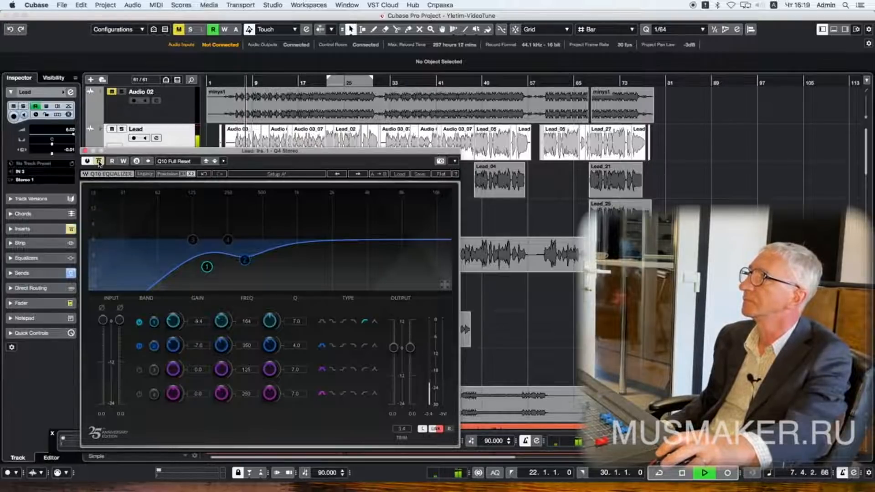
left_click(99, 161)
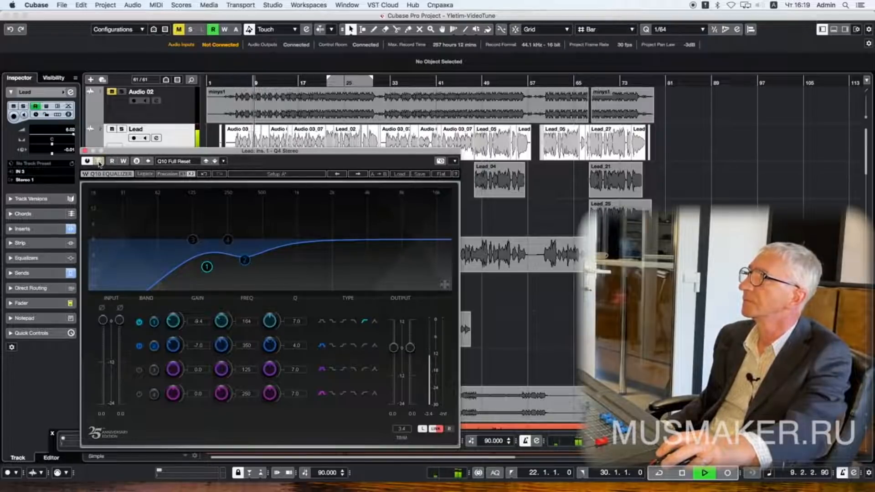
key("space")
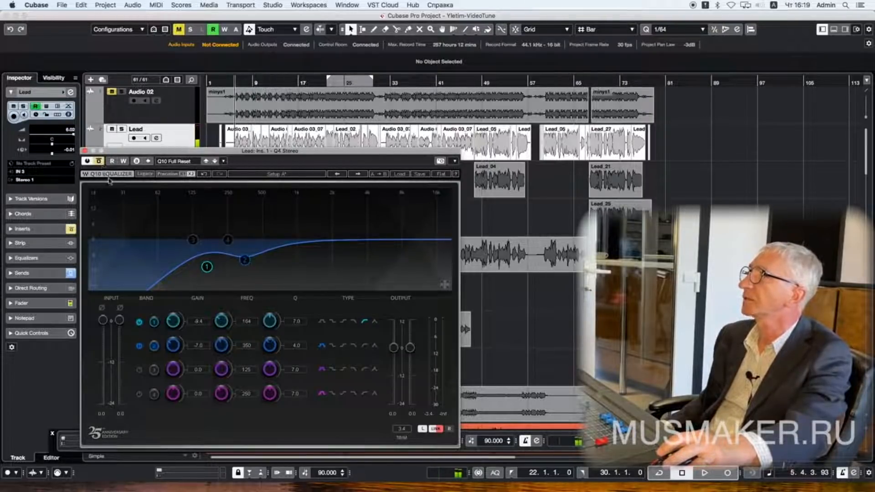
left_click(85, 151)
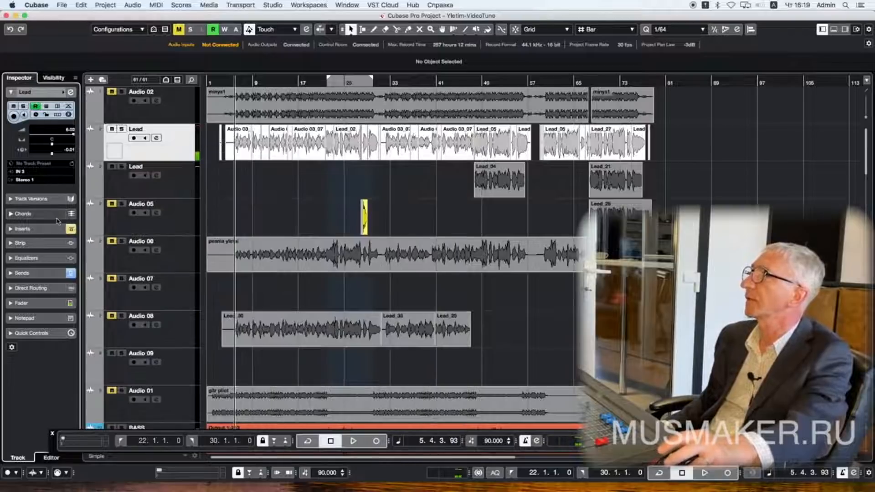
left_click(69, 229)
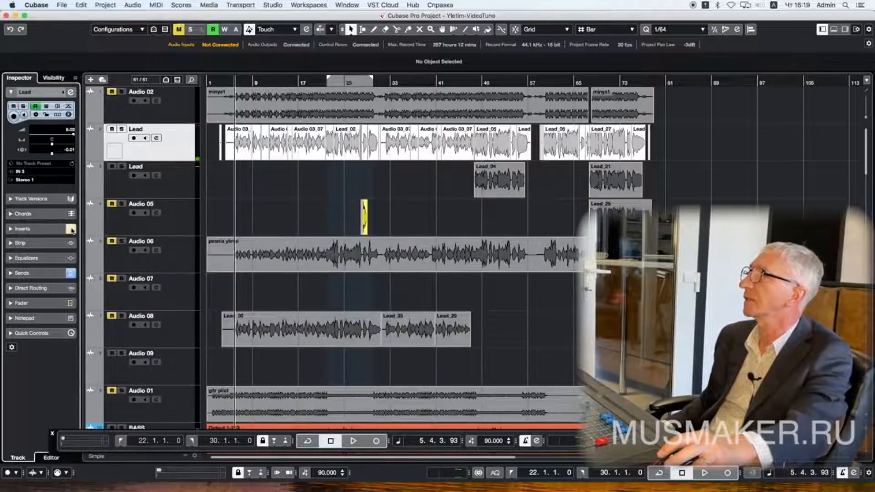
Step: Insert the RDeEsser Stereo after the Q4 on the Lead track and load its Female DeEss Narrow factory preset
left_click(41, 231)
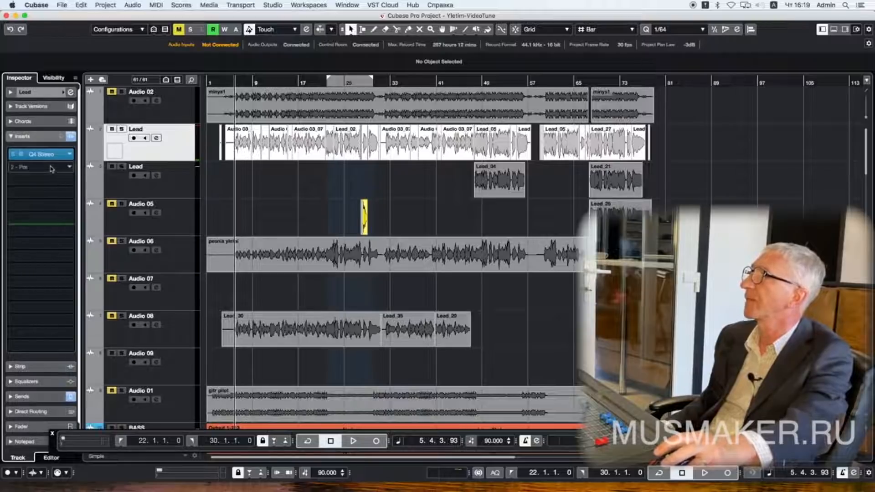
left_click(49, 171)
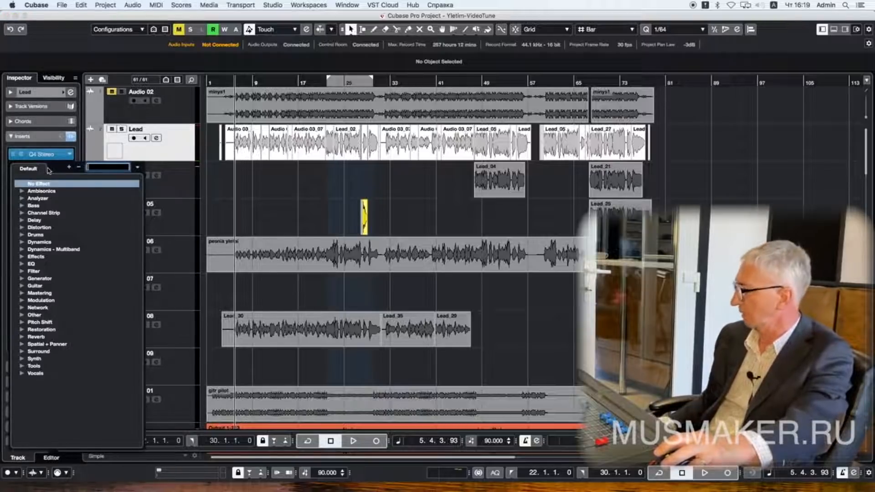
type("rd")
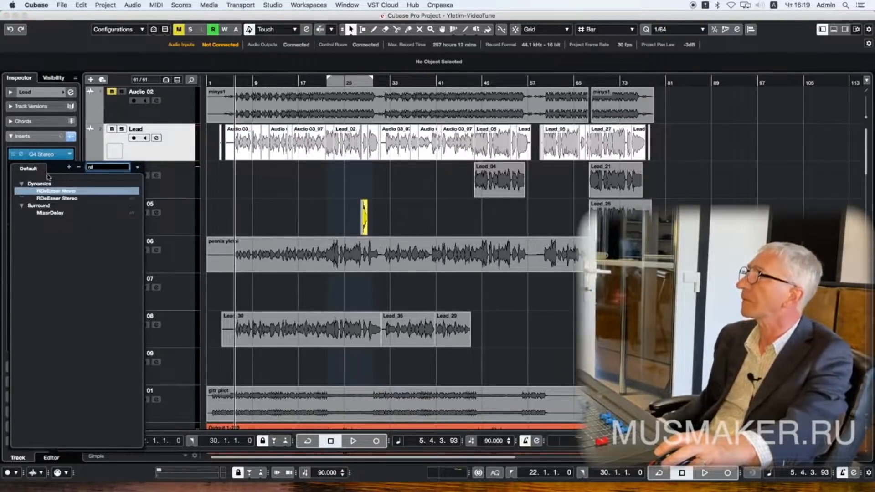
left_click(51, 198)
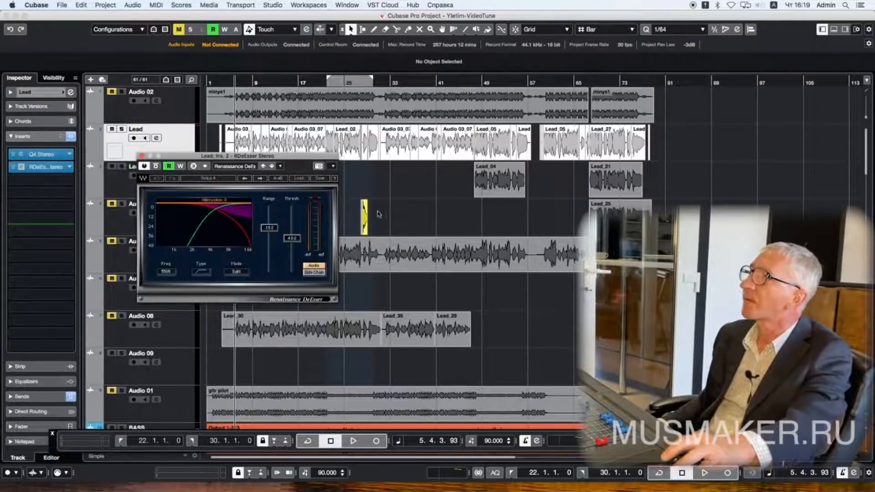
left_click(300, 182)
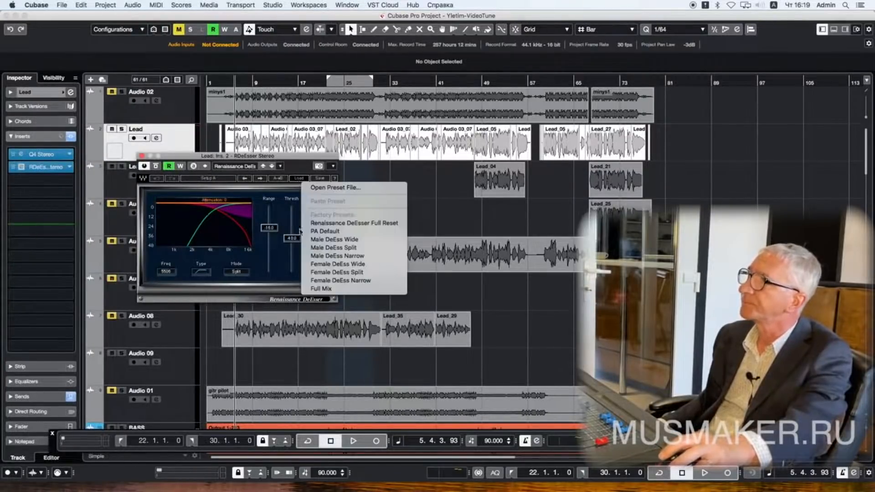
left_click(322, 279)
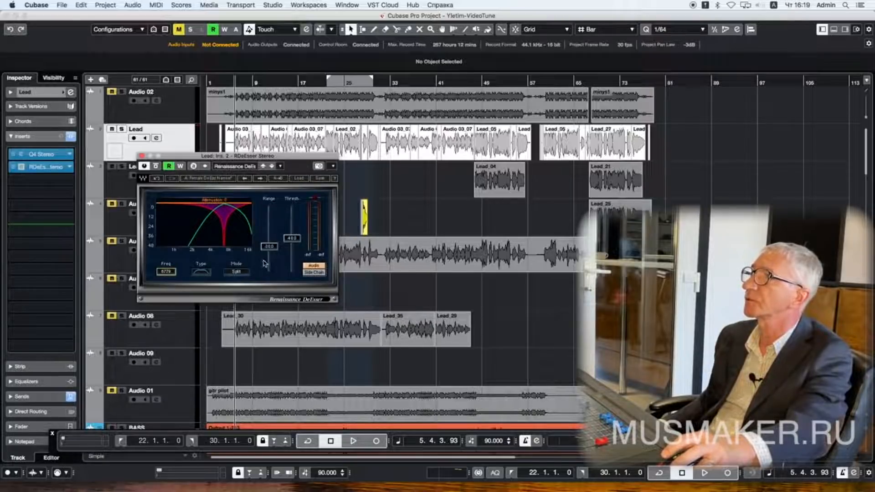
Step: Play the lead from bar 5 and raise the de-esser's threshold to about -33 while listening
key("space")
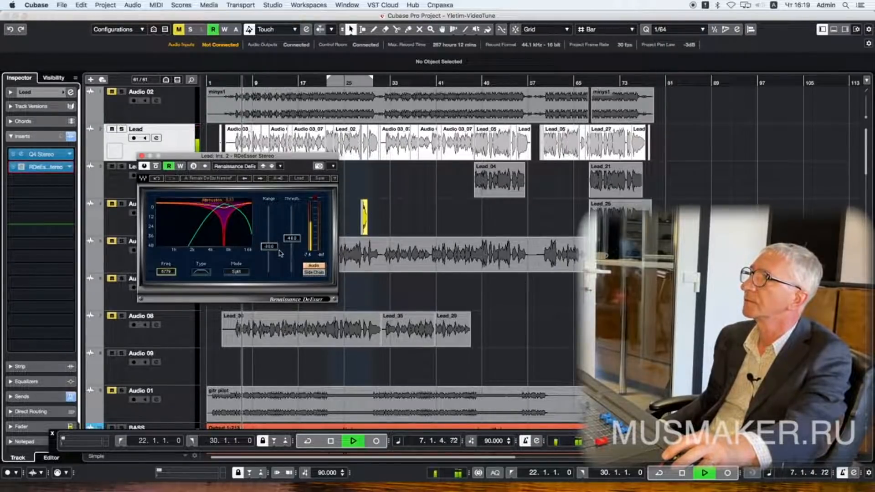
left_click_drag(292, 238, 292, 234)
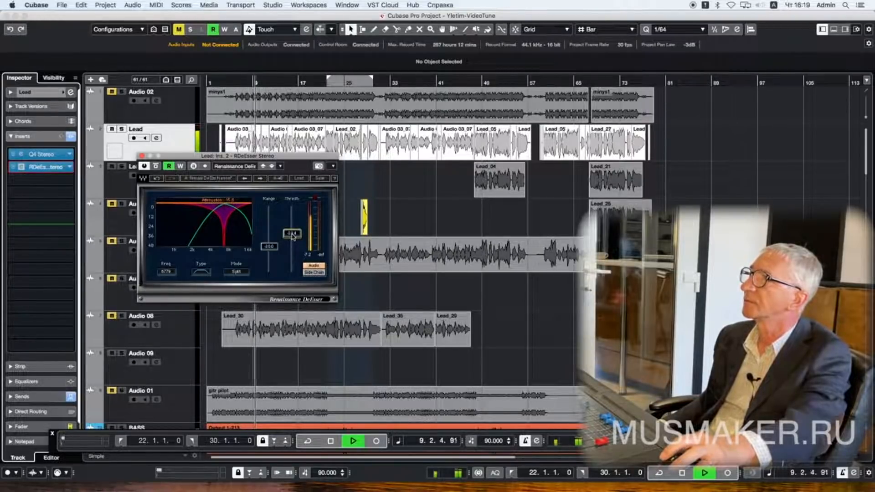
key("space")
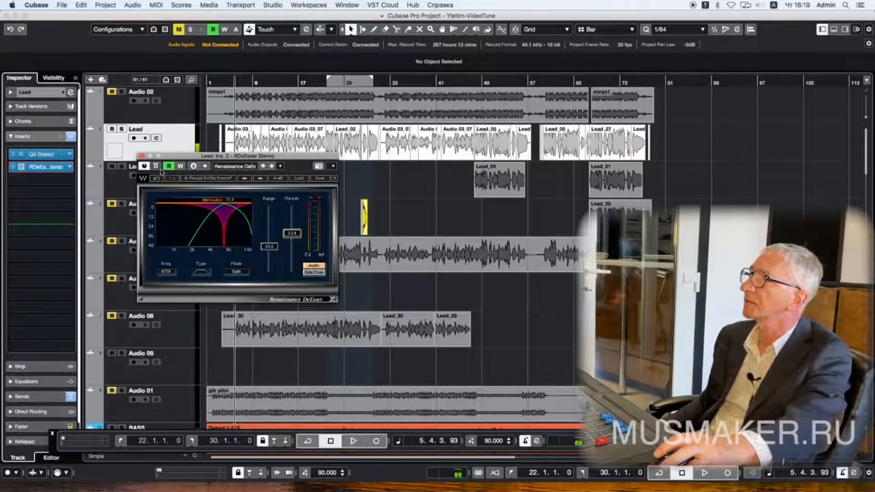
Step: Turn off automation reading for the de-esser, compare the lead with it active and bypassed, and close the plug-in window with it active
left_click(168, 167)
key("space")
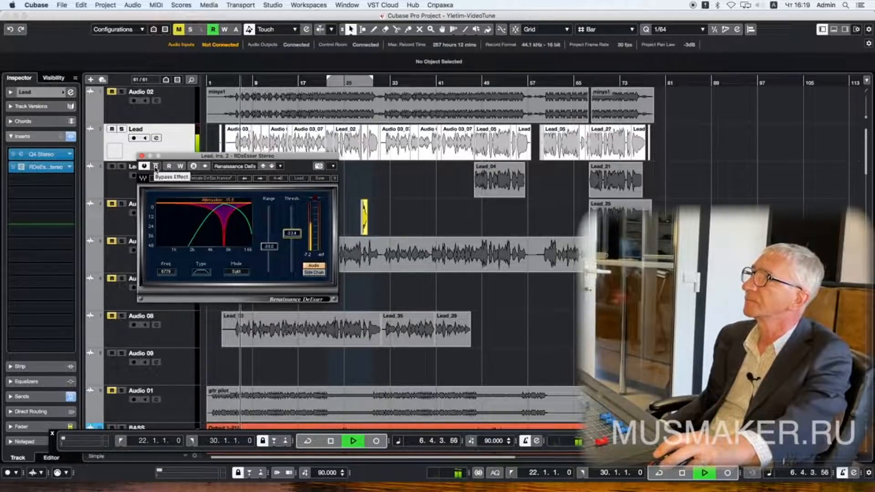
key("space")
key("space")
left_click(155, 166)
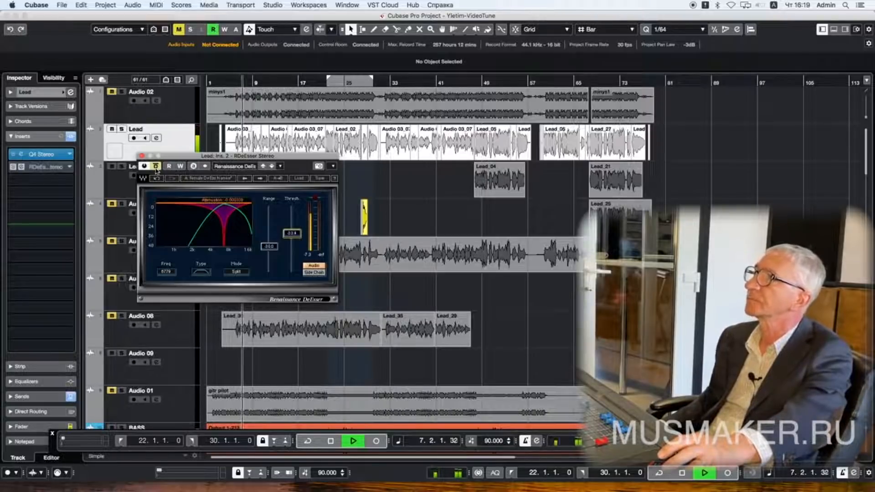
key("space")
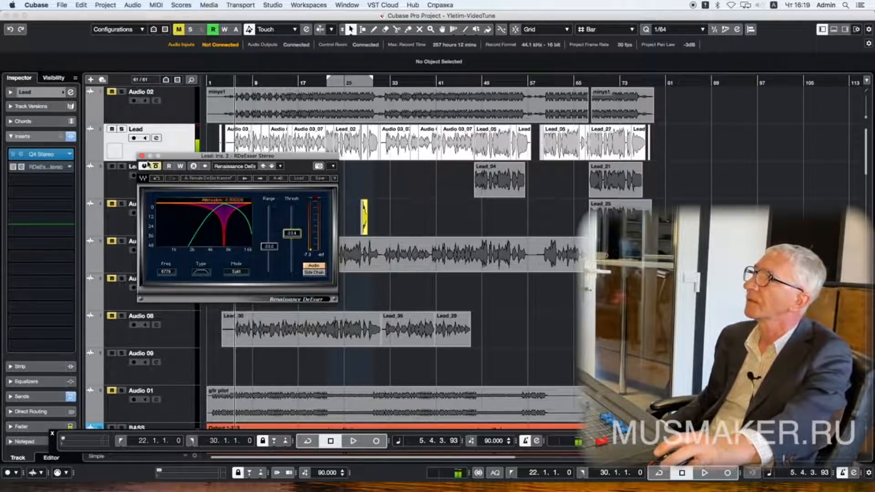
left_click(155, 166)
left_click(141, 155)
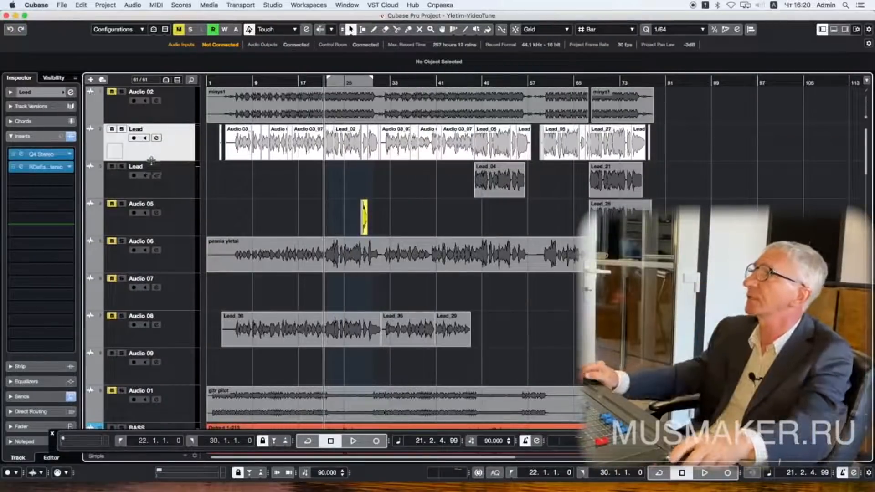
Step: Insert a second RDeEsser Stereo in the third insert slot, load Female DeEss Narrow and set its frequency to 2004 Hz
left_click(42, 181)
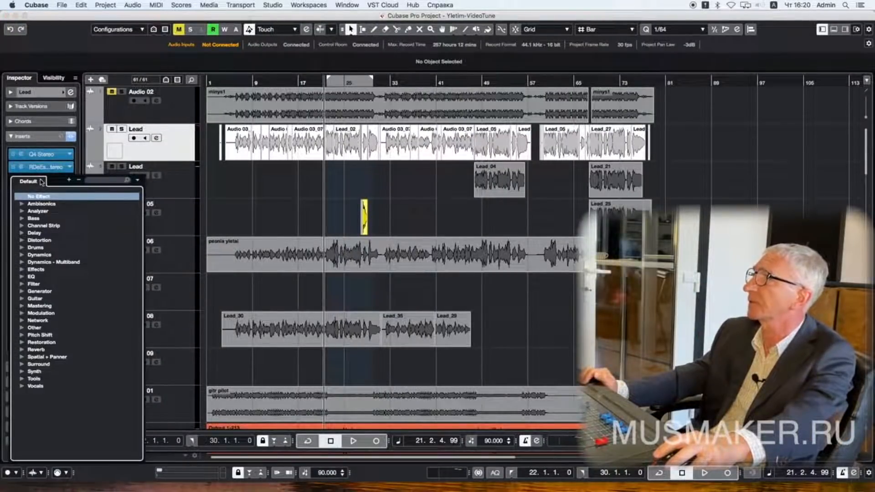
left_click(87, 181)
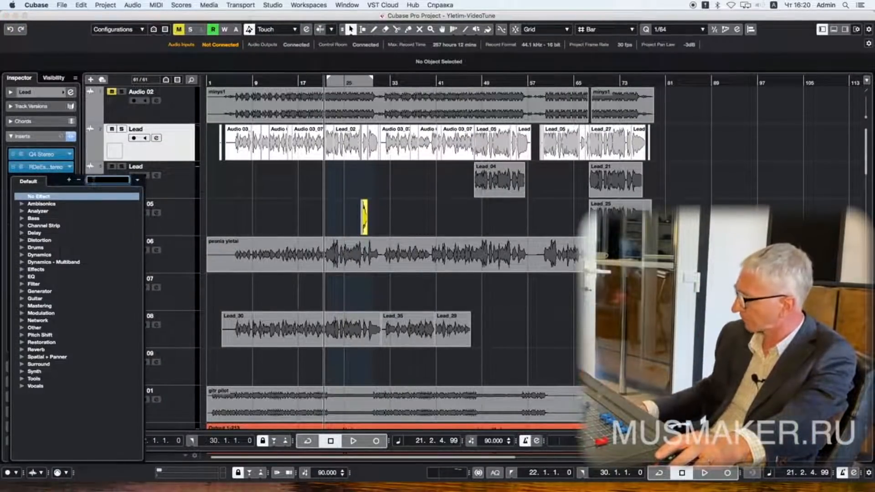
type("rd")
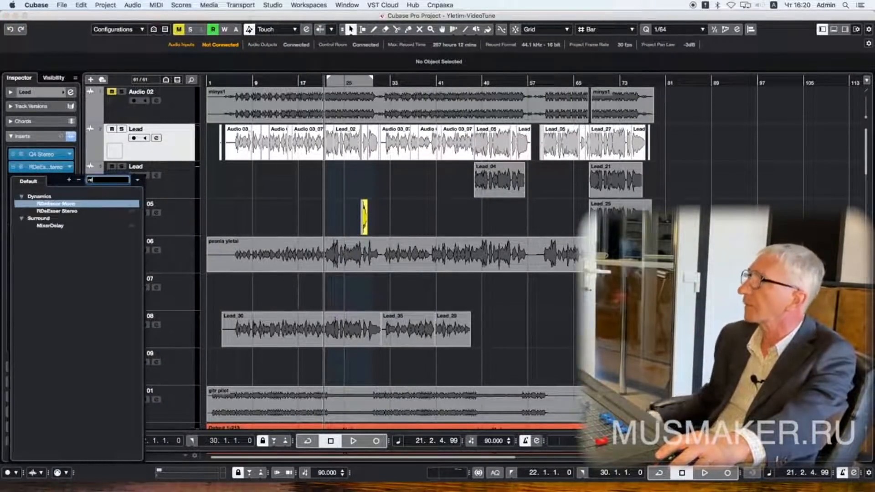
left_click(59, 211)
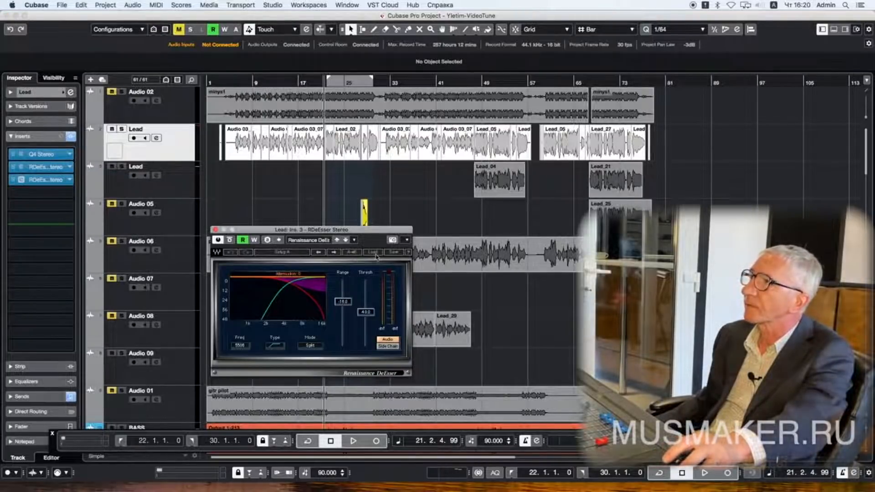
left_click(374, 252)
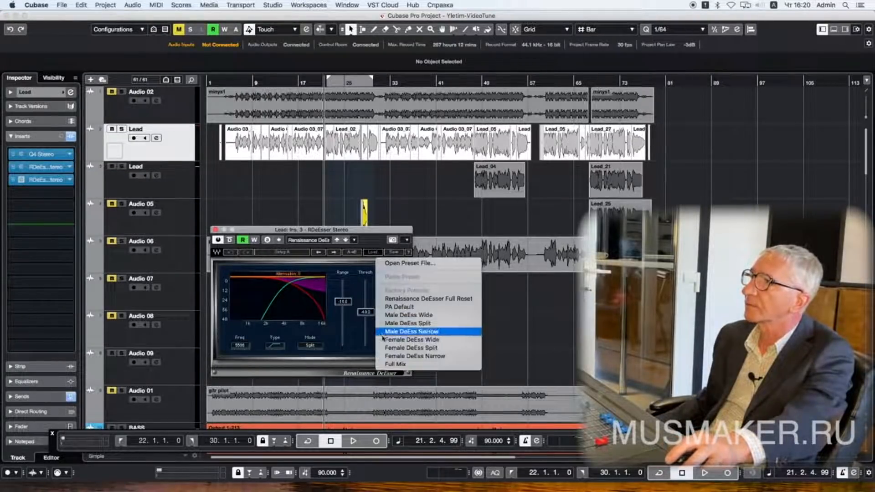
left_click(389, 360)
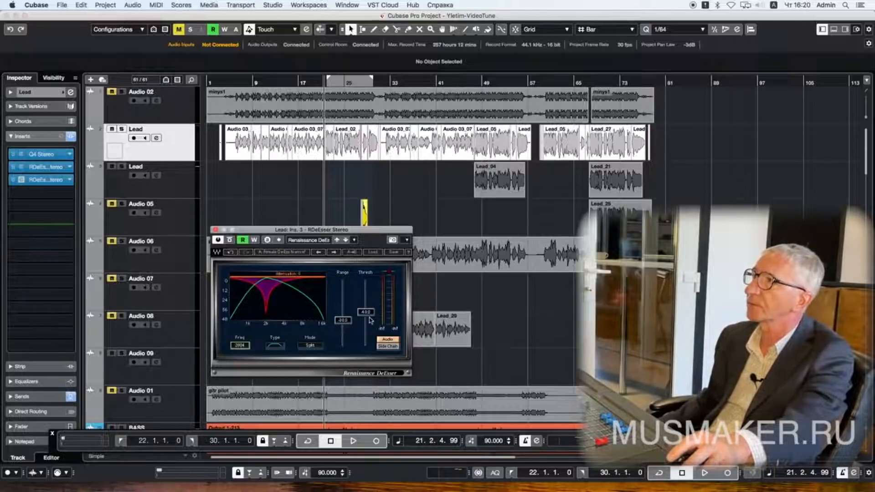
Step: Solo the Lead track during playback and slightly raise the threshold of its second de-esser
key("space")
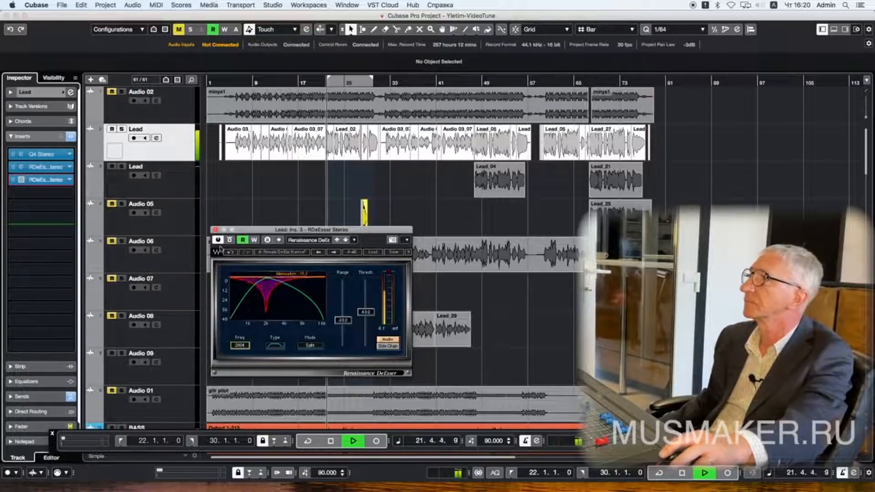
left_click(122, 128)
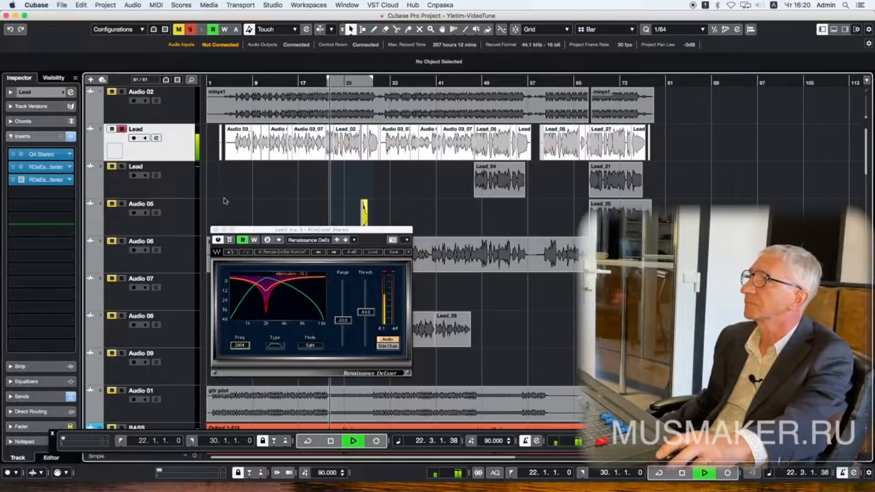
left_click(367, 313)
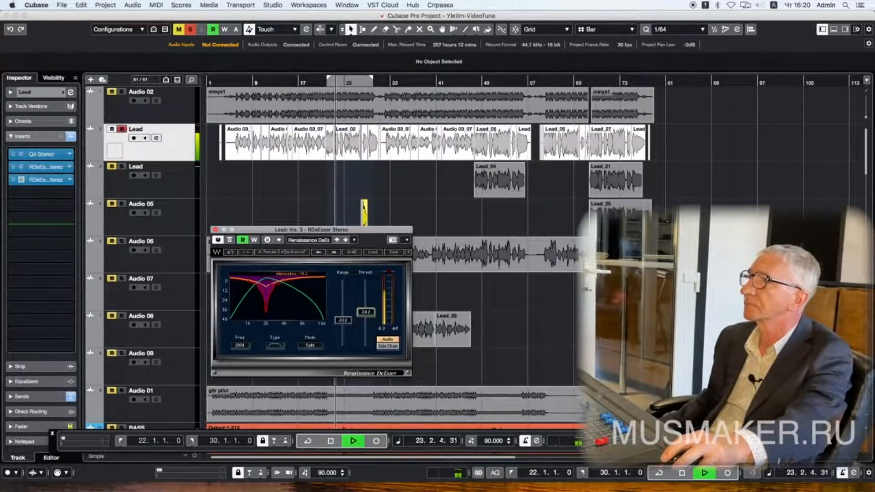
Step: Listen to the second de-esser's Side Chain signal on the Lead vocal and return its monitoring to Audio
left_click(385, 347)
key("space")
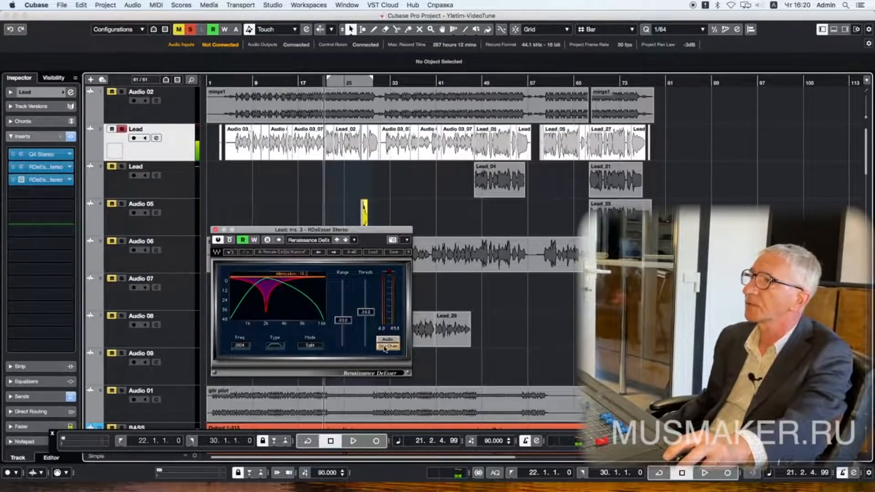
key("space")
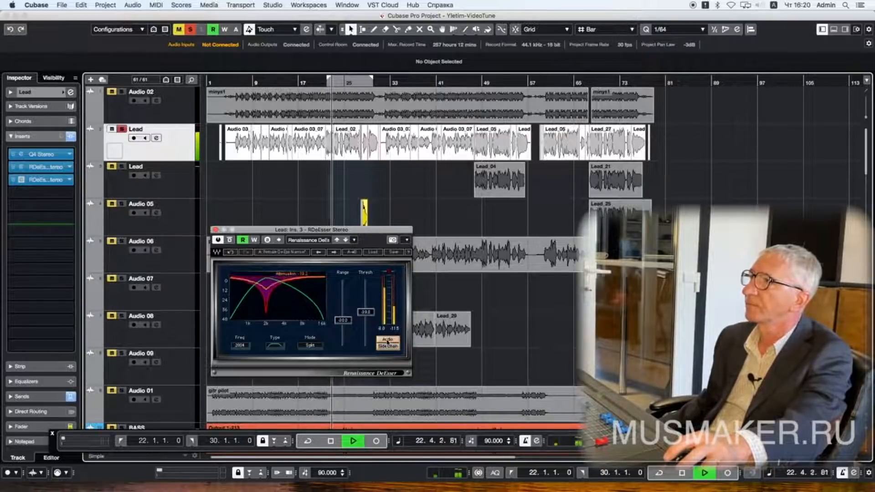
key("space")
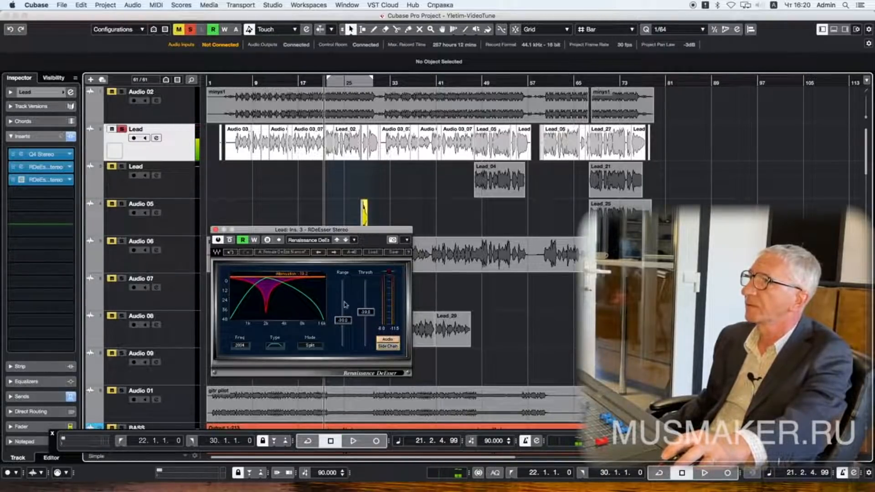
Step: Set the de-esser's threshold to about -33.8 and its range to about -29.3, checking the result against bypass during playback
left_click_drag(363, 314, 363, 312)
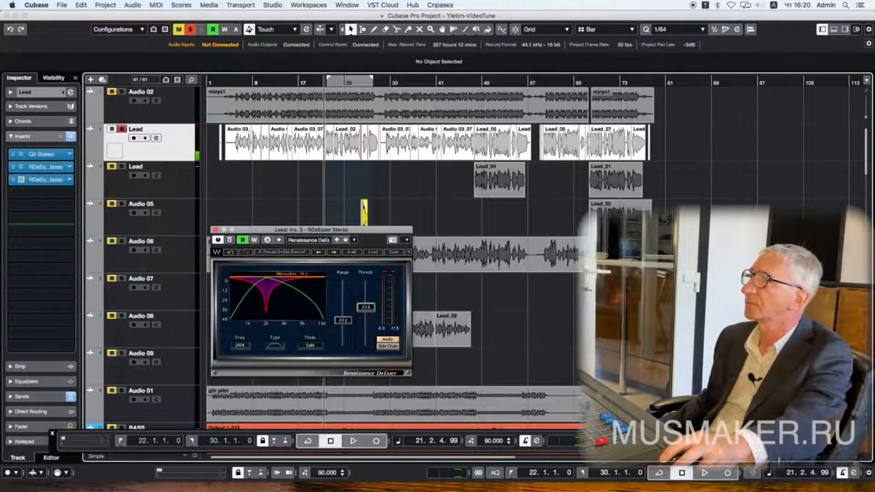
key("space")
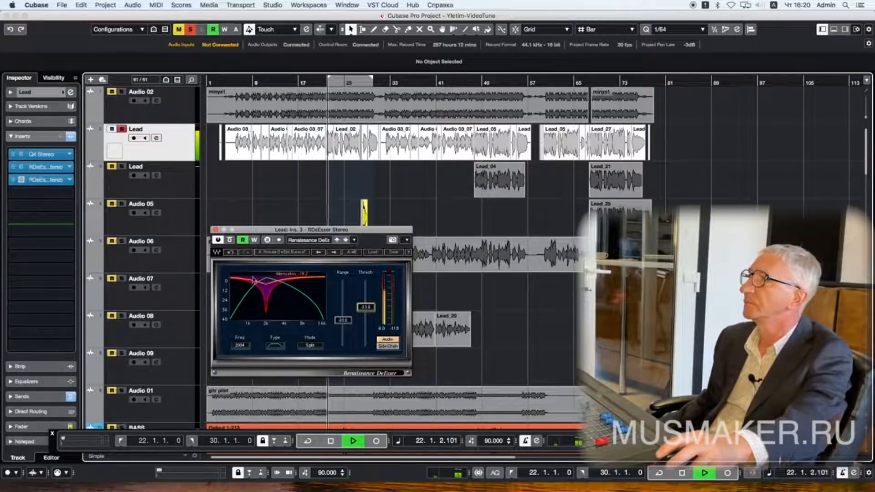
left_click(229, 240)
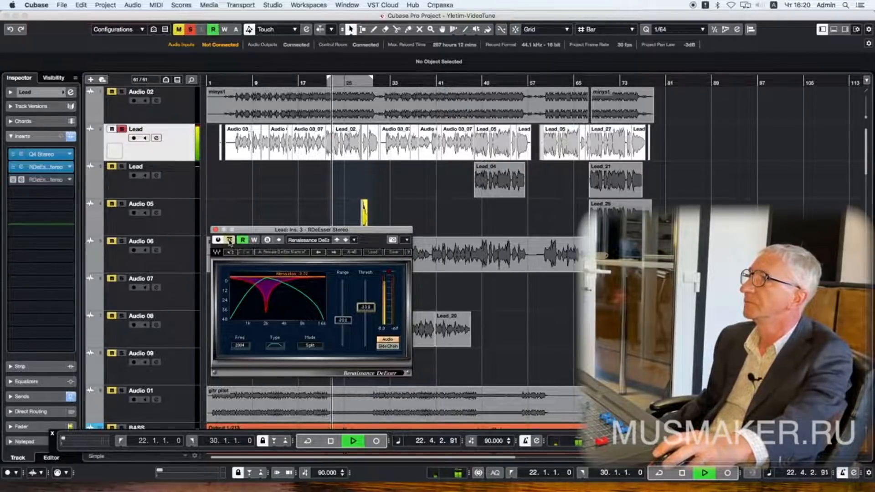
left_click(229, 240)
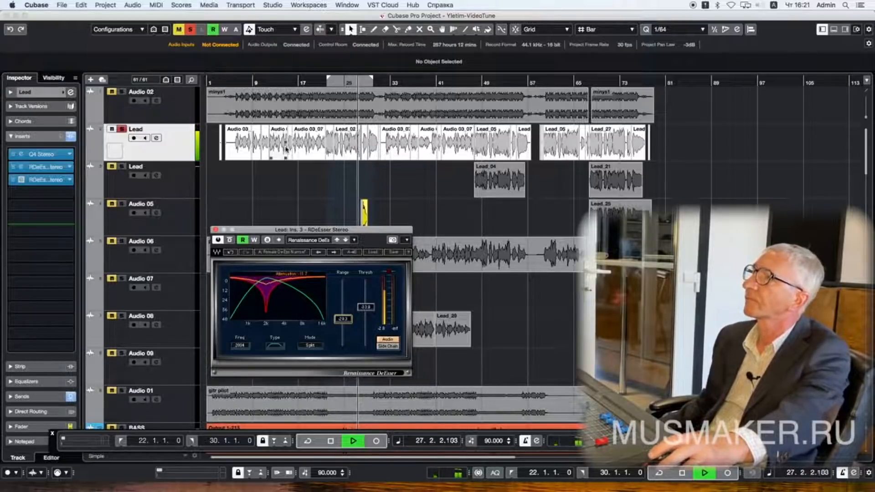
key("space")
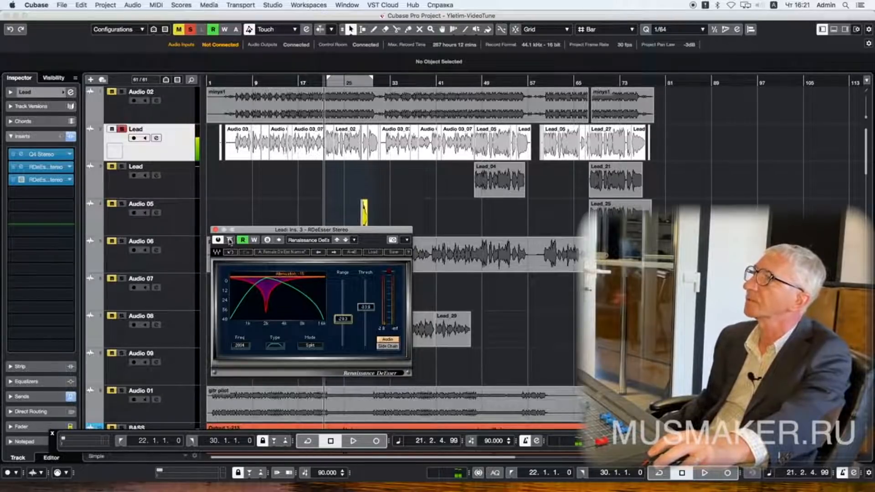
Step: Compare the Lead vocal with the second de-esser bypassed and active, leaving it active, and close the plug-in window
left_click(230, 240)
key("space")
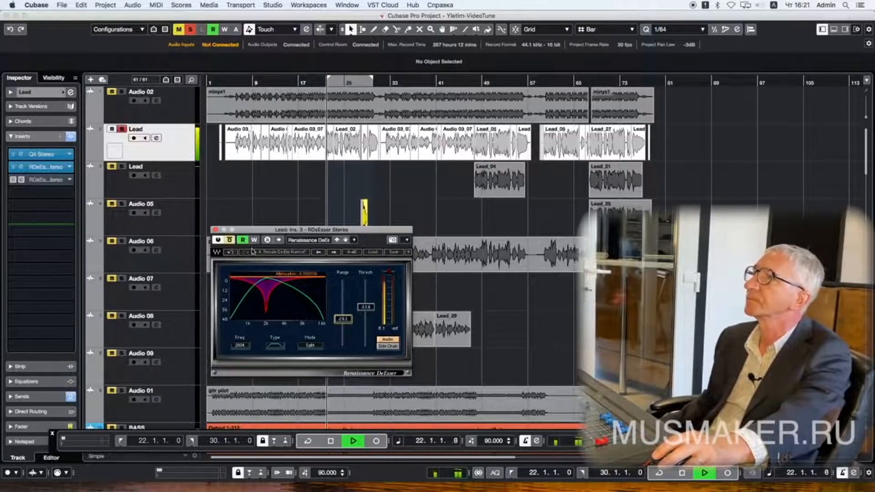
left_click(230, 241)
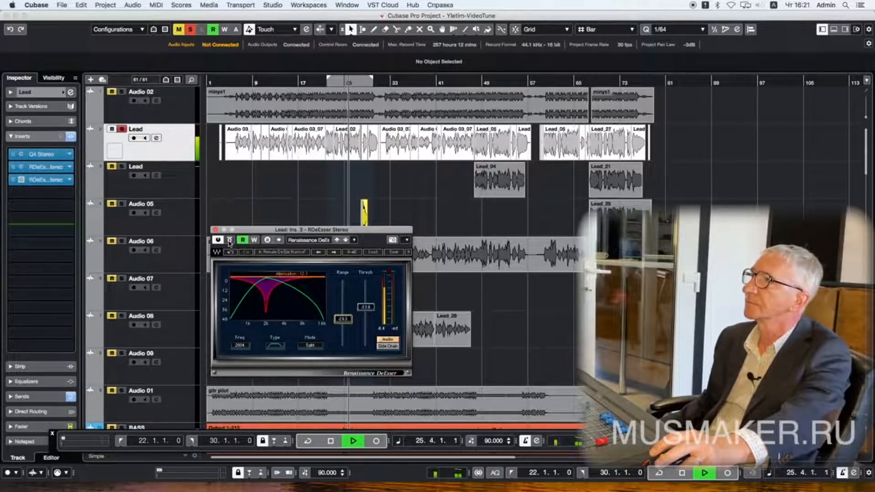
left_click(230, 241)
left_click(229, 240)
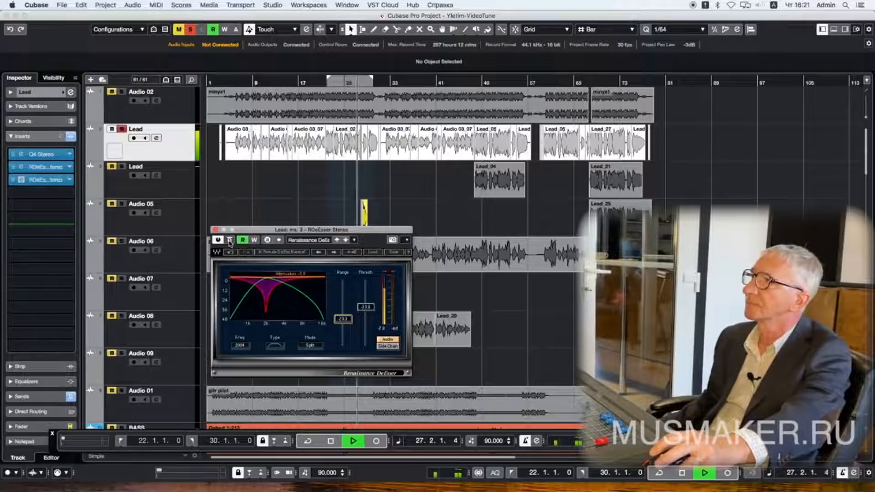
left_click(229, 240)
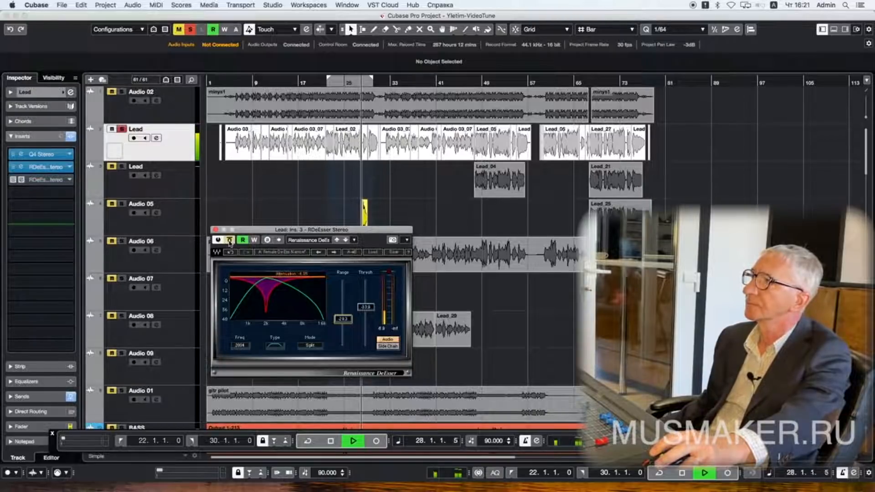
left_click(229, 241)
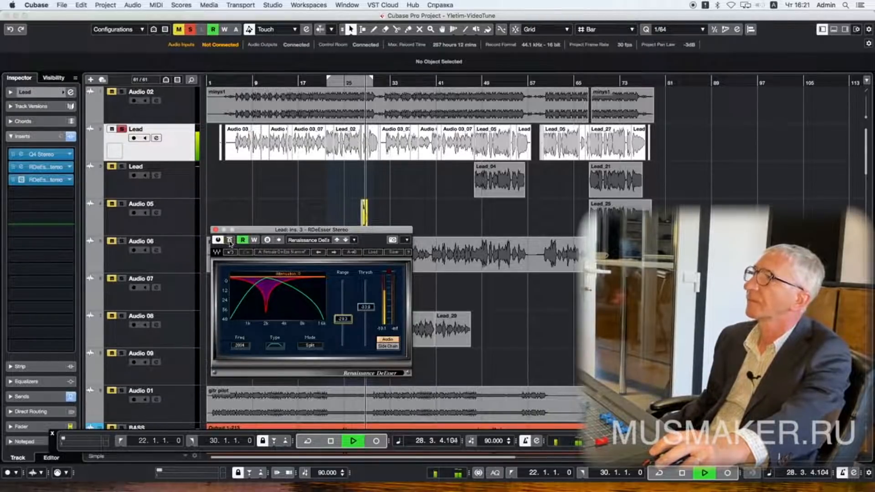
key("space")
left_click(216, 230)
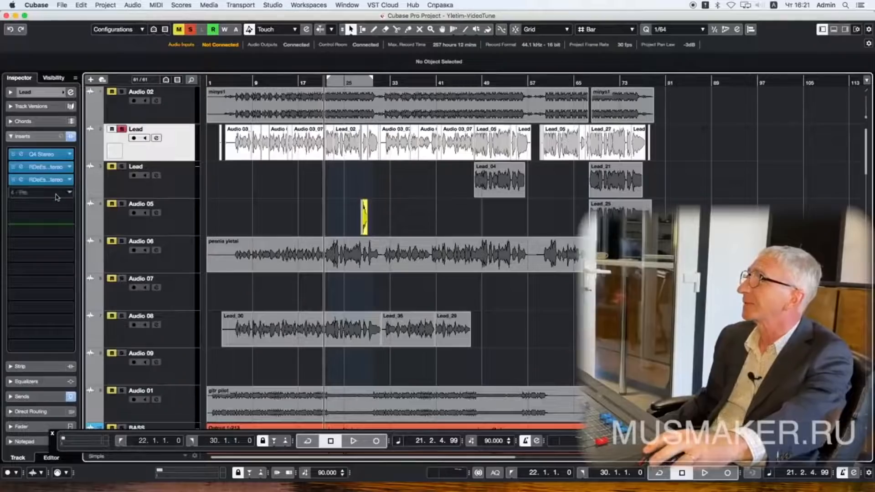
Step: Load the C1 comp Stereo compressor into the fourth insert slot of the Lead track
left_click(58, 193)
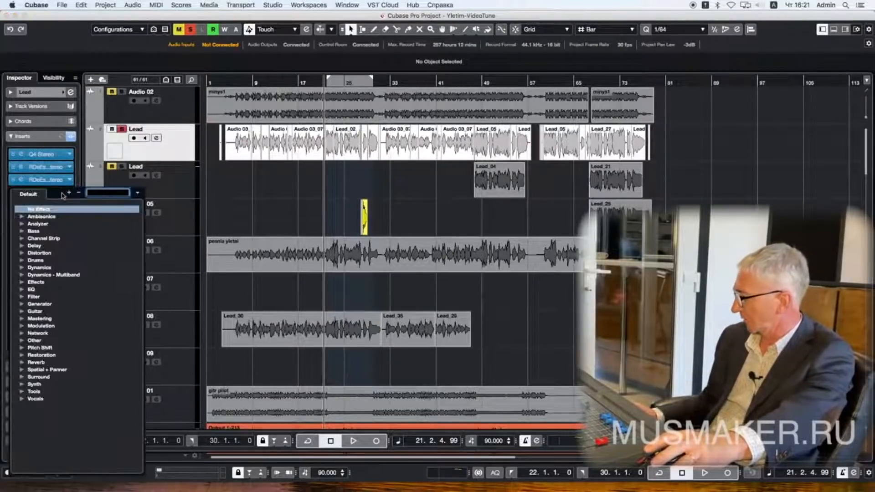
type("c1")
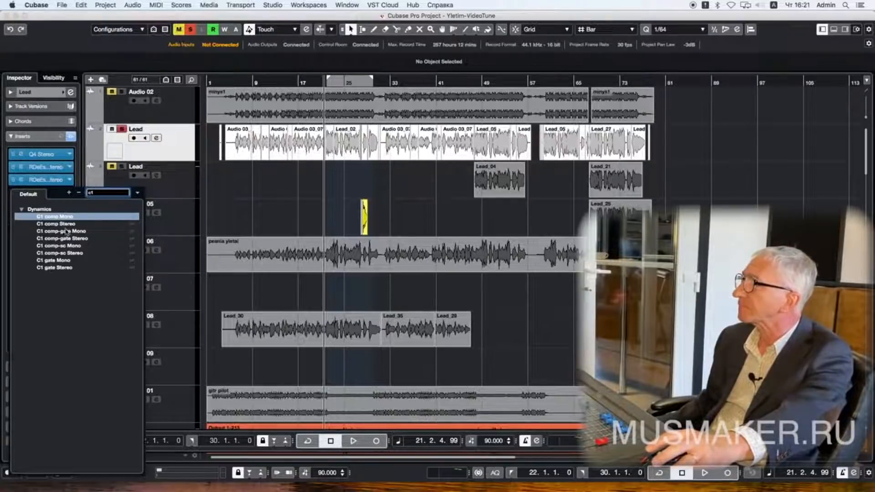
left_click(64, 224)
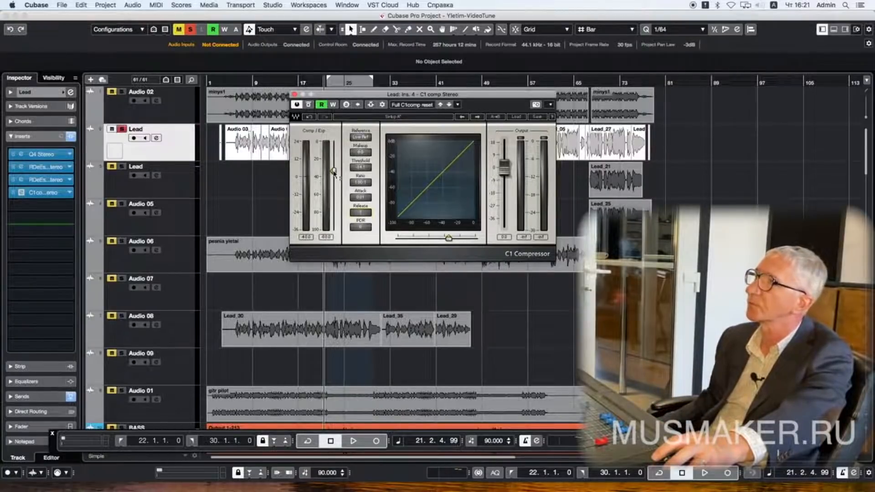
Step: Set the C1 compressor's ratio to 3 and adjust its threshold and makeup gain while the Lead vocal plays
key("space")
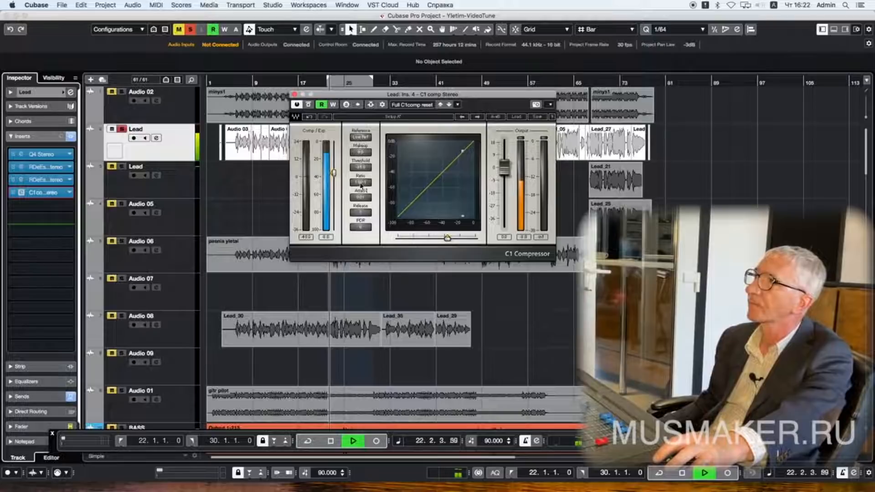
type("3")
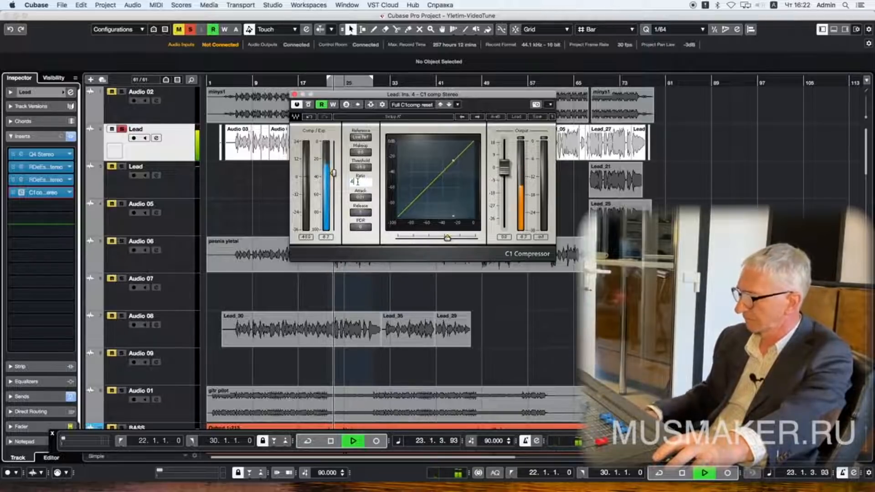
key("Return")
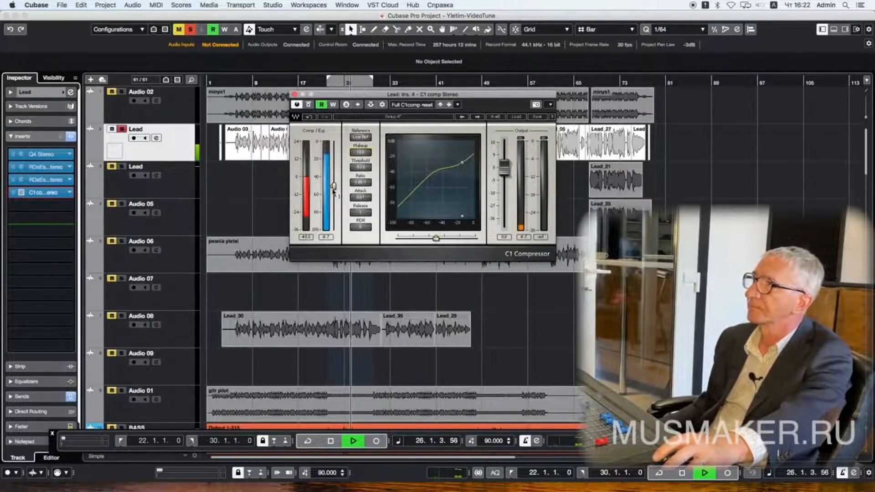
key("space")
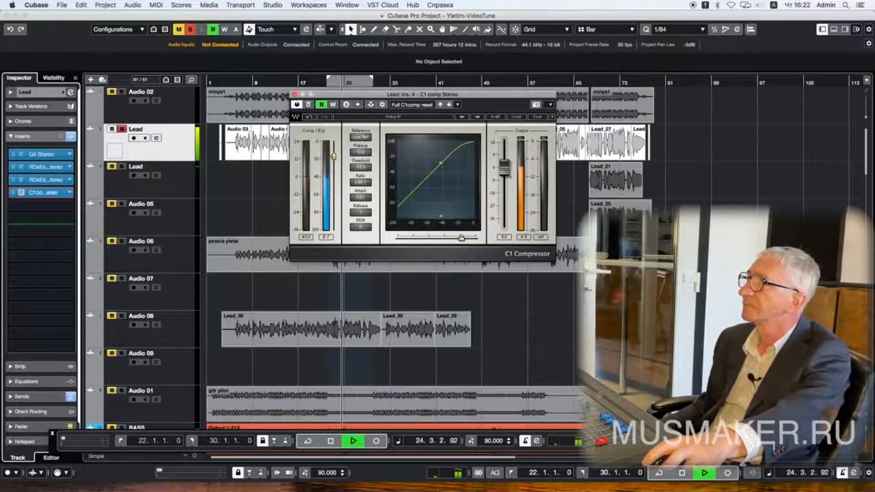
Step: Compare the compressor's level against bypass and set its makeup gain to 5
left_click(309, 104)
left_click(309, 105)
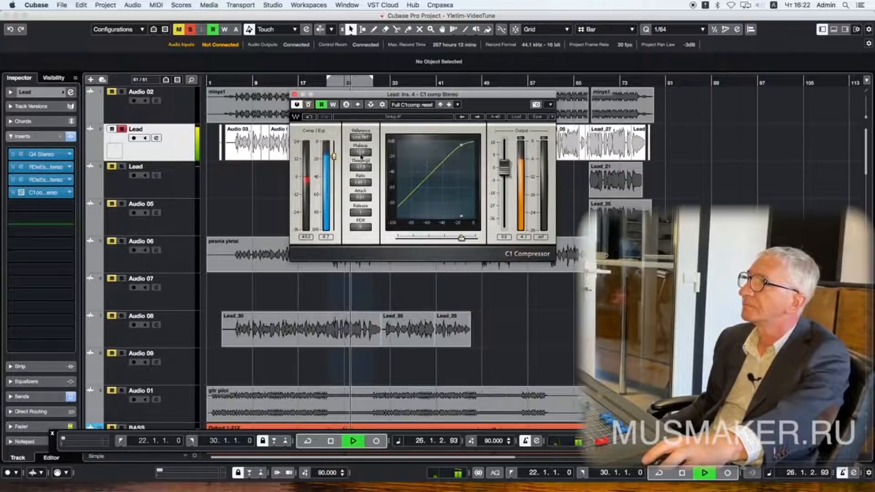
double_click(360, 153)
type("5")
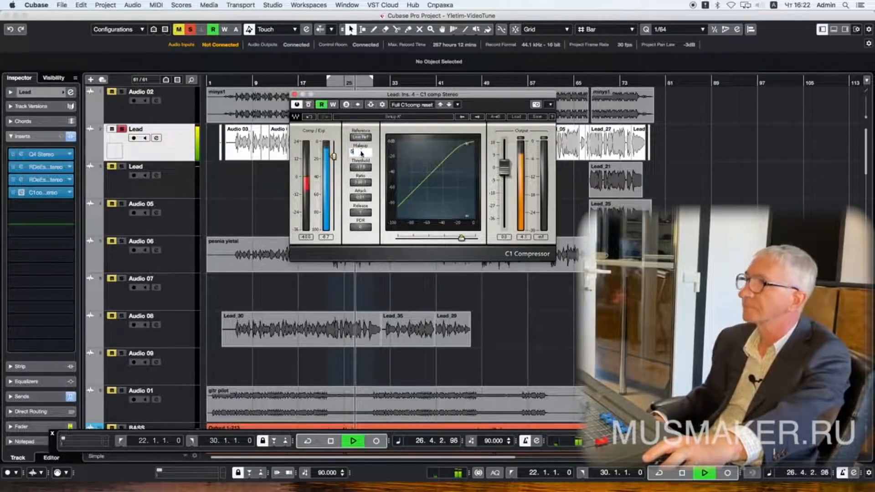
key("Return")
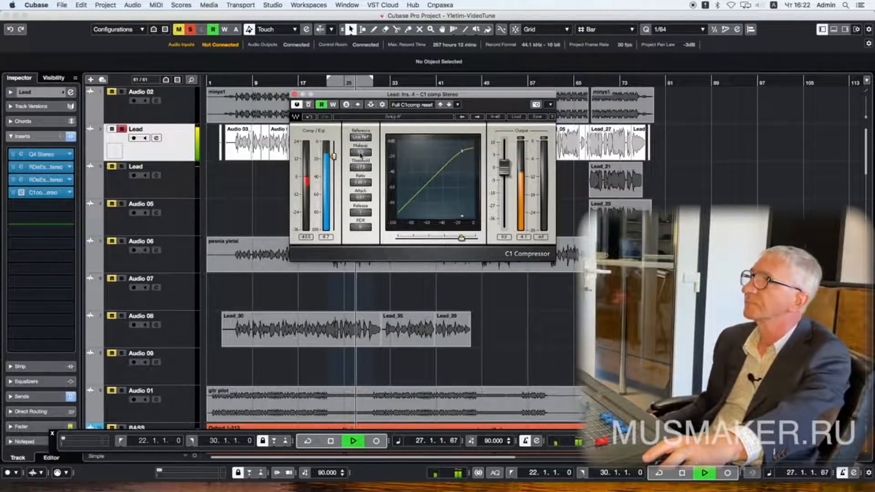
Step: Check the compressed Lead vocal against bypass, leave the compressor active, stop playback and close its window
left_click(309, 104)
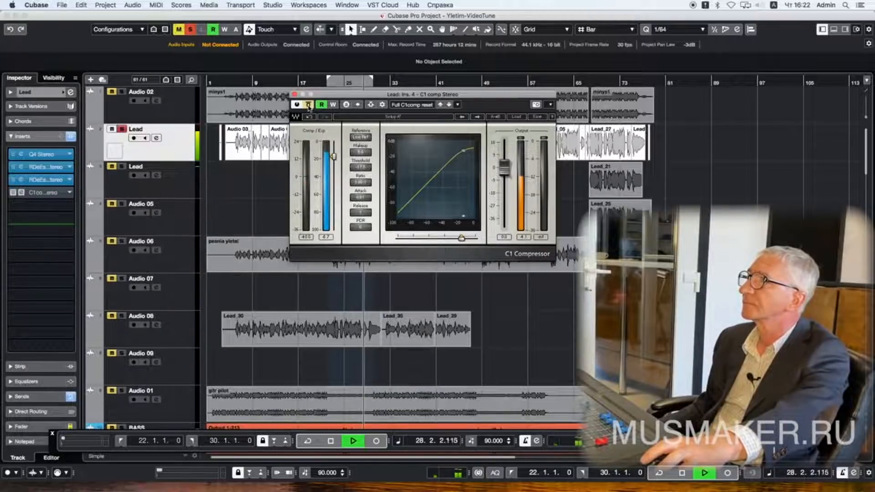
left_click(309, 105)
key("space")
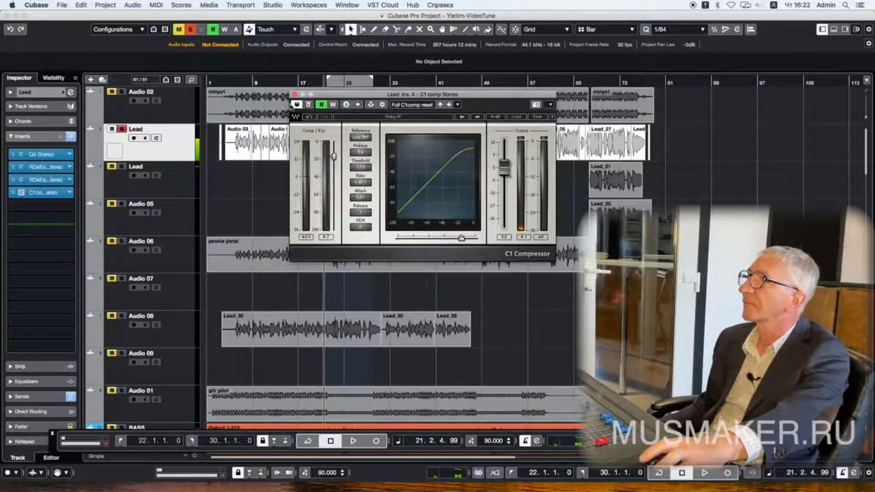
left_click(295, 94)
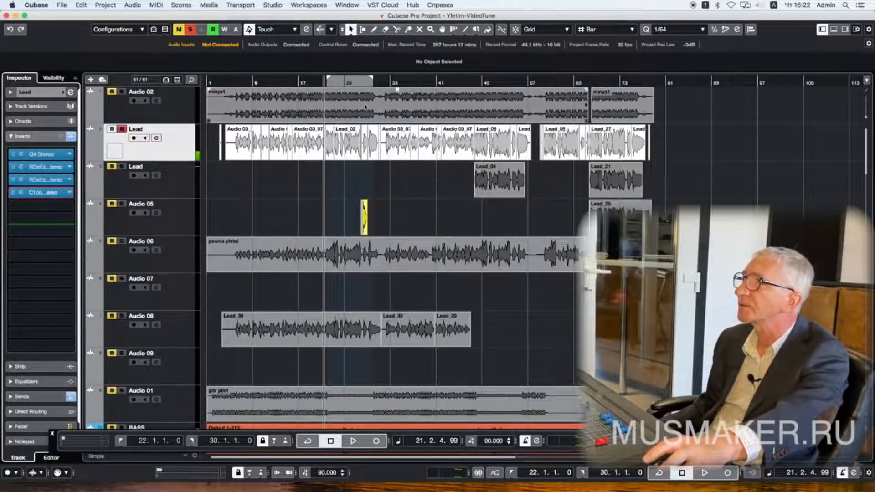
Step: Audition the soloed Lead vocal from bar 26
left_click_drag(354, 84, 351, 103)
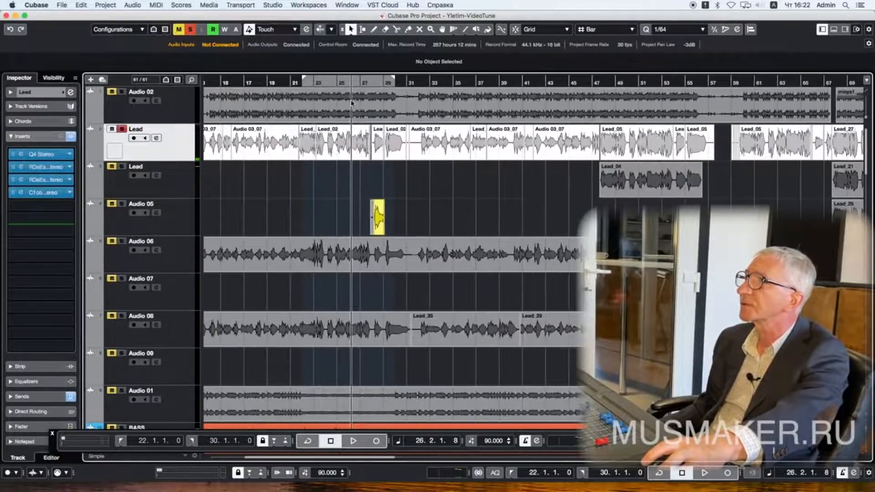
key("space")
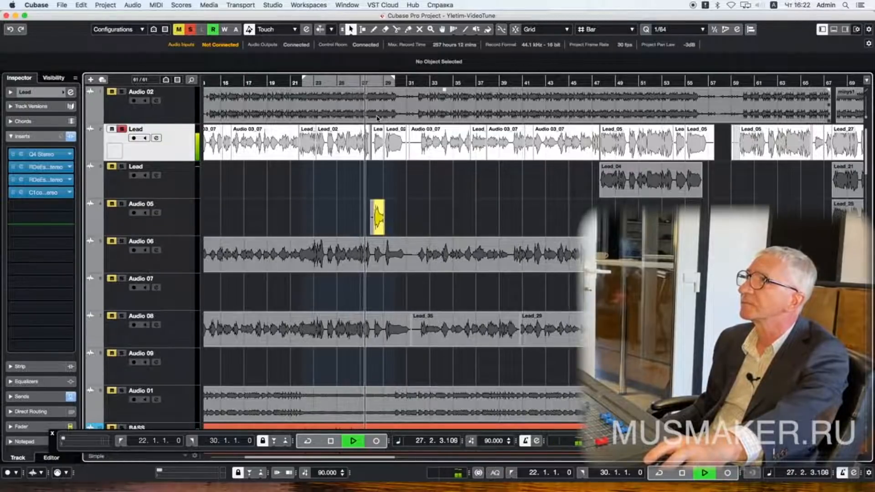
key("space")
Step: Open the Lead_02 event that starts in bar 23 for VariAudio editing and play it from about 27.3
double_click(366, 145)
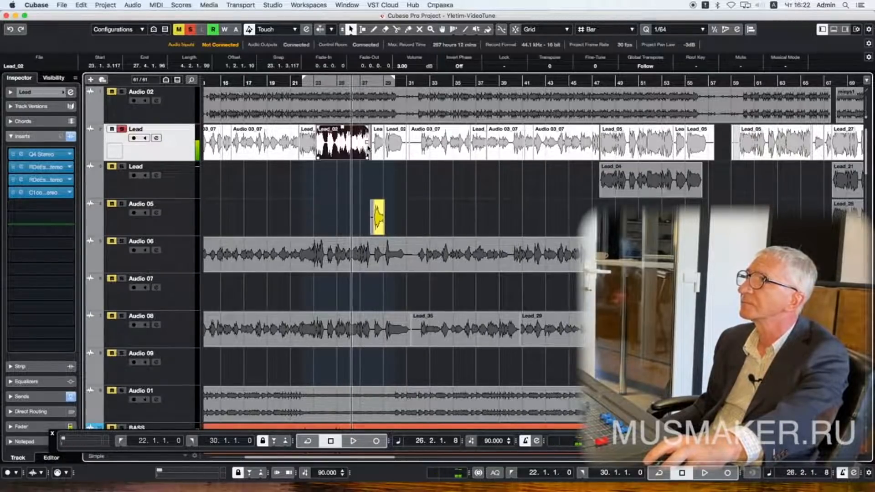
key("space")
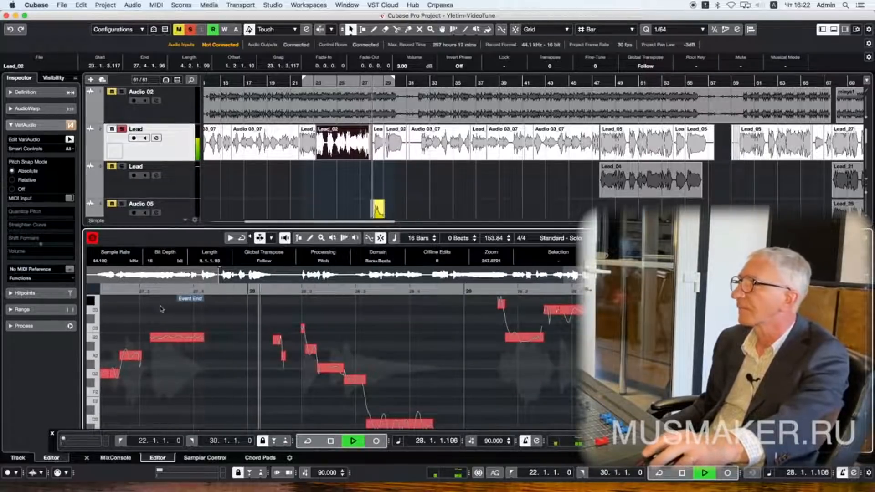
left_click(142, 291)
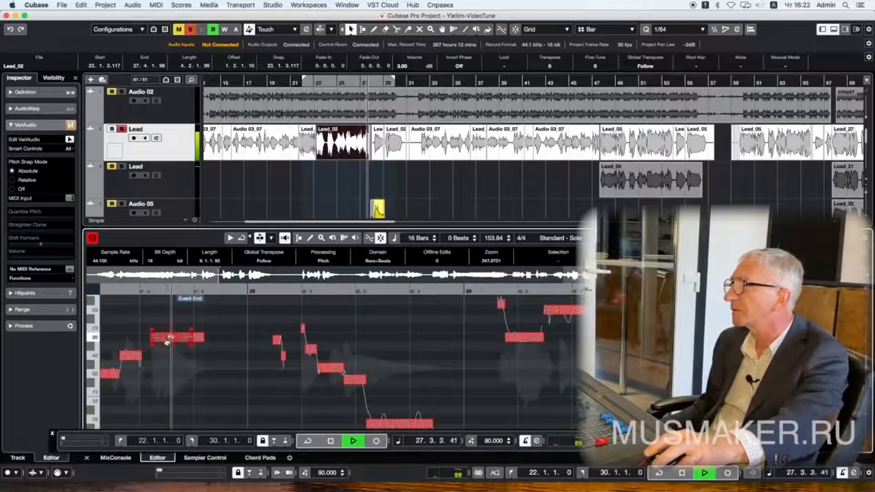
Step: Set Straighten Curve to 40 % for the long B2 note at about 27.3 and play the passage
key("space")
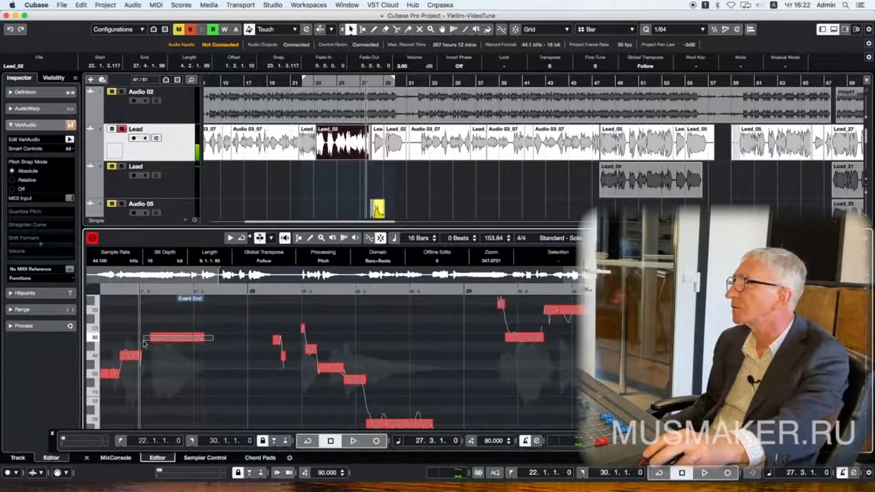
left_click(144, 343)
left_click(53, 231)
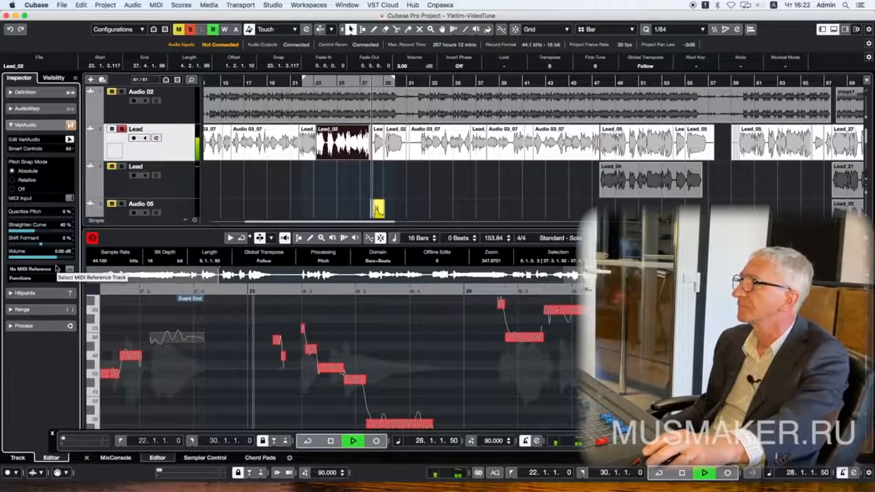
key("space")
Step: Turn off the sample editor's solo, close the editor, and play the Lead vocal from bar 22 with the inserted C1 compressor open
left_click(92, 238)
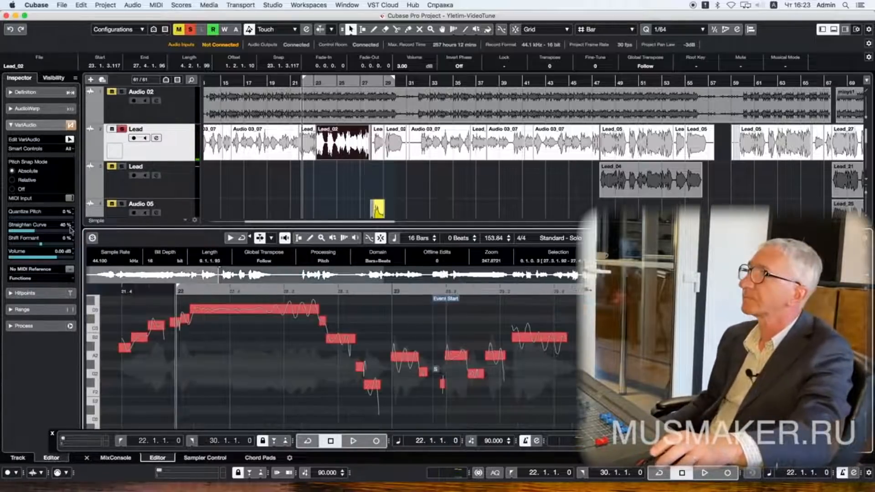
key("Return")
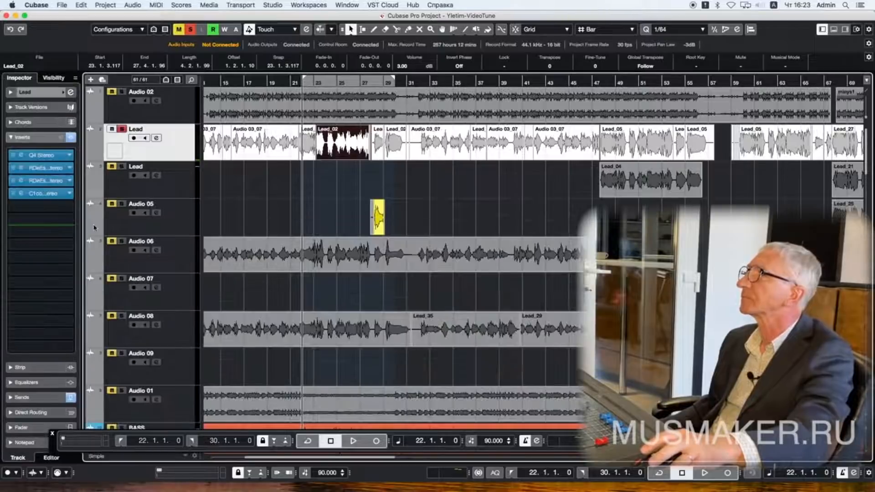
left_click(47, 194)
key("space")
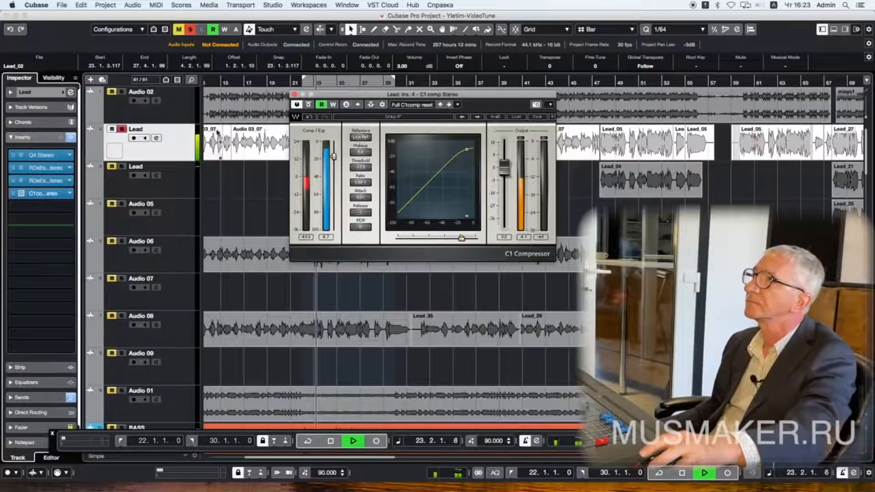
Step: Compare the Lead track's C1 compressor with bypass and set its makeup gain to 3, leaving the compressor active
left_click(308, 105)
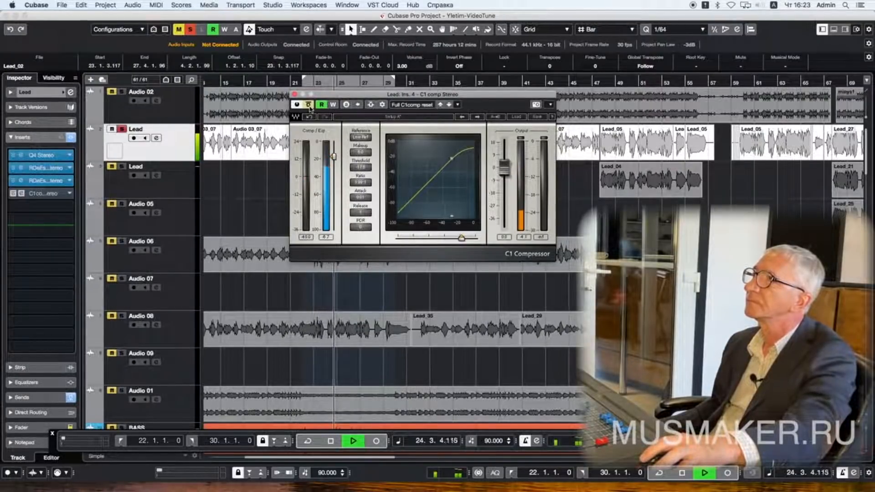
left_click(308, 105)
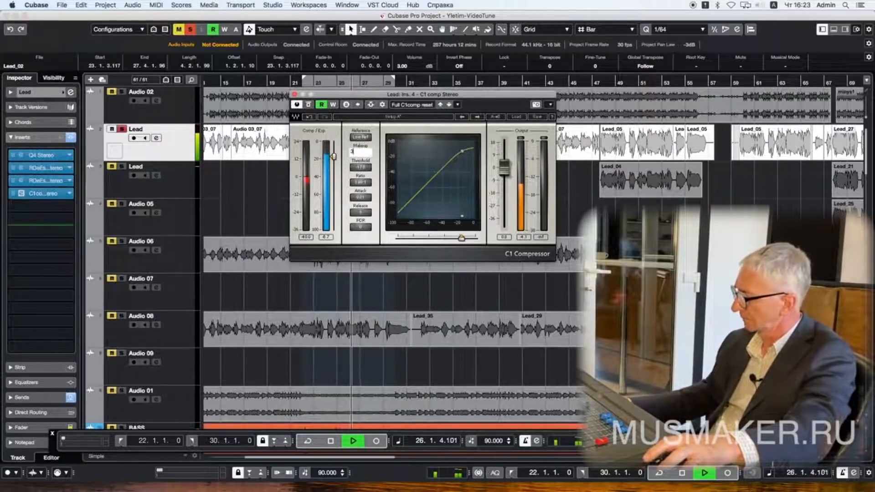
left_click(309, 104)
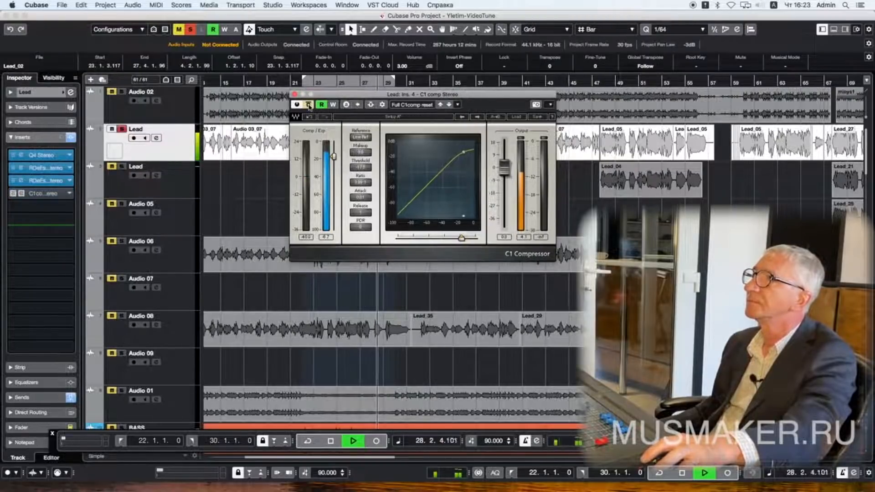
left_click(308, 105)
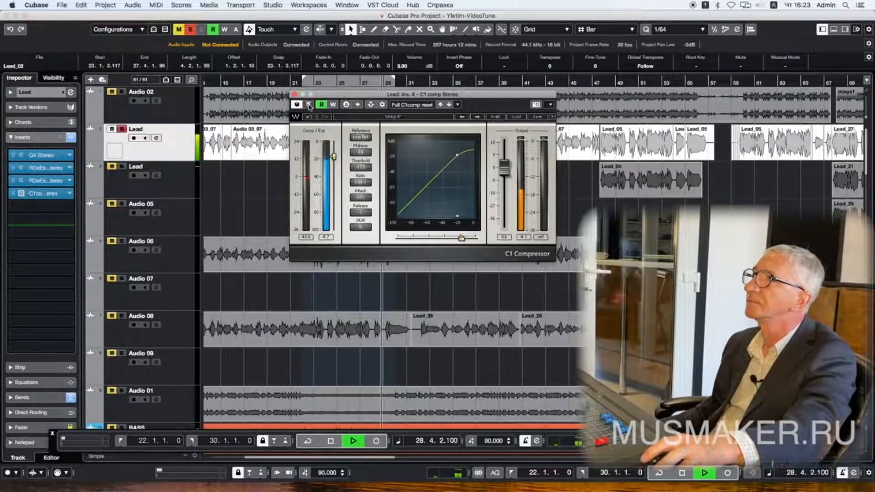
Step: Play the Lead vocal from about 5.4, compare the C1 compressor with bypass, leave it active and stop playback
left_click(360, 89)
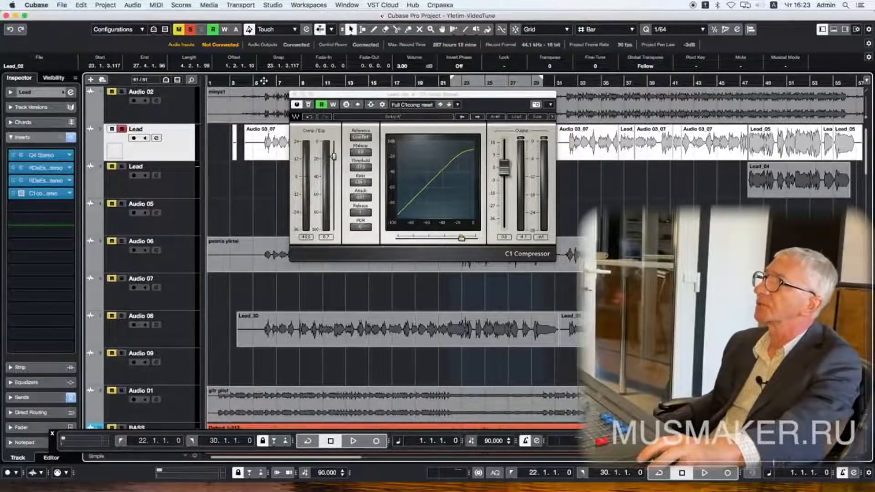
left_click(264, 81)
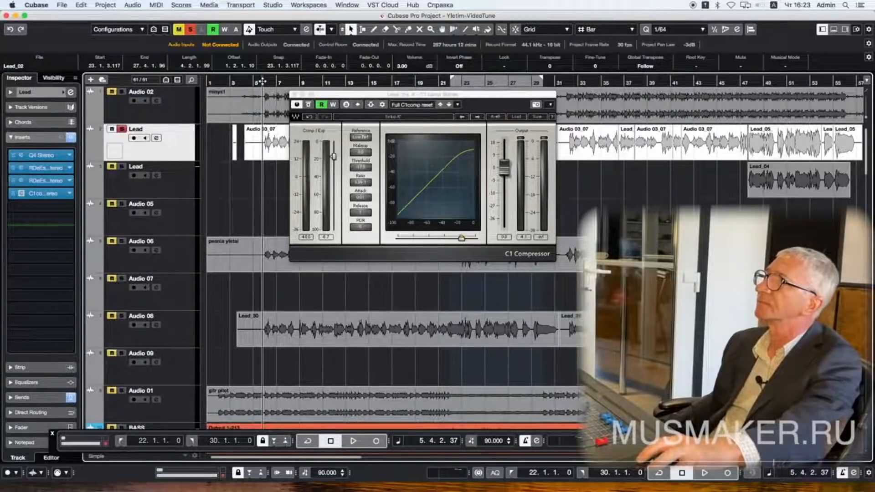
key("space")
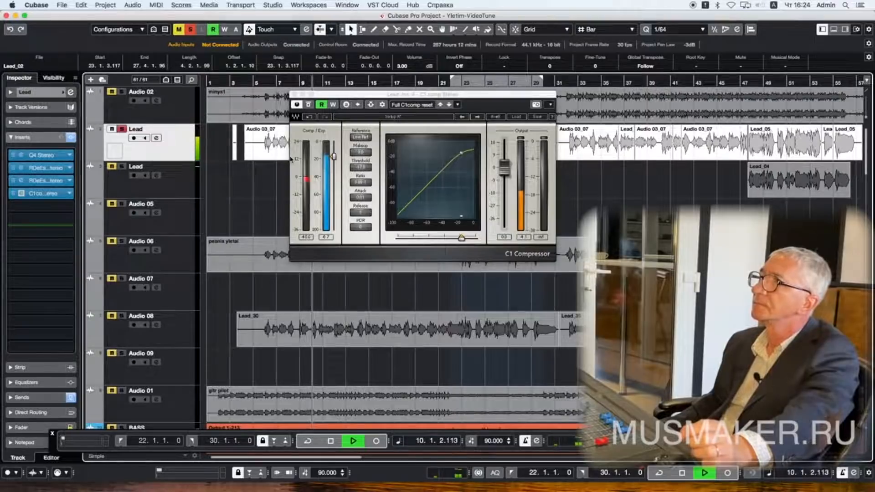
left_click(308, 105)
key("space")
key("space")
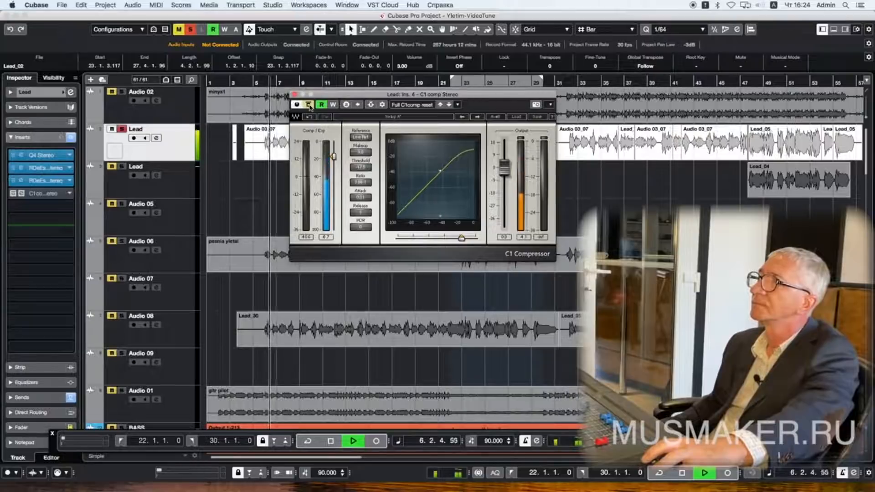
left_click(309, 105)
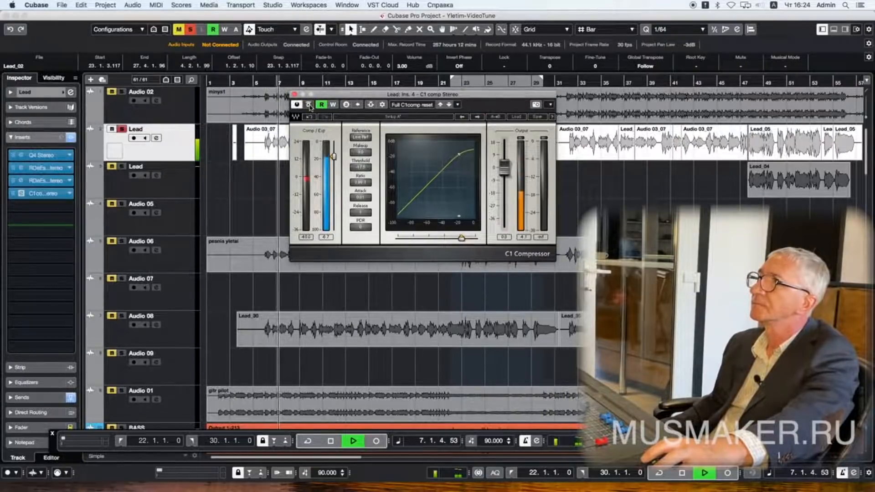
key("space")
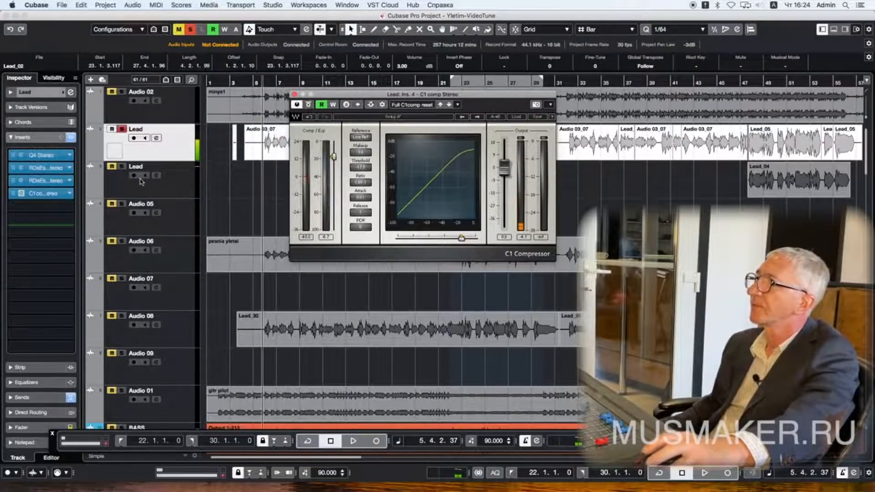
Step: Add a second C1 comp Stereo in the Lead track's fifth insert slot and lower its threshold to about -45
left_click(41, 206)
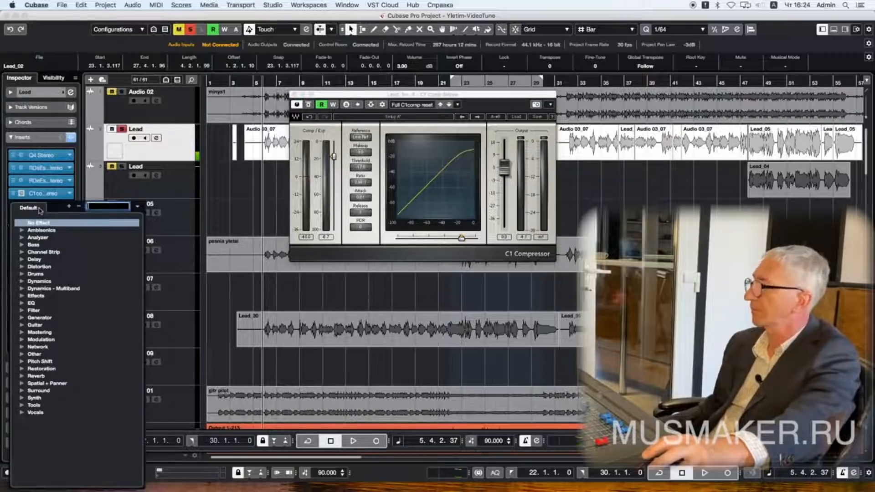
type("c")
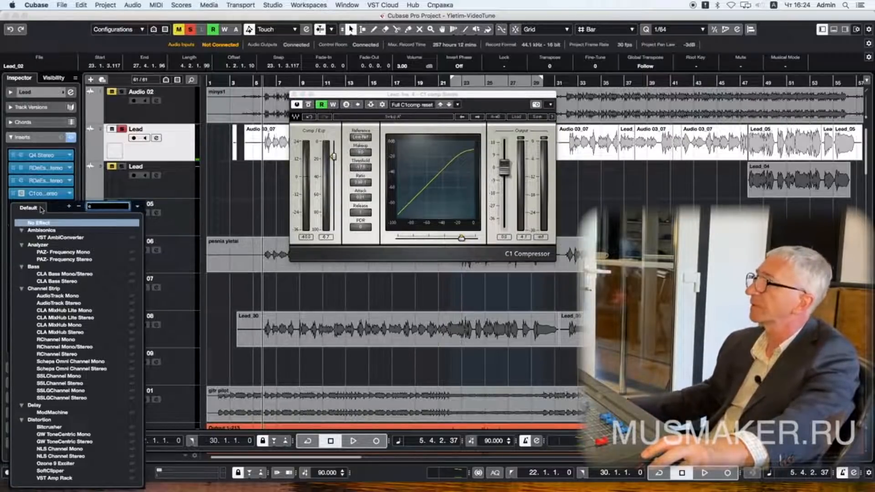
type("1")
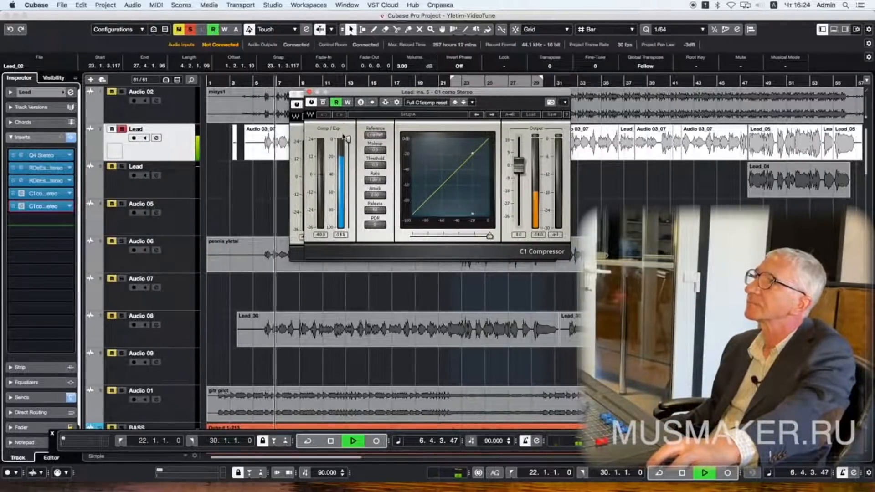
key("space")
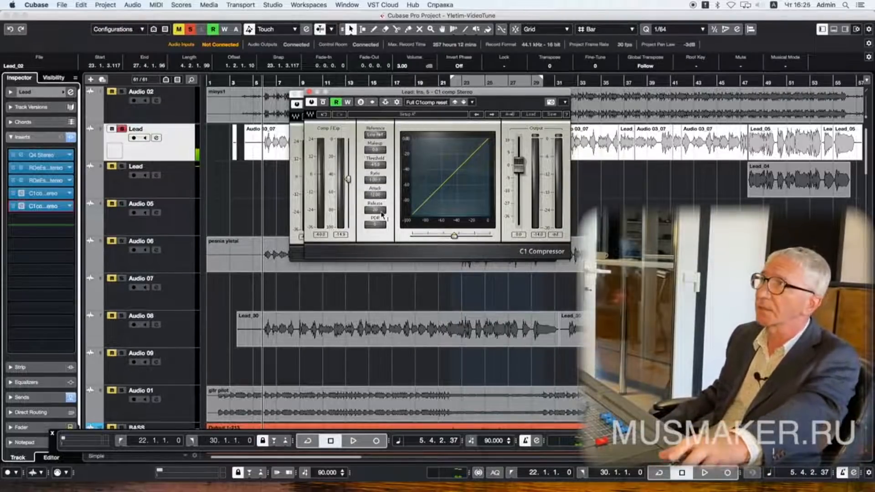
Step: Raise the second C1 compressor's ratio and set its attack to 10 while replaying the Lead vocal from about 5.4
key("space")
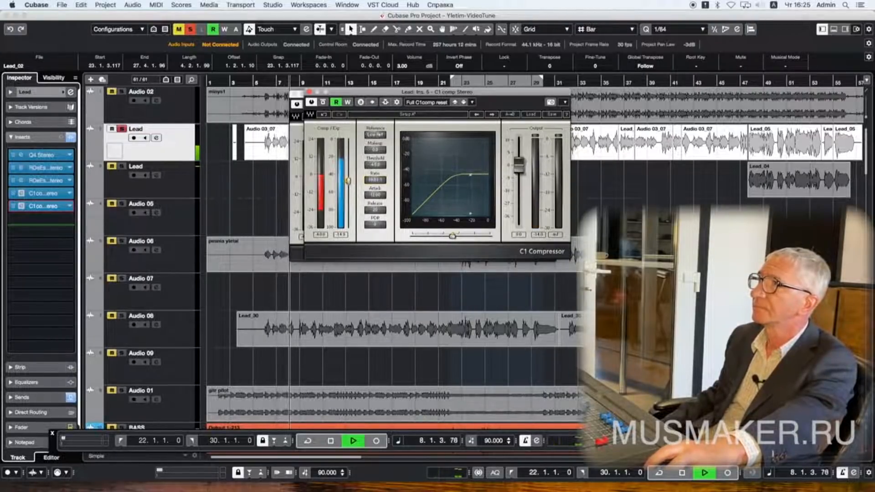
key("space")
key("space")
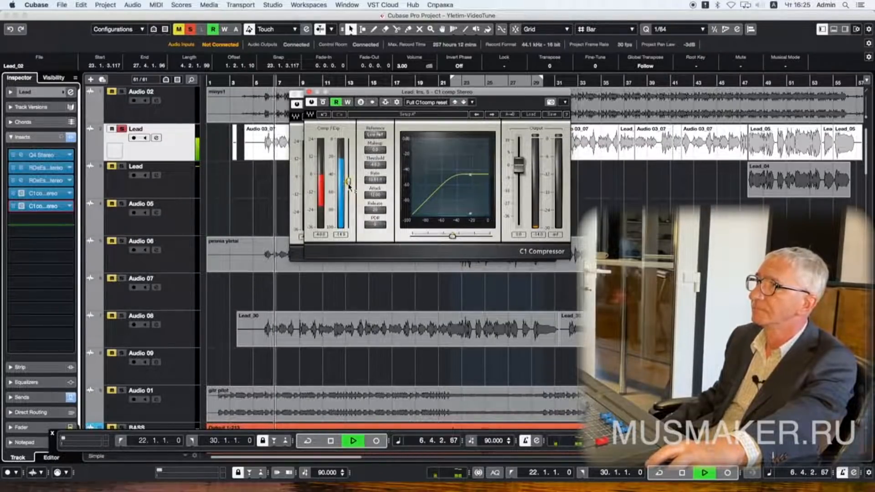
left_click(373, 196)
type("10")
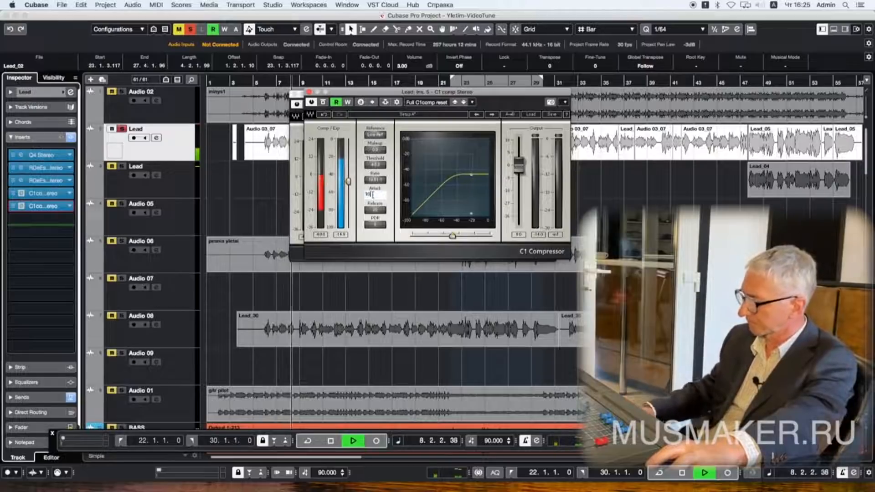
key("Return")
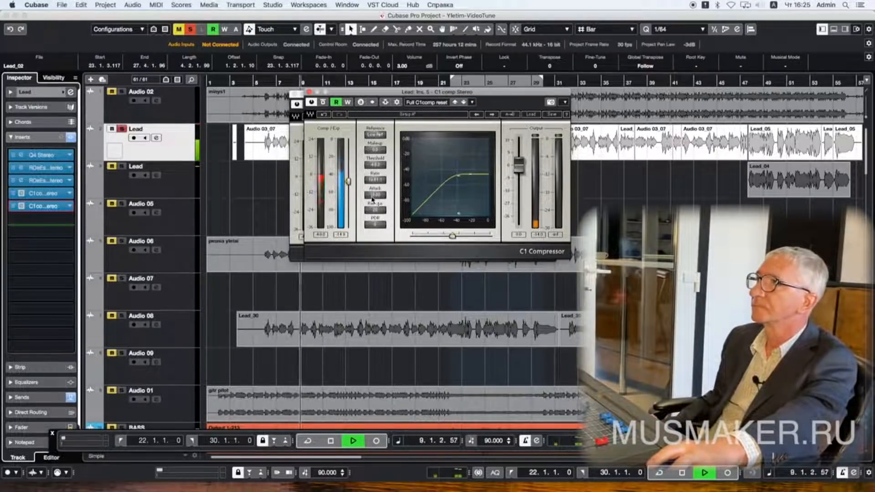
Step: Set the second C1 compressor's makeup gain to 4 and raise its threshold to about -29 while replaying the vocal
key("space")
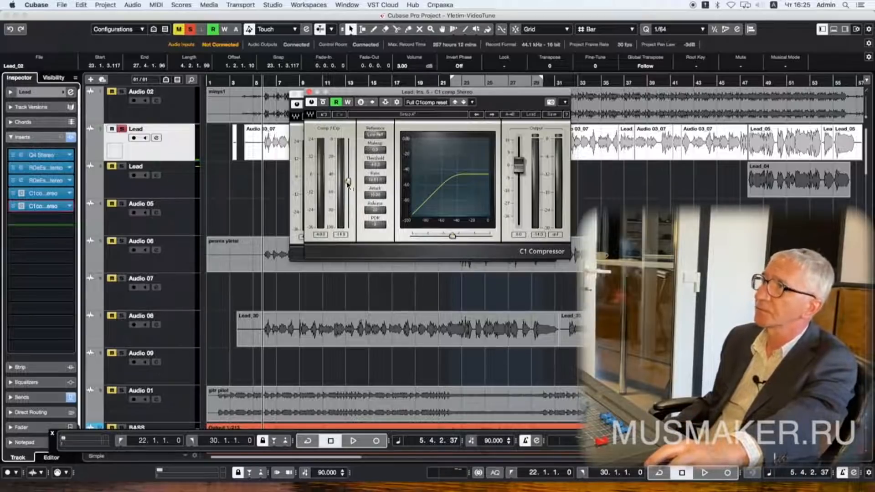
key("space")
key("space")
double_click(375, 150)
type("4")
key("Return")
key("space")
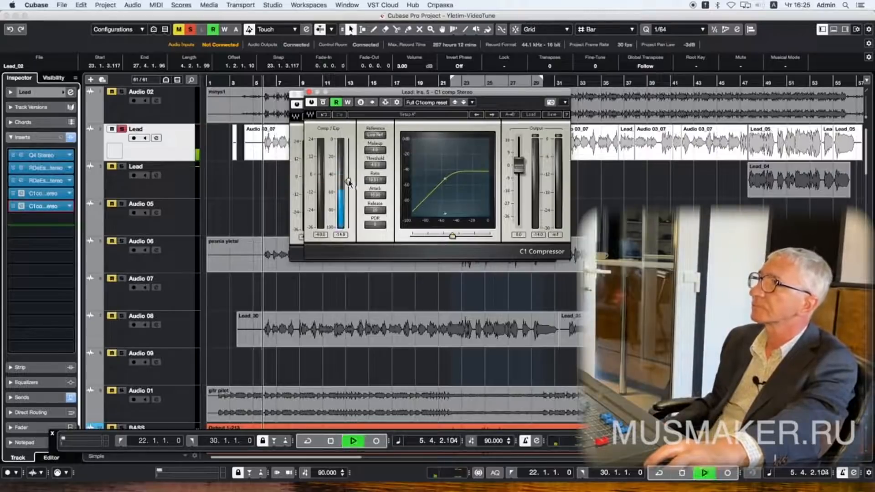
left_click_drag(348, 170, 349, 156)
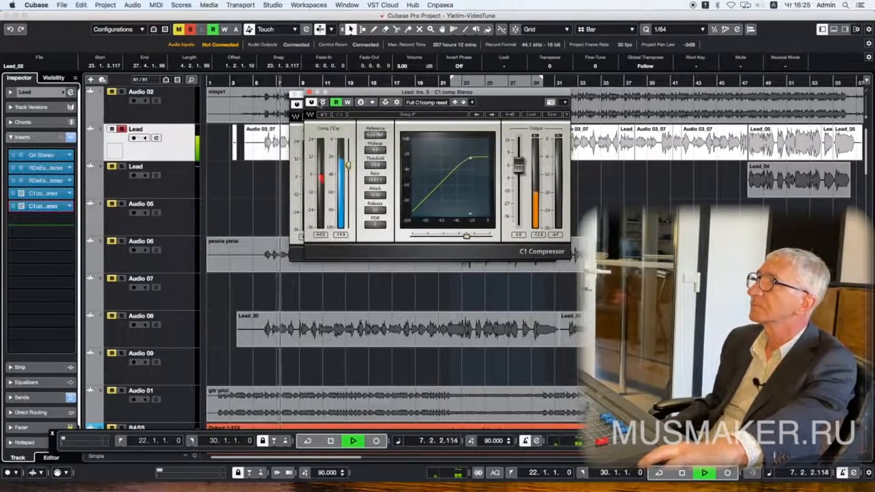
Step: Compare the second C1 compressor with bypass several times during playback, leave it active and stop playback
left_click(323, 102)
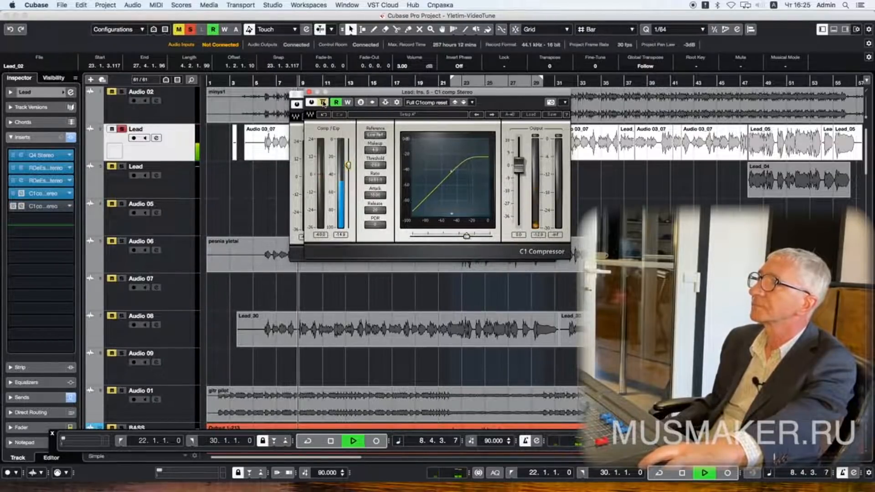
left_click(323, 102)
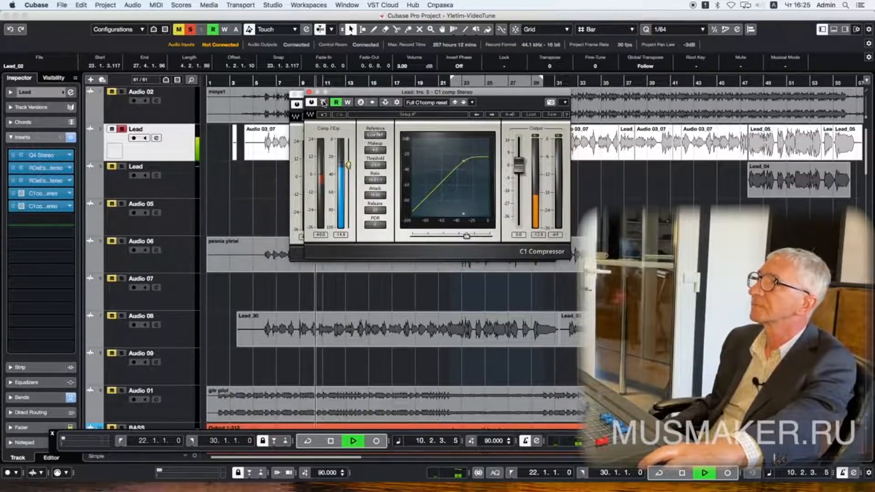
left_click(324, 103)
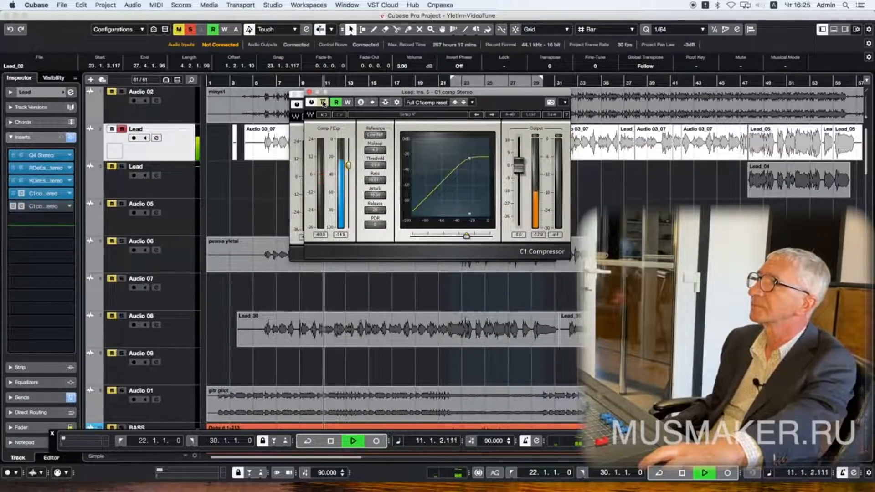
left_click(323, 103)
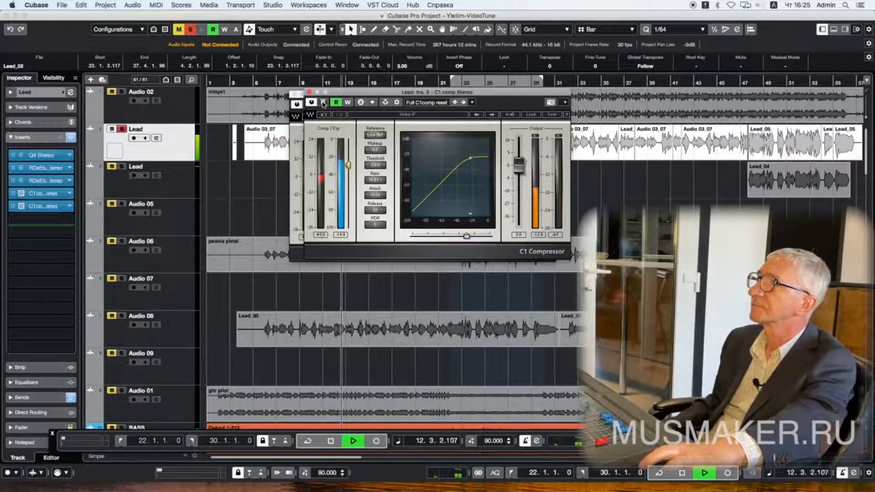
left_click(322, 103)
left_click(322, 103)
key("space")
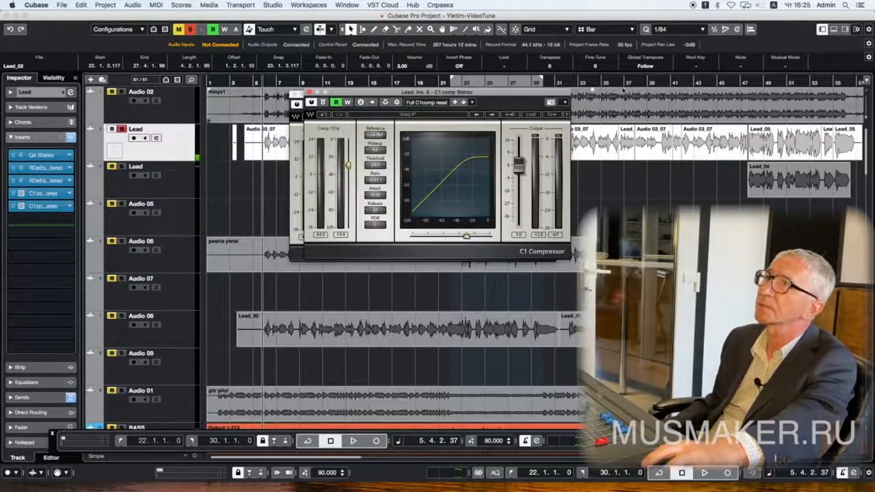
Step: Play the Lead vocal from about 32.3 and close both C1 compressor windows
left_click(574, 94)
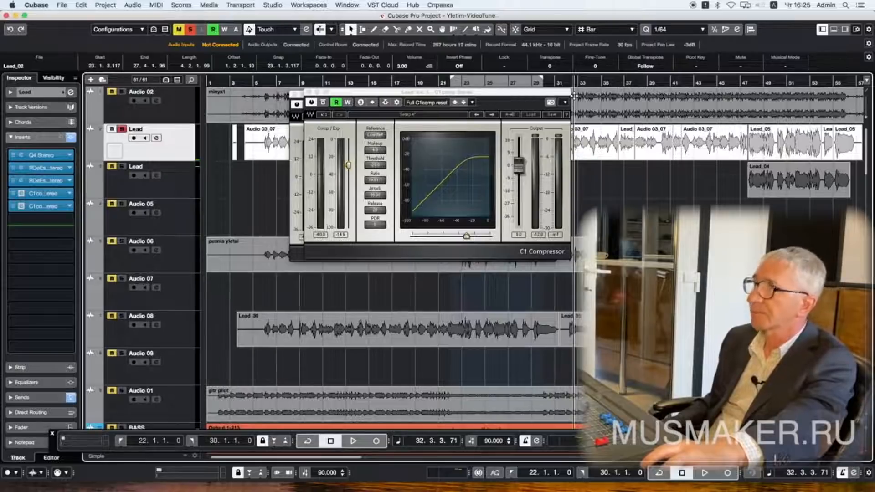
key("space")
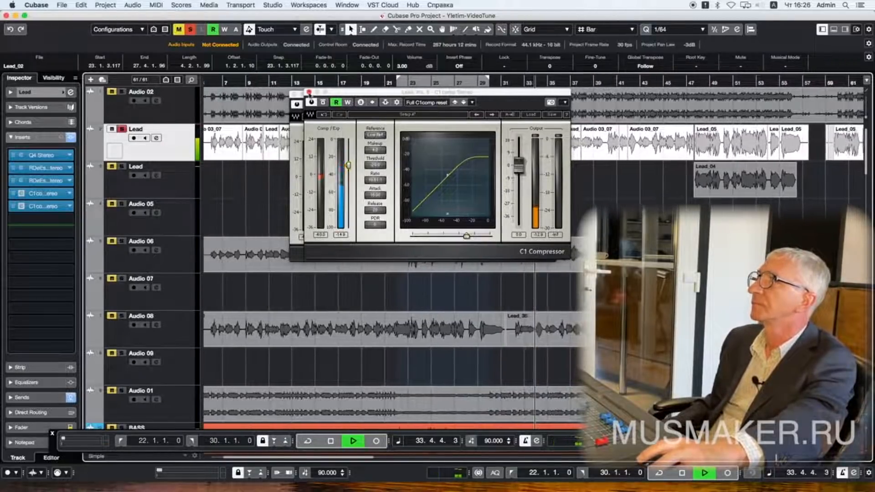
left_click(309, 92)
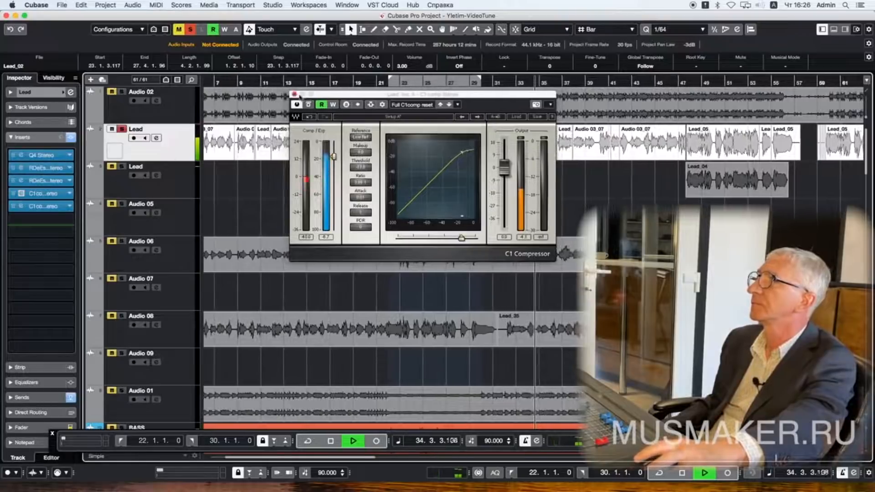
left_click(294, 94)
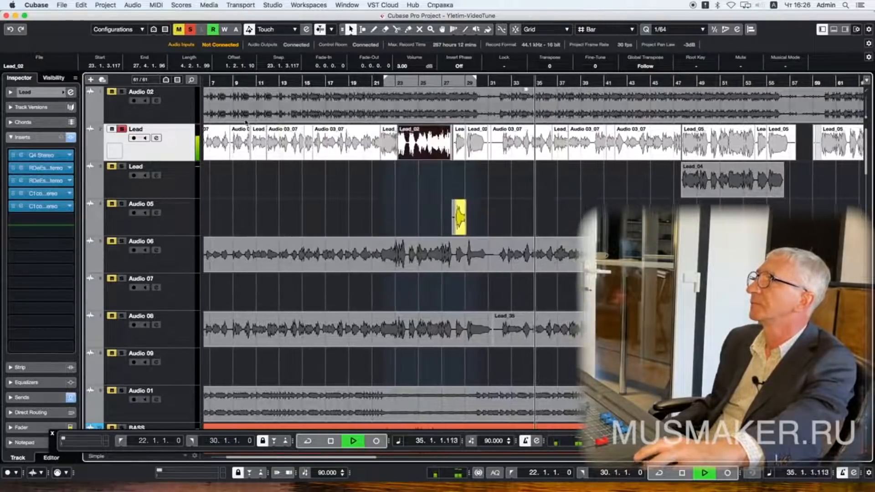
Step: Compare the Lead vocal's whole insert chain with bypass twice during playback and leave the inserts active
left_click(71, 138)
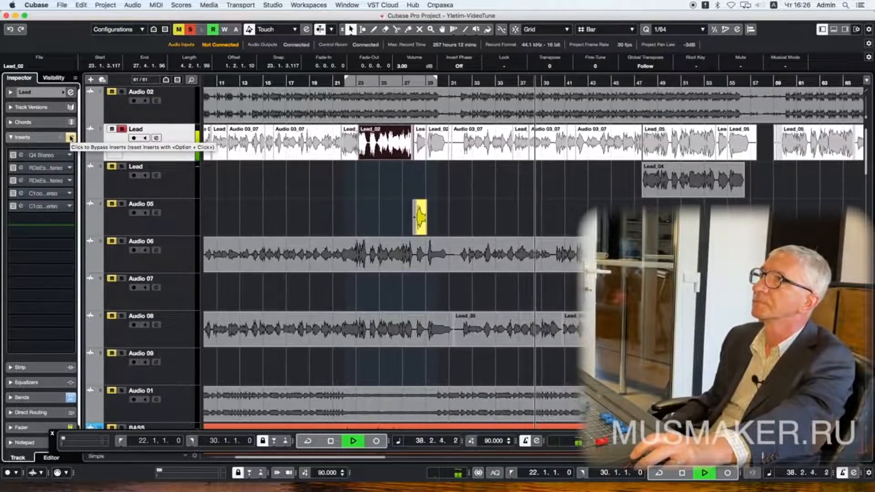
left_click(71, 138)
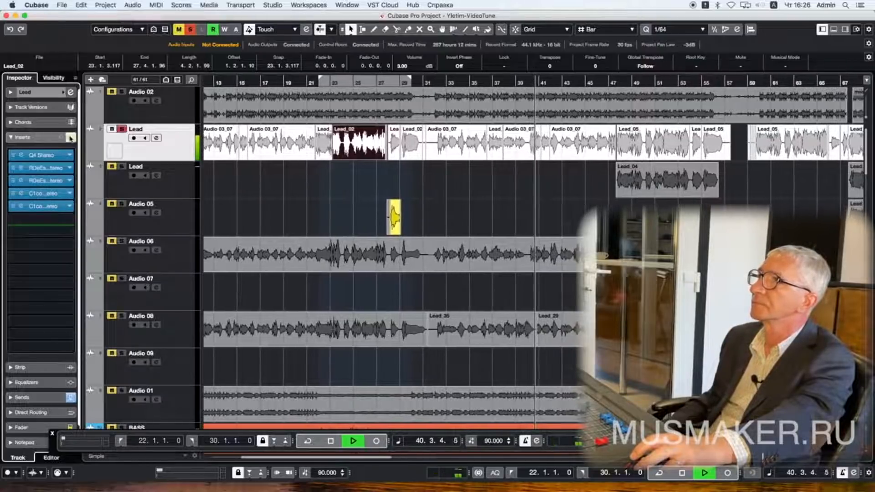
left_click(70, 138)
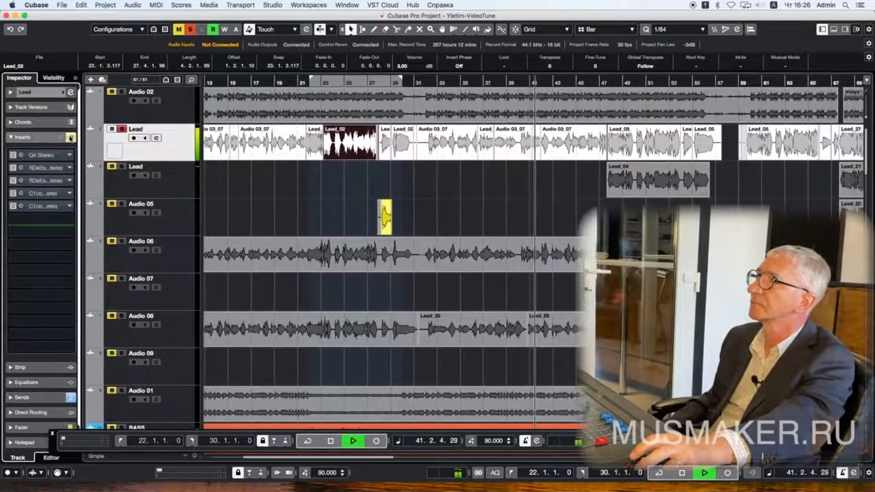
left_click(71, 138)
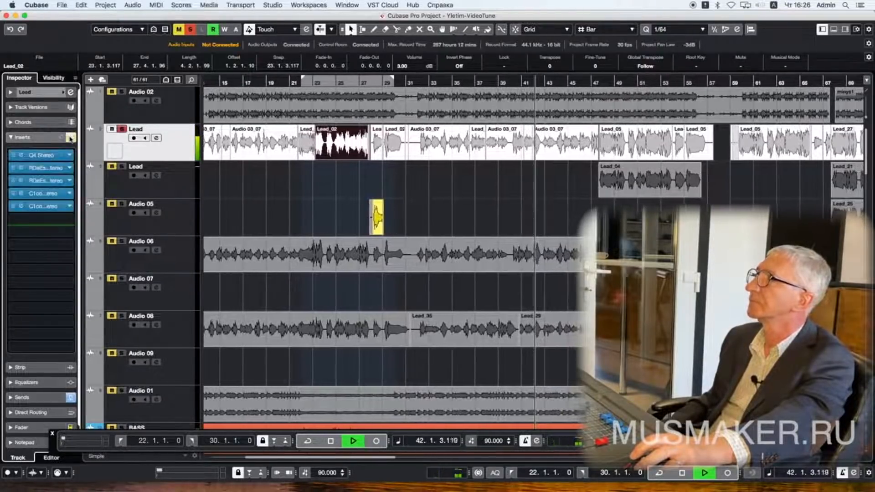
Step: Compare the second C1 compressor on the Lead track with bypass and set its makeup gain to 6
left_click(44, 208)
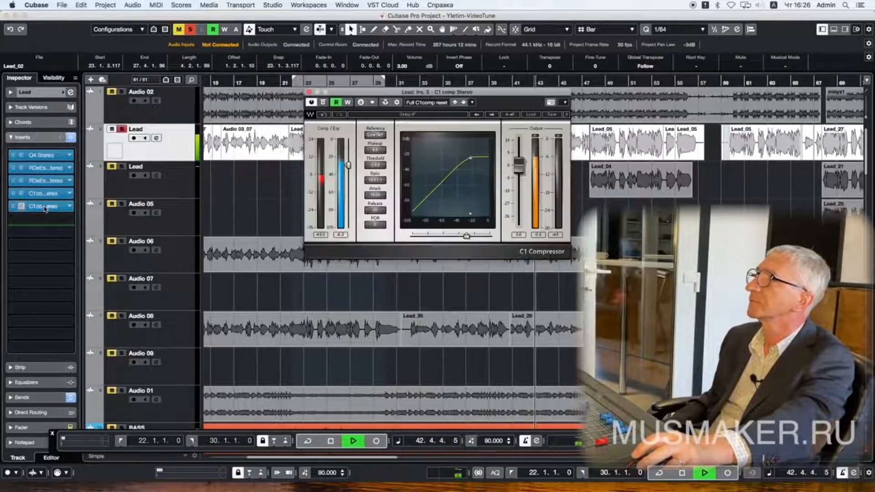
left_click(323, 103)
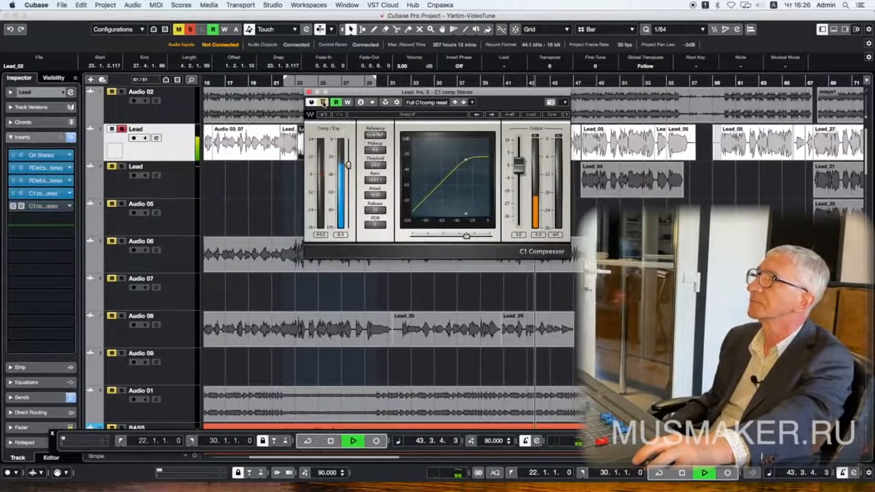
left_click(323, 103)
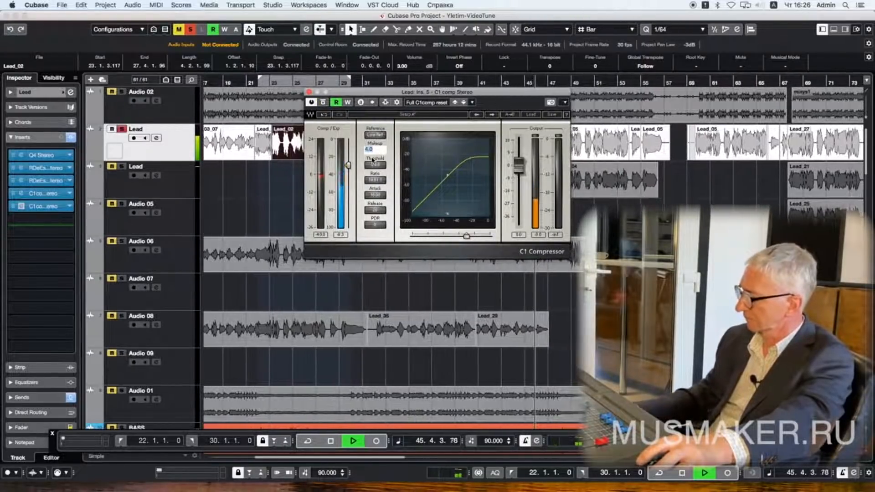
type("6")
key("Return")
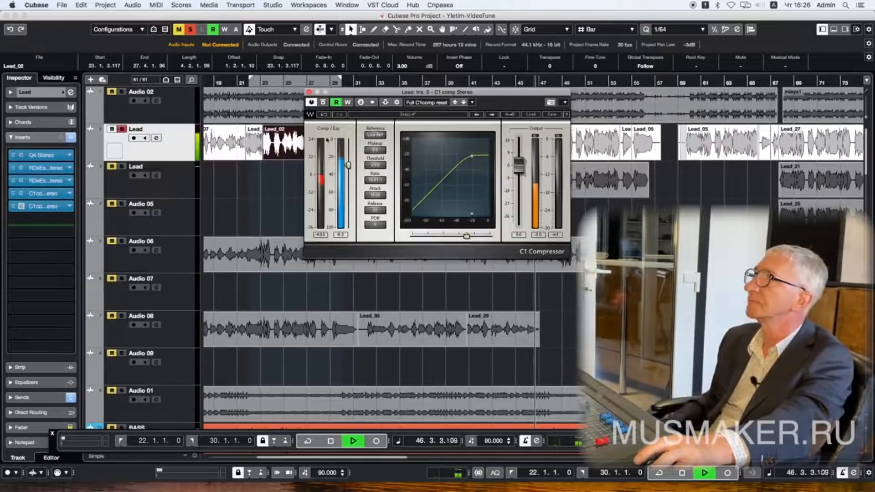
Step: Compare the full insert chain and the first C1 compressor with bypass, close both compressor windows and stop playback
left_click(71, 138)
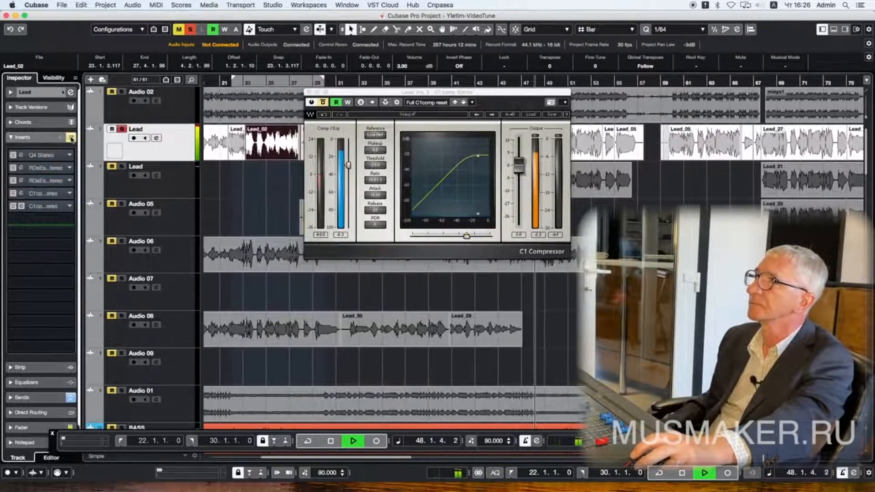
left_click(71, 138)
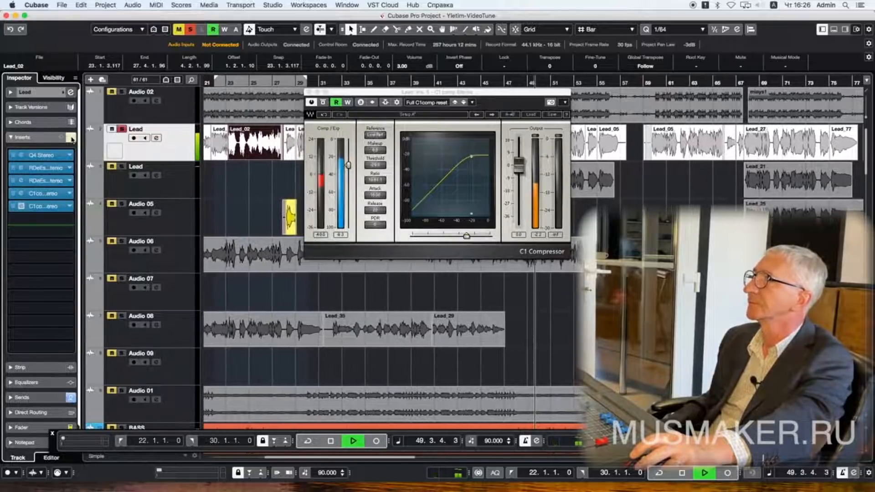
left_click(45, 193)
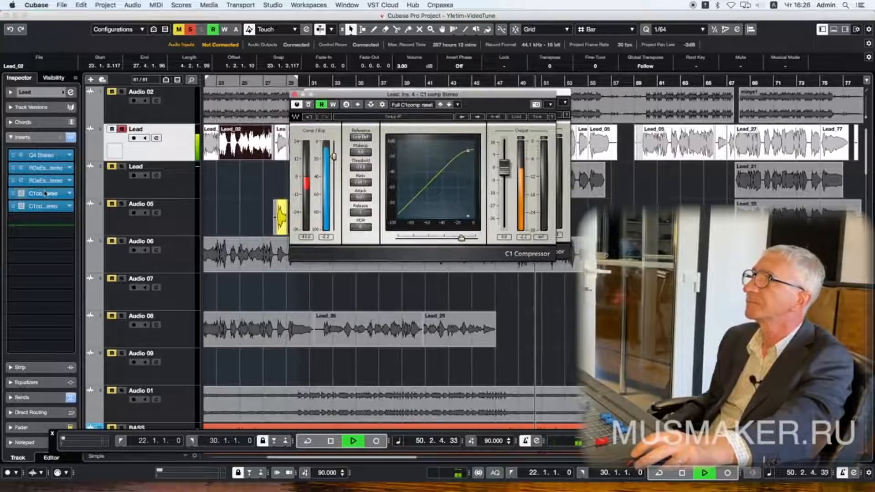
left_click(309, 105)
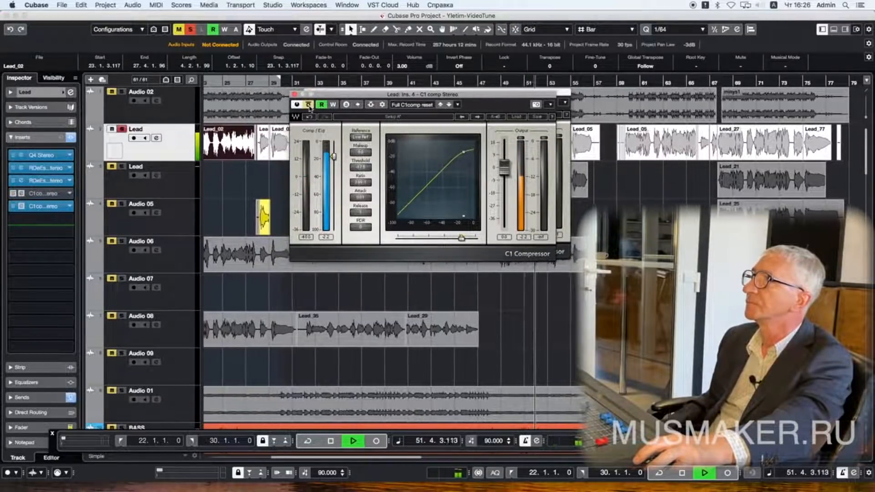
left_click(309, 106)
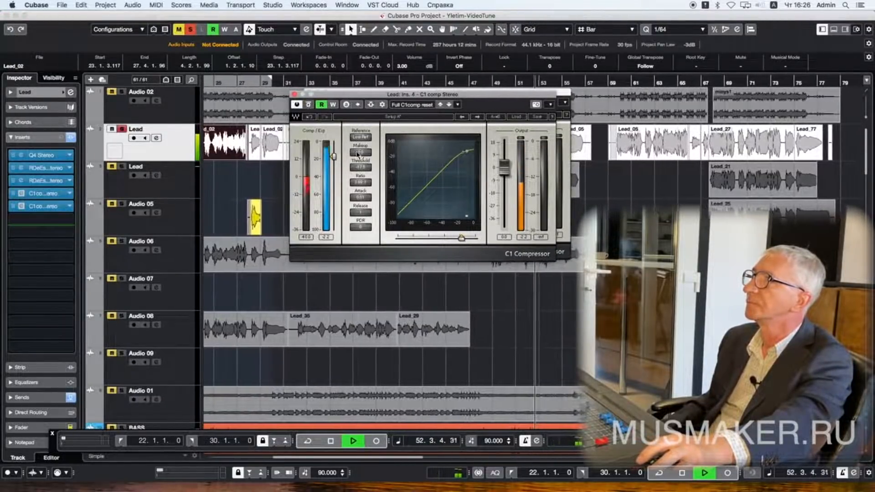
left_click(294, 95)
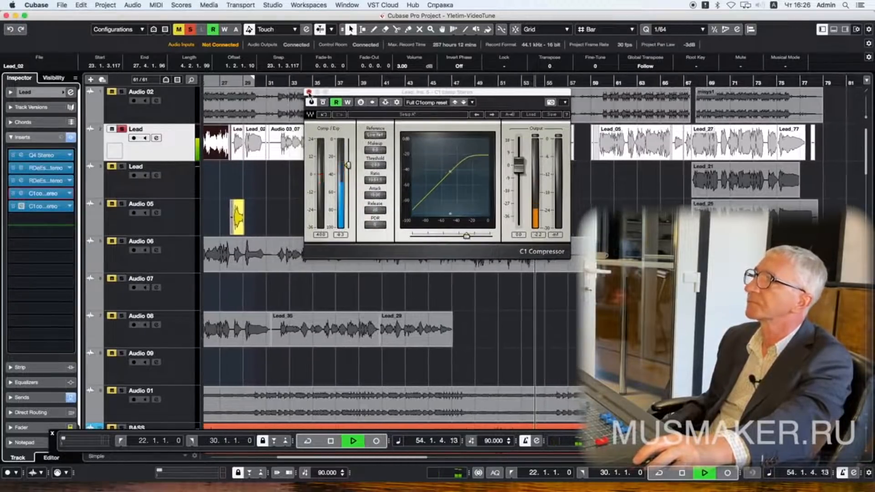
key("space")
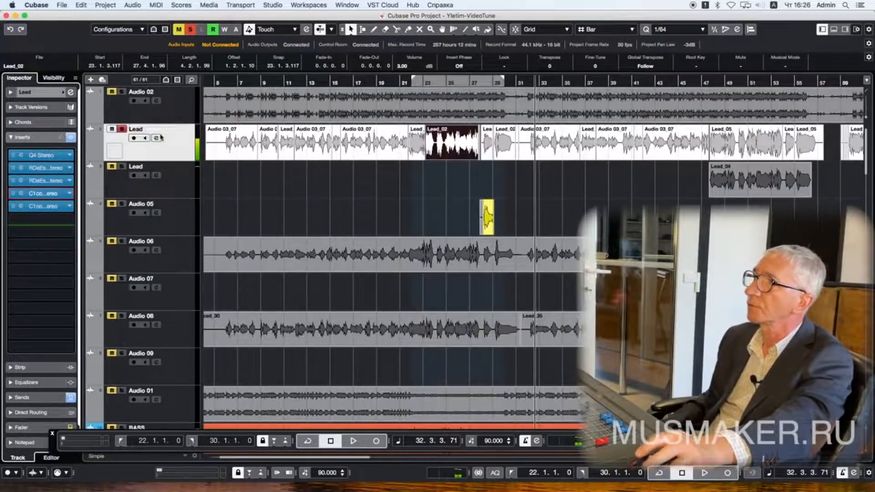
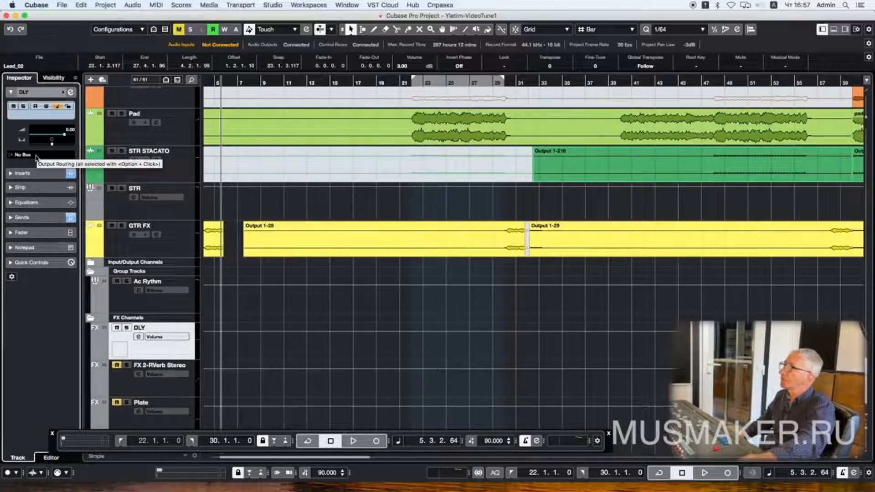
Step: Examine the DLY channel's sends and the RVerb plug-in settings on the FX 2-RVerb Stereo channel
left_click(29, 217)
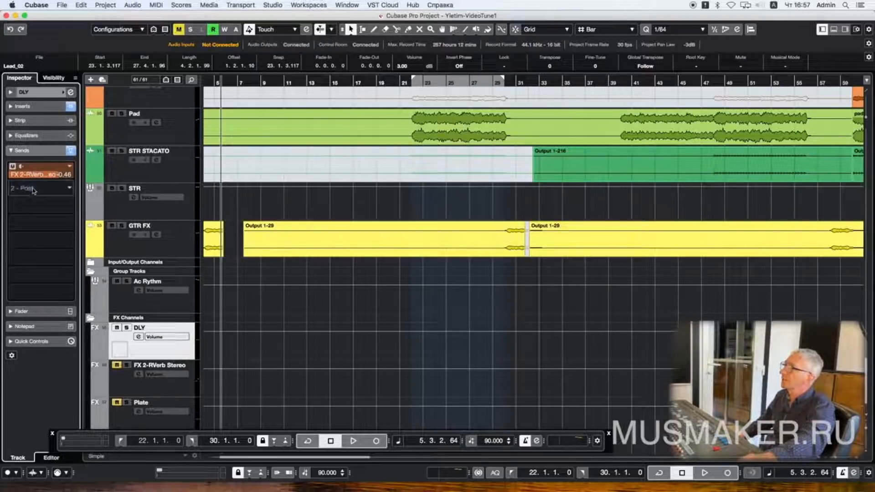
left_click(141, 388)
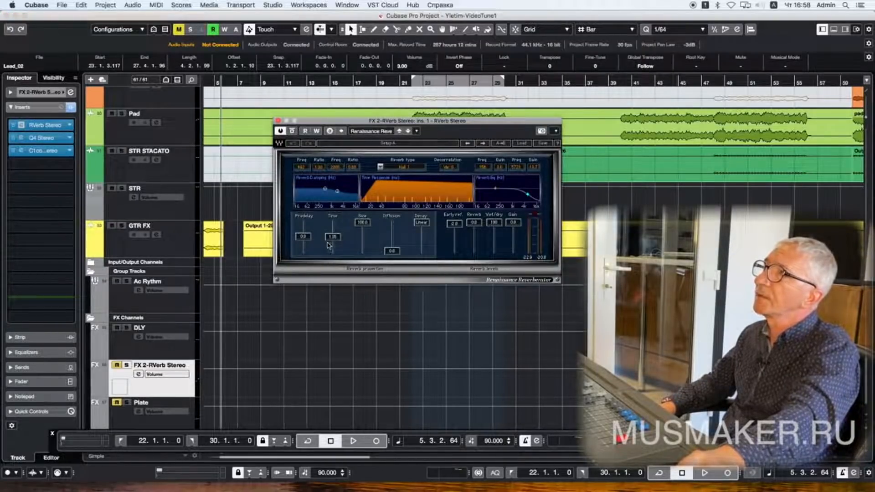
left_click(278, 121)
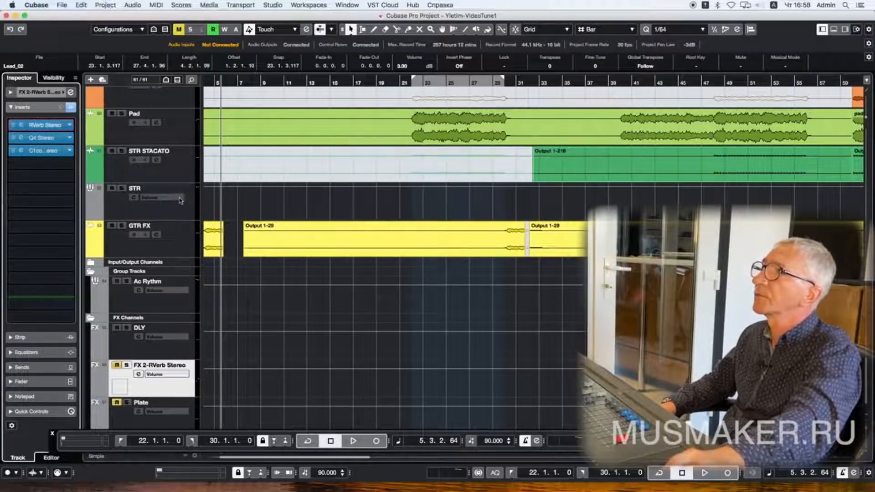
Step: Select the Lead vocal track and show its sends
scroll(189, 192, "up", 10)
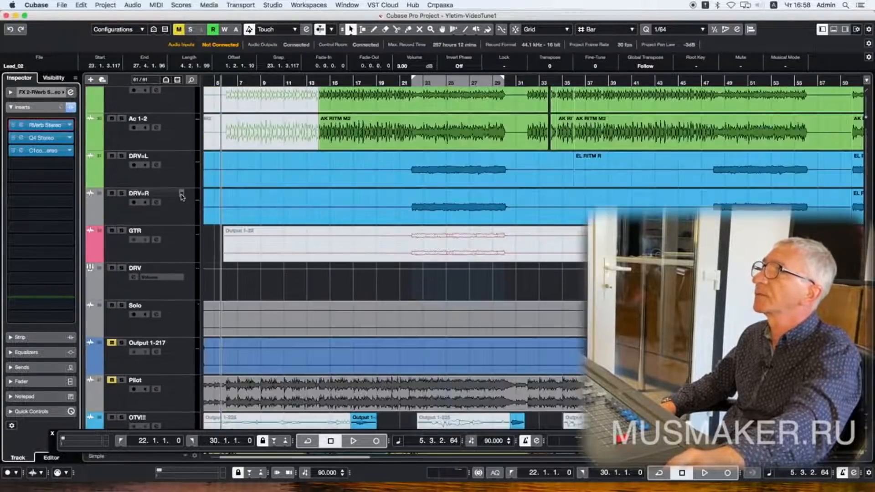
scroll(182, 197, "up", 15)
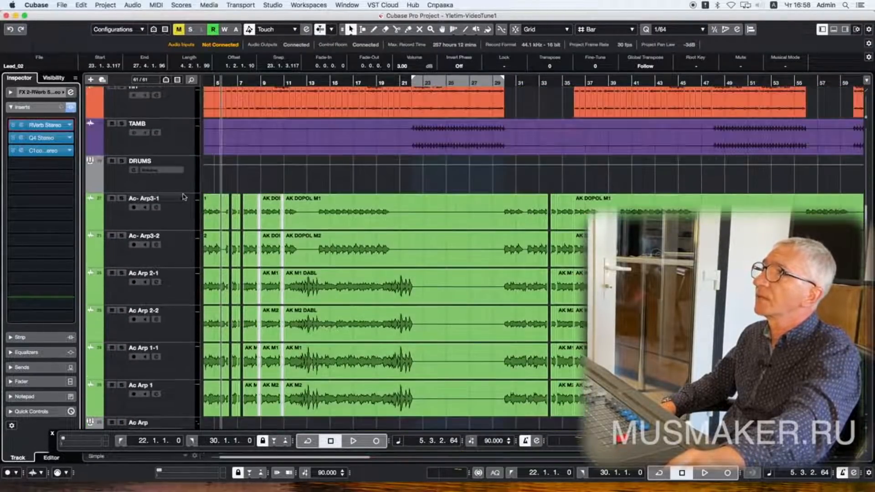
scroll(182, 196, "up", 10)
left_click(187, 154)
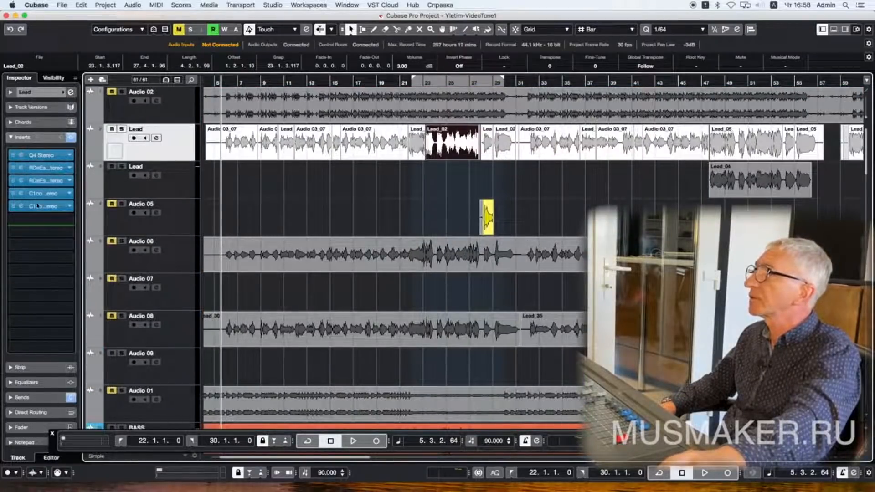
left_click(34, 397)
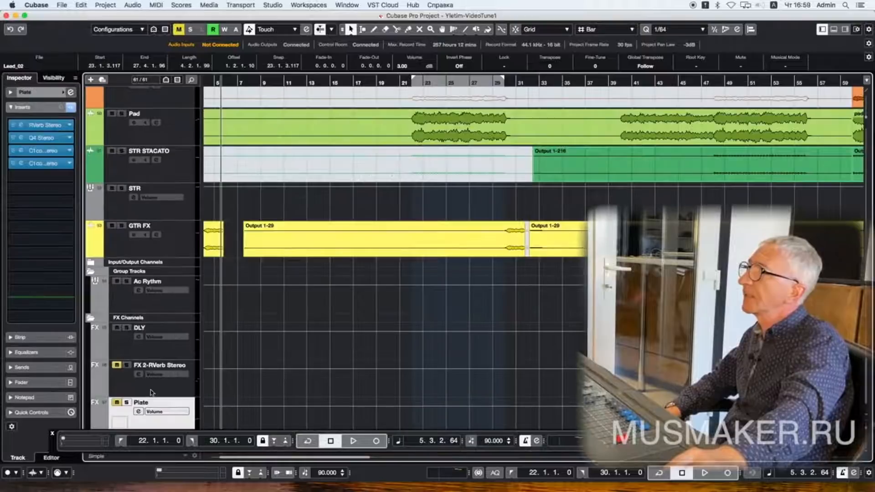
Step: Play the full mix and select the Lead track to show its effect sends
scroll(156, 394, "up", 15)
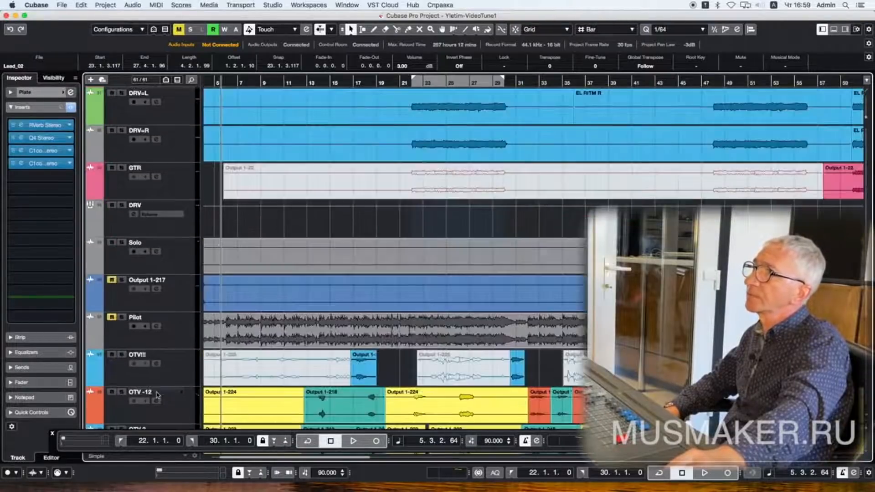
scroll(156, 394, "up", 10)
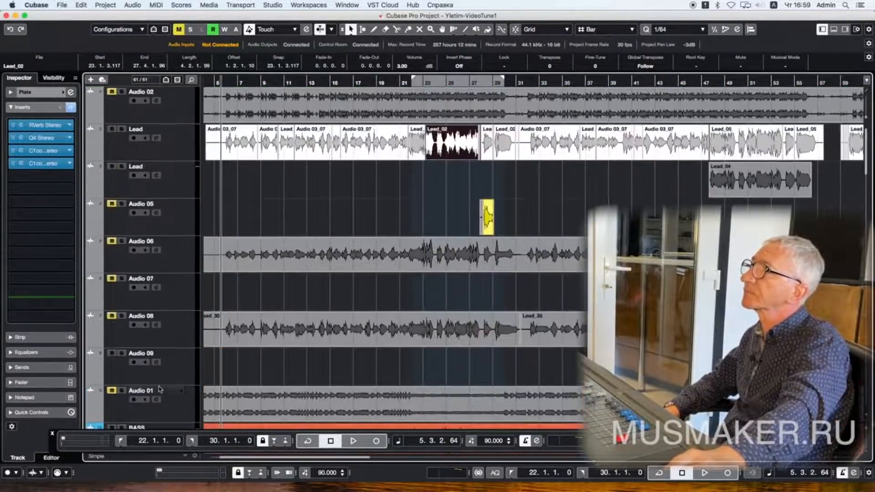
key("space")
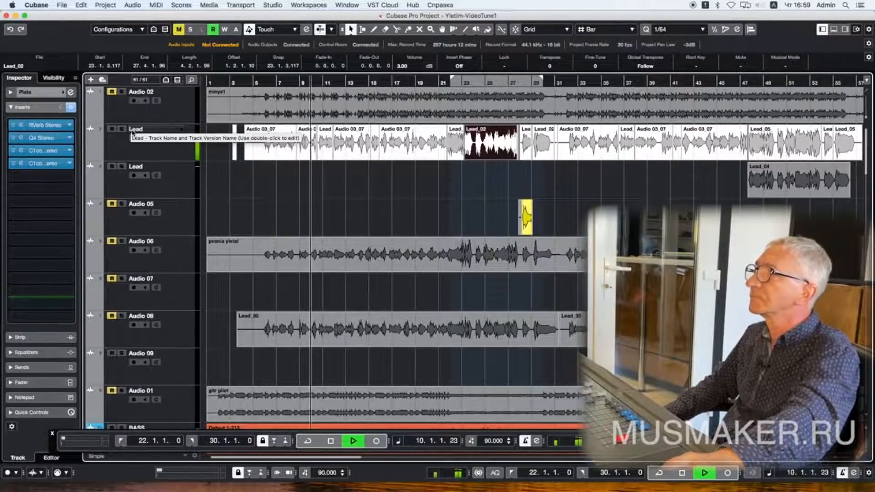
left_click(132, 152)
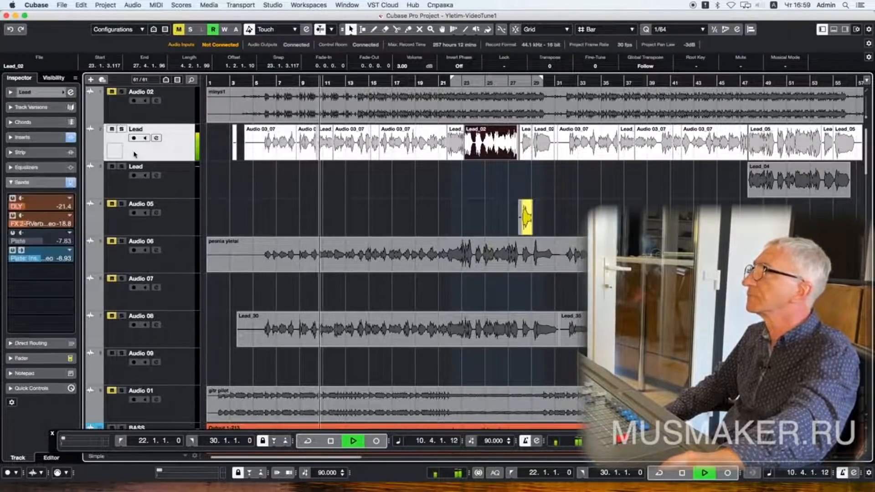
Step: Unmute the FX 2-RVerb Stereo and Plate effect channels while the mix plays
scroll(137, 192, "down", 10)
scroll(139, 201, "down", 15)
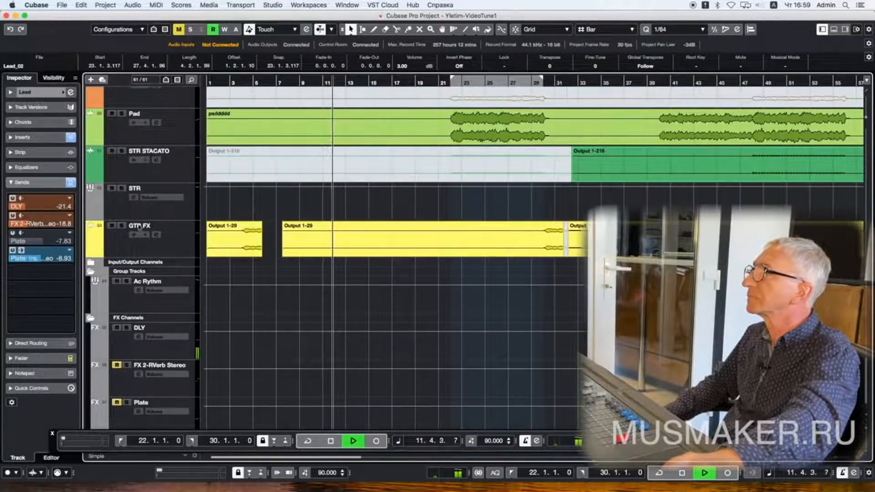
left_click(117, 365)
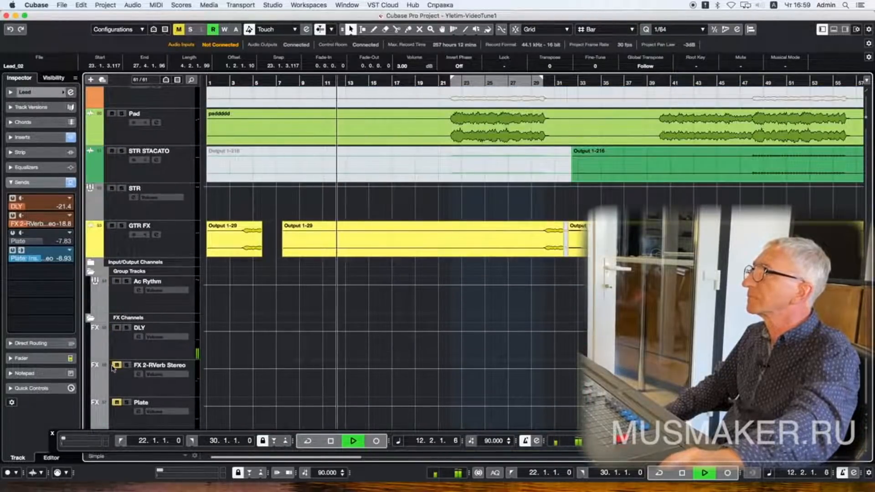
left_click(117, 402)
Step: Solo the Lead track to hear the vocal with its effects and stop playback
scroll(123, 391, "up", 10)
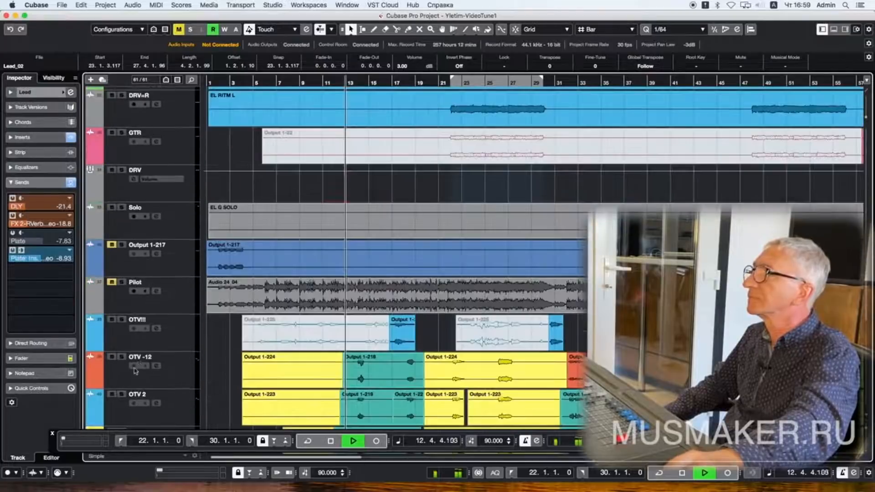
scroll(146, 360, "up", 10)
scroll(147, 356, "up", 15)
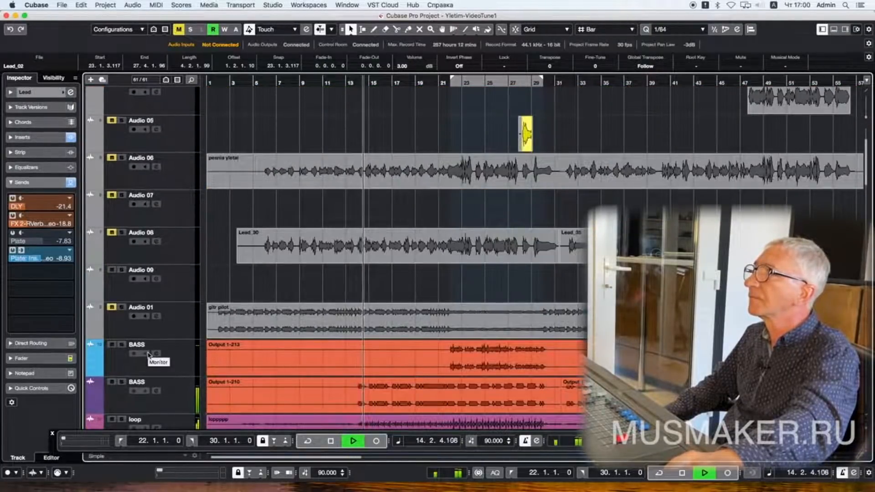
scroll(148, 355, "up", 3)
scroll(148, 356, "up", 3)
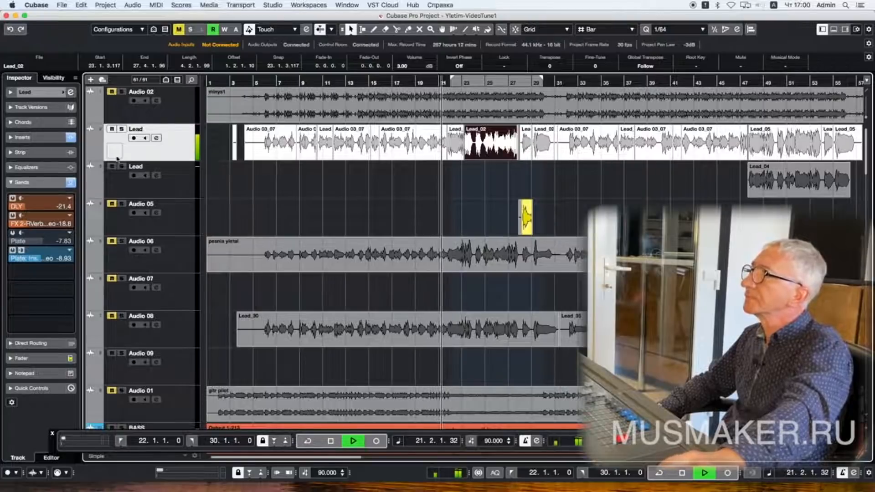
left_click(122, 129)
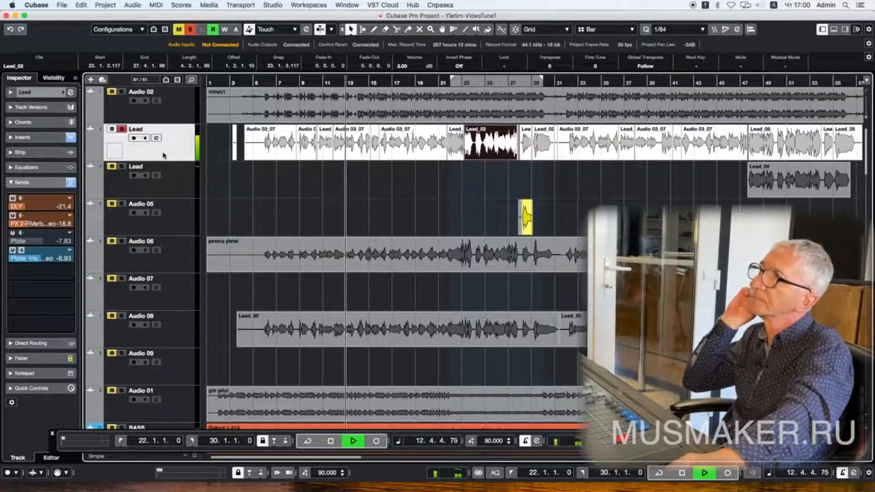
key("space")
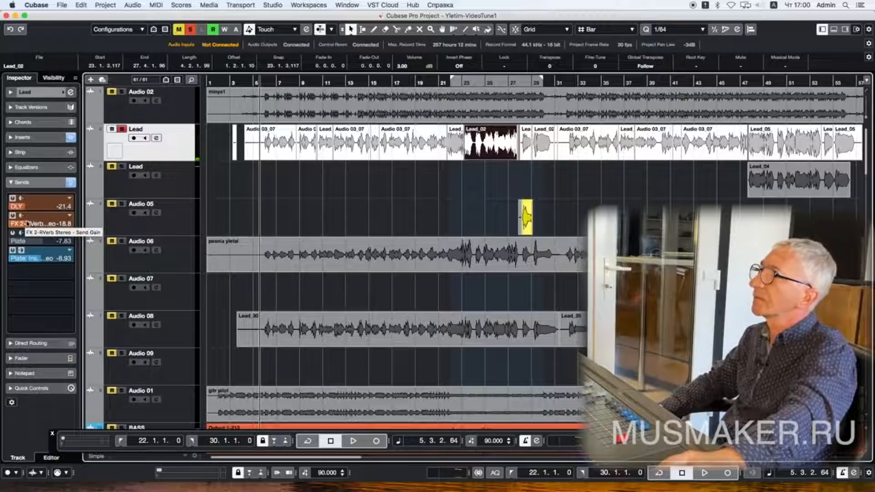
Step: Select the DLY effect channel and inspect its inserts and sends
scroll(123, 313, "down", 10)
scroll(123, 313, "down", 20)
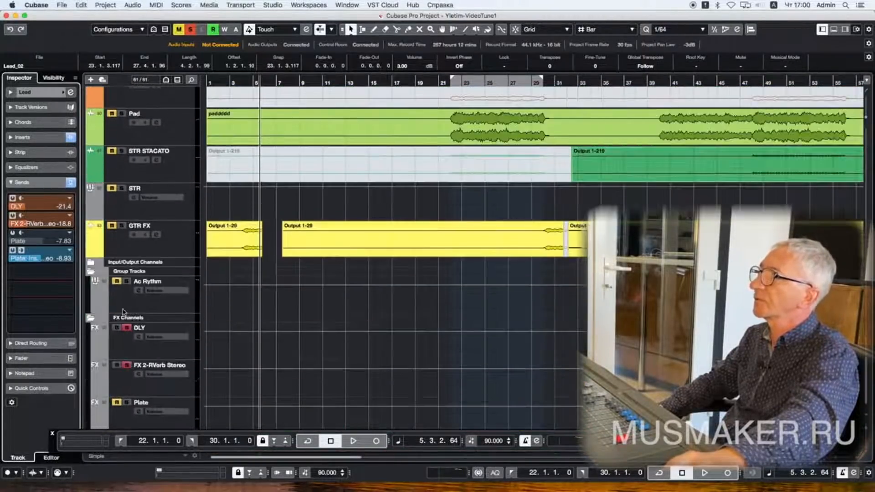
left_click(125, 344)
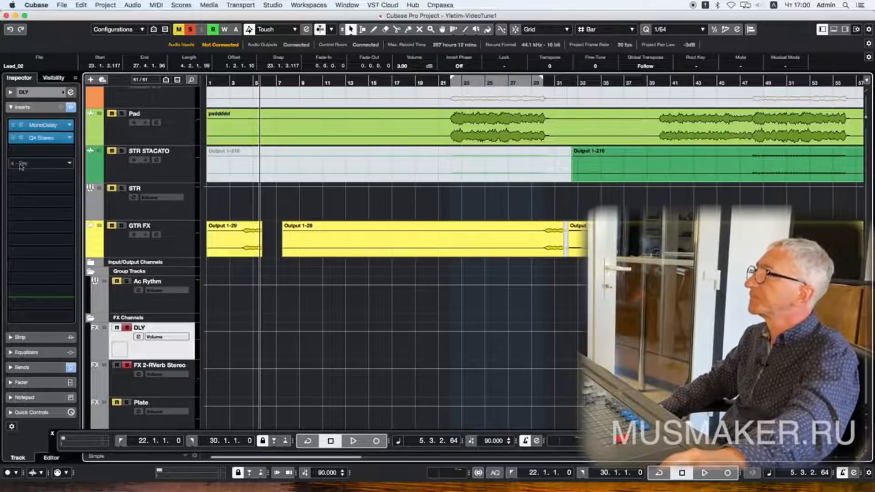
left_click(50, 368)
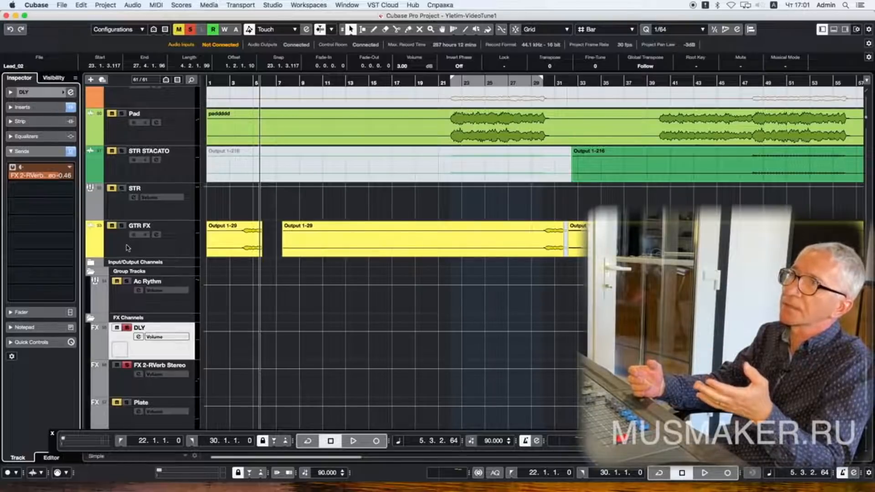
Step: Play the soloed vocal and select the Lead track to check its volume and output routing
scroll(154, 300, "up", 10)
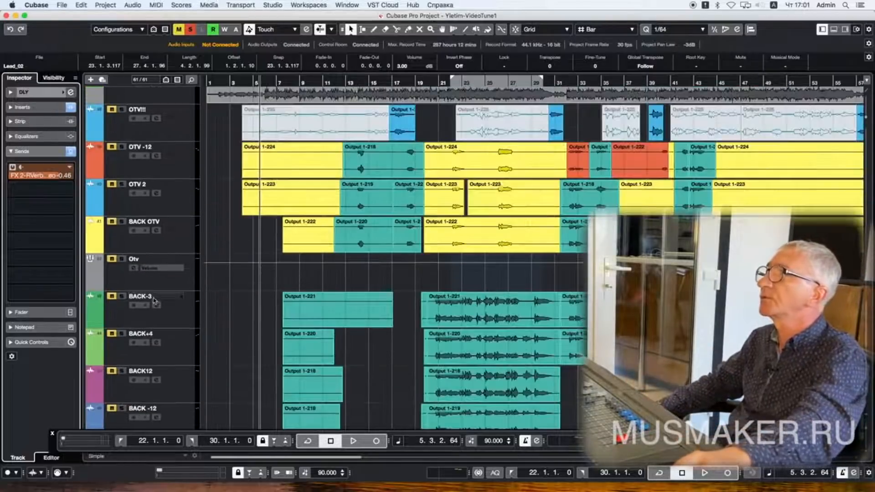
scroll(154, 299, "up", 10)
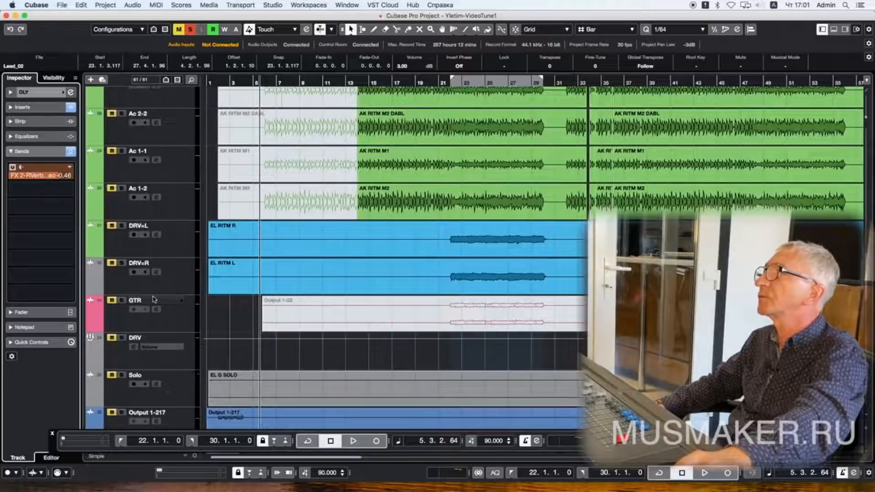
scroll(154, 299, "up", 10)
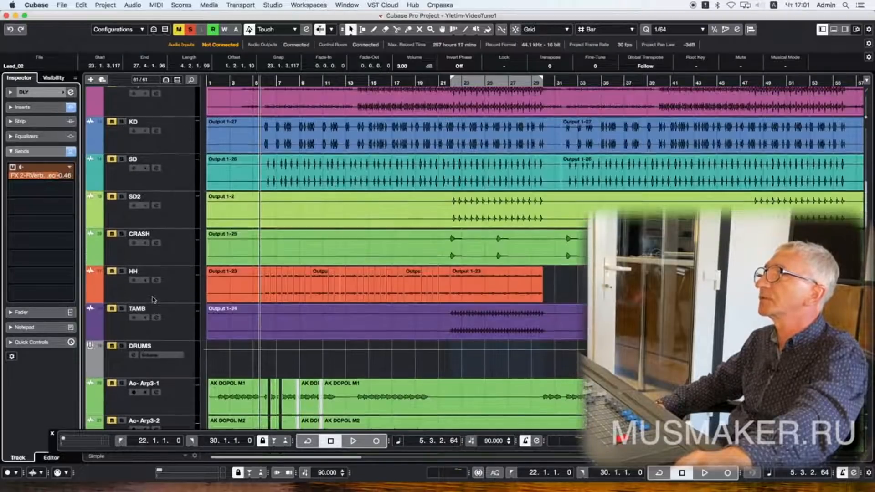
scroll(155, 299, "up", 8)
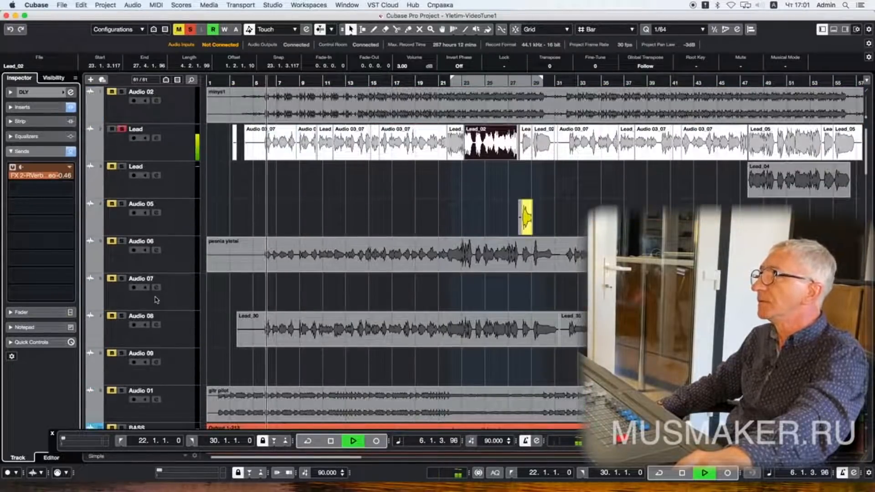
left_click(117, 148)
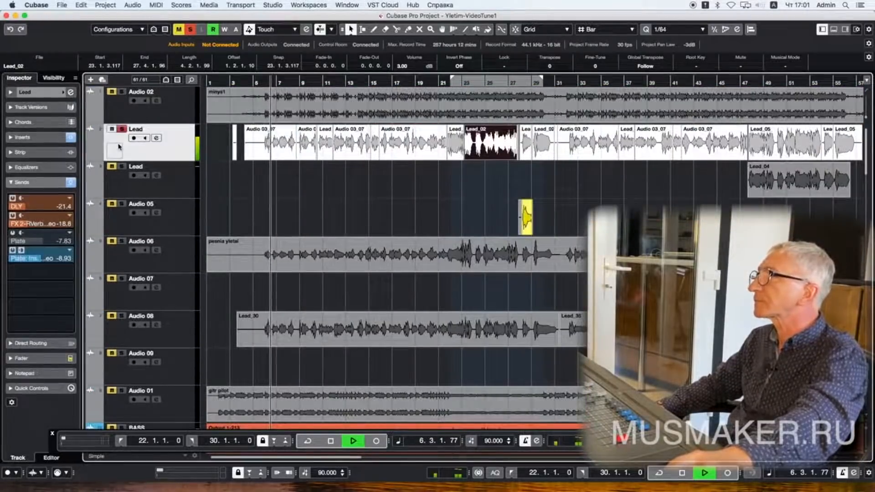
left_click(53, 92)
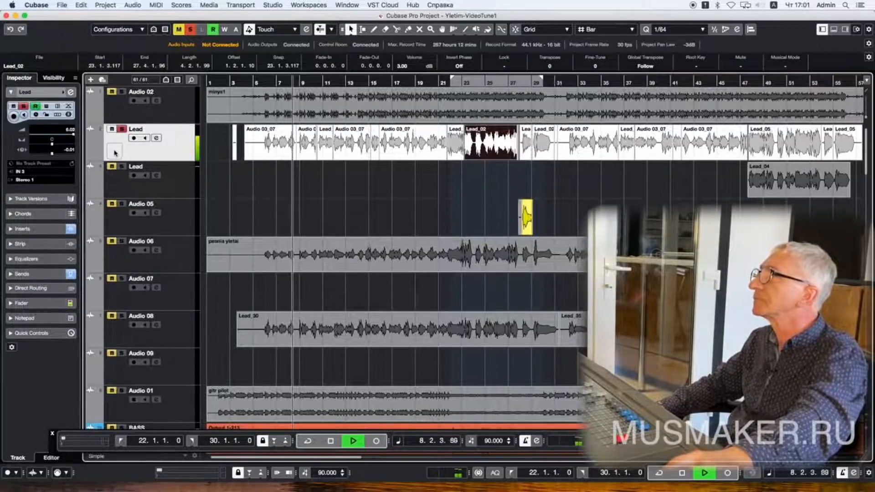
Step: Set the DLY channel's output routing to Stereo 1, listen to the result and stop playback
scroll(123, 273, "down", 15)
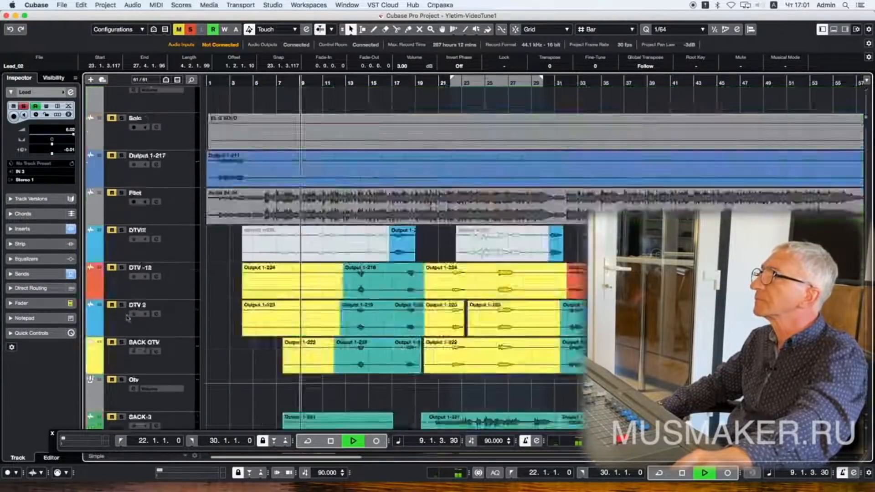
scroll(128, 318, "down", 10)
left_click(126, 349)
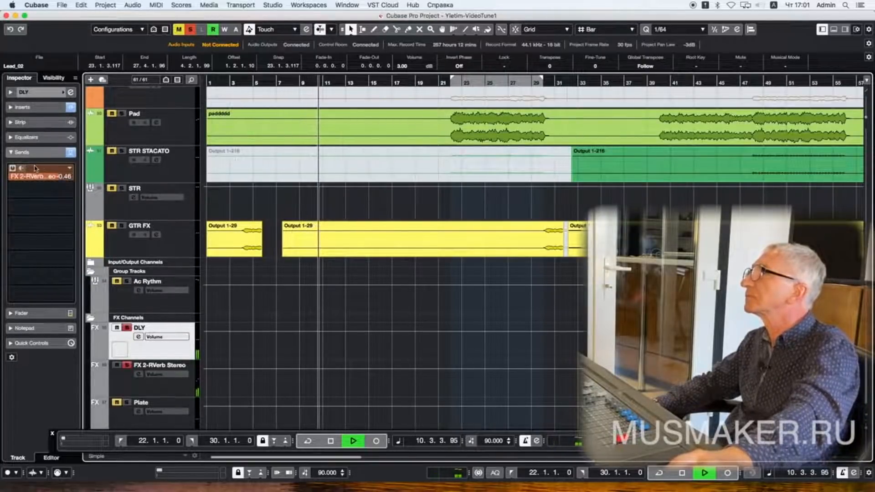
left_click(27, 153)
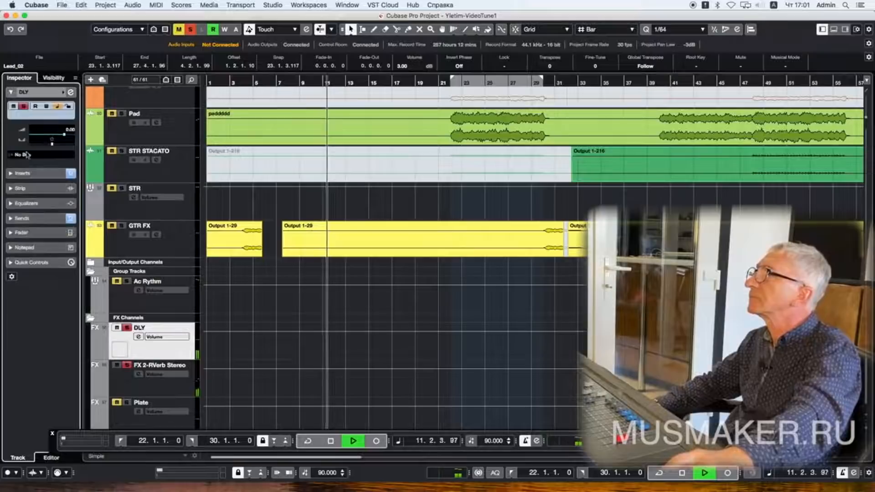
left_click(27, 155)
left_click(39, 204)
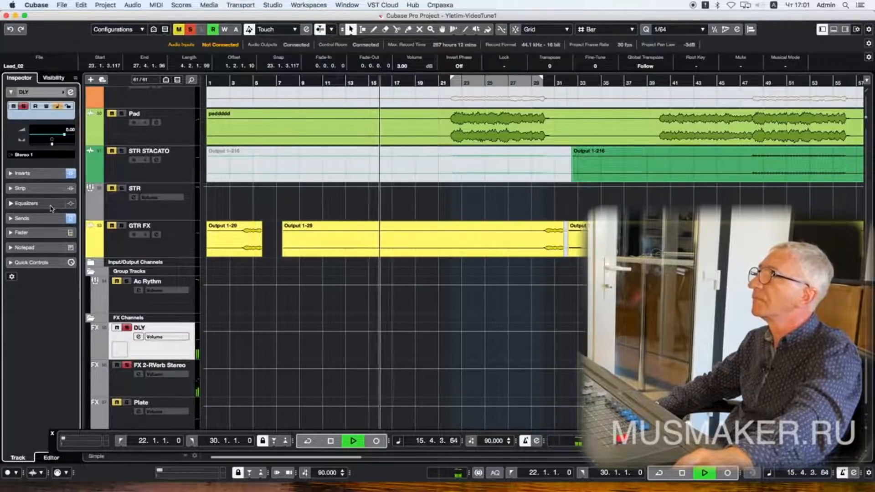
key("space")
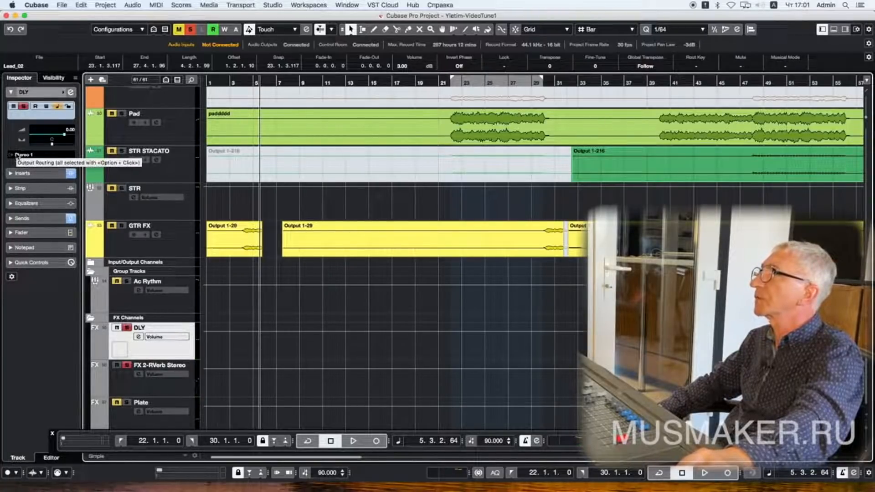
Step: Switch the DLY channel's FX 2-RVerb send to pre-fader and lower the channel volume to about -5 dB during playback
left_click(31, 220)
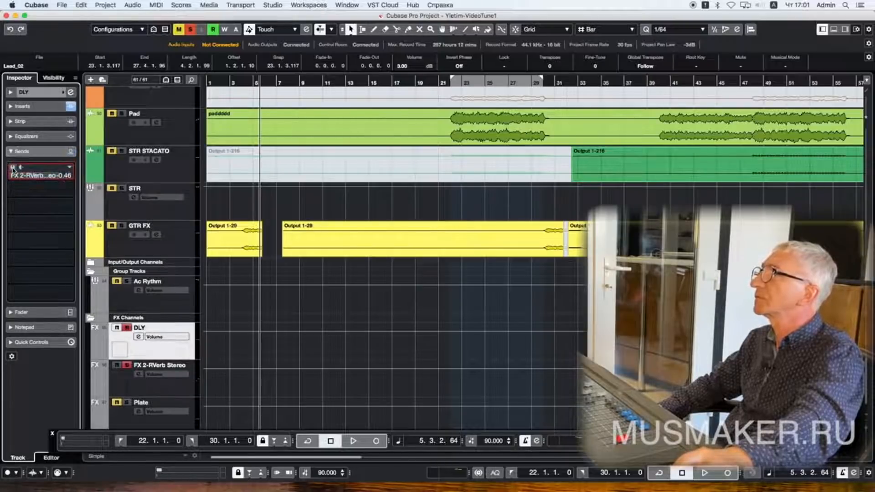
left_click(12, 167)
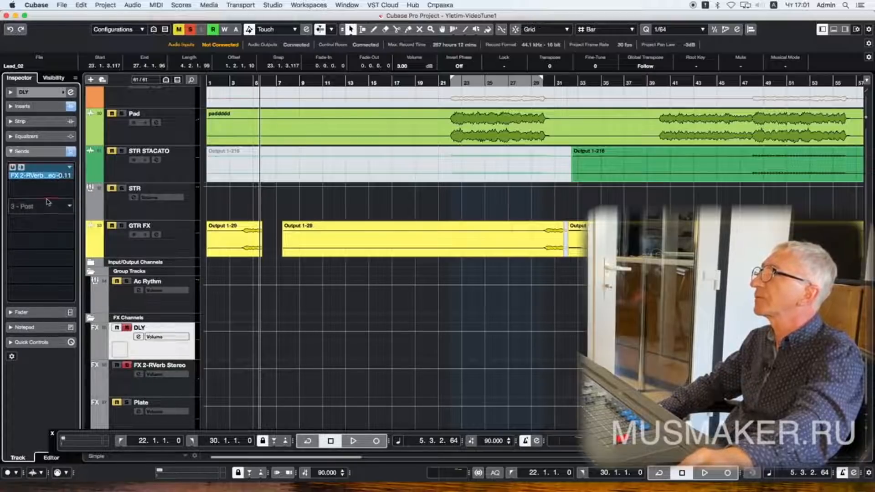
left_click(41, 94)
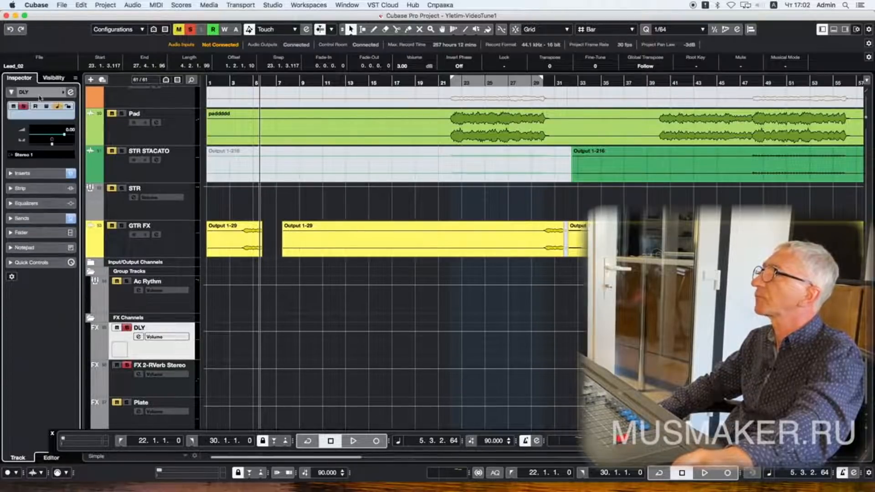
key("space")
left_click_drag(64, 137, 54, 142)
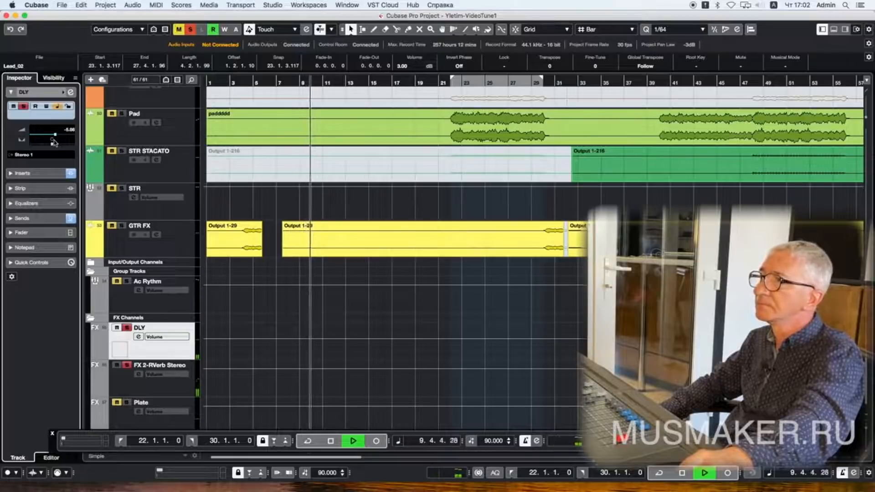
key("space")
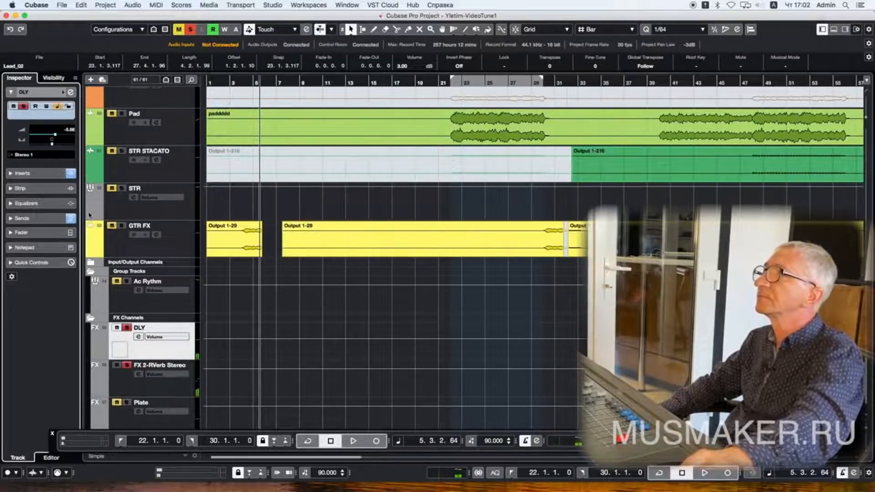
Step: Play a short passage of the vocal to hear the delay balance and stop playback
scroll(146, 220, "up", 10)
scroll(146, 221, "up", 5)
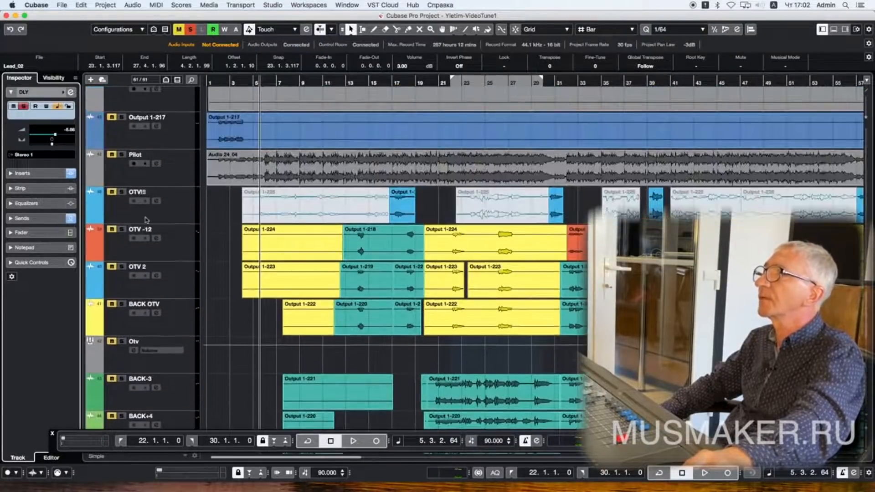
scroll(145, 221, "up", 1)
key("space")
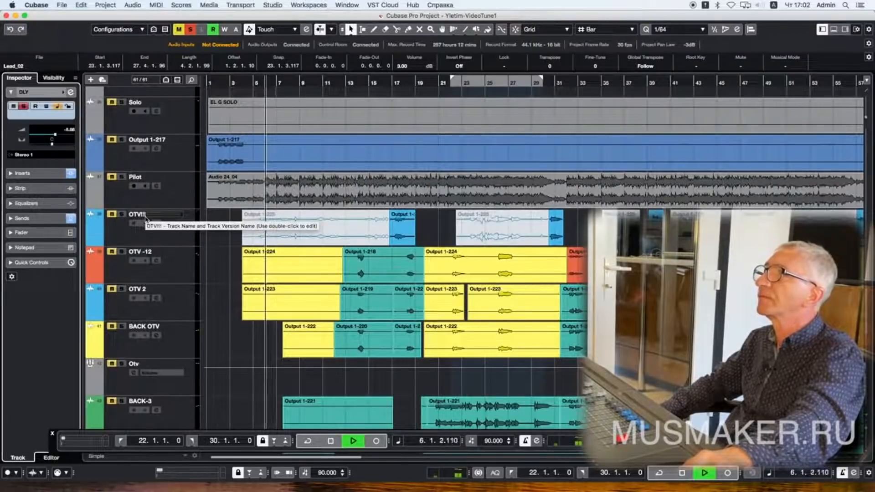
key("space")
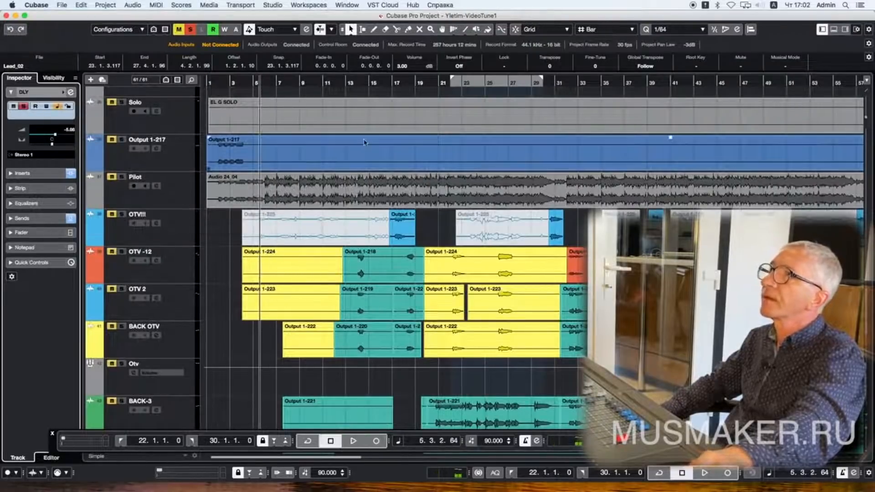
Step: Place the playback cursor in bar 21, just before the chorus range, and solo the Plate effect channel
left_click(445, 83)
scroll(169, 215, "down", 10)
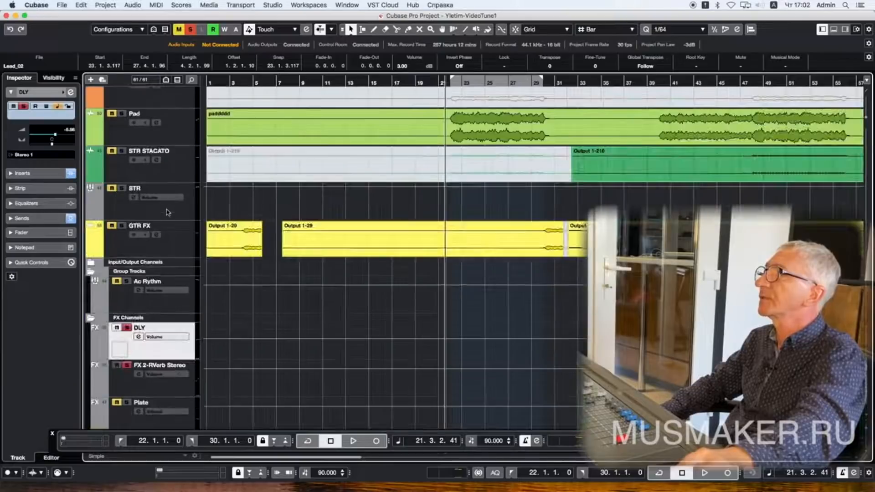
left_click(137, 424)
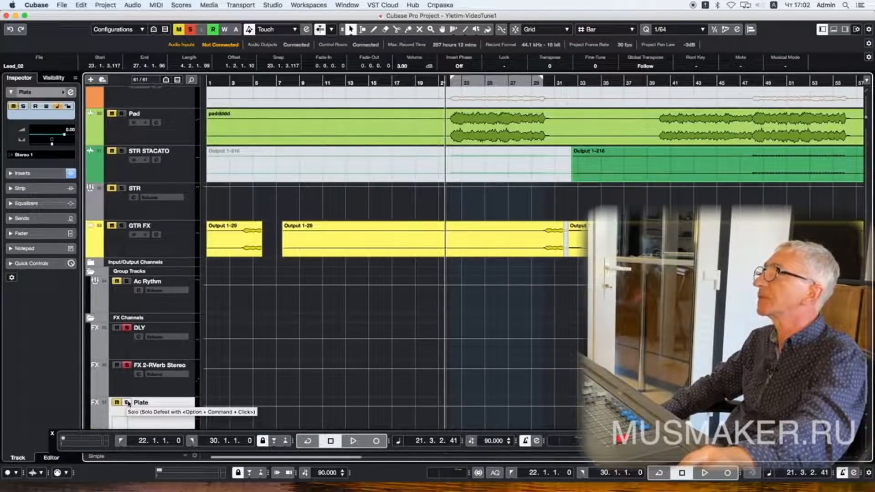
left_click(128, 403)
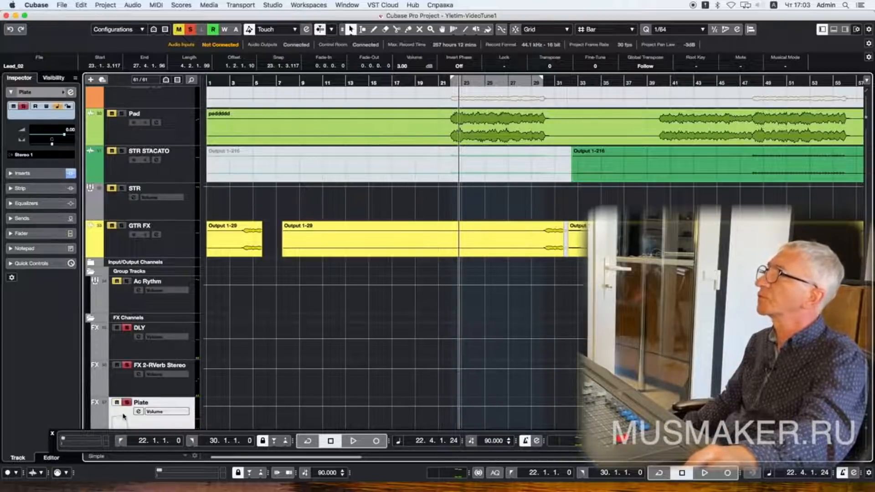
Step: Open the Q4 Stereo equalizer among the Plate channel's inserts to review its low-cut curve, and close it
left_click(22, 174)
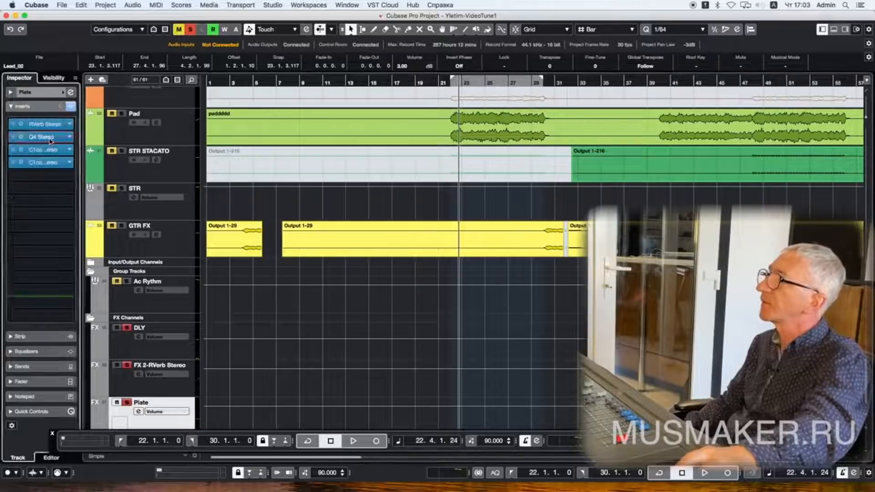
left_click(41, 137)
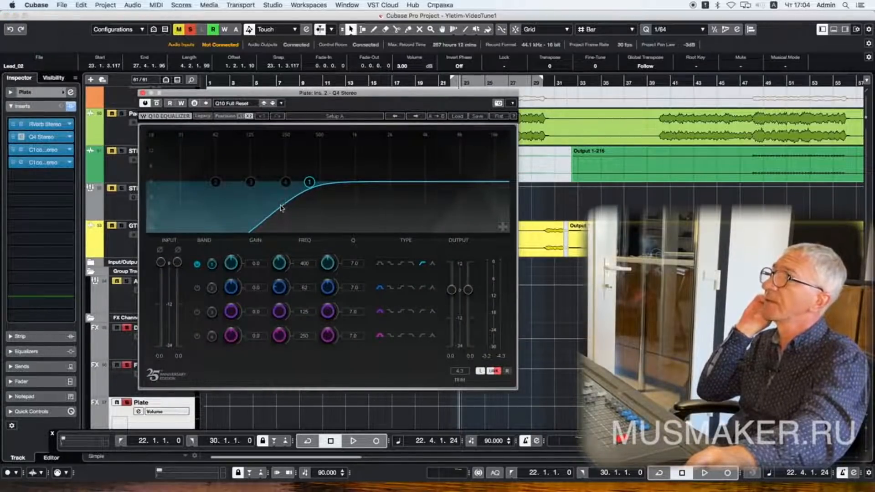
left_click(143, 92)
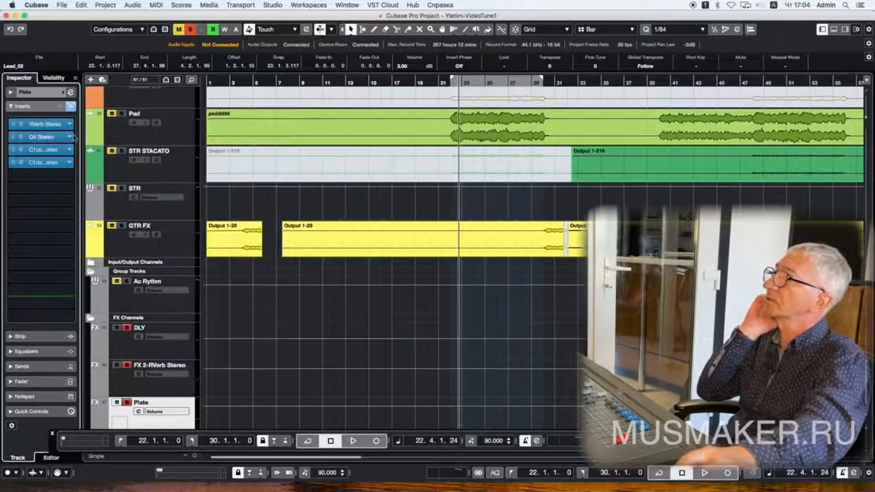
Step: Bypass both C1 compressors on the Plate channel and open the one in insert slot 3
left_click(13, 162)
left_click(13, 150)
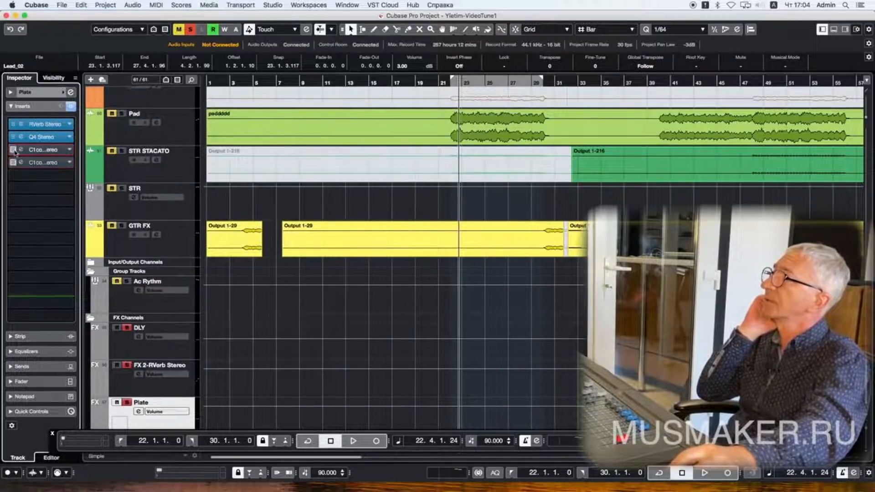
left_click(21, 150)
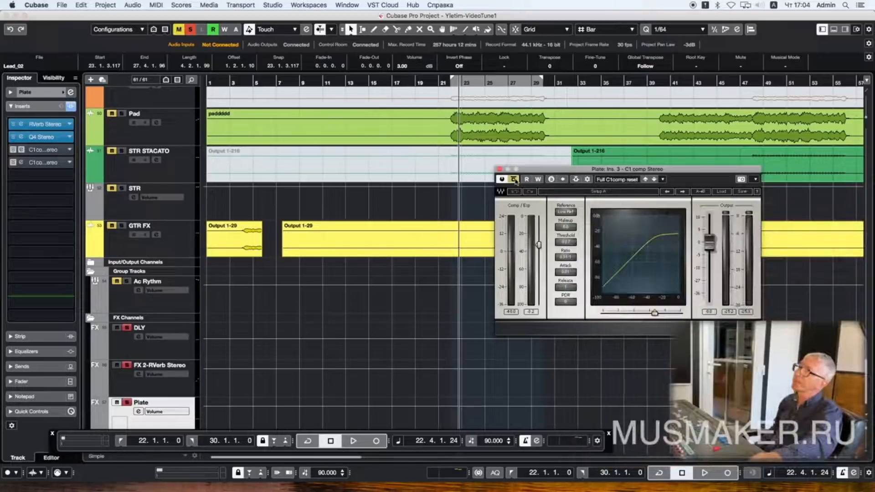
Step: Compare the Plate reverb with insert 3's C1 compressor active and bypassed during playback, leave it active and stop
left_click(514, 179)
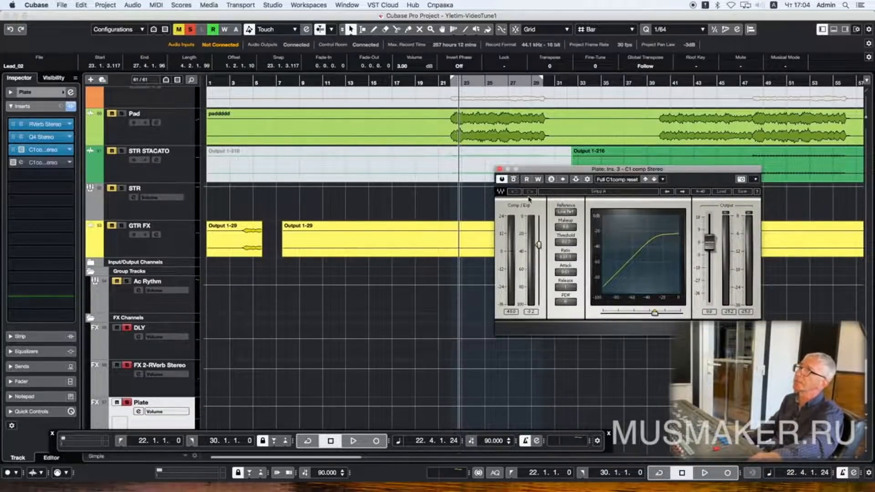
key("space")
left_click(514, 179)
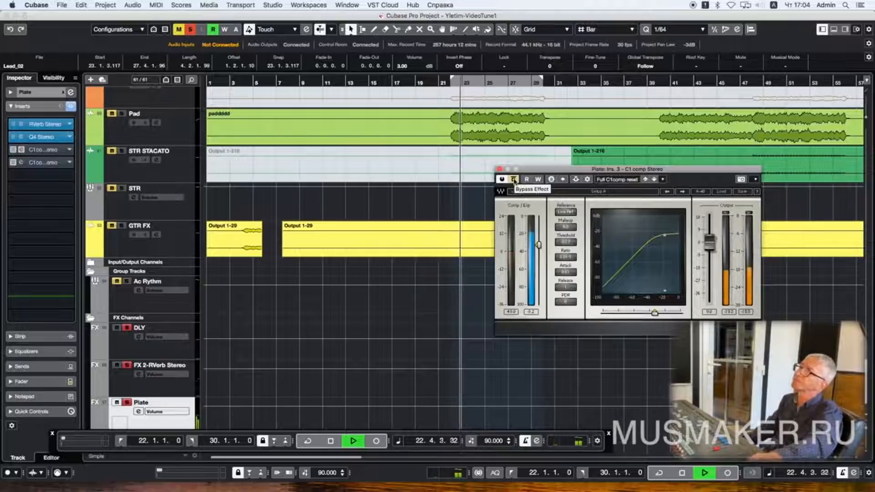
left_click(514, 180)
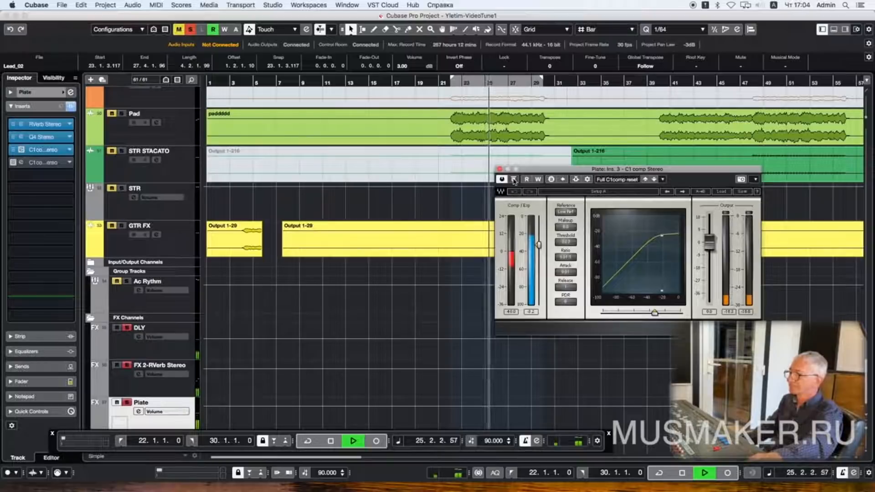
left_click(384, 241)
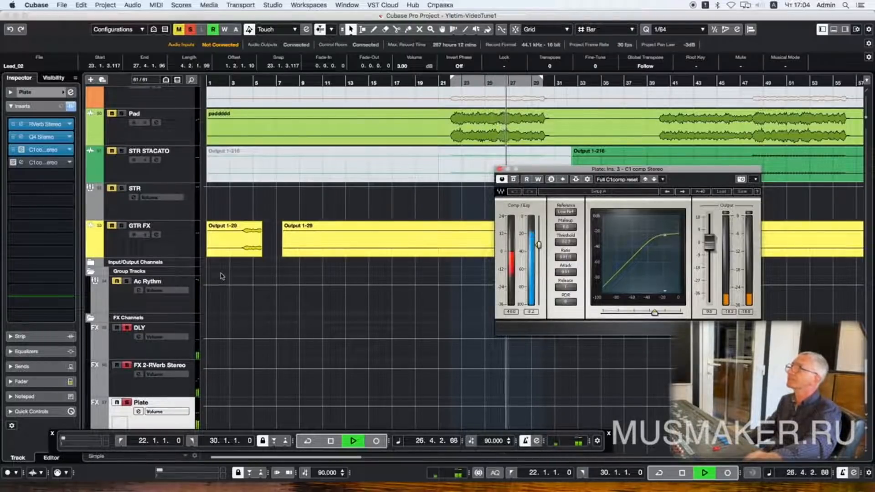
key("space")
scroll(223, 273, "up", 5)
scroll(226, 267, "up", 5)
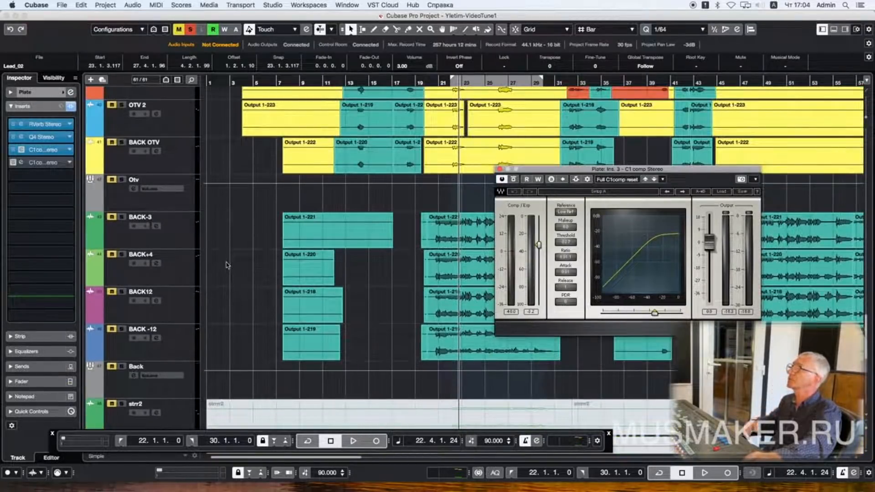
Step: Select the Lead track and raise its send level to the Plate effect to -2.82 dB during playback
scroll(228, 262, "up", 15)
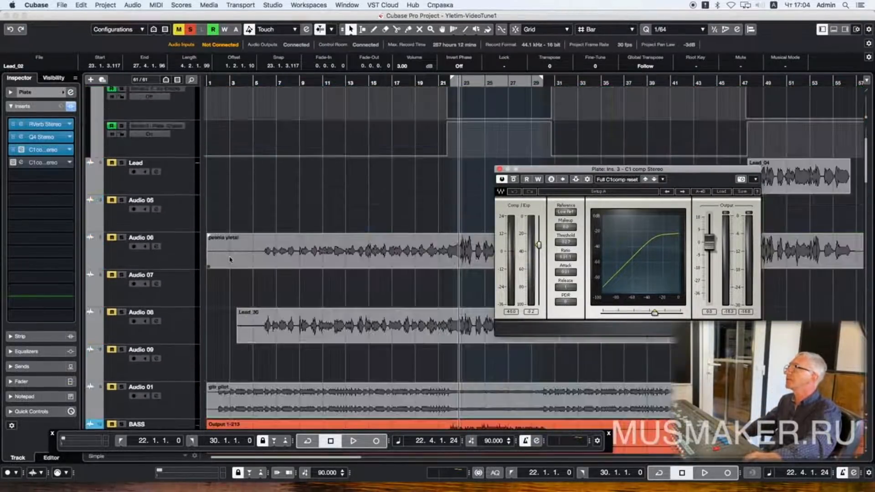
scroll(228, 255, "up", 3)
left_click(179, 155)
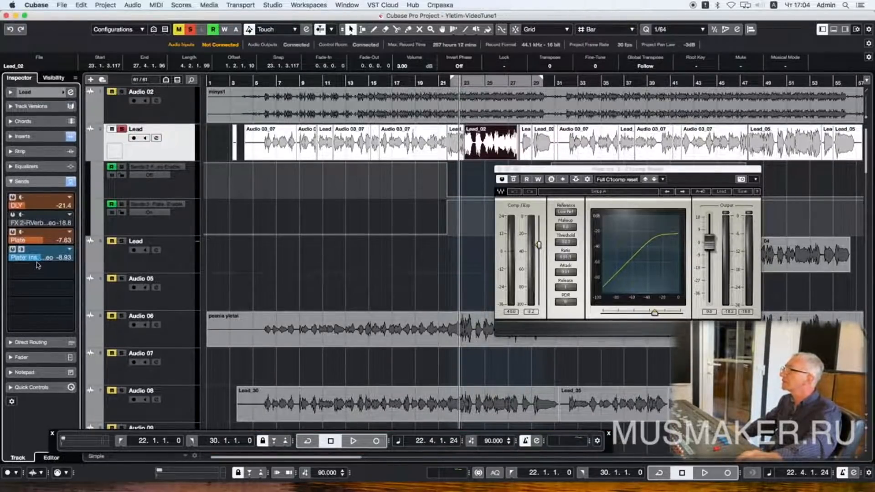
key("space")
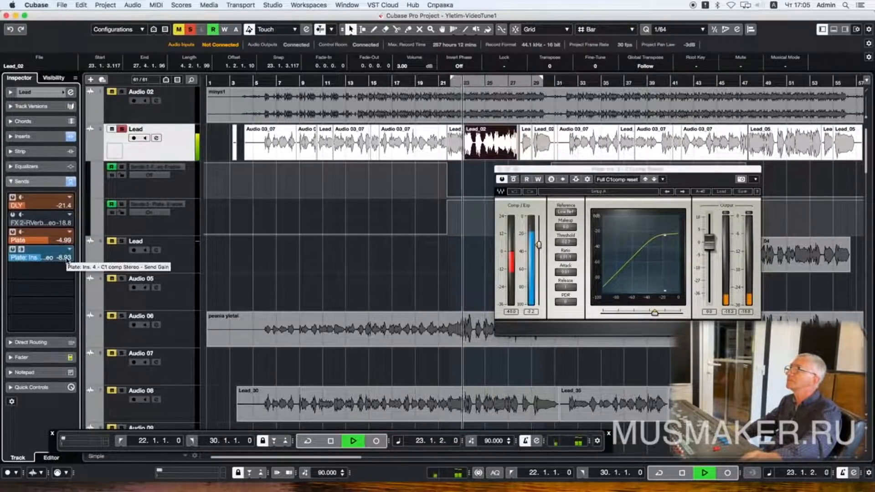
left_click_drag(49, 242, 57, 246)
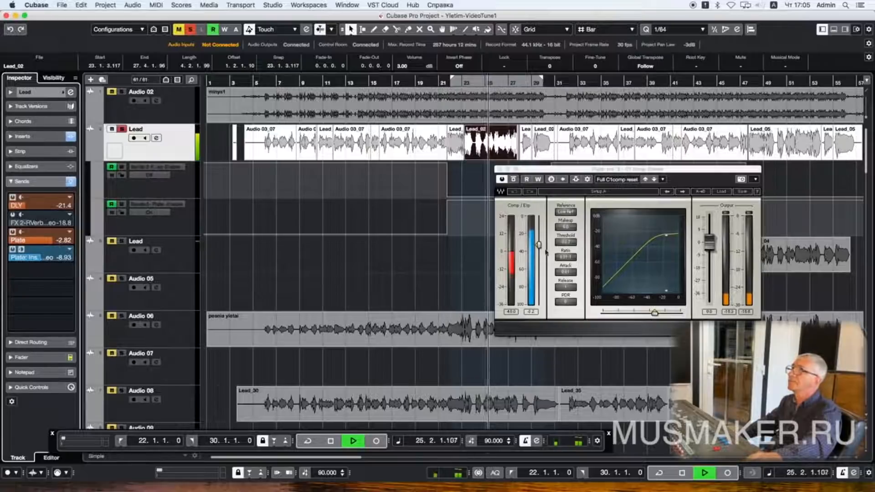
Step: Raise the threshold of the Plate's insert 3 C1 compressor, compare it bypassed and active, and stop playback
left_click_drag(539, 245, 539, 240)
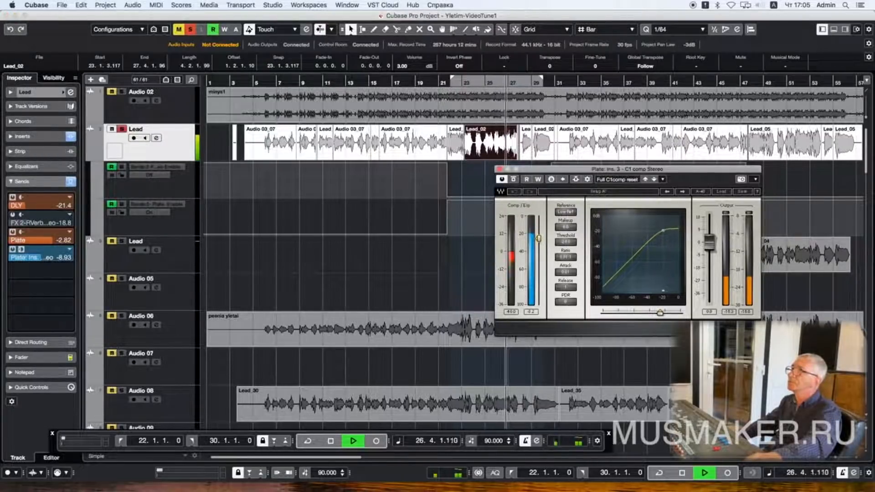
left_click(513, 179)
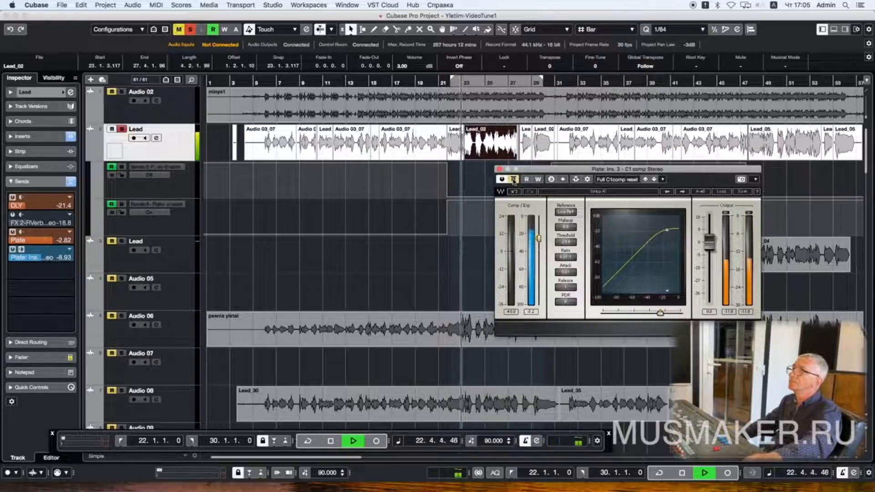
left_click(514, 179)
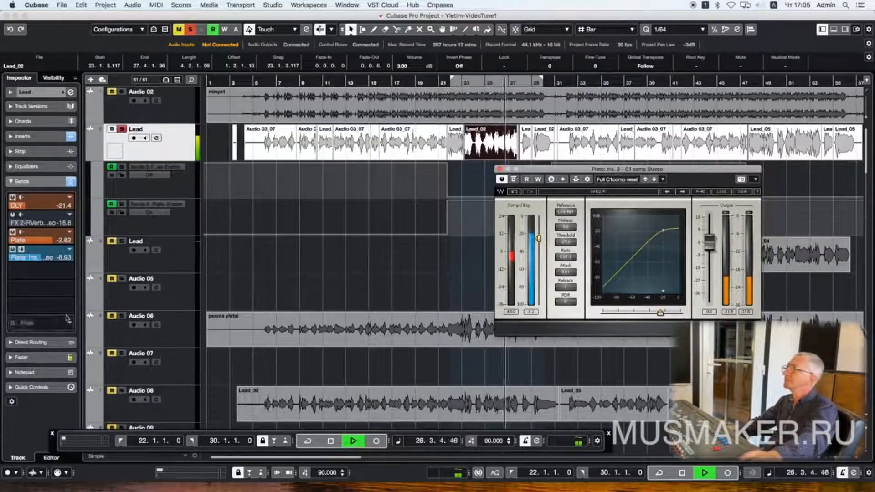
key("space")
Step: Open the RVerb in the Plate channel's first insert and set its decay to 2.40 while listening to the vocal
scroll(120, 357, "down", 15)
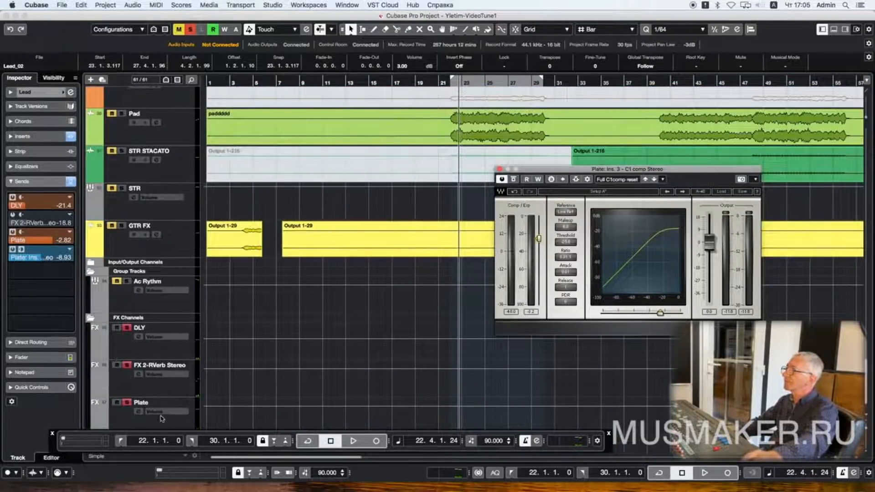
left_click(160, 421)
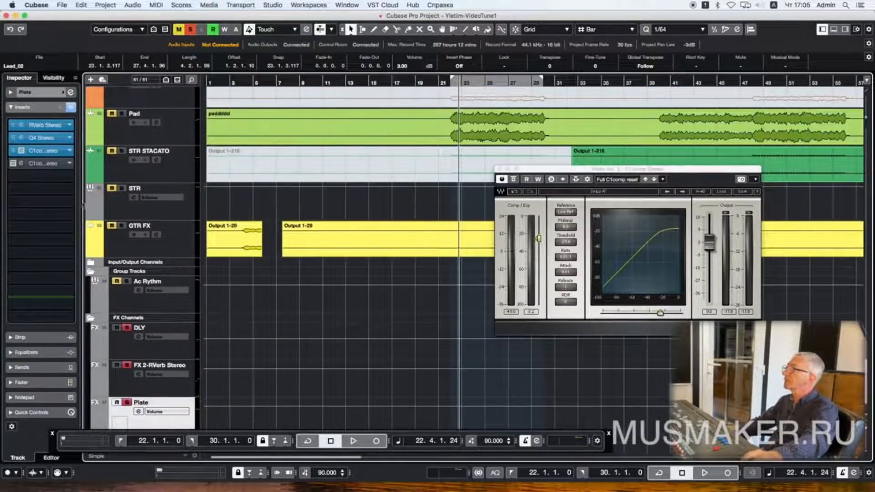
left_click(53, 126)
key("space")
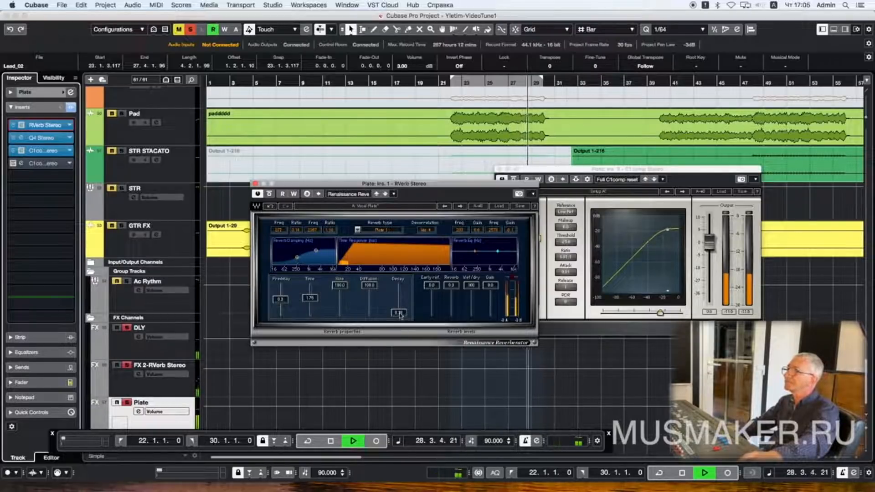
left_click_drag(399, 312, 400, 302)
key("space")
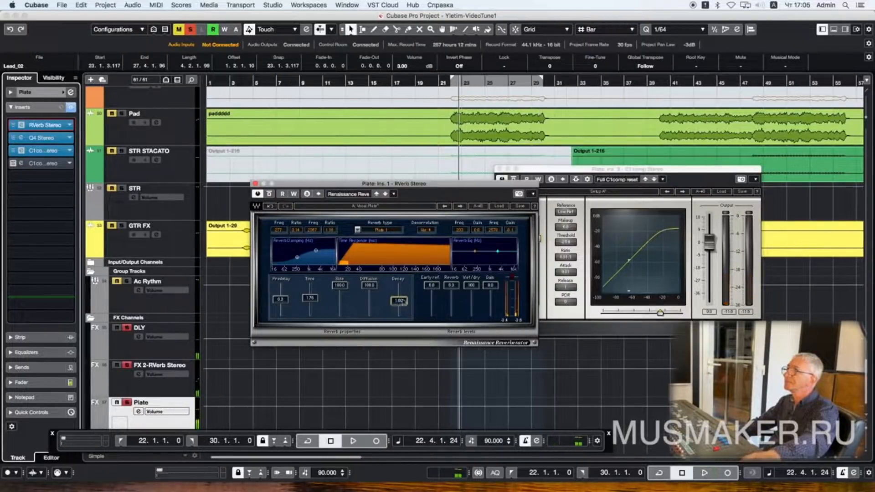
key("space")
left_click_drag(401, 305, 398, 295)
key("space")
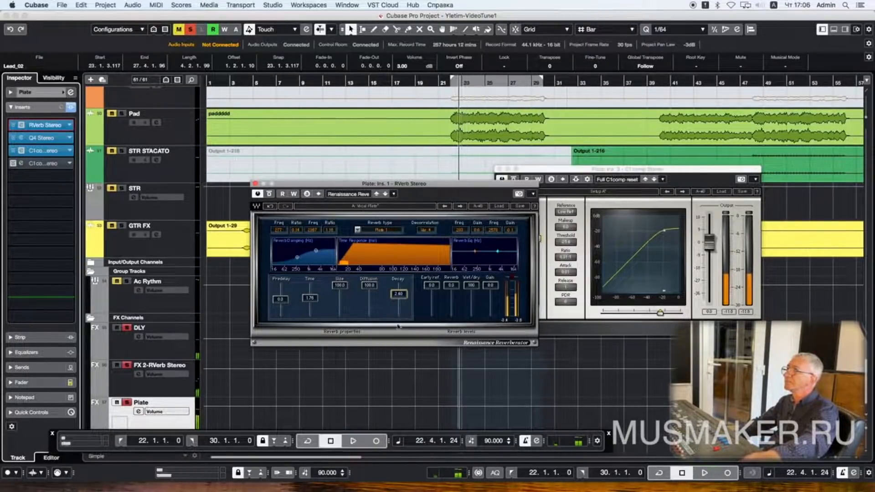
Step: Raise the Plate RVerb's reverb time to about 2.3 during playback and stop
key("space")
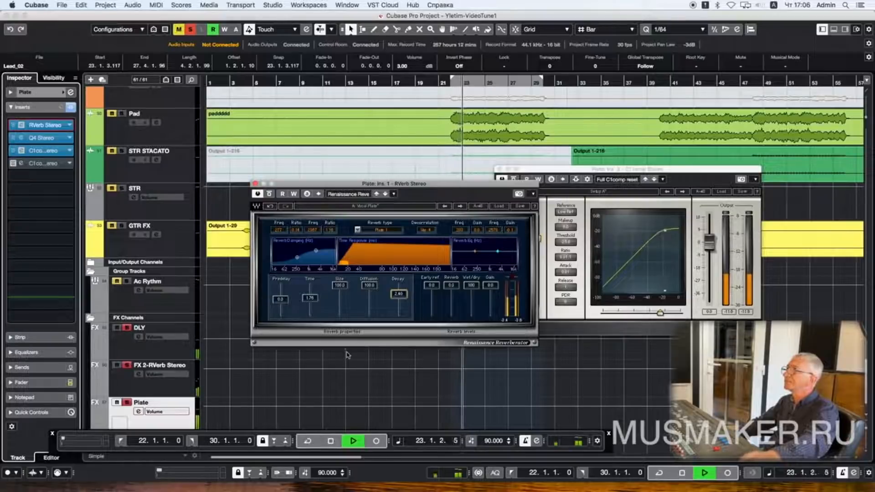
left_click_drag(311, 299, 310, 297)
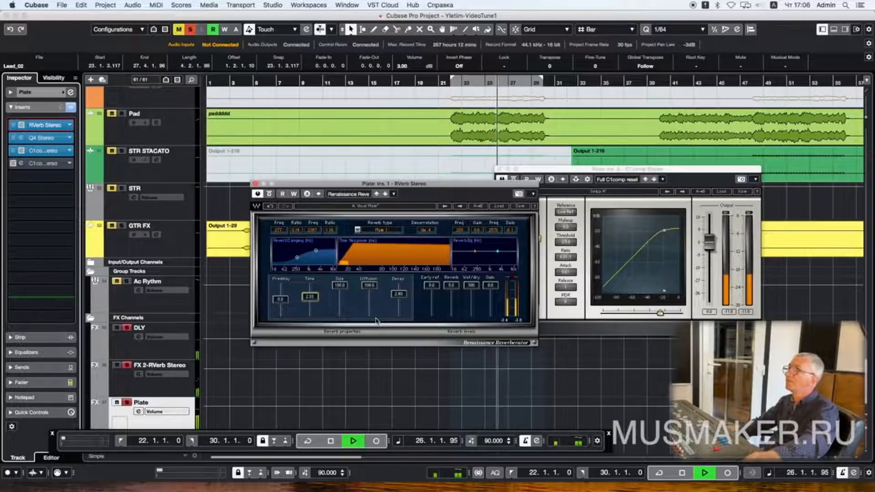
key("space")
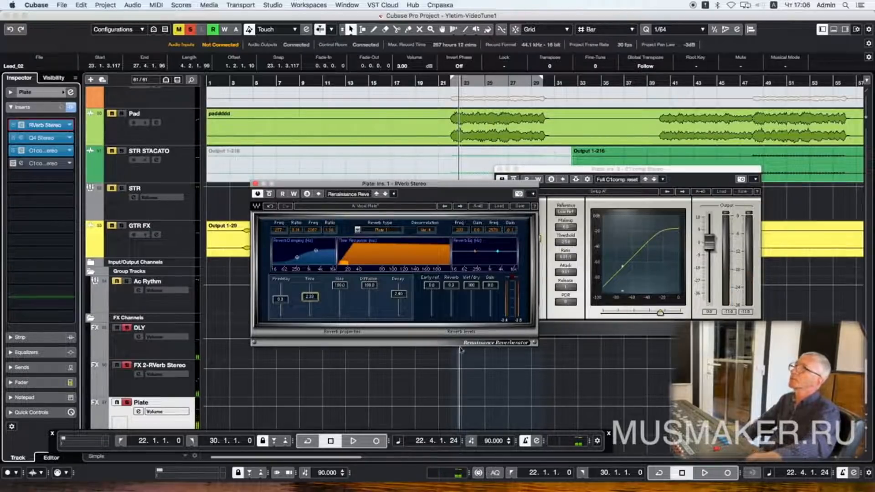
Step: Place the playback cursor at the end of bar 19 and close the RVerb and C1 compressor windows
left_click(427, 82)
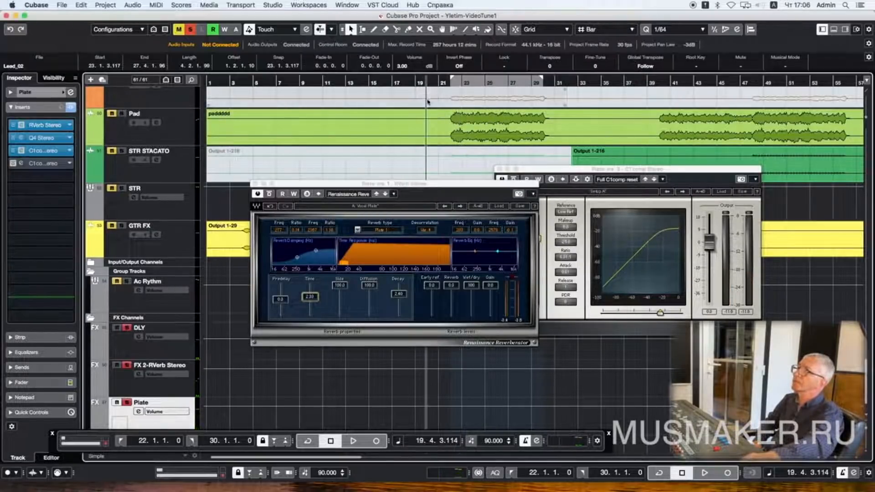
scroll(420, 167, "up", 5)
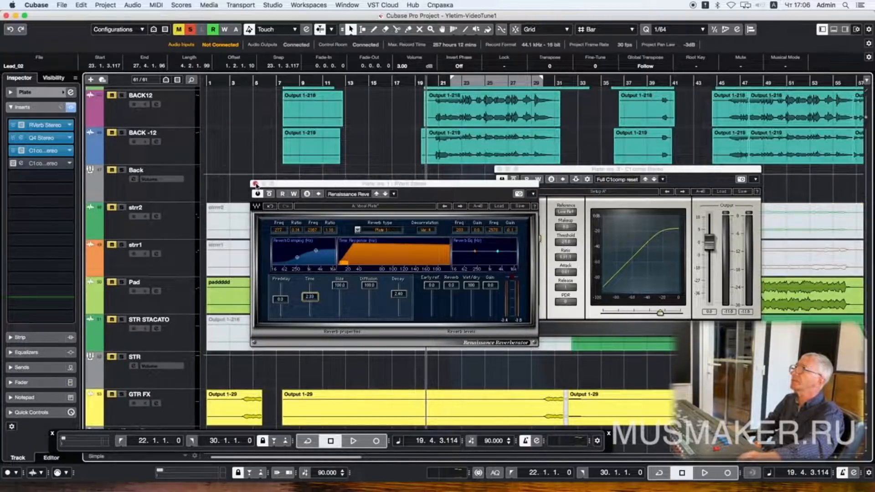
left_click(256, 184)
left_click(499, 170)
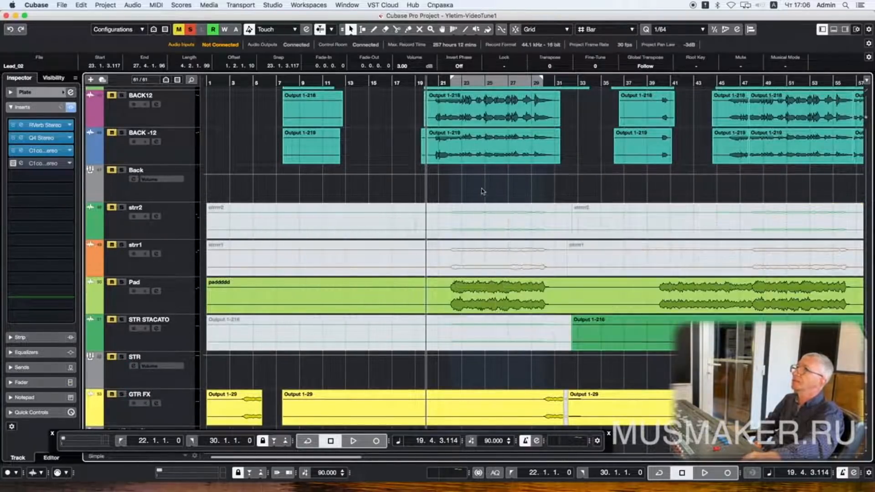
Step: Play the soloed Lead vocal from bar 19 into the chorus to check the switch from RVerb to Plate
scroll(481, 191, "up", 10)
scroll(479, 197, "up", 4)
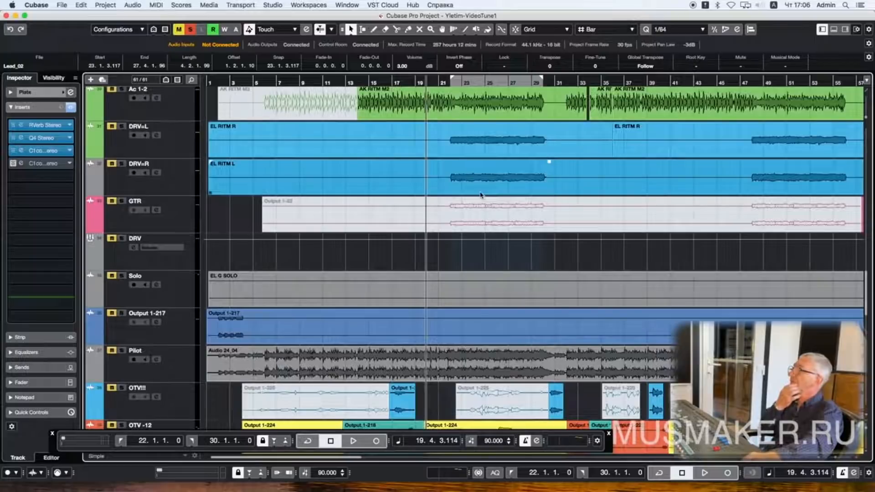
scroll(480, 196, "up", 10)
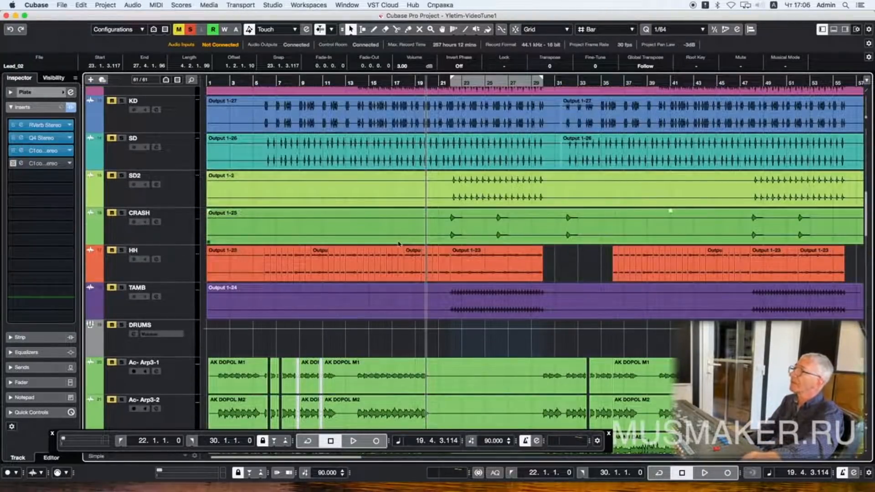
scroll(403, 240, "up", 15)
scroll(358, 200, "up", 12)
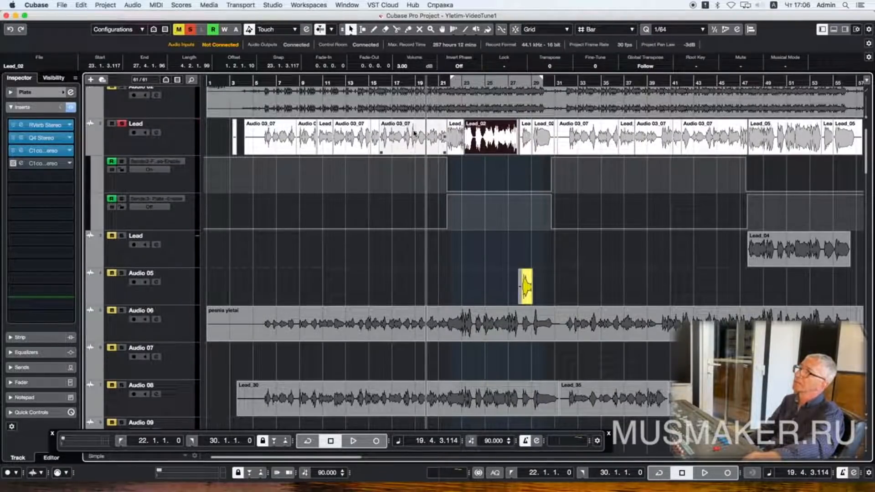
key("space")
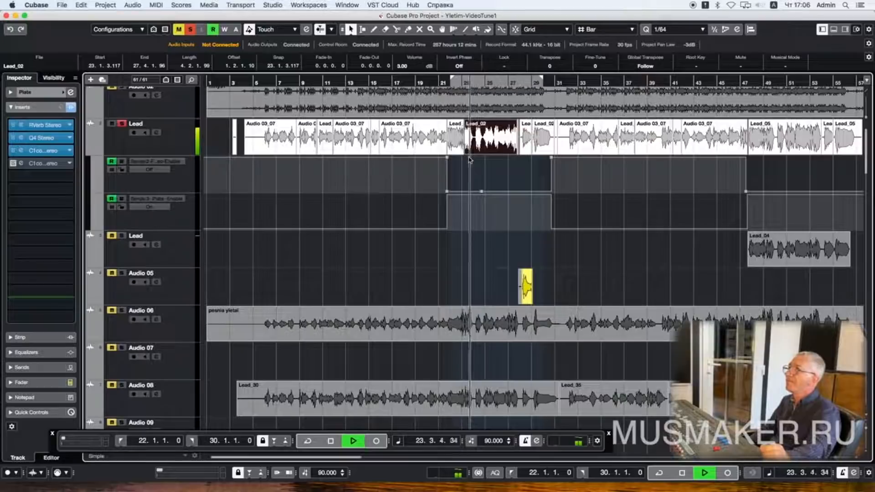
key("space")
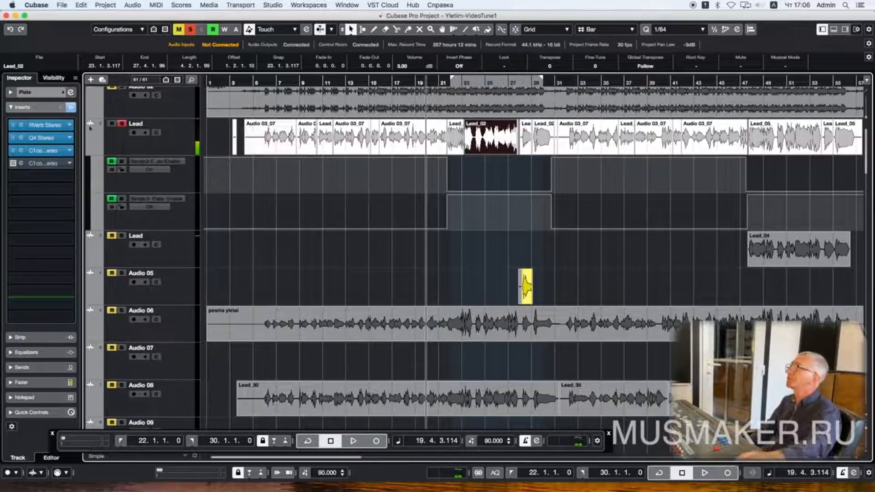
Step: Unsolo the Lead track and raise the Plate channel's volume to 6.02 dB while the full mix plays
left_click(119, 124)
key("space")
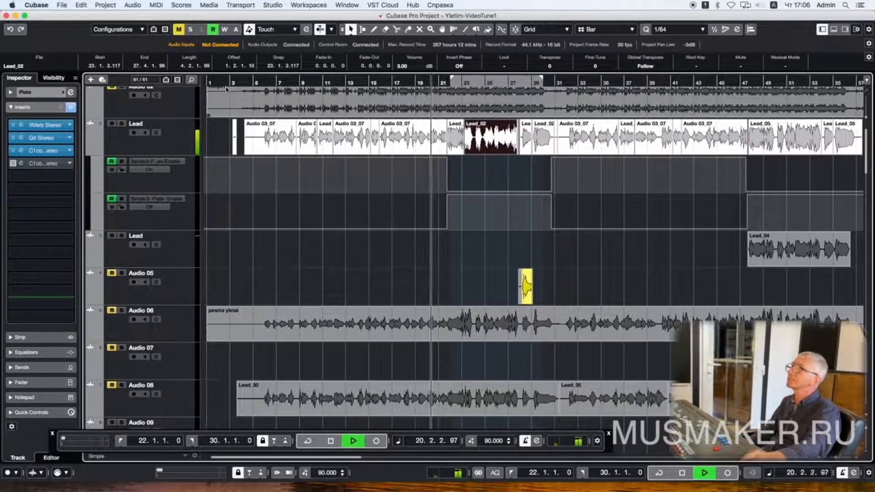
left_click(45, 92)
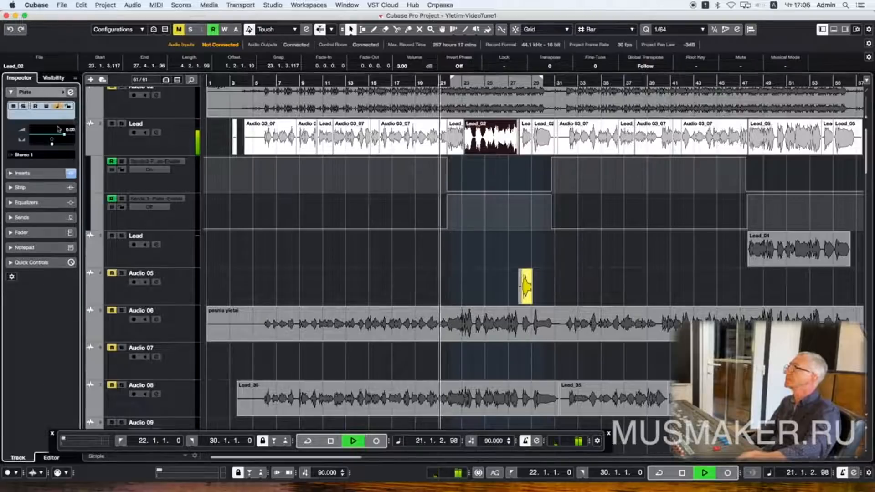
left_click_drag(66, 136, 81, 140)
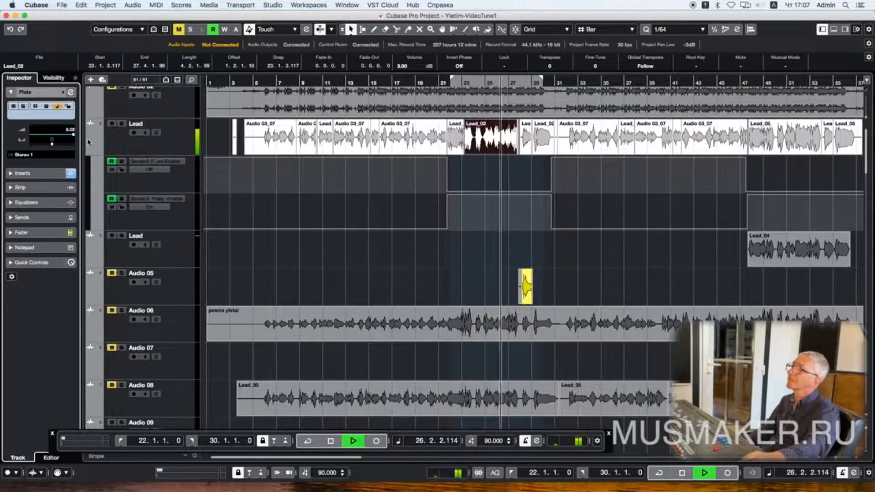
key("space")
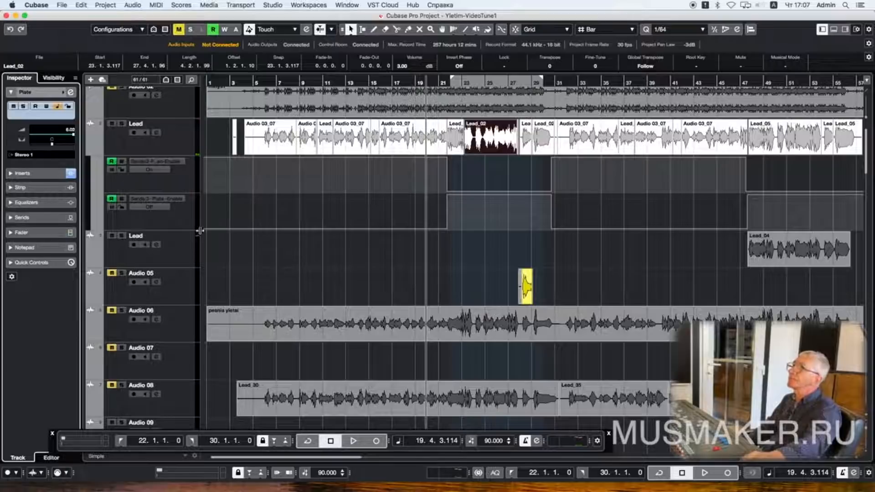
Step: Solo the Back group, review the volume and pan settings of the BACK-3, BACK+4, BACK12 and BACK -12 tracks, and turn the solo off
scroll(197, 285, "down", 15)
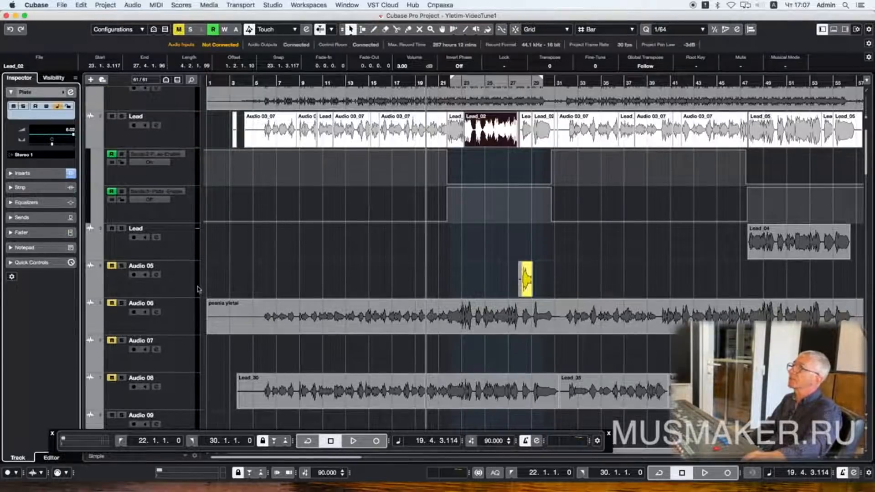
scroll(197, 285, "down", 20)
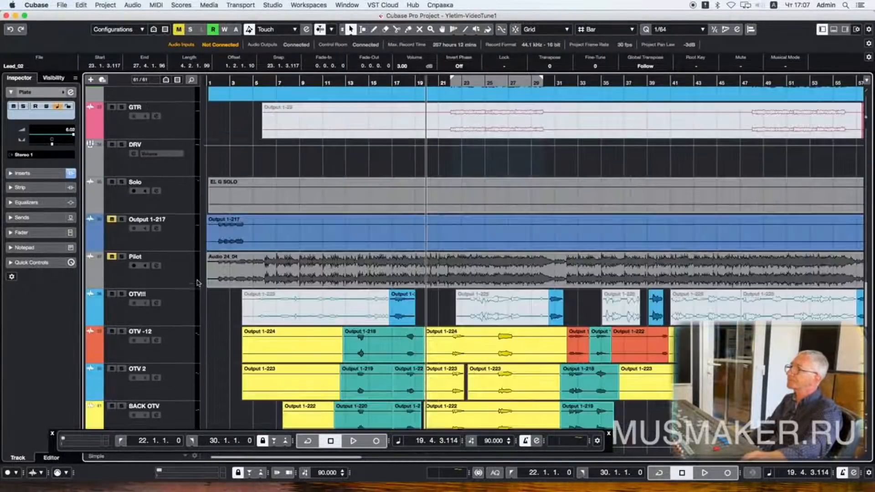
scroll(199, 278, "up", 2)
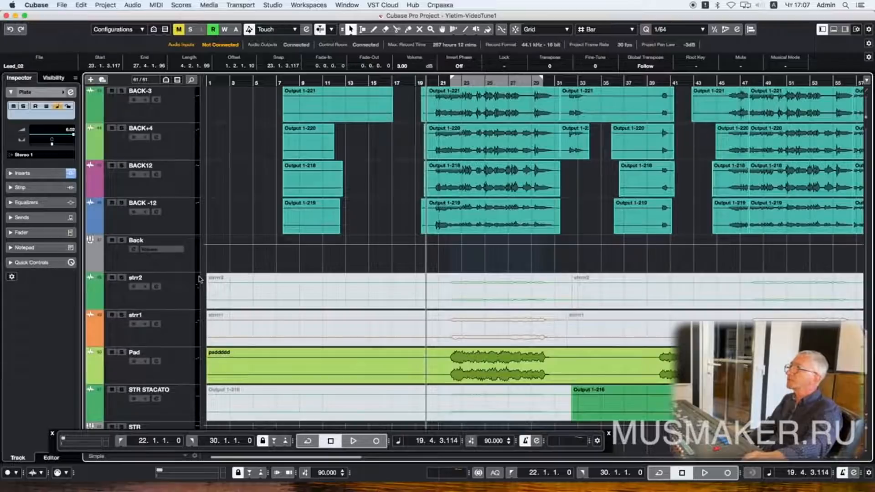
left_click(133, 270)
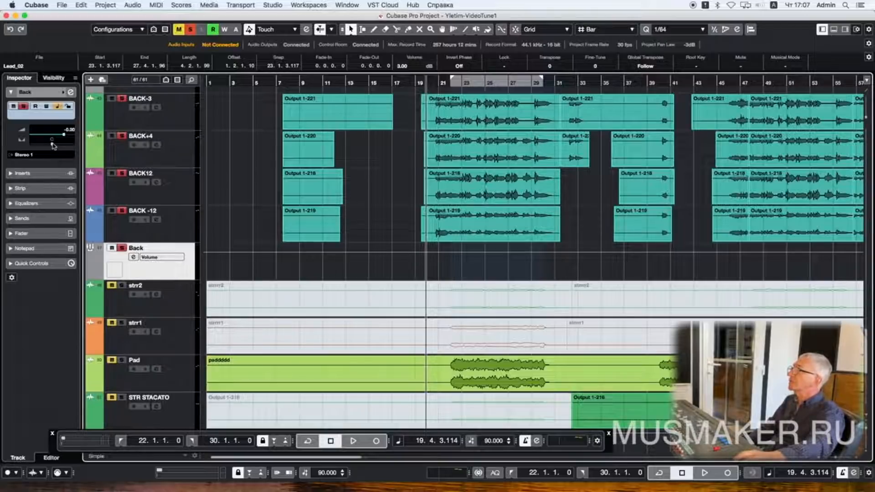
left_click(122, 120)
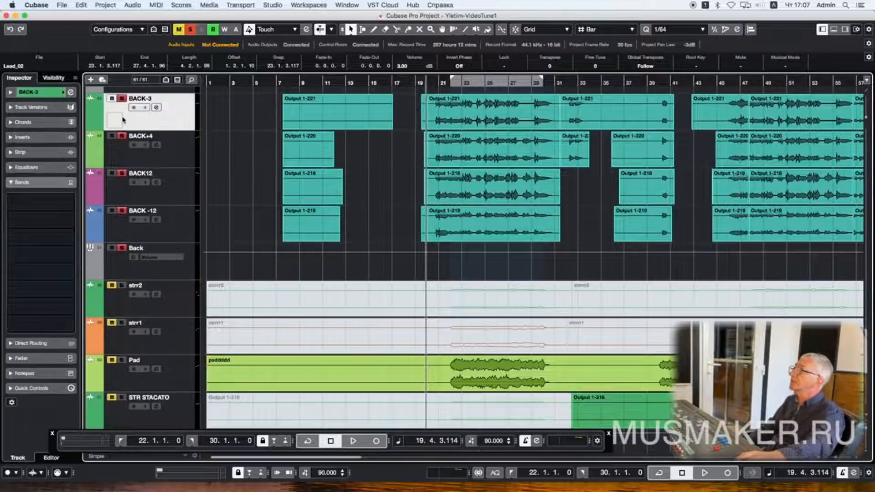
left_click(51, 93)
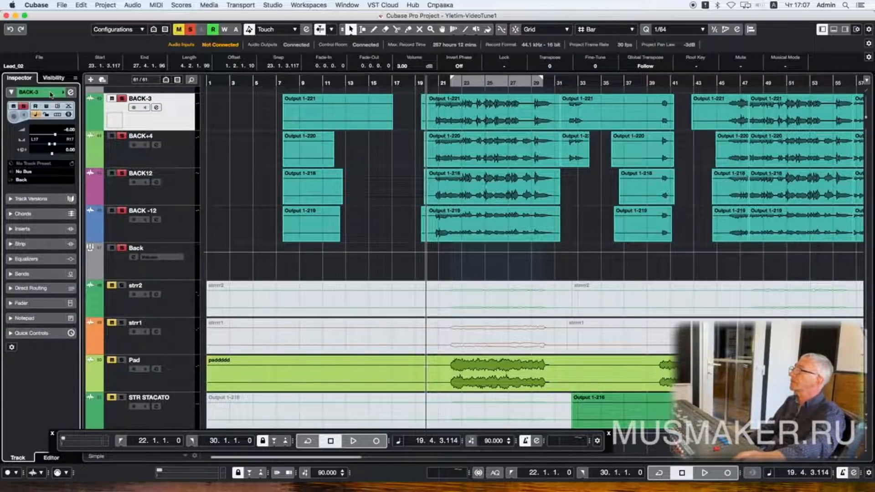
left_click(123, 157)
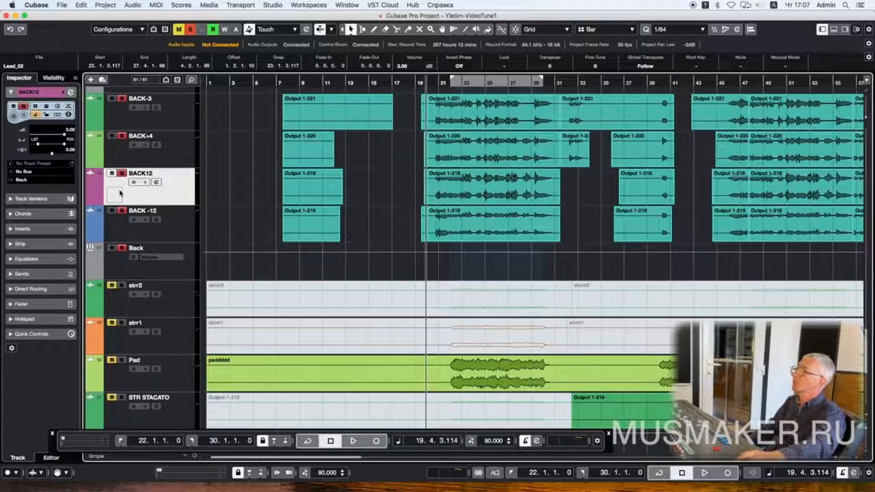
left_click(122, 233)
key("s")
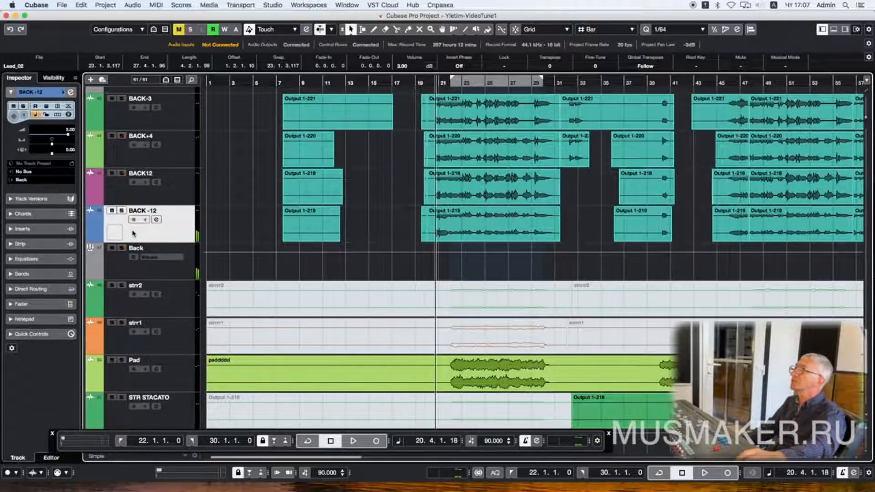
Step: Play the mix from bar 20 and briefly solo the BACK -12 track to check it in context
key("space")
left_click(122, 210)
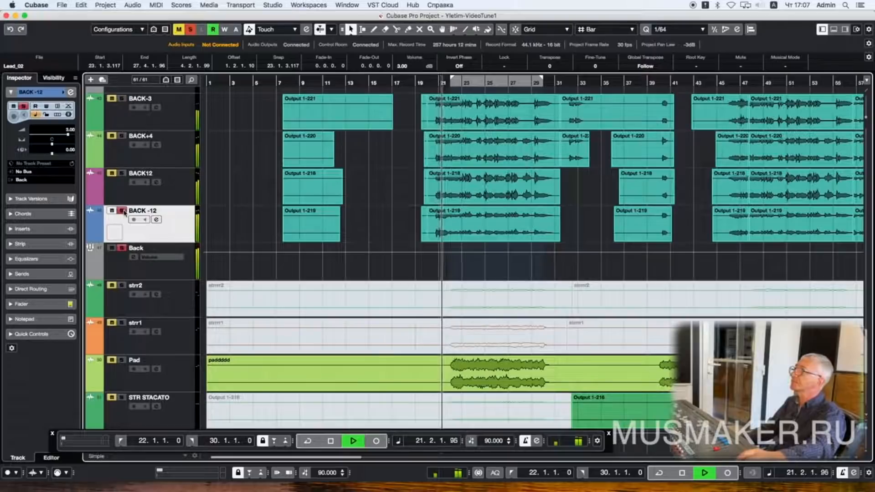
left_click(122, 210)
key("space")
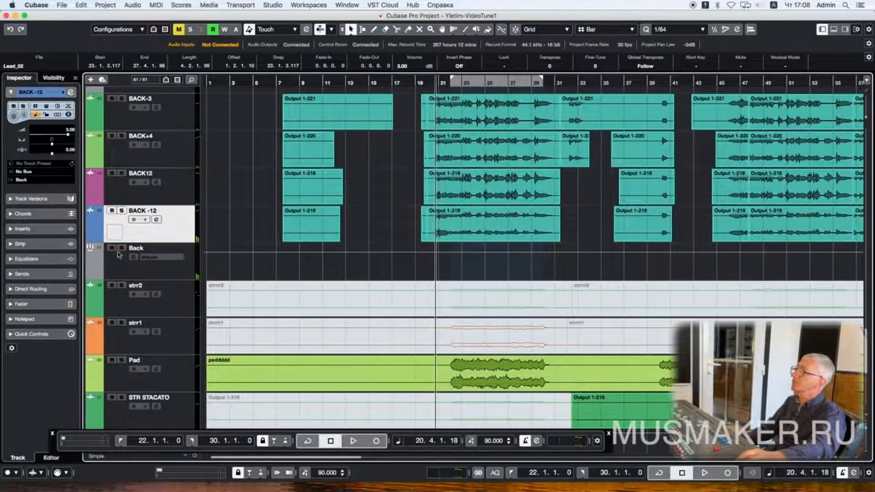
Step: Switch the Back group channel to the Stereo Combined Panner and narrow its stereo width on both sides
left_click(122, 268)
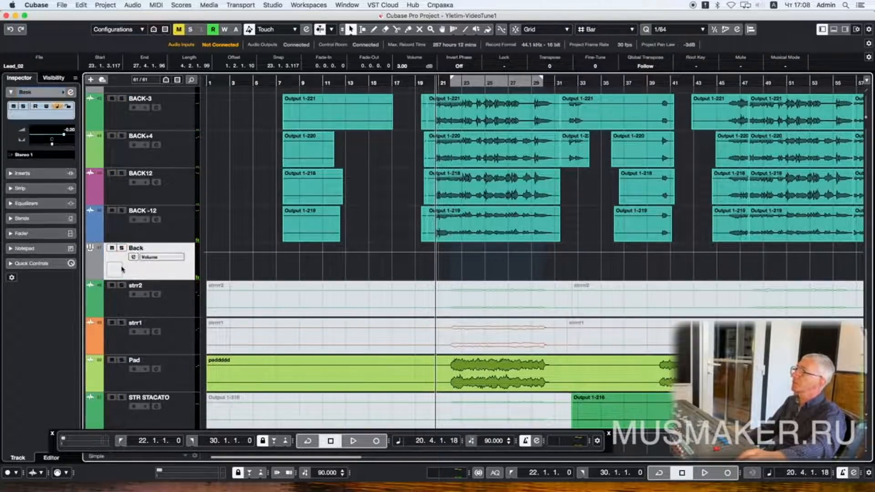
right_click(51, 142)
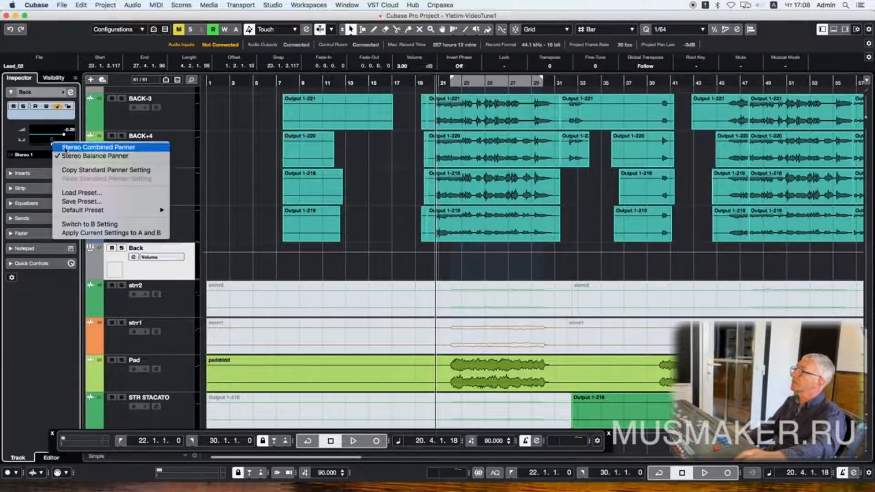
left_click(63, 147)
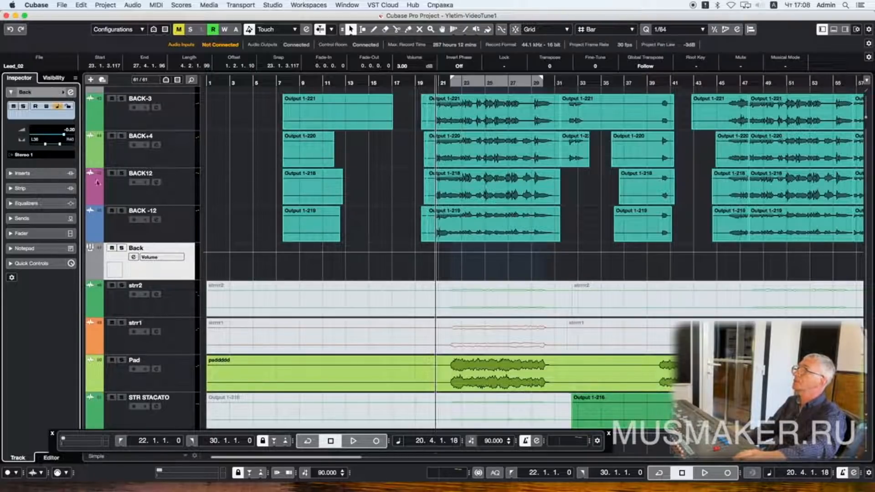
Step: Insert the Q4 Stereo equalizer in the first insert slot of the Back group
left_click(46, 173)
left_click(47, 124)
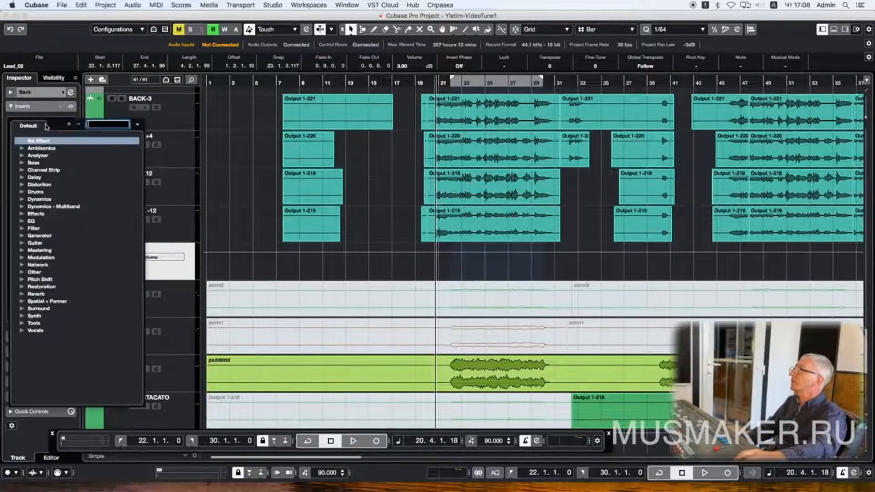
type("a")
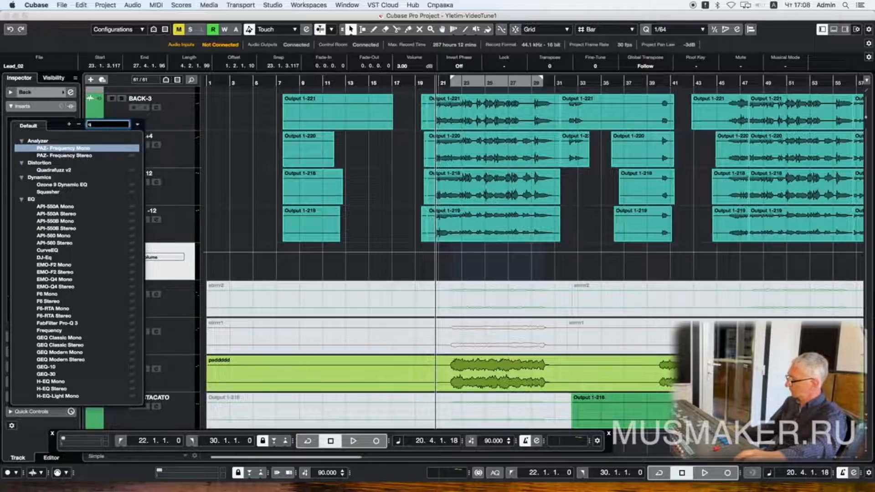
type("4")
left_click(51, 171)
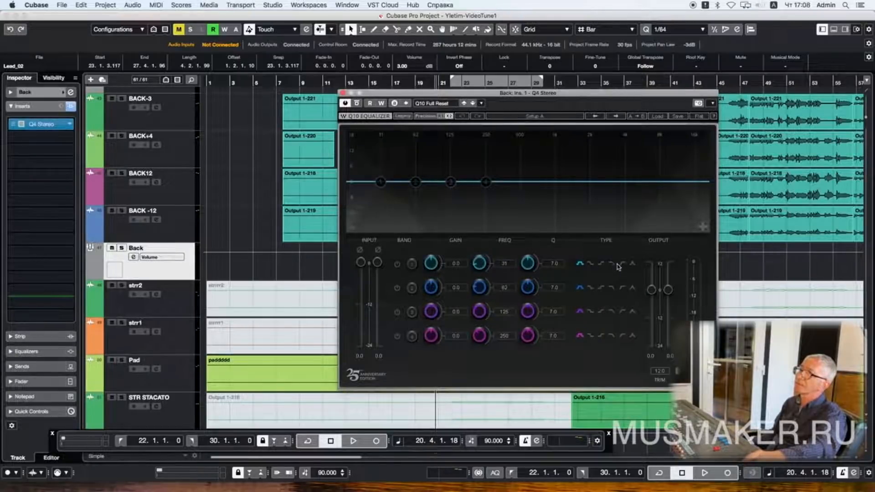
Step: In Q4, enable band 1 as a high-pass at 102 Hz and band 2 as a bell with -7.0 dB gain at 350 Hz, Q 4.0
left_click(397, 264)
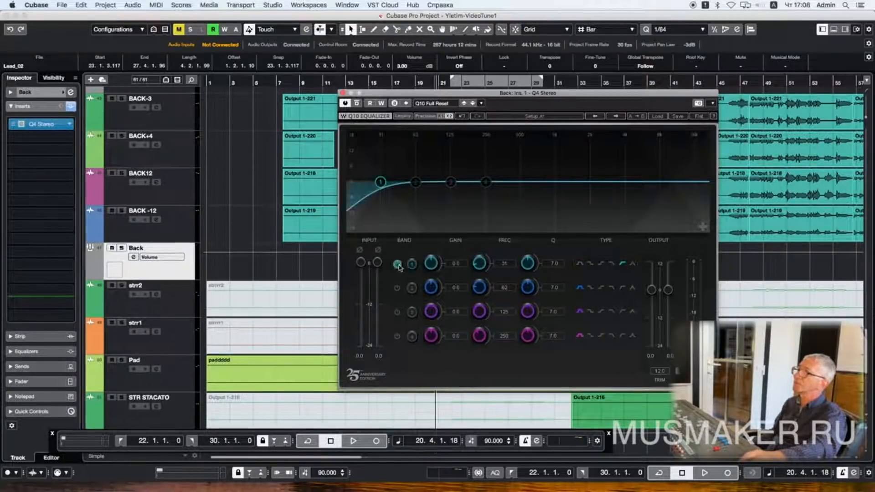
scroll(505, 266, "up", 10)
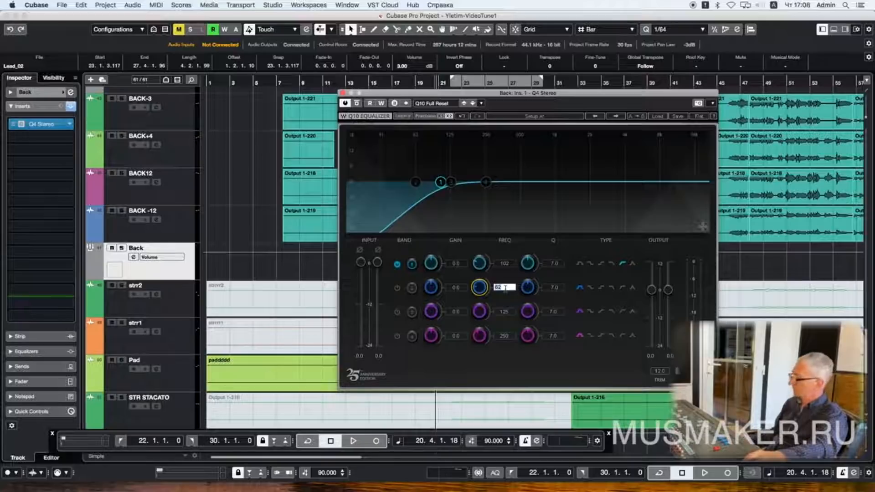
type("0")
key("Return")
left_click(462, 288)
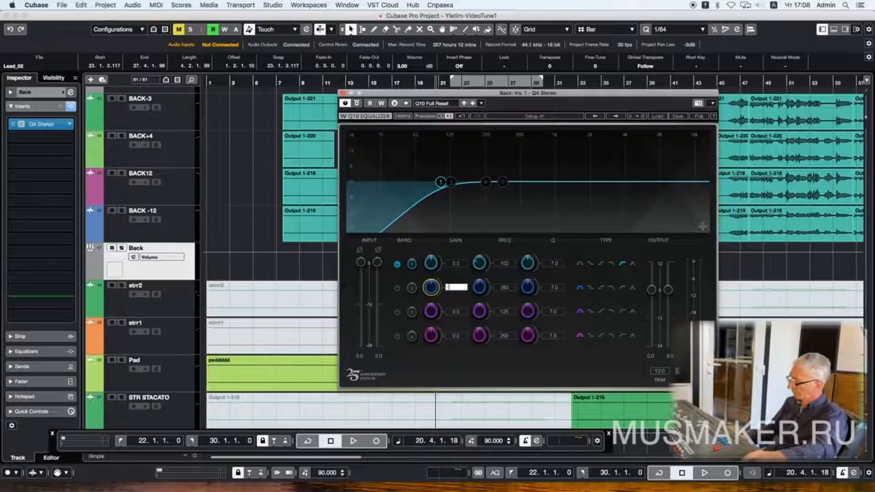
left_click(551, 290)
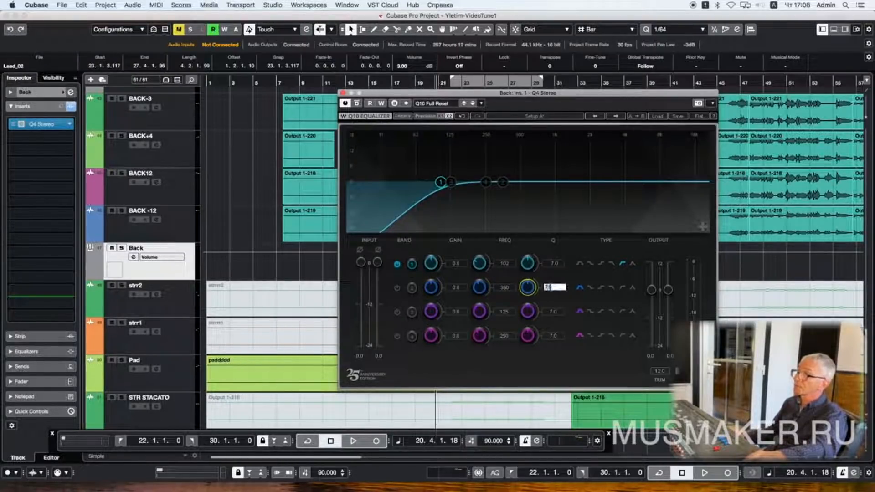
type("4")
key("Return")
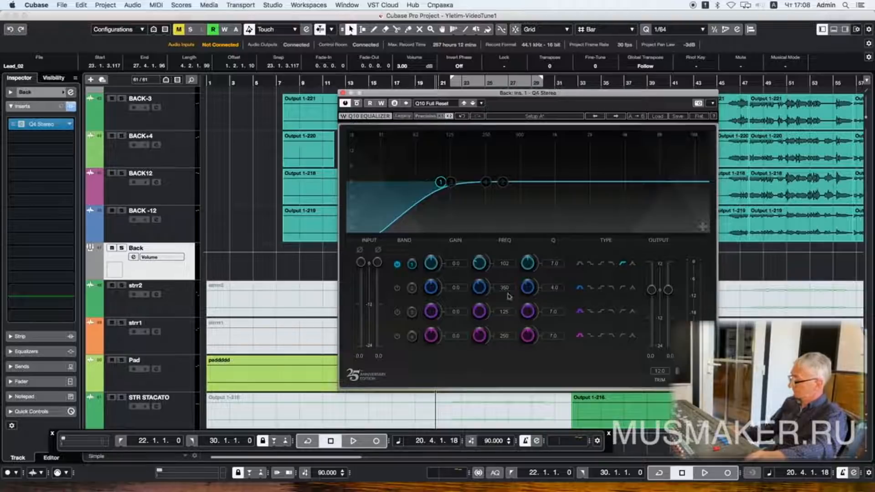
left_click(397, 288)
key("Return")
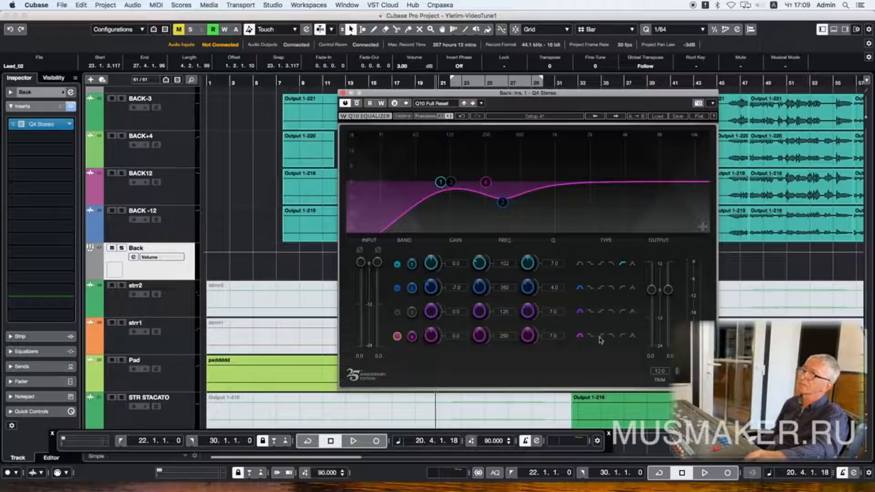
Step: Enable Q4 band 4 as a high shelf with -5.8 dB gain at about 2760 Hz
left_click_drag(458, 339, 457, 353)
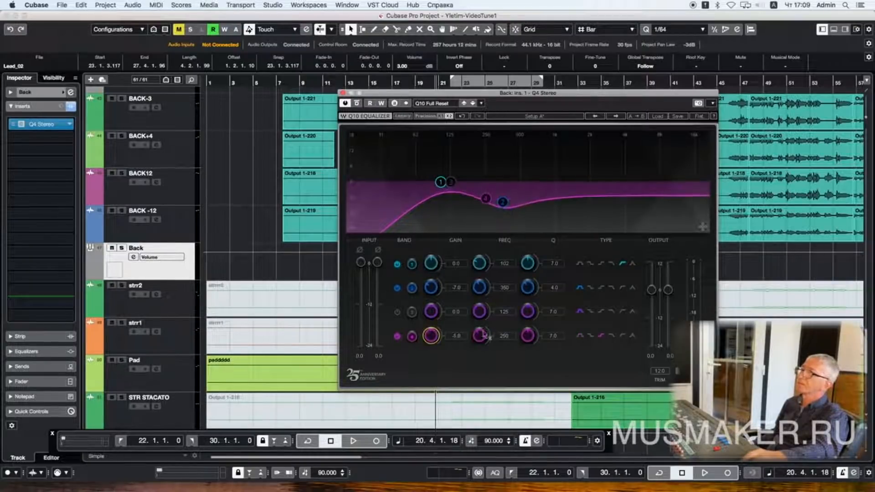
left_click_drag(503, 337, 504, 320)
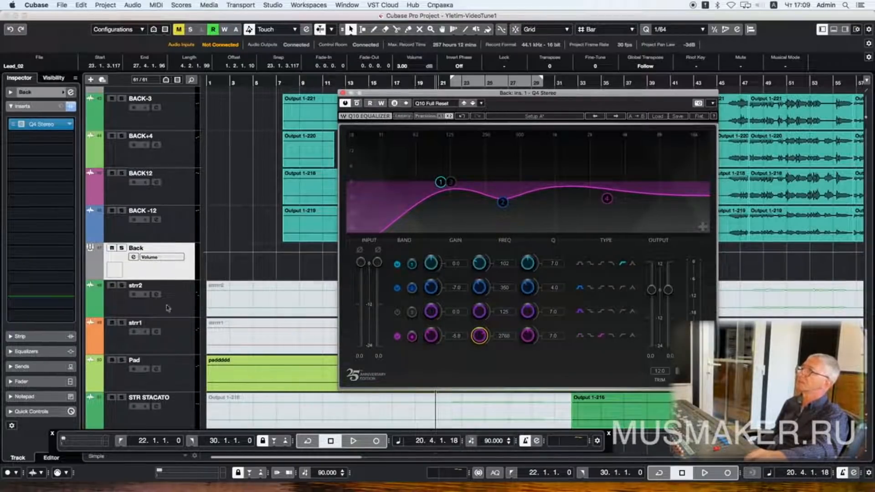
Step: Solo the Back group and compare its sound with Q4 bypassed and active during playback
left_click(121, 248)
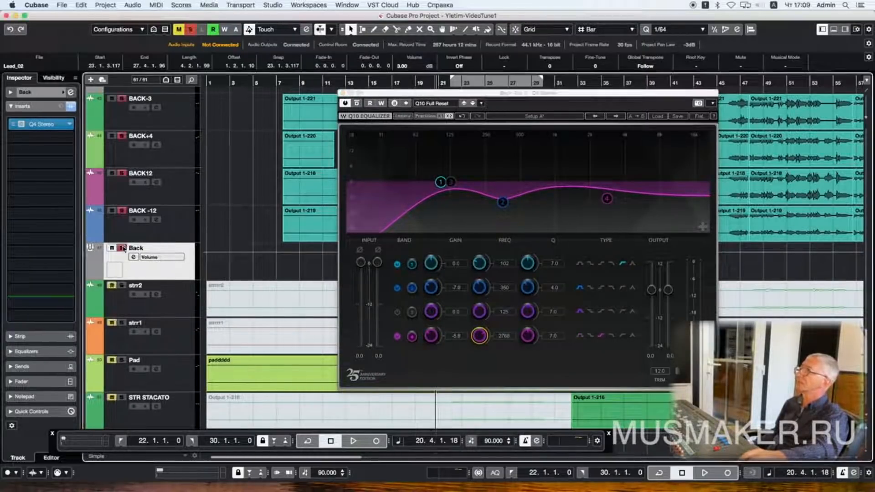
left_click(357, 103)
key("space")
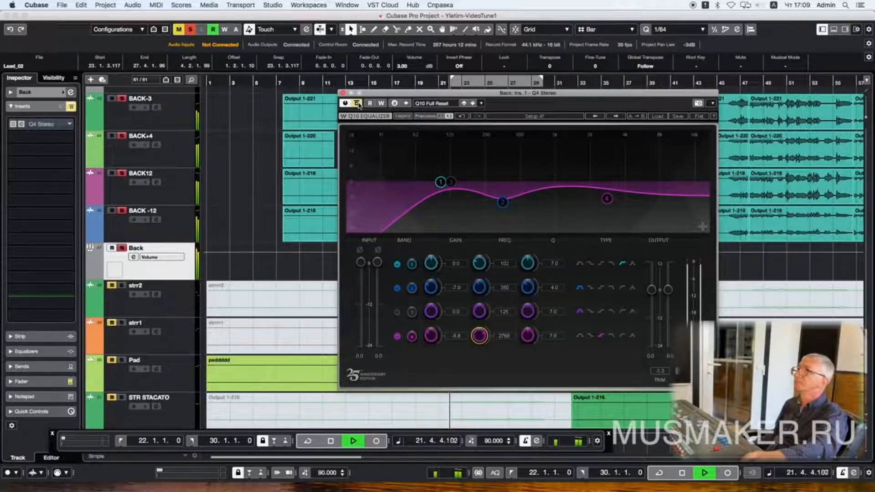
left_click(358, 104)
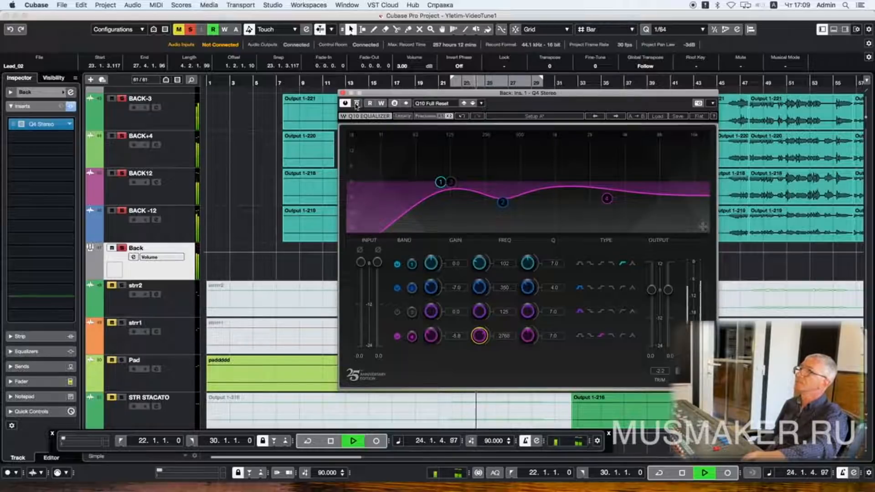
left_click(357, 104)
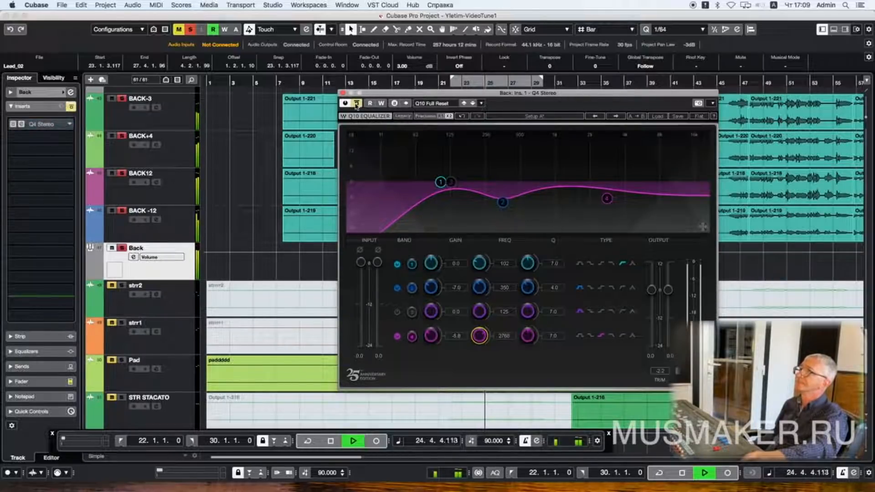
left_click(356, 105)
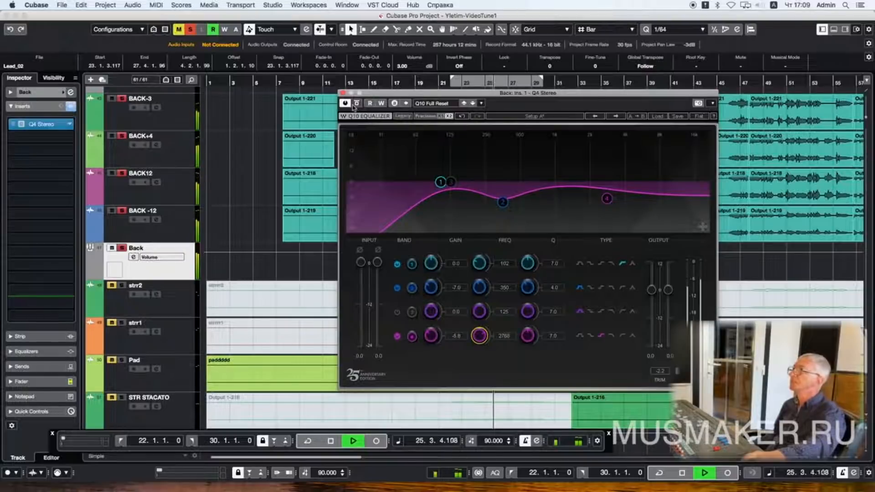
key("space")
Step: Add active sends from the Back group to DLY at -12.8 dB and to Plate
left_click(129, 268)
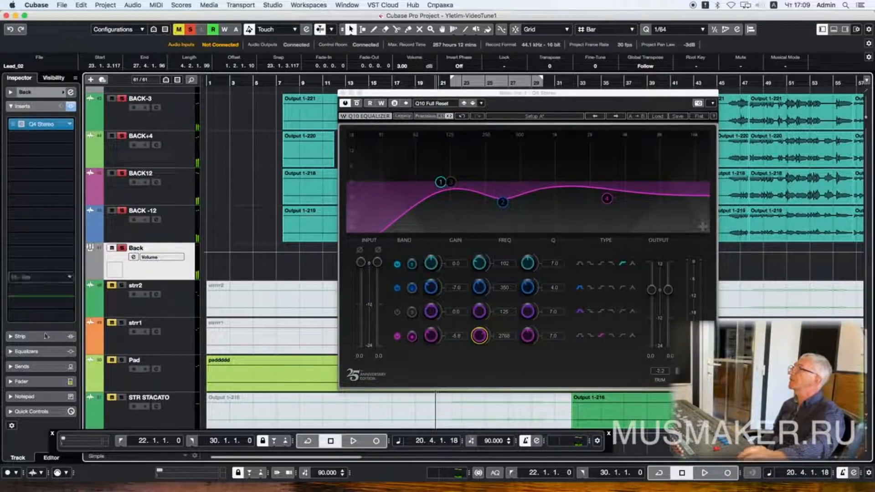
left_click(28, 367)
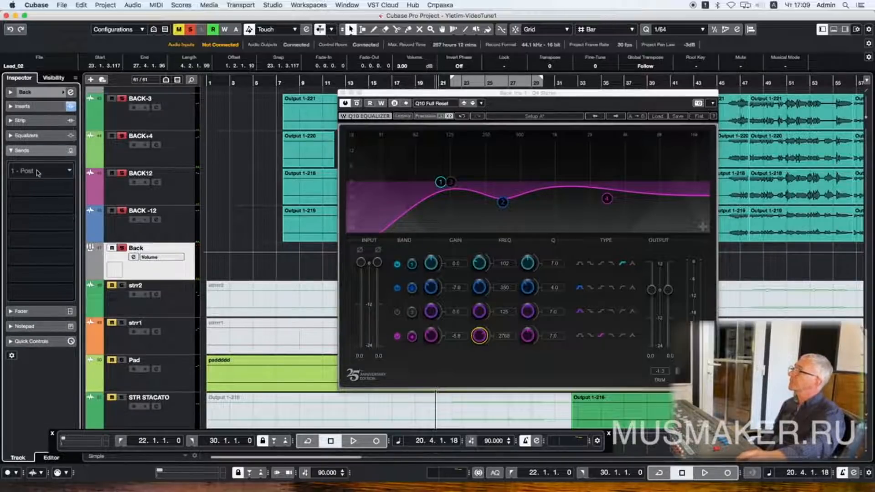
left_click(38, 172)
left_click(34, 205)
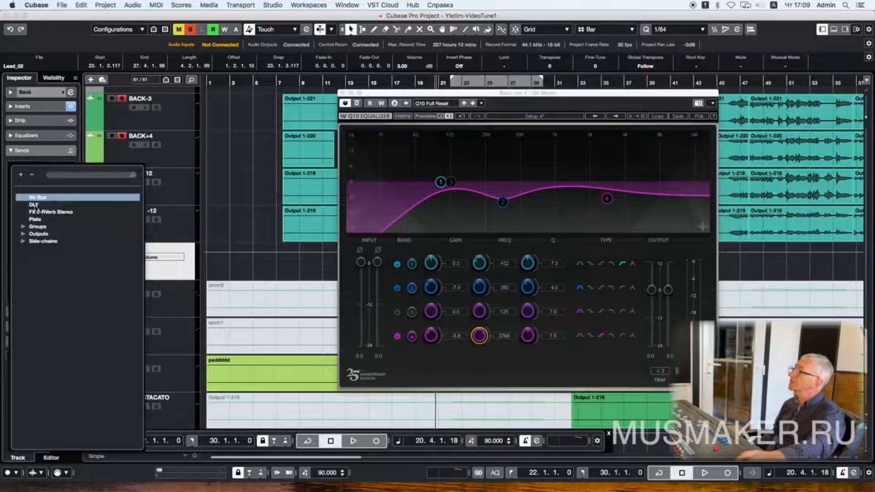
left_click_drag(34, 185, 1, 280)
left_click(21, 189)
left_click(34, 238)
left_click(13, 184)
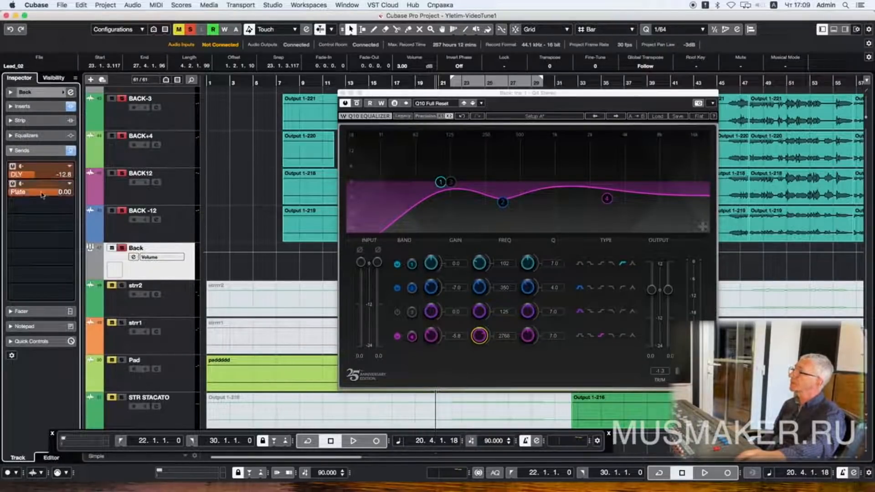
Step: While the soloed Back group plays, set its Plate send to -5.31 dB and its DLY send to -9.09 dB
key("space")
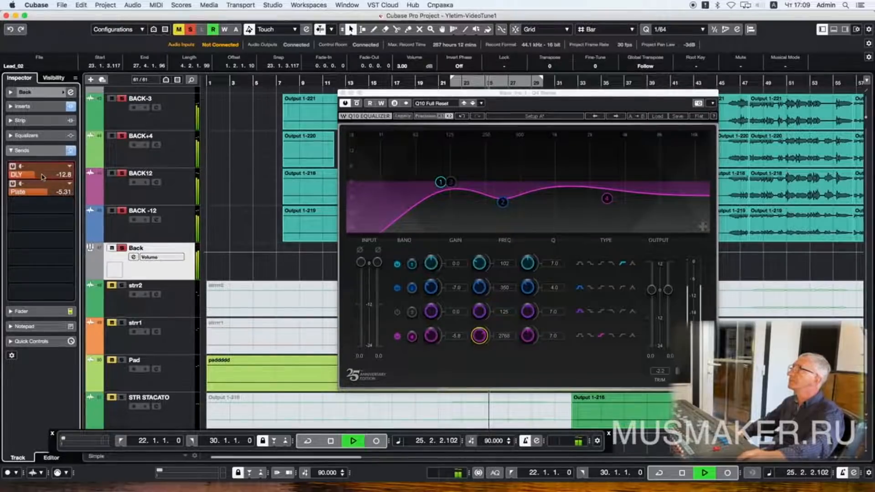
key("space")
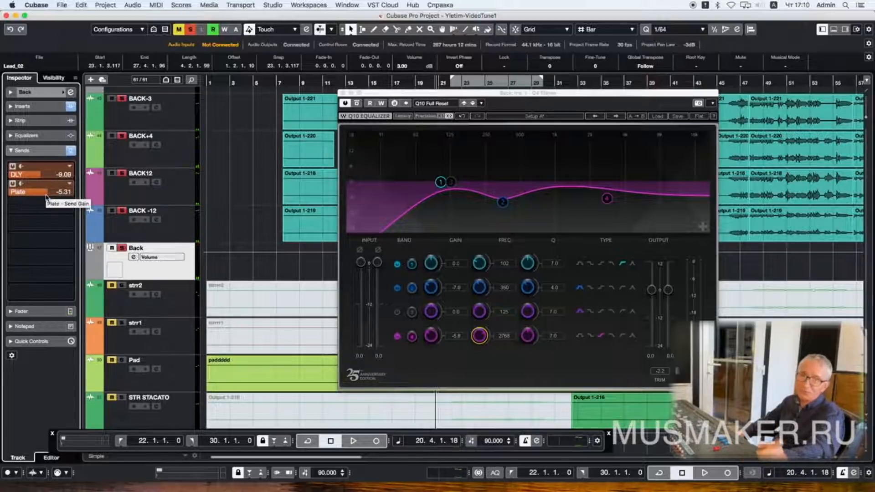
Step: Play the Back group both soloed and in the full mix to check its effects, and close the Q4 window
key("space")
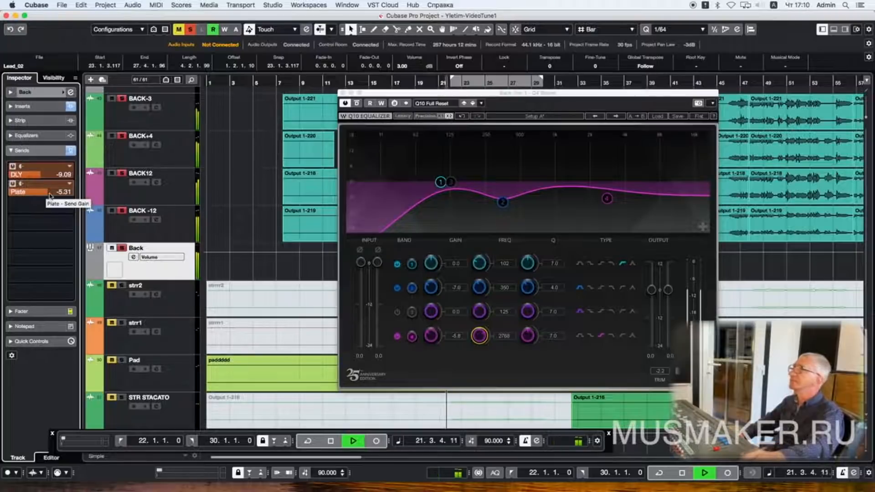
left_click(121, 248)
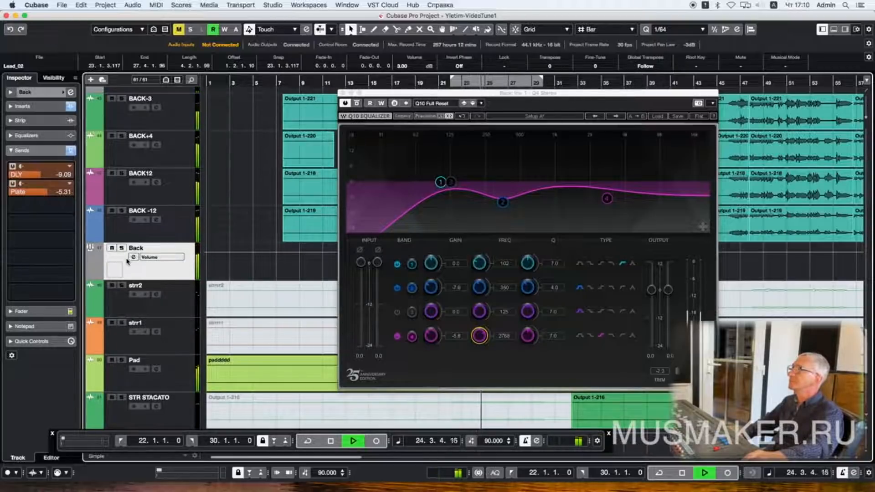
left_click(122, 248)
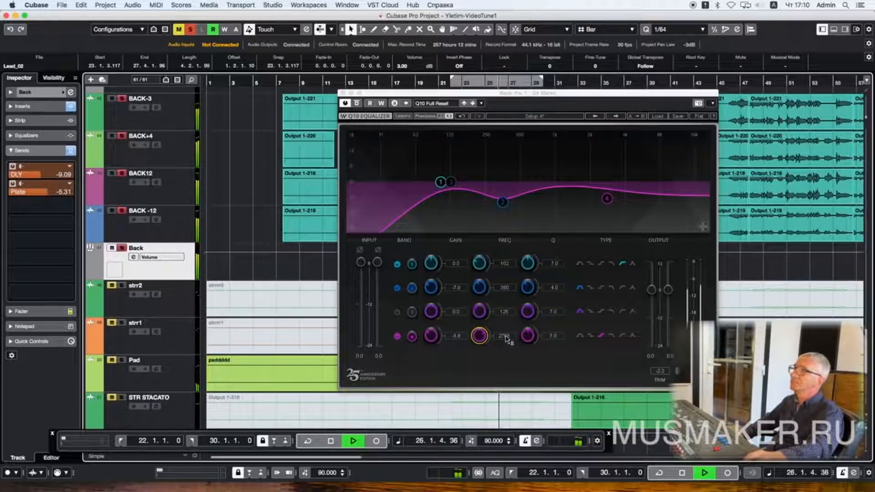
key("space")
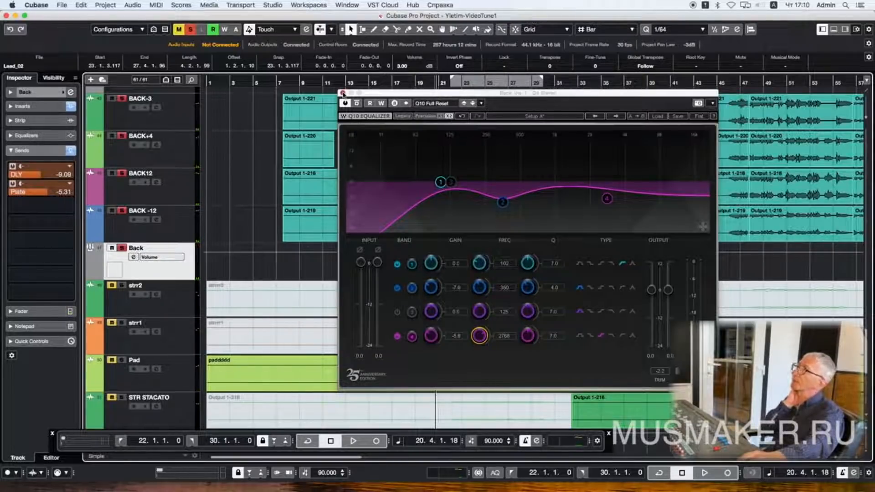
left_click(342, 93)
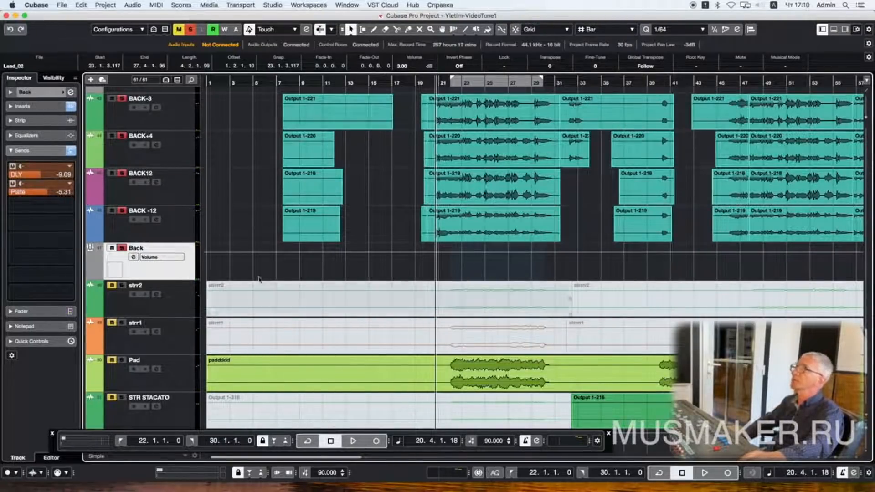
Step: Turn off the Back group's solo and solo the BACK OTV track
scroll(189, 258, "up", 6)
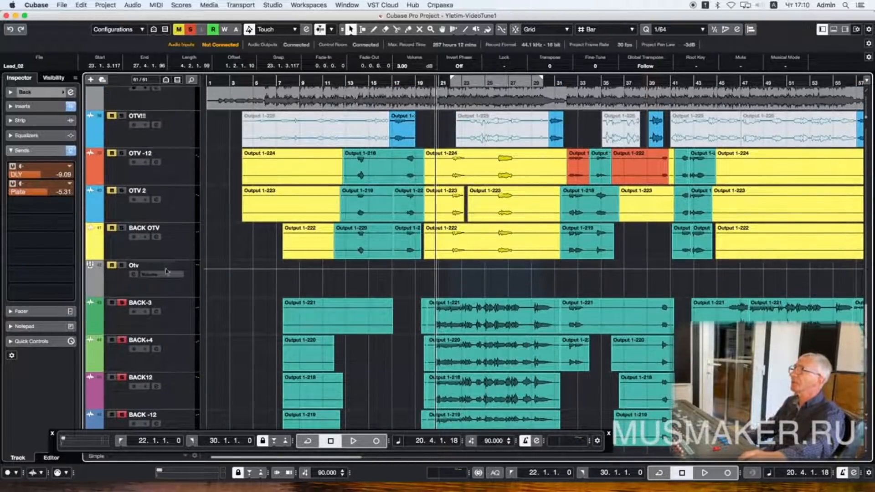
key("s")
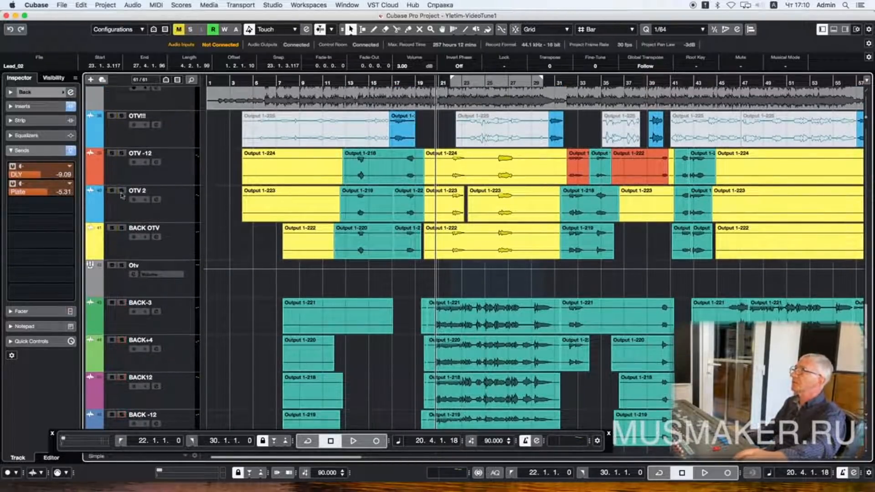
left_click(122, 228)
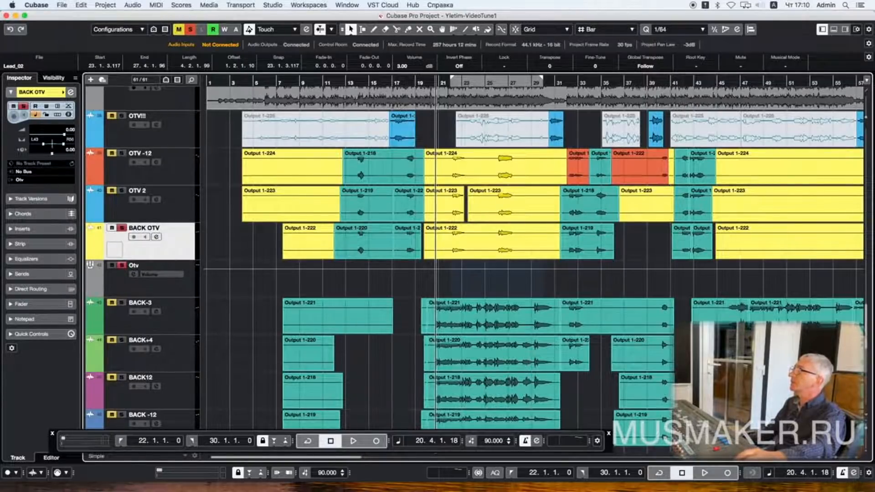
Step: Spread the BACK OTV track's panning to full stereo width and load Q4 Stereo in its first insert slot
left_click_drag(51, 144, 54, 168)
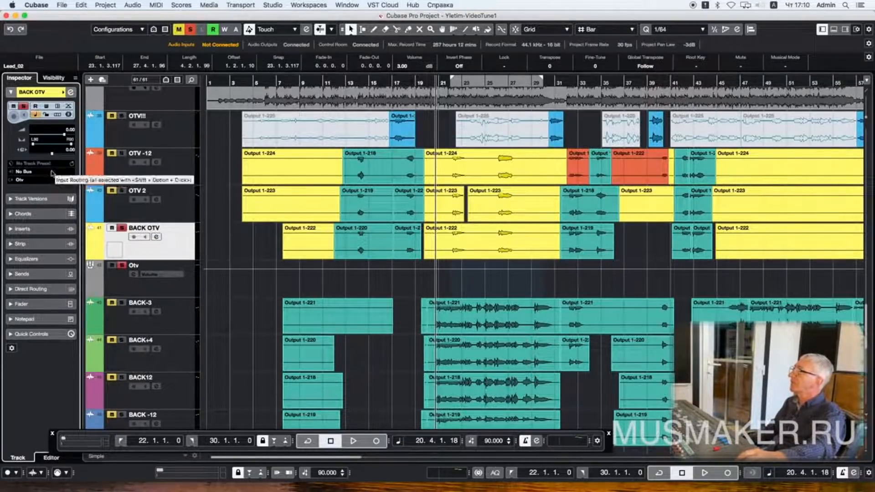
left_click(30, 229)
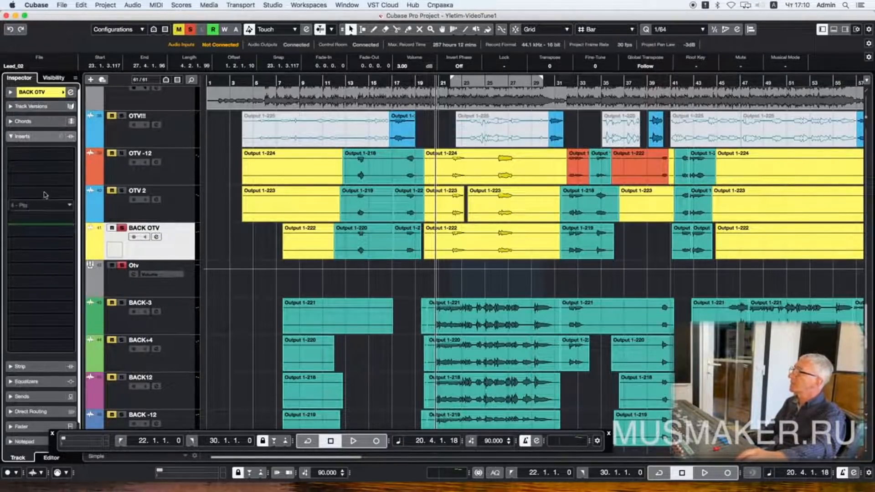
left_click(47, 153)
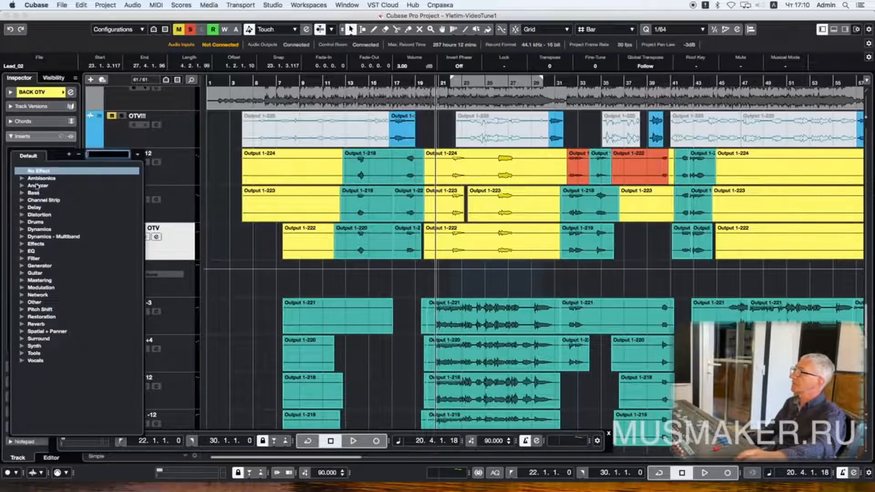
type("q4")
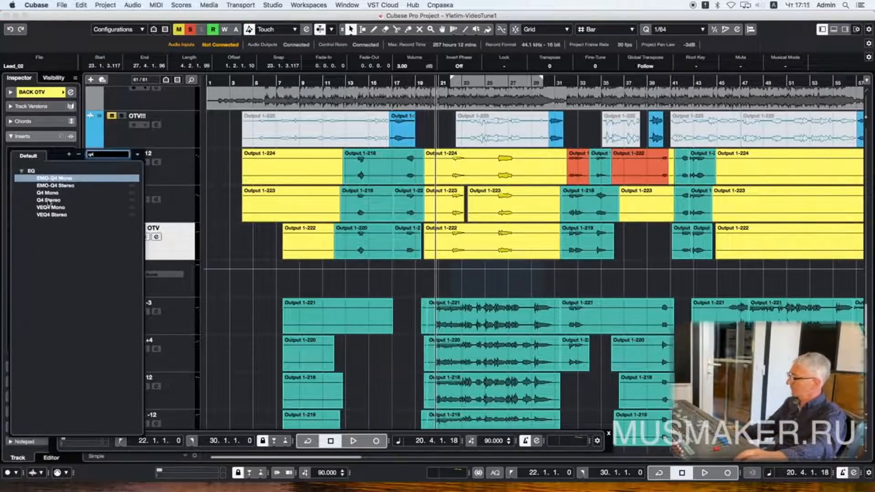
left_click(48, 200)
Step: In Q4, set band 1 to a low-cut filter at 197 Hz and enable band 2 with -7 dB at 350 Hz, Q 4
left_click(531, 230)
left_click_drag(290, 148, 383, 153)
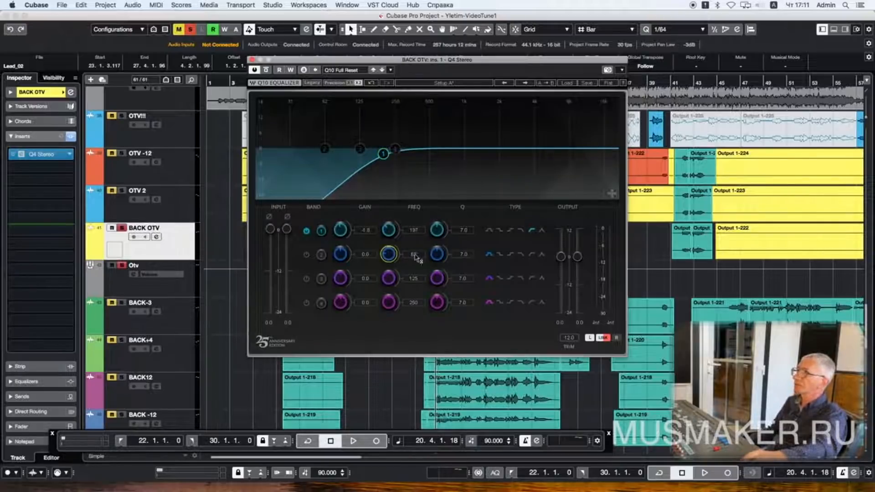
type("250")
key("Return")
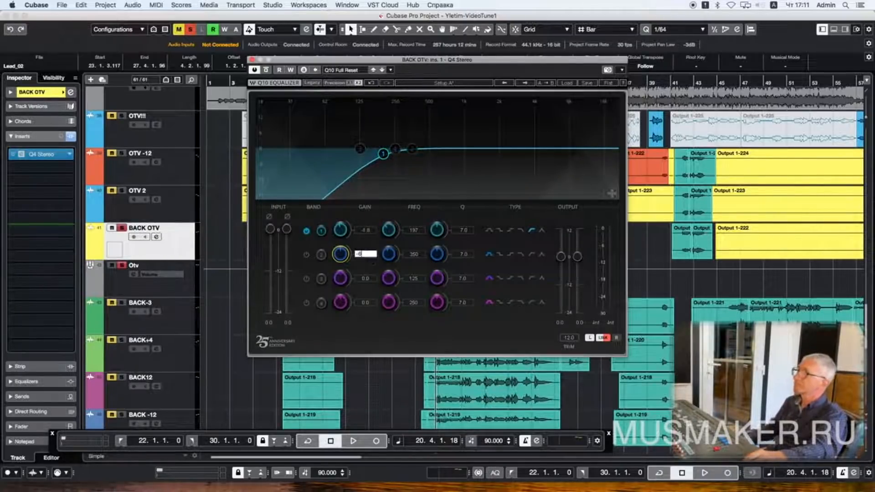
key("Return")
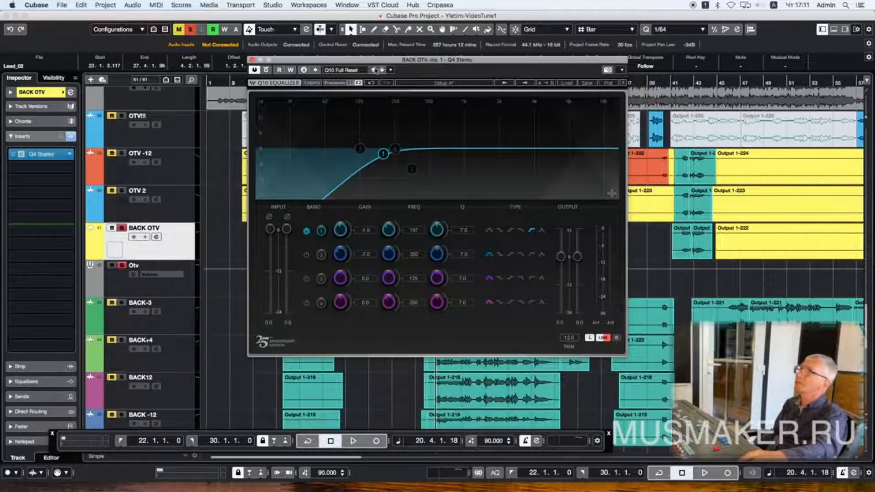
left_click_drag(375, 64, 509, 161)
left_click(441, 351)
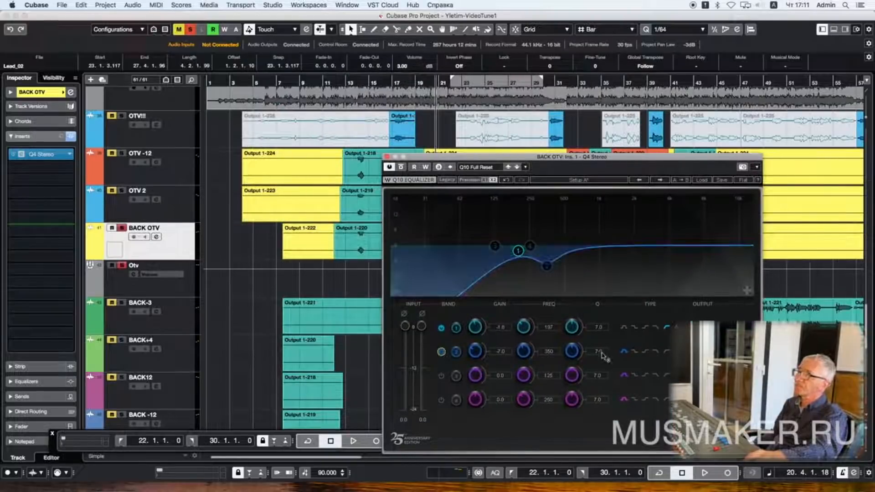
left_click(599, 352)
type("4")
key("Return")
Step: Loop the two short OTV -12 events around bars 32 to 35 and play them to check the BACK OTV equalizer
left_click(387, 156)
left_click(584, 171)
left_click(601, 177, "shift")
key("p")
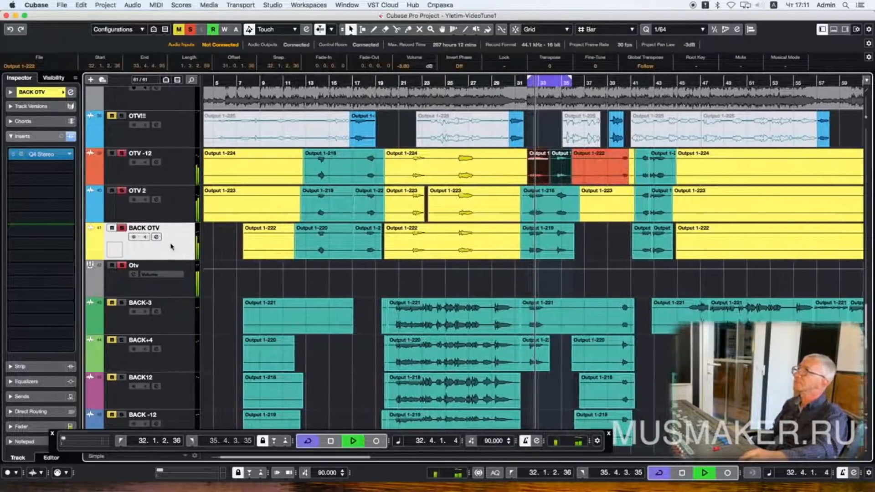
left_click(33, 155)
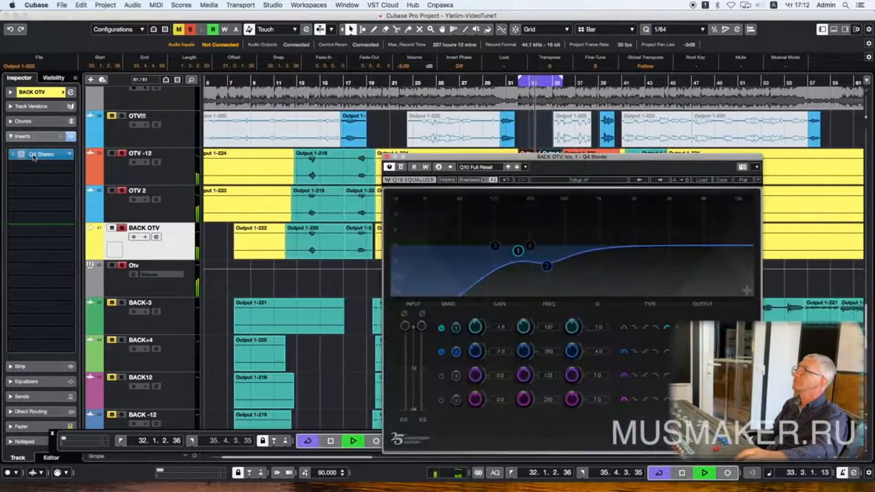
left_click(386, 157)
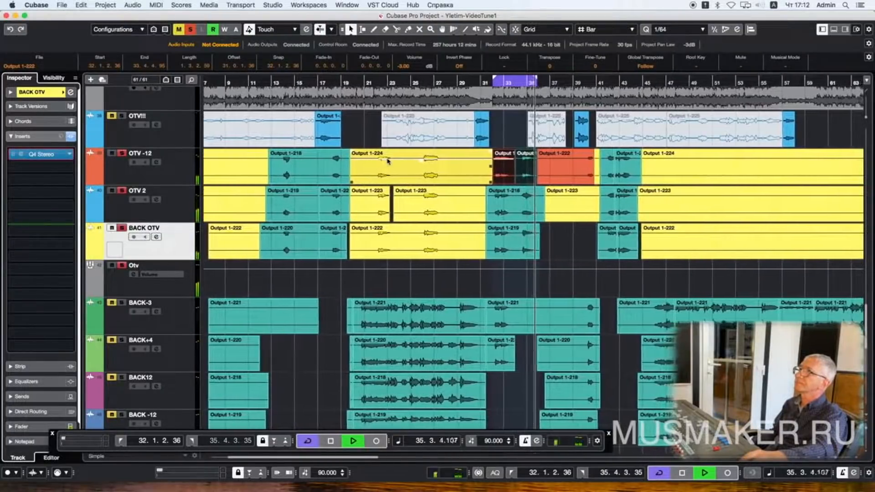
key("space")
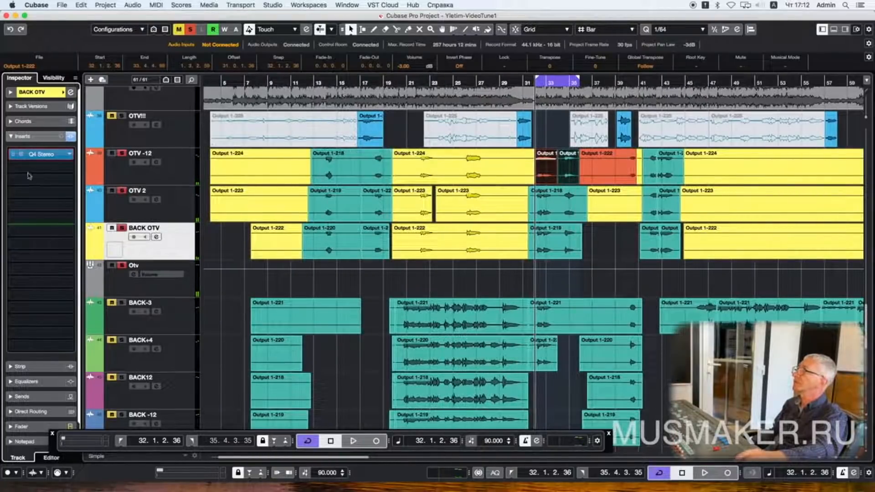
Step: Load C1 comp Stereo in BACK OTV's second insert slot, lower its threshold and set the ratio to 3:1 during playback
left_click(44, 171)
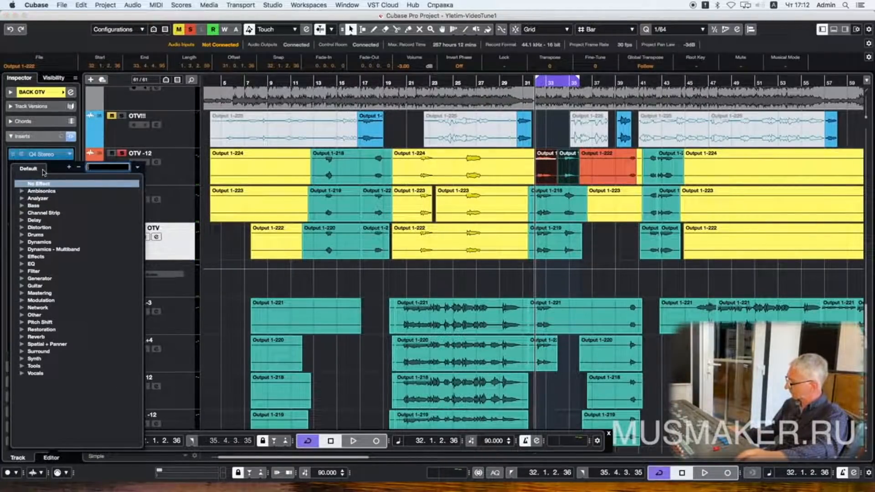
type("c1")
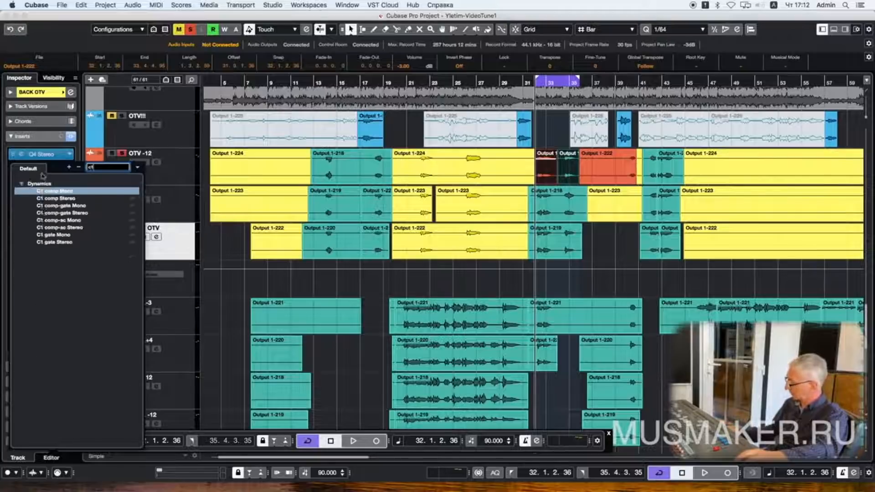
key("Return")
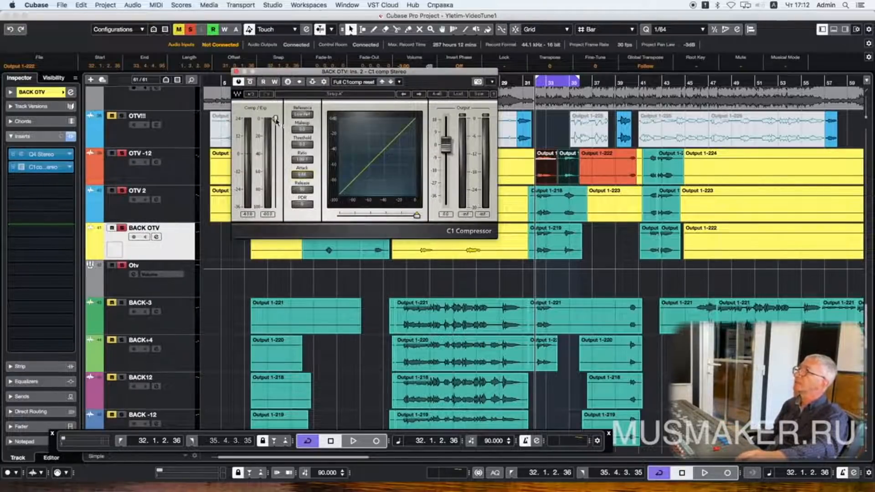
left_click_drag(275, 123, 275, 148)
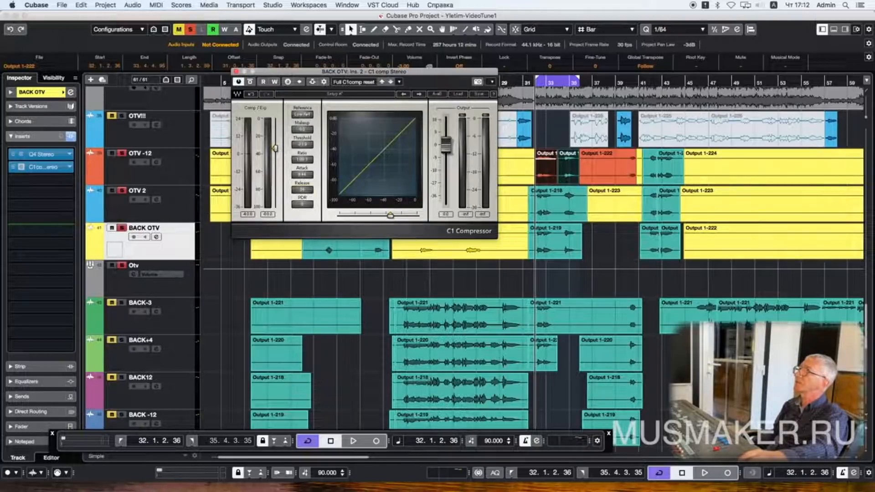
key("space")
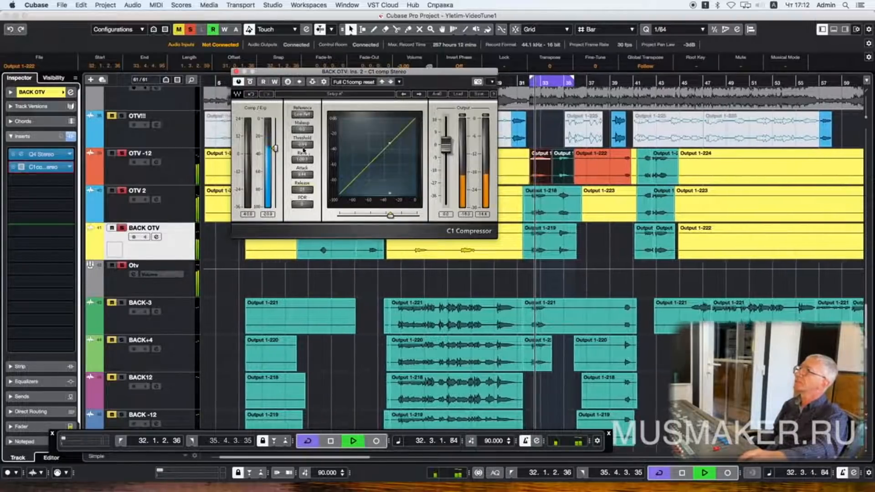
left_click(302, 158)
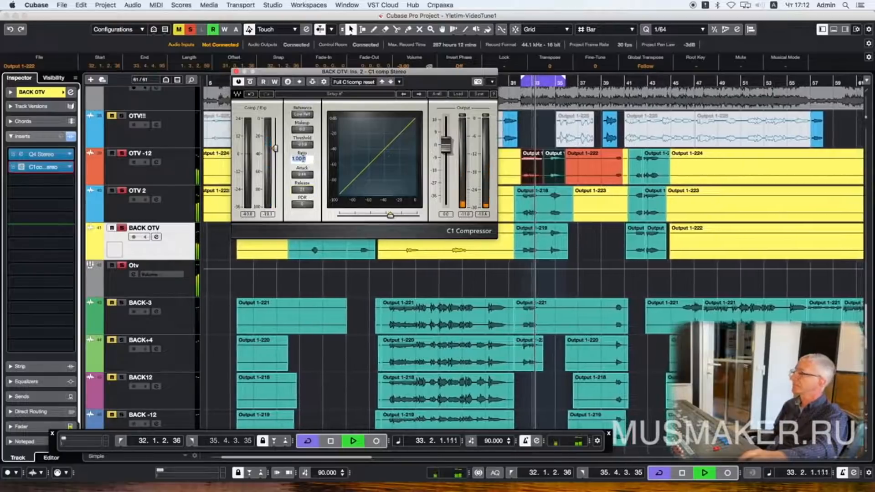
type("3")
key("Return")
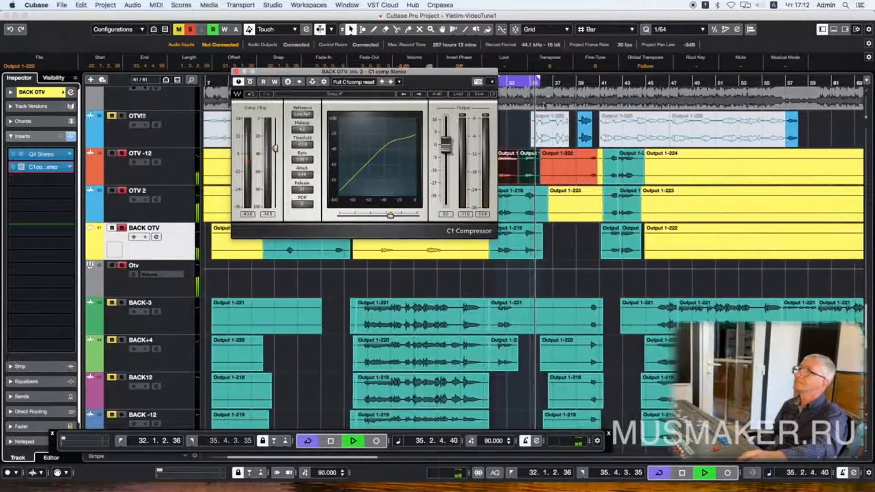
Step: Play the OTV vocals from about bar 41, lower the C1 threshold further and open its attack value for editing
left_click(640, 82)
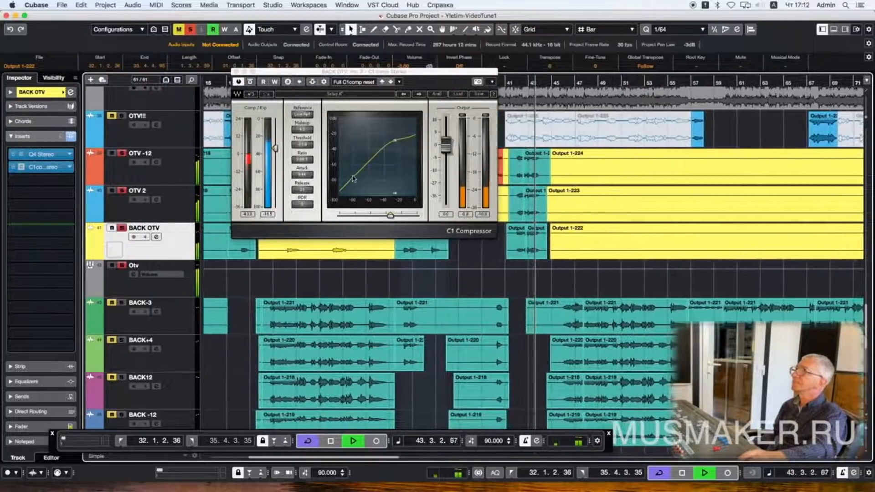
key("space")
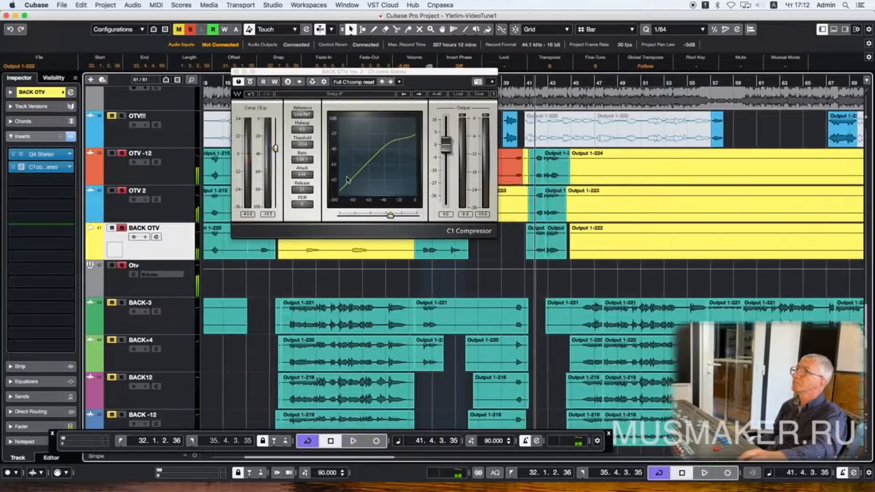
left_click_drag(275, 148, 275, 159)
left_click(307, 174)
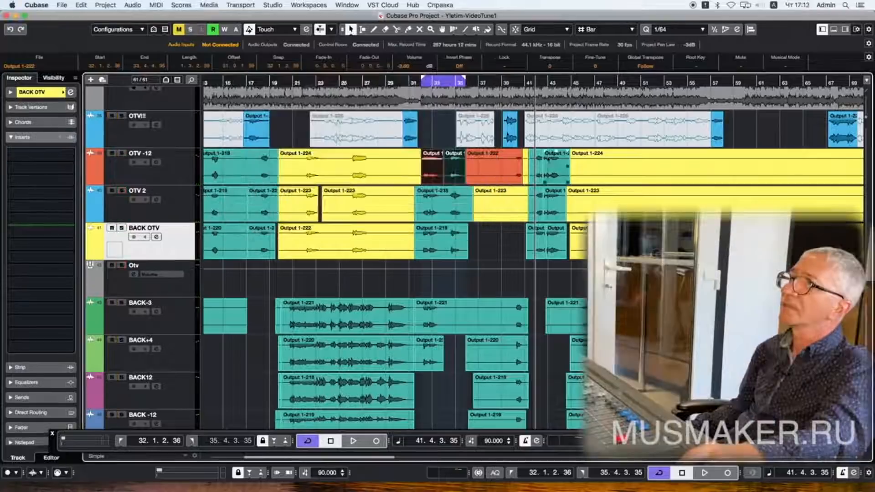
Step: Select and solo the Otv group, and play a short passage from about bar 41
left_click(146, 288)
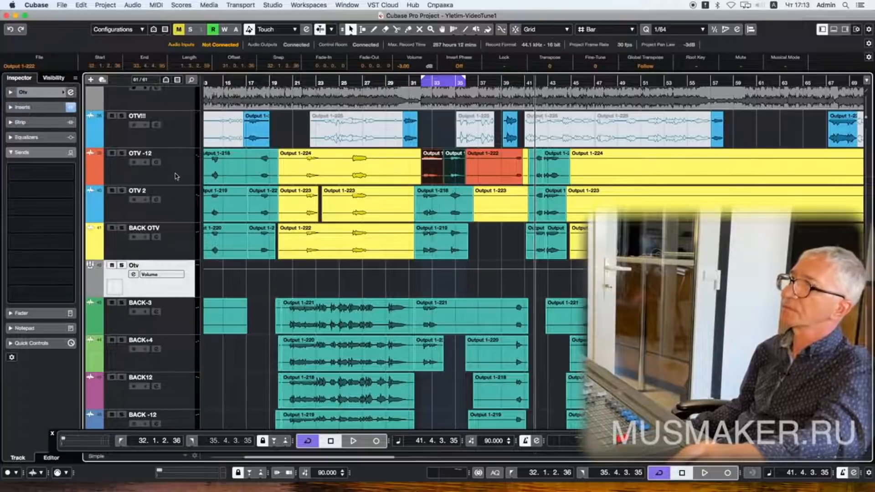
key("space")
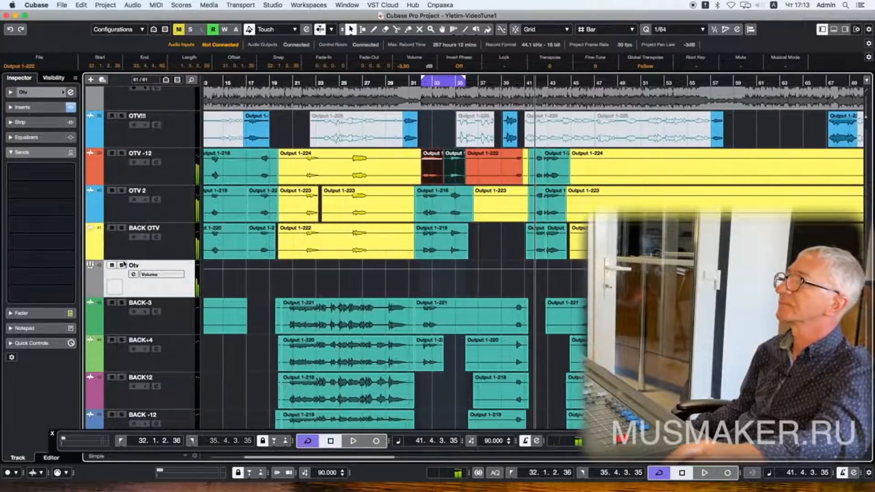
left_click(122, 265)
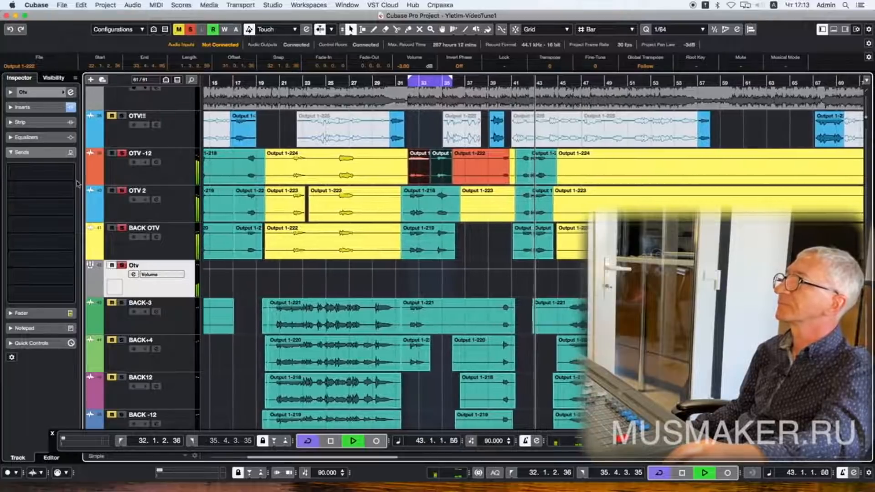
key("space")
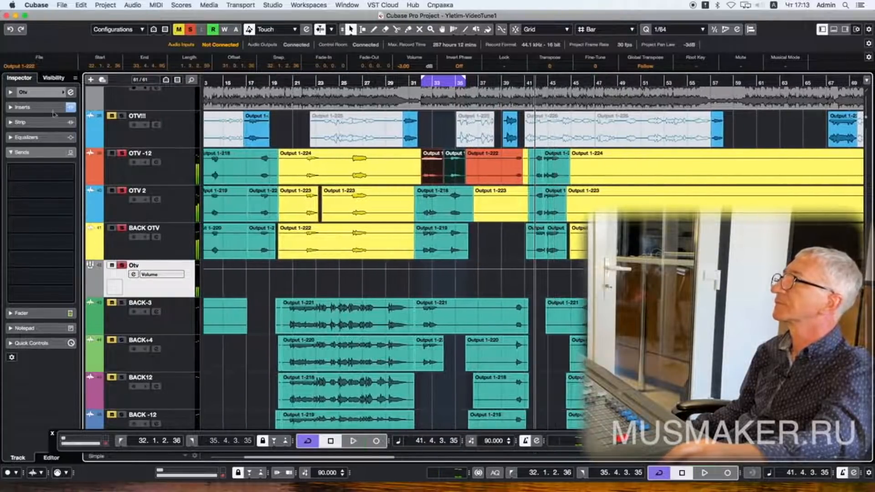
Step: Open the C1 compressor in the Otv group's second insert, raise its makeup gain and start playback
left_click(27, 107)
left_click(51, 138)
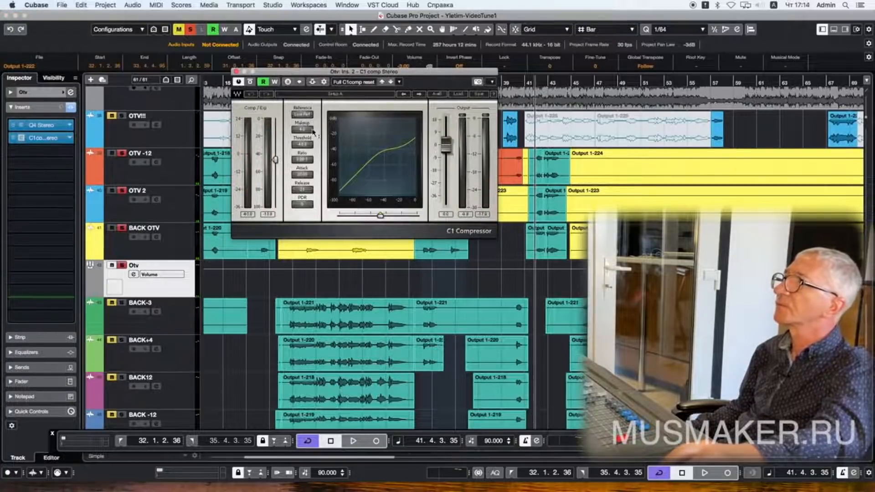
left_click_drag(302, 129, 302, 111)
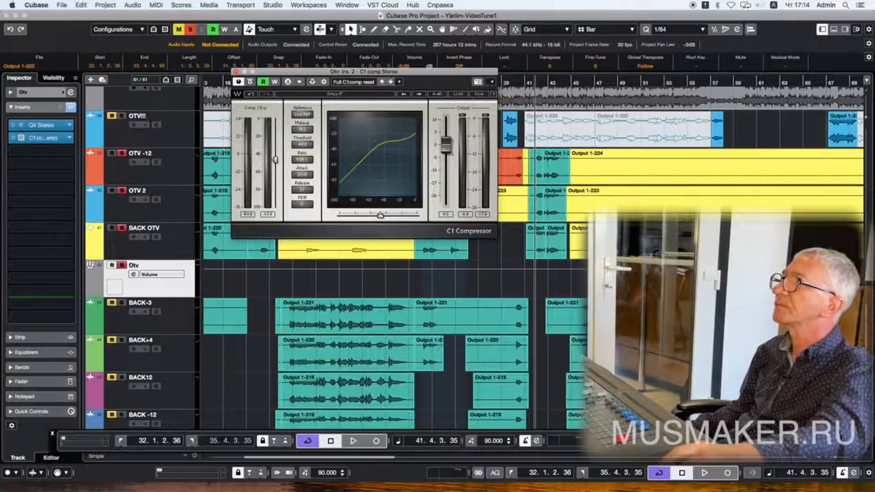
key("space")
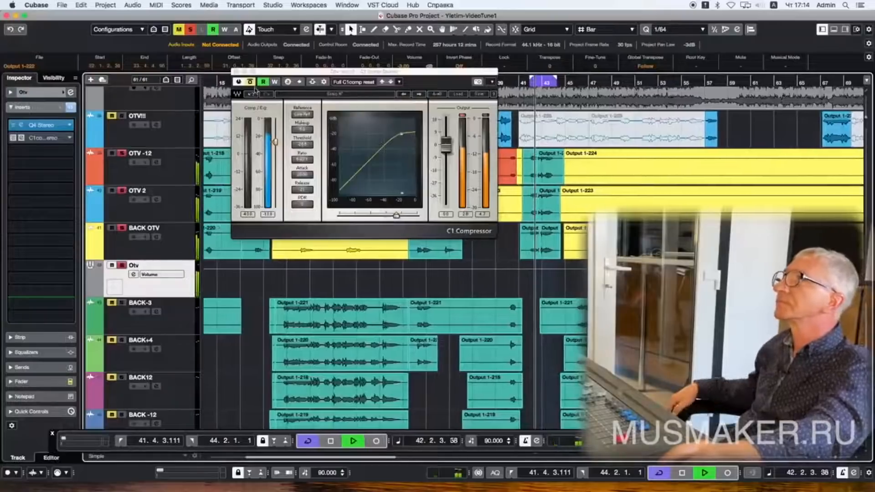
Step: Compare the looped Otv group with its C1 compressor active and bypassed, leave it active, and select the BACK OTV track
left_click(252, 82)
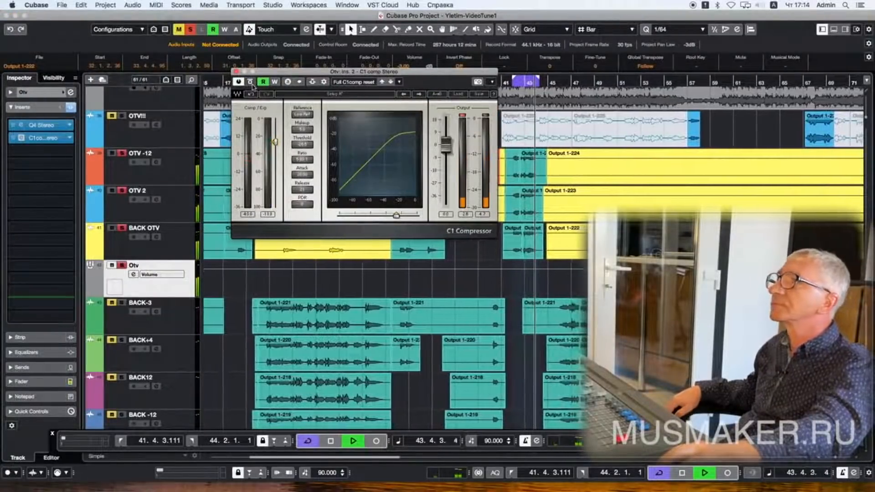
left_click(252, 83)
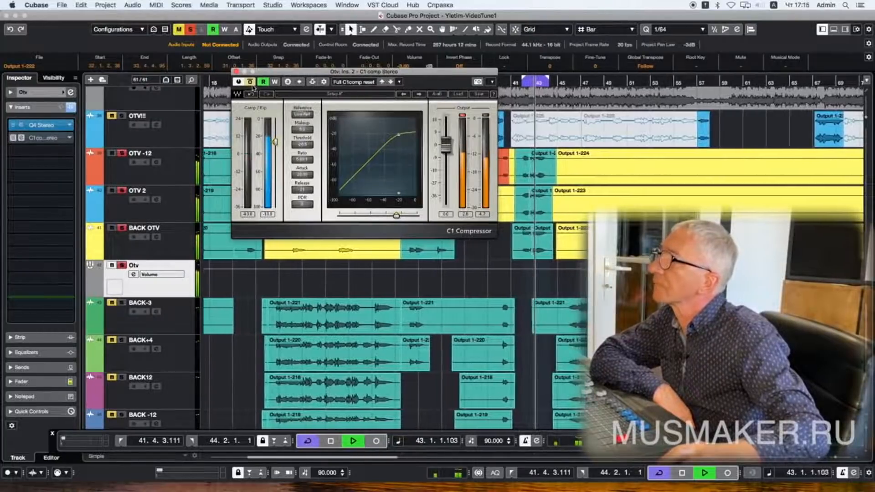
left_click(252, 84)
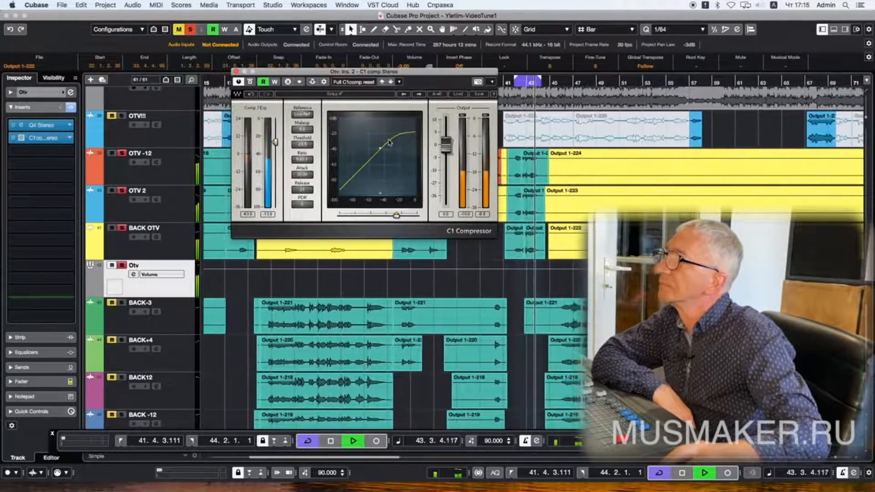
key("space")
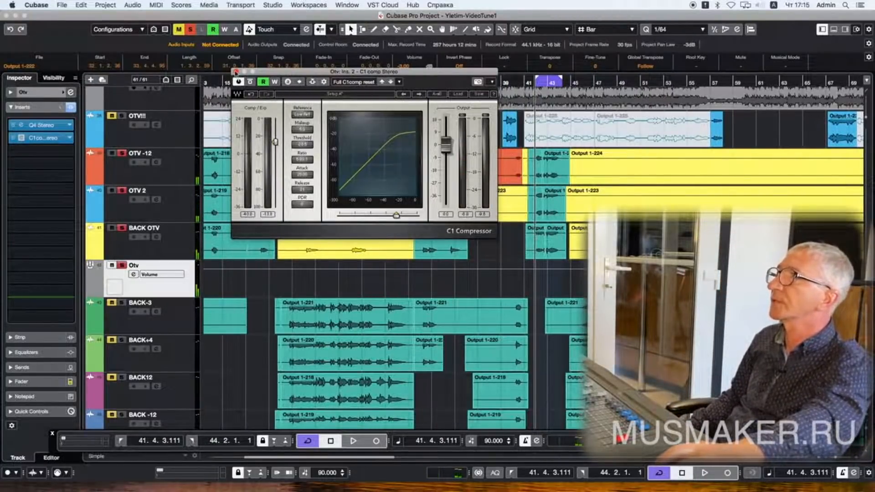
left_click(235, 72)
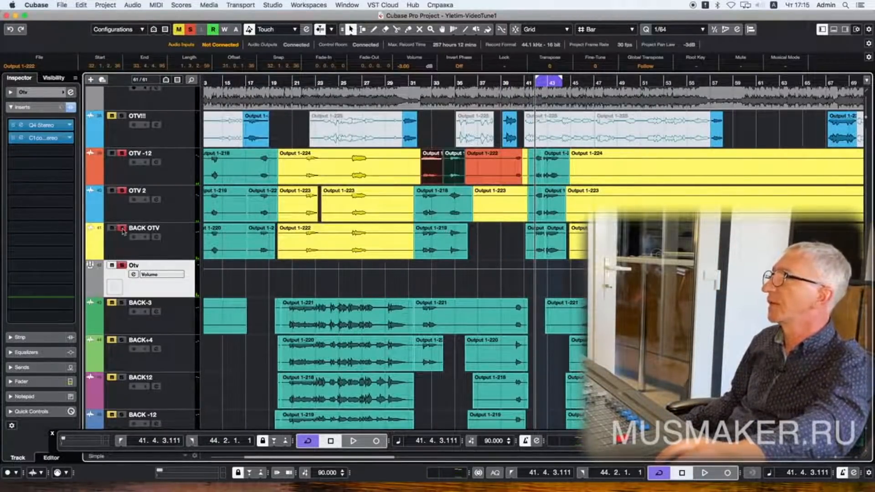
left_click(123, 247)
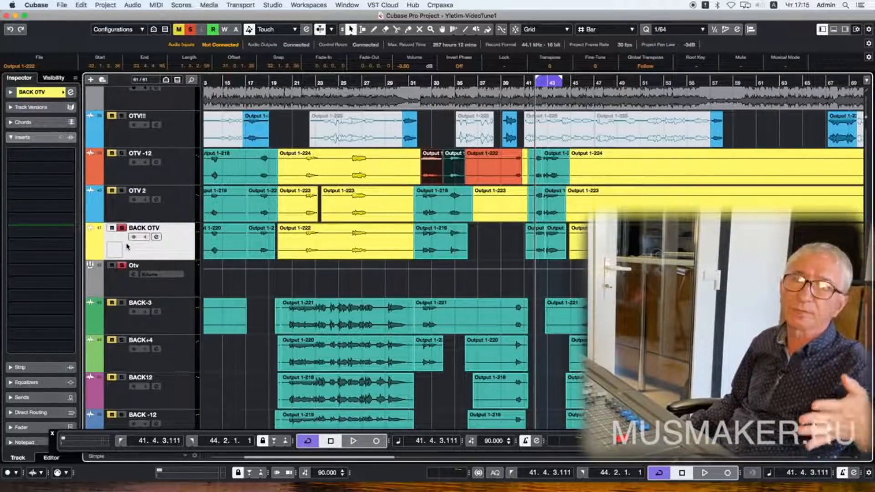
Step: Solo the OTV 2 track alongside BACK OTV during looped playback and set the OTV 2 volume to 2 dB
key("space")
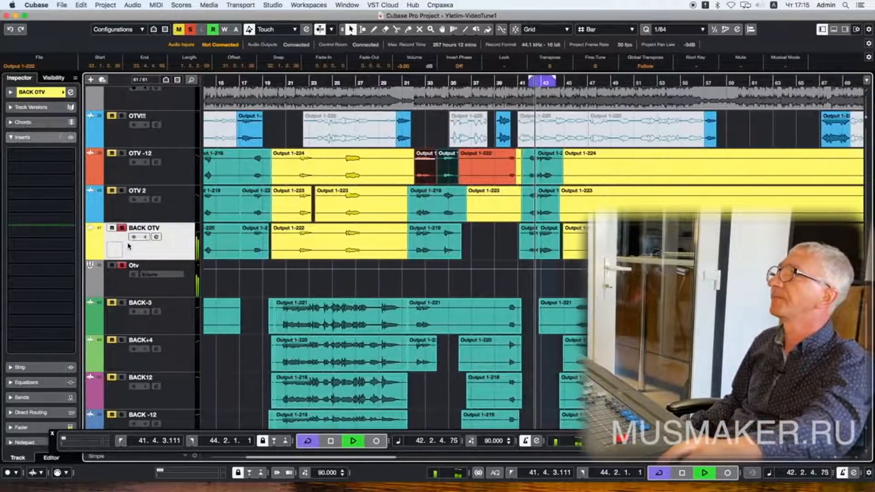
left_click(47, 94)
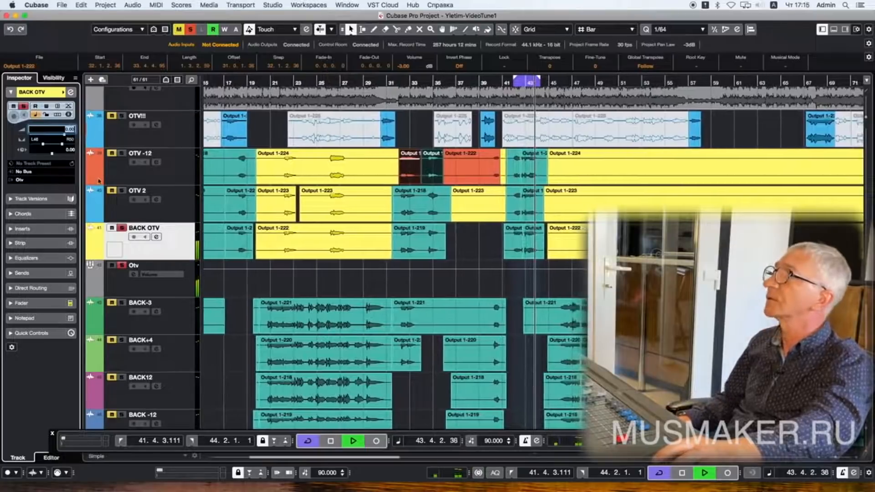
left_click(122, 196)
left_click(122, 191)
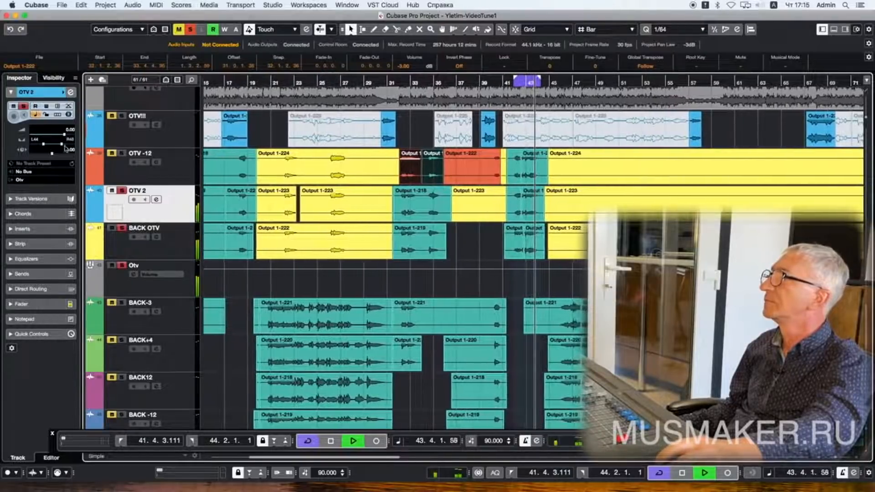
double_click(69, 130)
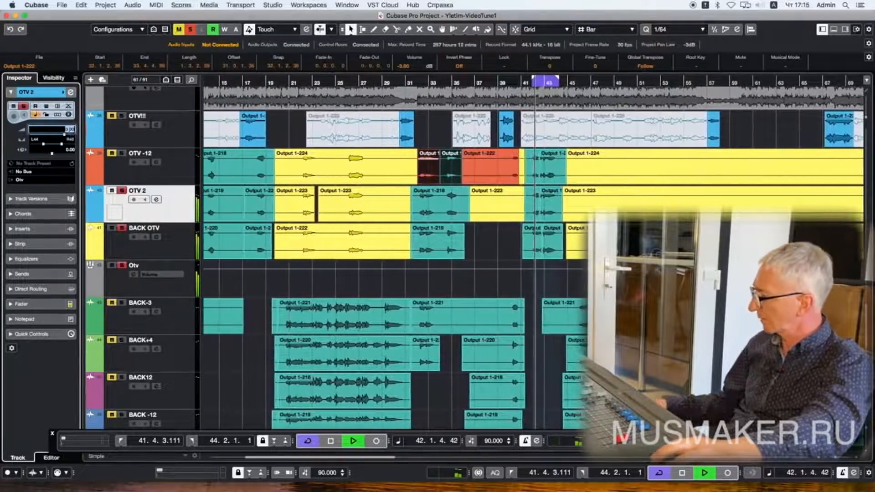
type("2")
key("Return")
Step: Audition the OTV -12 track in solo, with OTV 2 taken out of solo, and set the OTV -12 volume to -2 dB
left_click(122, 154)
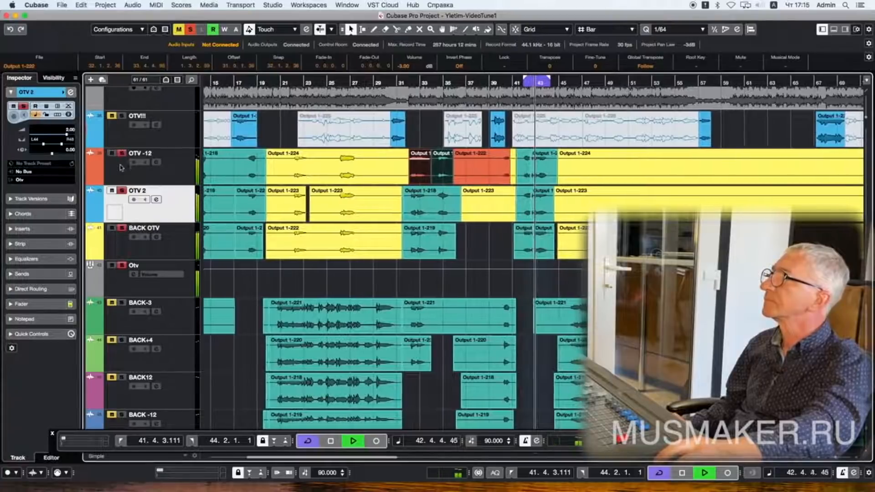
left_click(123, 191)
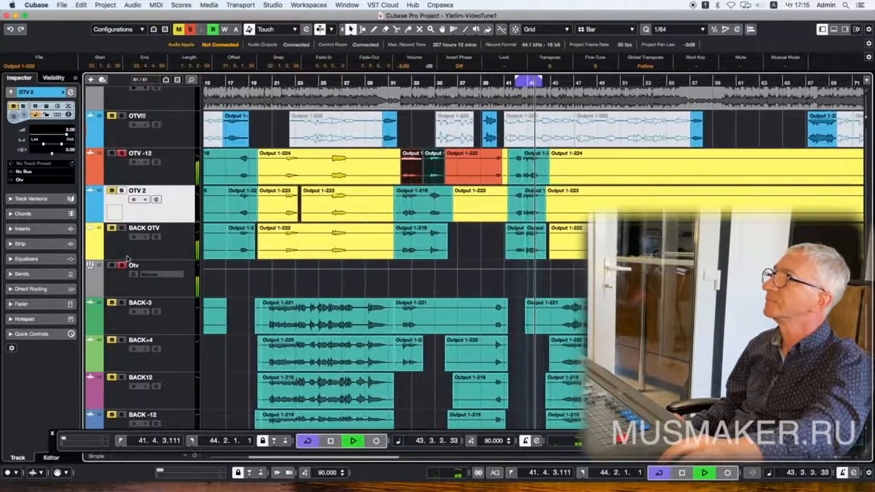
left_click(122, 176)
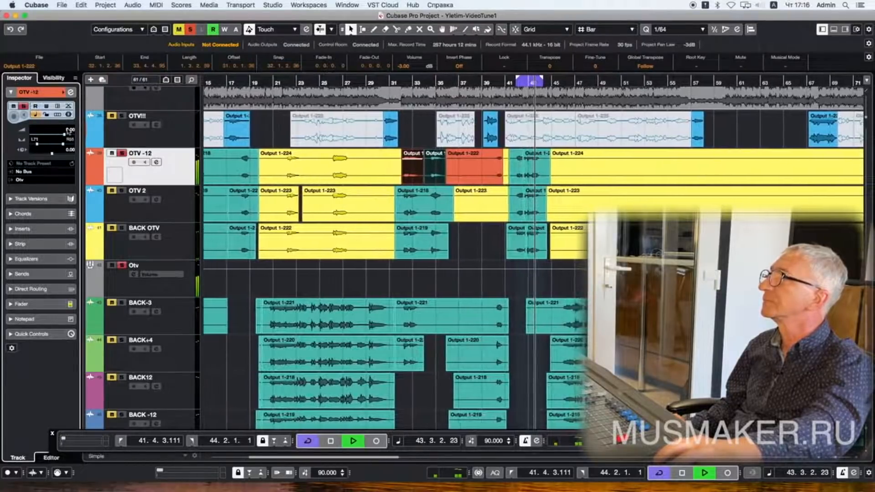
double_click(70, 130)
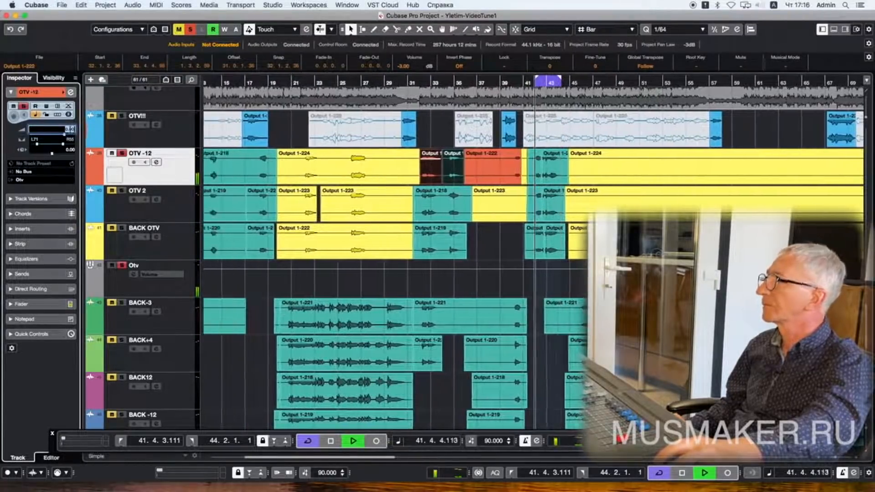
type("-2")
key("Return")
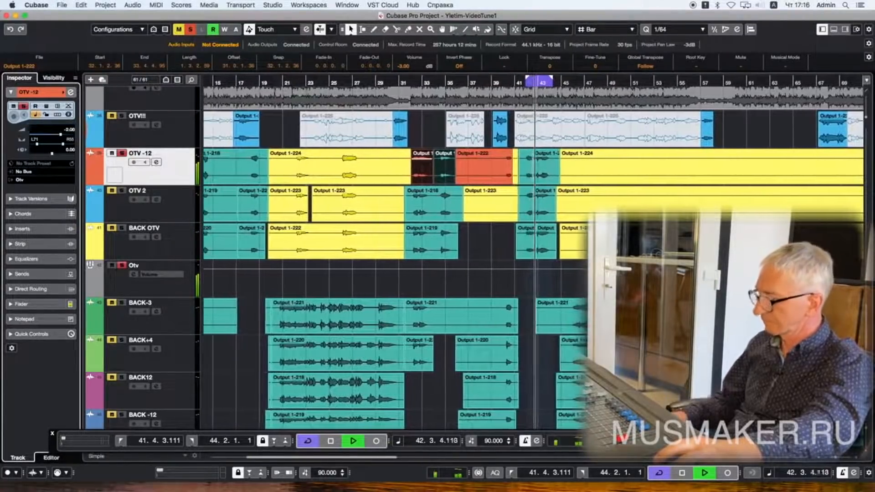
Step: Stop playback, select the Otv group and add an active send to DLY in its first send slot
left_click(122, 266)
left_click(122, 266)
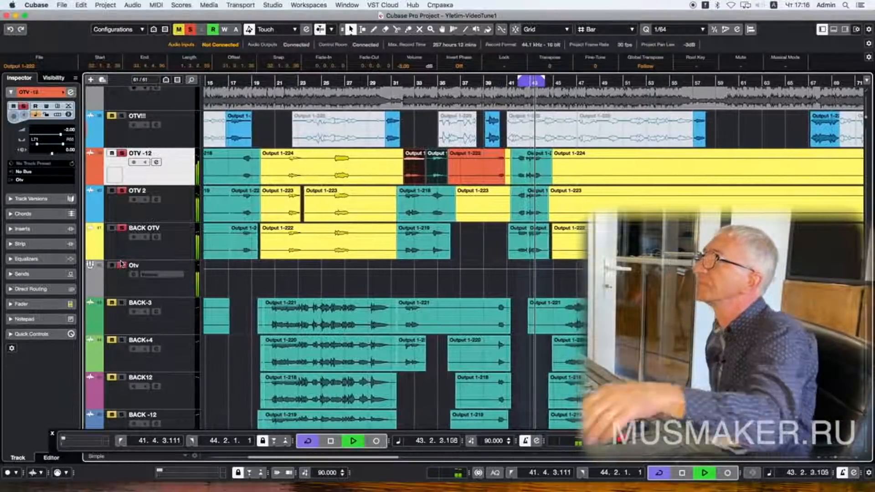
key("space")
left_click(118, 273)
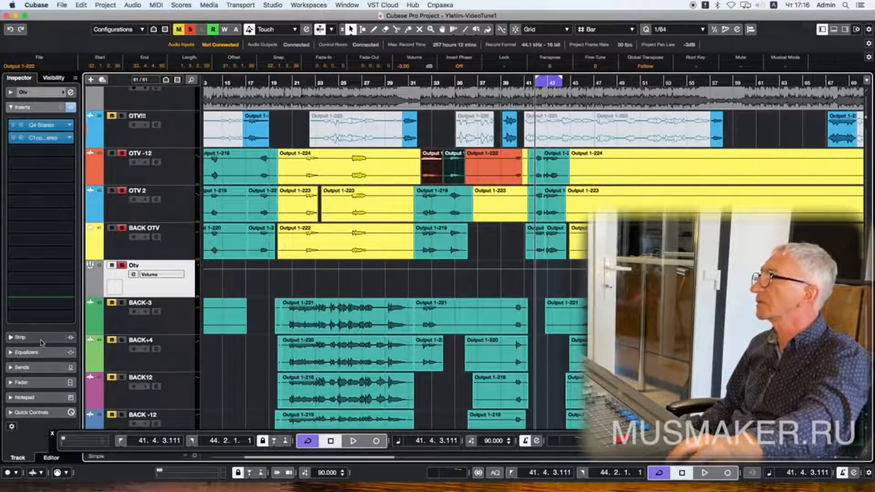
left_click(21, 368)
left_click(41, 162)
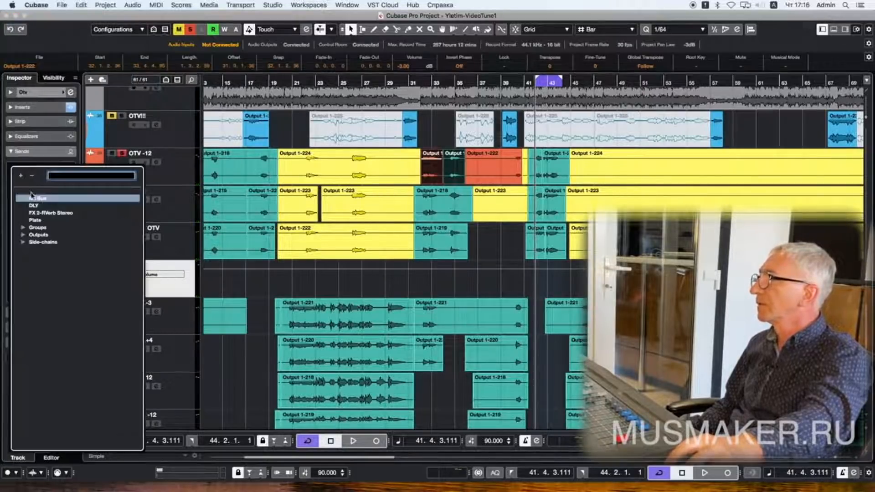
left_click(34, 205)
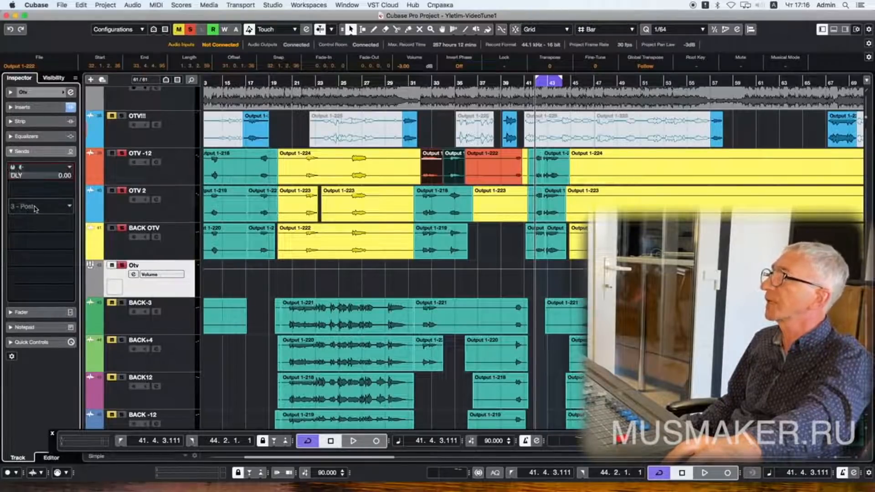
left_click(12, 168)
Step: Play the looped OTV vocals and lower the Otv group's DLY send level to about -7.57 dB
key("space")
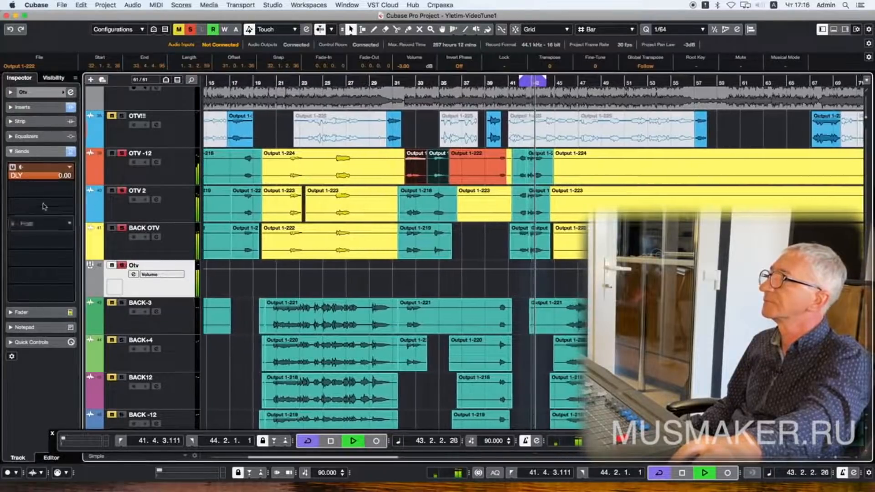
left_click_drag(47, 176, 32, 178)
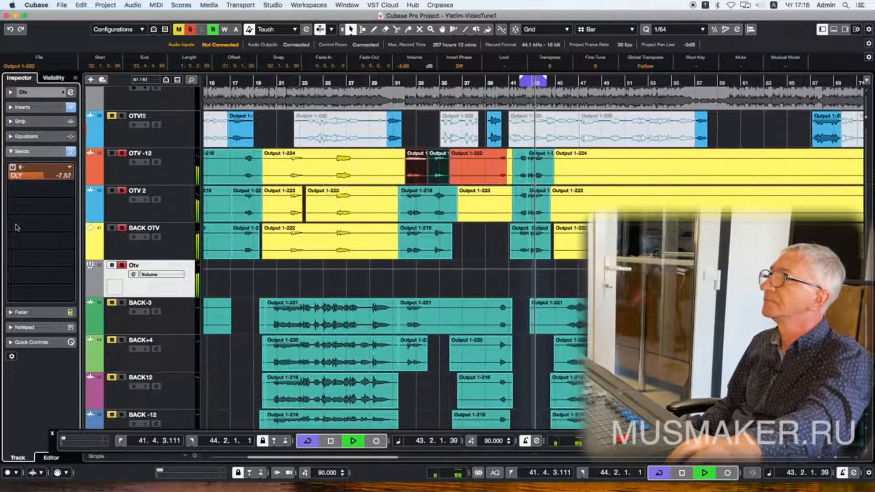
left_click_drag(33, 178, 18, 224)
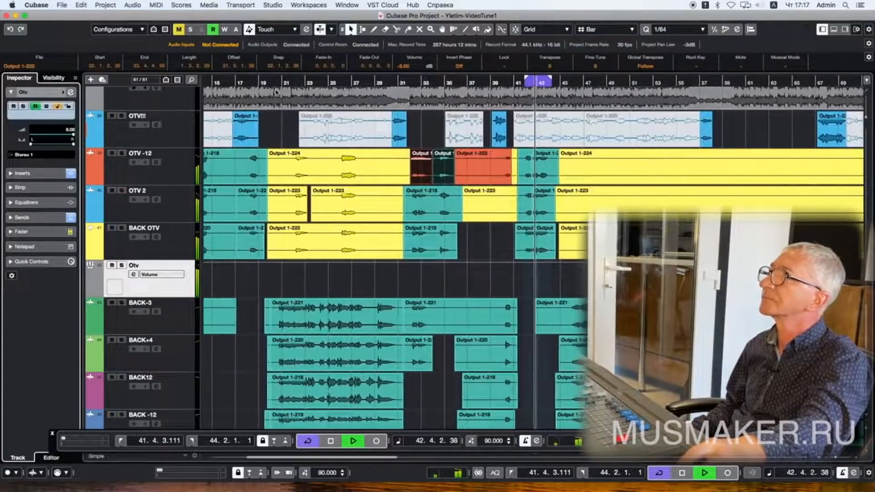
Step: Play the full mix from about bar 24, and listen to BACK OTV, OTV 2 and OTV -12 in solo around bar 26
left_click(320, 82)
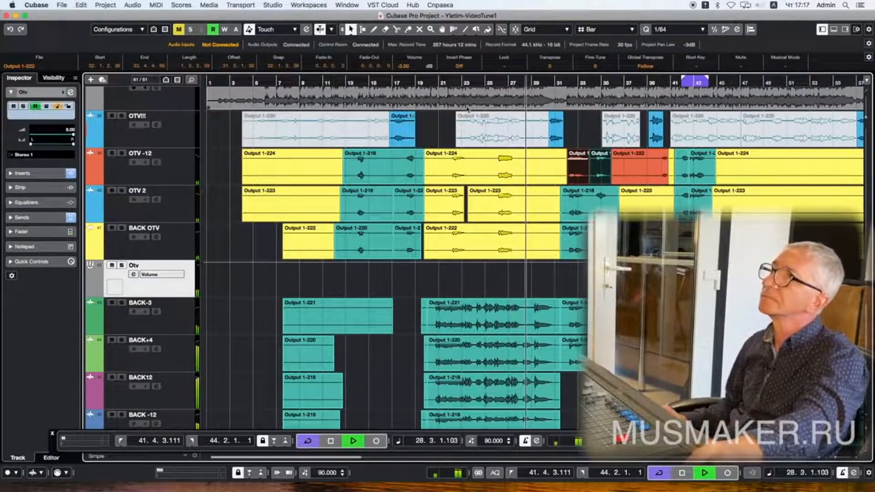
left_click_drag(499, 107, 496, 120)
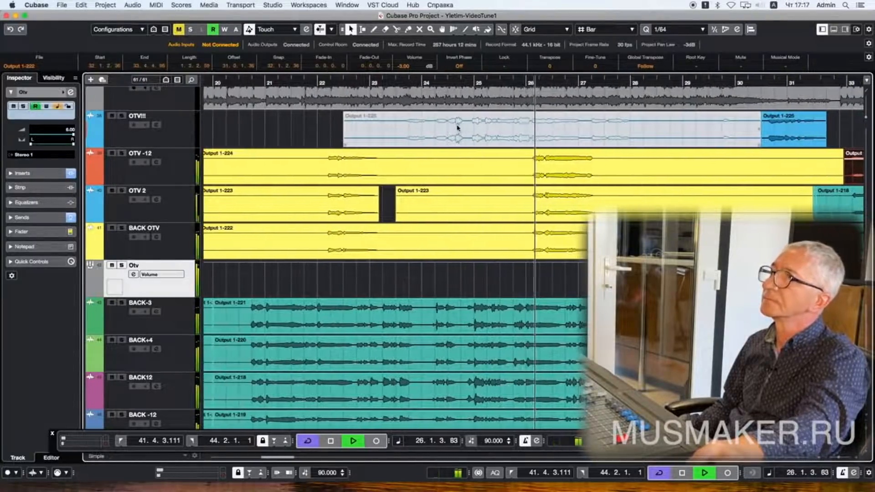
key("space")
left_click(122, 227)
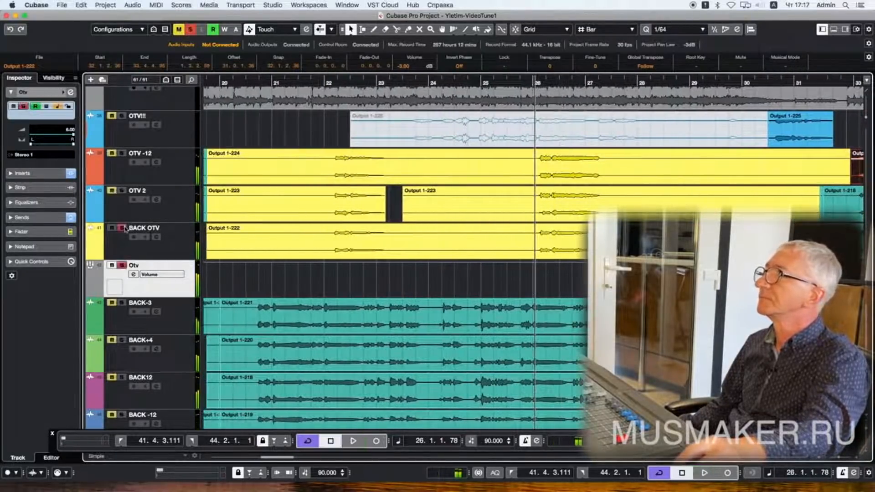
key("space")
left_click(122, 191)
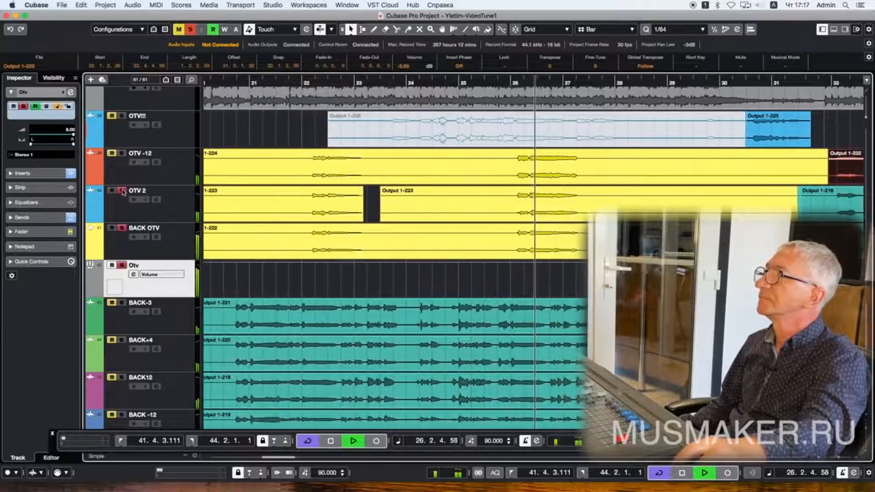
left_click(122, 154)
key("space")
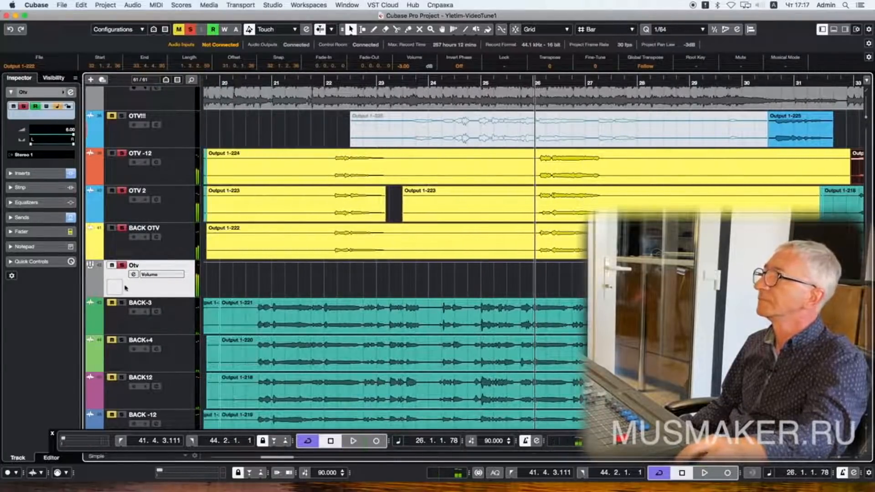
Step: Listen to the BACK-3, BACK+4 and BACK12 tracks in solo around bar 26
left_click(122, 303)
key("space")
left_click(122, 340)
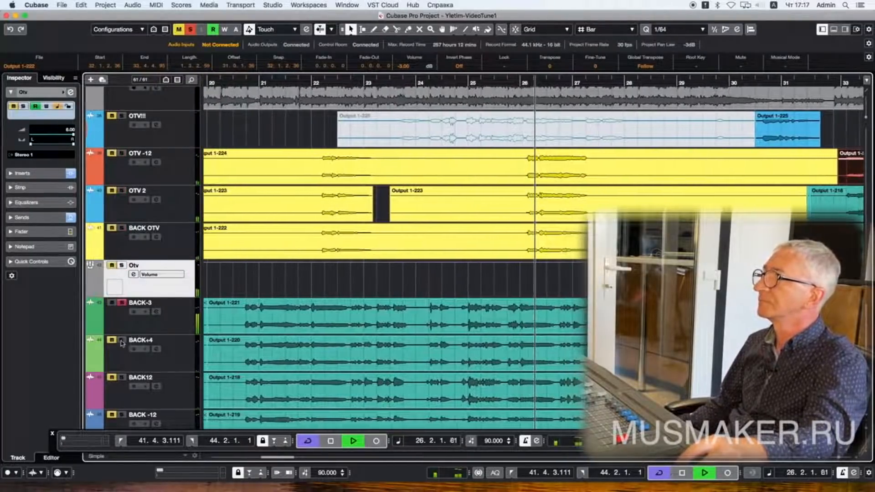
left_click(123, 373)
key("space")
key("space")
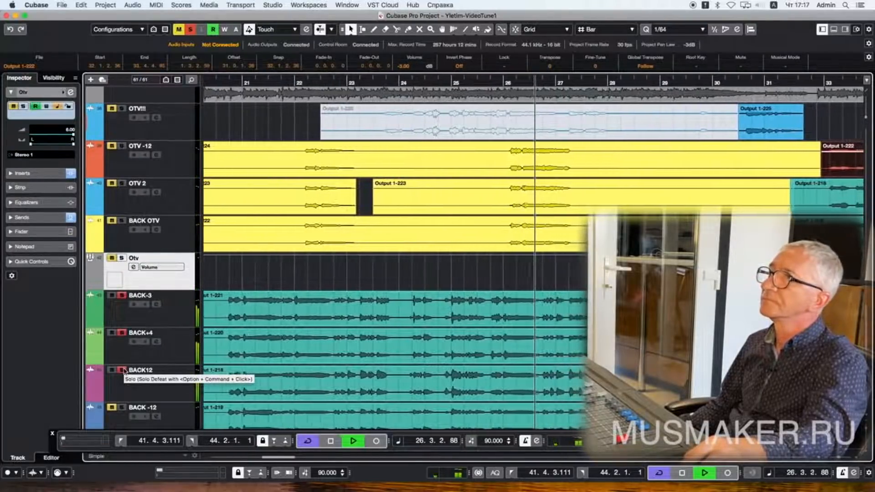
key("space")
Step: Split the events on the four BACK tracks at 25.4.4.30 and 26.3.4.12, and mute the segments in between
scroll(550, 274, "down", 3)
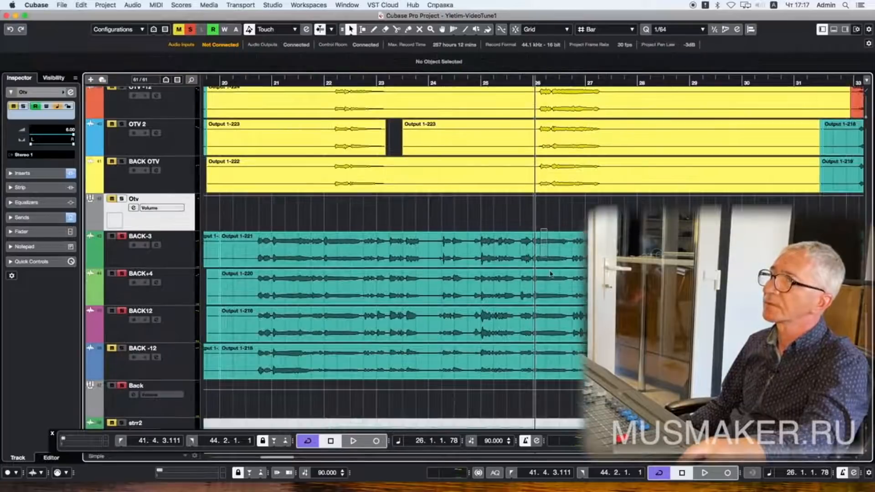
left_click_drag(547, 370, 547, 371)
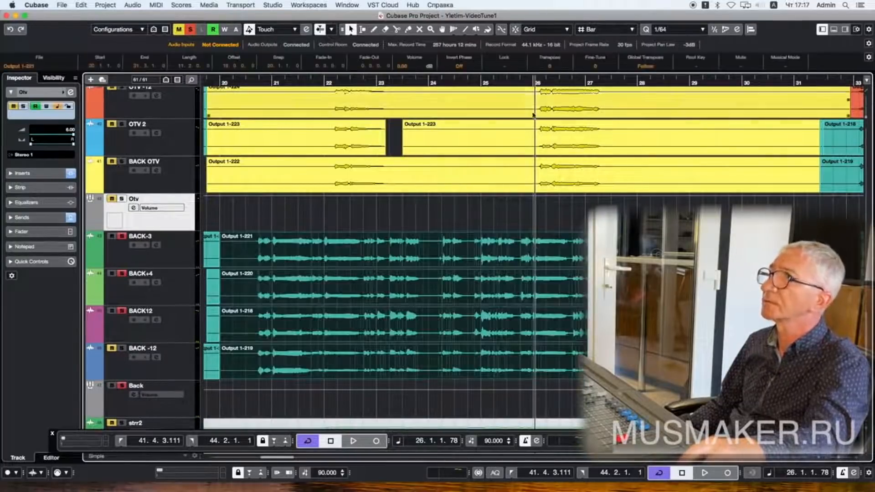
left_click_drag(531, 85, 529, 91)
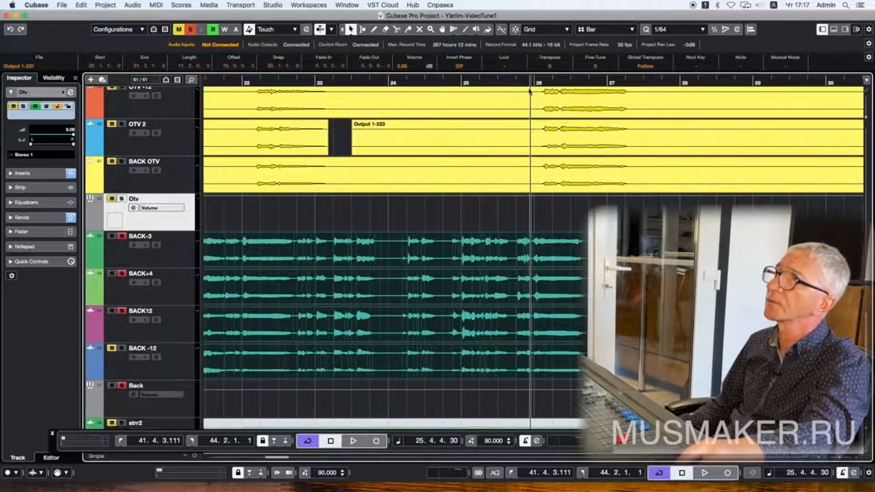
key("alt+x")
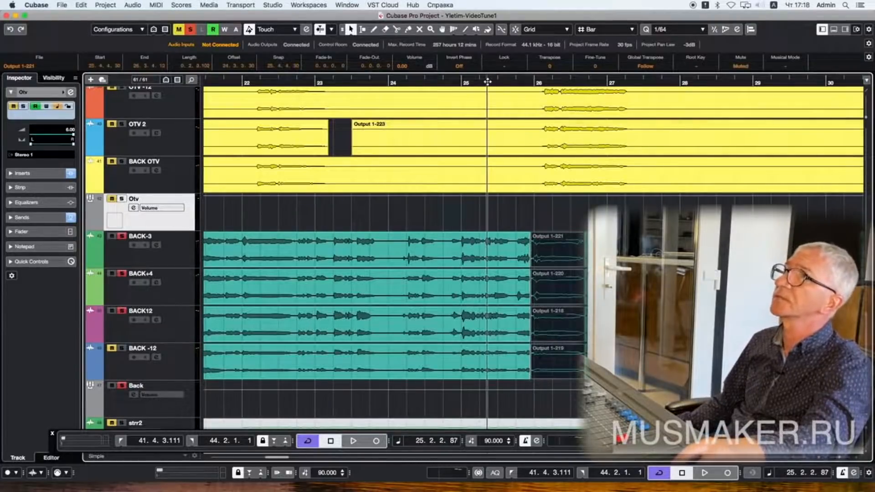
Step: Play the passage around the muted BACK segments from about bar 25, first in solo and again in the full mix
key("space")
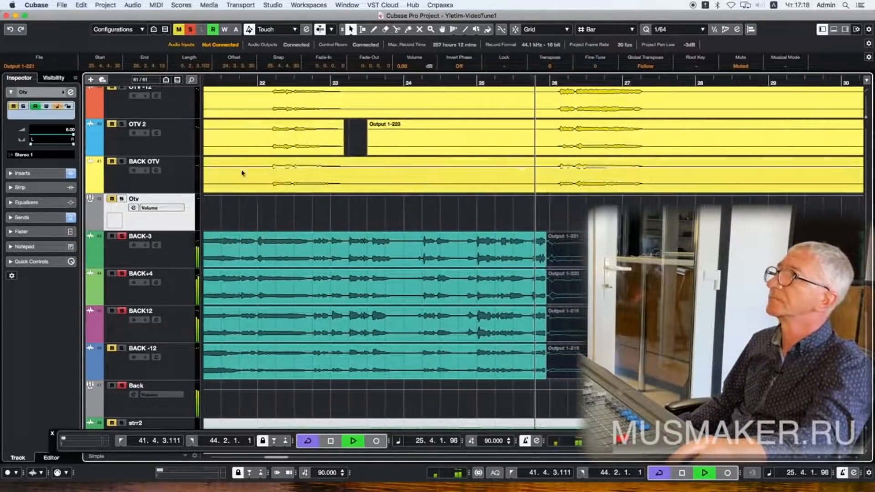
key("space")
key("space")
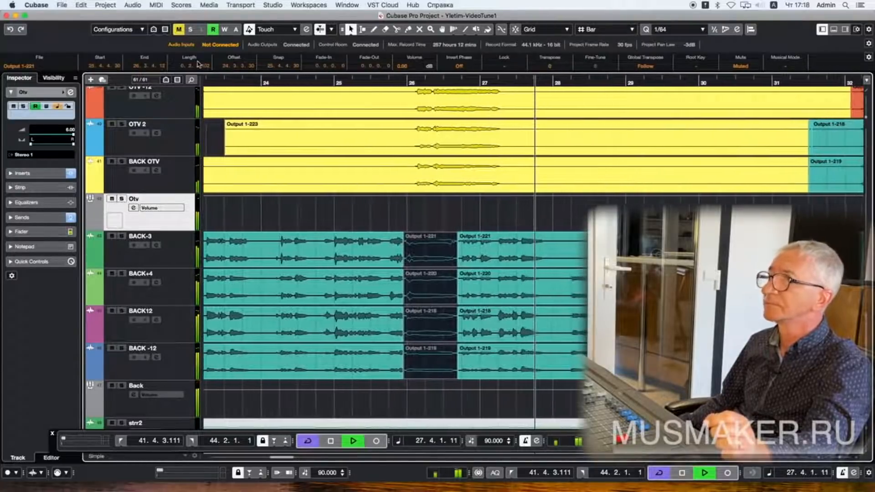
key("g")
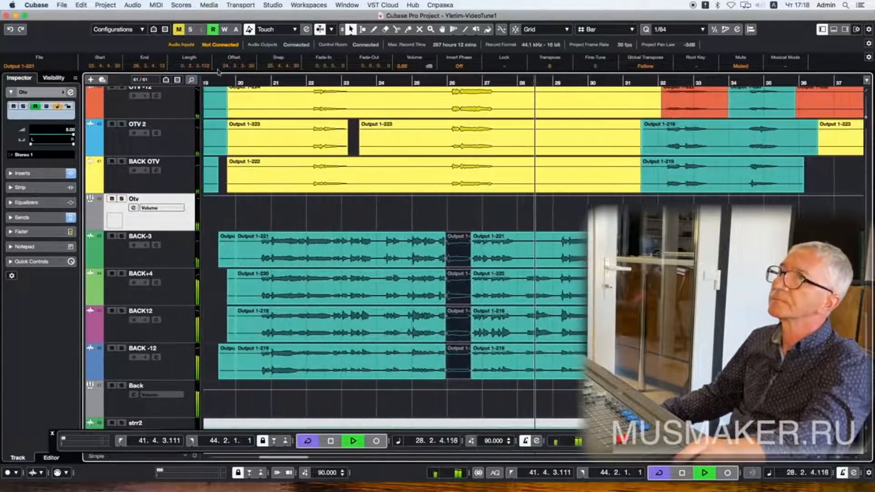
key("g")
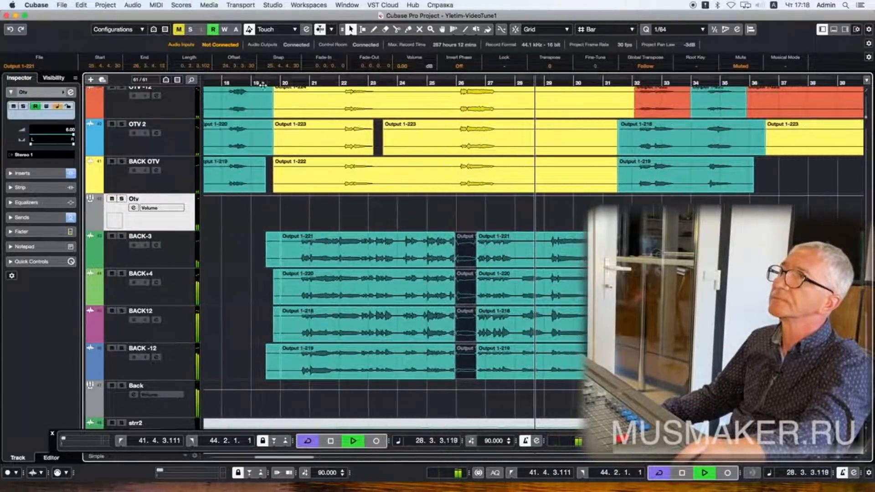
Step: Play the mix from about bar 31 and briefly check the BACK-3 track in solo
left_click(615, 83)
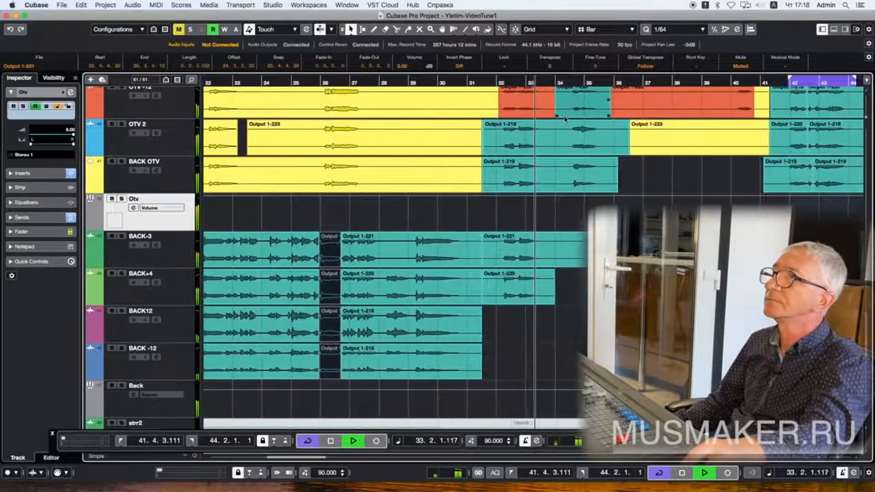
left_click(488, 82)
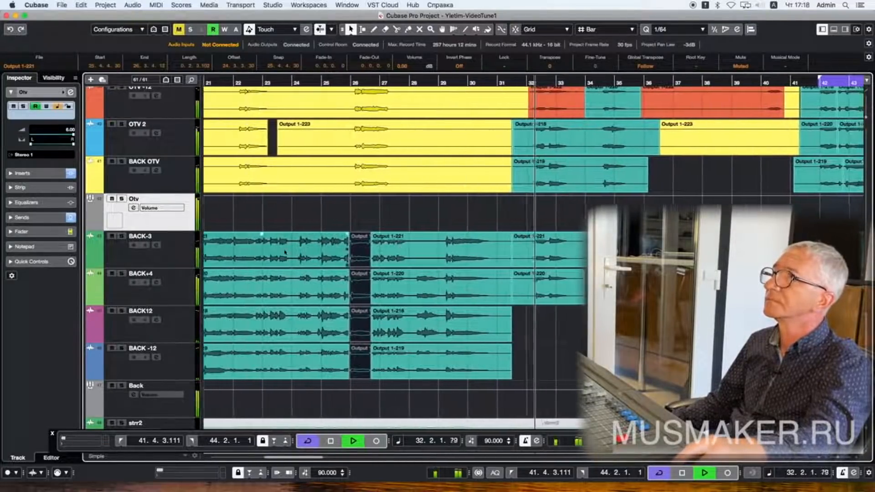
left_click(122, 236)
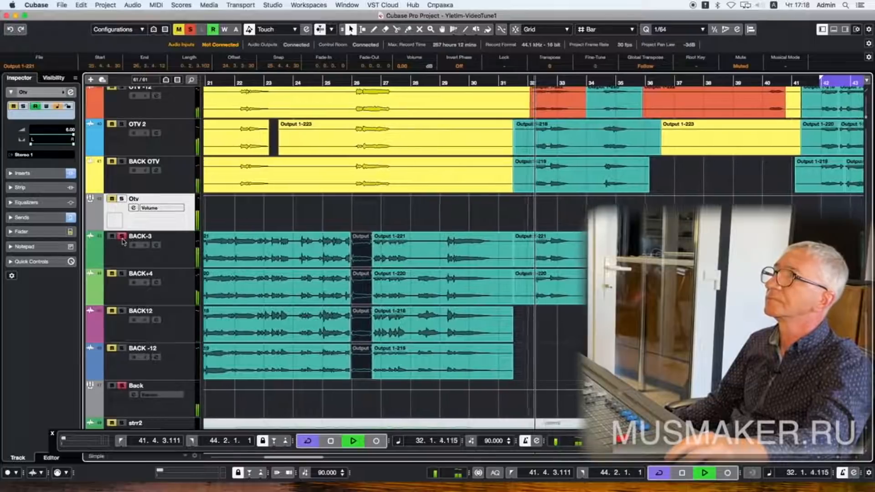
key("space")
left_click(121, 238)
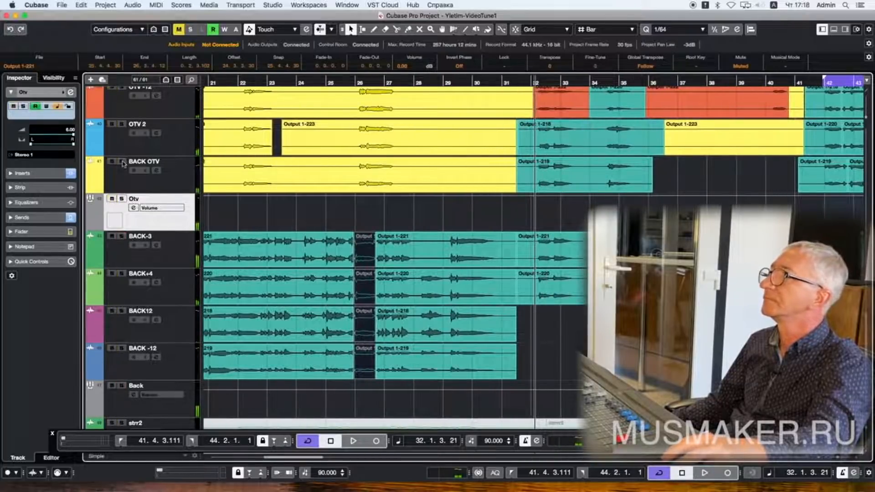
Step: Listen to the BACK OTV and OTV 2 tracks in solo around bar 32
left_click(123, 161)
key("space")
key("space")
left_click(124, 160)
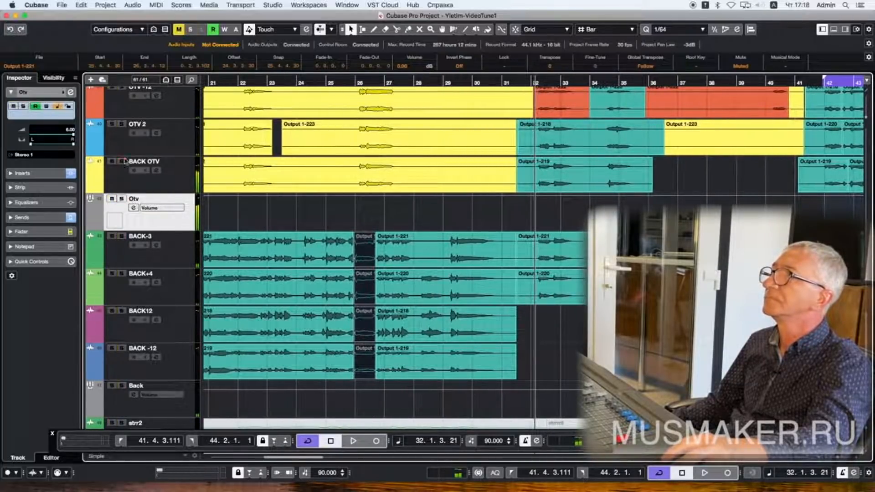
left_click(122, 124)
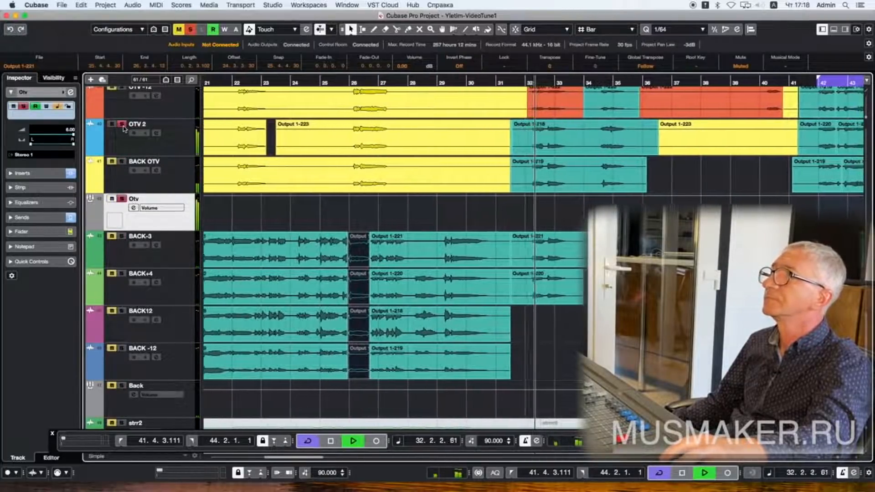
key("space")
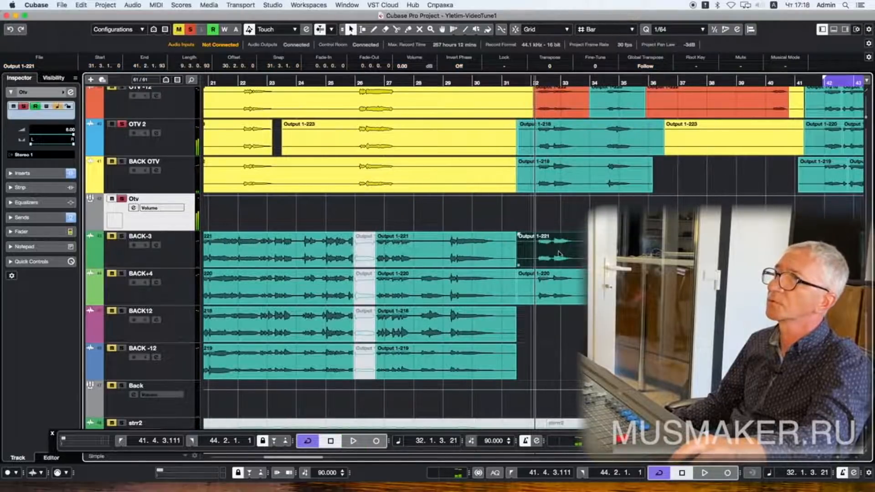
Step: Mute the BACK-3 event spanning 31.3.1.0 to 33.4.2.63 and check the BACK+4 track in solo
left_click(557, 258)
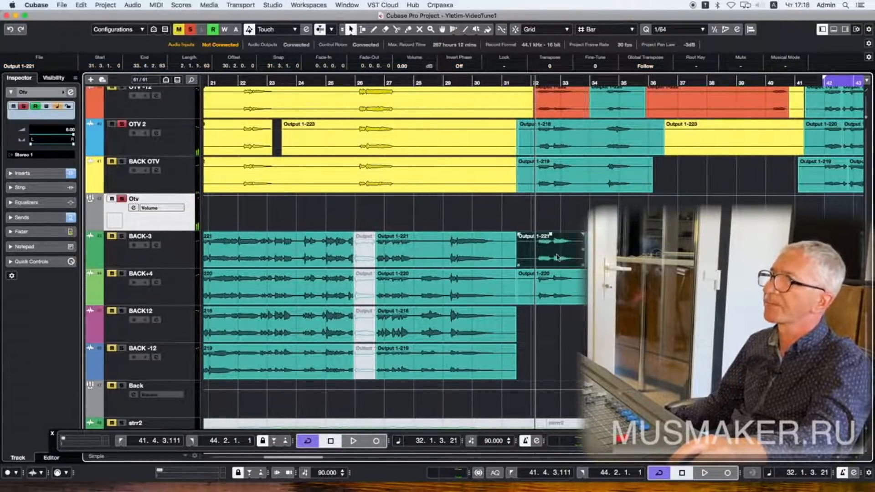
key("shift+m")
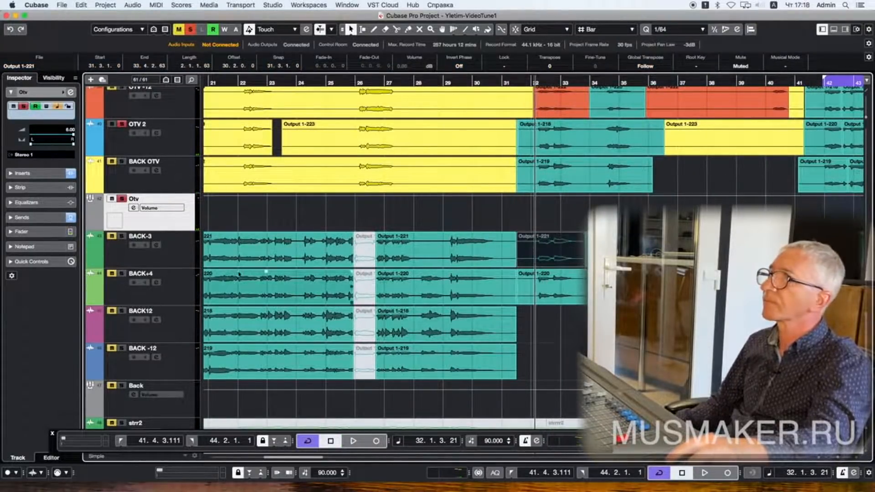
key("space")
left_click(122, 274)
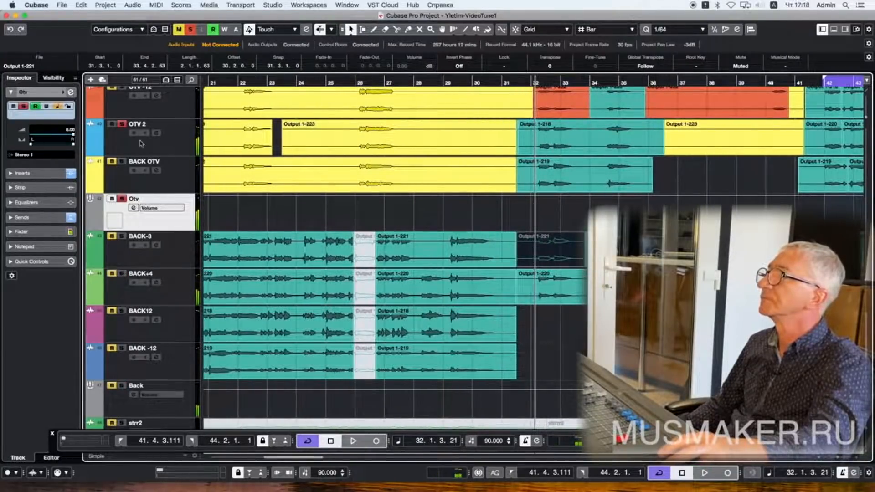
Step: Compare the OTV 2, OTV -12 and BACK OTV tracks in solo around bar 32
left_click(121, 123)
key("space")
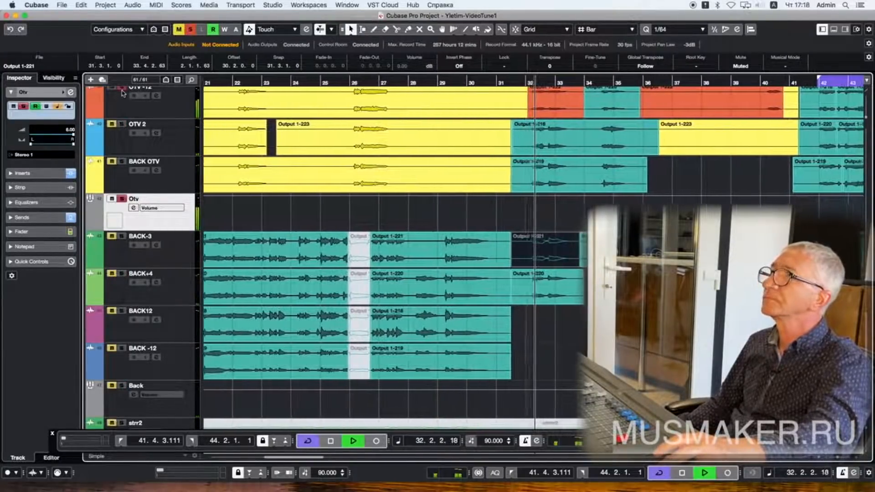
left_click(122, 160)
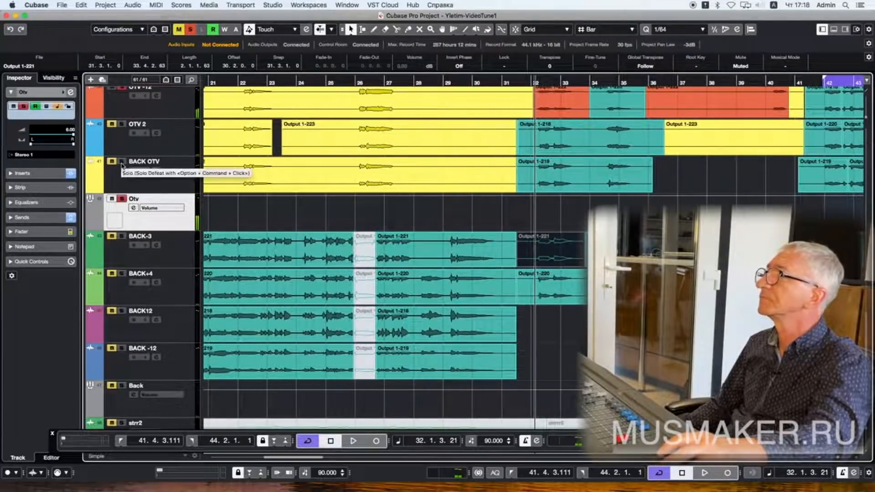
key("space")
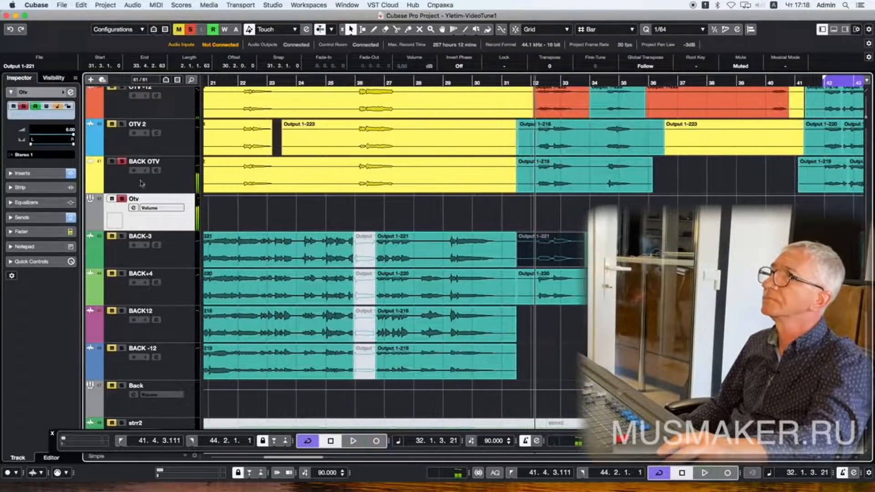
key("space")
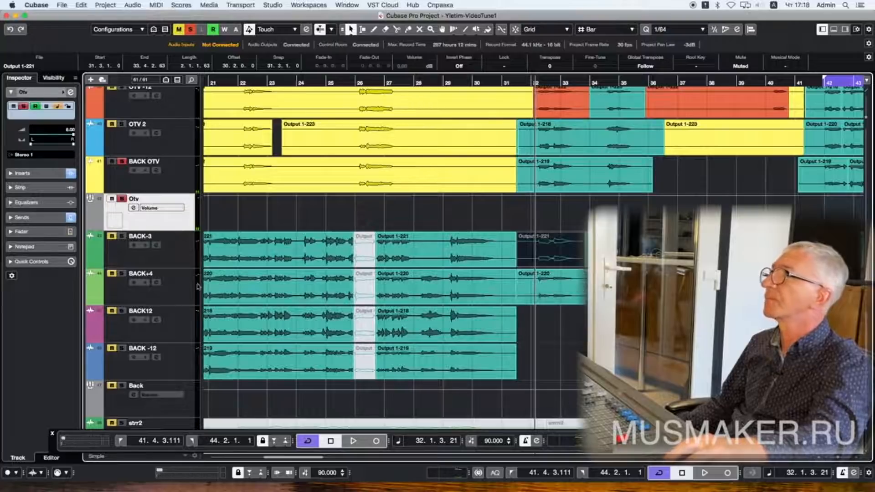
Step: Clear the solo and play the full mix from bar 32, continuing from about bar 40
left_click(122, 198)
key("space")
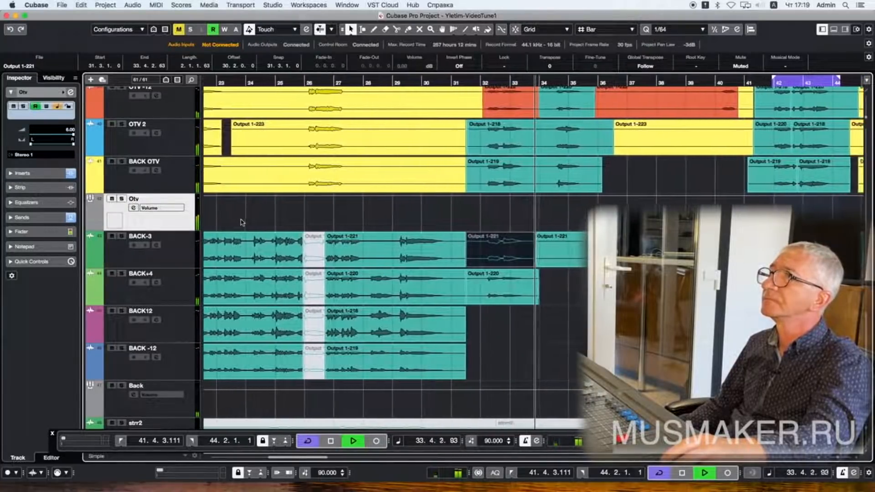
left_click(638, 83)
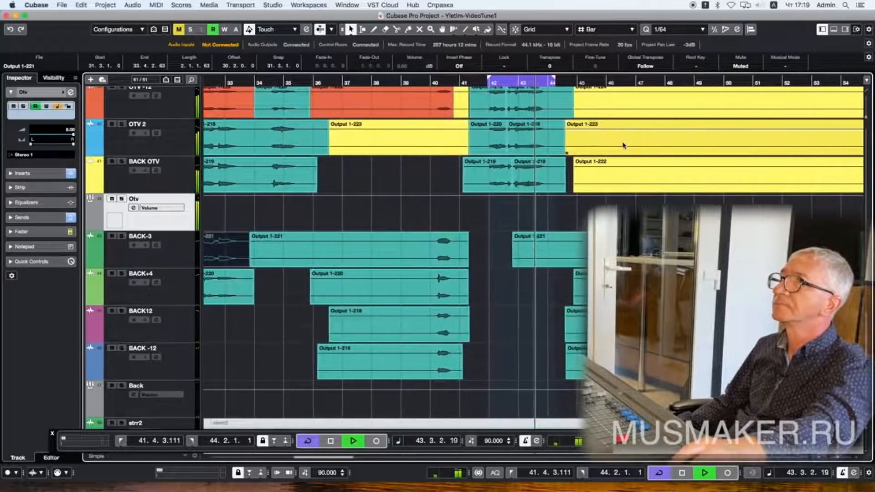
key("space")
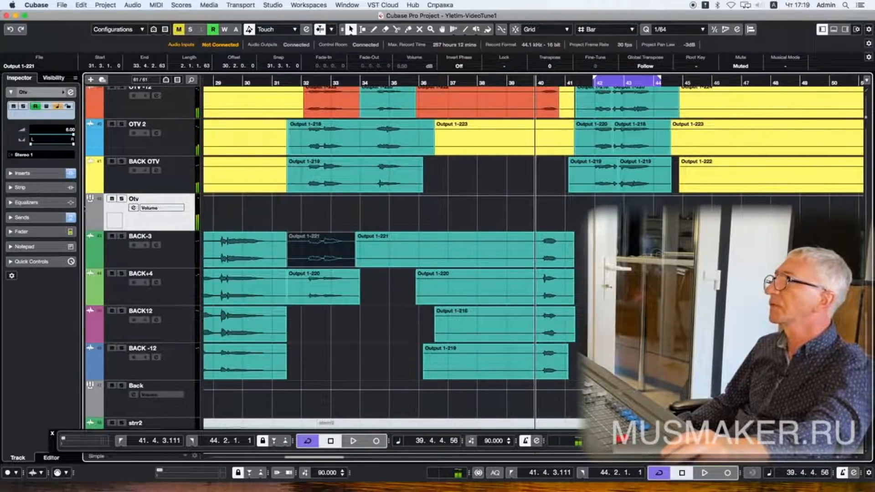
Step: Insert RDeEsser Stereo after the compressor on the Otv group, load the Female DeEss Narrow preset and audition it
left_click(29, 175)
left_click(46, 150)
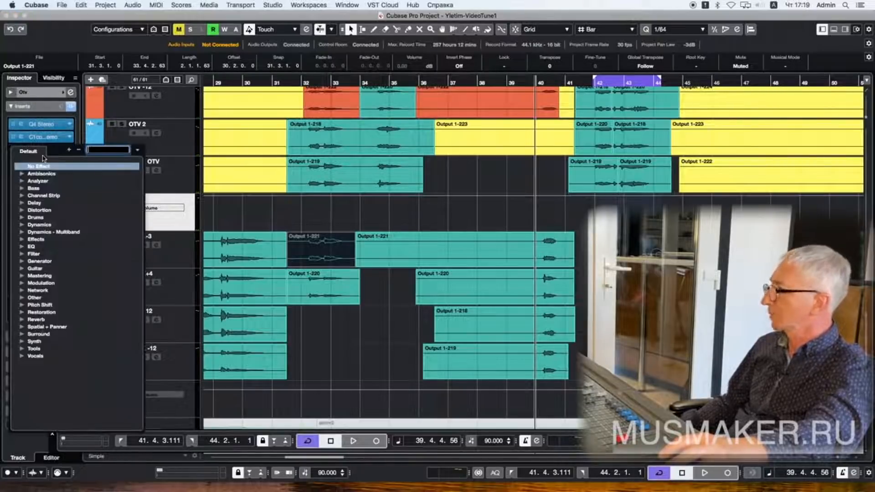
type("d")
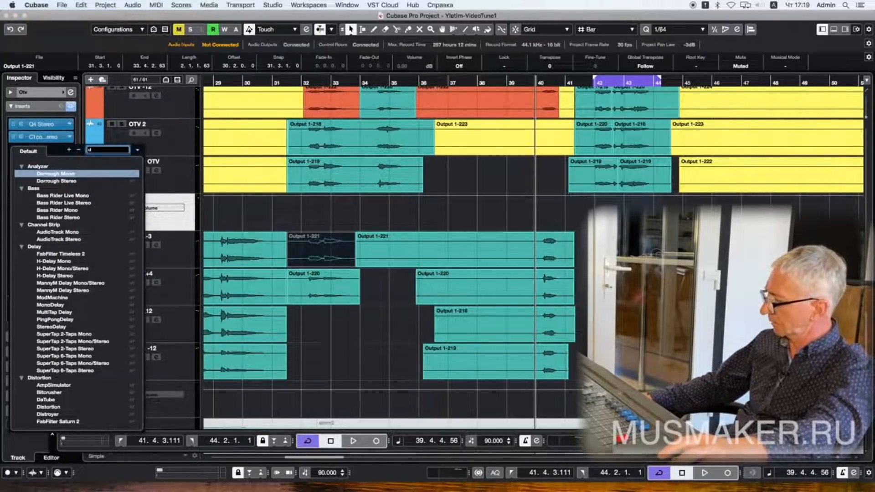
key("BackSpace")
type("rd")
double_click(57, 181)
left_click(425, 99)
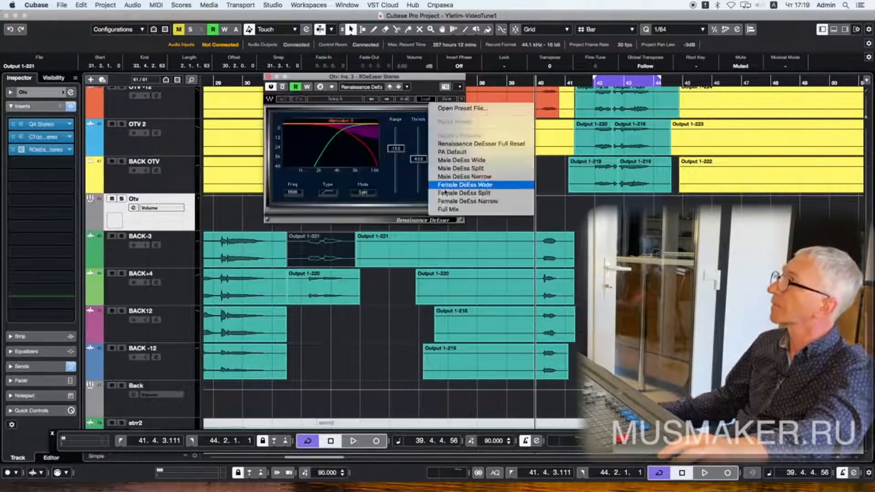
left_click(446, 193)
key("space")
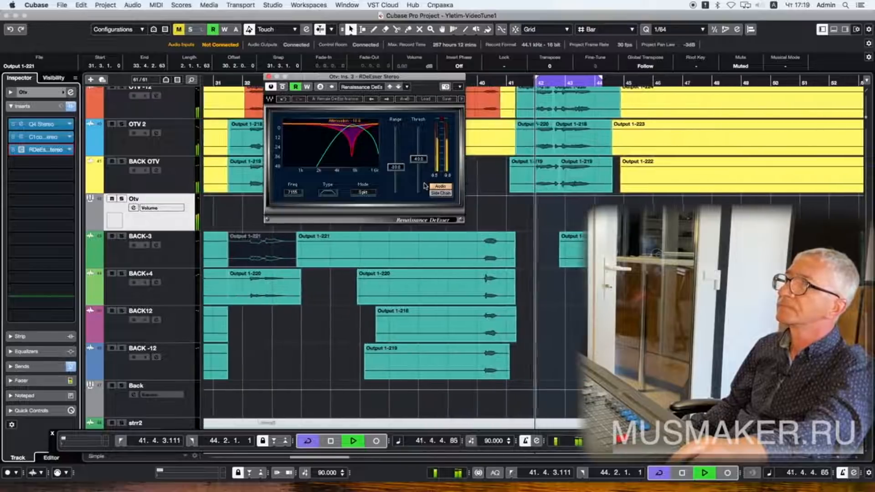
key("space")
Step: Move the RDeEsser window away from the vocal events and set the playback position to about bar 17
key("g")
key("g")
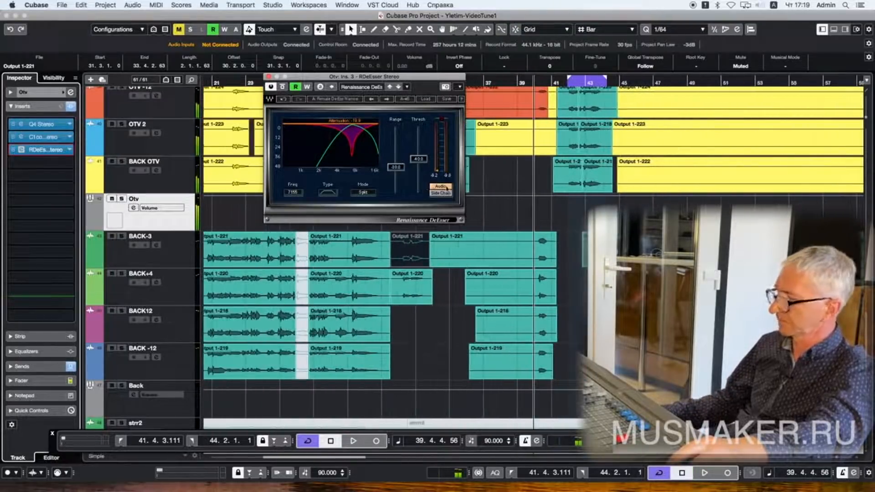
key("g")
key("g")
key("g")
scroll(439, 186, "up", 3)
left_click_drag(357, 77, 622, 207)
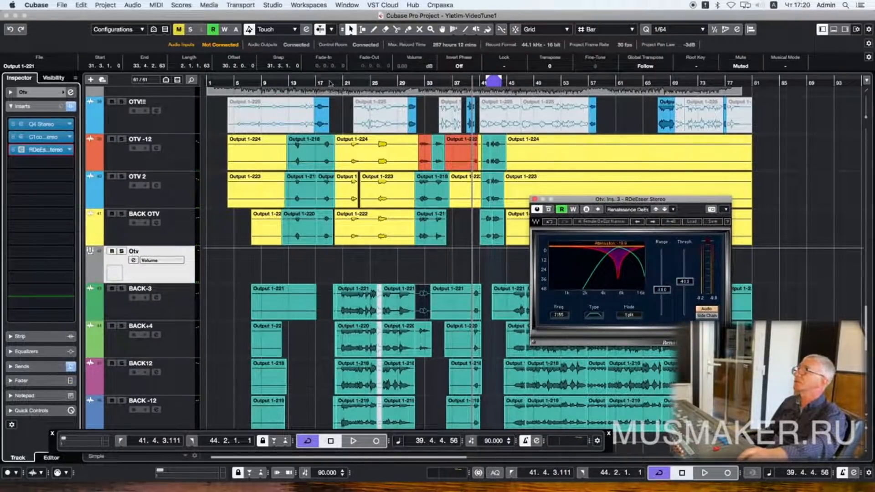
left_click(315, 82)
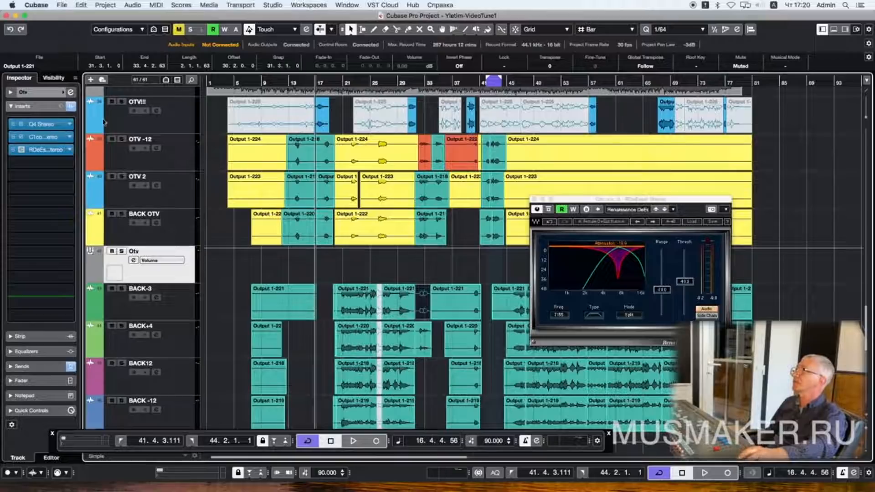
Step: Add and activate two sends on the OTV!!! track: Plate at -16.4 dB and DLY at -30.4 dB
left_click(122, 123)
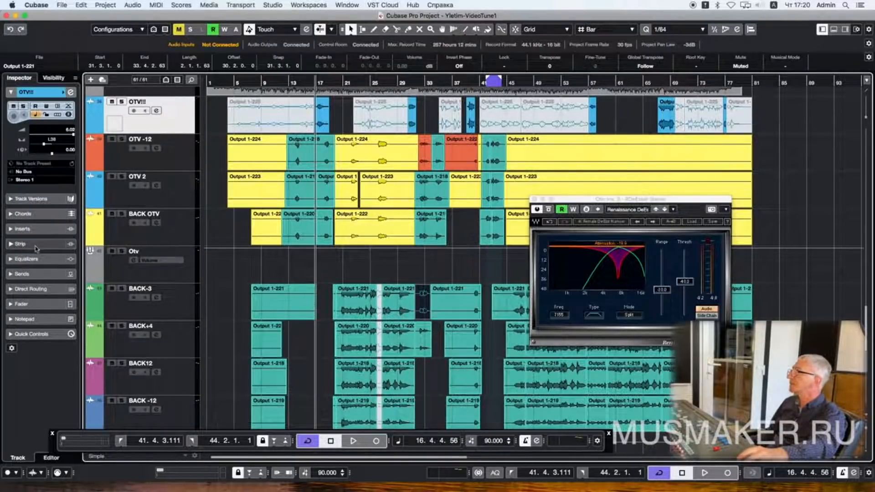
left_click(23, 274)
left_click(32, 207)
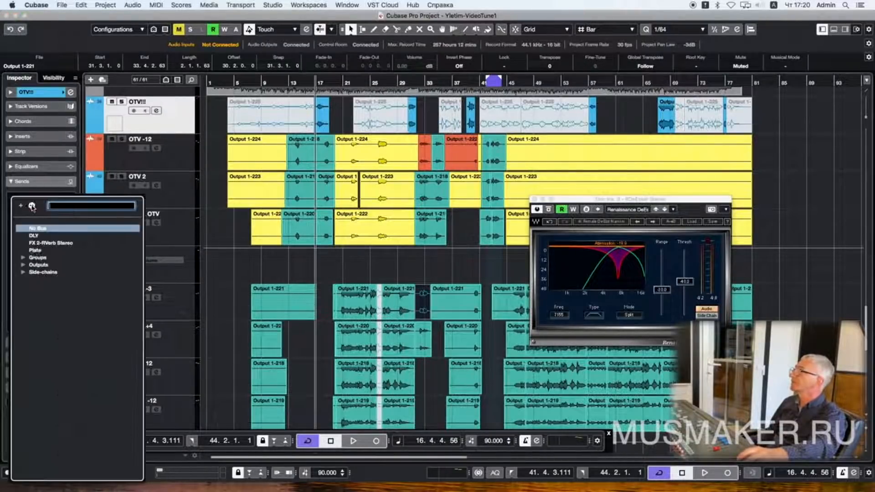
left_click(34, 250)
left_click(12, 198)
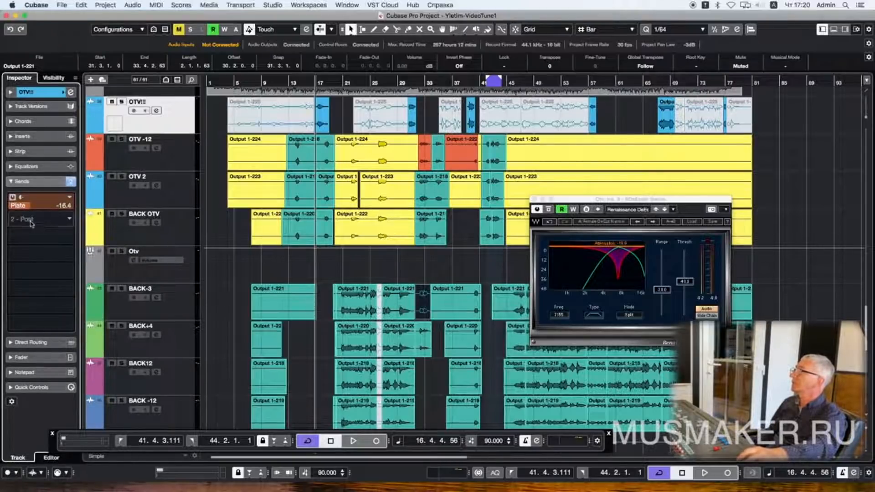
left_click(31, 226)
left_click(34, 253)
left_click(13, 215)
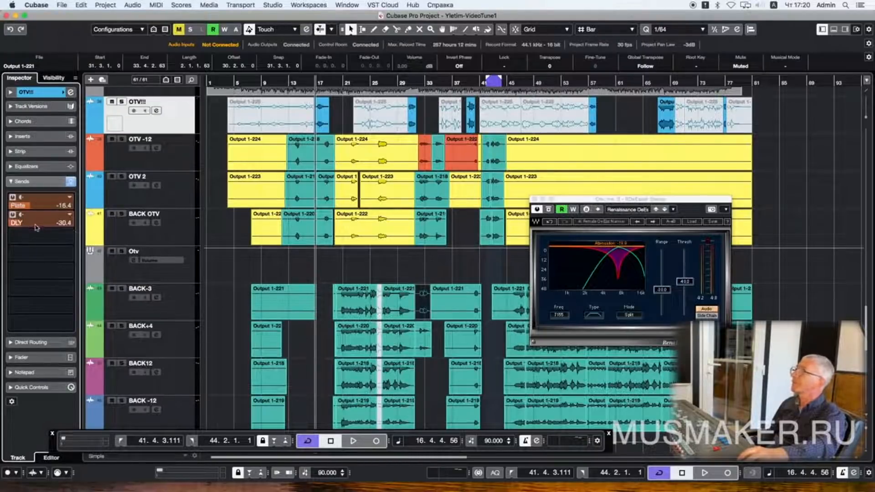
Step: Play the OTV!!! track in solo from bars 17 and 67, raising its DLY send to -7.25 dB and fine-tuning it
key("space")
left_click(121, 102)
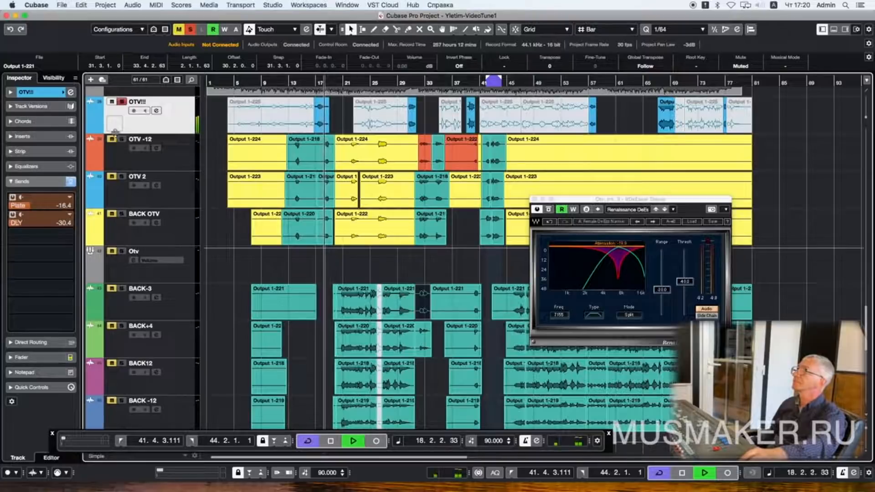
left_click_drag(21, 227, 29, 228)
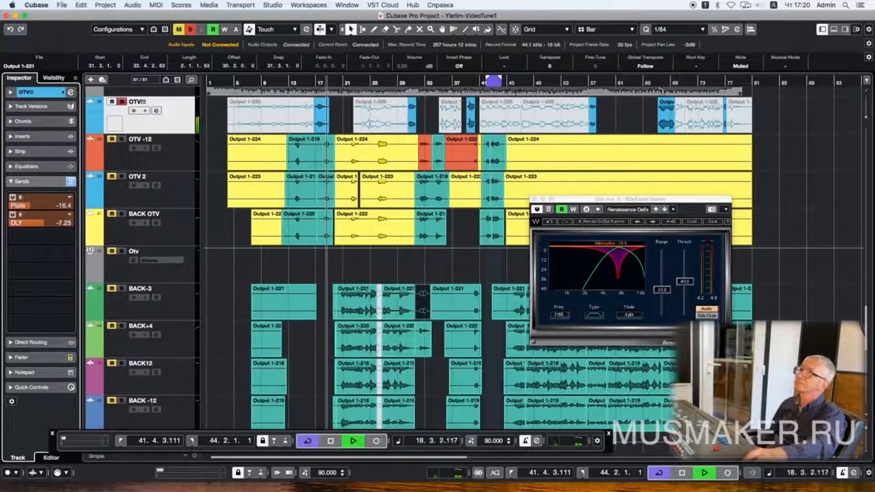
left_click(661, 90)
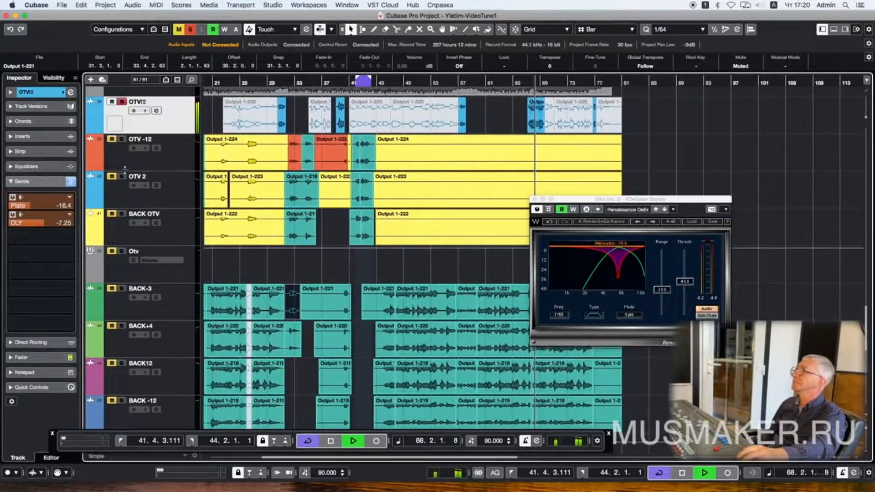
left_click_drag(34, 227, 30, 236)
key("space")
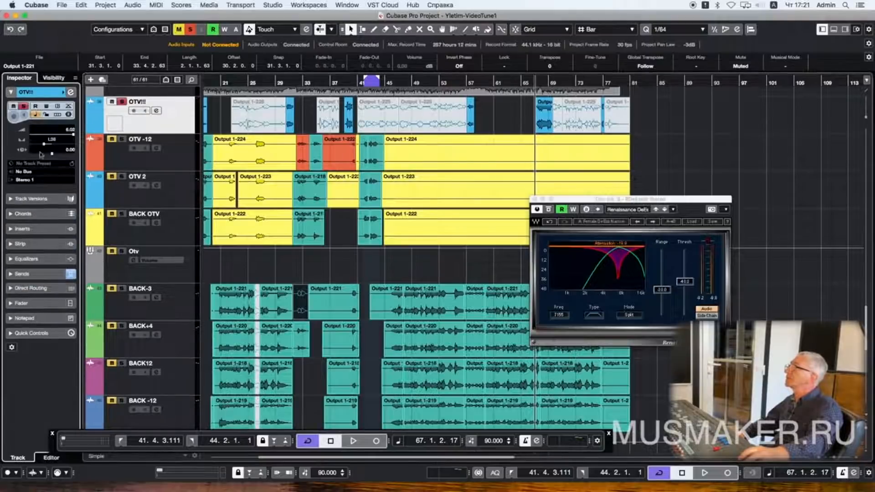
Step: Insert the Q4 Stereo equalizer in the first insert slot of the OTV!!! track
left_click(36, 229)
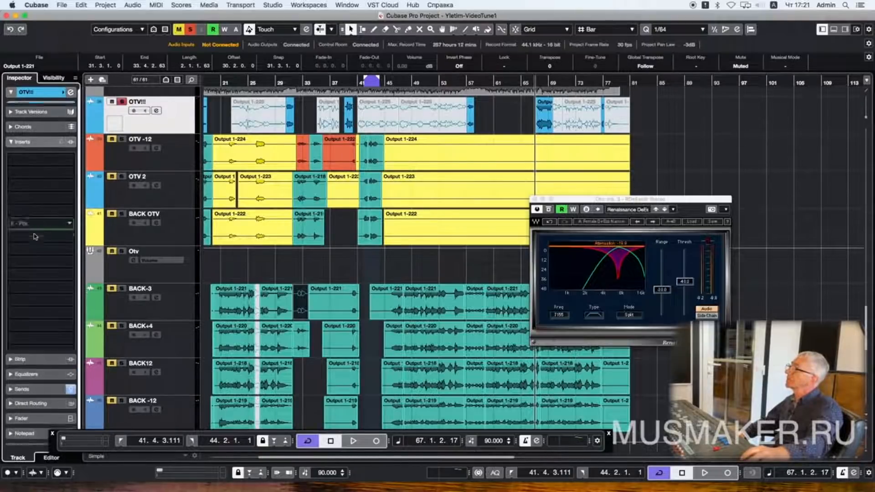
left_click(33, 155)
type("q")
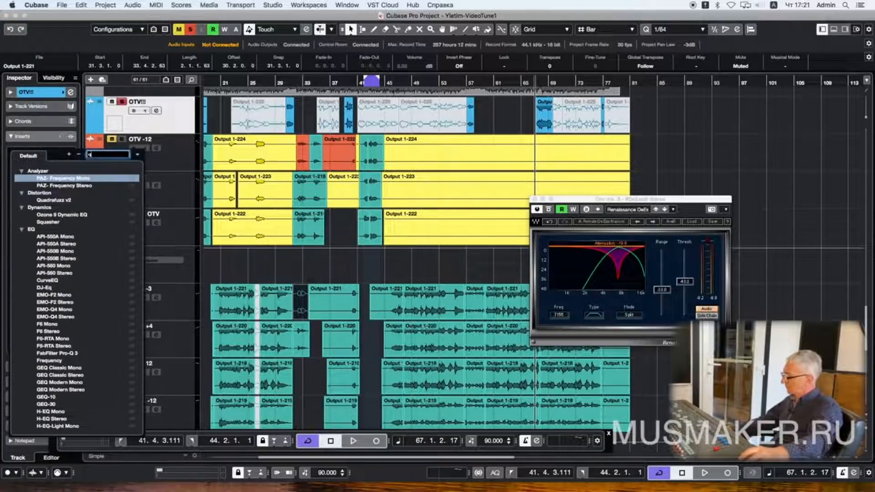
type("4")
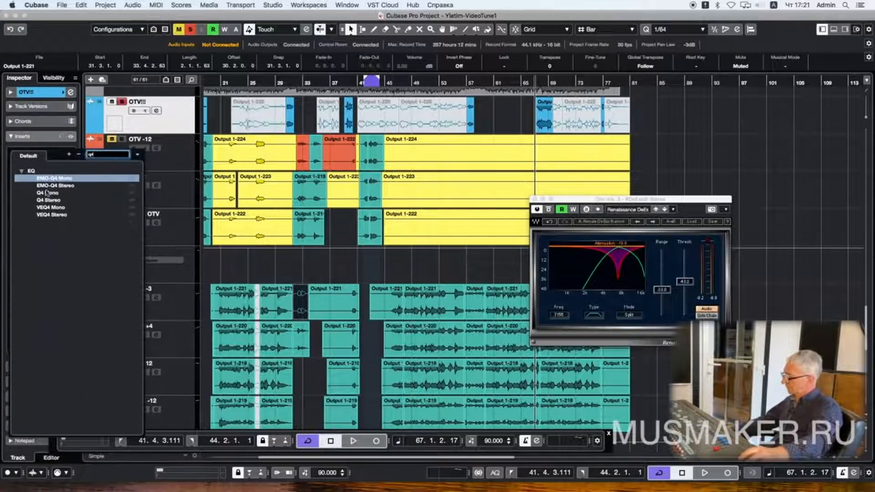
left_click(46, 201)
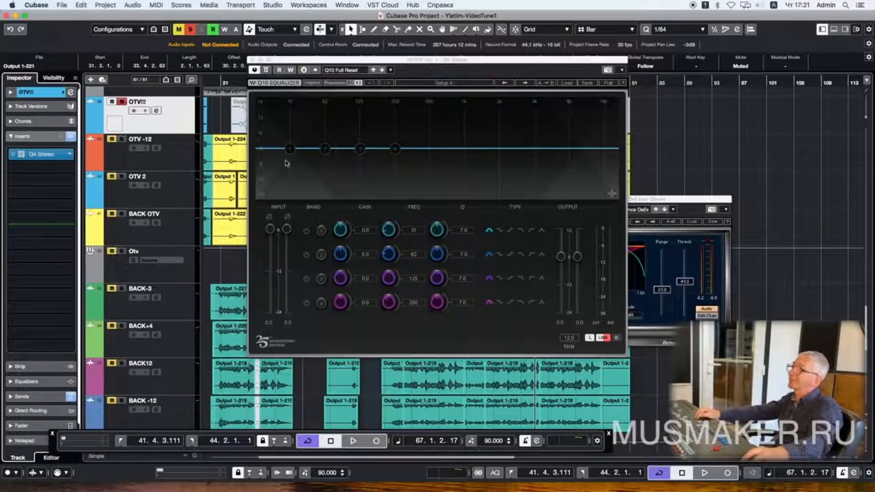
Step: Enable band 1 of the Q4 equalizer as a high-pass filter at 101 Hz
left_click(306, 231)
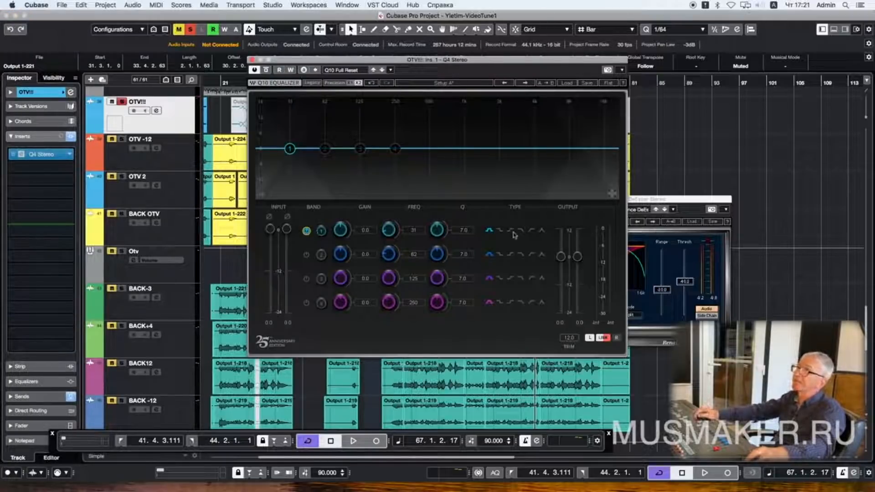
left_click(532, 232)
left_click_drag(412, 232, 412, 254)
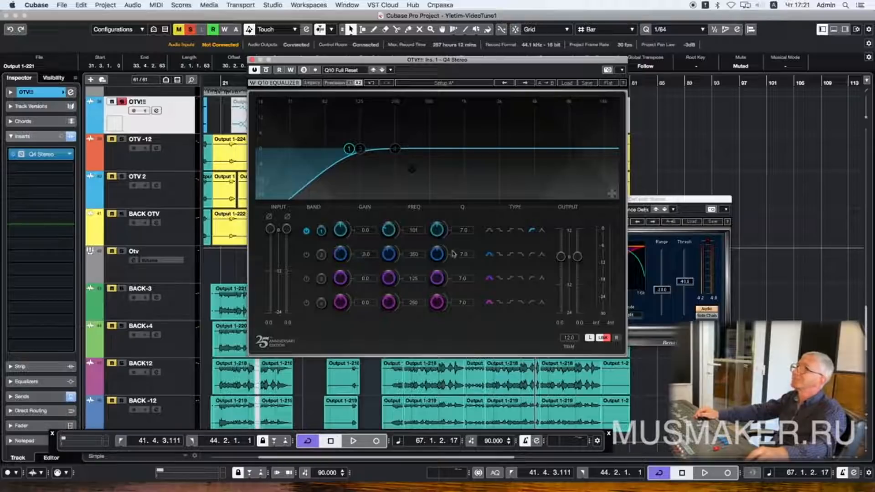
Step: Enable Q4 band 4 as a high shelf at -7.1 dB and 2932 Hz and band 2 at -7 dB, checking during playback
key("Return")
left_click(306, 302)
left_click(510, 302)
mouse_move(365, 303)
left_mouse_down()
mouse_move(364, 312)
mouse_move(415, 303)
mouse_move(365, 314)
left_mouse_up()
left_click(306, 256)
key("space")
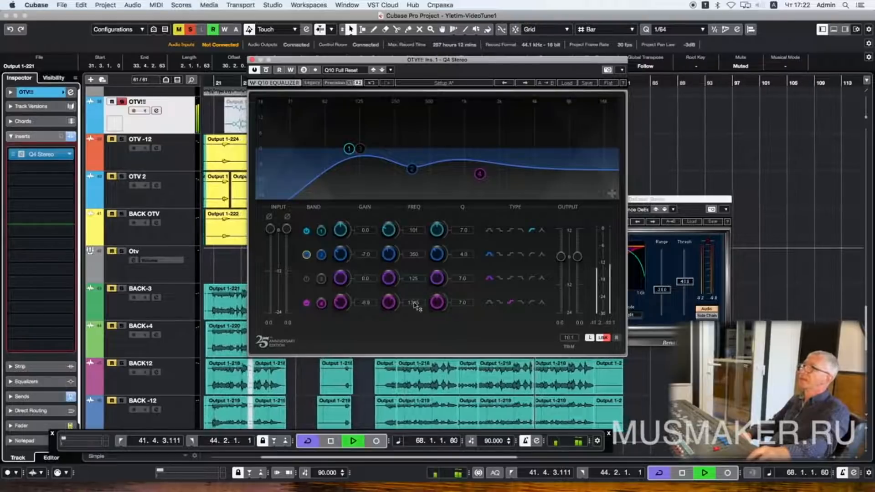
left_click_drag(415, 305, 367, 298)
key("space")
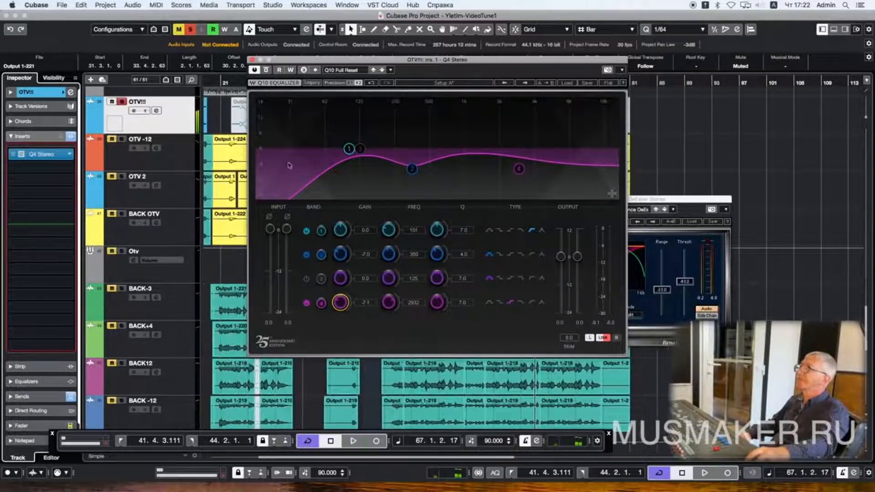
left_click(251, 59)
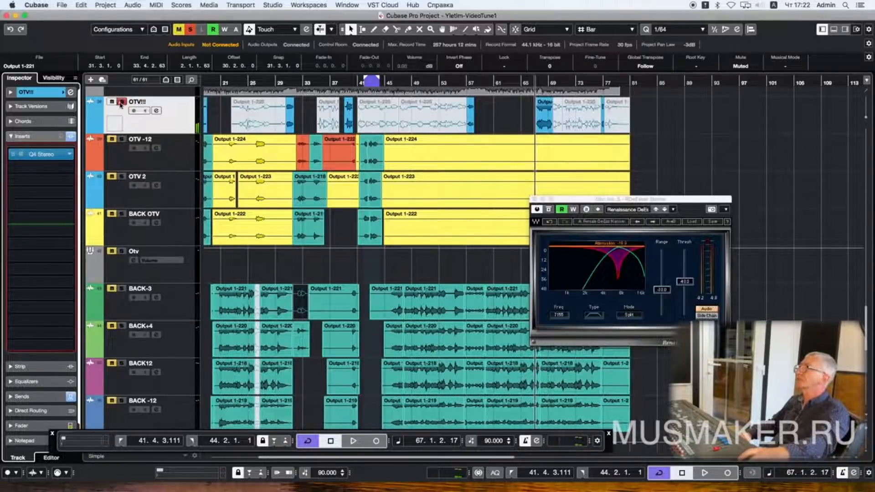
Step: Take the OTV!!! track out of solo and audition it in the full mix from bars 67, 38 and 17
left_click(122, 102)
key("space")
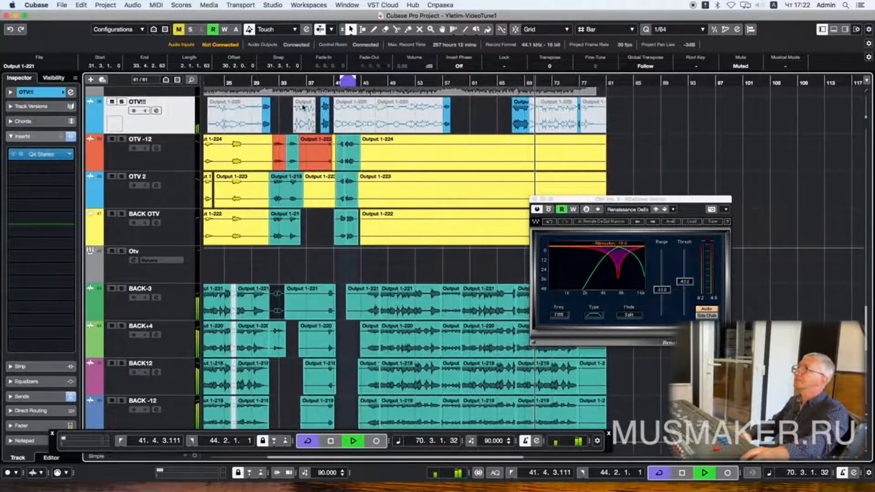
left_click(315, 83)
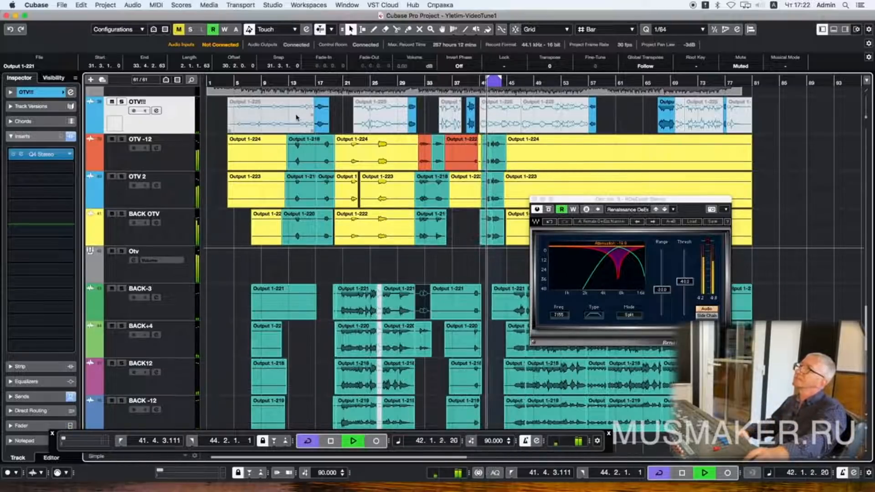
key("space")
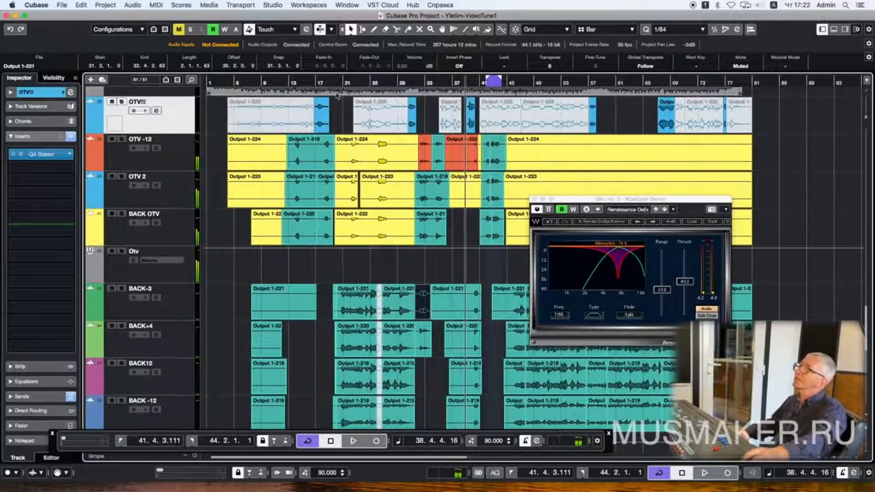
left_click(318, 82)
key("space")
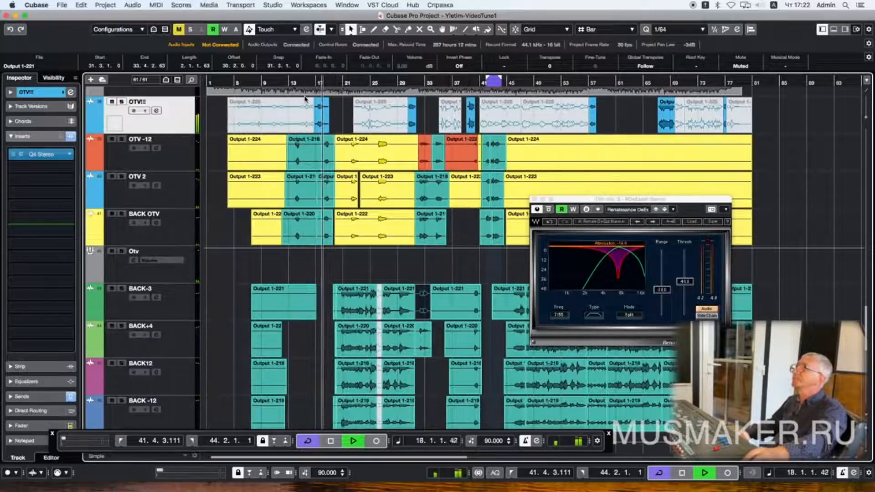
Step: Set the OTV!!! track's volume to 0.77 and its pan to L62 while playing from bar 15
left_click(304, 82)
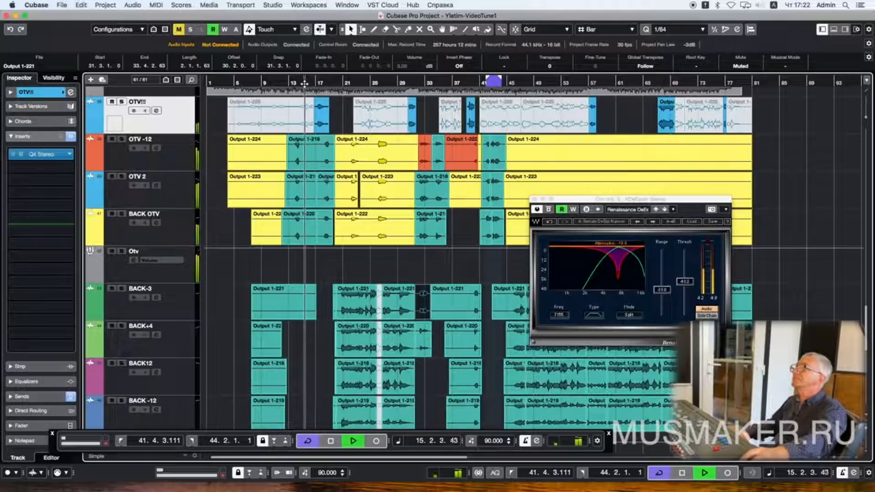
left_click(36, 93)
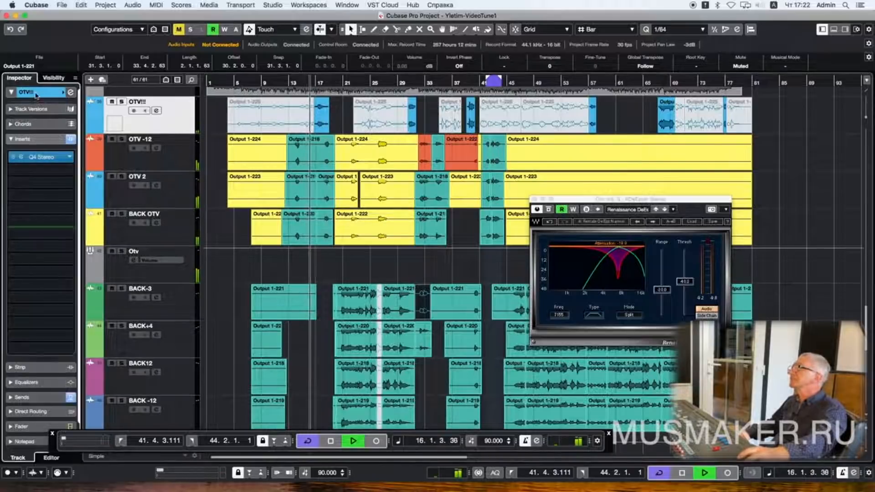
left_click_drag(69, 136, 65, 142)
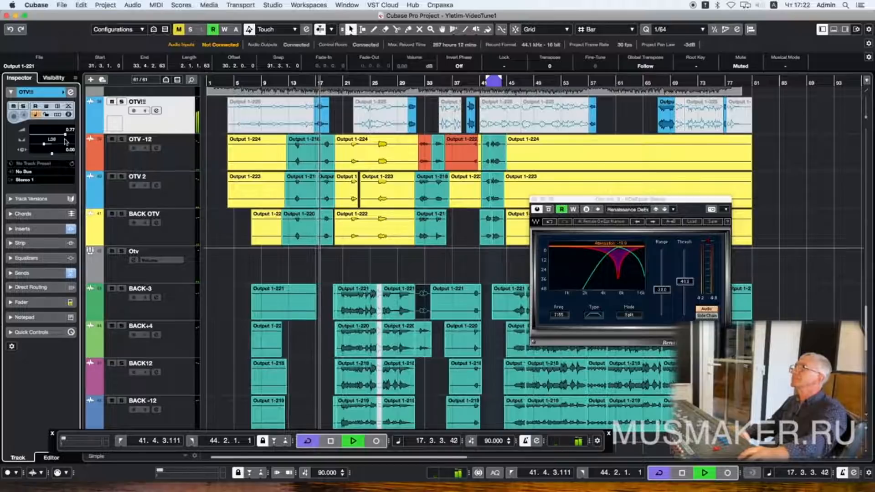
left_click_drag(47, 144, 41, 144)
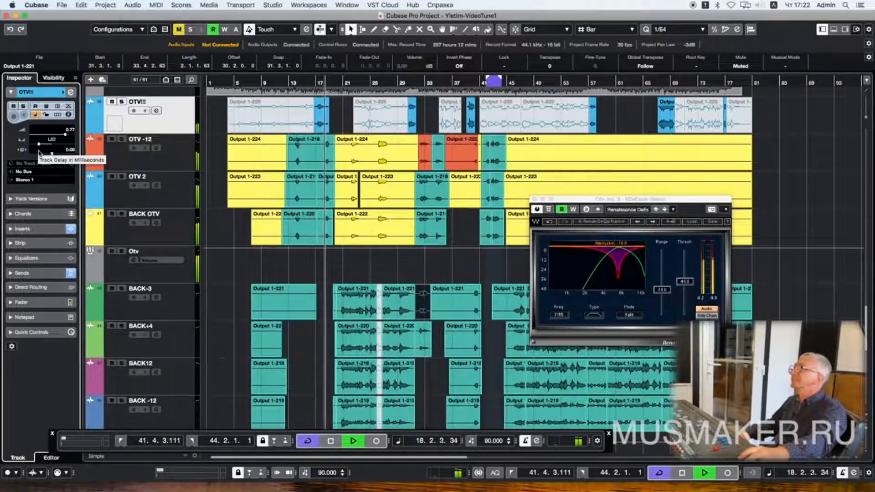
Step: Listen to the OTV!!! phrases in the mix from about bars 29, 38, 56 and 74, and close the Renaissance DeEsser window
left_click(403, 84)
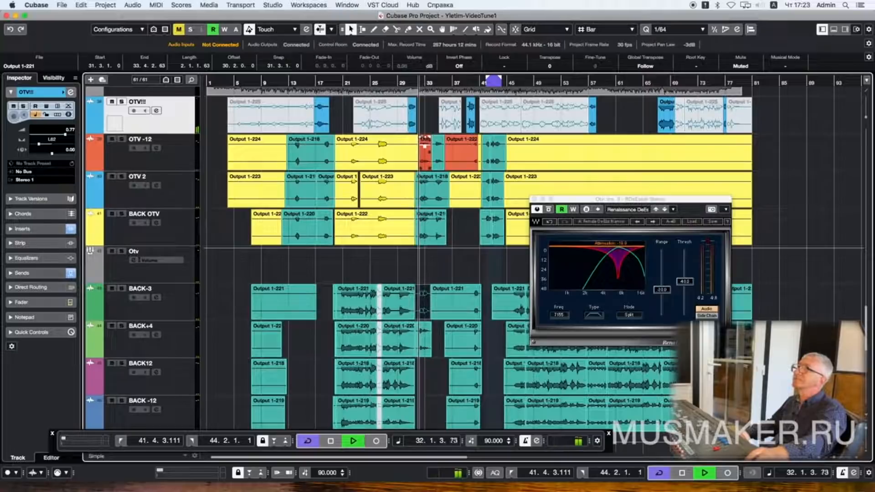
left_click(463, 83)
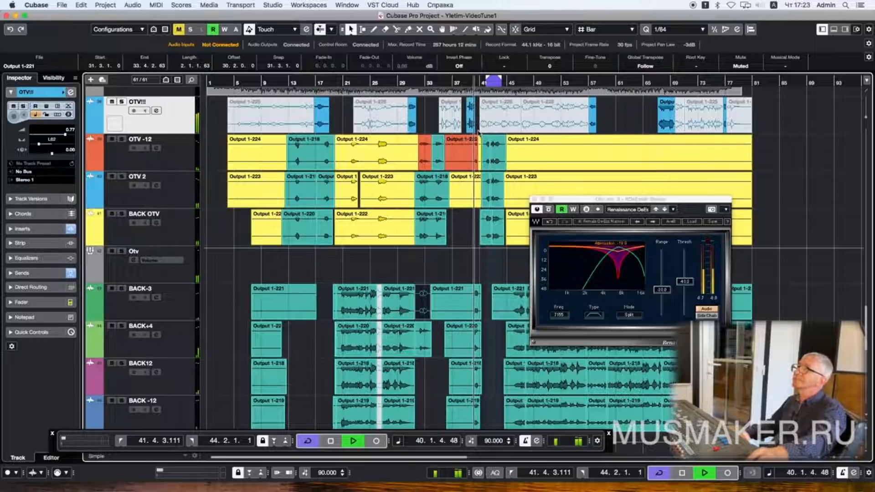
left_click(585, 82)
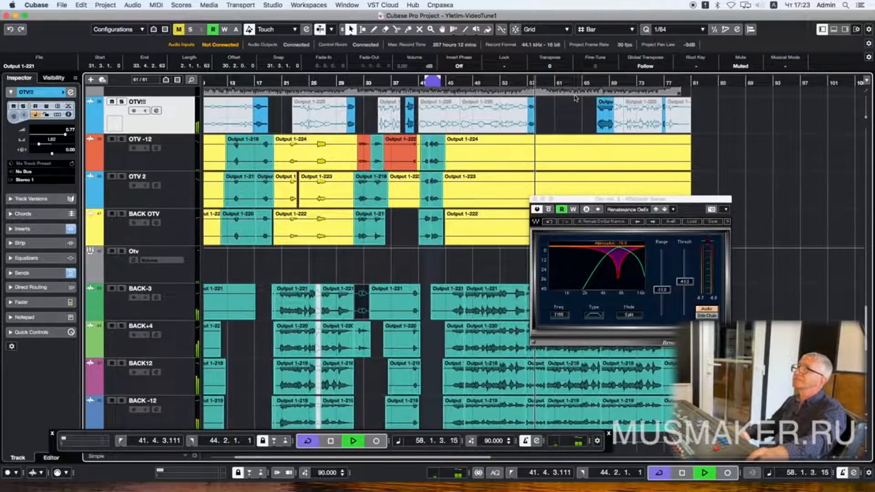
left_click(650, 83)
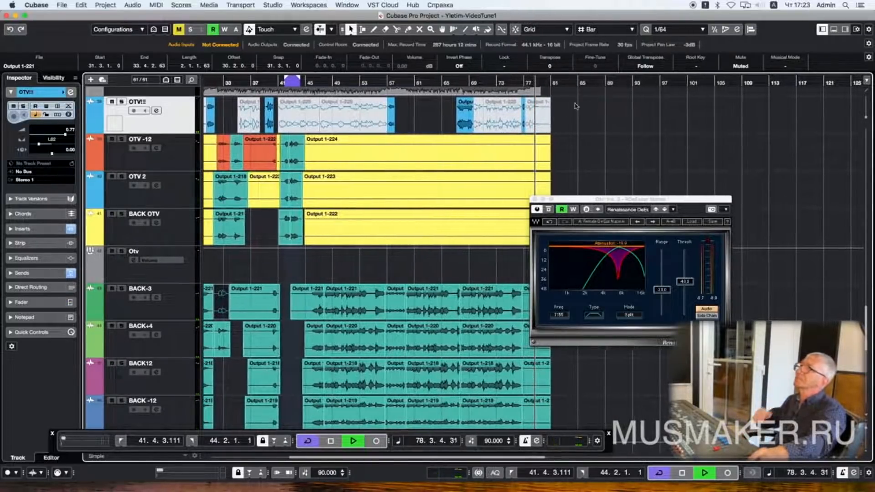
key("space")
left_click(534, 199)
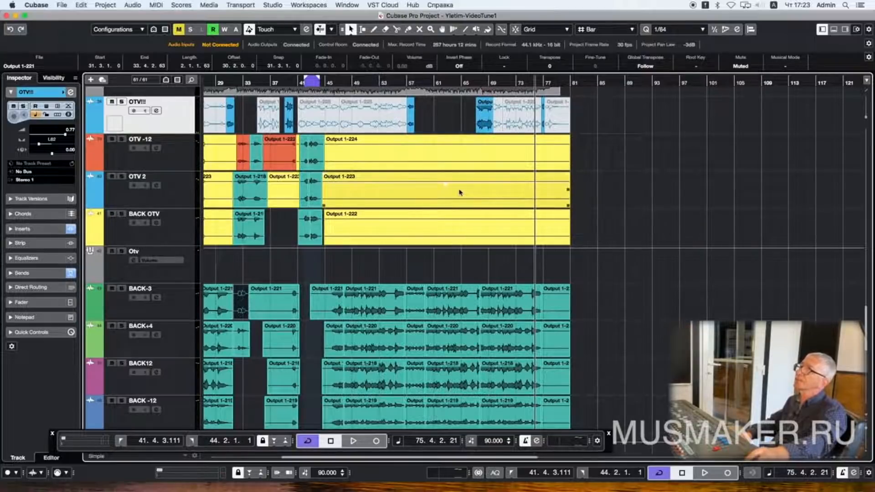
scroll(458, 192, "up", 4)
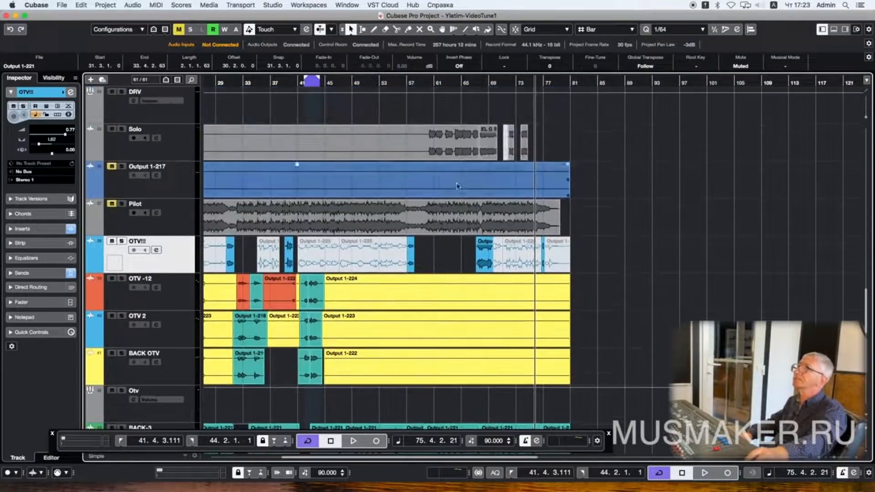
Step: Move the playhead to the start of the guitar solo near bar 60 and route the Solo track's first send to FX 2-RVerb Stereo
left_click(430, 87)
left_click(159, 150)
left_click(33, 244)
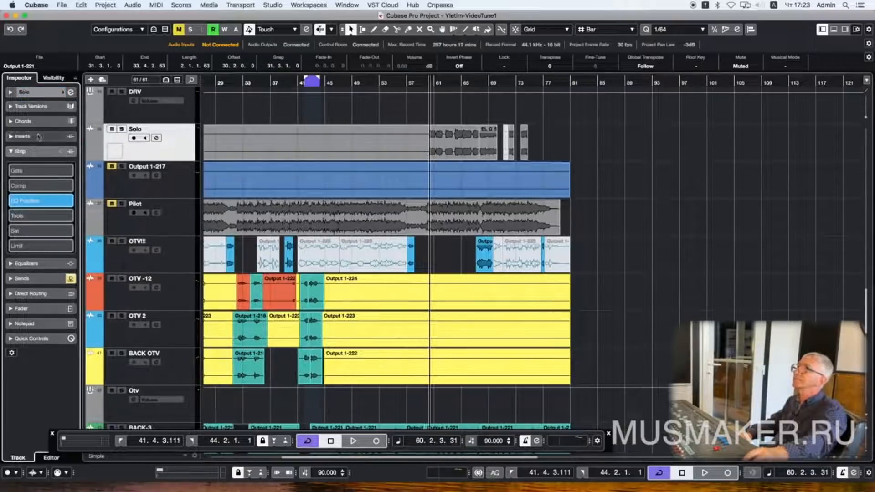
left_click(22, 278)
left_click(18, 205)
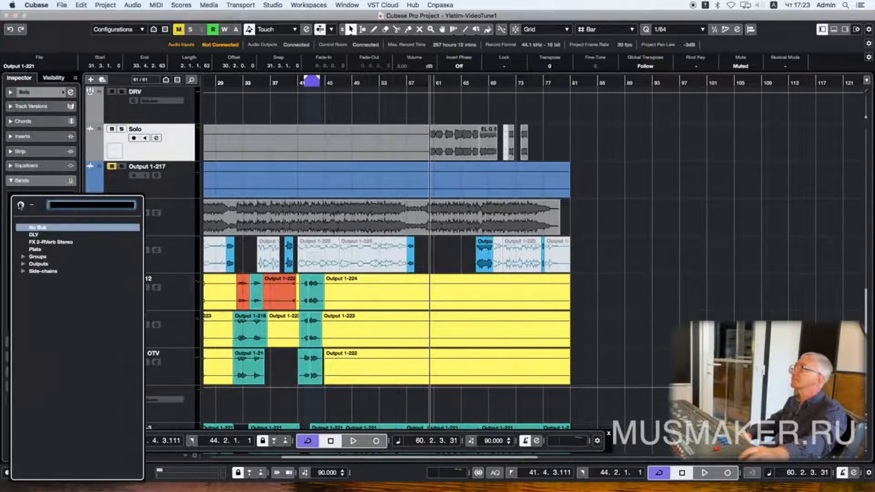
left_click(35, 243)
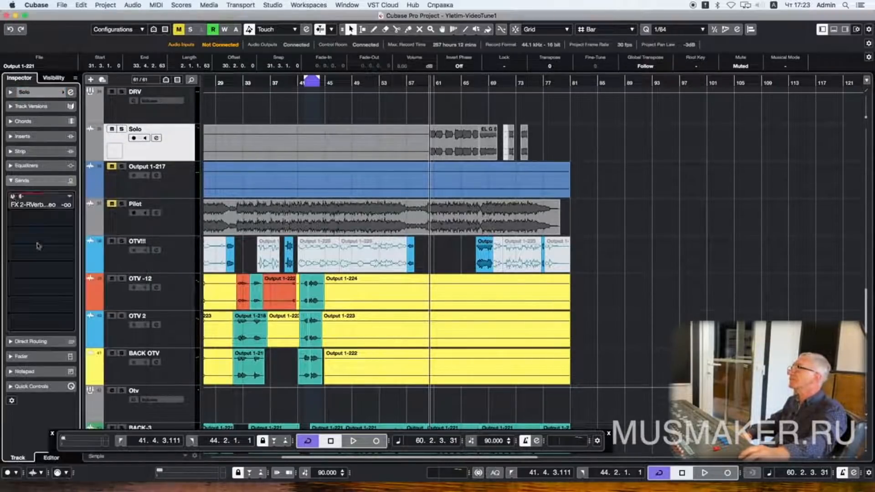
Step: Add an enabled DLY send to the Solo track, set the reverb send to -2.00 and DLY to -25.2, and start playback
left_click(22, 218)
left_click(35, 251)
left_click(12, 214)
left_click(22, 222)
key("space")
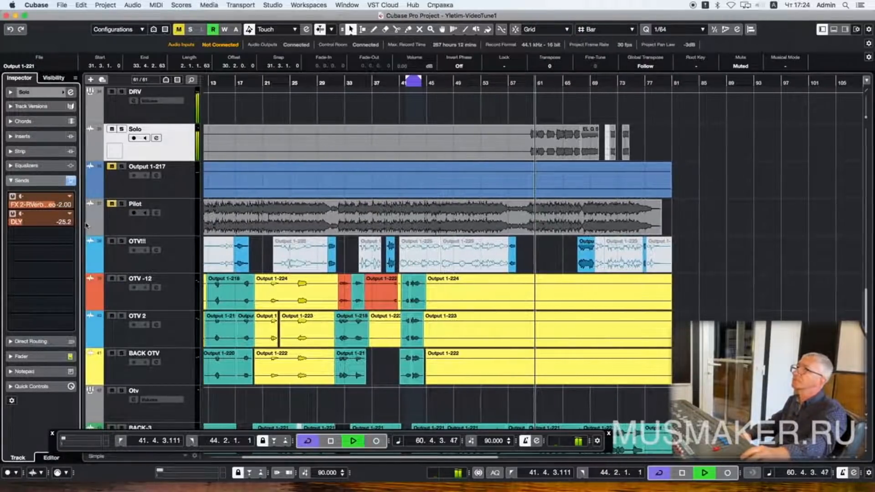
Step: Listen to the Solo track alone and set its reverb send to -5.77 and its DLY send to -7.48
left_click(122, 130)
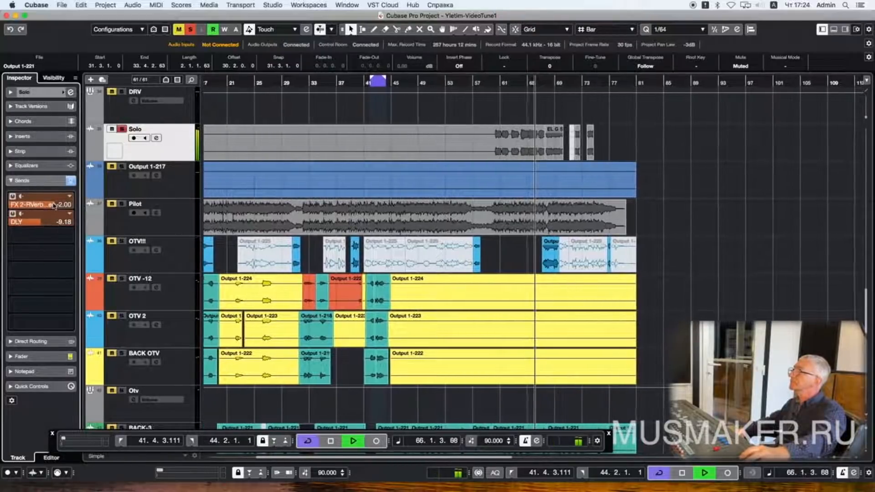
left_click_drag(36, 215, 18, 235)
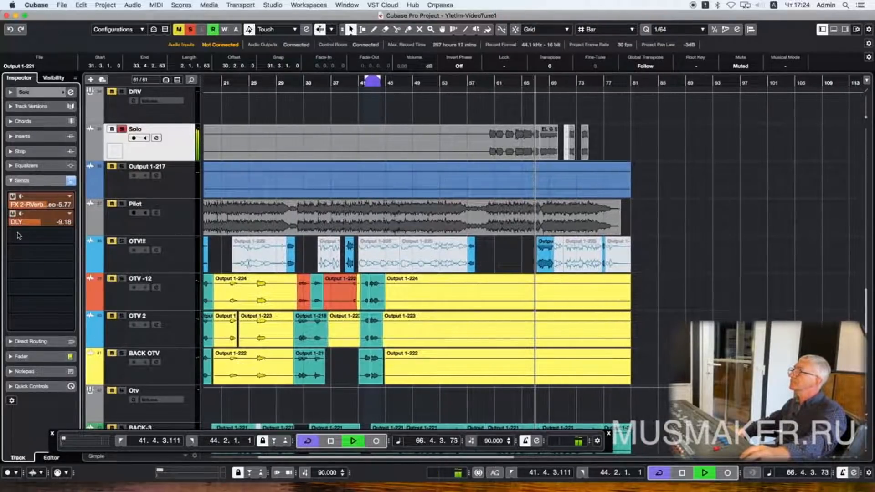
left_click_drag(39, 224, 43, 225)
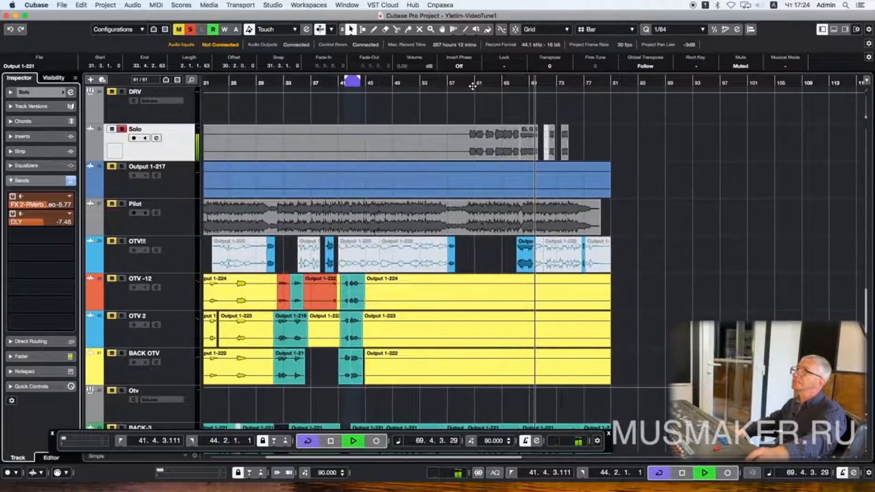
Step: Set the cycle range over the guitar solo from 60.2.3.31 to 74.3.2.112 and stop playback
left_click_drag(471, 76, 504, 81)
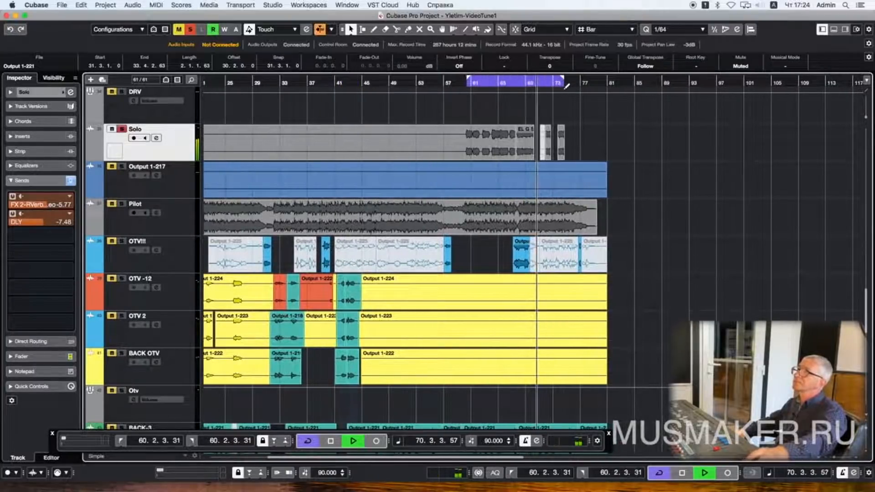
key("space")
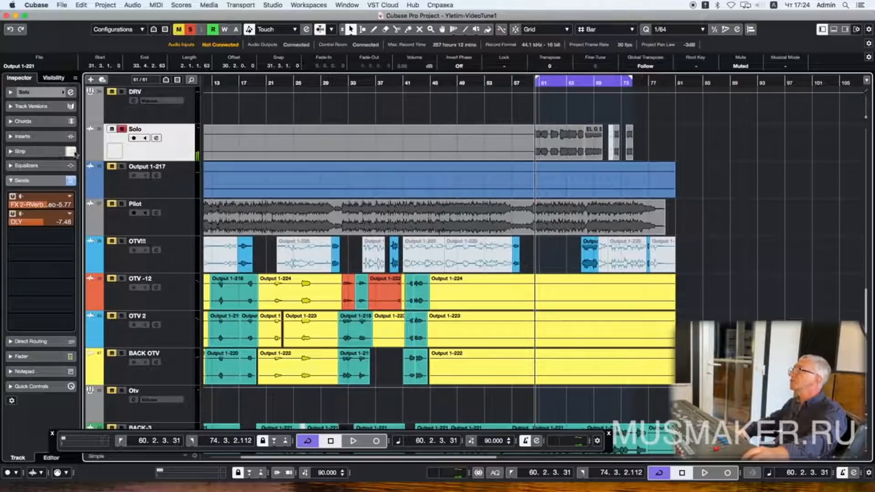
Step: Insert the Q4 Stereo equalizer on the Solo track and make band 1 a high-pass filter at about 179 Hz
left_click(22, 137)
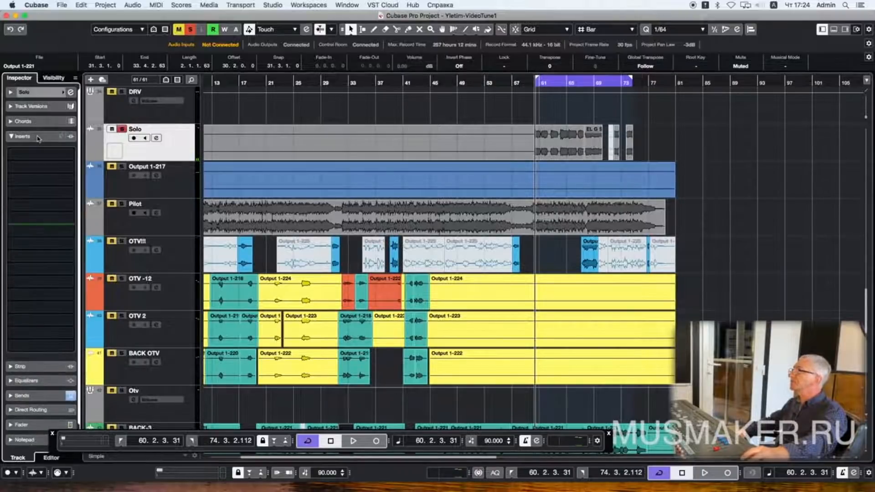
left_click(41, 154)
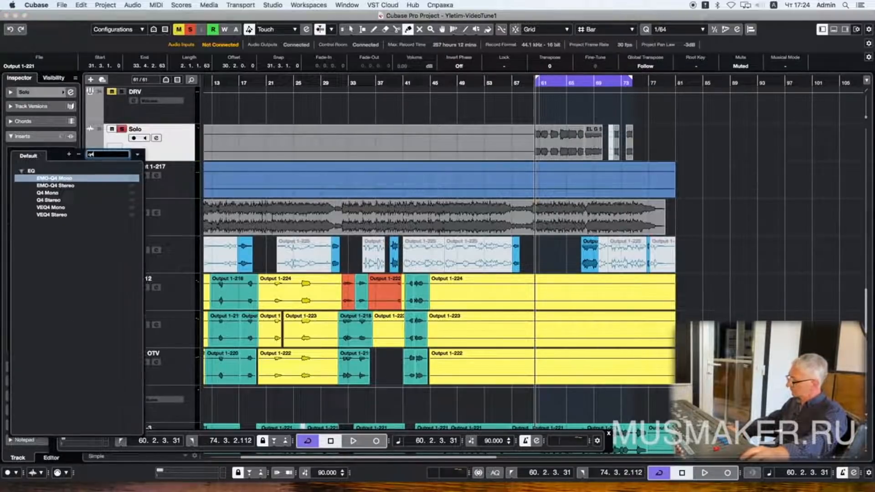
left_click(46, 198)
left_click_drag(196, 221, 285, 272)
left_click(438, 304)
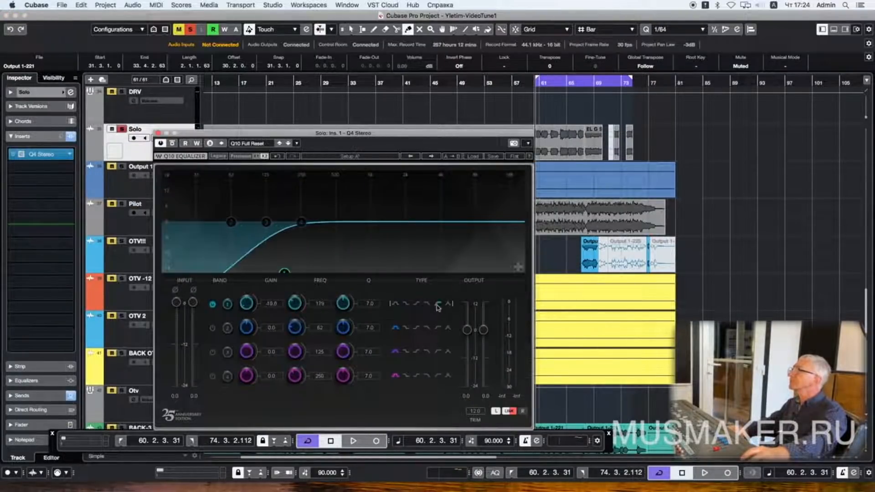
Step: Play the filtered solo in the cycle, unsolo the track to hear it in the mix, and move the equalizer window off the track list
key("space")
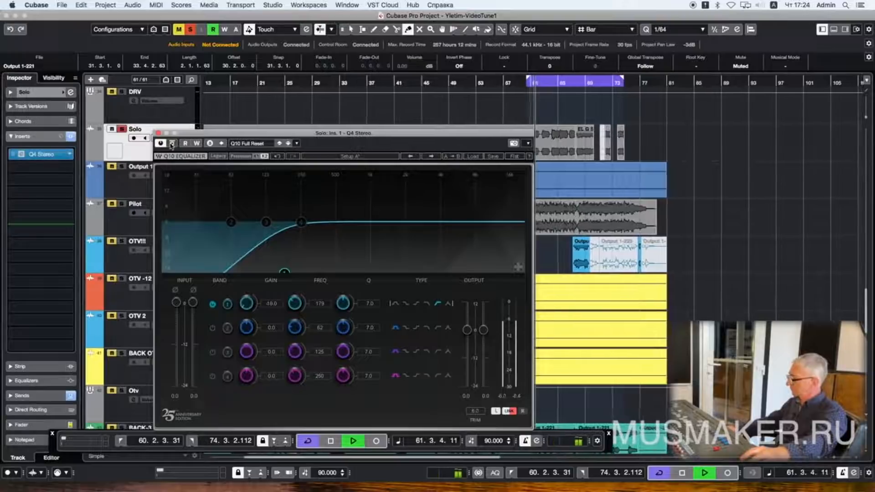
left_click(571, 82)
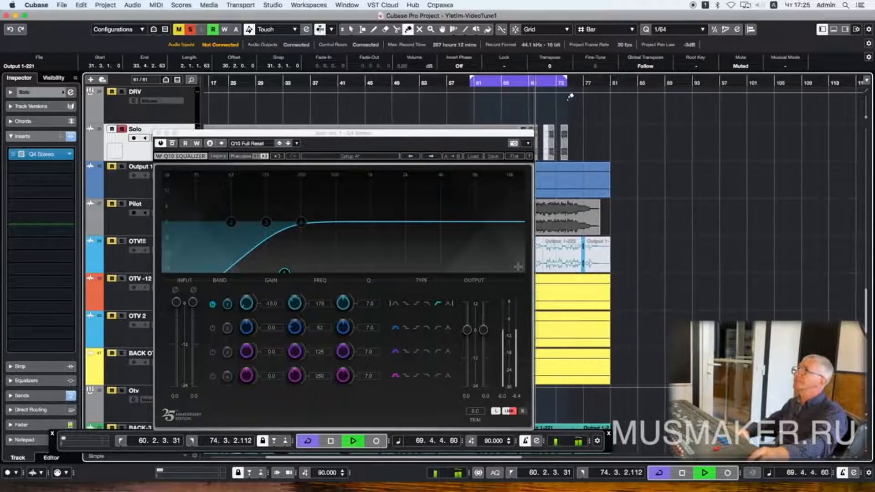
left_click(122, 129)
key("space")
key("space")
left_click_drag(239, 133, 91, 141)
left_click(469, 82)
left_click_drag(75, 139, 510, 180)
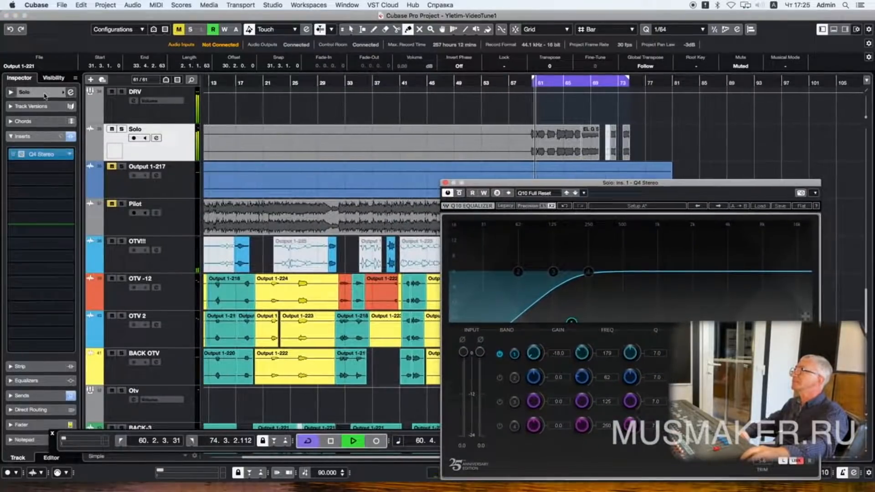
Step: Set the Solo track's reverb send to -19.7 and its DLY send to -11.4, and close the equalizer window
left_click(44, 95)
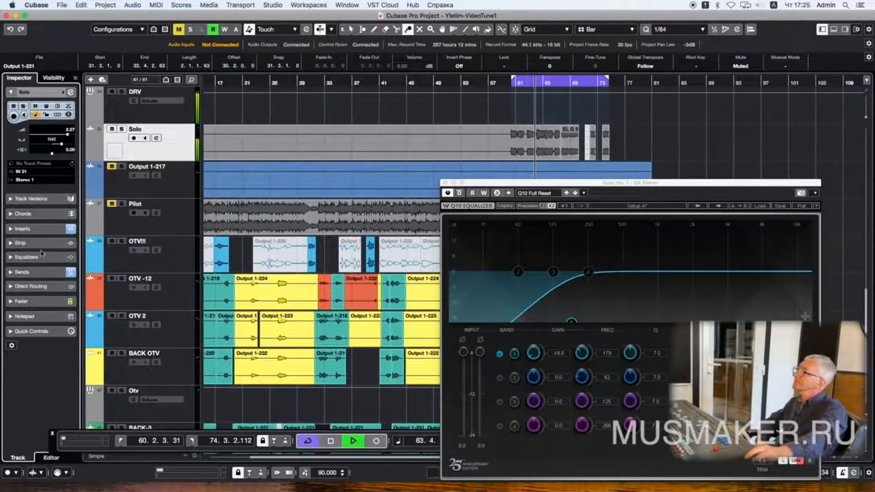
left_click(34, 272)
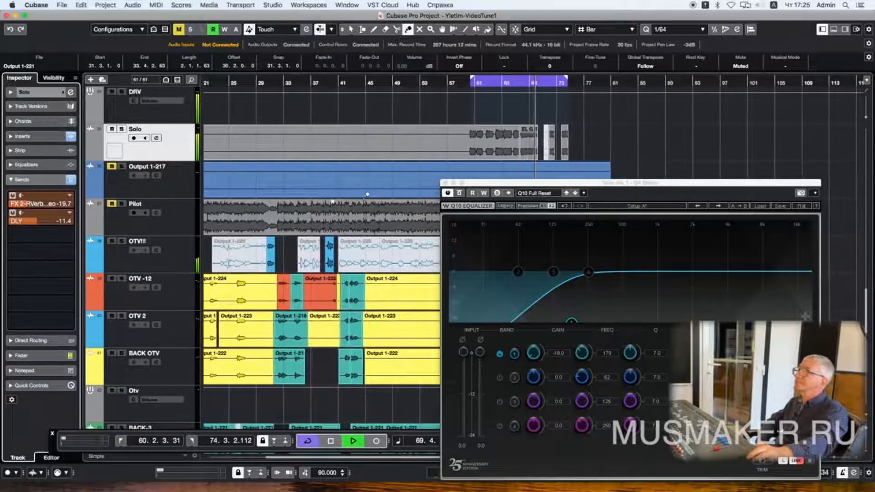
left_click(446, 181)
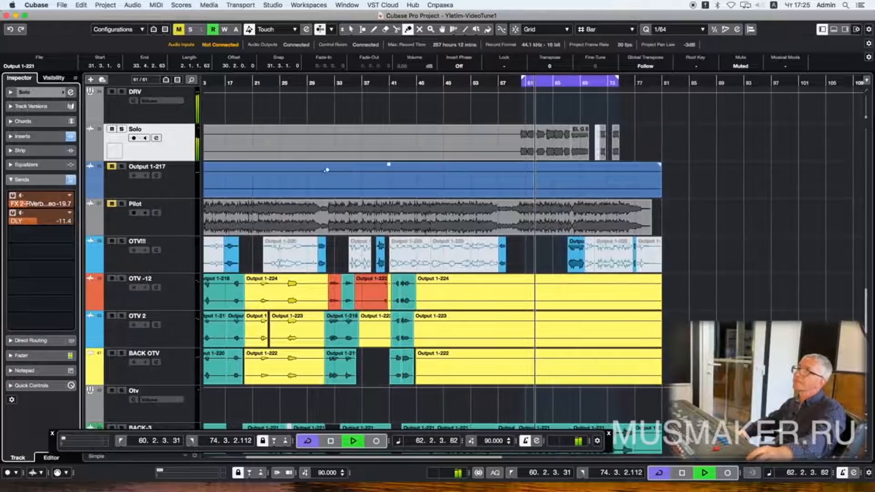
Step: Solo the track again, set its DLY send to -17.1 and its reverb send to -20.5, and stop playback
left_click(121, 129)
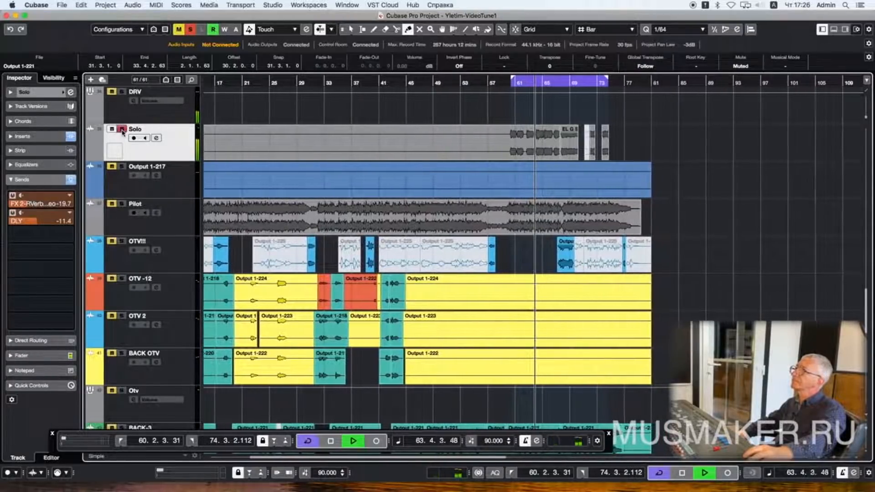
left_click(29, 221)
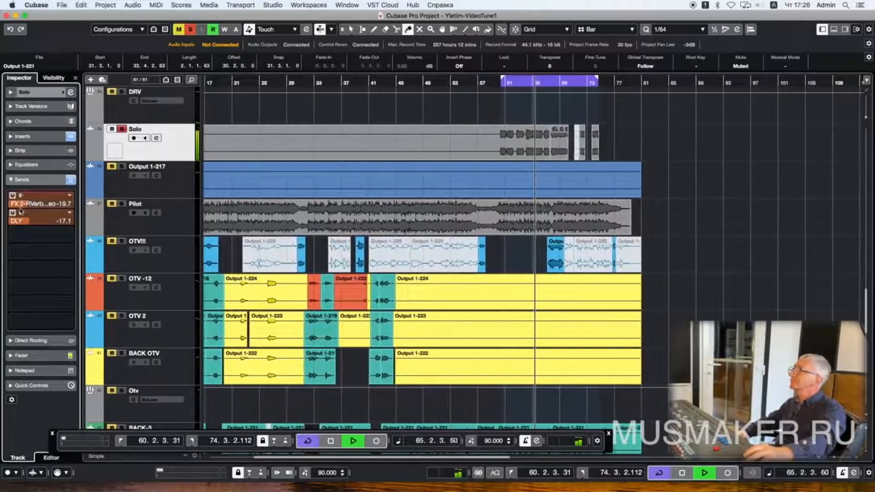
key("space")
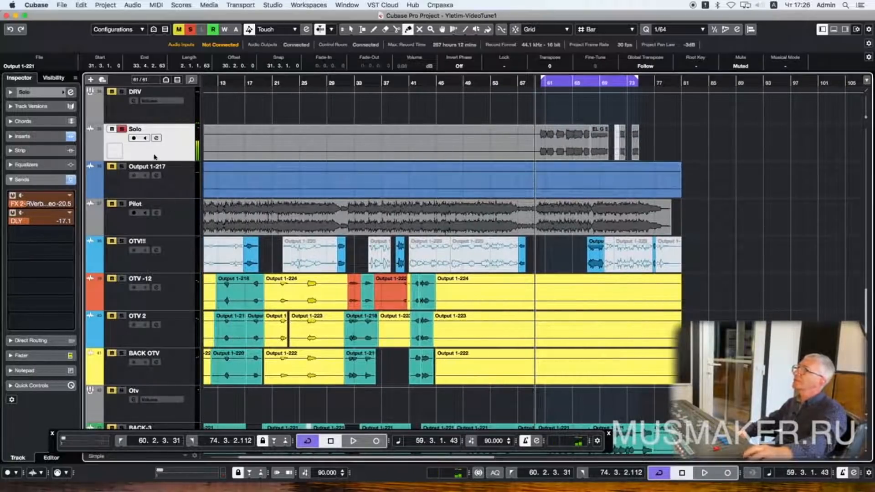
Step: Check the FX channels, resume playback, and reroute the Solo track's first send from FX 2-RVerb Stereo to Plate
scroll(154, 153, "down", 15)
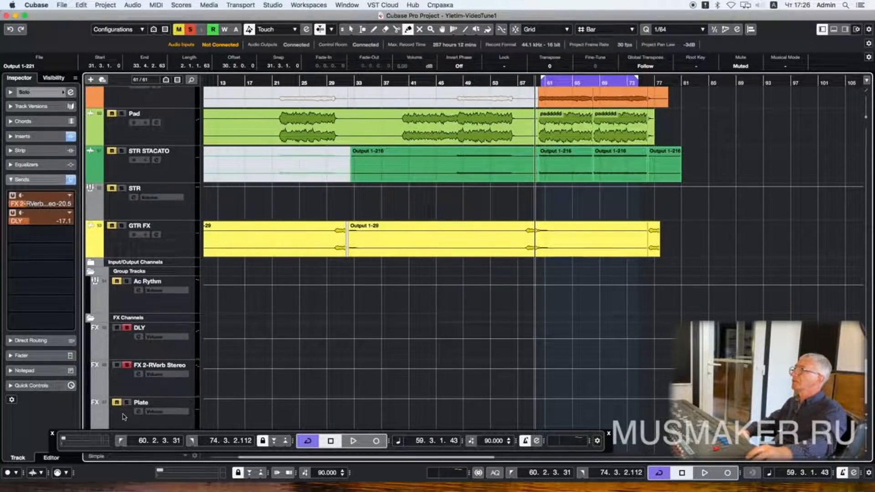
key("space")
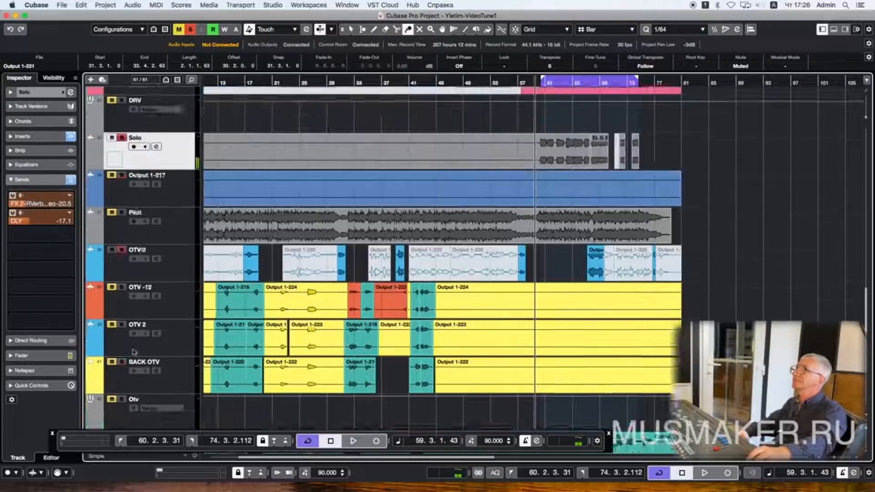
scroll(134, 352, "up", 3)
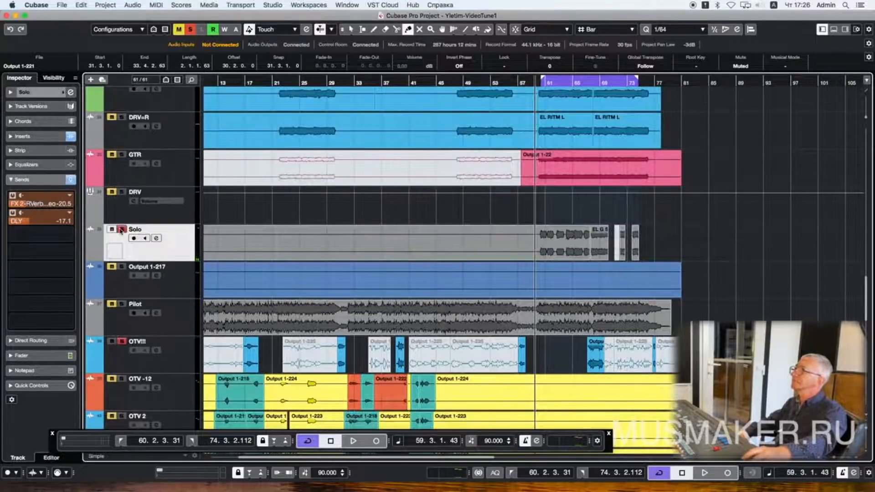
scroll(148, 298, "down", 15)
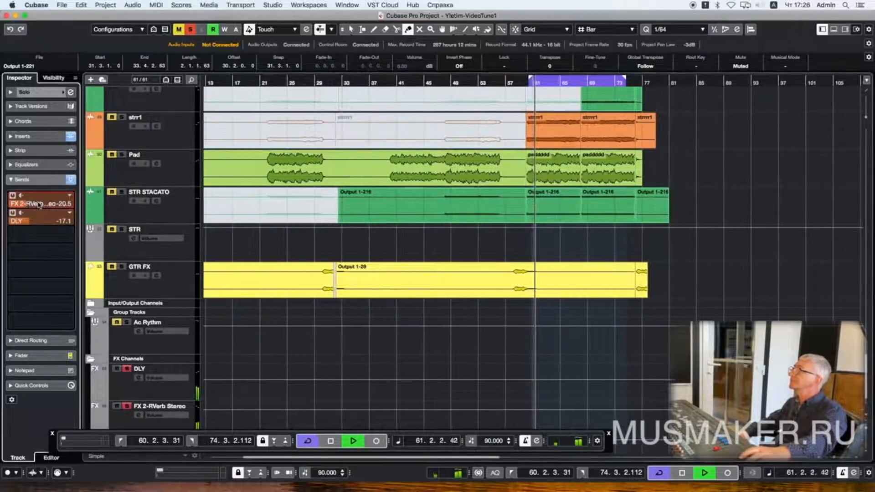
left_click(69, 202)
left_click(35, 248)
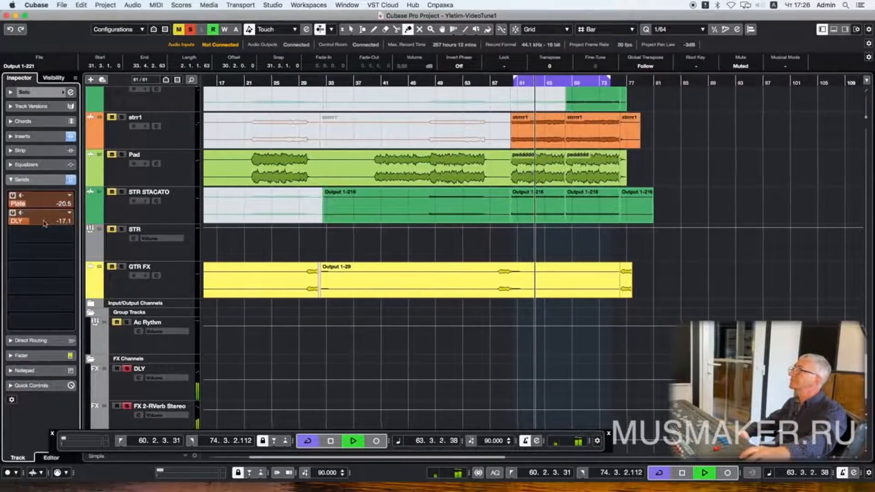
Step: Clear all active solo states, solo only the Solo track, and restart the cycle playback to hear the Plate reverb
key("space")
key("space")
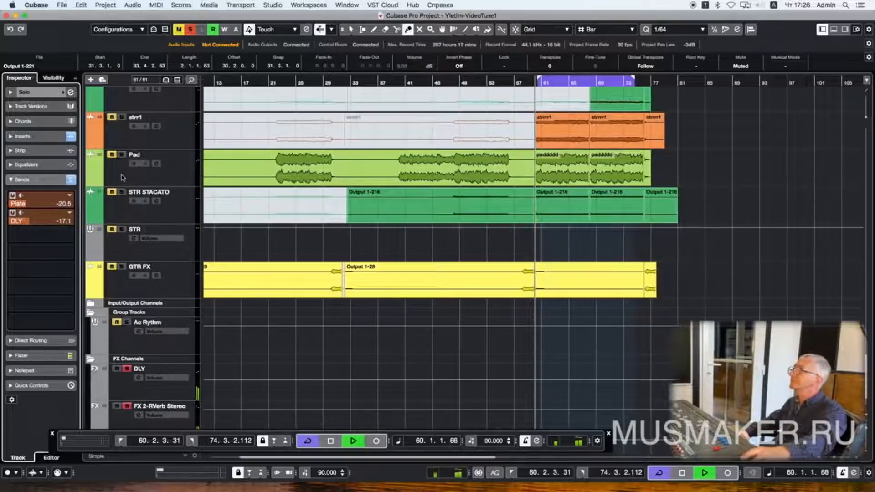
scroll(122, 178, "up", 5)
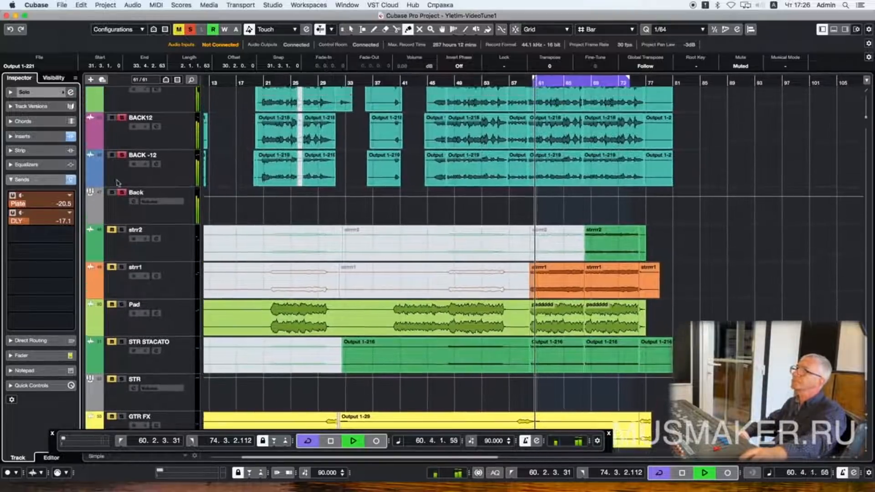
scroll(117, 182, "up", 10)
scroll(118, 183, "up", 3)
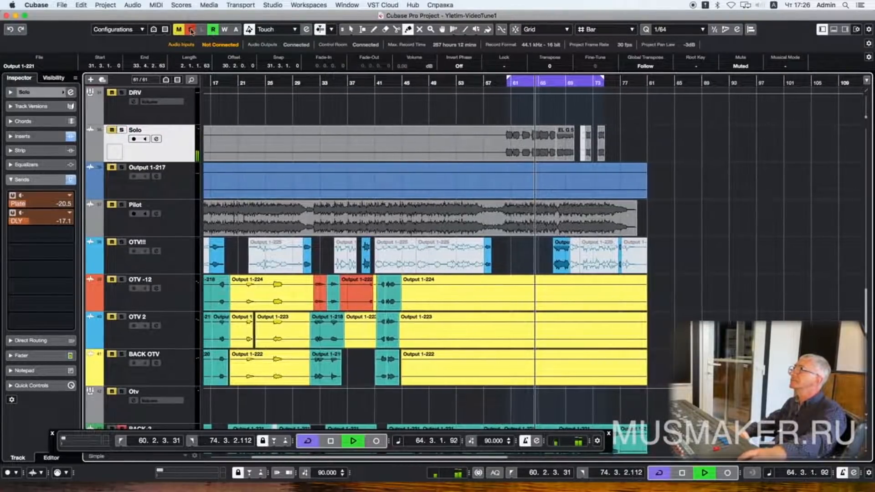
left_click(191, 30)
left_click(121, 131)
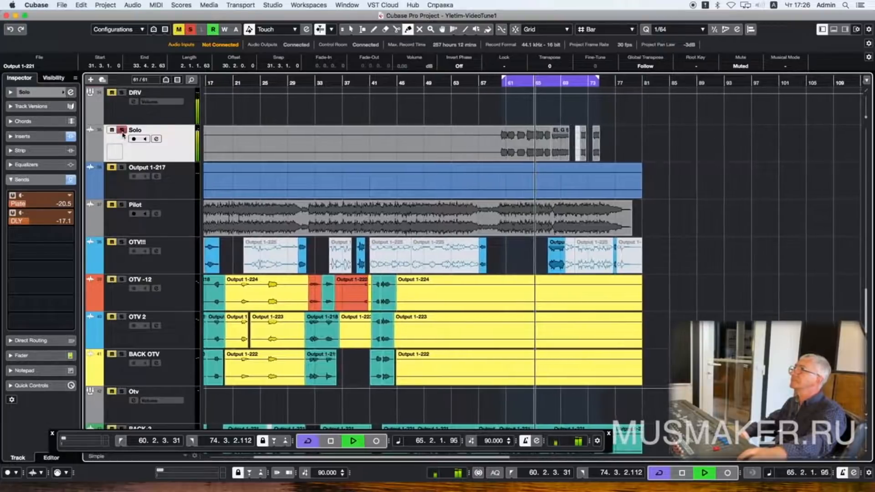
key("space")
key("space")
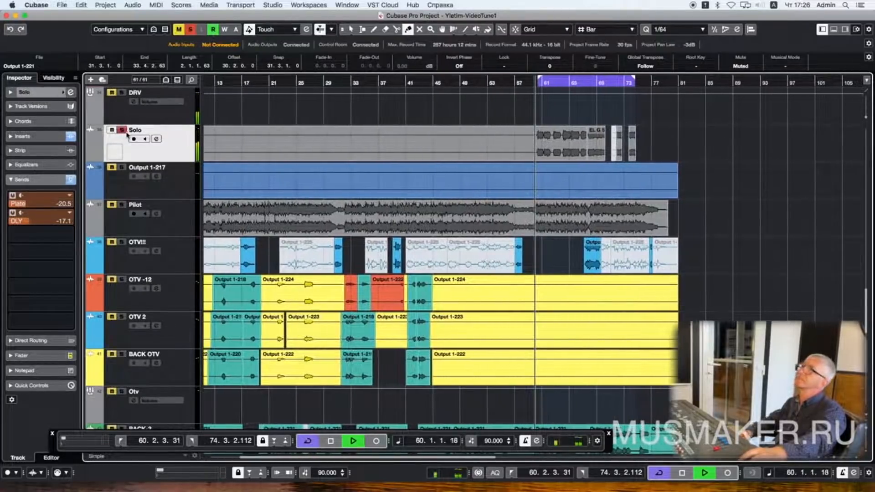
Step: Clear all solo states to hear the full mix and set the Solo track's Plate send to -15.0
scroll(132, 223, "down", 15)
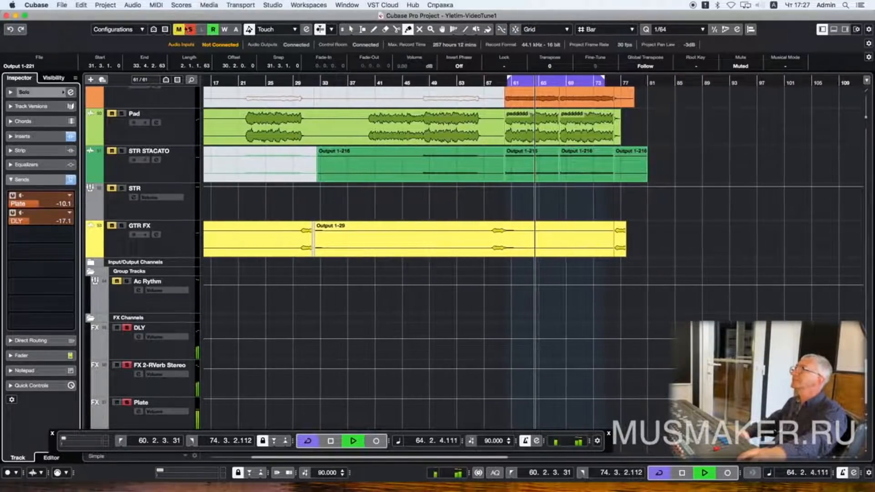
left_click(191, 30)
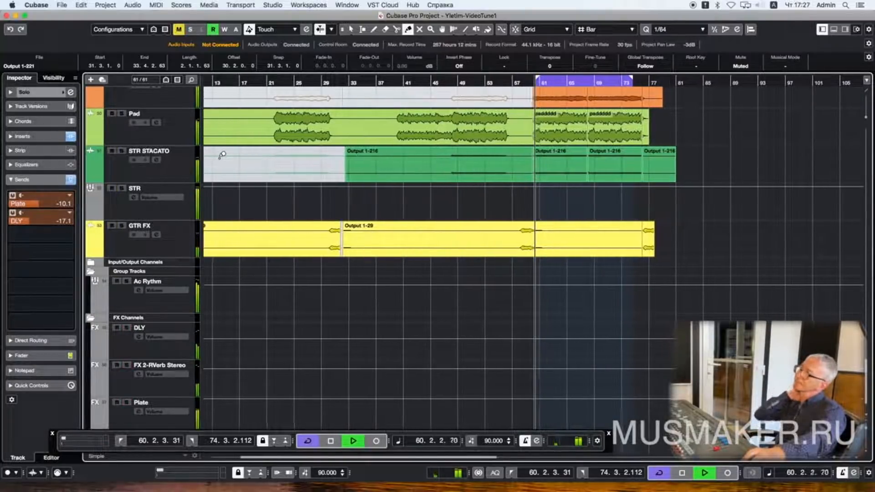
scroll(222, 154, "up", 3)
scroll(222, 155, "up", 2)
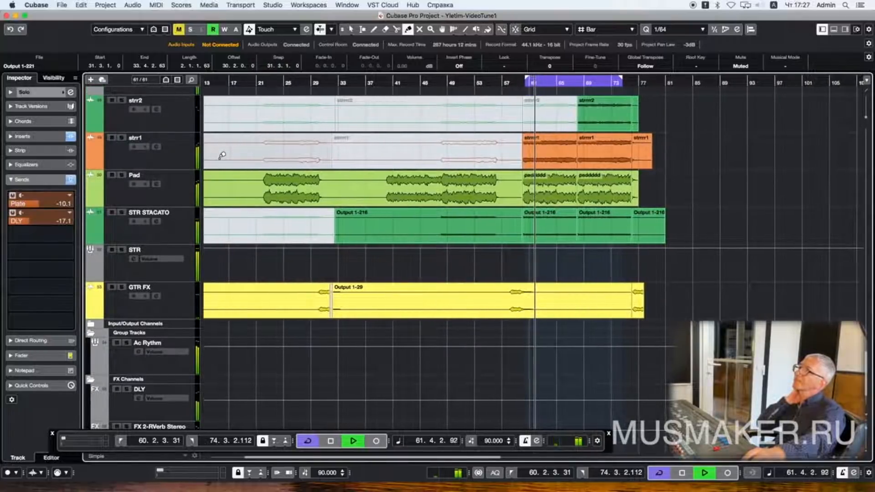
scroll(222, 155, "up", 2)
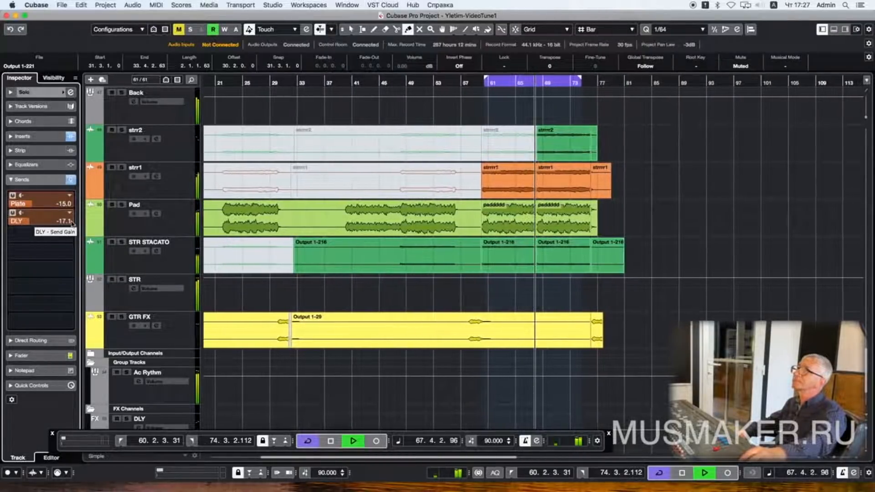
Step: Select all unmuted events on the STR STACATO track and raise their volume to 4.00 dB
left_click(131, 263)
left_click(54, 96)
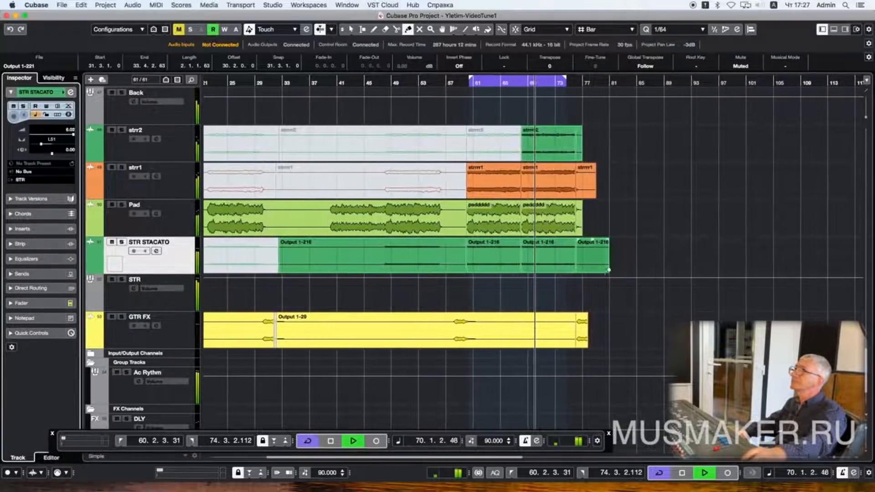
left_click_drag(666, 273, 329, 254)
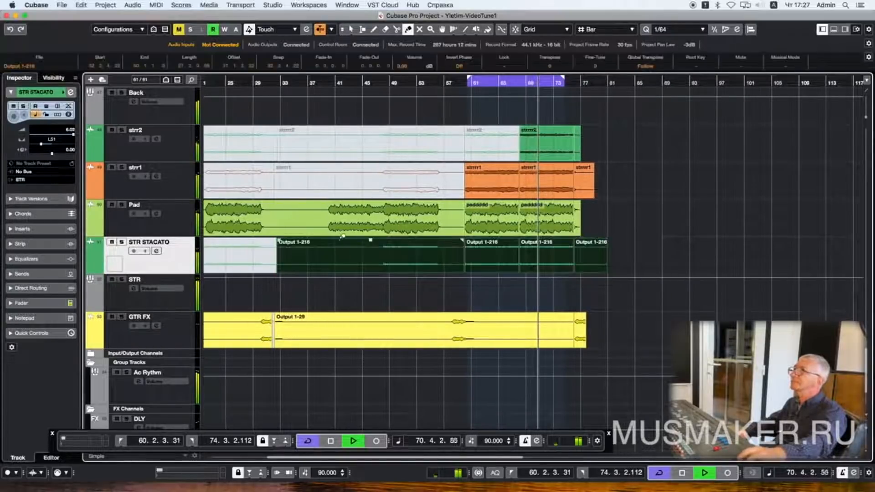
scroll(403, 69, "up", 4)
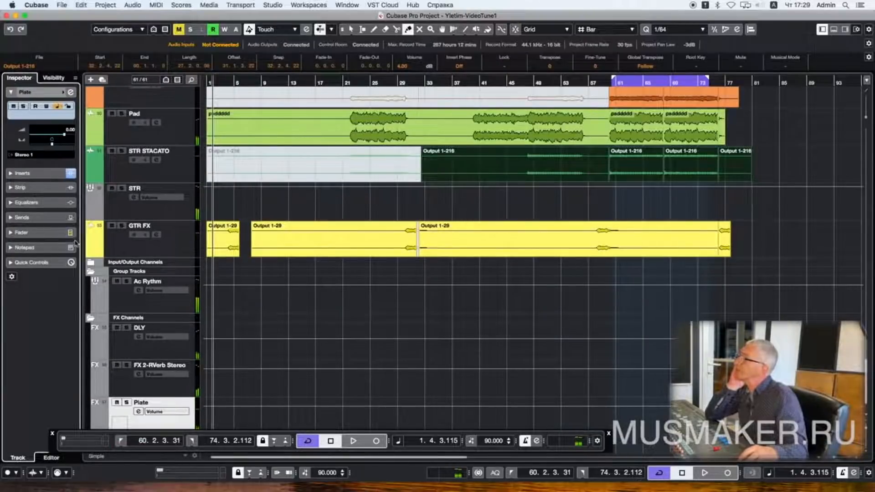
Step: Activate the C1 compressor in the Plate channel's fourth insert slot, open its editor and toggle its bypass on and off
left_click(37, 174)
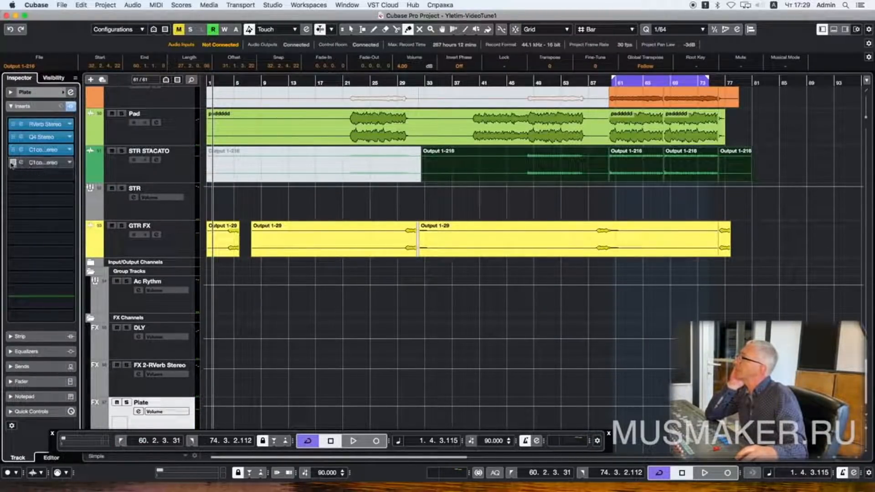
left_click(13, 164)
left_click(55, 165)
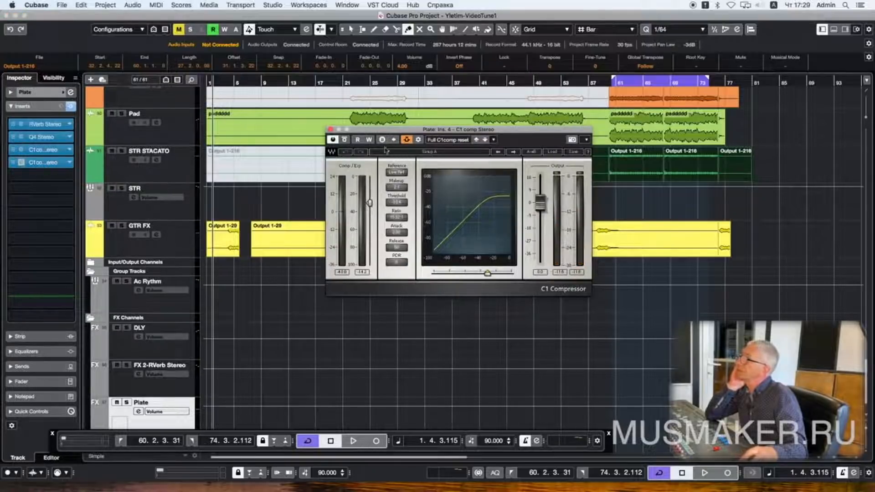
left_click(345, 141)
left_click(345, 141)
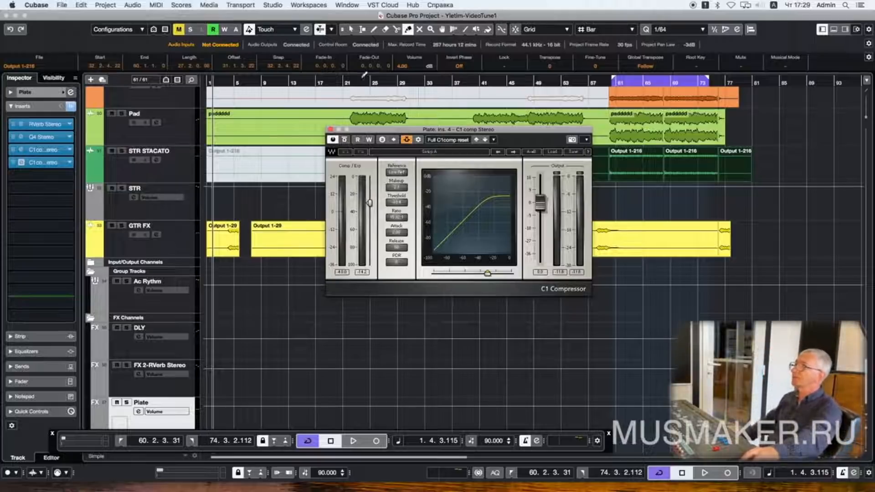
Step: Play the song from about bar 21 to watch the Plate compressor working, stop playback and close the plug-in editor
left_click(348, 81)
key("space")
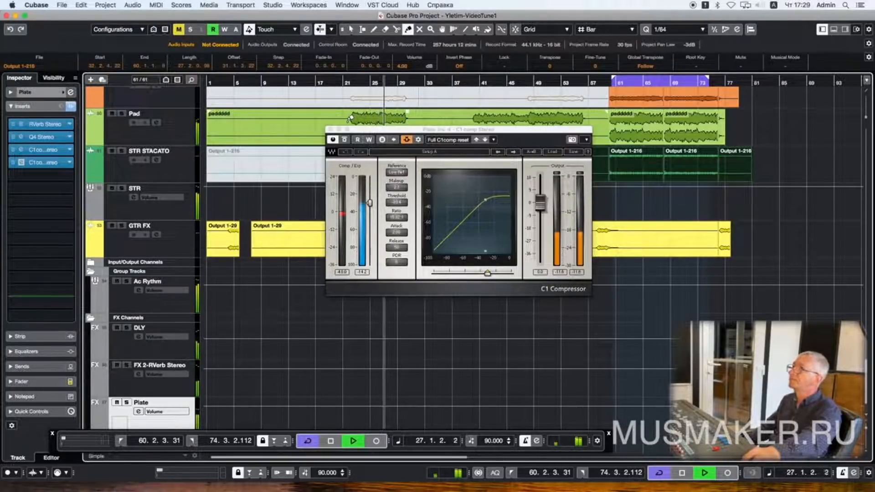
key("space")
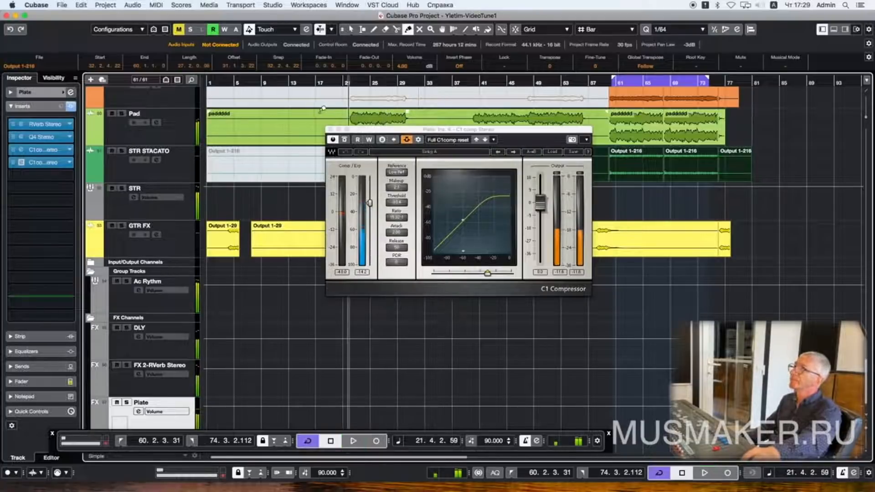
left_click(331, 129)
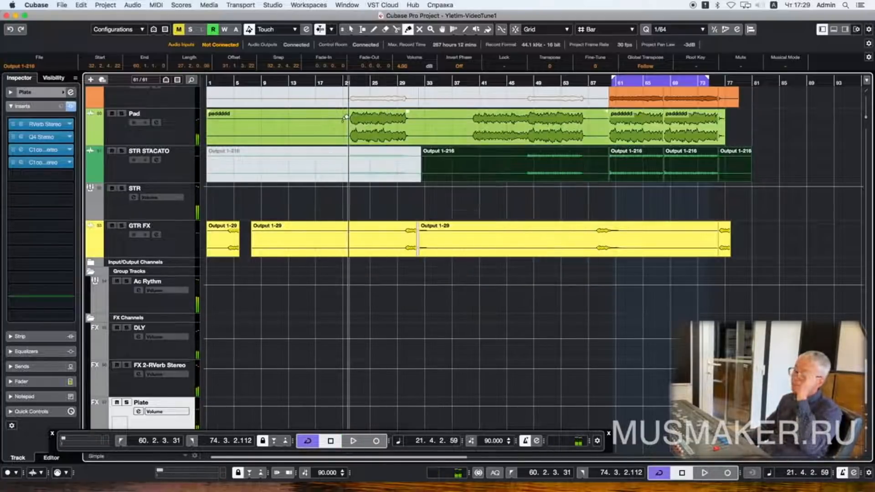
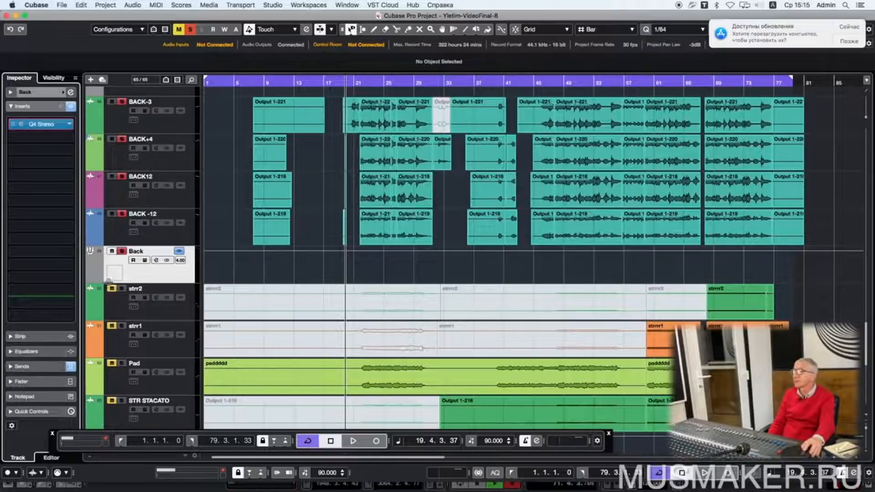
Step: Review the inserts on the Plate and DLY effect channels, including the DLY channel's MonoDelay and Q4 equalizer settings
scroll(131, 271, "down", 10)
left_click(131, 343)
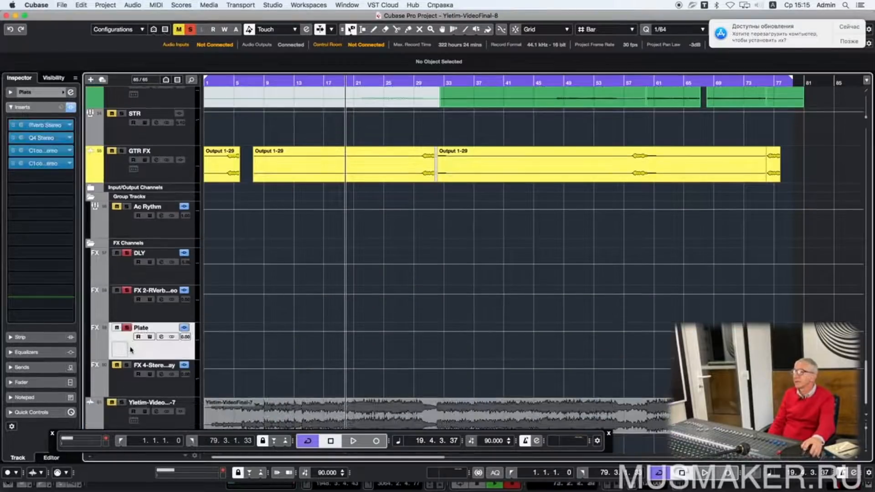
scroll(131, 342, "up", 3)
left_click(128, 370)
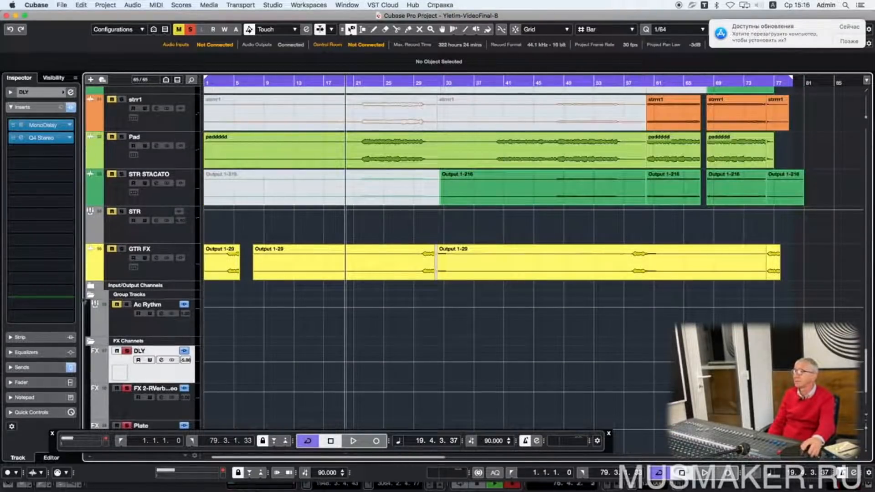
left_click(41, 126)
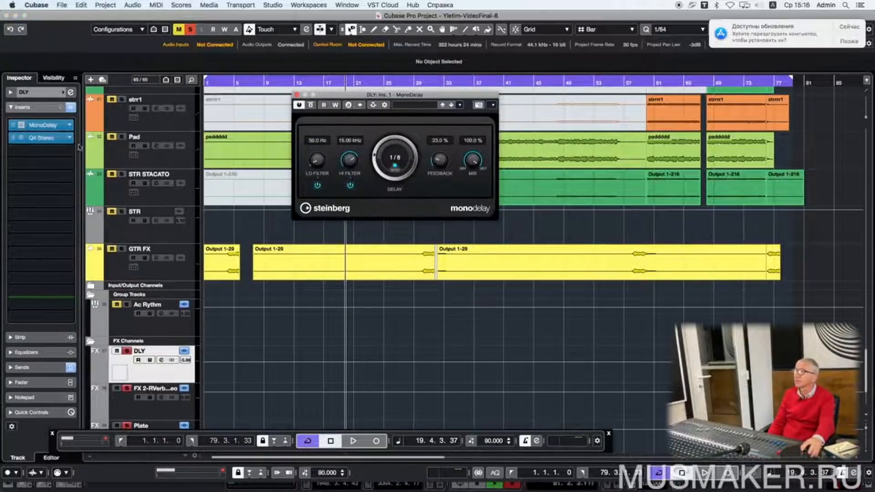
left_click(45, 139)
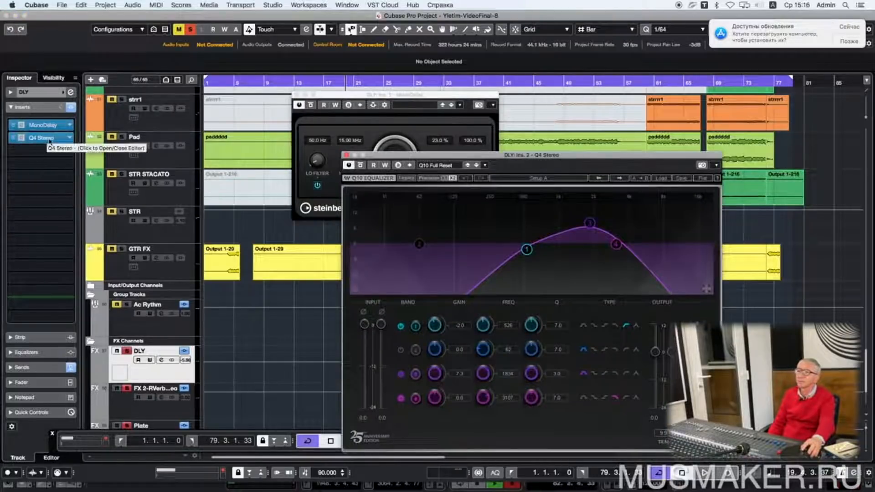
left_click(347, 155)
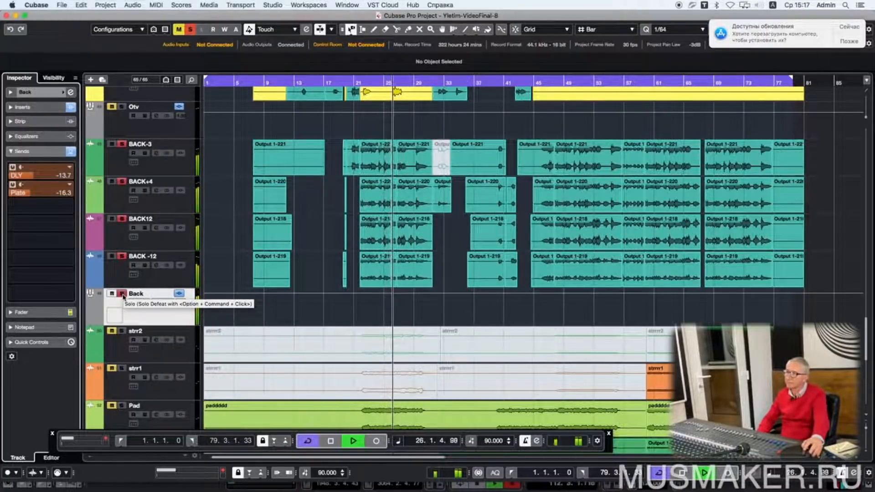
Step: Stop playback, move the solo from the Back group to the Otv group, and play the Otv vocals while viewing their sends
key("space")
left_click(122, 294)
scroll(122, 313, "up", 5)
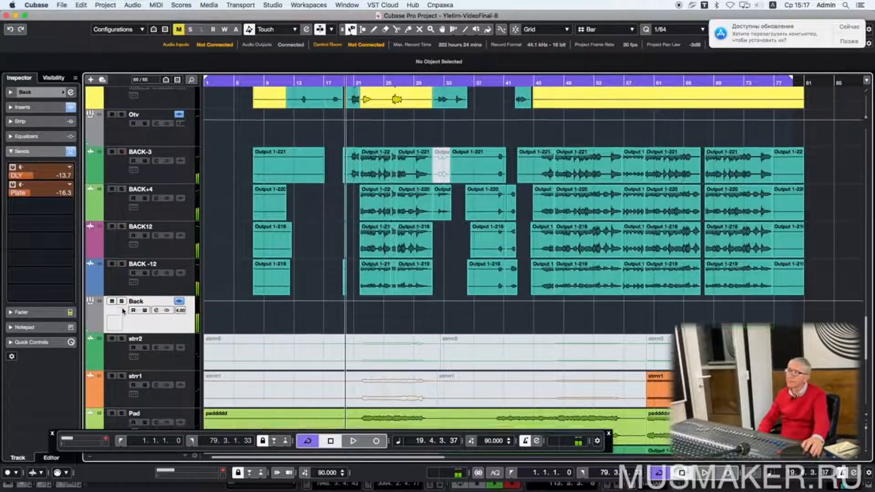
left_click(122, 294)
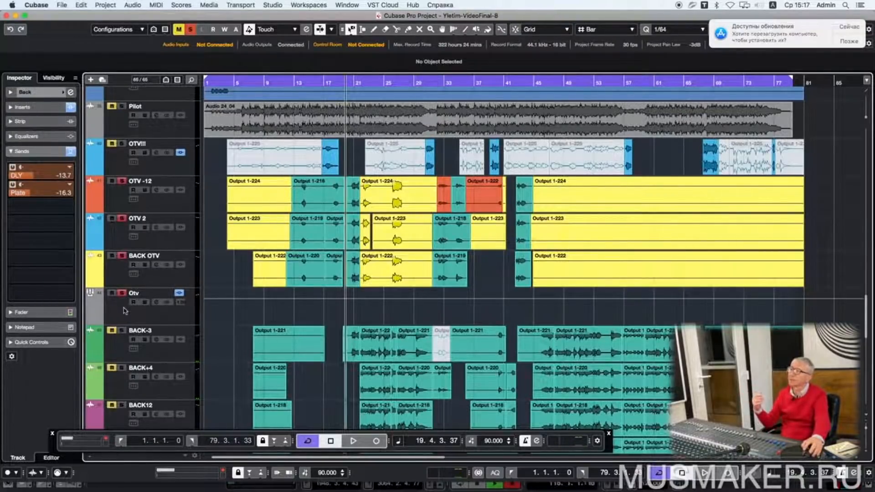
left_click(124, 311)
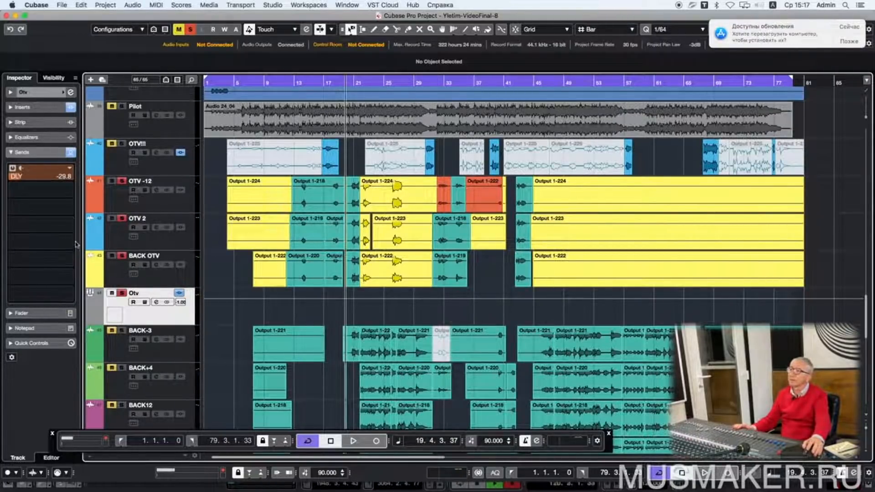
key("space")
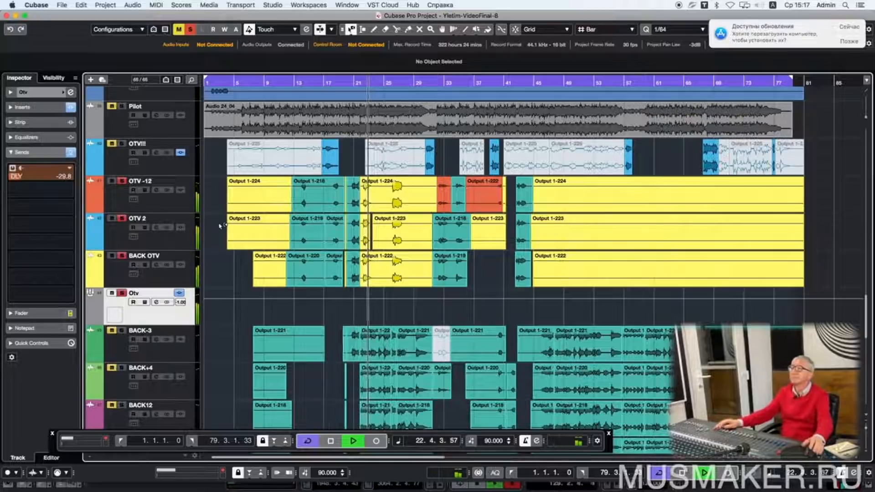
key("space")
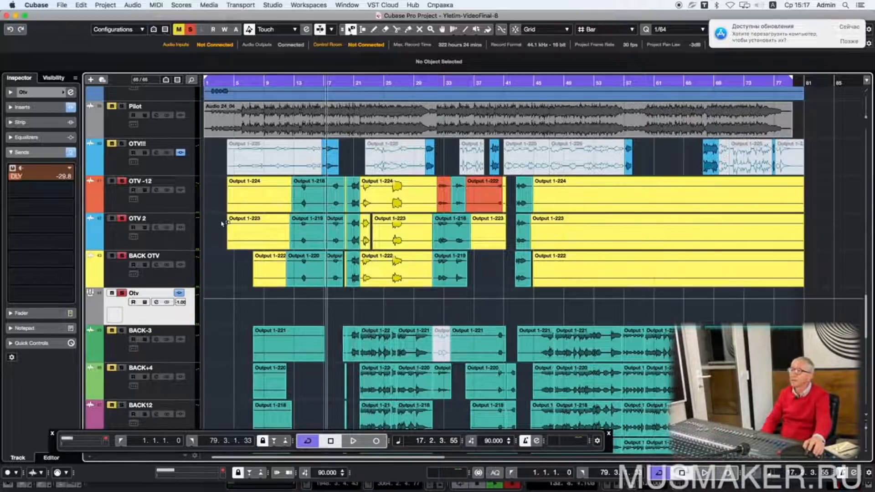
Step: Solo the OTV!!! track together with the Otv group and play them from bar 17
left_click(124, 146)
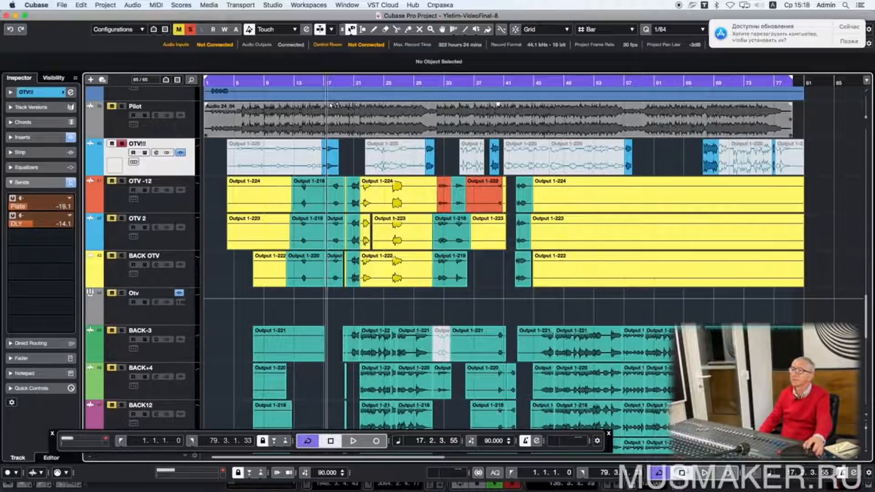
left_click_drag(324, 83, 323, 97)
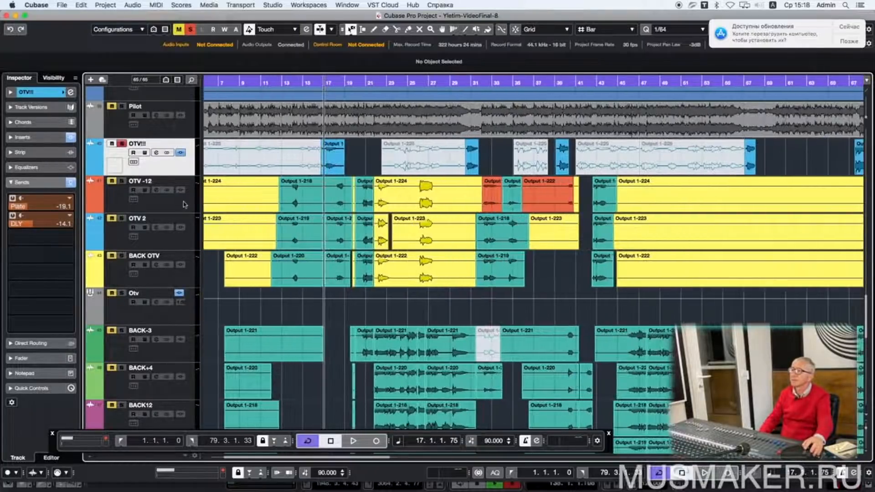
left_click(122, 293)
key("space")
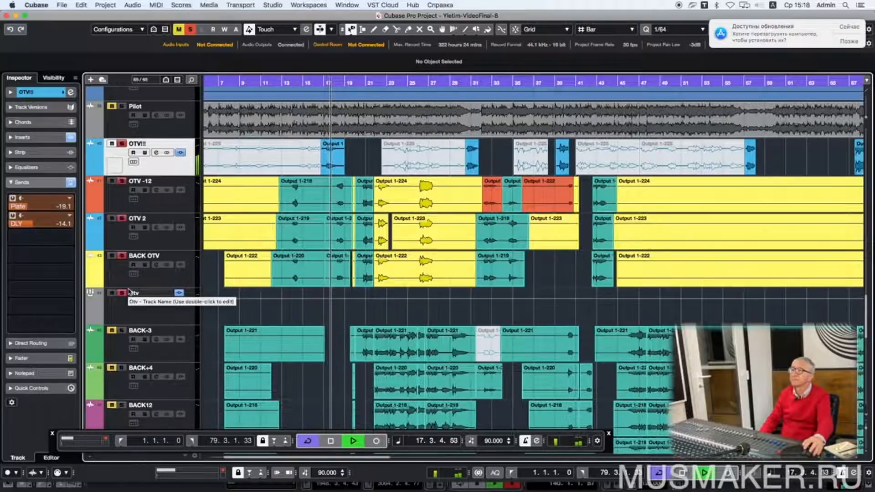
key("space")
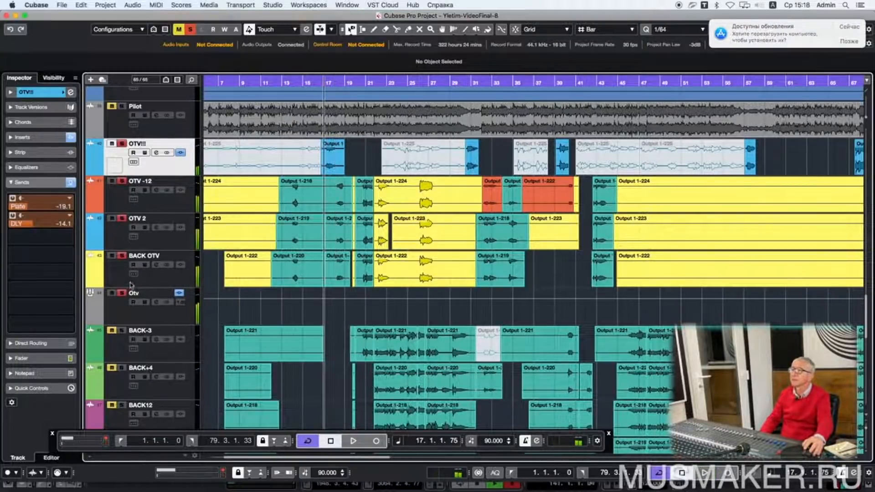
Step: Inspect the Q4 equalizer insert on the OTV!!! track, close it and show the track's sends again
left_click(22, 137)
left_click(21, 155)
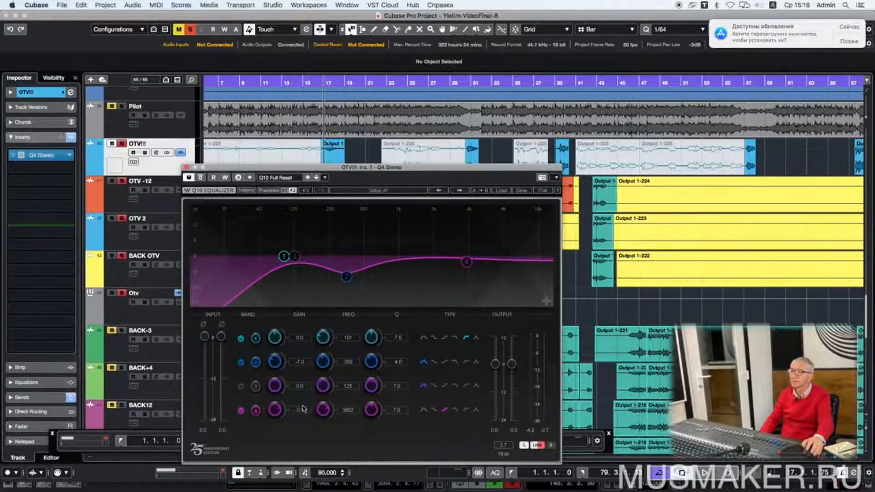
left_click(186, 168)
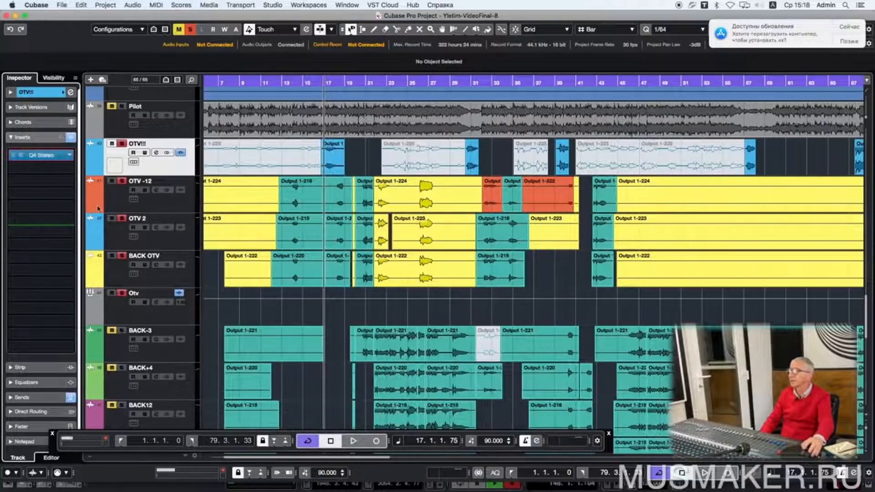
left_click(21, 398)
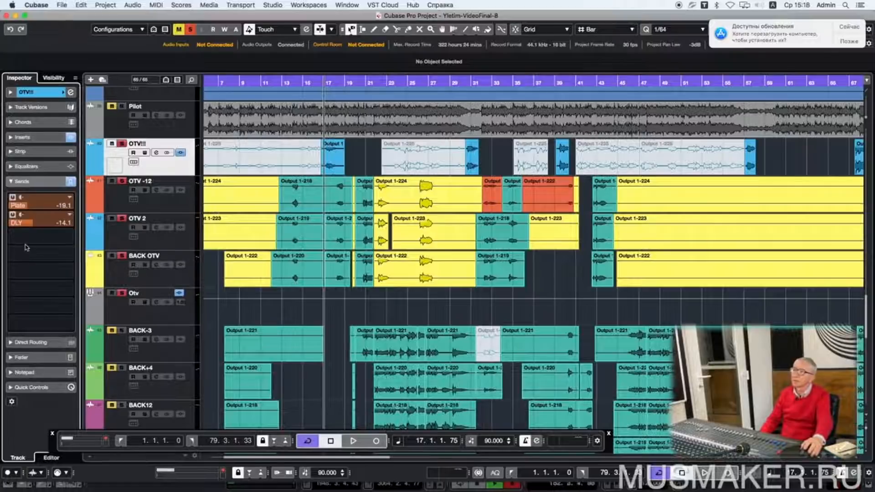
Step: Play the soloed OTV vocals from about bar 30 and again from bar 38, and stop playback
left_click(464, 90)
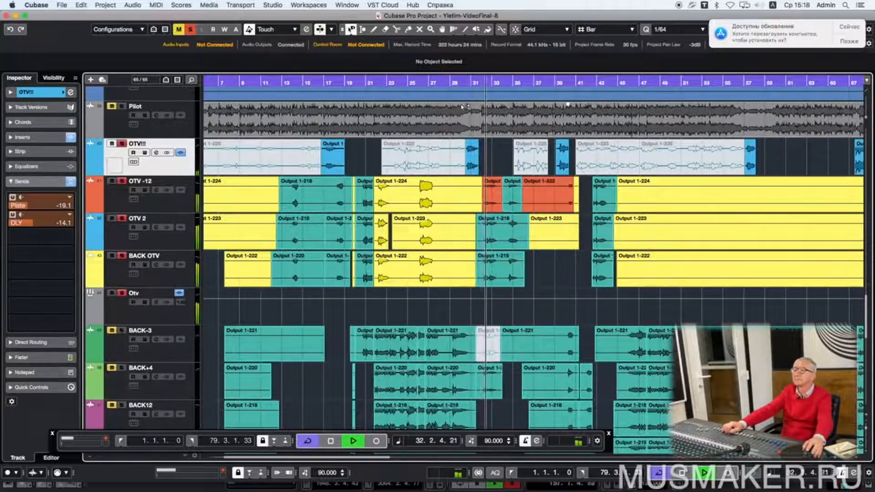
left_click(549, 83)
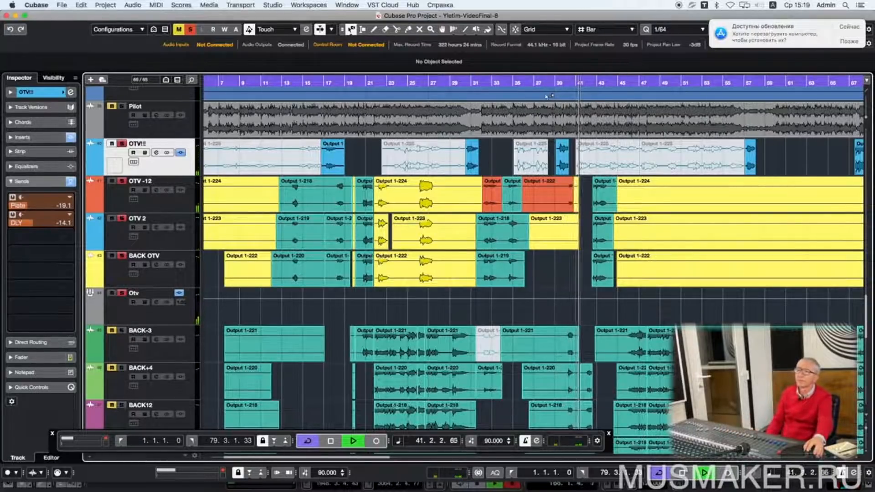
key("space")
Step: Add the Solo guitar track to the soloed tracks, play the section from bar 66, and stop playback
key("g")
key("g")
key("g")
key("g")
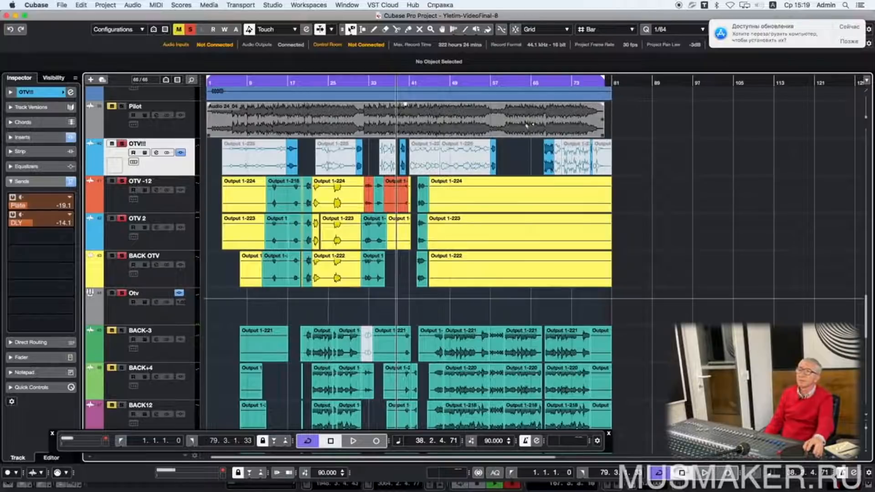
left_click(540, 82)
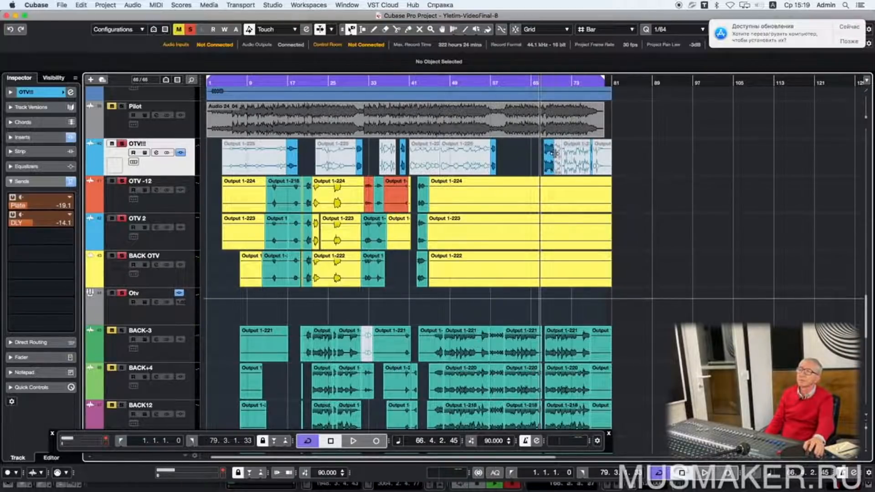
scroll(553, 154, "up", 5)
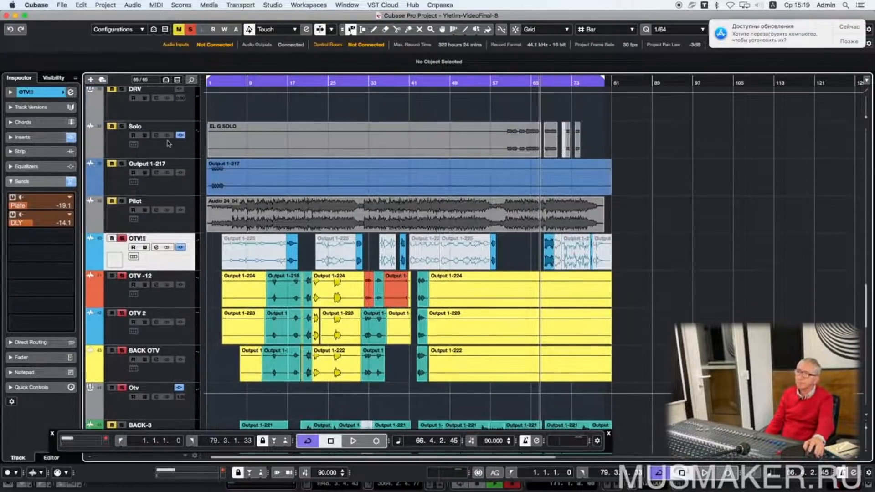
left_click(121, 151)
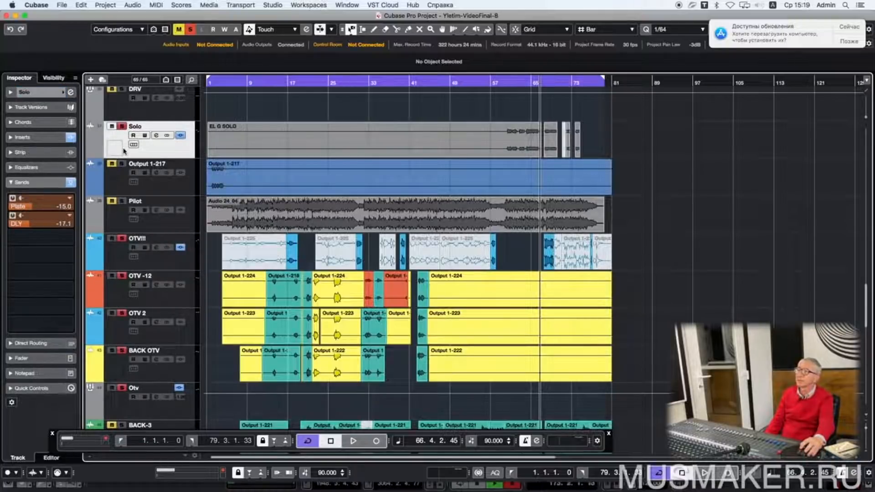
key("space")
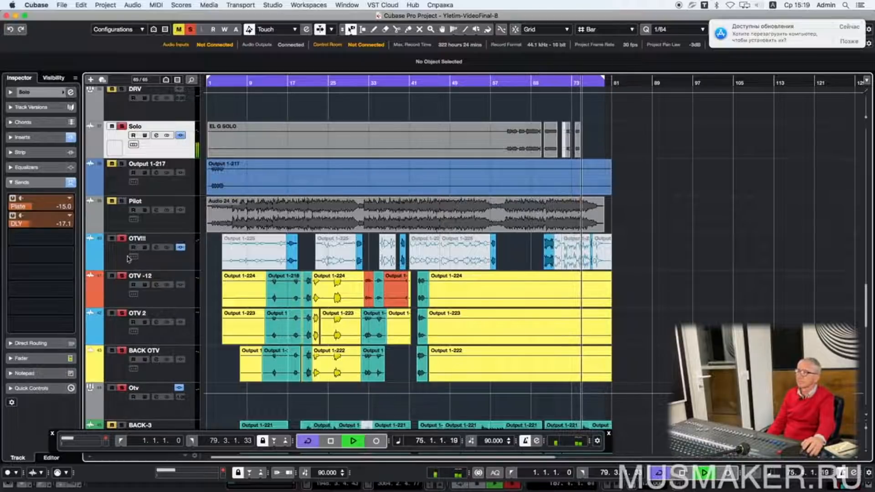
key("space")
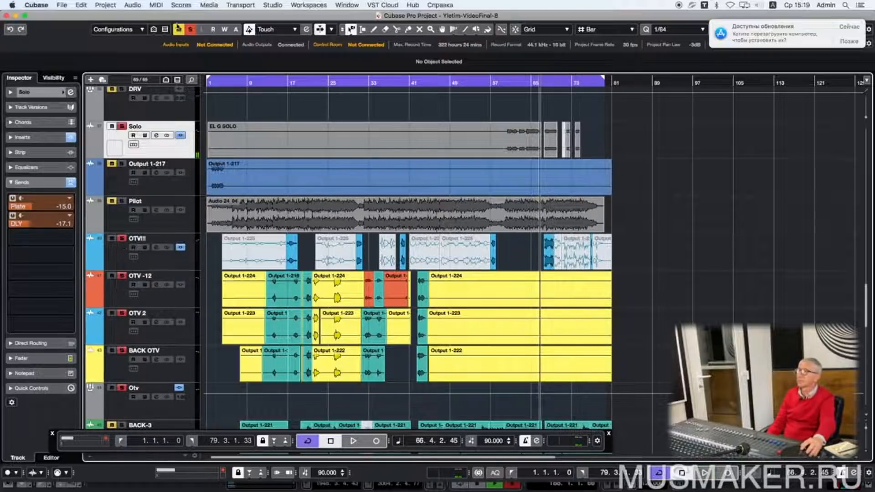
Step: Play the full mix from bar 66 with no tracks soloed, and stop playback
key("space")
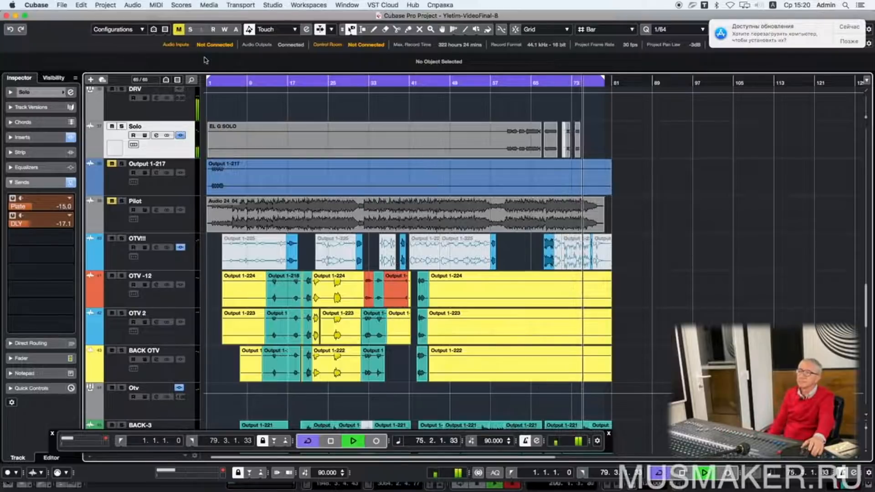
key("space")
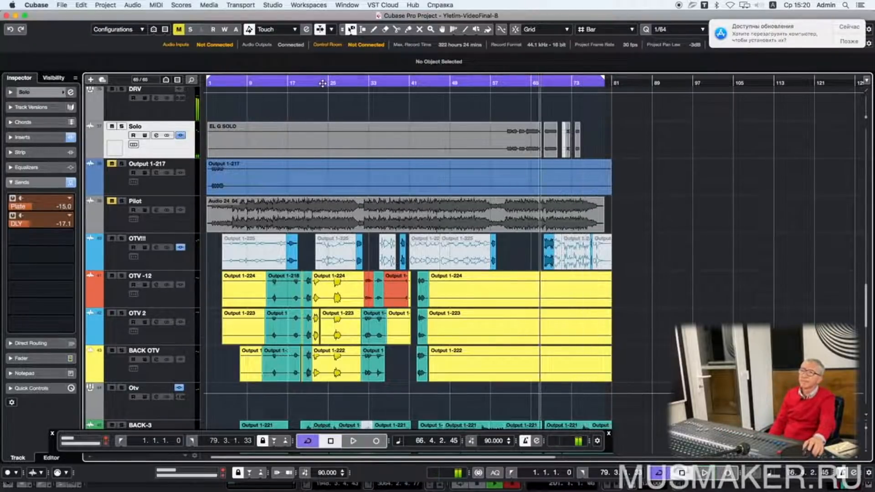
Step: Select the vocal event near bar 56 on the DLY 2 track, play the mix from bar 55, and stop playback
scroll(377, 138, "up", 2)
scroll(377, 138, "up", 1)
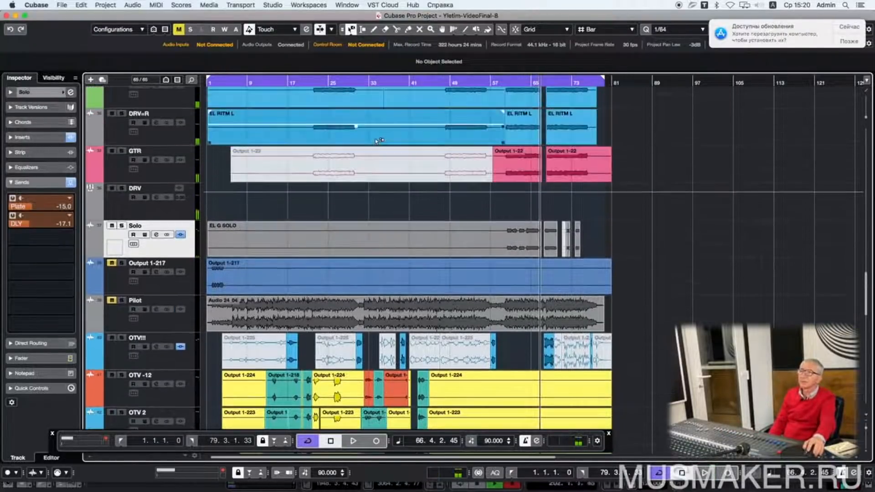
scroll(377, 139, "up", 5)
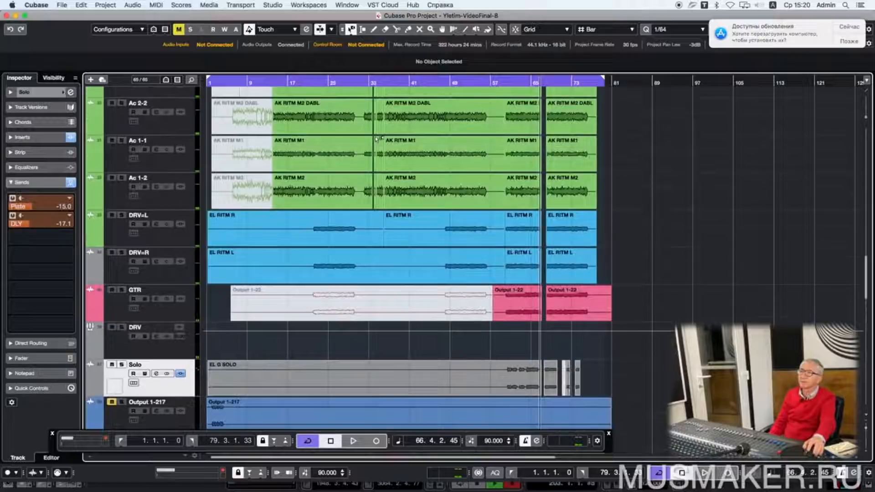
scroll(377, 138, "up", 5)
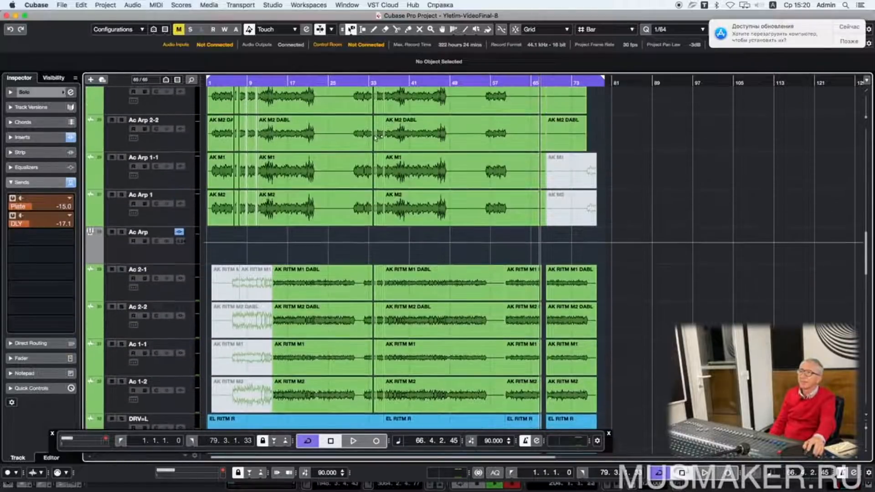
scroll(376, 136, "up", 4)
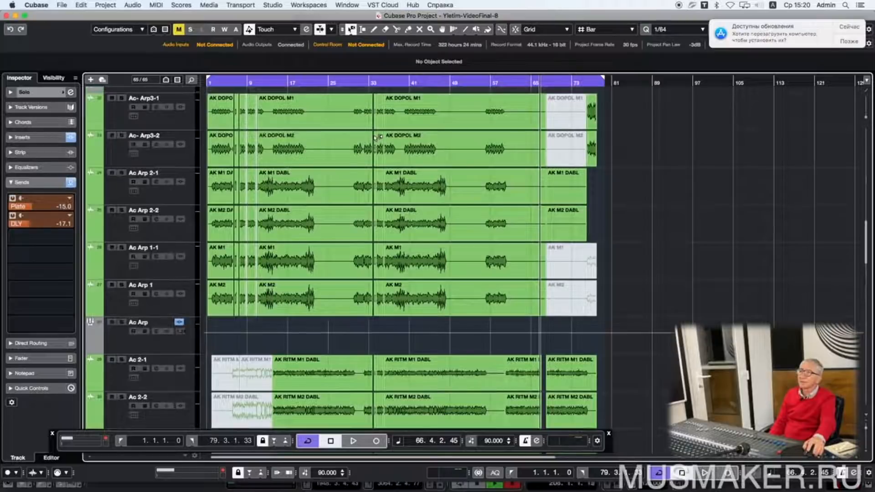
left_click(442, 85)
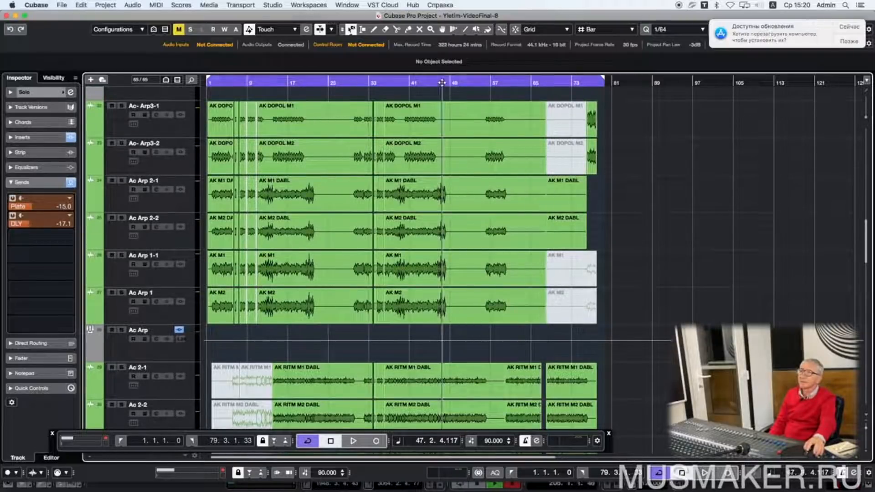
scroll(443, 139, "up", 8)
scroll(443, 138, "up", 16)
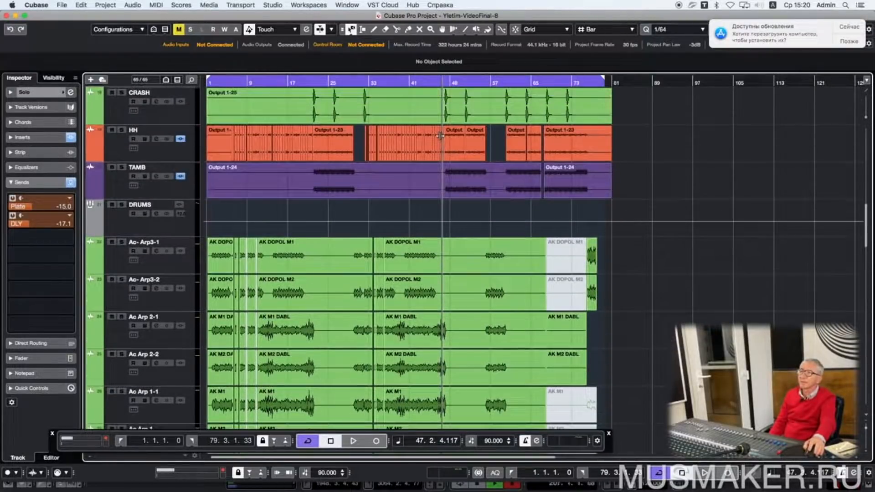
scroll(441, 134, "up", 12)
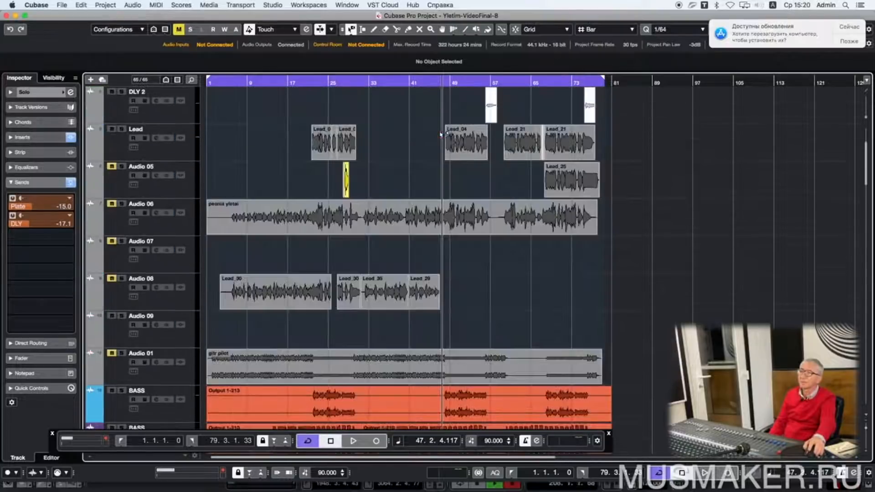
left_click(481, 80)
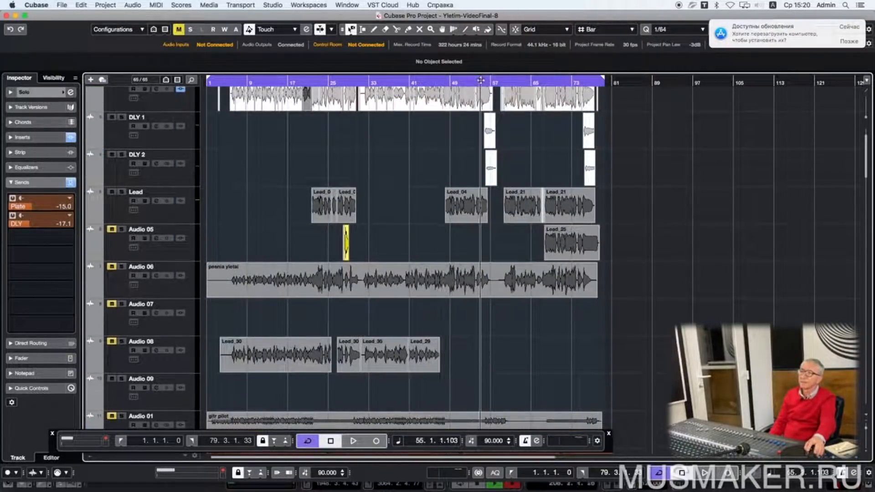
left_click(491, 136)
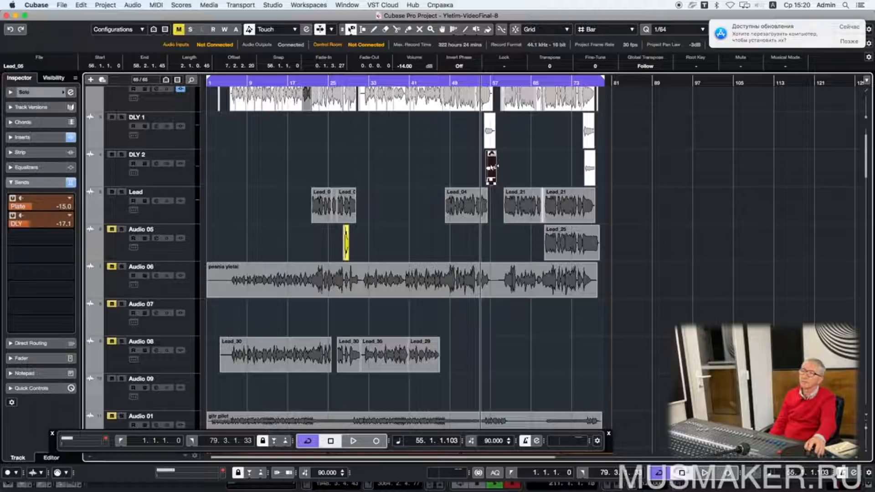
key("space")
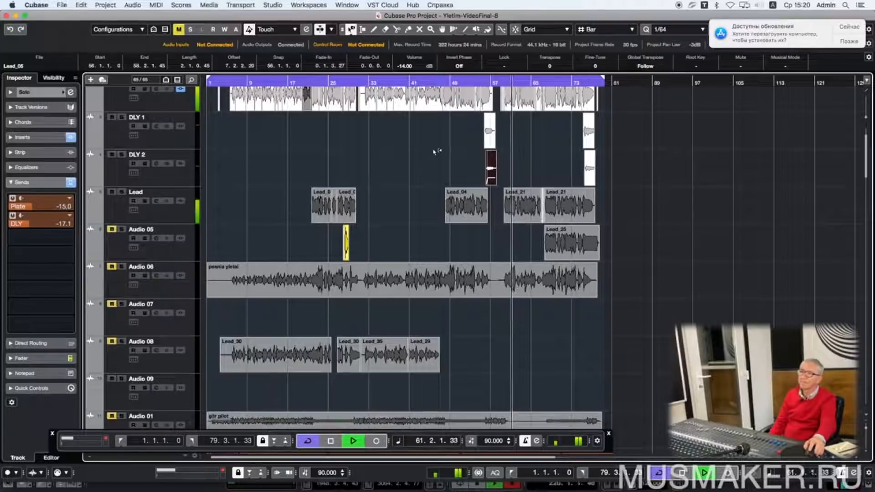
key("space")
Step: Play the mix from bar 65 through the lead vocal's transition into bar 68 with the cycle off, and stop playback
left_click(532, 84)
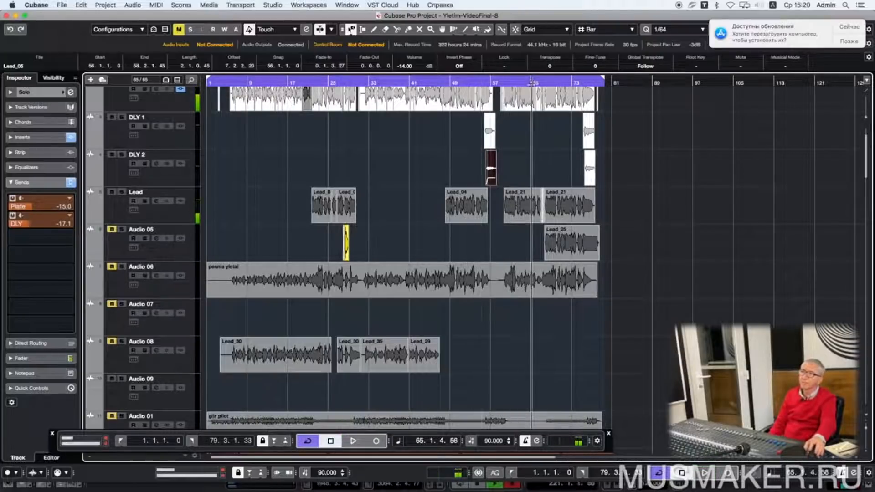
scroll(535, 119, "up", 2)
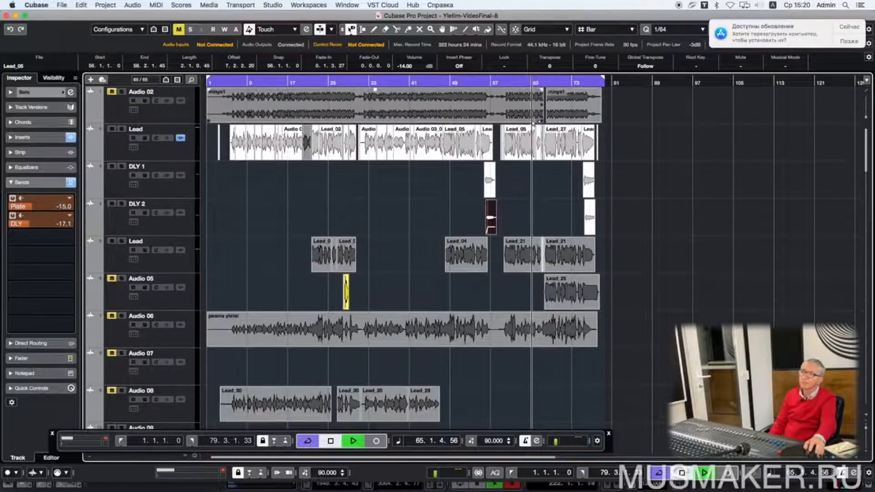
left_click(539, 81)
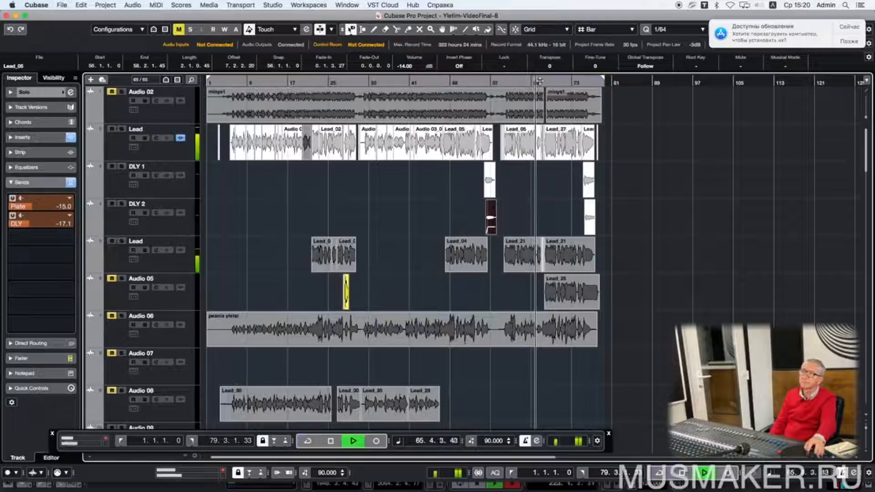
left_click_drag(536, 83, 537, 106)
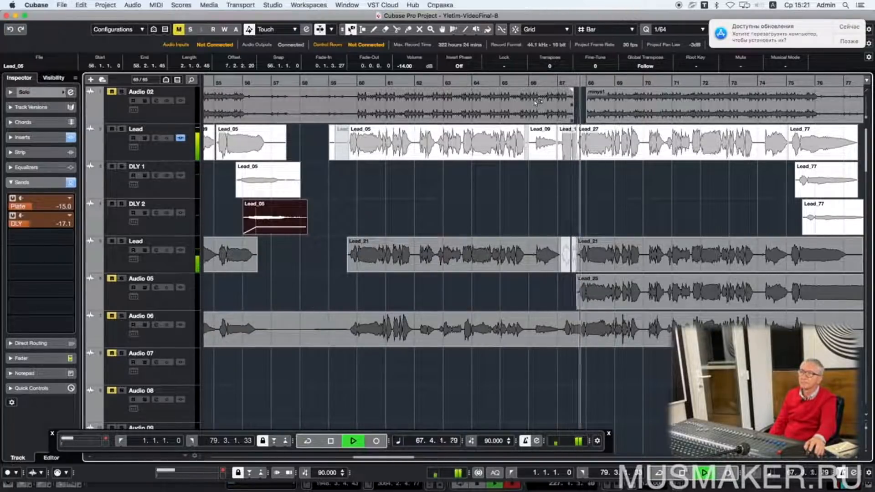
key("space")
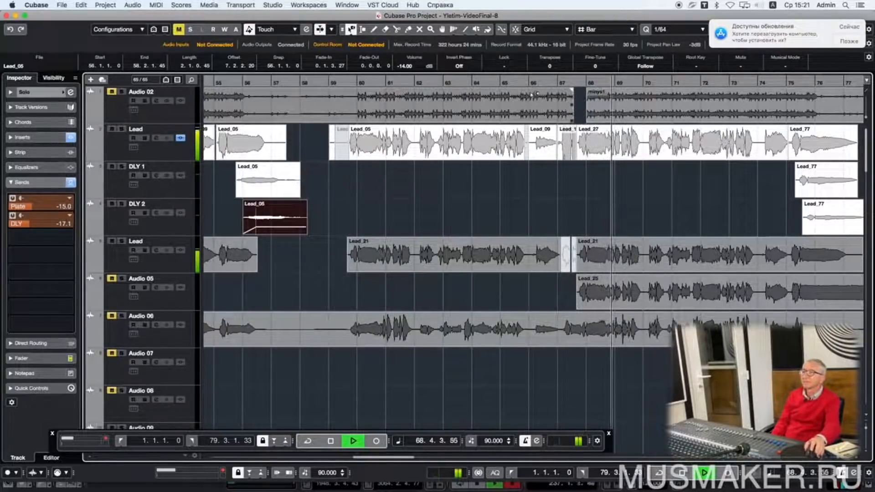
key("space")
Step: Play the mix from bar 55 to check the DLY 1 and DLY 2 vocal delays around bar 56, and stop playback
left_click(219, 81)
key("space")
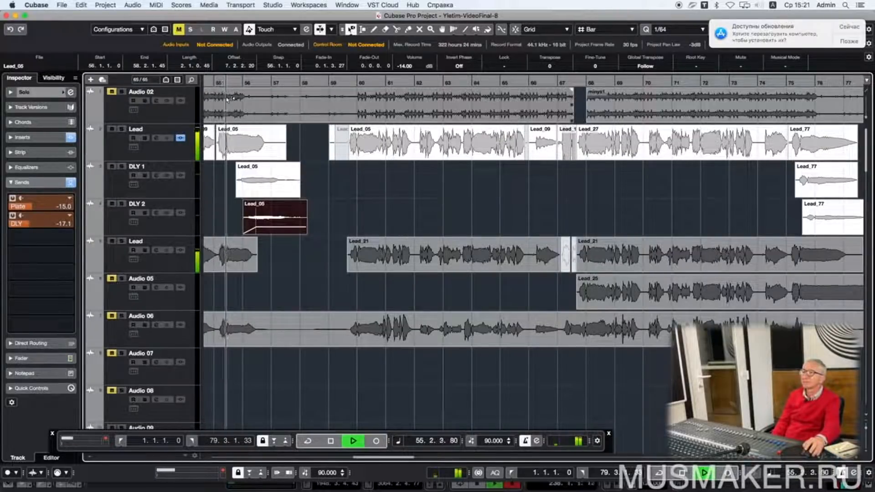
key("h")
key("h")
key("h")
key("h")
key("h")
key("h")
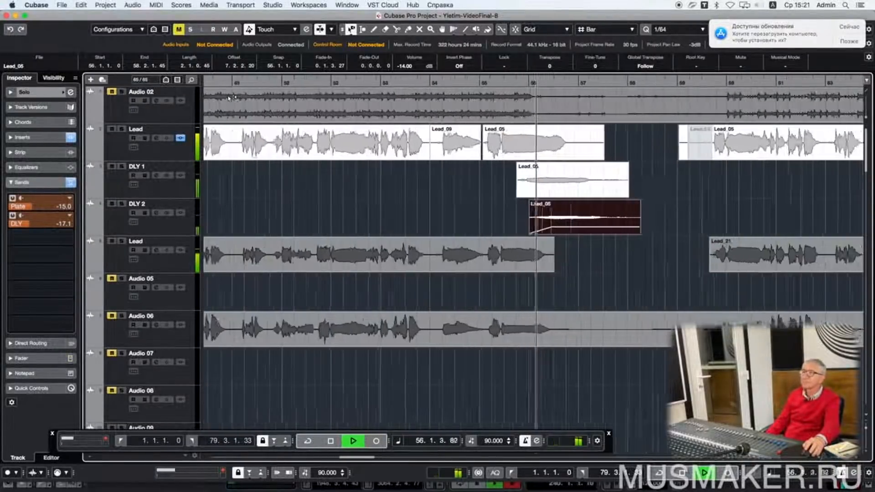
key("g")
key("g")
key("g")
key("g")
key("g")
key("g")
key("g")
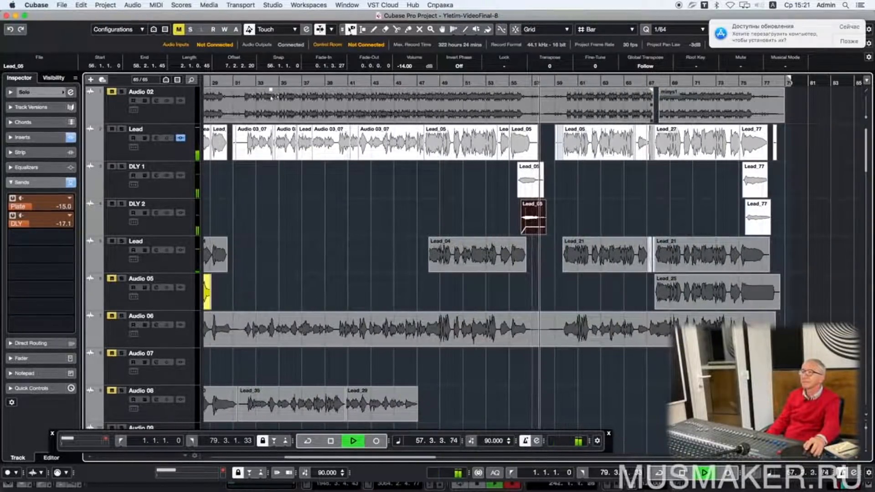
key("space")
Step: Play the mix from bar 38, turn the cycle back on, replay from bar 29, and stop playback
left_click(319, 83)
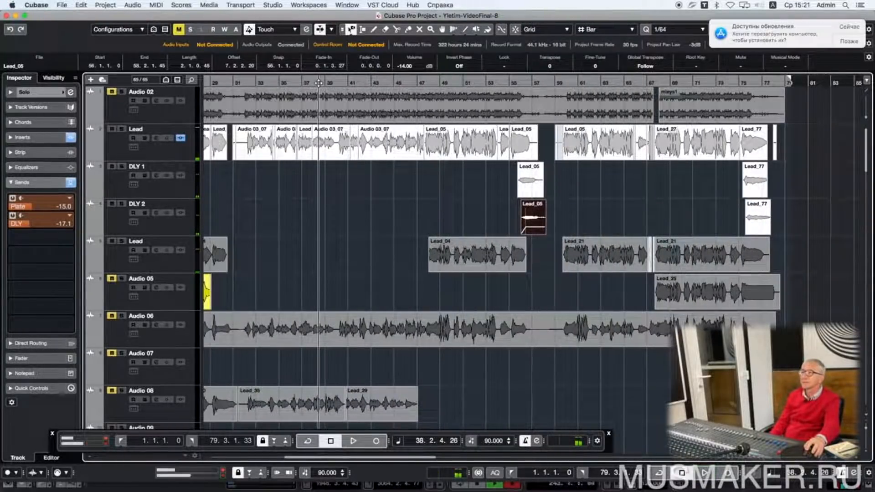
key("space")
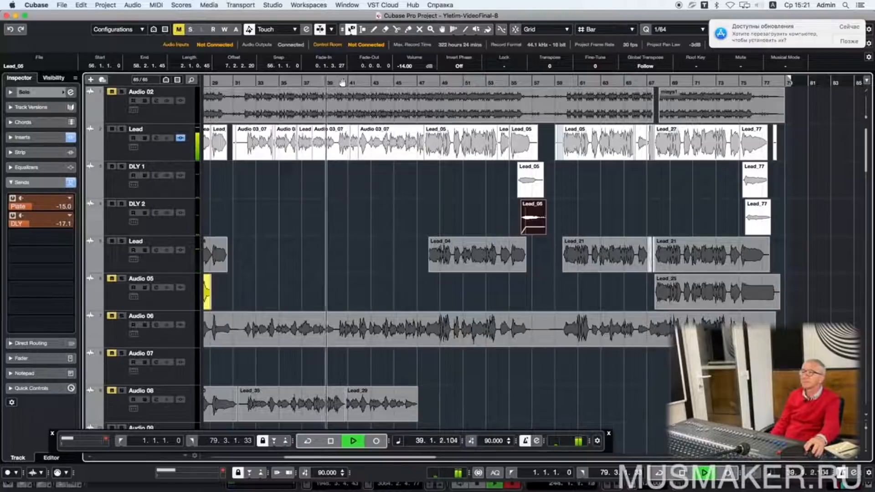
key("KP_Divide")
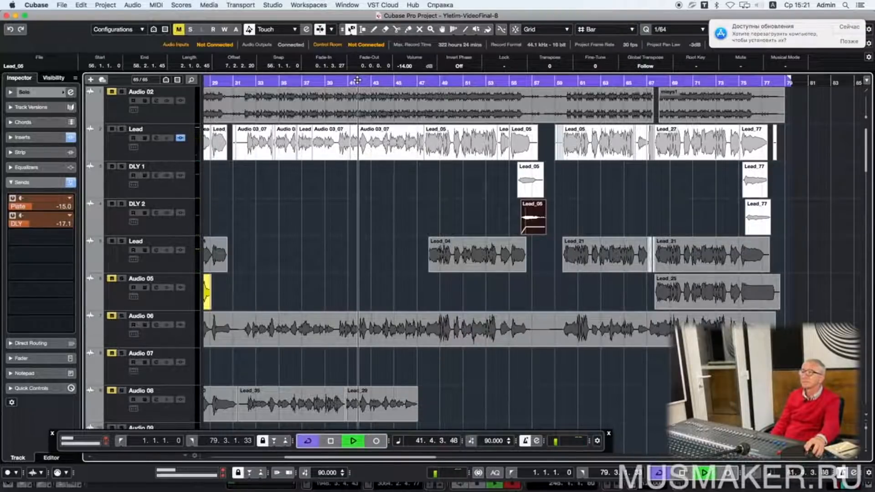
left_click(211, 81)
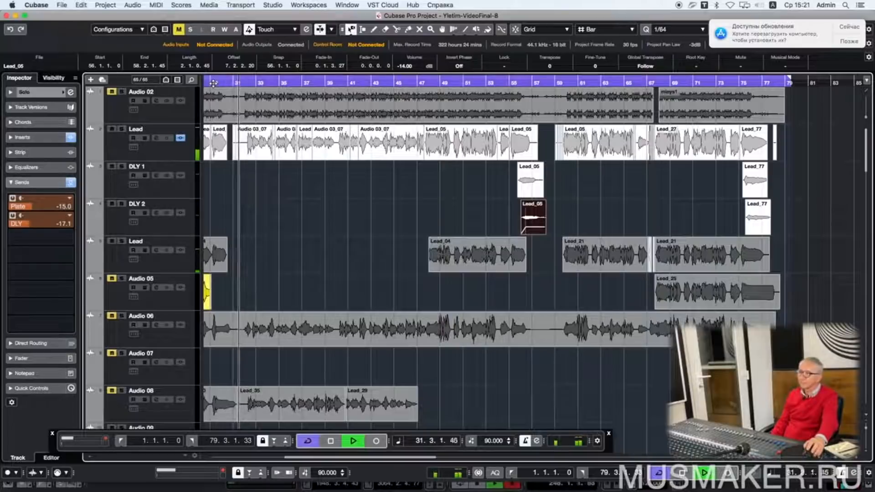
key("space")
Step: Look through the arrangement from the lead vocal tracks down to the group tracks and FX channels
scroll(231, 123, "down", 8)
scroll(230, 123, "down", 10)
scroll(230, 122, "down", 1)
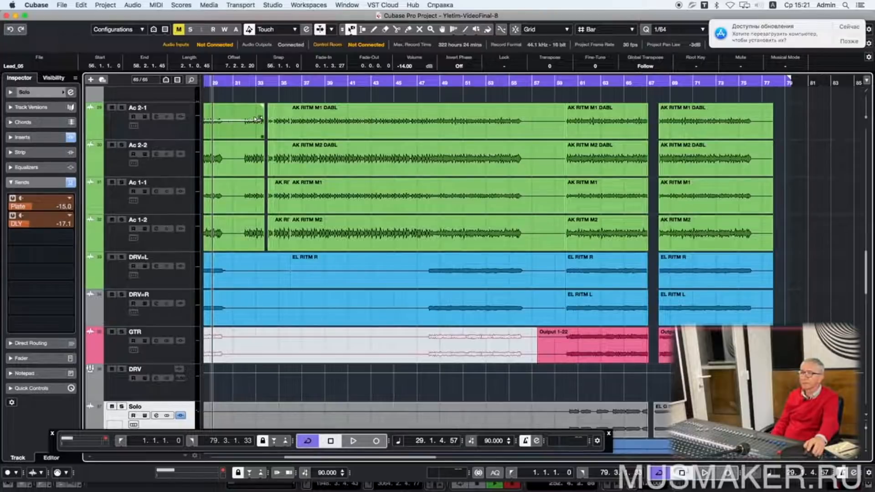
scroll(252, 120, "down", 10)
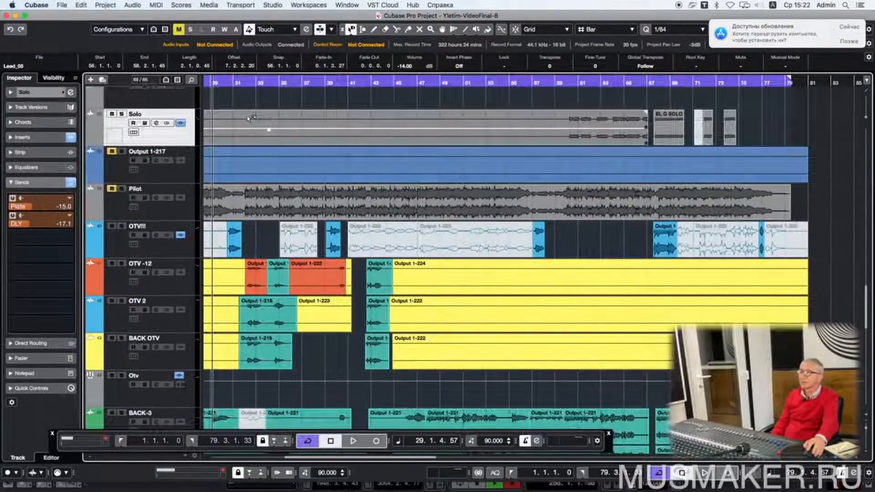
scroll(249, 119, "down", 5)
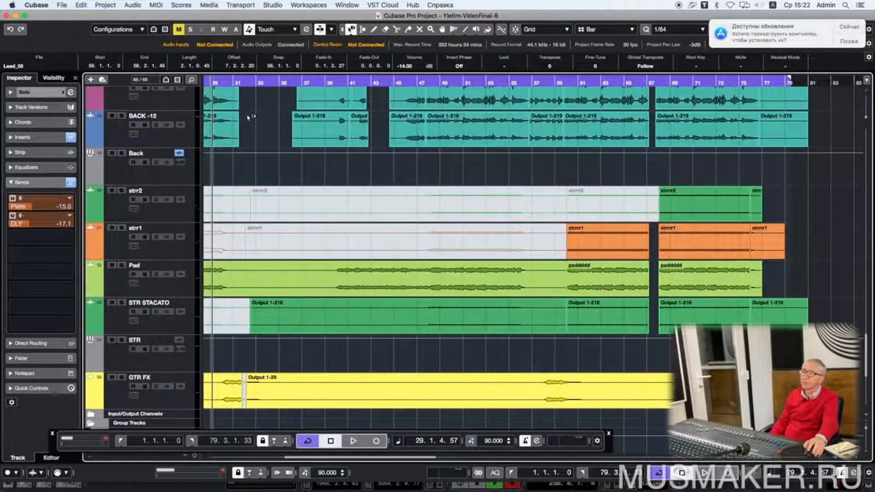
scroll(248, 118, "down", 5)
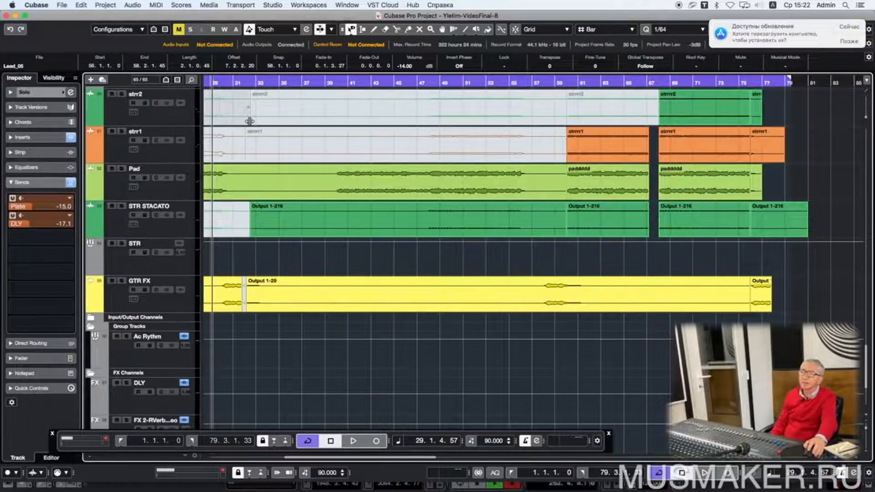
scroll(249, 121, "down", 6)
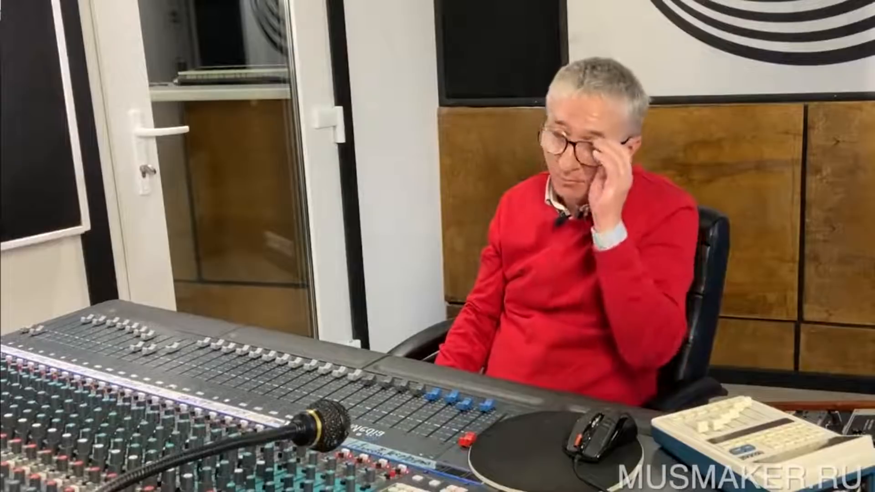
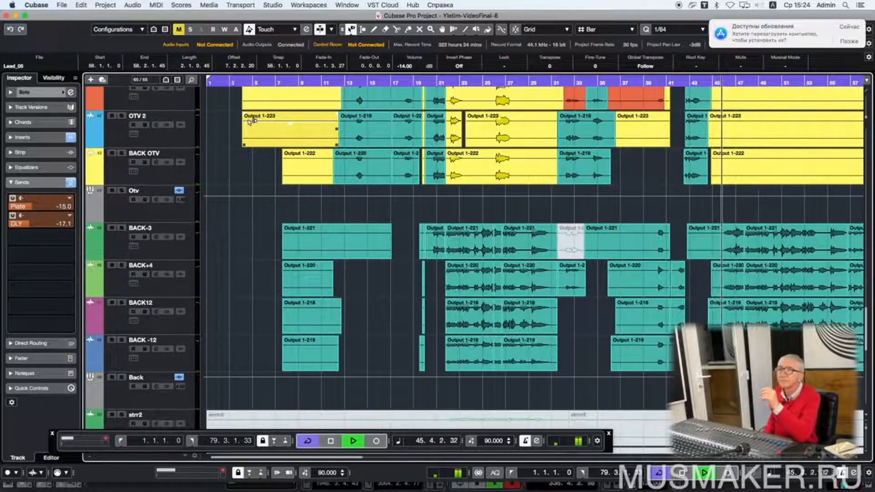
Step: Examine the doubled lead and backing vocal events around bars 33 to 65 while the mix plays
key("g")
key("g")
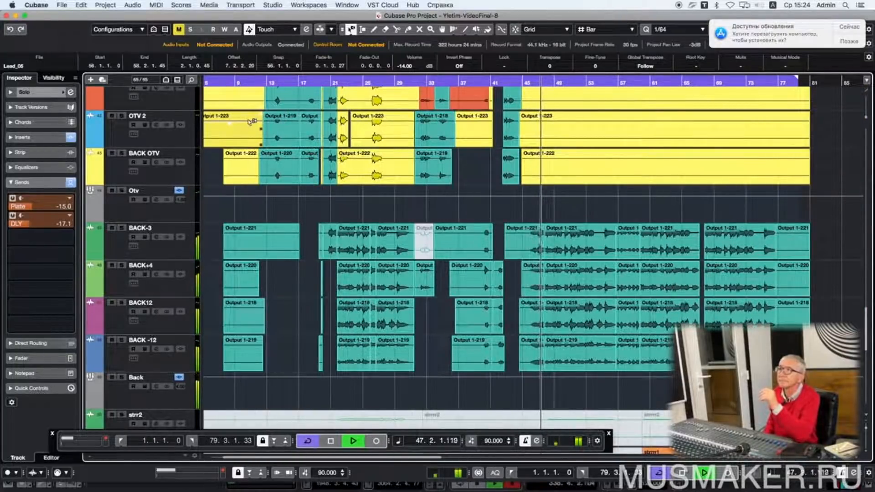
key("h")
key("h")
key("h")
key("h")
key("h")
key("h")
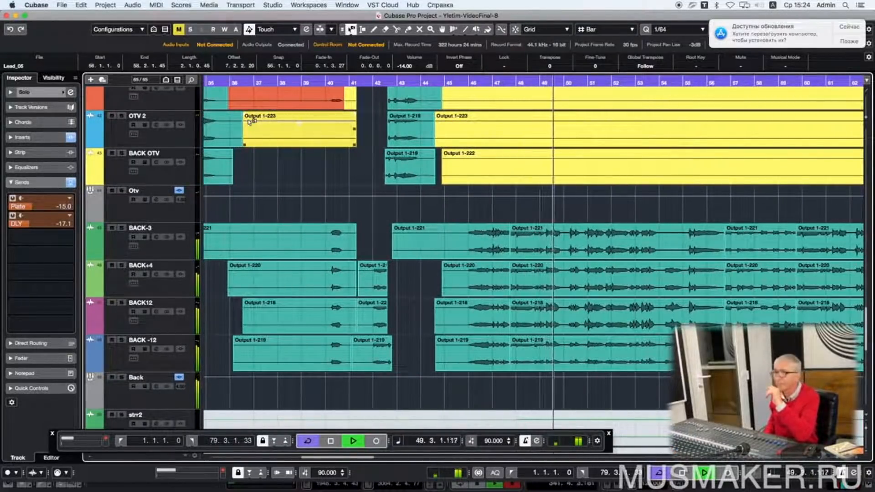
key("g")
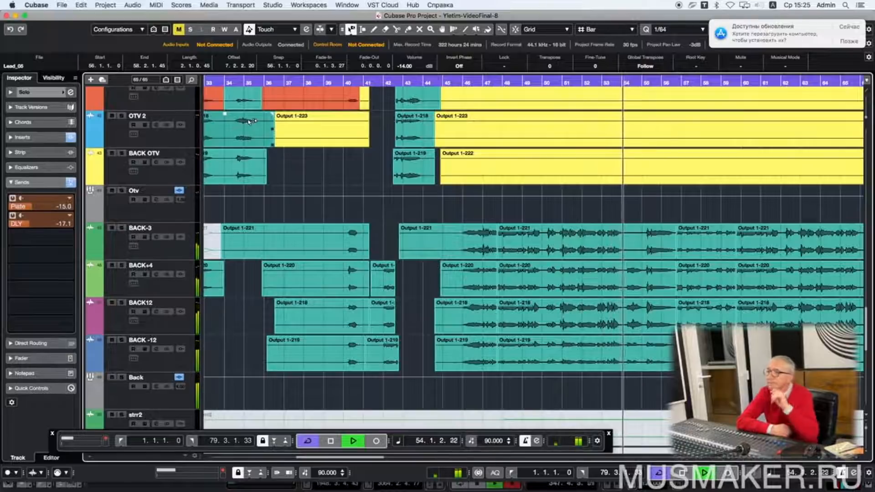
Step: Find the DRV=L and DRV=R rhythm guitar tracks, play the mix from just before bar 48, and stop playback
scroll(272, 161, "up", 5)
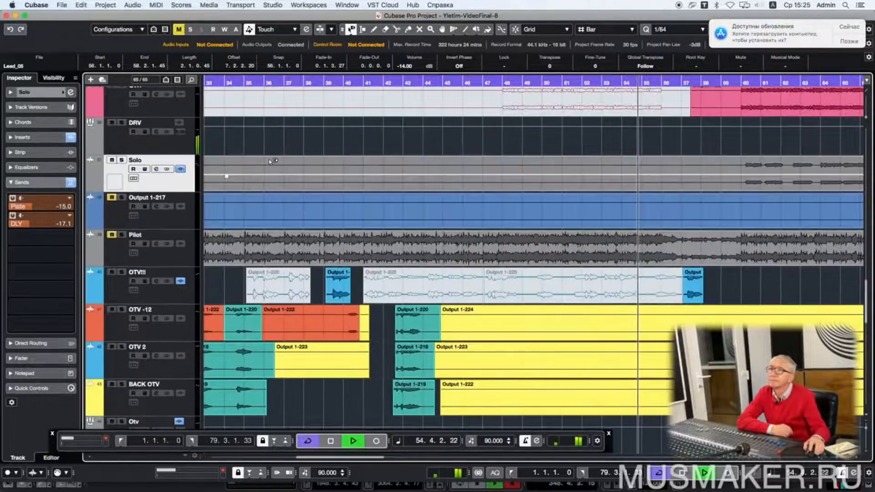
scroll(272, 161, "up", 1)
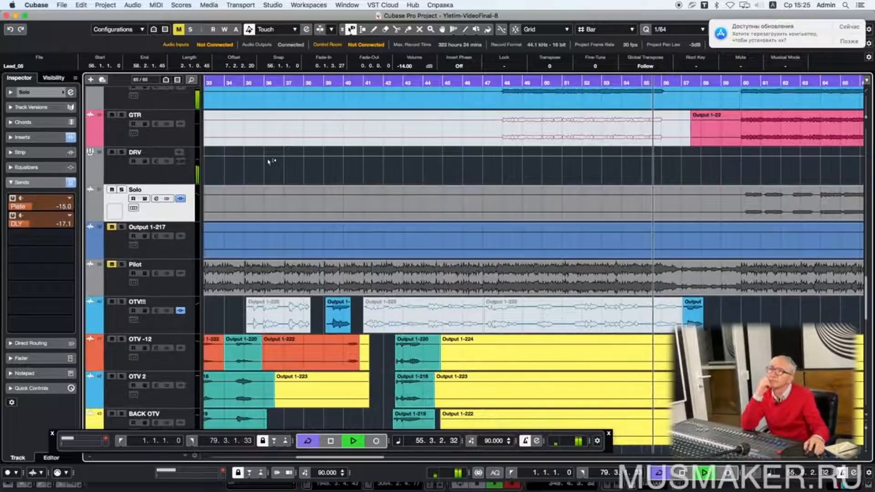
scroll(272, 161, "up", 4)
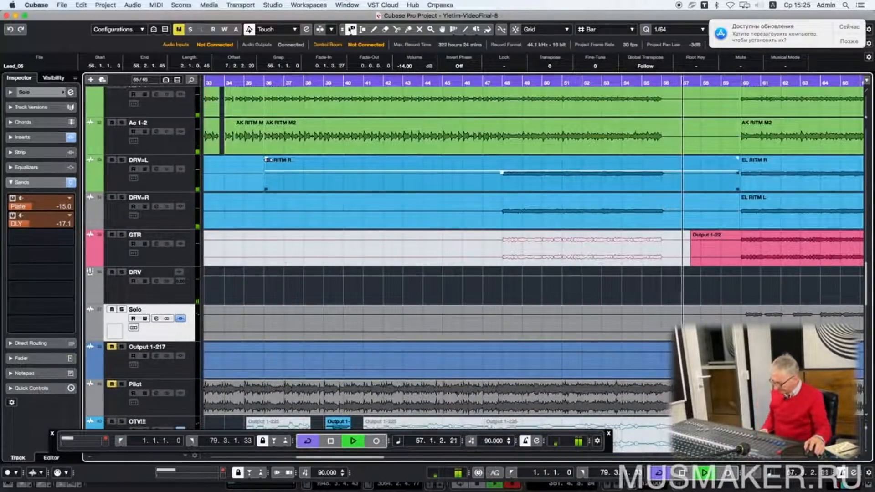
key("g")
key("g")
key("g")
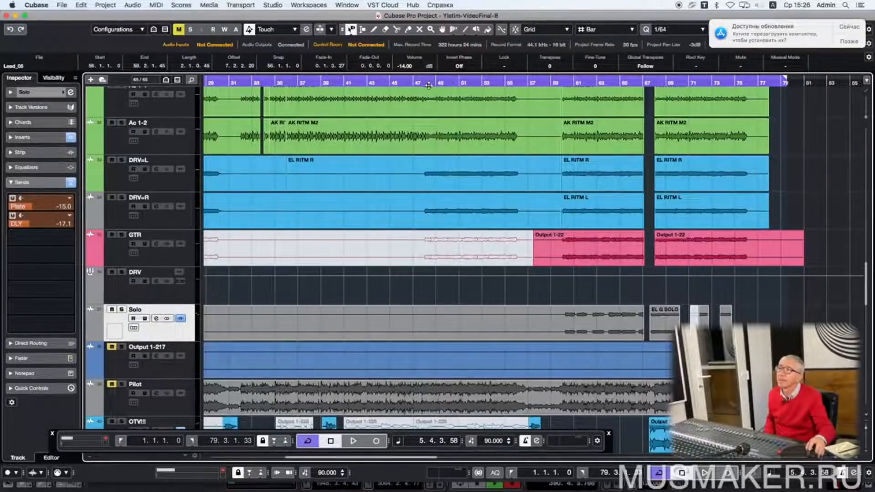
left_click(424, 84)
left_click(420, 130)
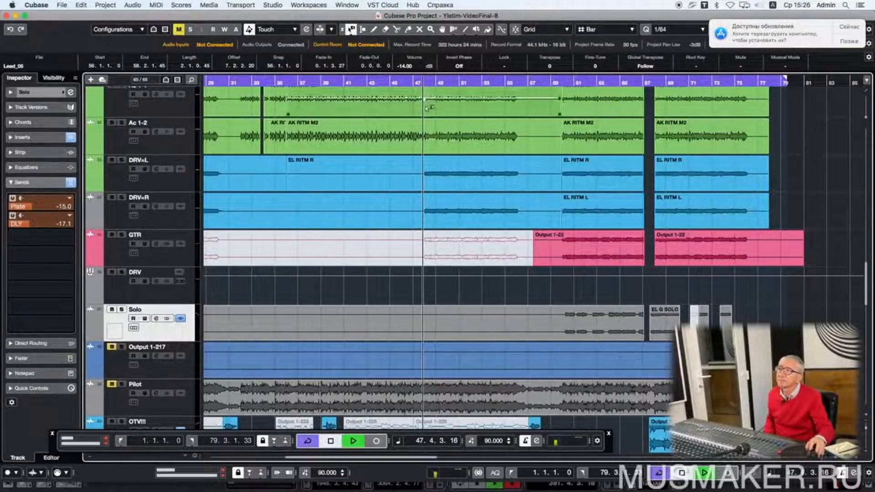
key("space")
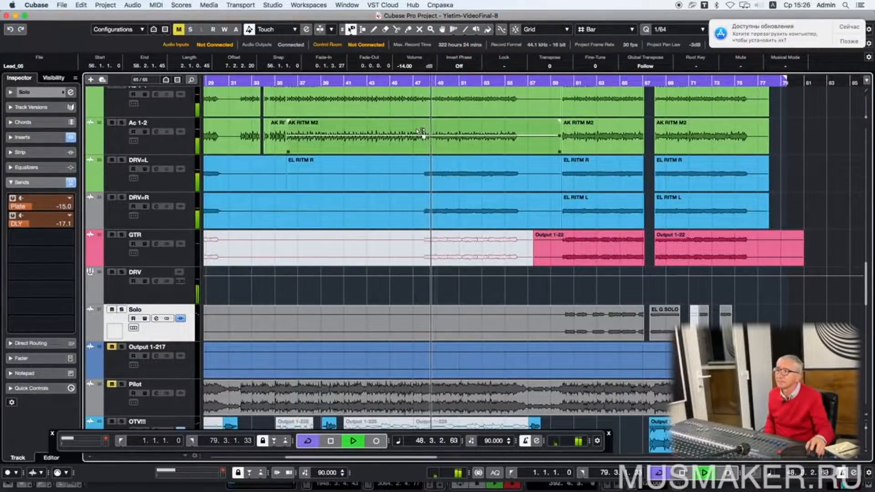
key("g")
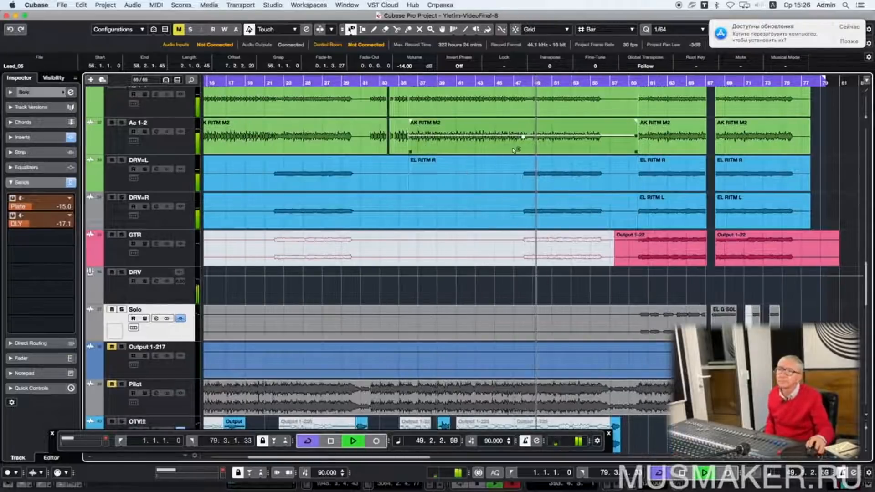
key("space")
Step: Select all events on DRV=L and DRV=R, set their volume to -2 dB, and play from just before bar 48
left_click_drag(822, 176, 333, 212)
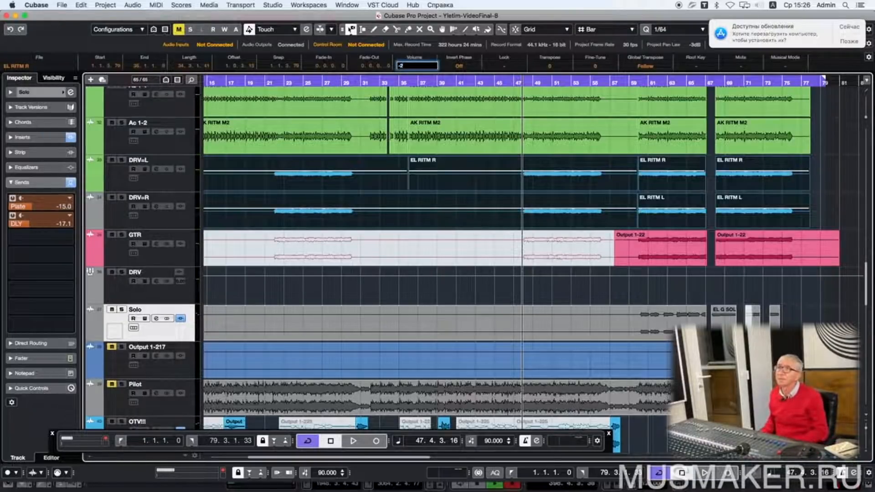
key("Return")
key("space")
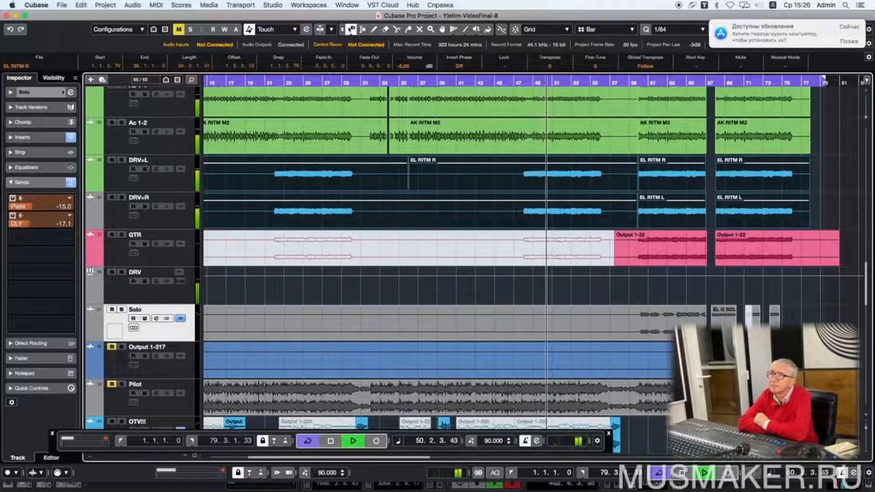
key("space")
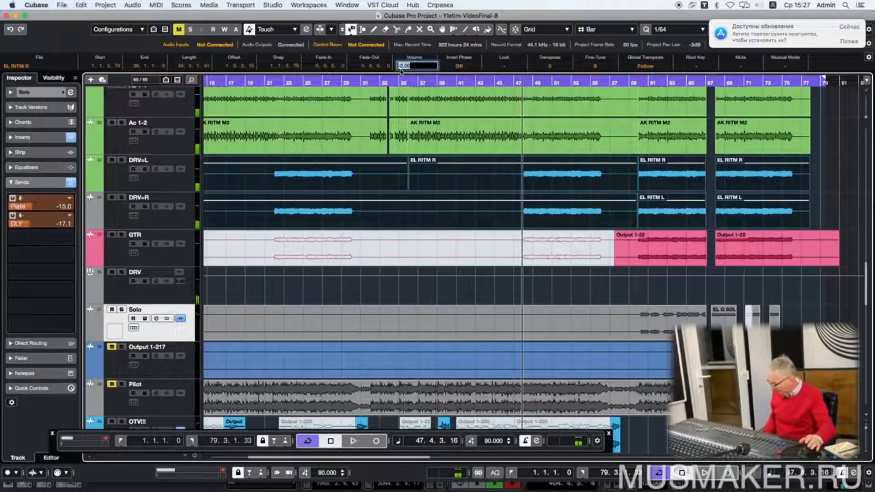
Step: Try an event volume of 2 dB on the selected DRV=L and DRV=R events and listen to the mix
key("Return")
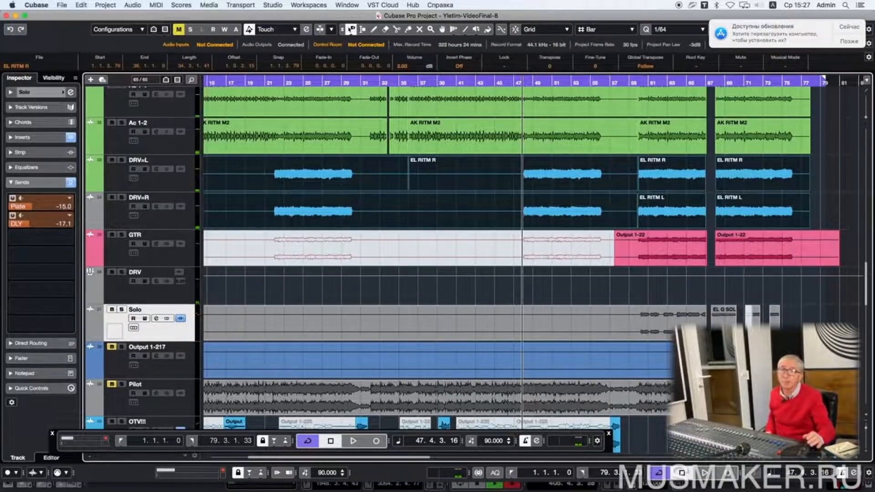
key("space")
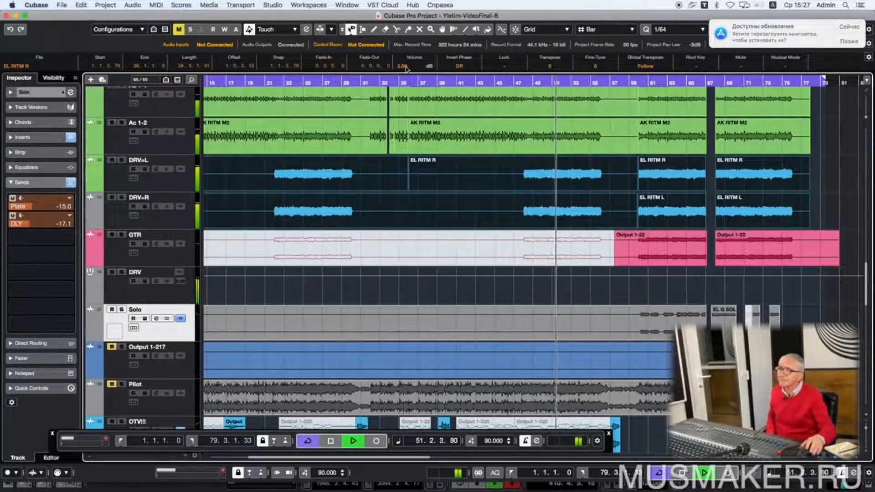
key("space")
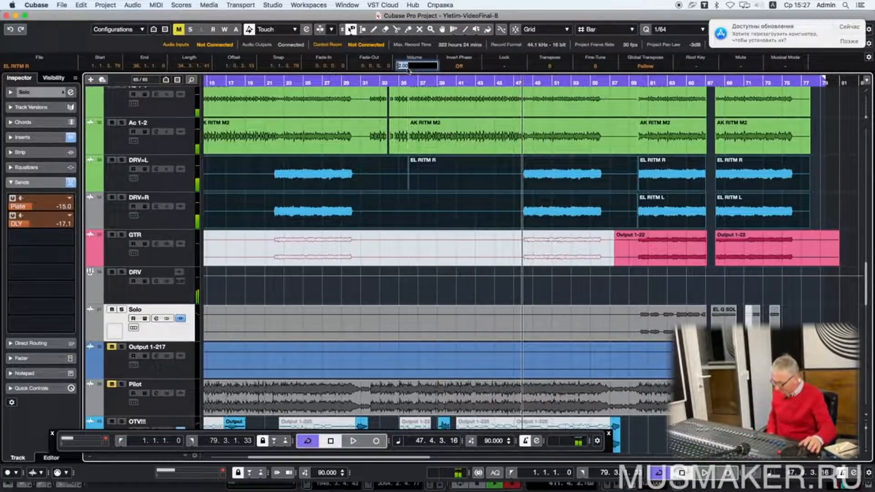
Step: Listen to the selected DRV=L and DRV=R events at 0 dB, and settle their volume at -1 dB
key("Return")
key("space")
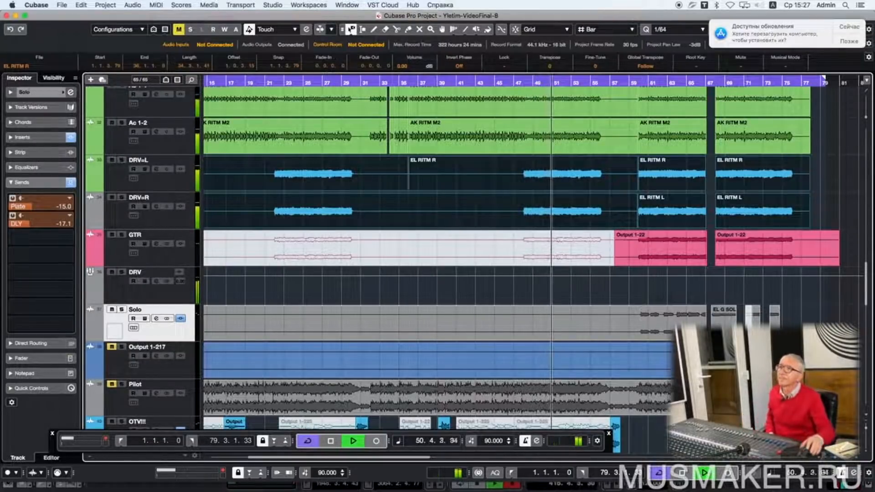
key("space")
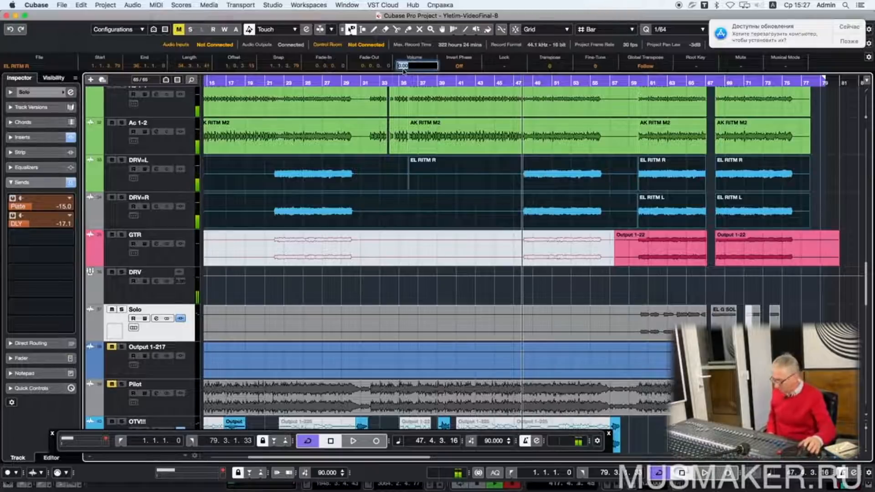
key("Return")
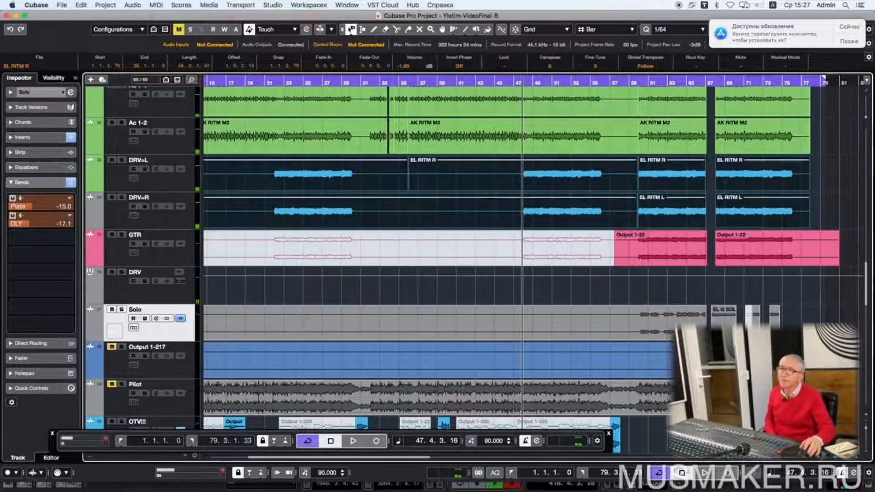
Step: Play from bar 59 with the GTR track soloed, and compare it with the full mix
left_click(635, 83)
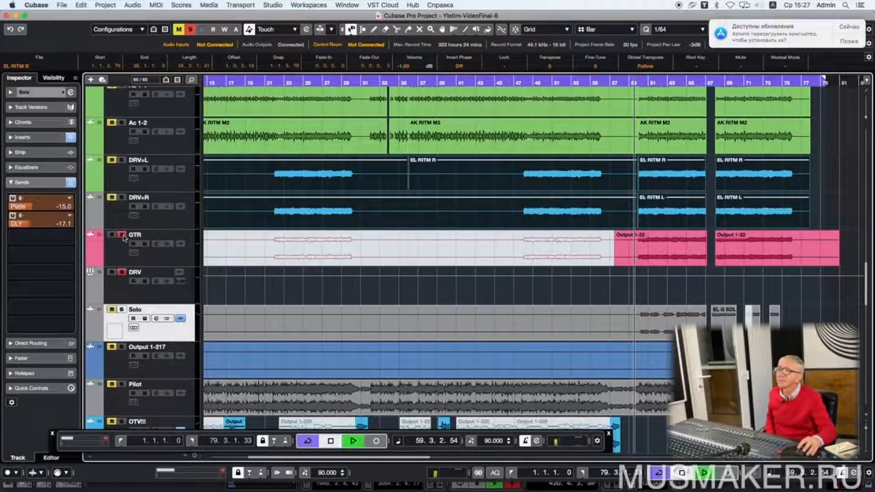
key("space")
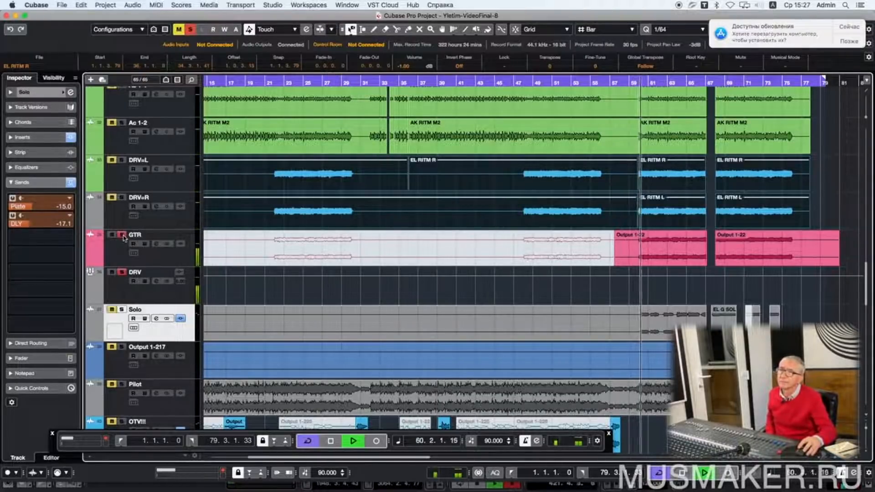
left_click(122, 235)
key("space")
key("space")
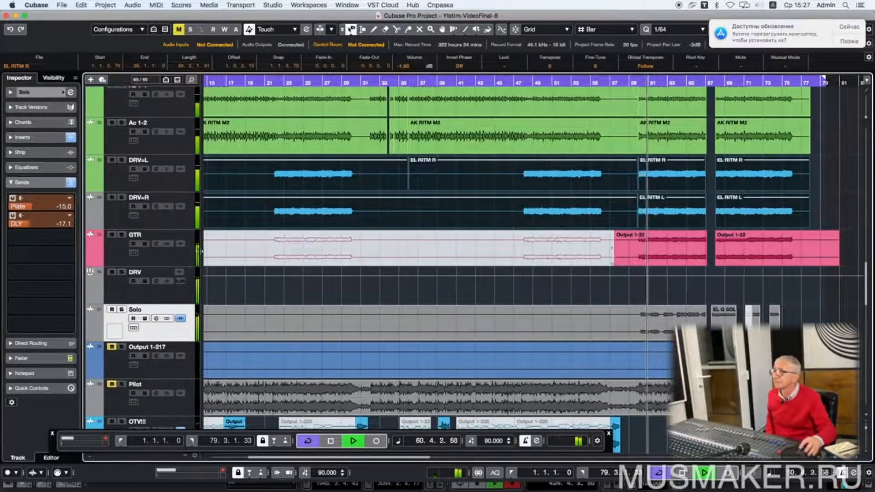
Step: Set the GTR track's volume to -2.00 dB while comparing levels in the mix, and replay from bar 59
left_click(114, 257)
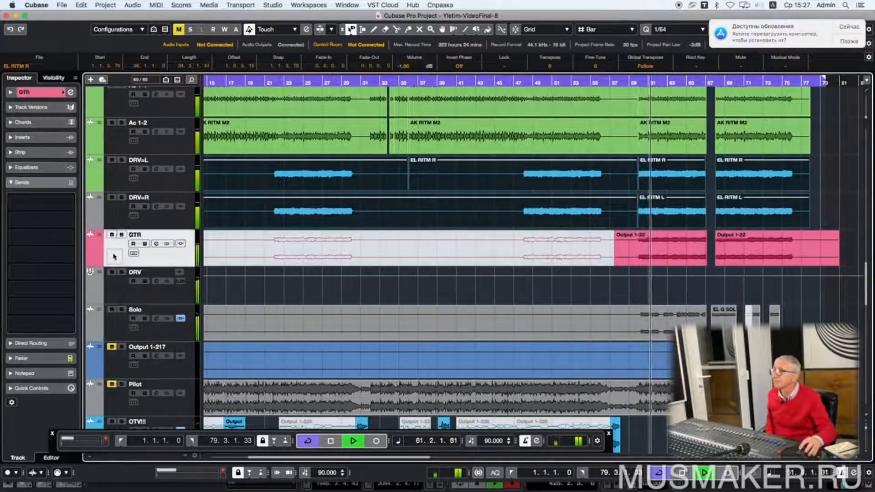
left_click(29, 93)
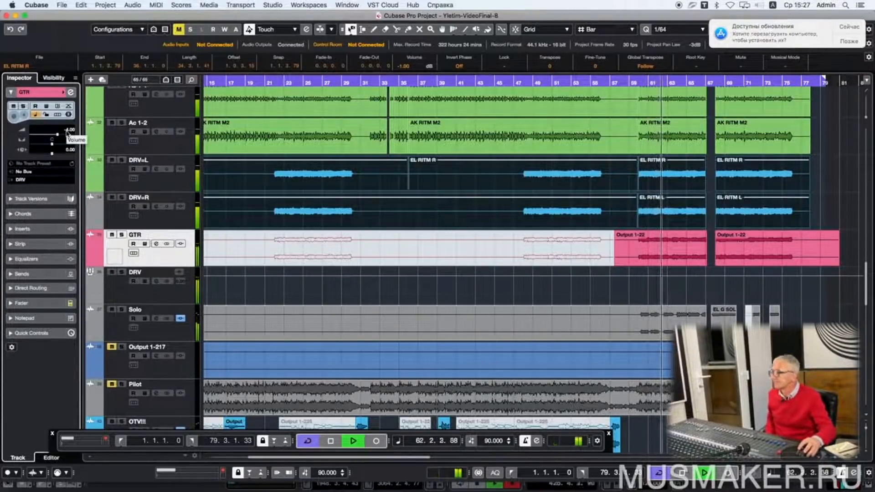
key("space")
key("space")
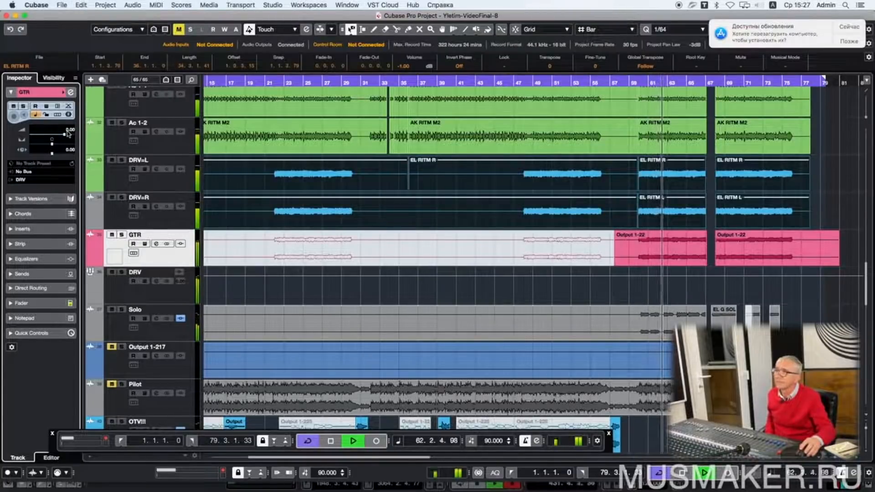
key("space")
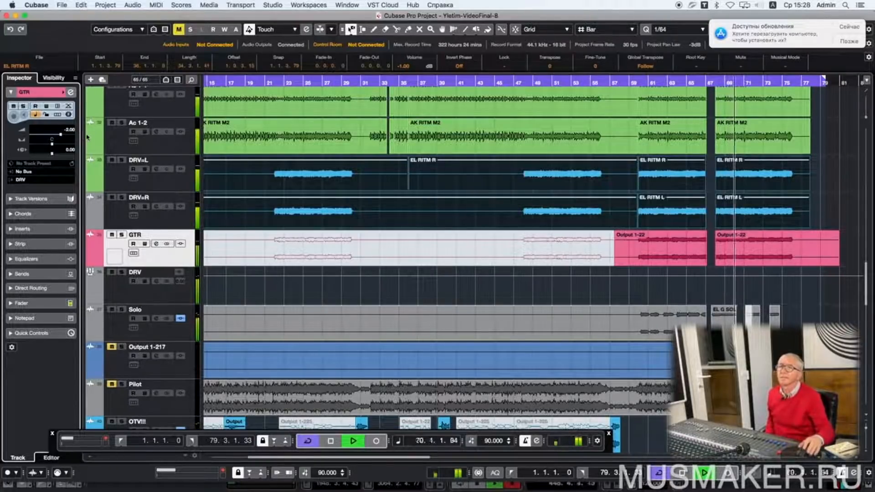
key("space")
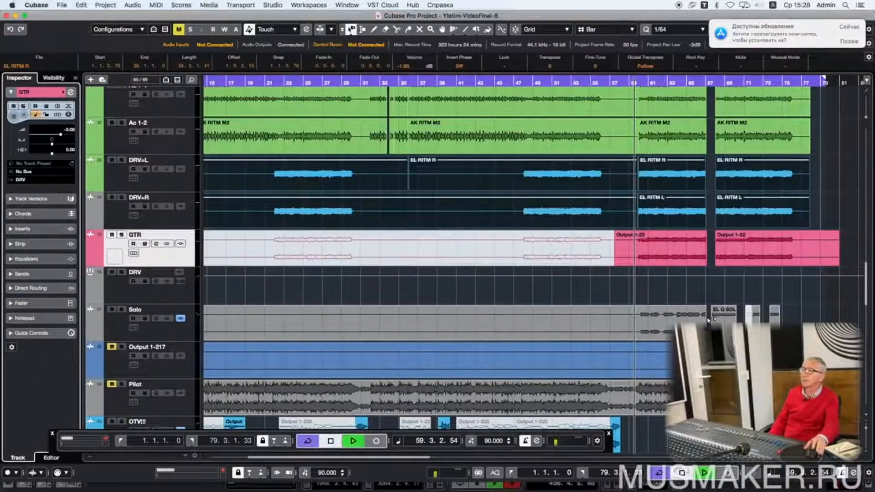
Step: Solo the guitar Solo track to hear it alone, stop playback, and open its Q4 Stereo insert
left_click(121, 310)
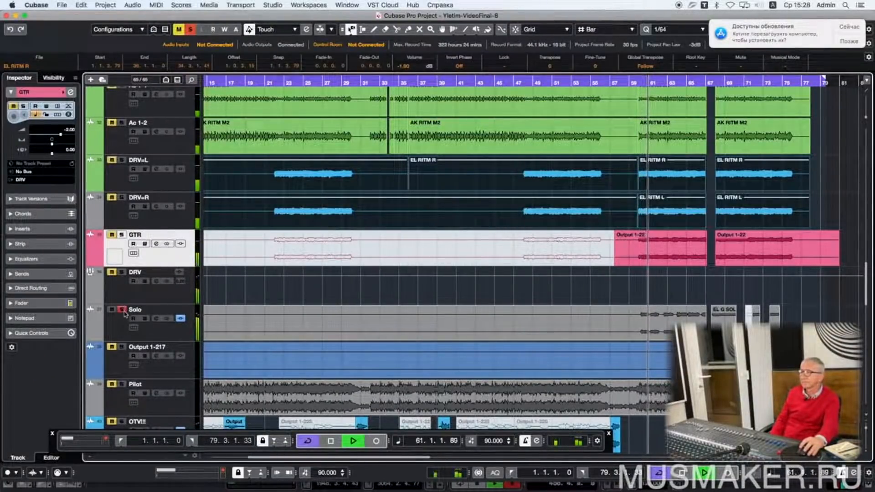
left_click(122, 327)
key("space")
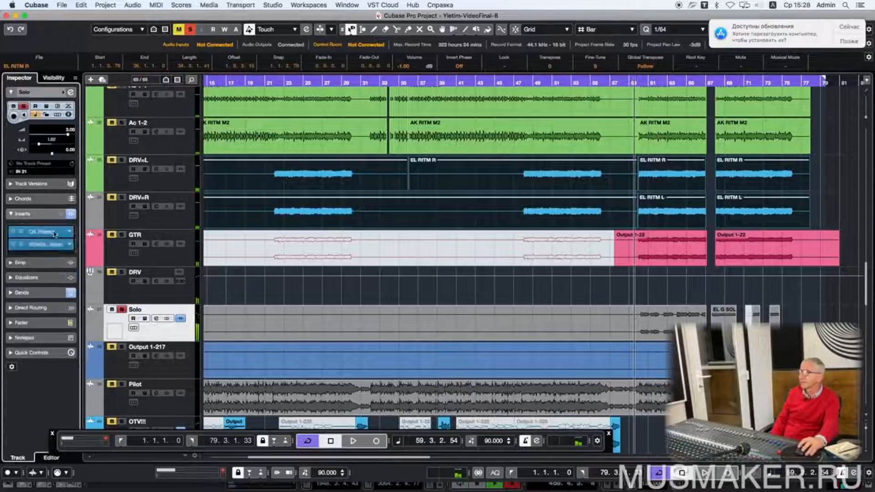
left_click(21, 229)
left_click(53, 157)
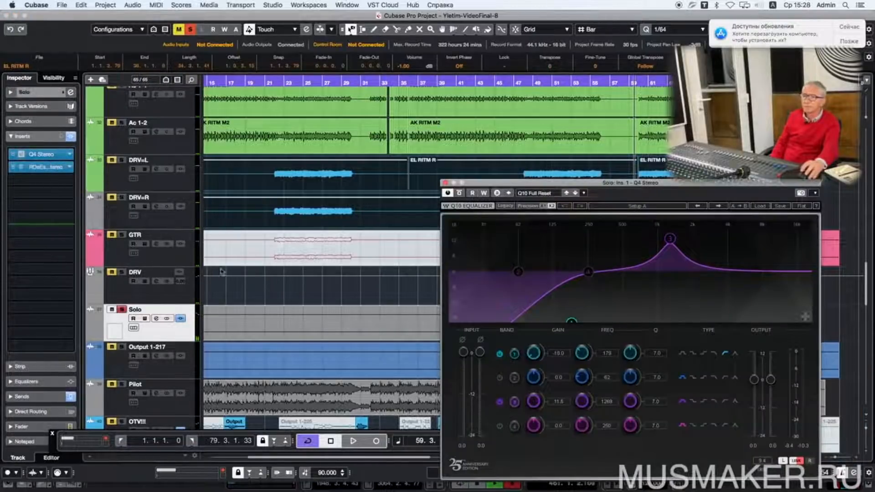
Step: Unsolo the Solo track, replay the full mix from bar 59, and lower EQ band 3's frequency to about 829 Hz
key("space")
key("space")
key("s")
key("space")
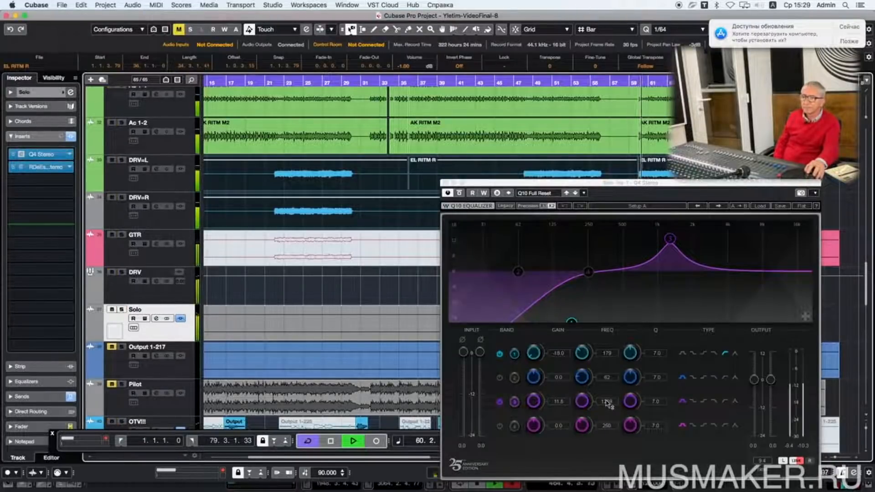
left_click_drag(608, 403, 608, 419)
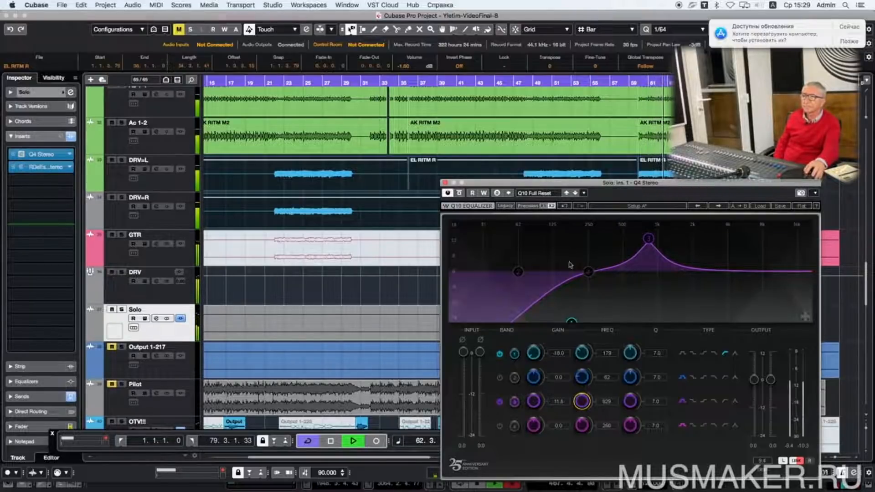
Step: Boost band 3's gain to 18 dB and sweep its frequency while the mix plays, settling at 965 Hz
left_click_drag(570, 185, 312, 157)
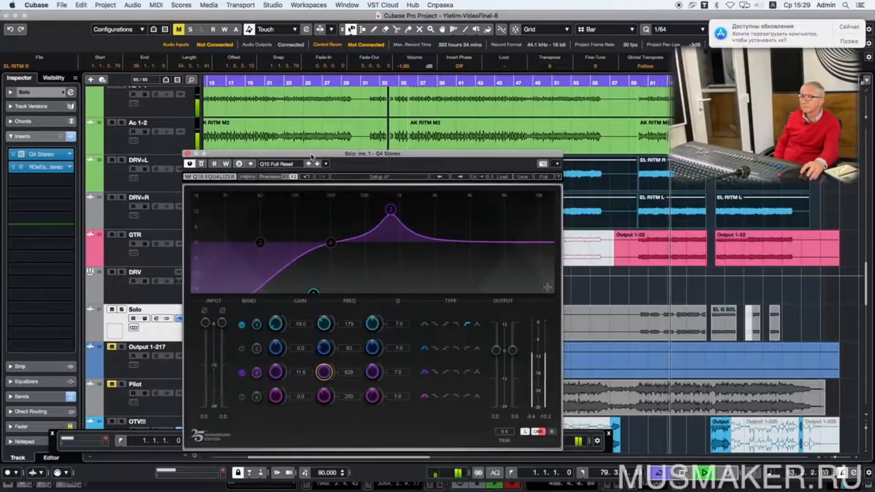
left_click_drag(350, 373, 308, 380)
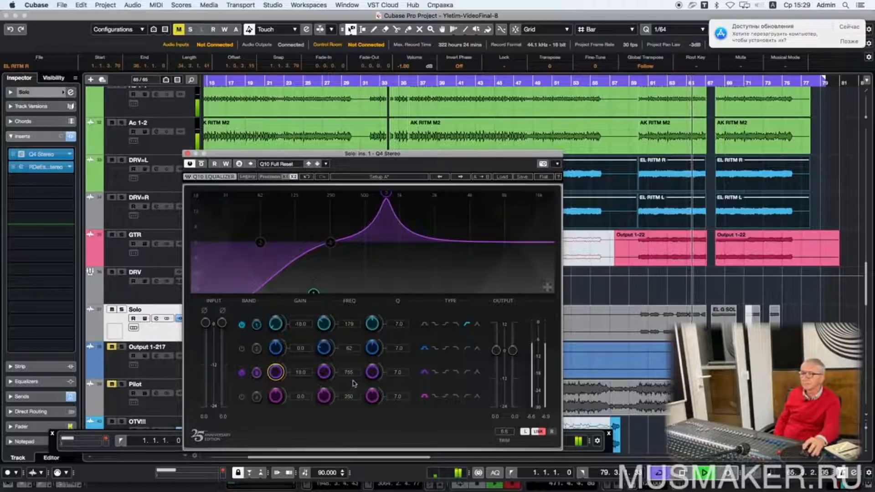
mouse_move(351, 373)
left_mouse_down()
mouse_move(344, 382)
mouse_move(351, 373)
left_mouse_up()
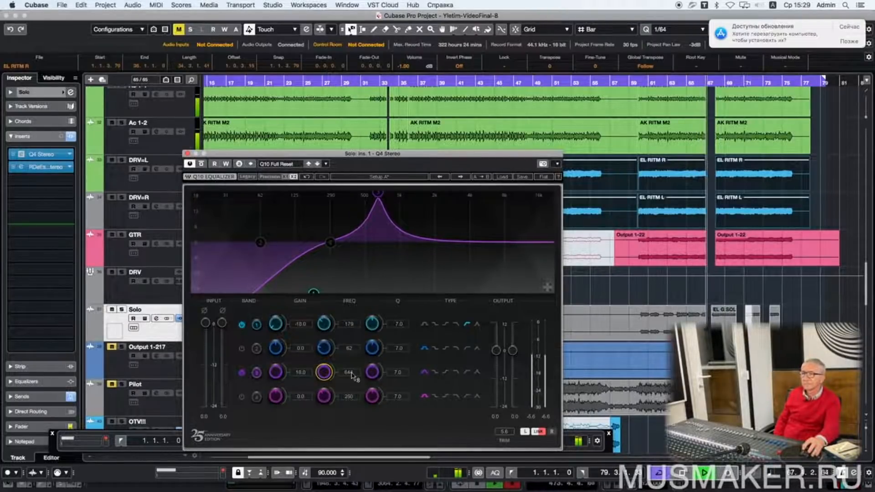
key("space")
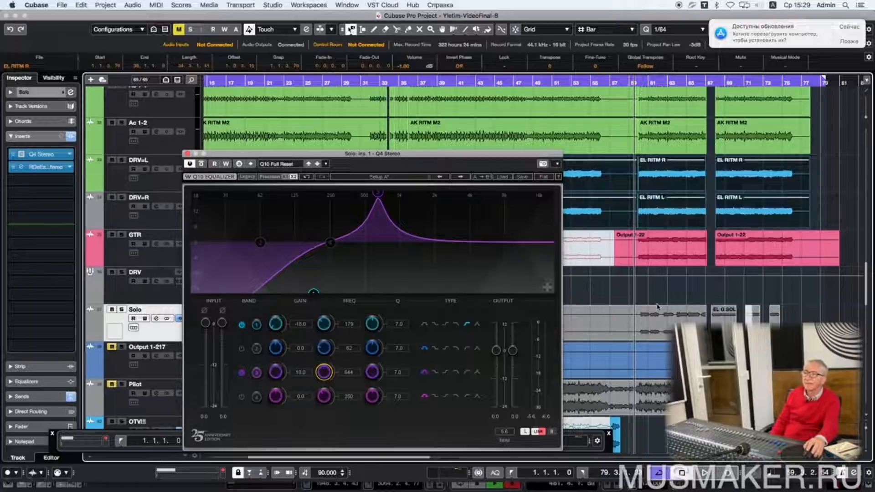
key("space")
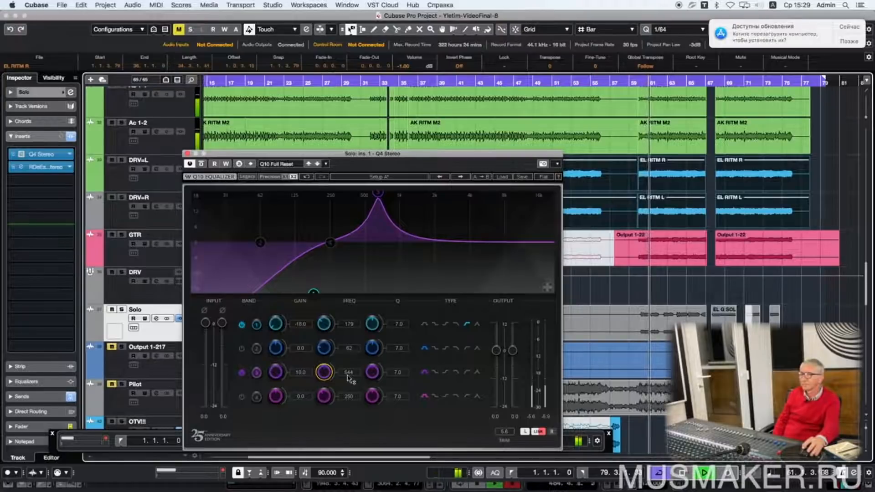
left_click_drag(348, 376, 347, 364)
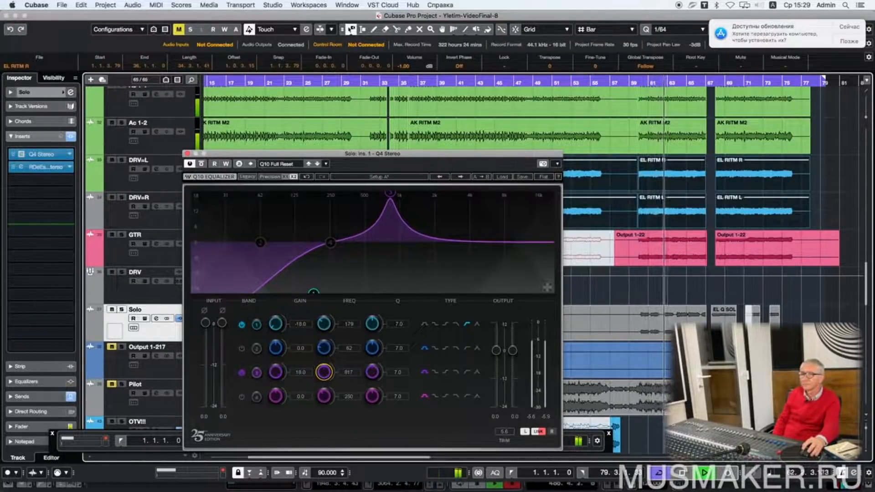
left_click_drag(347, 365, 348, 362)
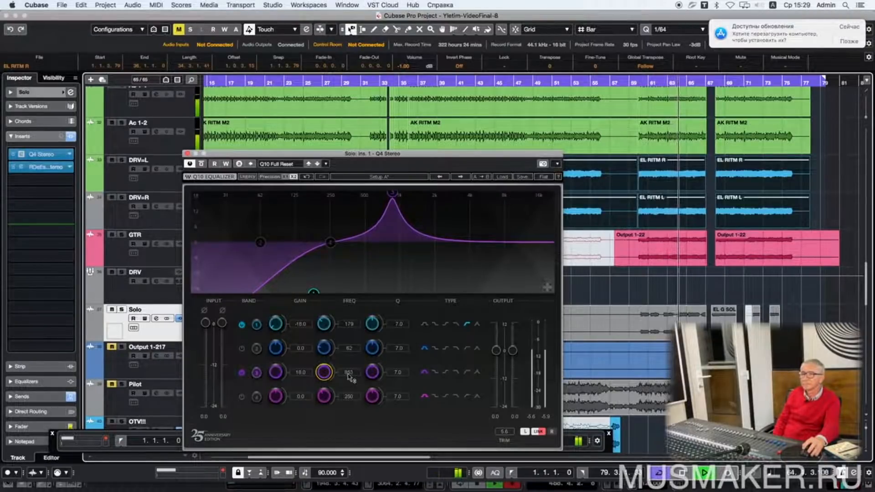
left_click_drag(349, 377, 349, 377)
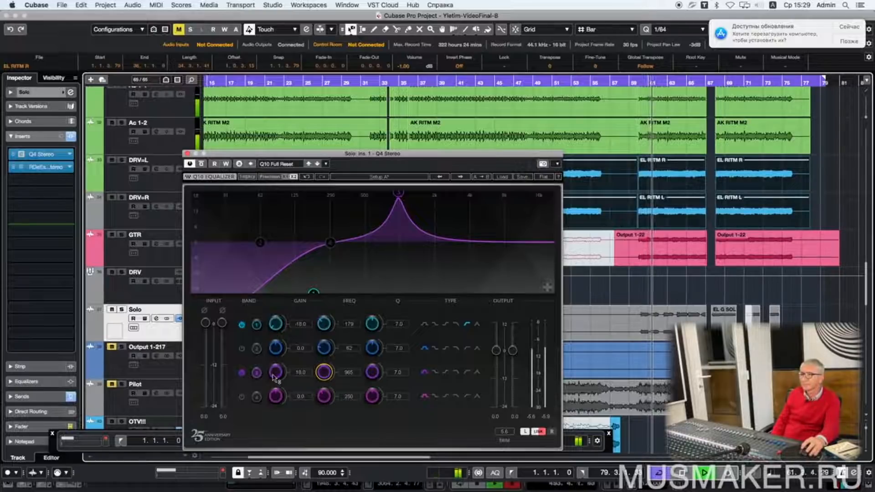
Step: Set band 3's gain to 12 dB and replay the mix from bar 59
left_click(299, 372)
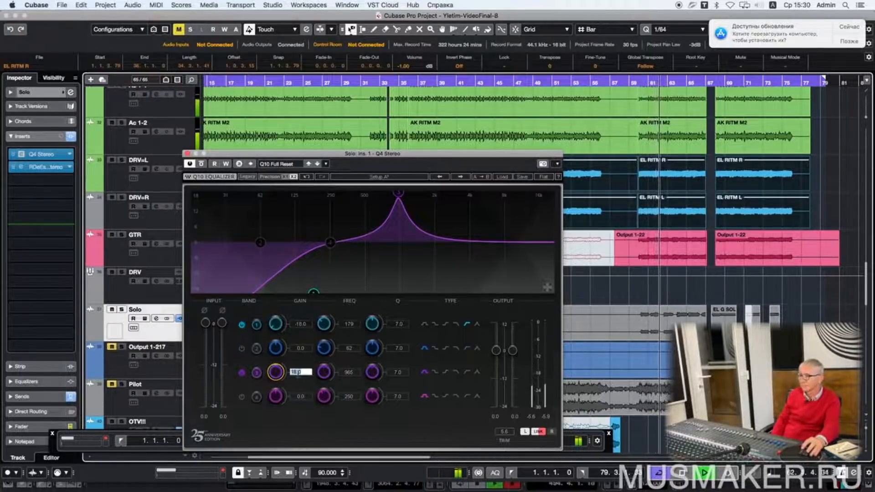
type("12")
key("Return")
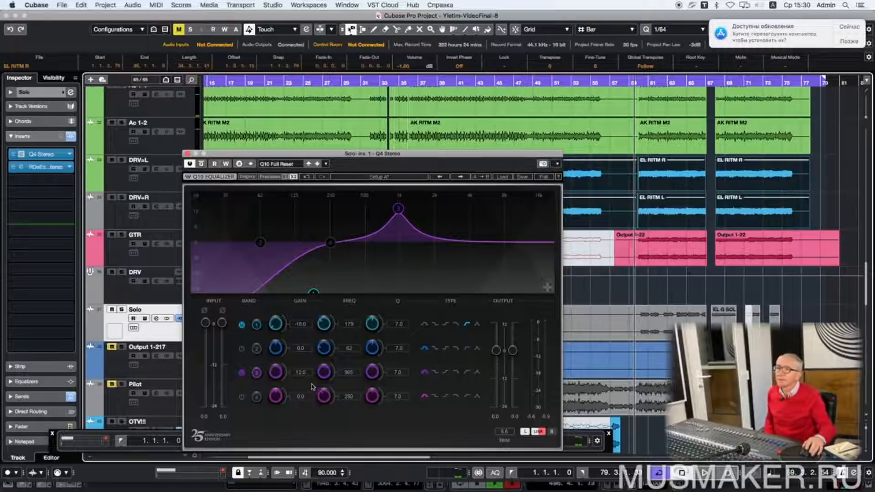
key("space")
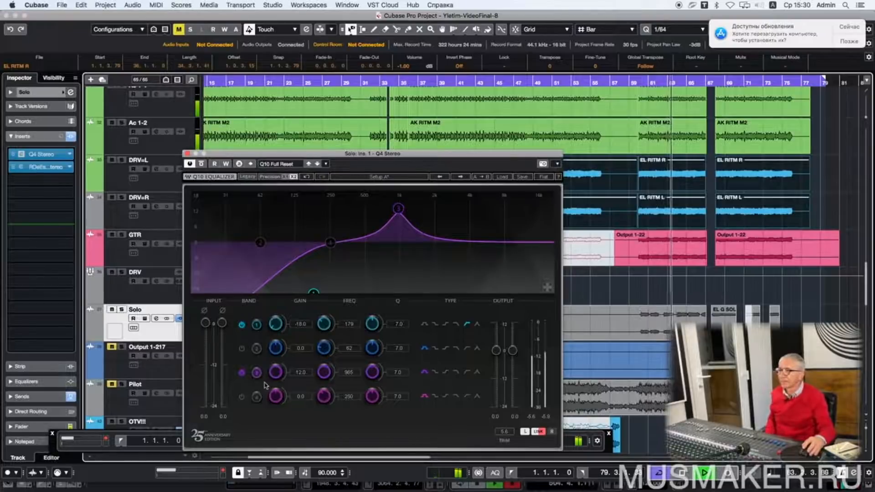
Step: Compare the guitar solo in the mix with EQ band 3 switched off and on again
key("space")
left_click(242, 372)
key("space")
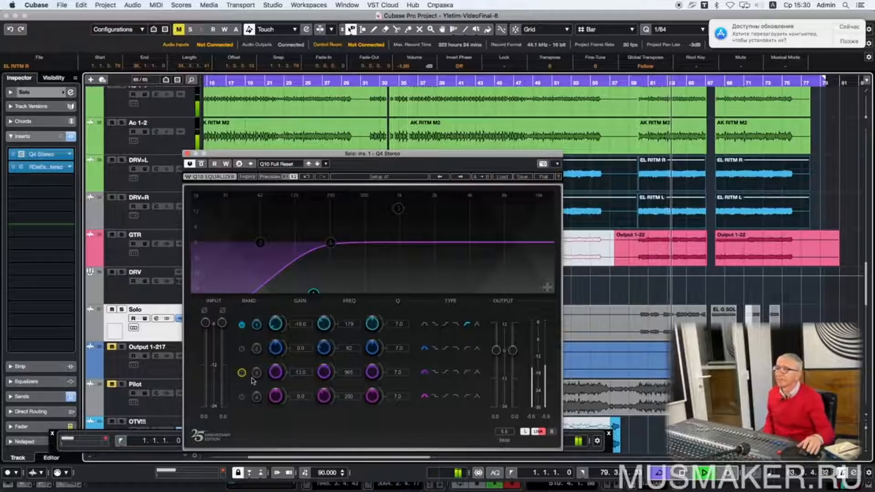
key("space")
left_click(241, 374)
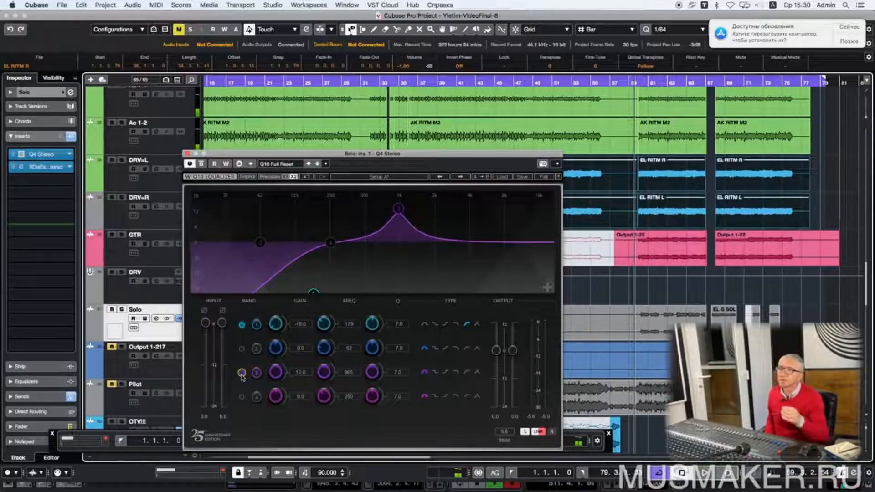
key("space")
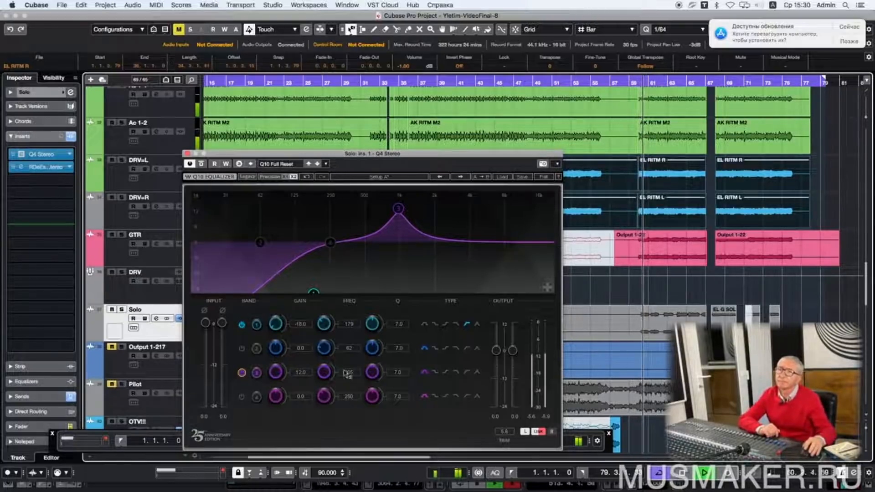
Step: Play the mix from bar 67, stop playback, and close the Solo track's Q4 equalizer
left_click(713, 82)
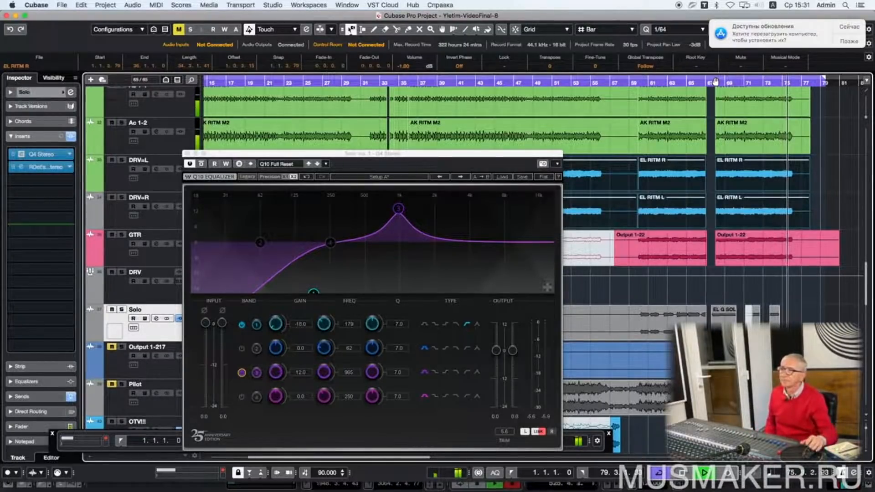
key("space")
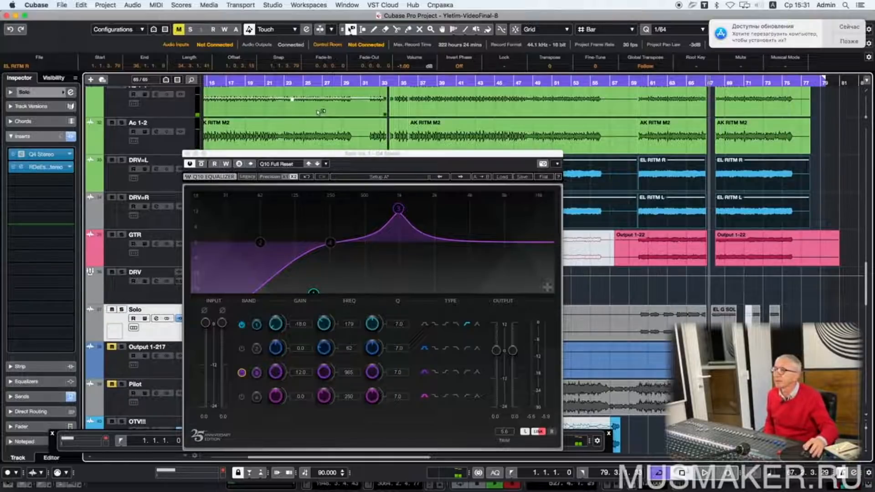
left_click(187, 154)
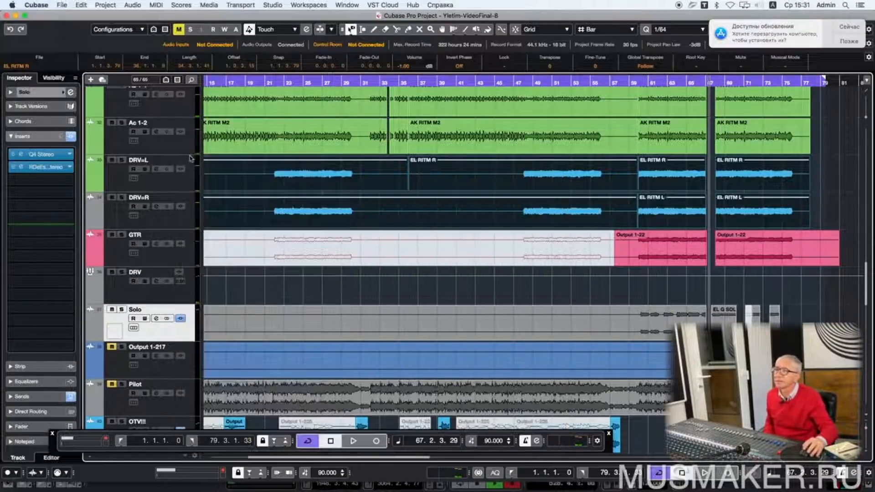
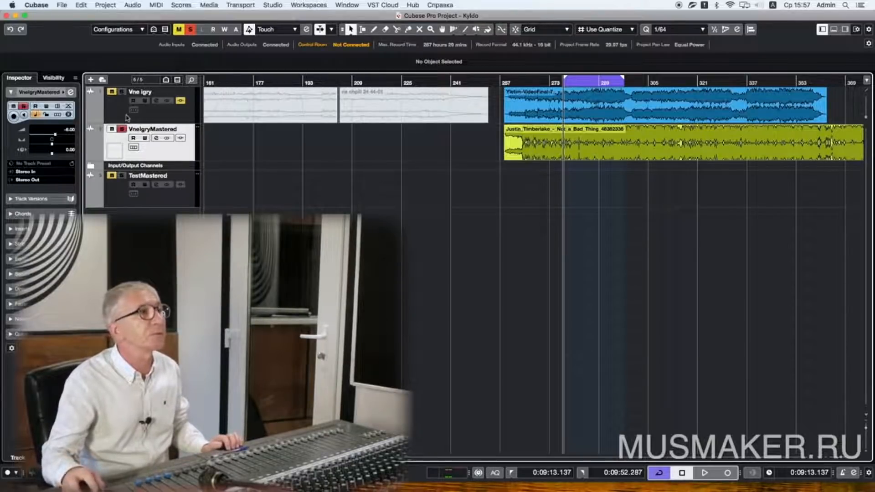
Step: Open Ozone 9 on the Vne igry track and turn off the three modules after Equalizer 2
left_click(173, 113)
left_click(51, 229)
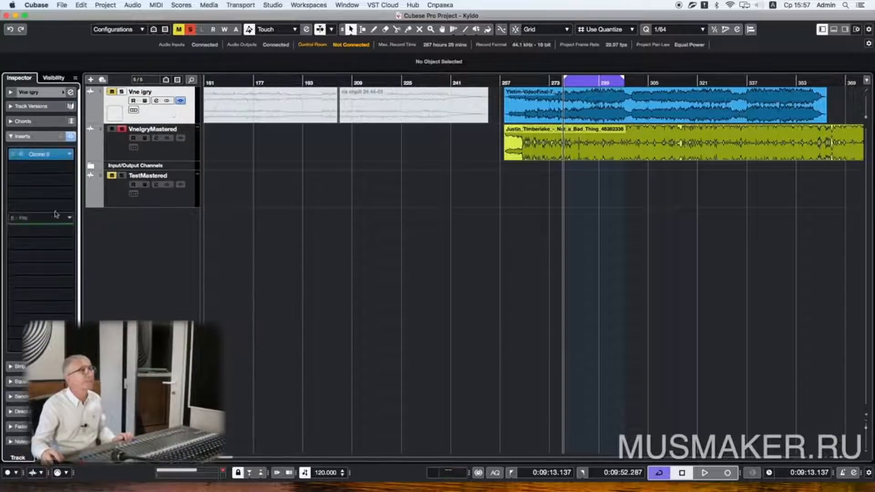
left_click(51, 155)
left_click(515, 208)
left_click(450, 209)
left_click(385, 208)
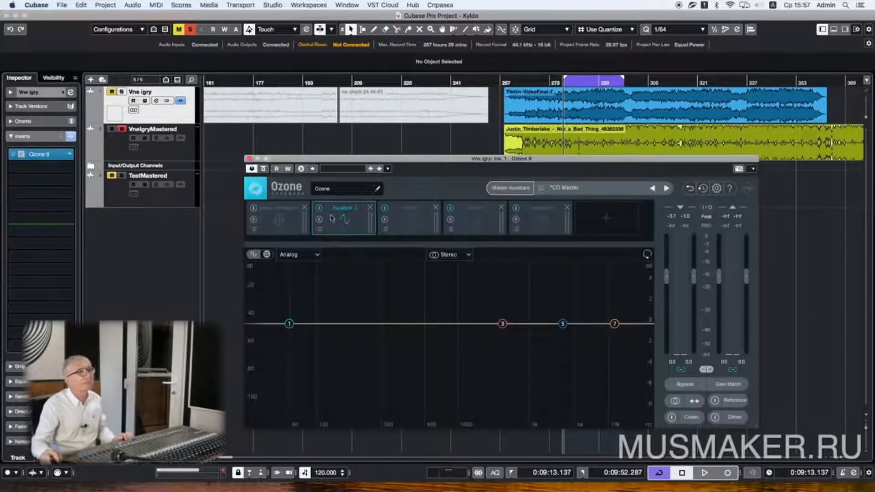
Step: Set the gain of Equalizer 2's 60 Hz band to 8 dB
left_click(288, 326)
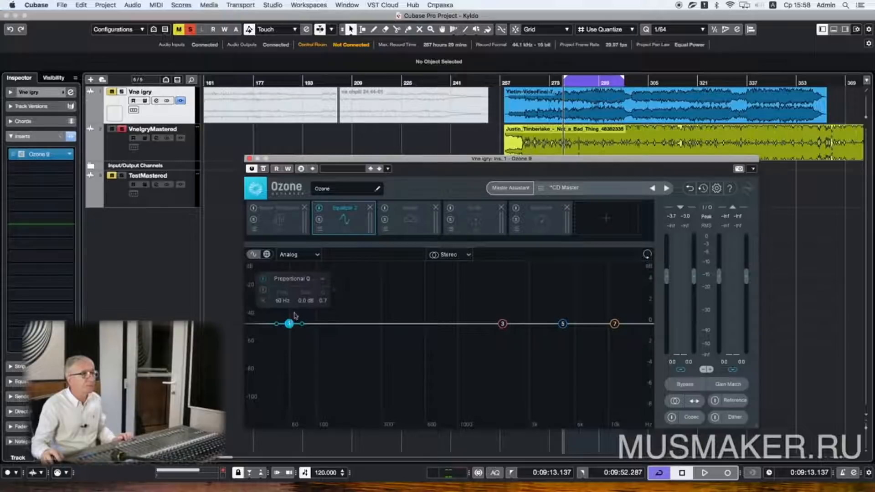
double_click(302, 301)
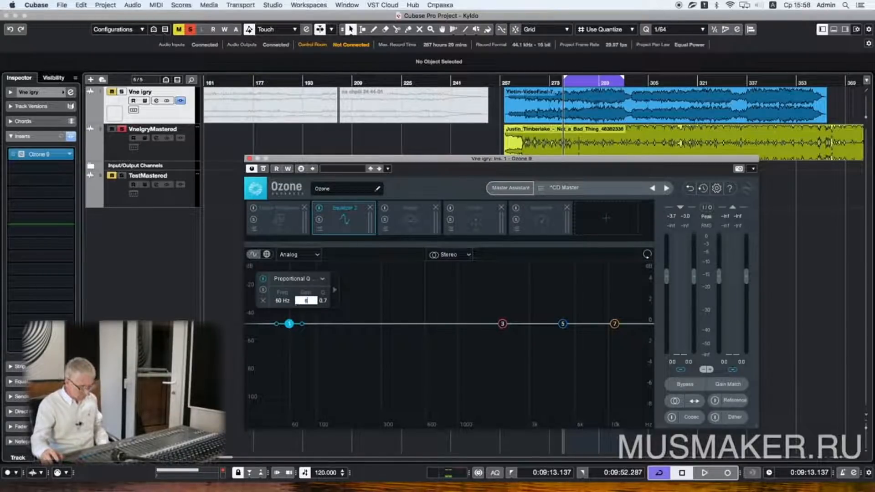
key("Return")
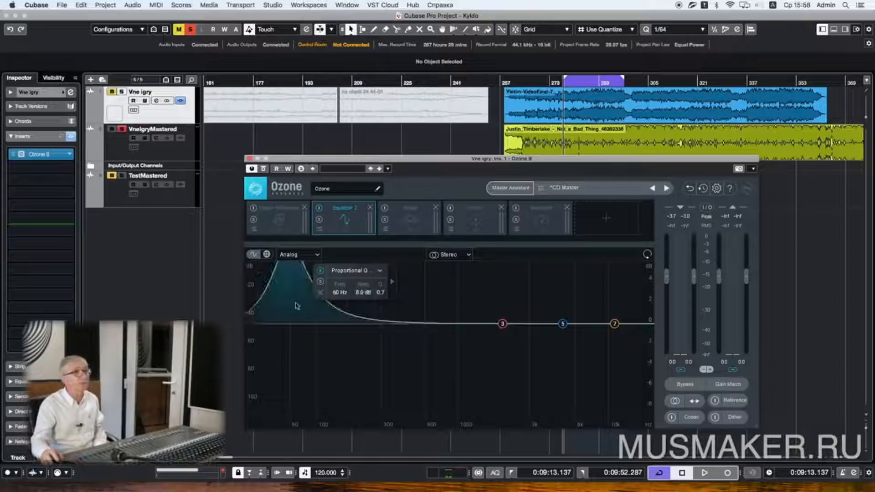
Step: Play the looped section, unsolo the VneIgryMastered track, and compare the Vne igry track with Equalizer 2 off and on
key("space")
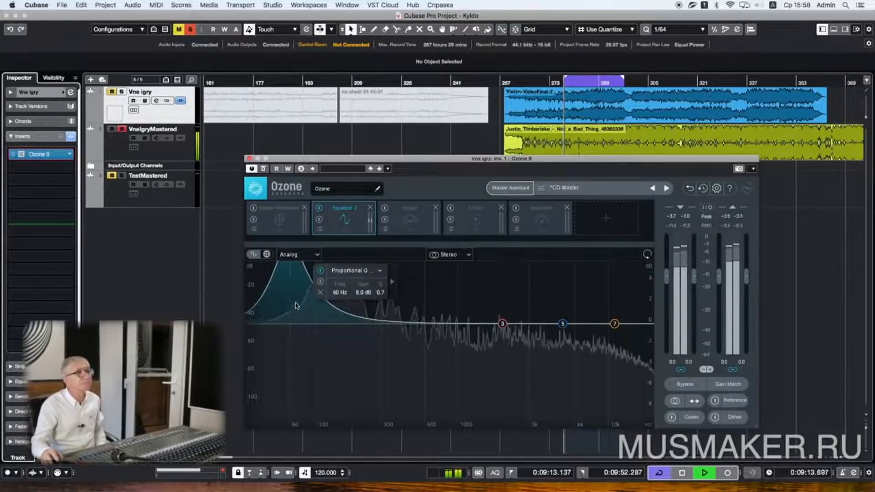
left_click(122, 129)
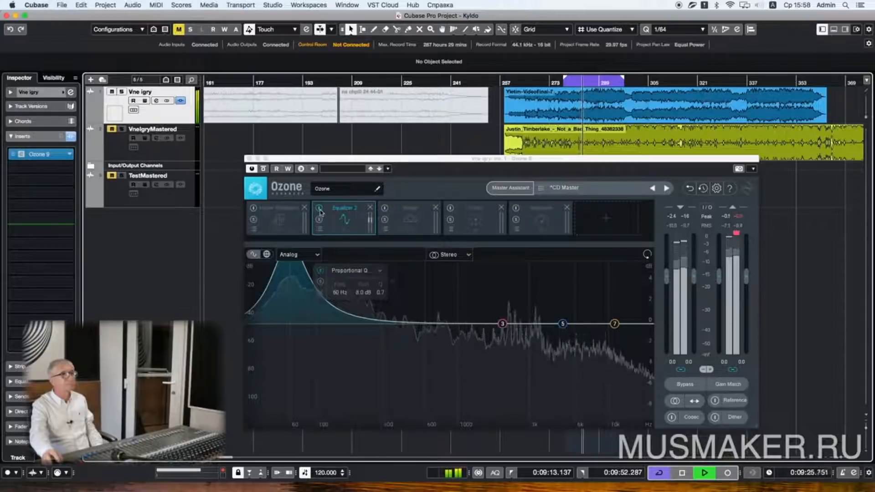
left_click(319, 211)
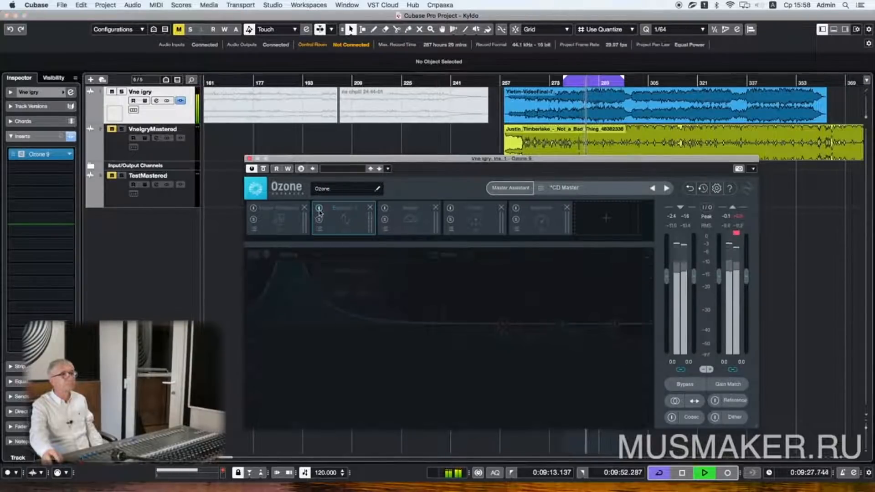
left_click(319, 210)
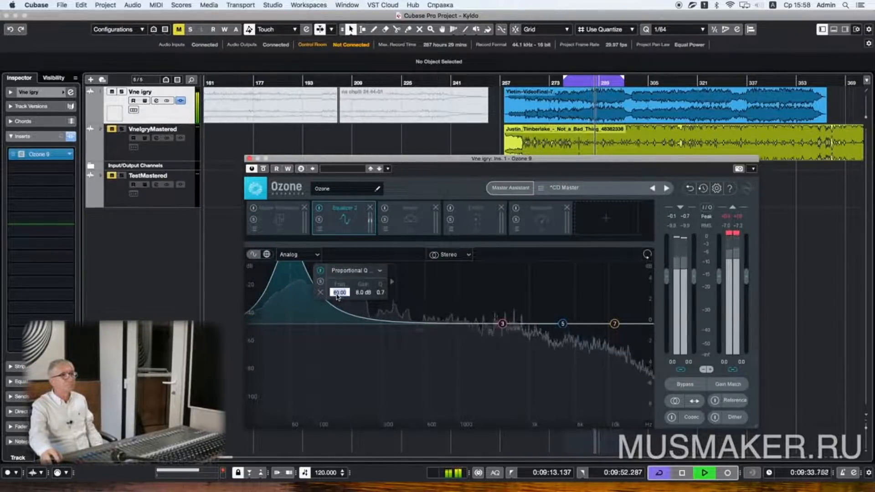
Step: Audition the 8 dB boost of band 1 at 80 Hz and 100 Hz, and return its frequency to 60 Hz
type("6")
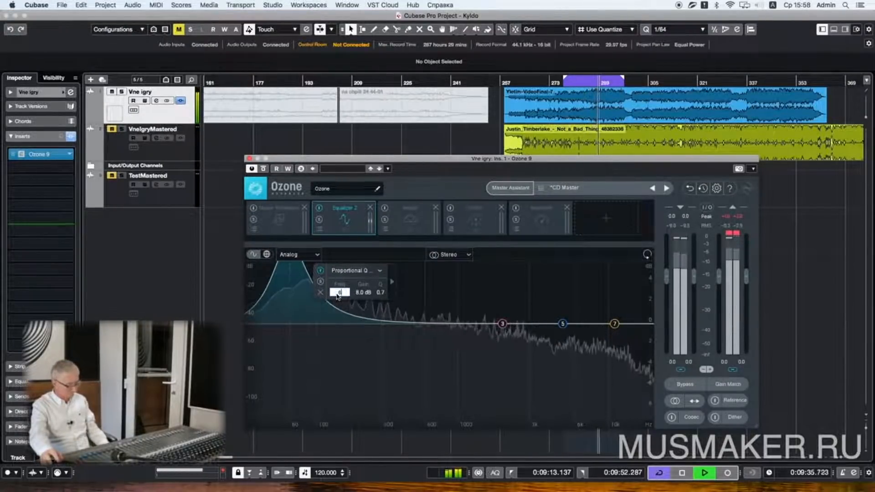
type("0")
key("Return")
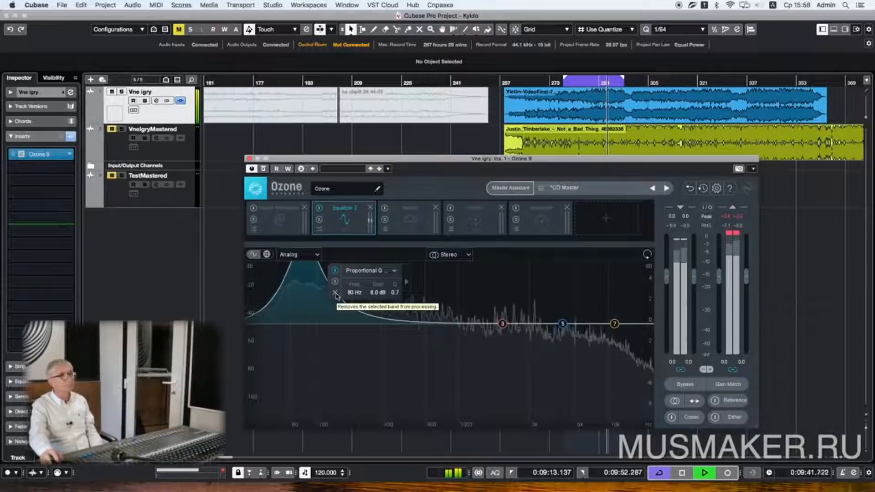
type("100")
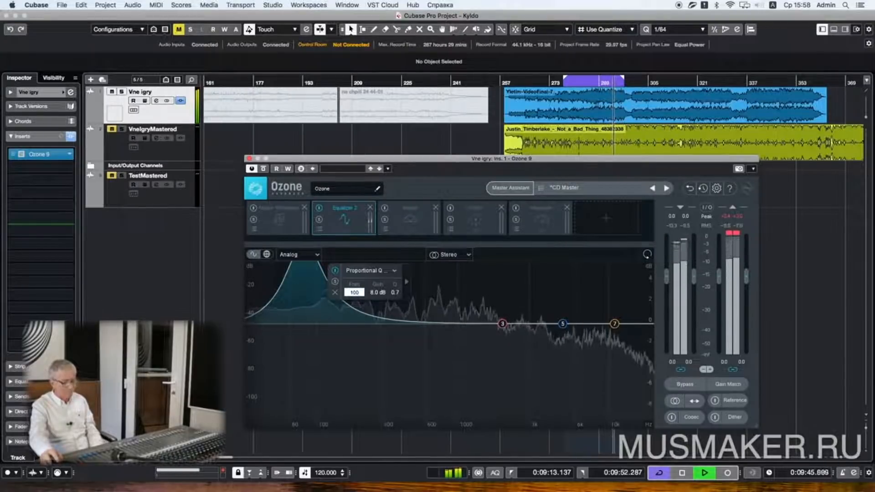
key("Return")
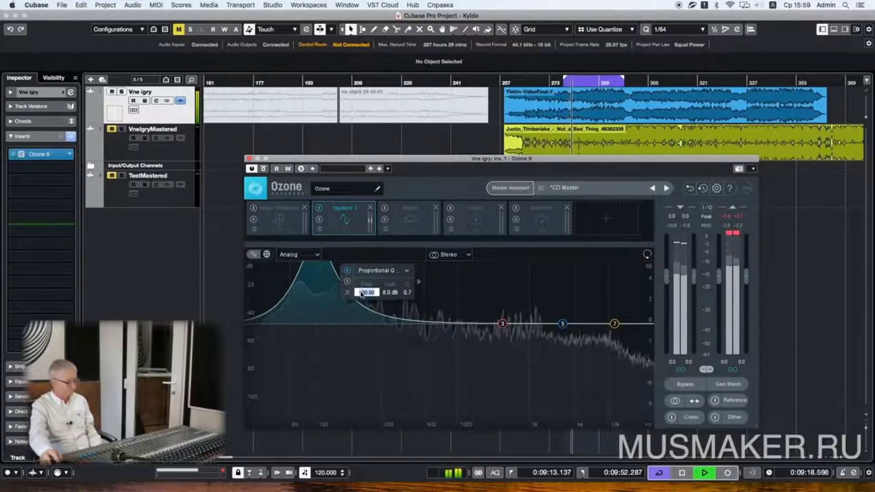
type("6")
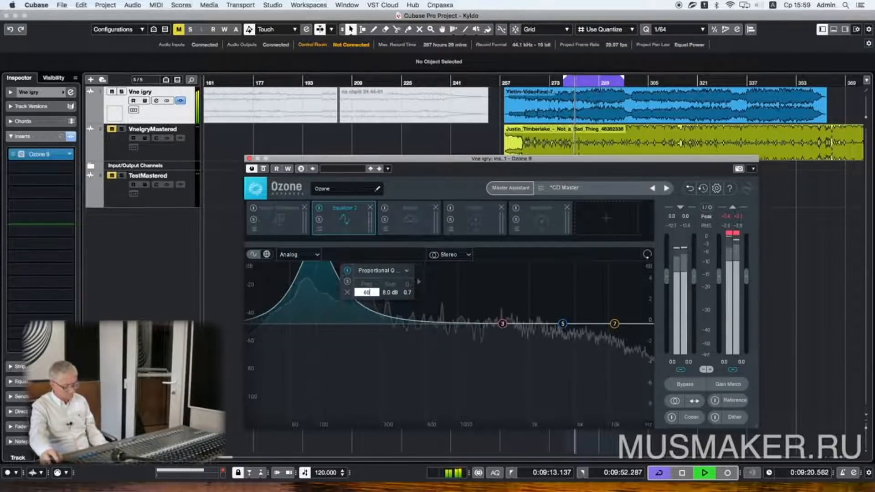
type("0")
key("Return")
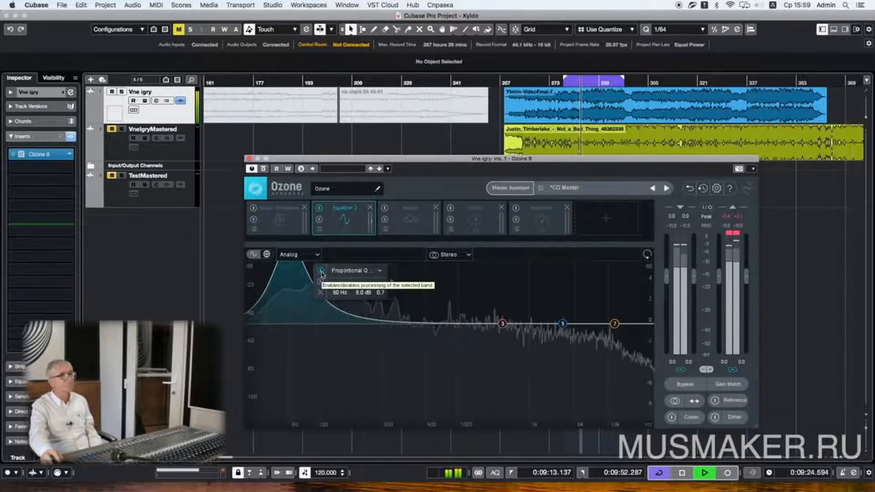
Step: Compare the looped section with band 1's 60 Hz boost off and on, leave the band off, and stop playback
left_click(321, 273)
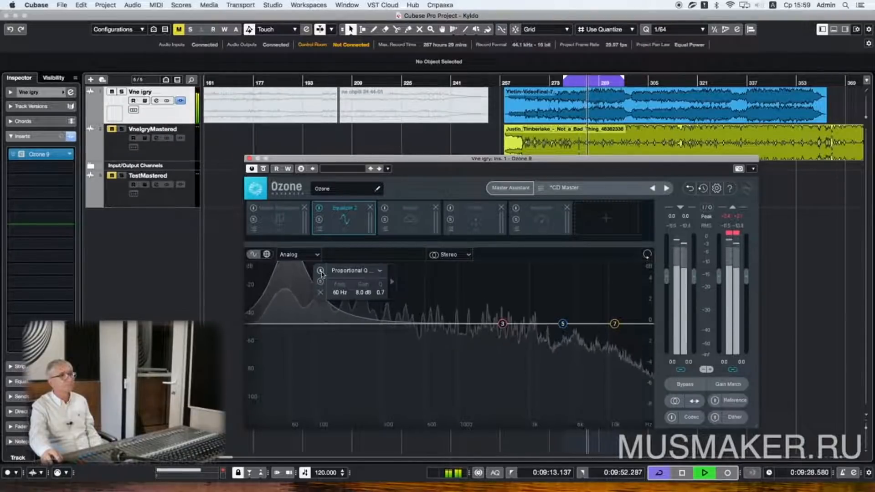
left_click(321, 272)
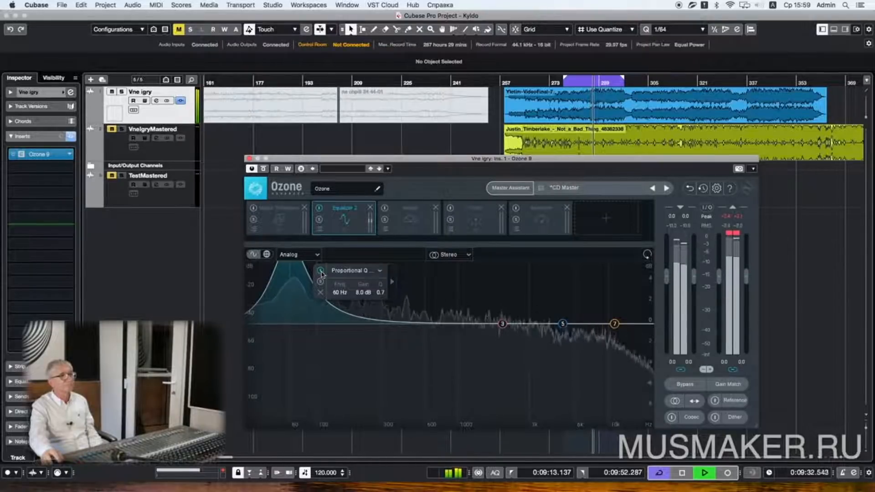
left_click(321, 273)
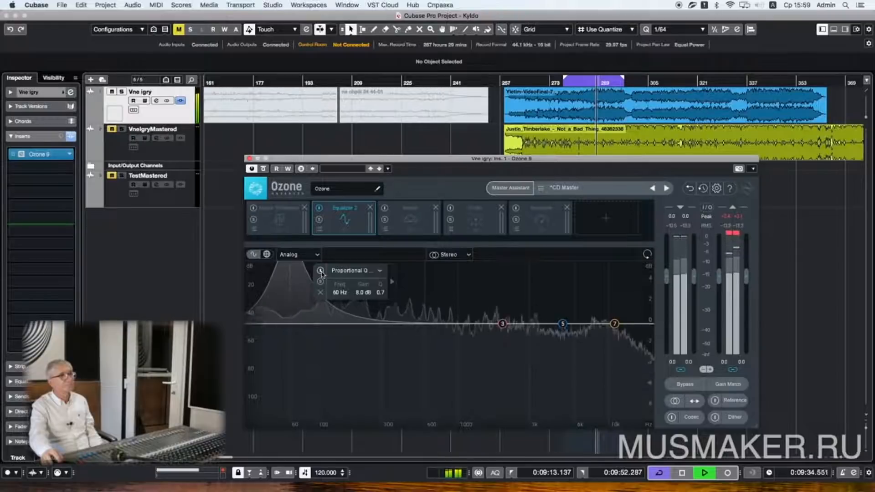
key("space")
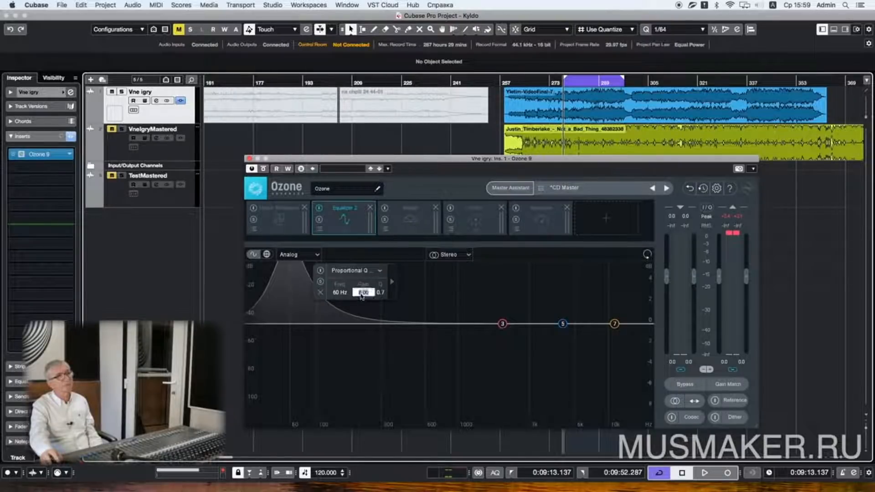
Step: Set band 1's gain to 4 dB, then play the loop and compare it with Equalizer 2 off and on
type("4")
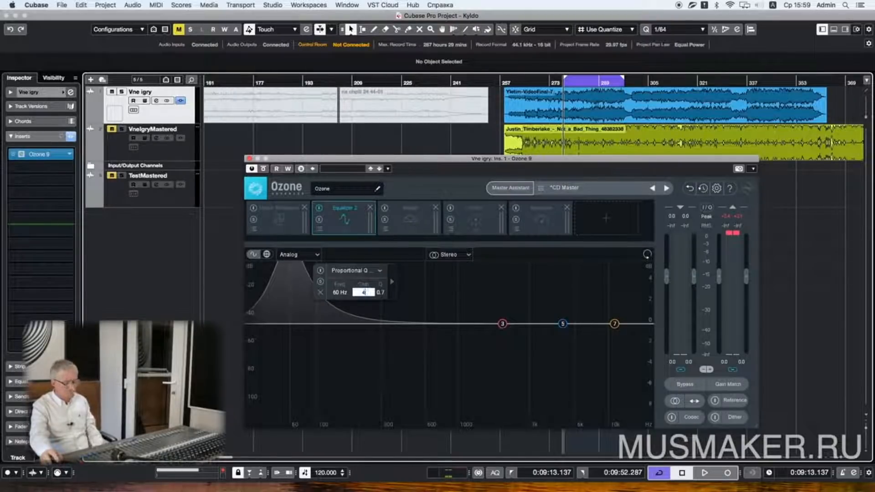
key("Return")
key("space")
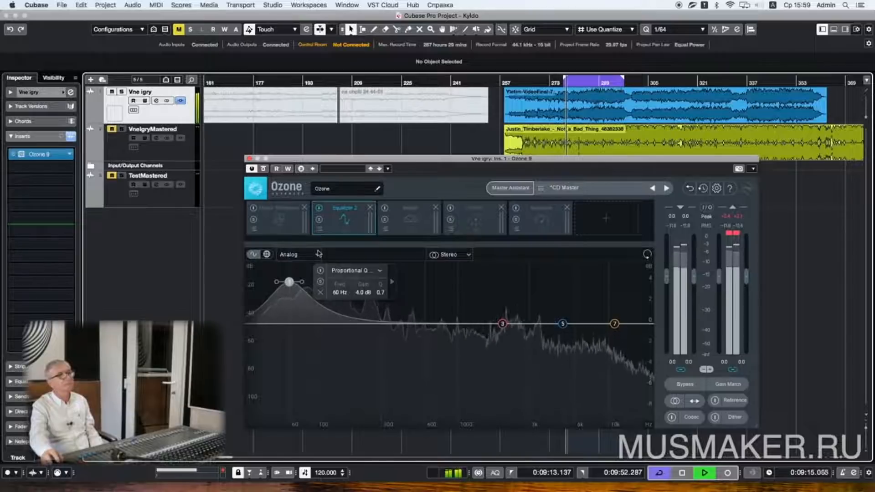
left_click(319, 208)
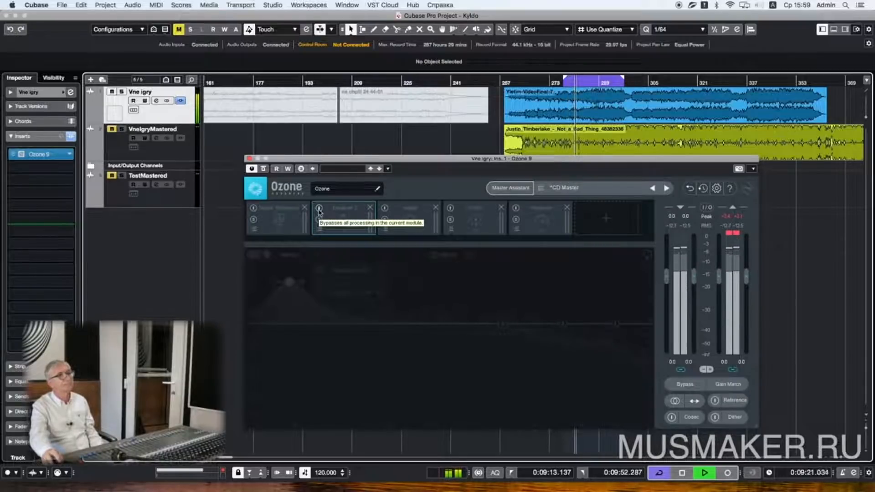
left_click(319, 209)
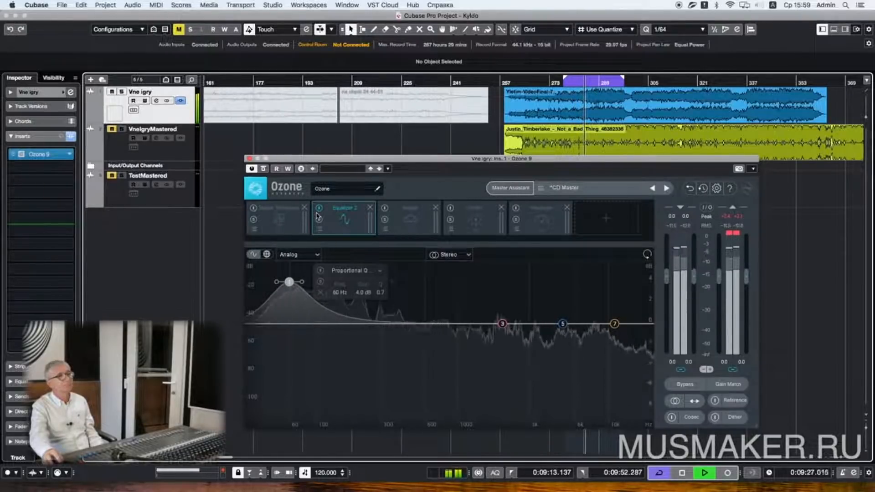
left_click(319, 209)
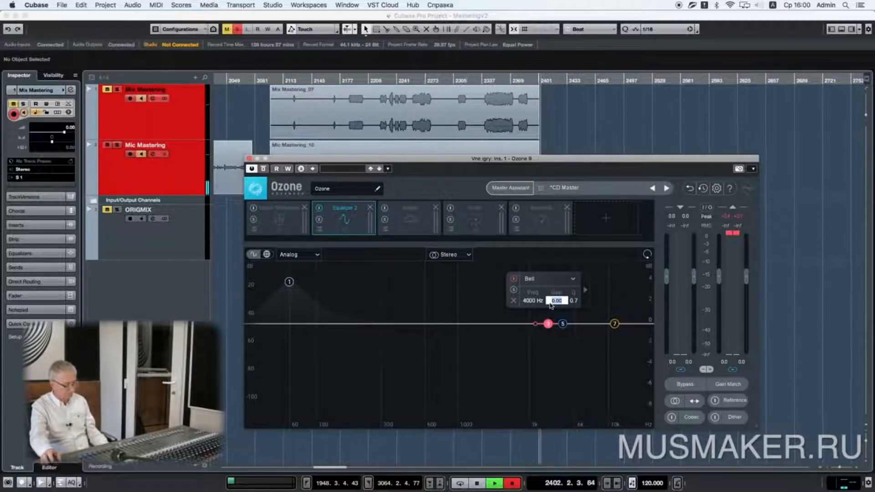
Step: Set the gain of Equalizer 2's band 3 to 6 dB and switch back to the Kyldo project
type("6")
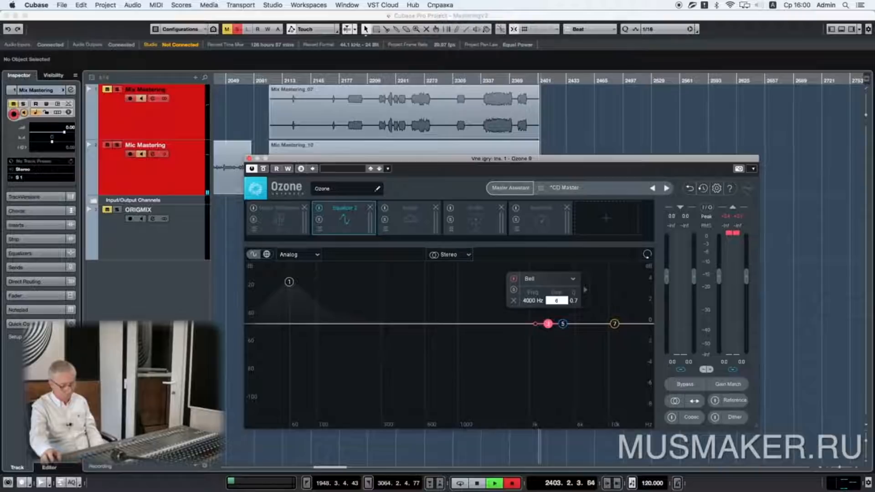
key("Return")
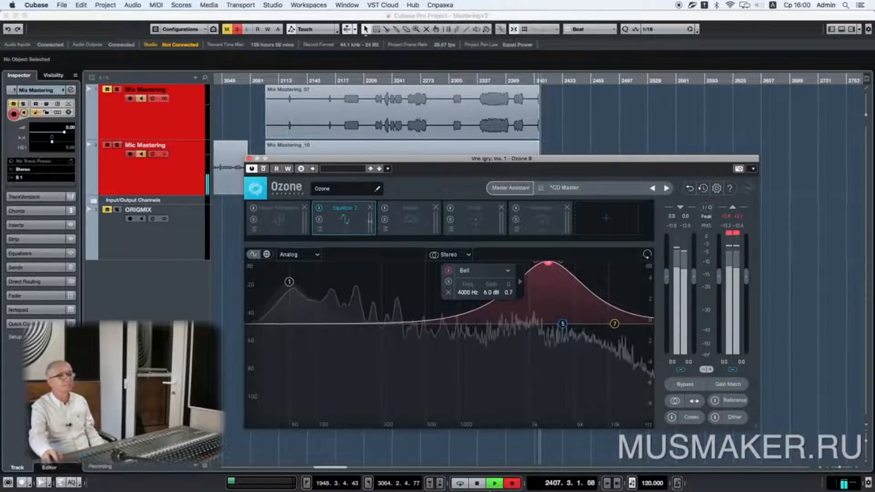
mouse_move(487, 488)
left_click(489, 482)
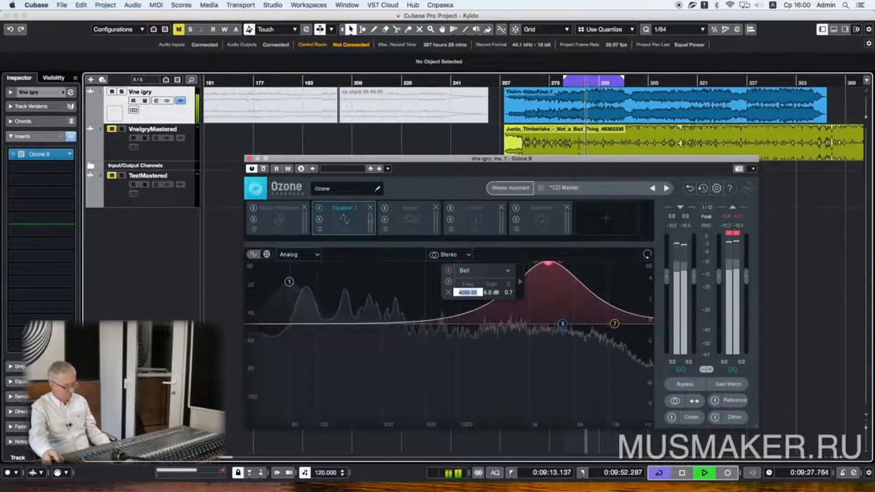
Step: Set band 3's frequency to 3000 Hz and compare the mix with the VneIgryMastered track by soloing and unsoloing it
type("300")
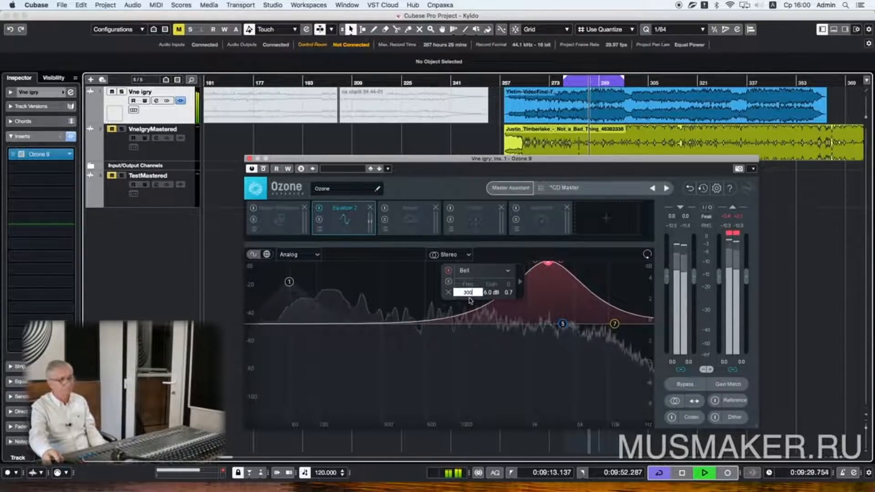
type("0")
key("Return")
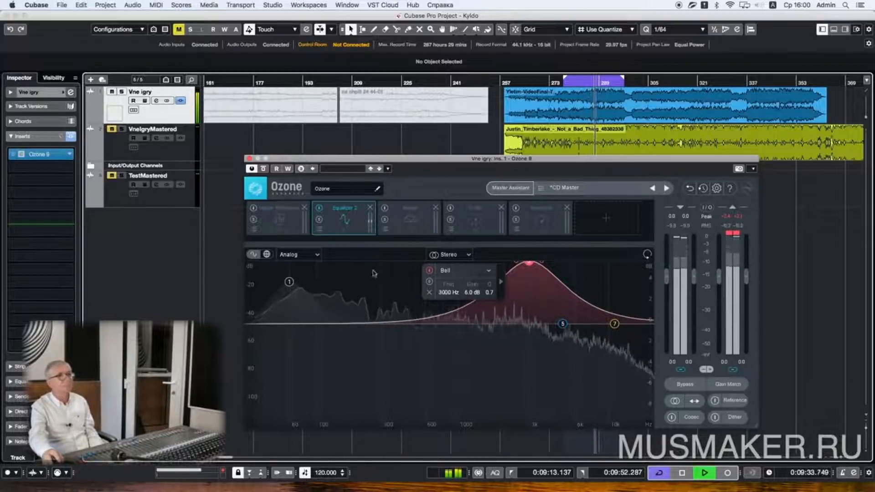
left_click(122, 129)
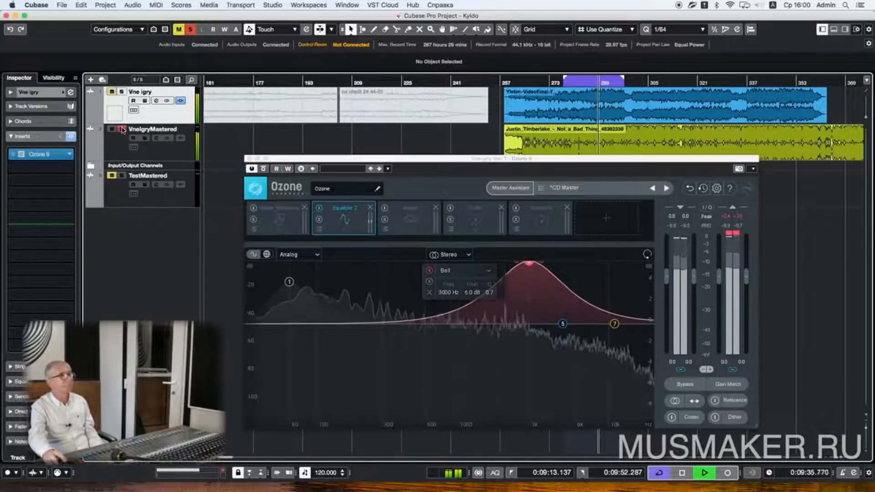
left_click(122, 130)
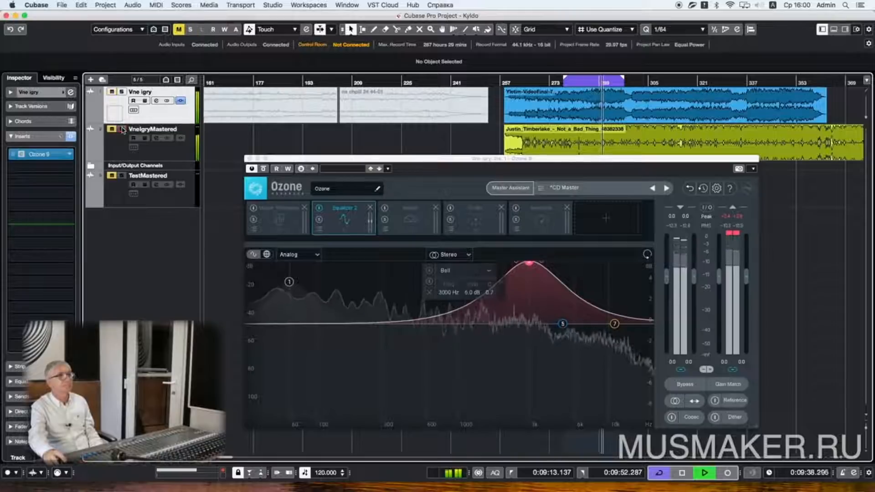
Step: Audition band 3 at 2000 Hz against the VneIgryMastered track, leave that track soloed, and stop playback
double_click(447, 294)
type("2000")
key("Return")
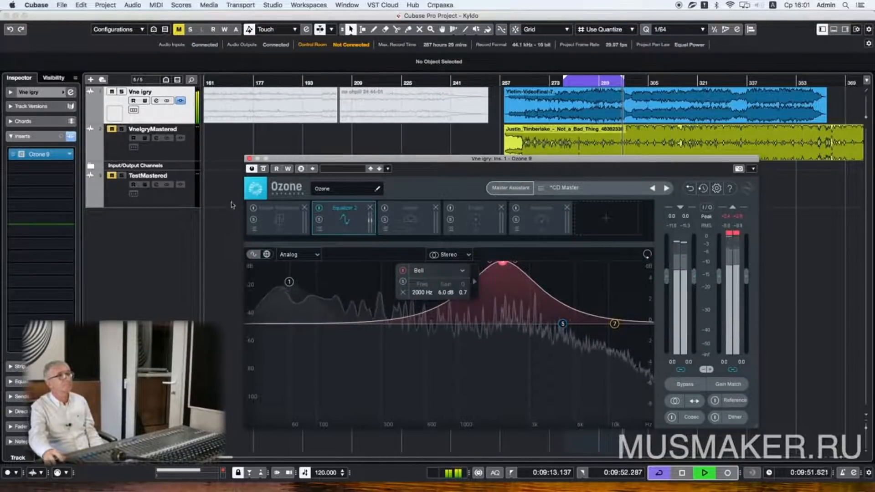
left_click(122, 129)
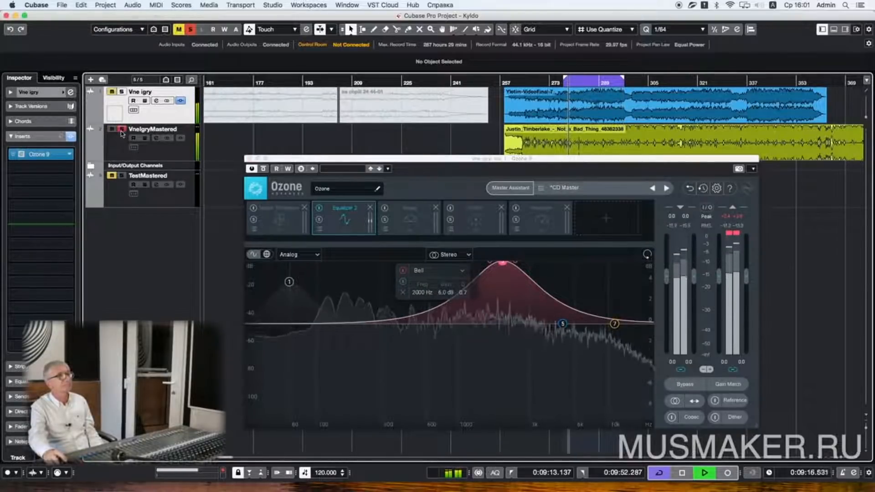
left_click(122, 132)
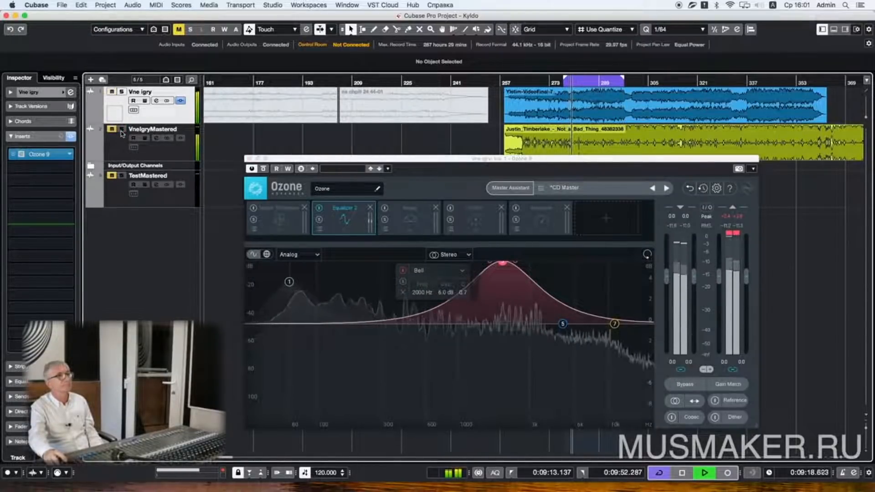
left_click(122, 130)
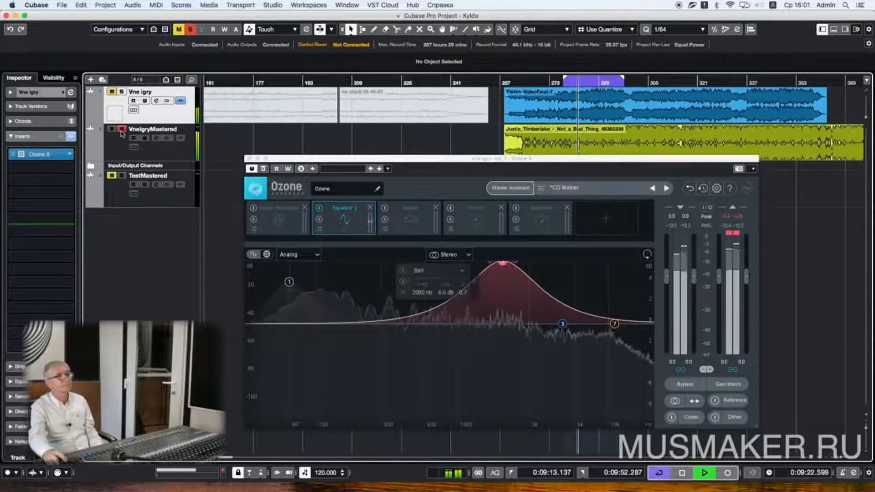
key("space")
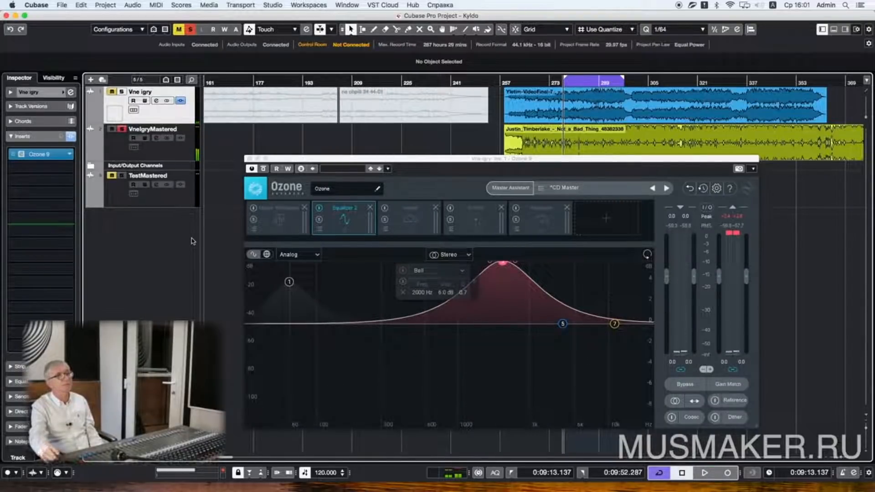
Step: Set band 3 to 2500 Hz with a gain of 4 dB and play the looped section
left_click(419, 295)
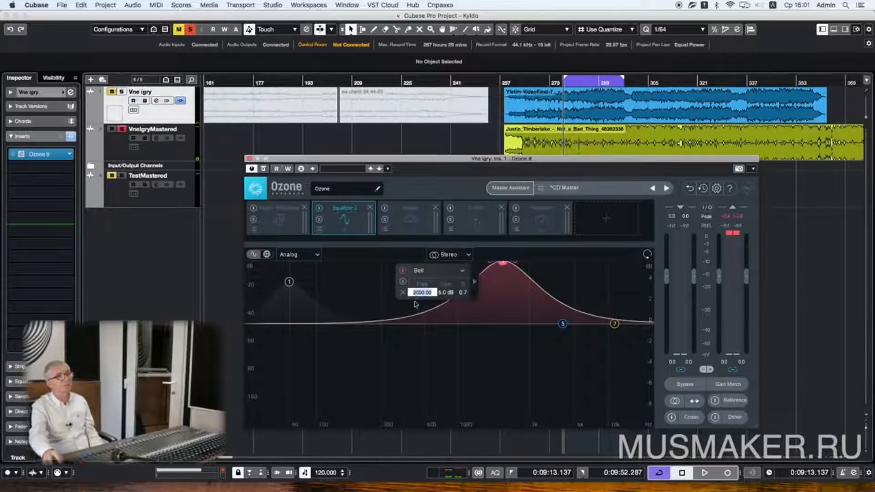
type("3")
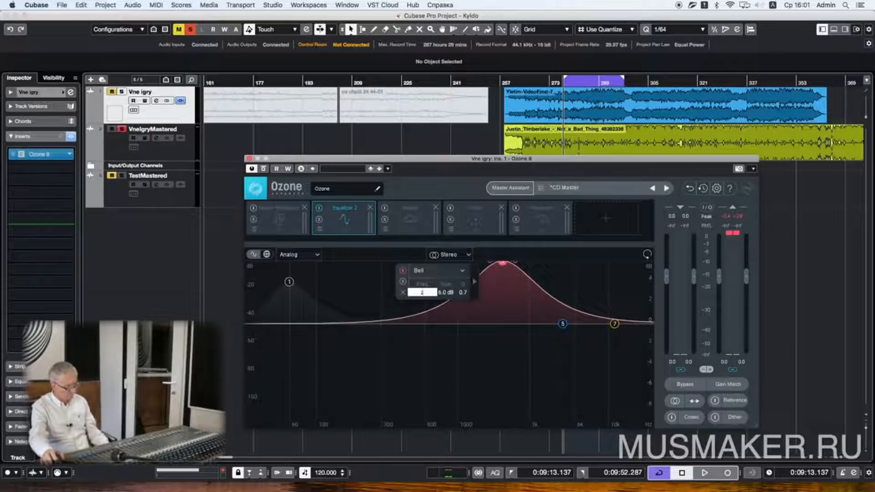
type("00")
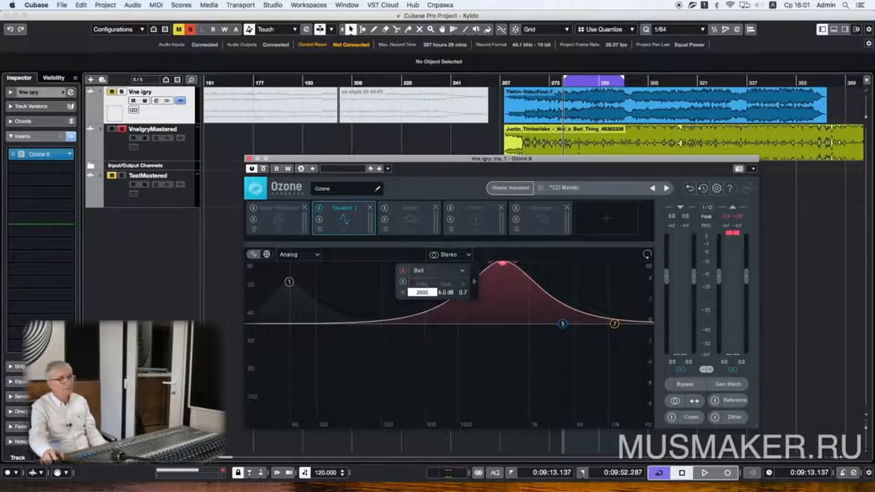
key("Return")
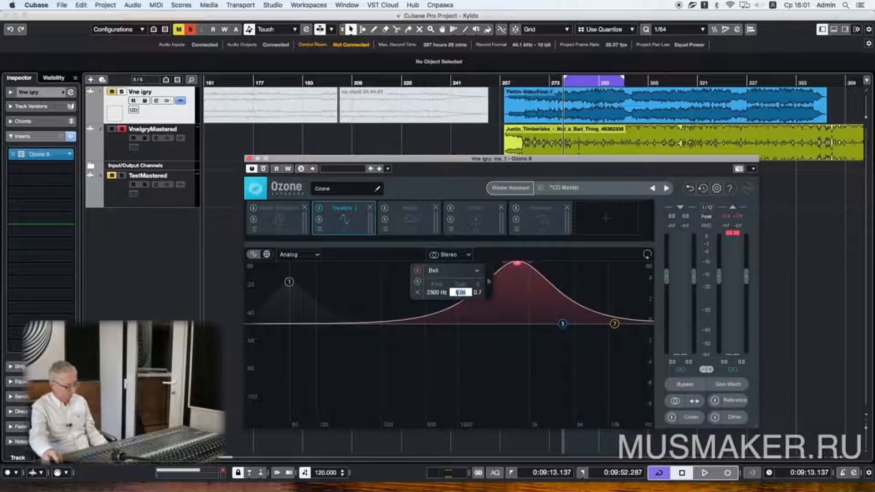
left_click(460, 292)
type("4")
key("Return")
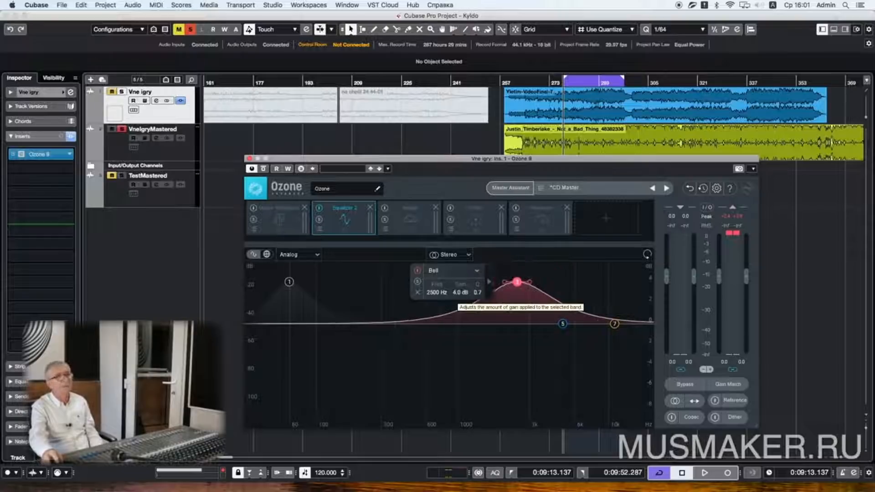
key("space")
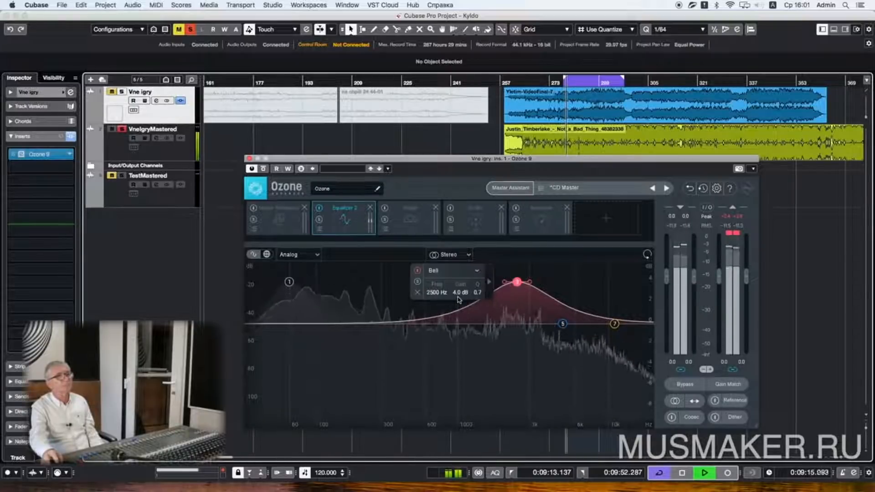
Step: Unsolo the VneIgryMastered track and set band 3's gain to 3 dB
left_click(121, 130)
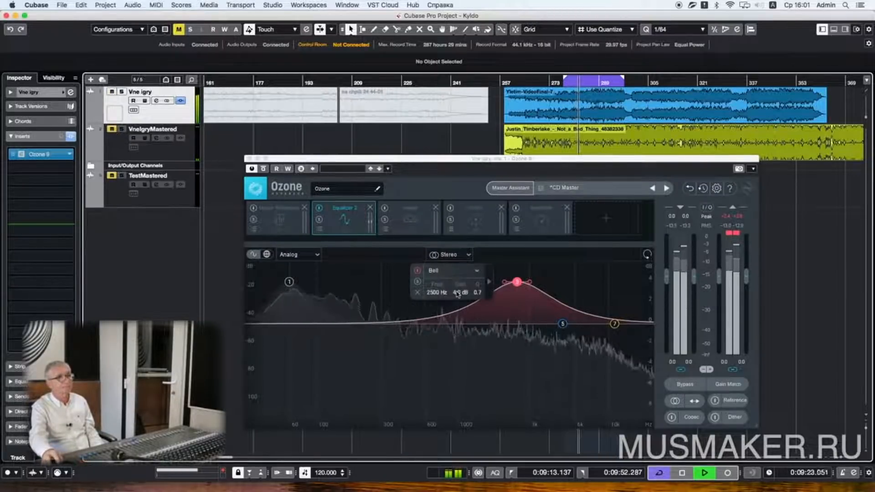
left_click_drag(457, 293, 458, 295)
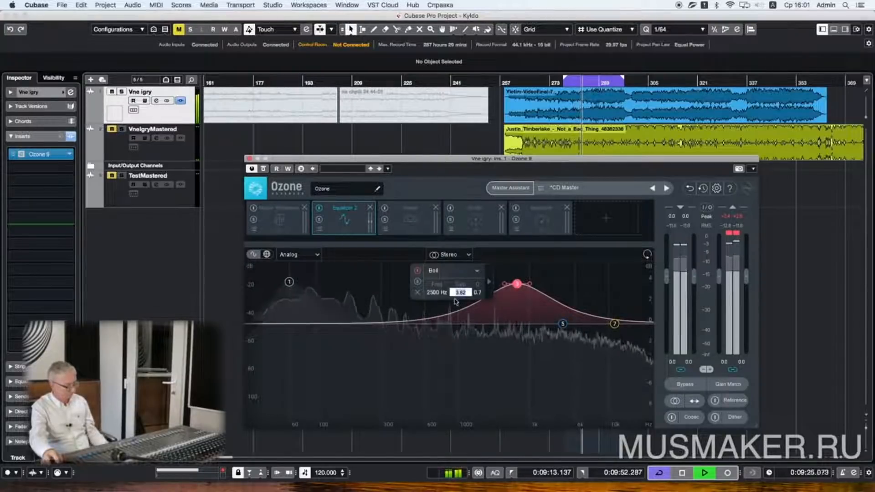
type("3")
key("Return")
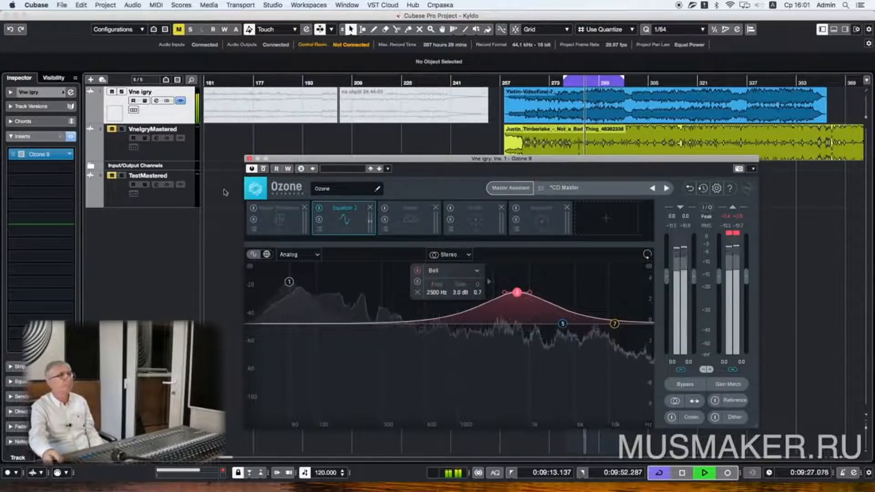
Step: Solo and unsolo the VneIgryMastered track to compare it with the 3 dB boost, and stop playback
left_click(122, 130)
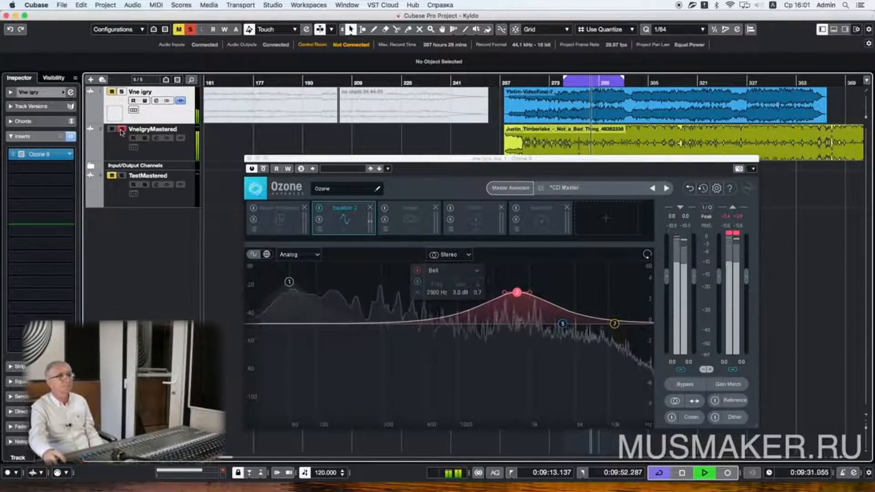
left_click(121, 130)
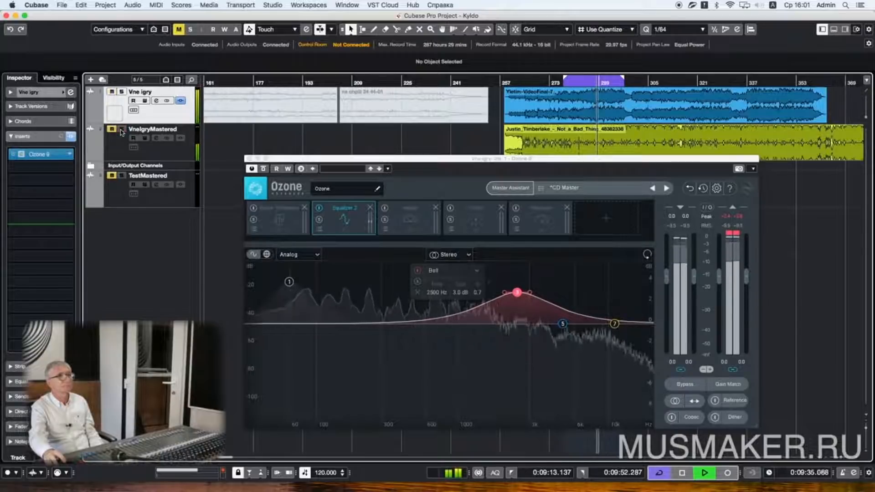
key("space")
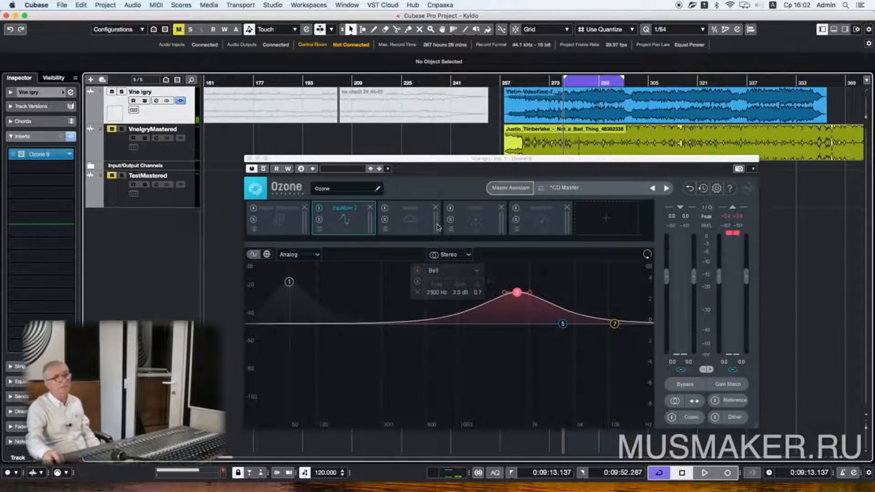
Step: Set Equalizer 2's band 7 to 12000 Hz with a gain of 8 dB and play the looped section
left_click(614, 324)
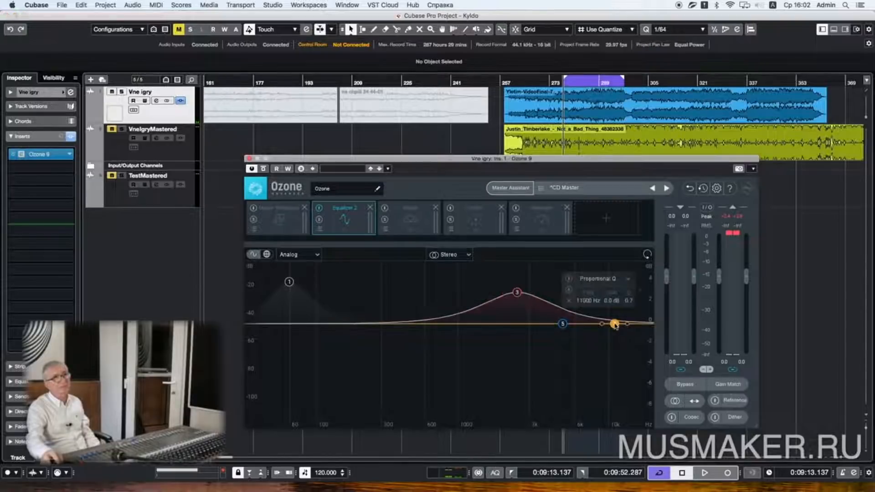
double_click(587, 301)
type("12")
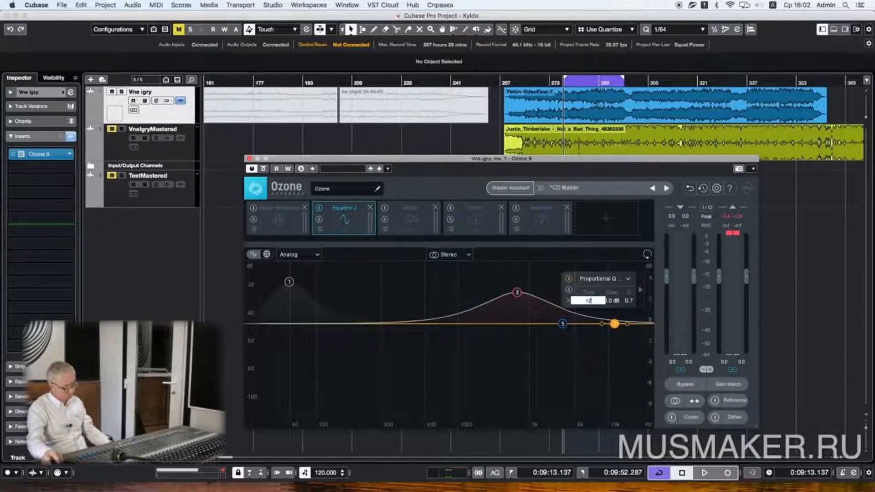
type("000")
key("Return")
key("space")
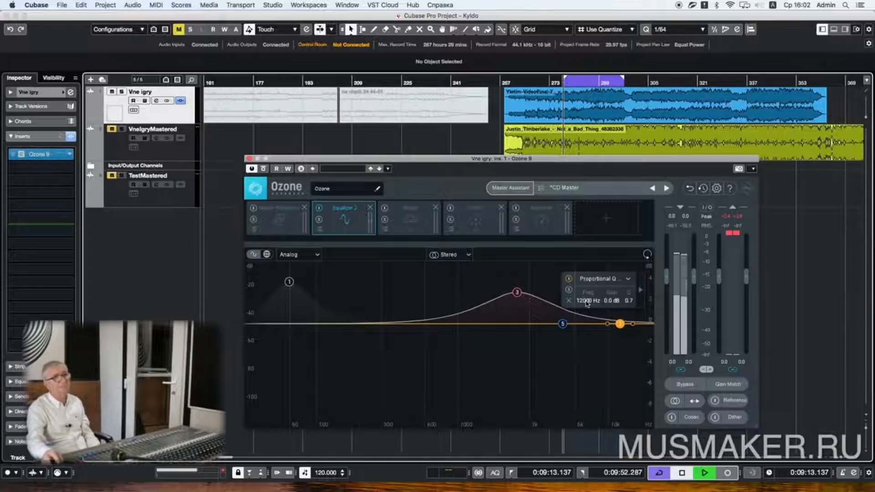
left_click(610, 301)
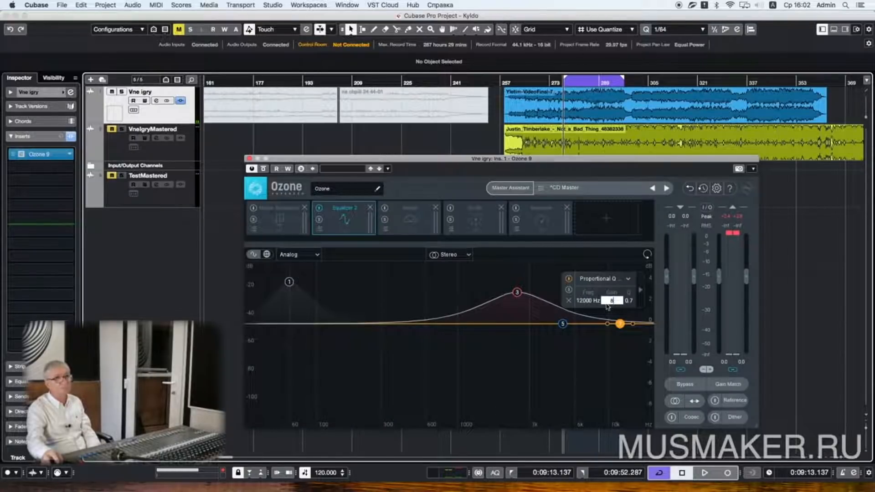
key("Return")
key("space")
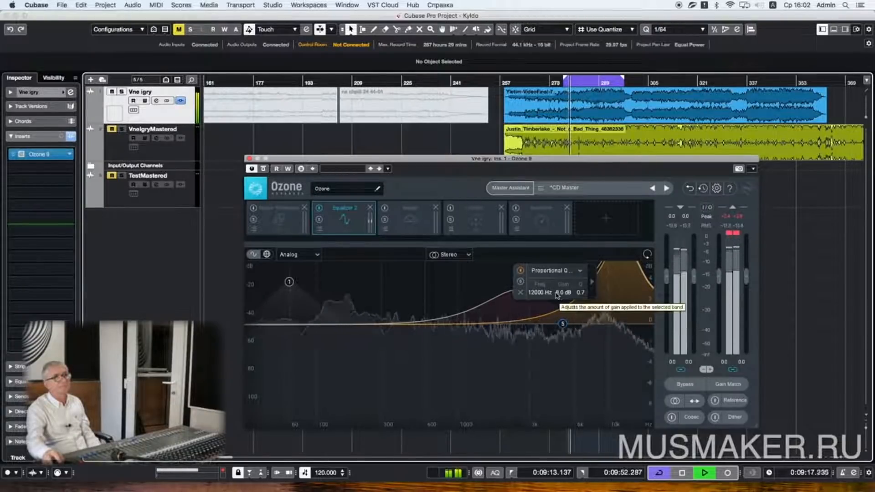
Step: Audition the band 7 boost at 11000 Hz and at 10000 Hz during looped playback
double_click(542, 293)
type("110")
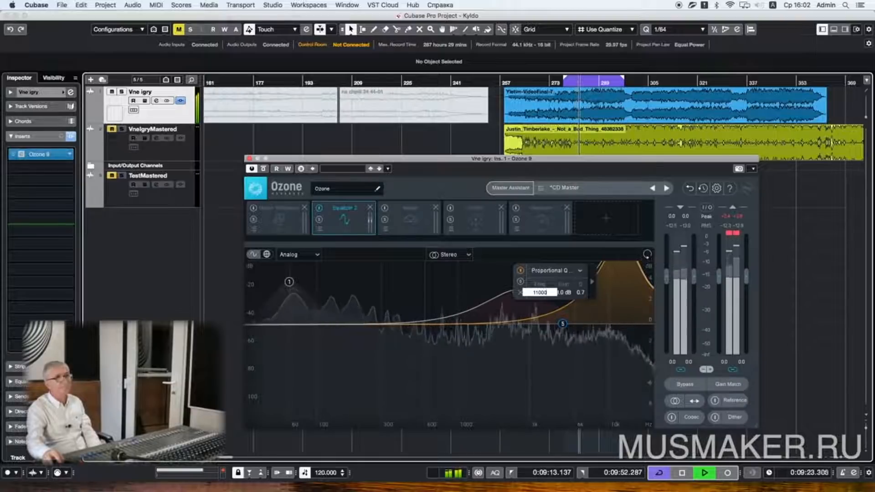
key("Return")
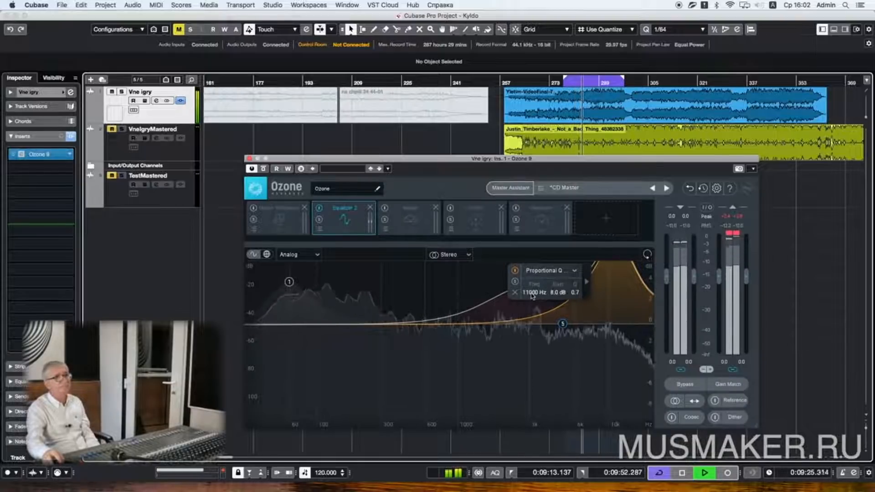
type("100")
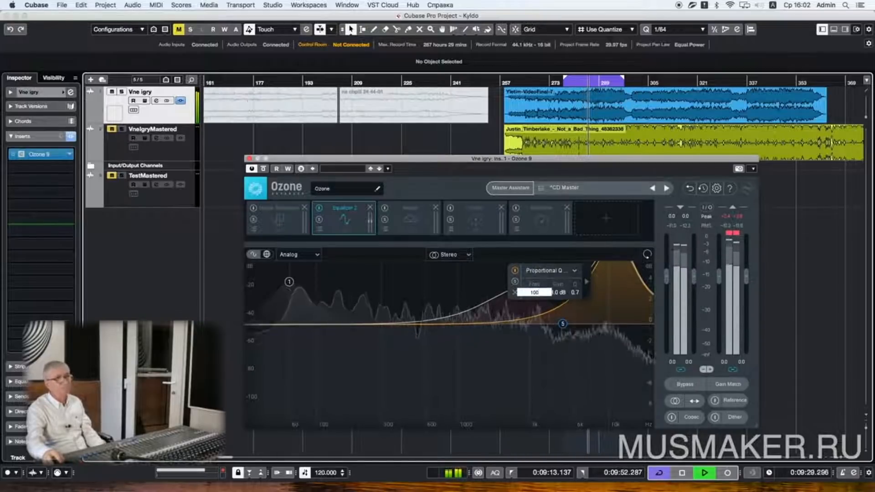
type(".00")
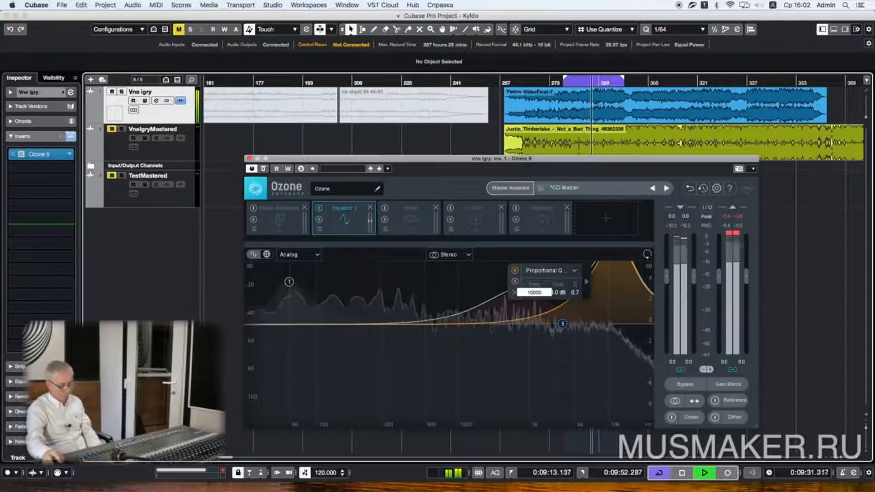
key("Return")
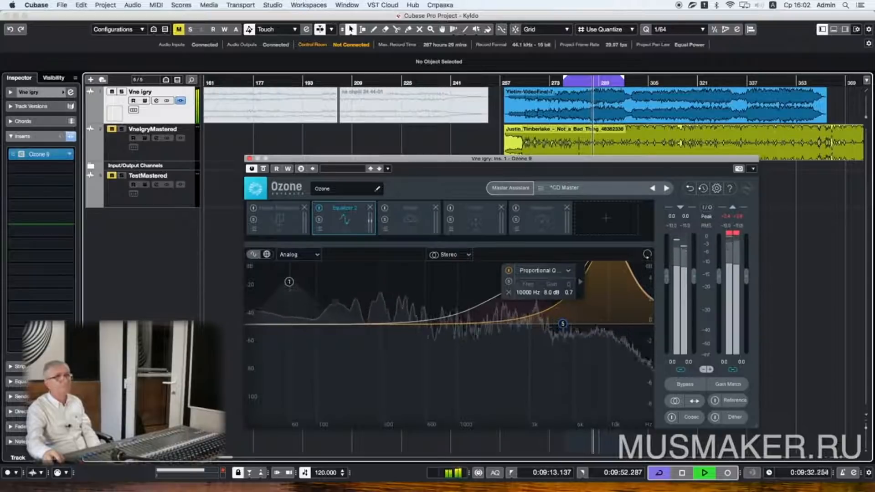
Step: Set band 7's frequency to 9000 Hz, listen to the looped section, and stop playback
double_click(522, 294)
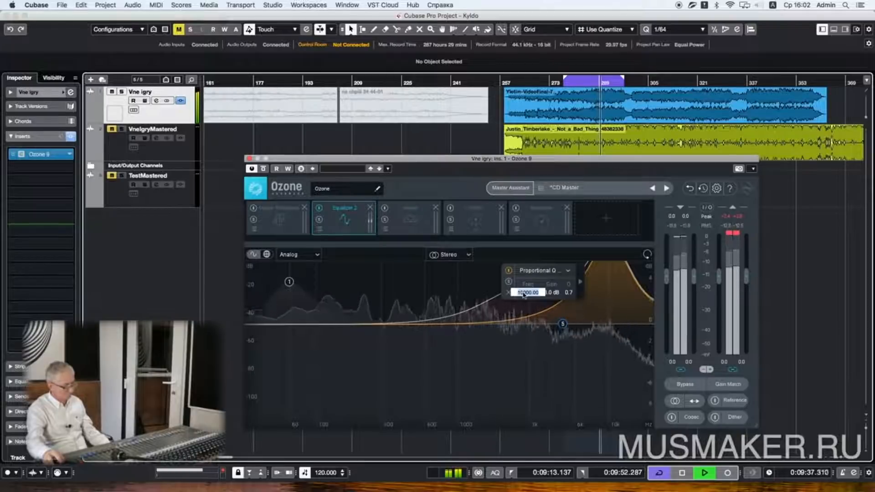
type("9000")
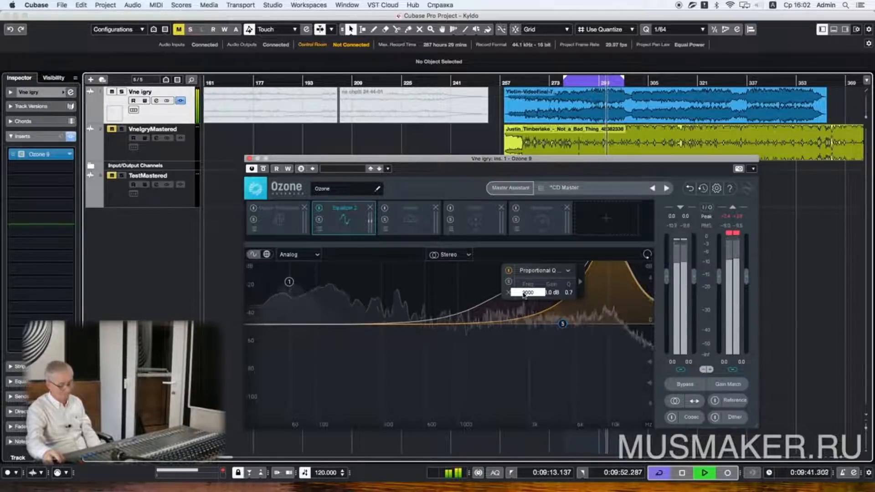
key("Return")
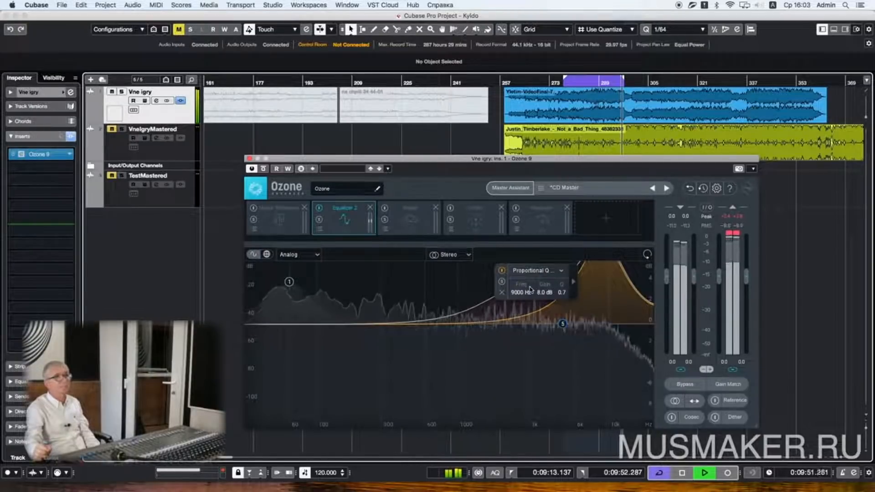
key("space")
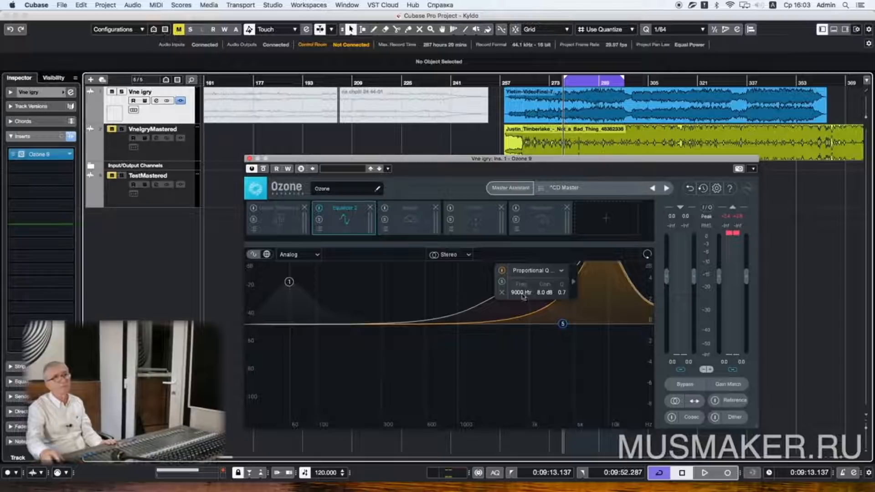
Step: Set band 7 to 11000 Hz with a gain of 3 dB while auditioning the looped section
double_click(518, 293)
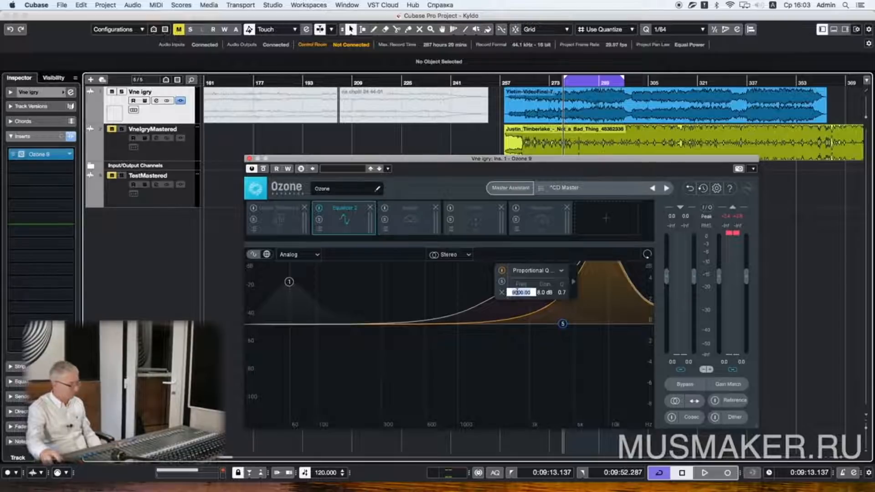
type("11000")
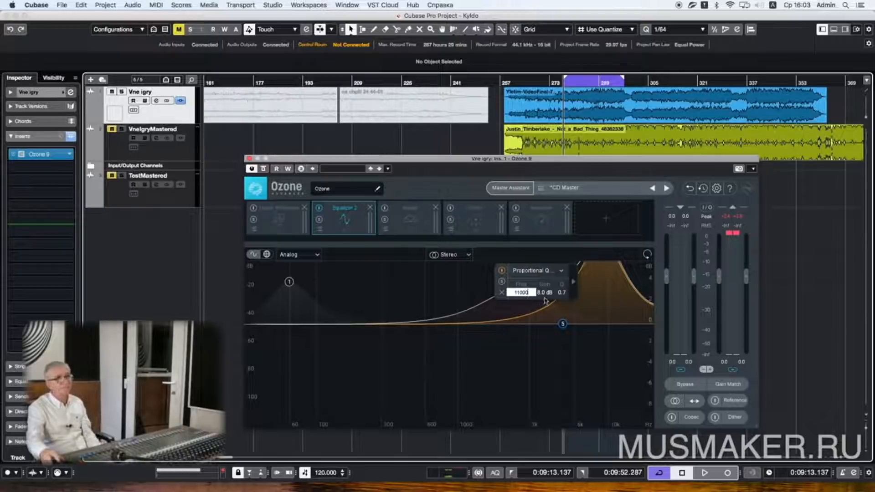
key("Return")
key("space")
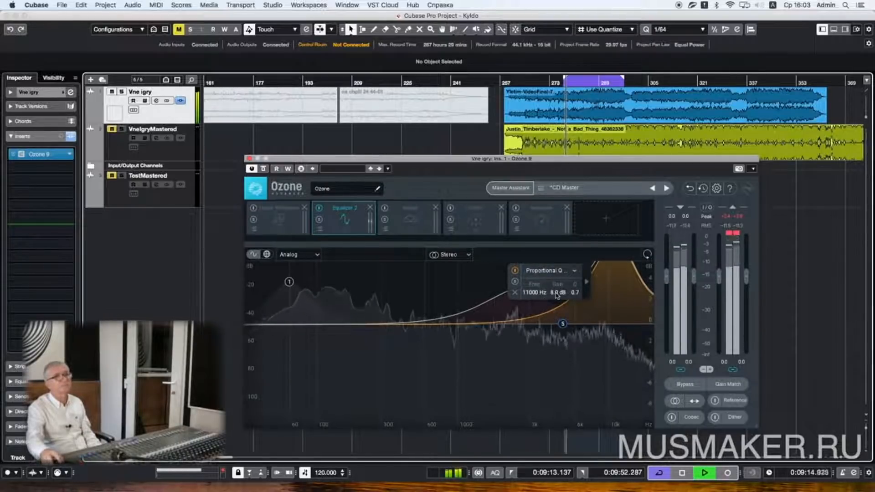
double_click(556, 293)
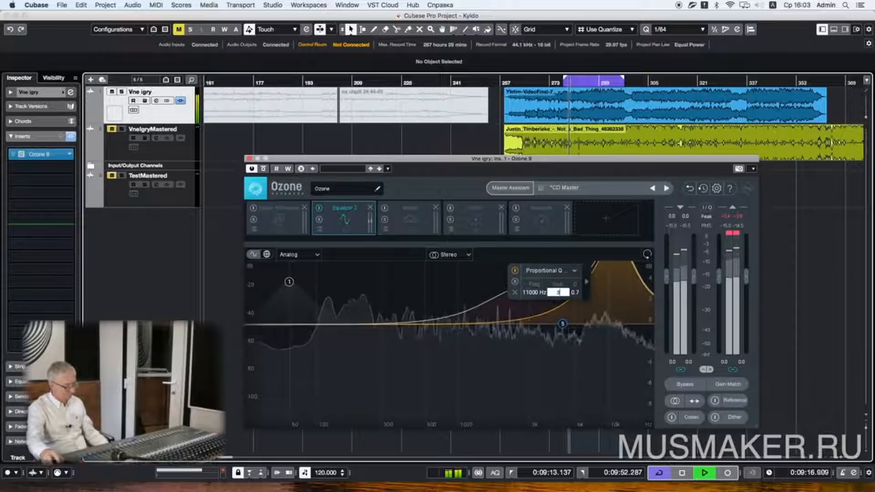
type("3")
key("Return")
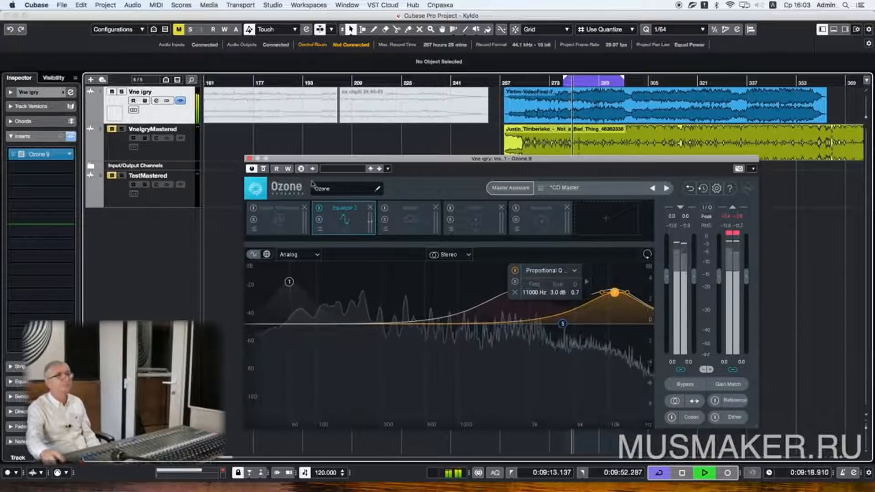
Step: Bypass and re-enable Ozone 9 during playback to compare the mix with and without EQ, and stop playback
left_click(263, 169)
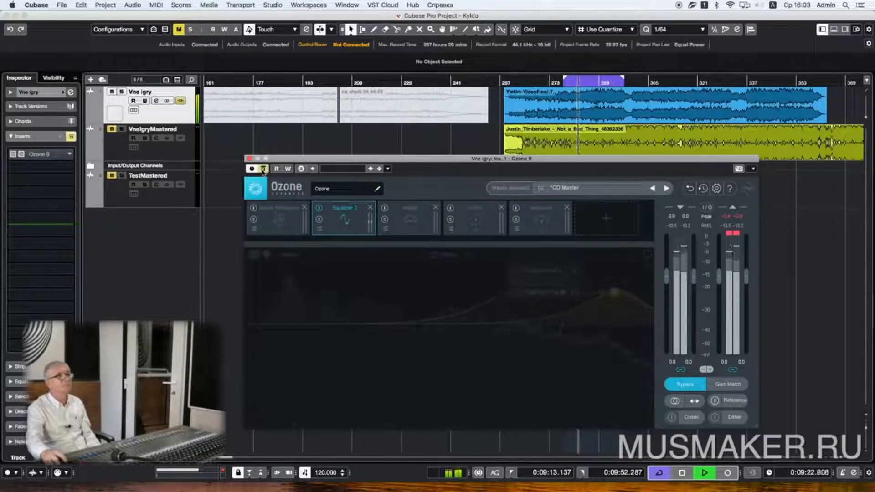
left_click(263, 169)
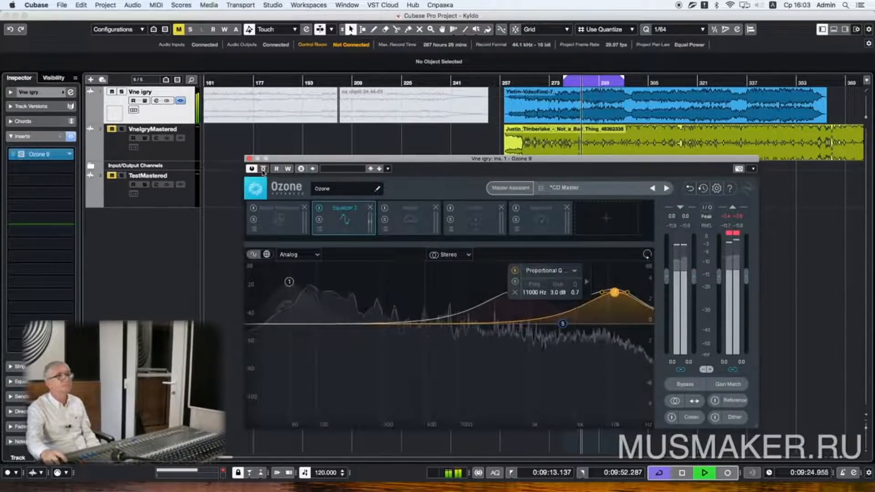
key("space")
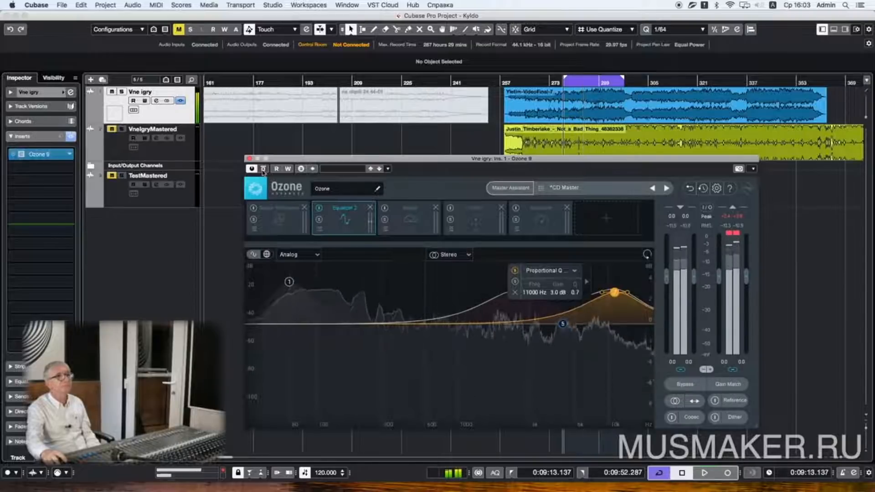
Step: Set the Bell band 5 to 5500 Hz with a gain of -4 dB
left_click(563, 324)
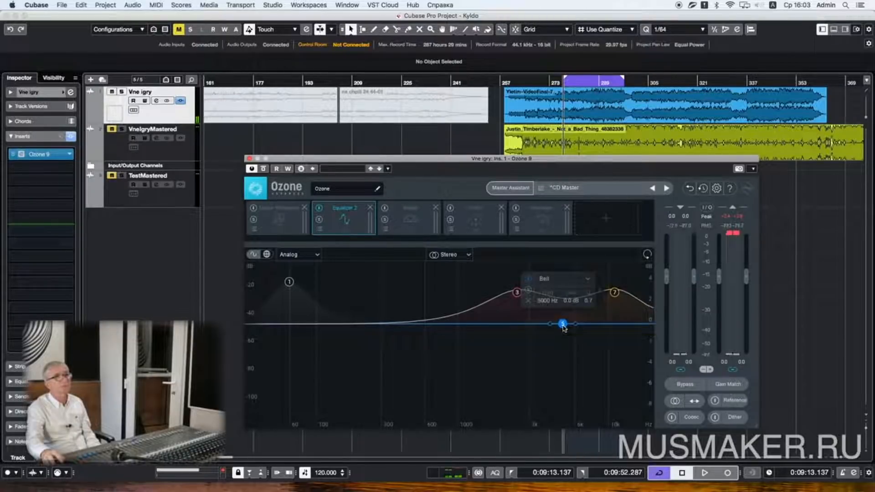
double_click(547, 300)
type("6k")
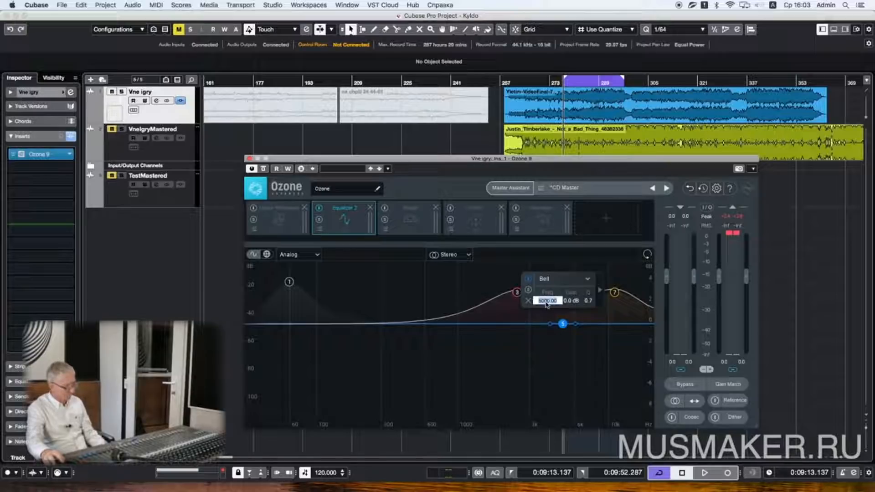
type("00")
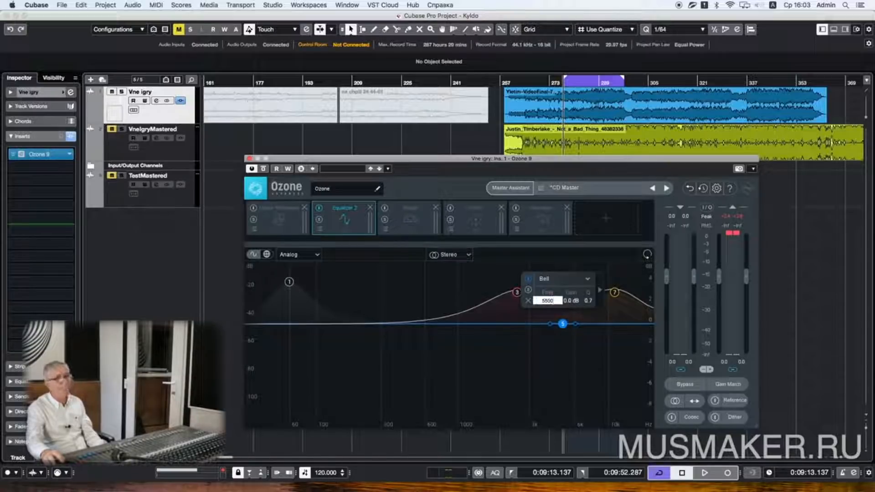
key("Return")
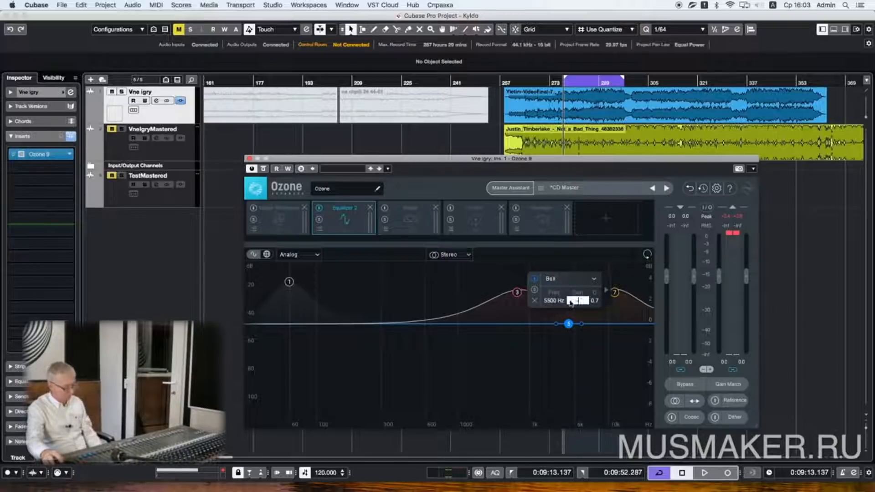
key("Return")
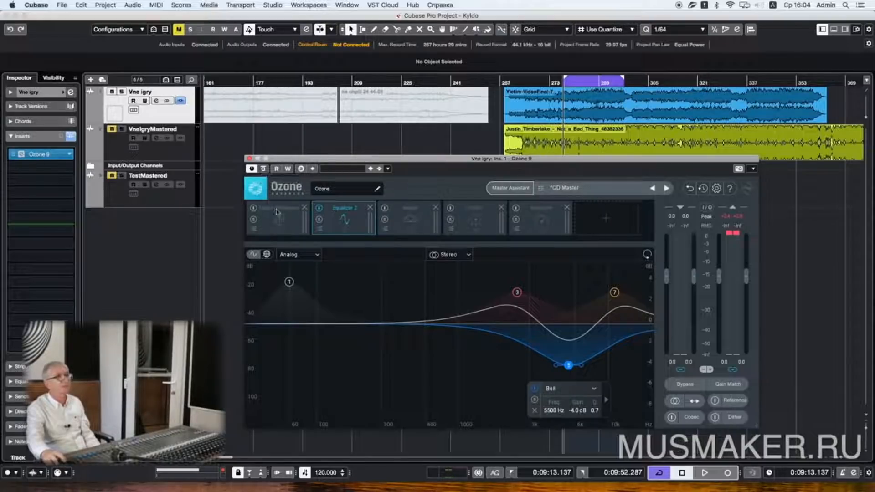
Step: Enable the 60 Hz band 1 and repeatedly toggle Ozone 9's bypass during looped playback to compare, leaving it bypassed
left_click(288, 283)
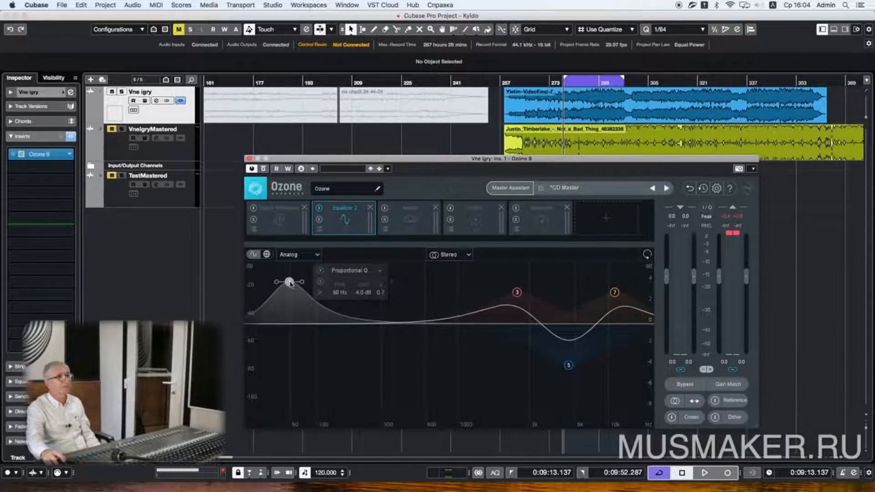
left_click(320, 272)
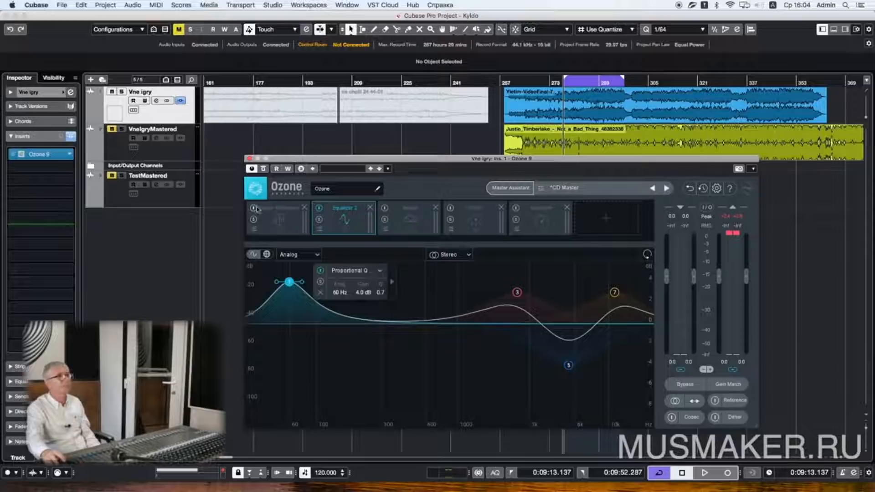
left_click(263, 169)
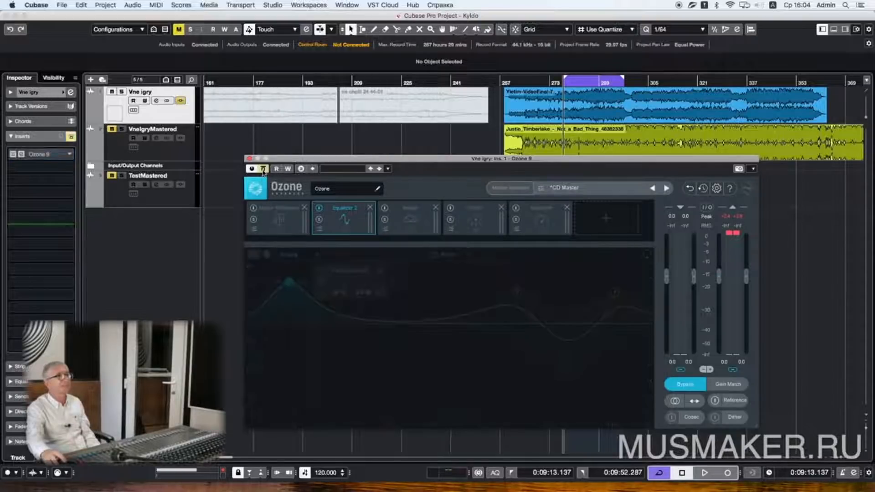
key("space")
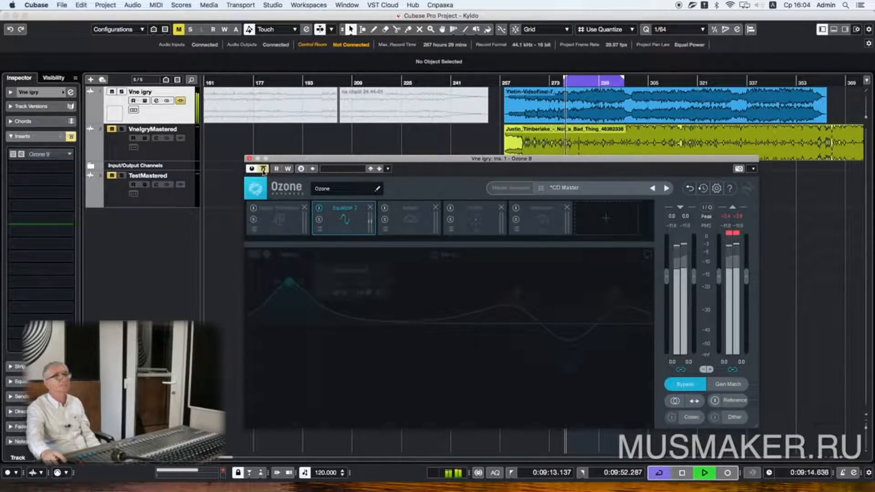
left_click(263, 169)
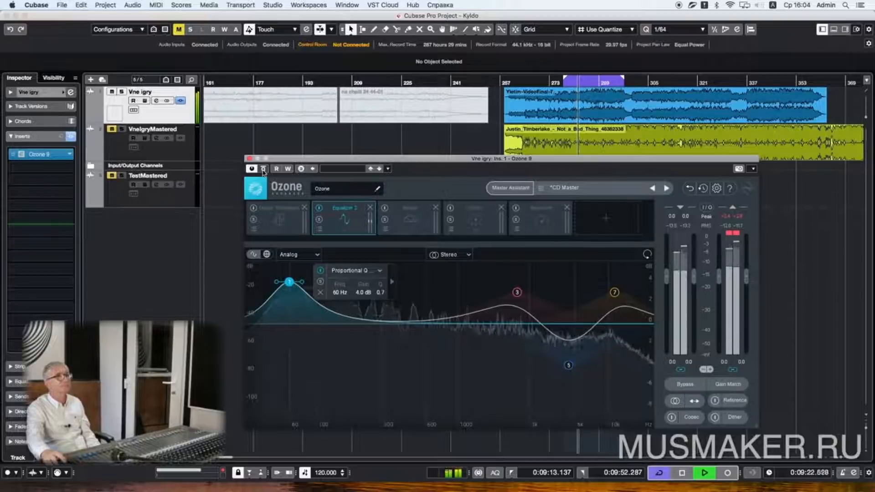
left_click(263, 170)
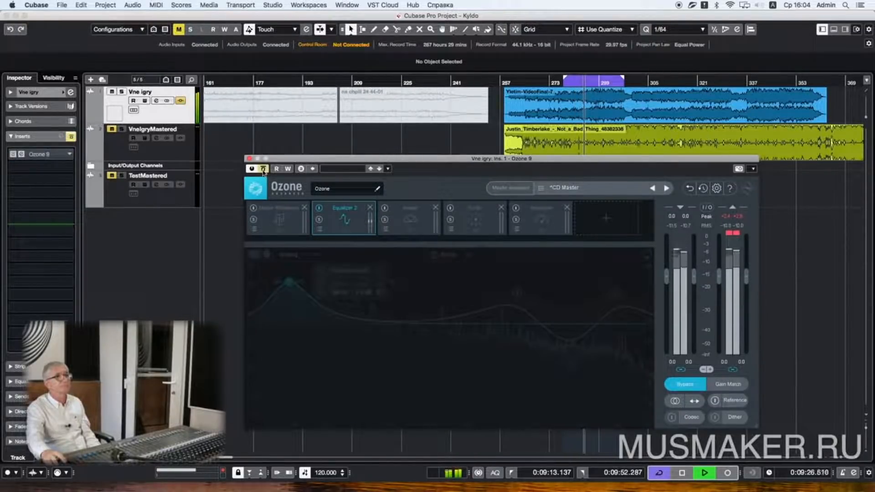
left_click(263, 169)
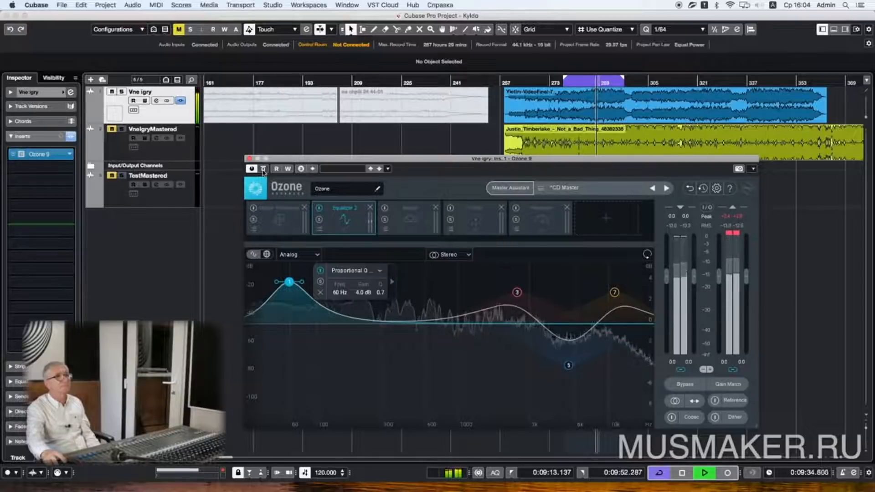
left_click(263, 169)
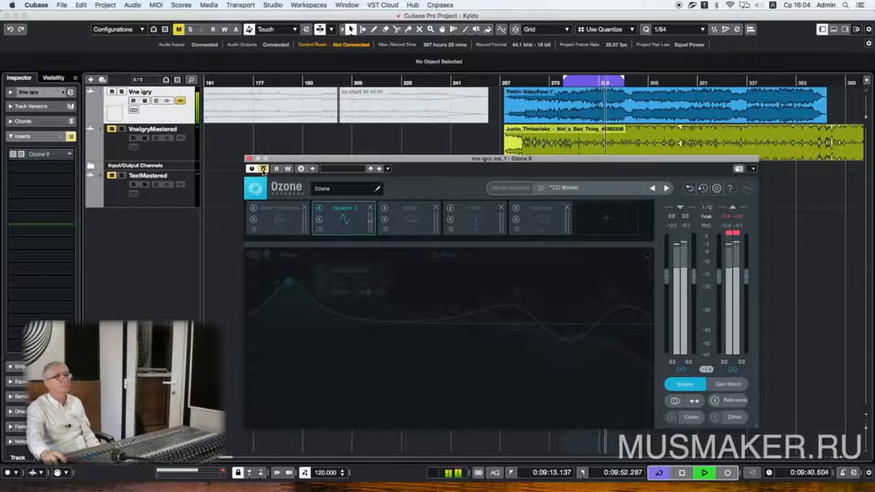
Step: Re-enable and bypass Ozone 9 during looped playback to compare the equalized mix, and stop playback
left_click(263, 169)
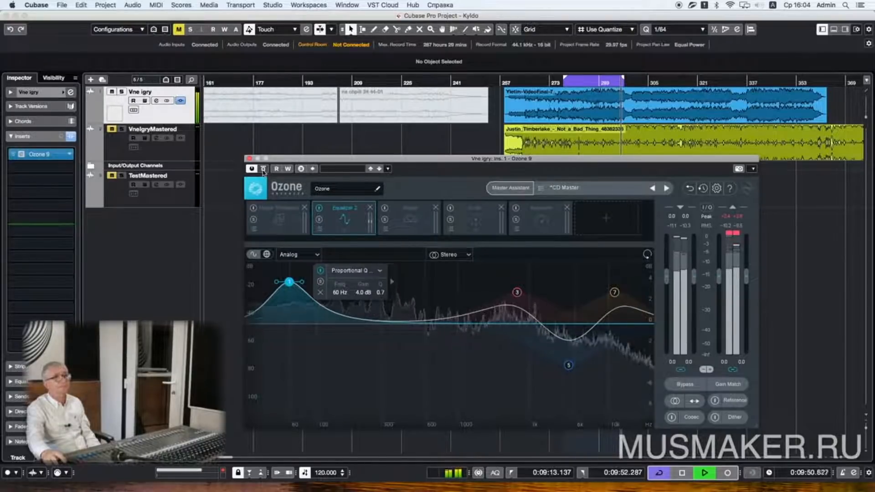
left_click(263, 171)
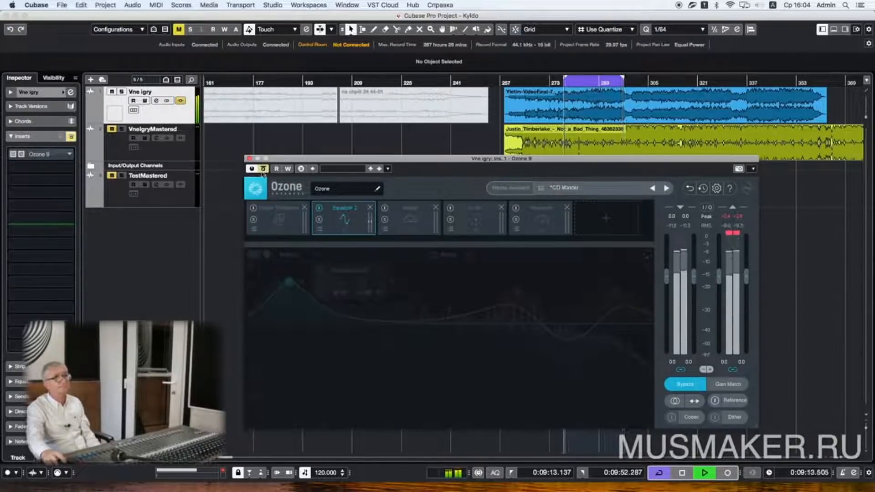
key("space")
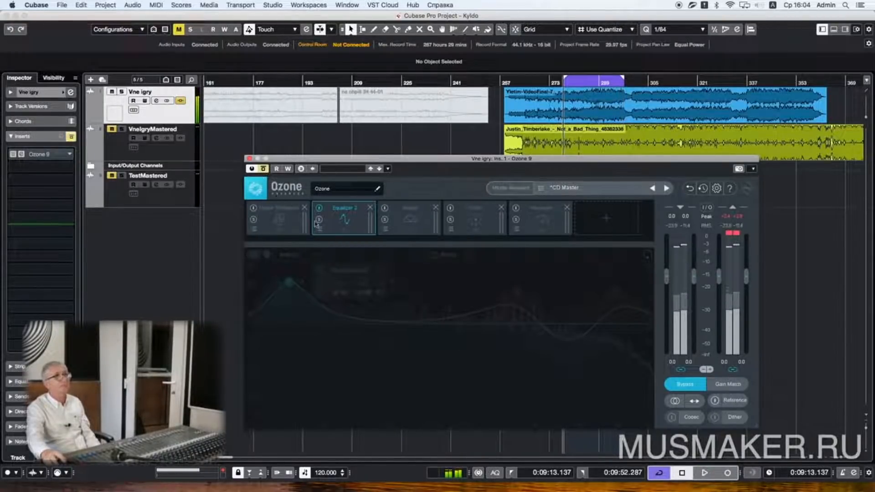
Step: Enable the Imager, take Ozone 9 out of bypass, and set the widths of bands 2, 3 and 4 to -5.1, -7.6 and -8.9
left_click(396, 222)
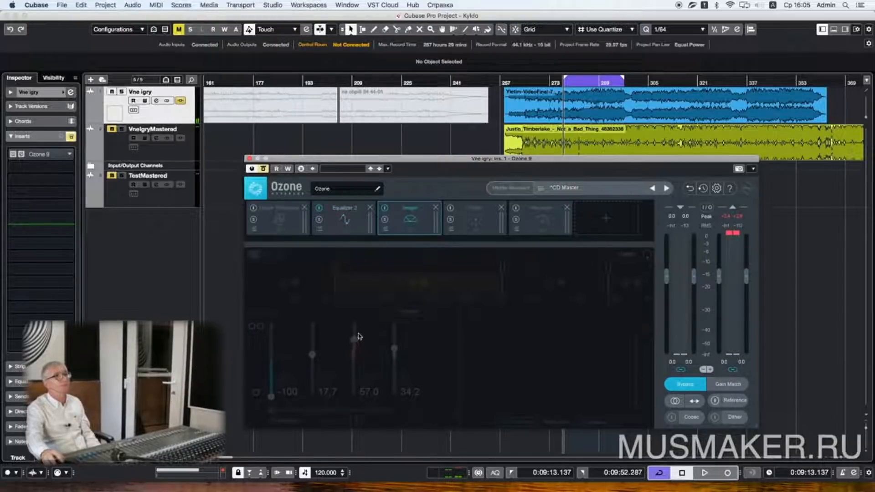
left_click(451, 212)
left_click(263, 168)
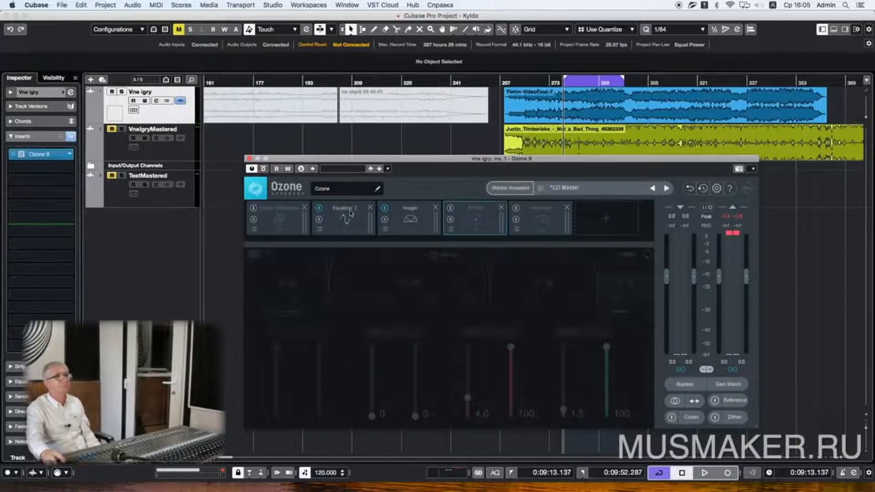
left_click(400, 219)
left_click_drag(394, 350, 394, 364)
left_click_drag(356, 343, 312, 363)
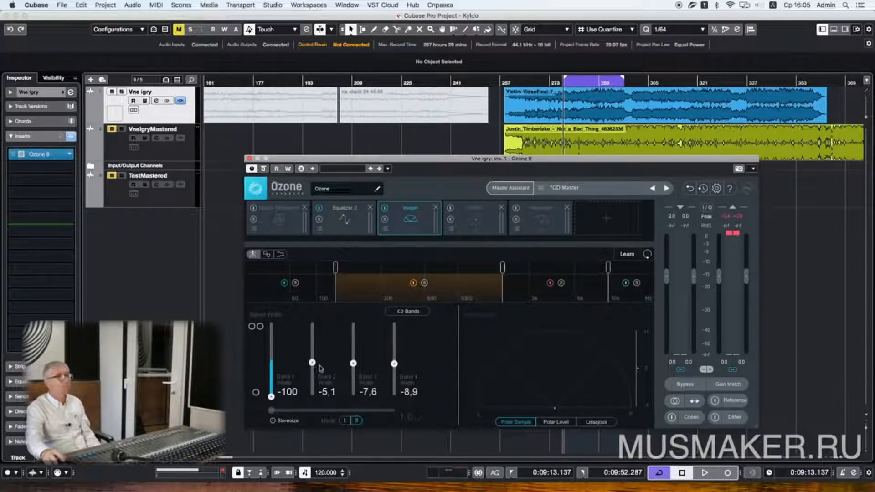
Step: Audition Imager band 2 at width 100, return it to -2.5, widen bands 3 and 4 to 100, and compare with the Imager bypassed
key("space")
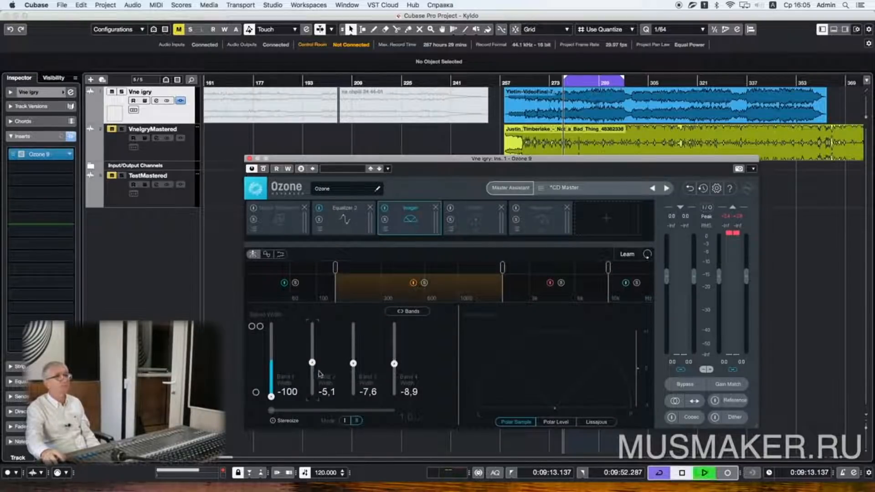
left_click_drag(312, 363, 313, 324)
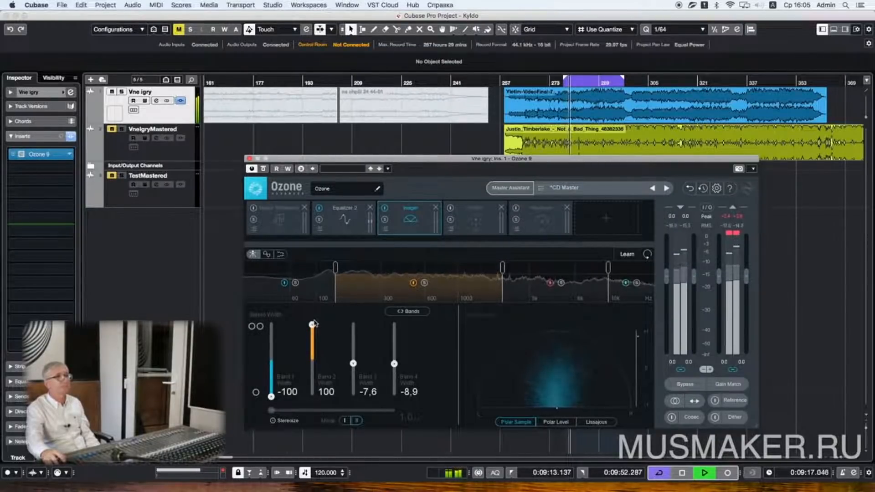
left_click_drag(313, 323, 351, 316)
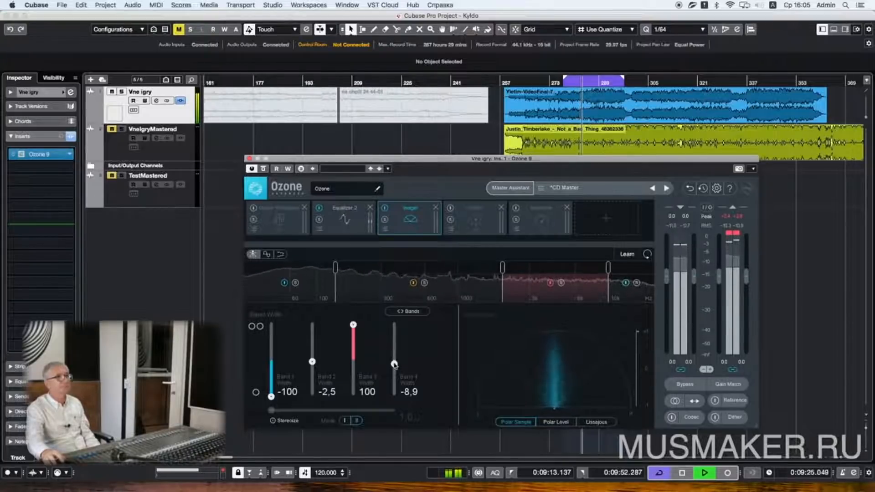
left_click_drag(394, 363, 393, 324)
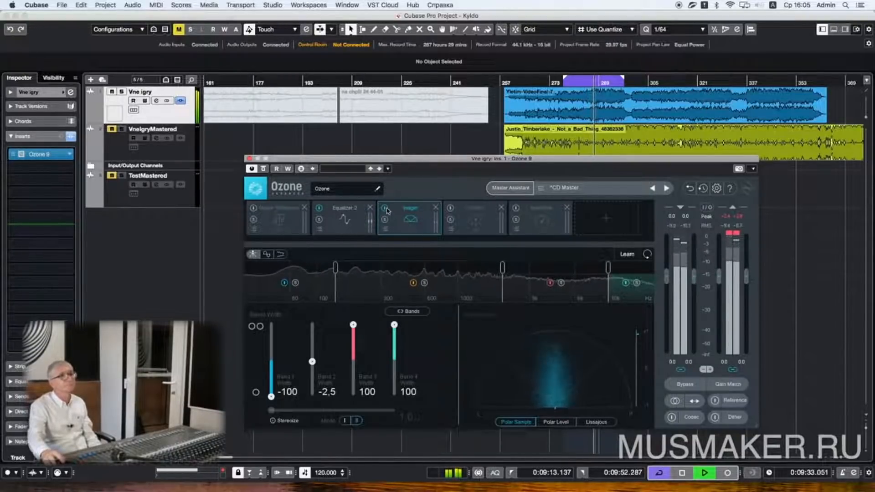
left_click(385, 208)
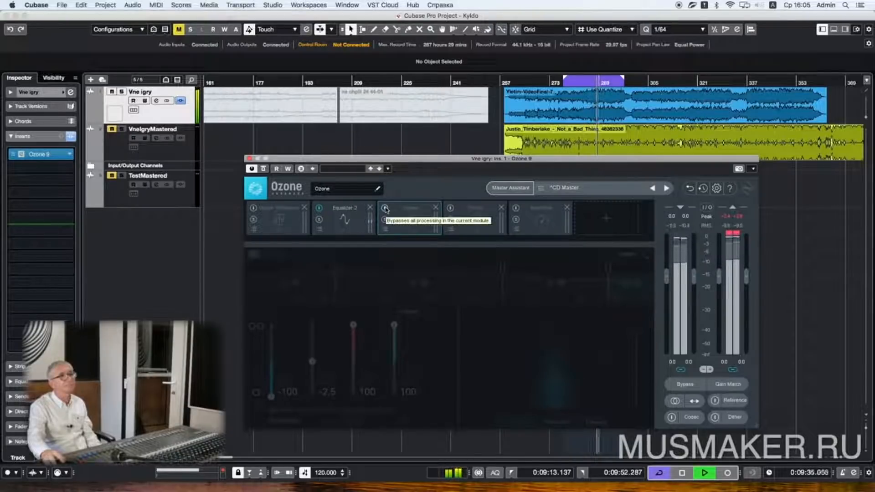
left_click(385, 208)
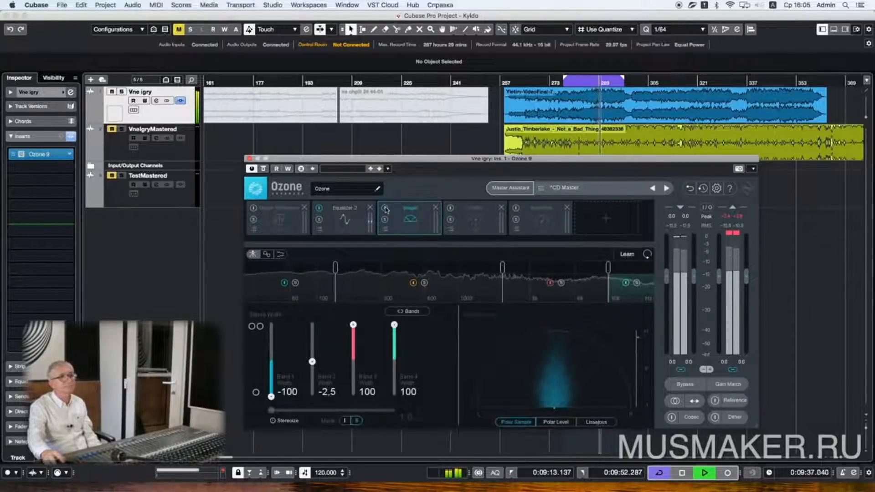
Step: Widen Imager band 2 to 100 during playback and compare the result with Ozone 9 bypassed
left_click_drag(312, 361, 312, 324)
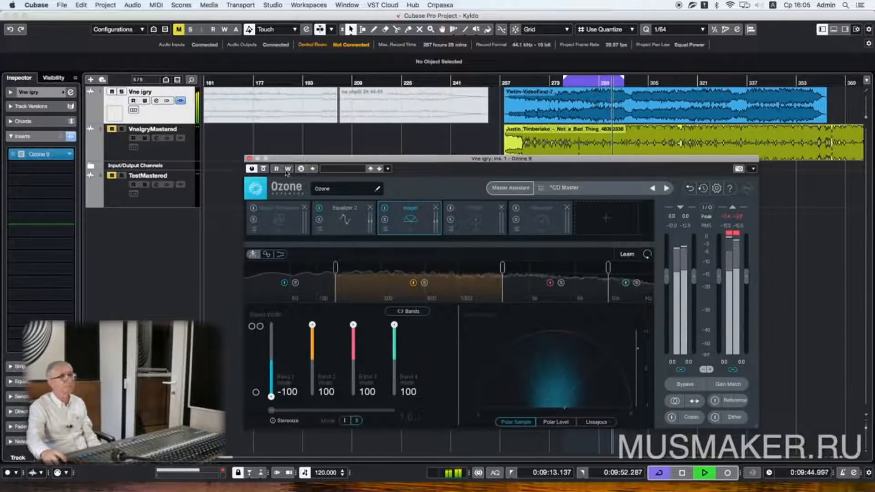
left_click(263, 169)
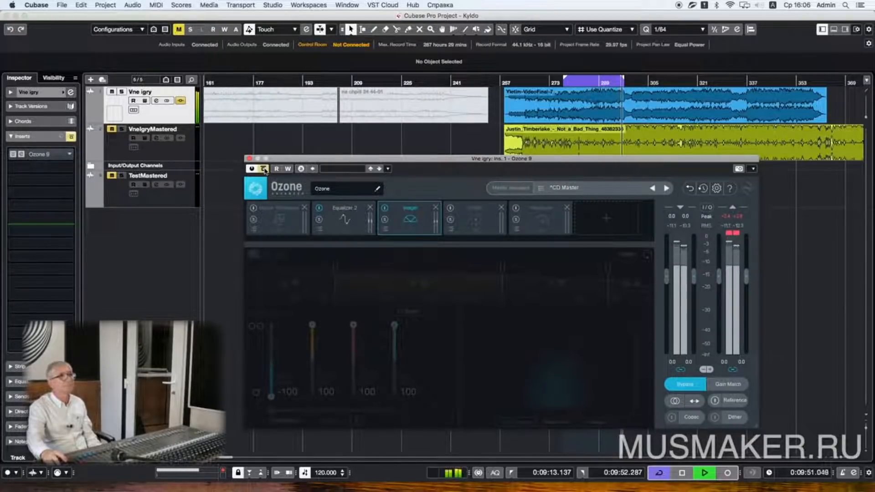
left_click(264, 168)
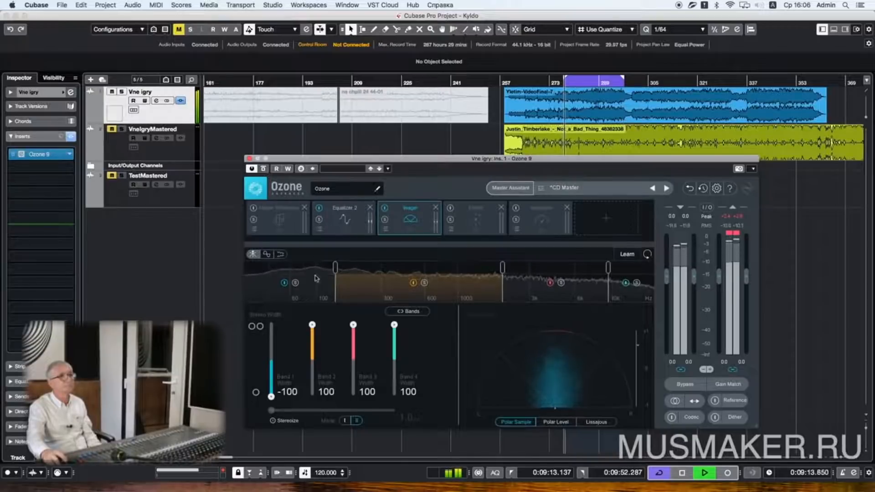
Step: Set the Imager widths to 17.7 for band 2, 48.1 for band 3 and 32.9 for band 4
left_click_drag(312, 325, 311, 361)
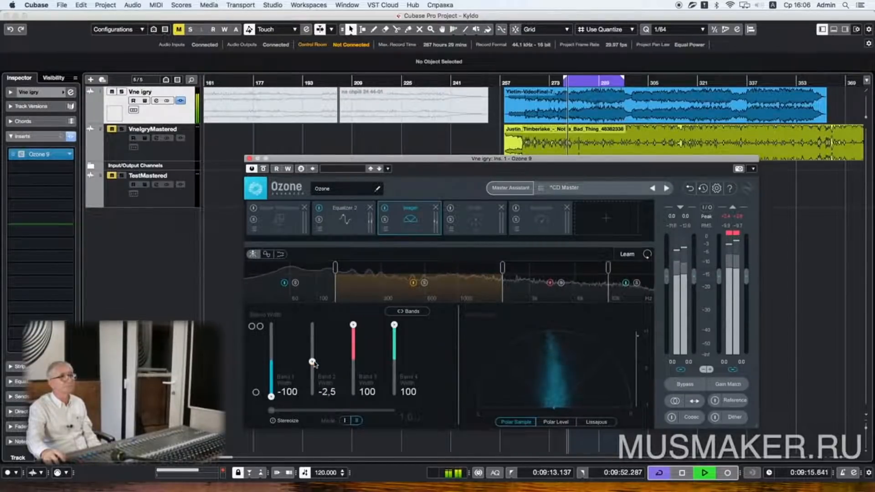
left_click_drag(353, 325, 394, 361)
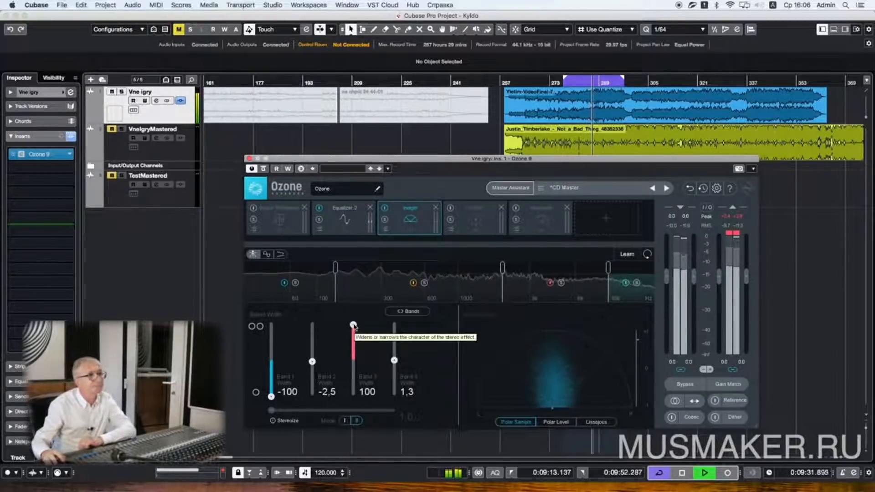
left_click_drag(353, 325, 363, 306)
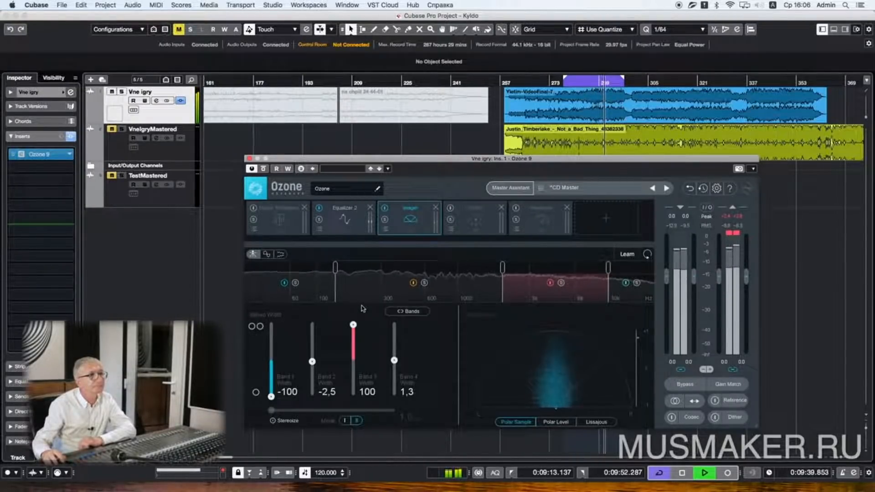
left_click_drag(353, 324, 355, 344)
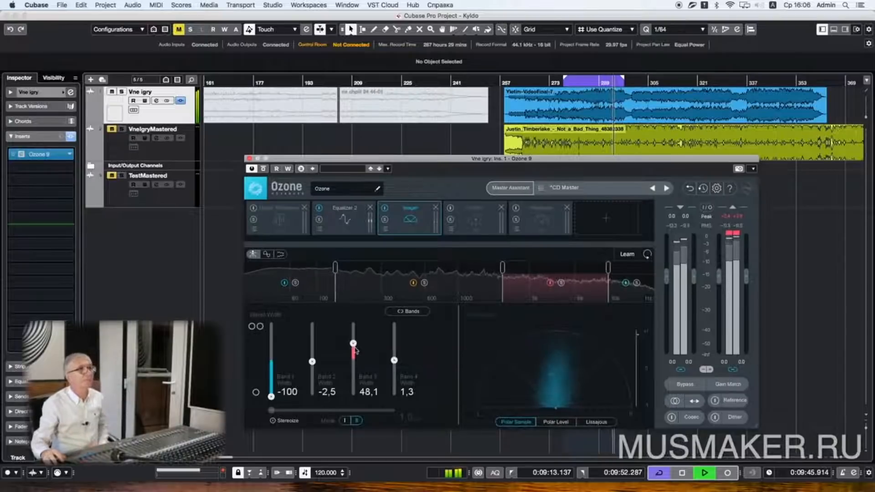
key("space")
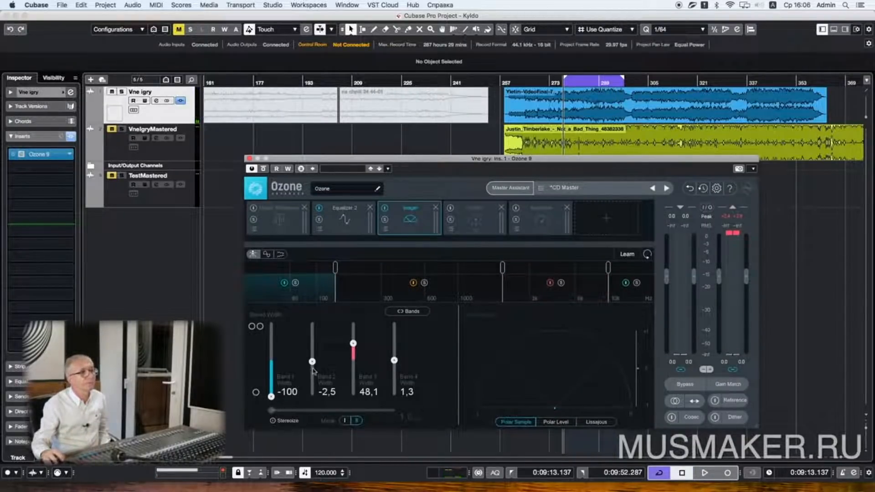
left_click_drag(312, 362, 312, 358)
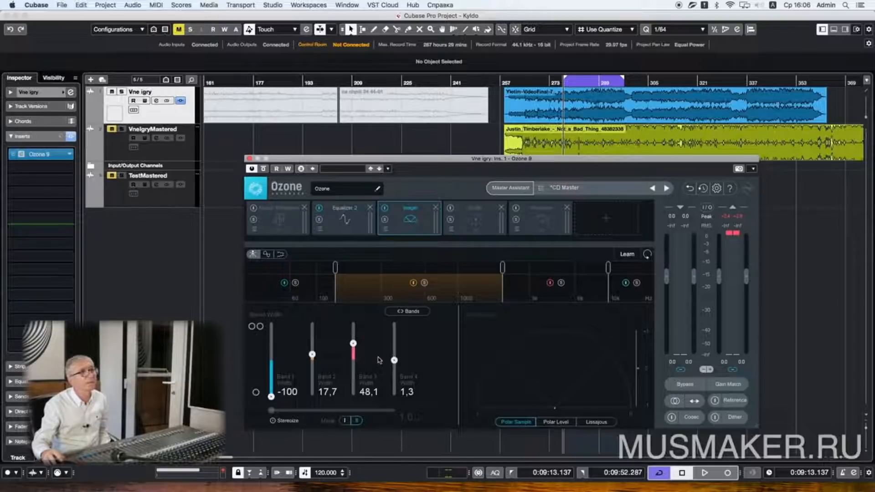
left_click_drag(395, 361, 394, 351)
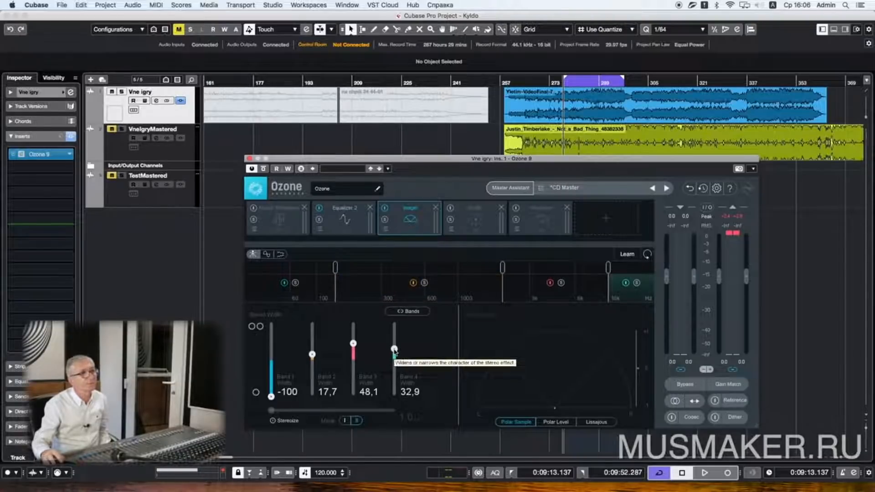
Step: Play the looped section while repeatedly bypassing and re-enabling the Imager to compare stereo width, and stop playback
key("space")
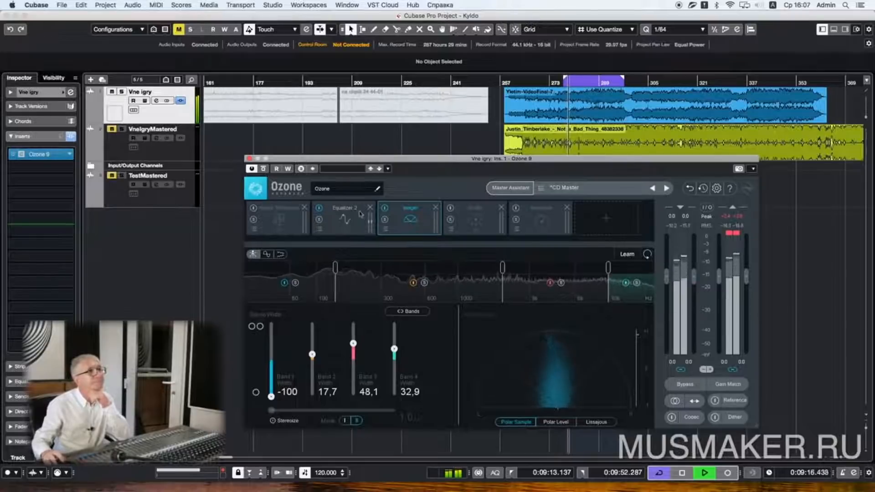
left_click(384, 208)
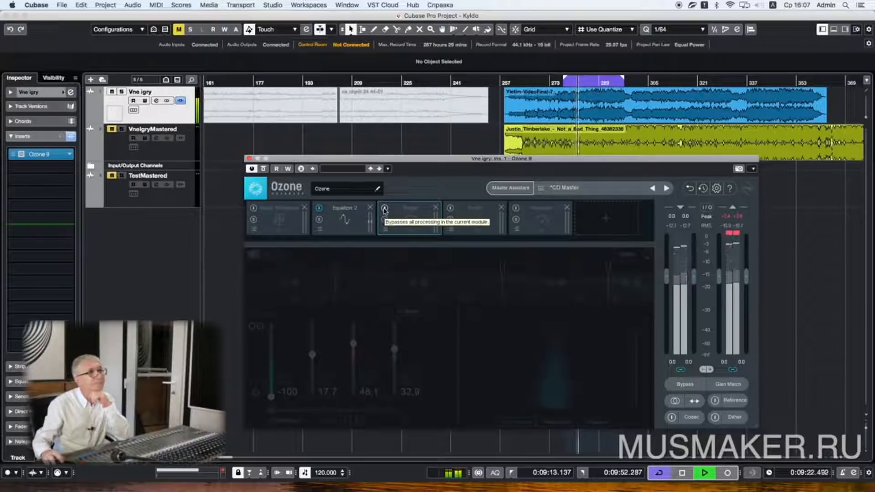
left_click(385, 208)
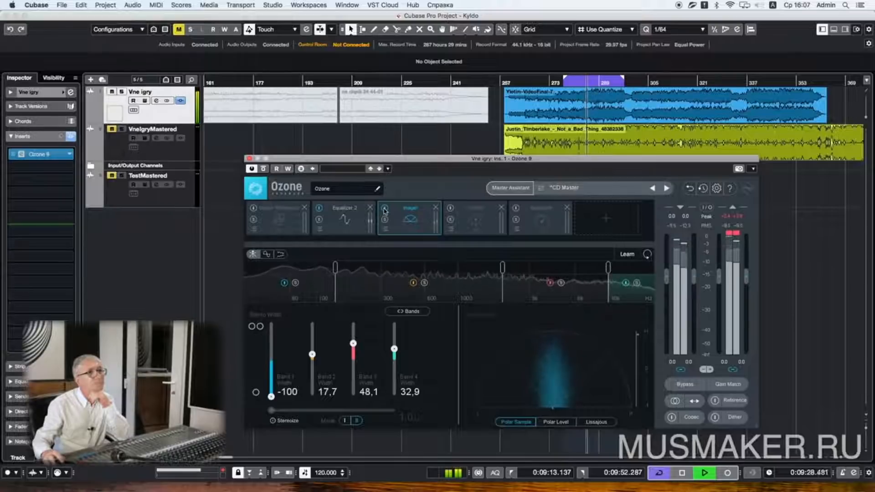
left_click(384, 209)
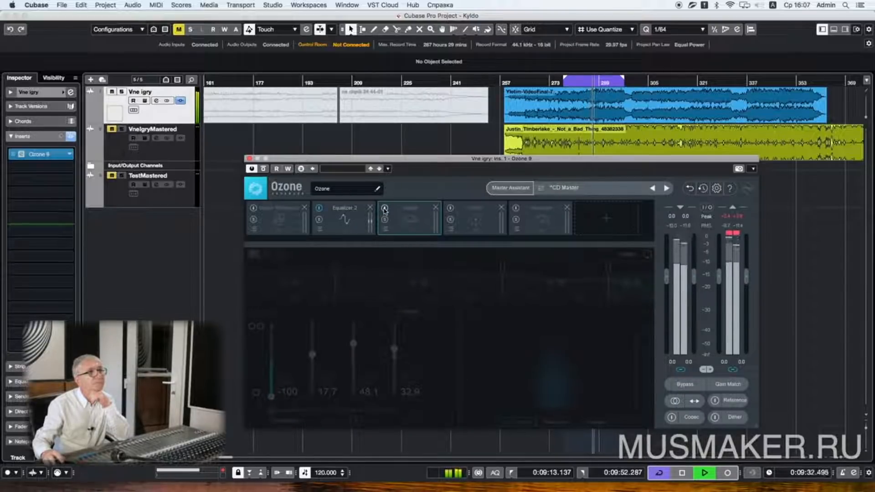
left_click(385, 208)
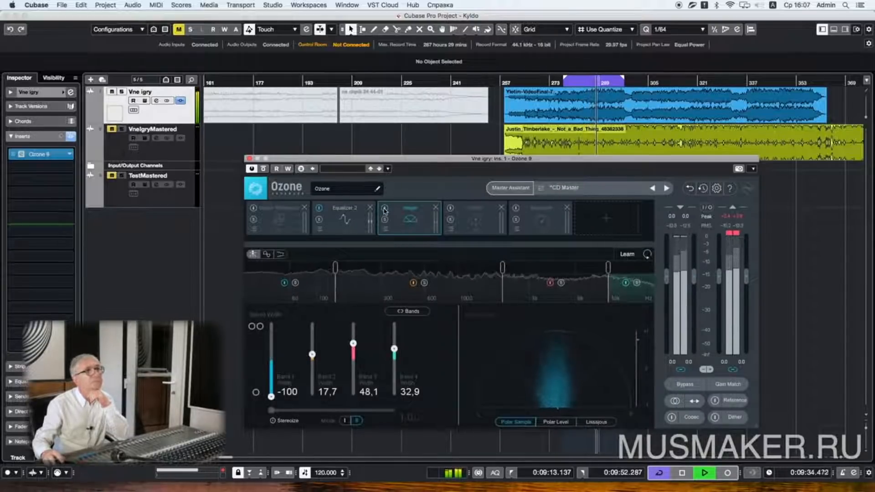
key("space")
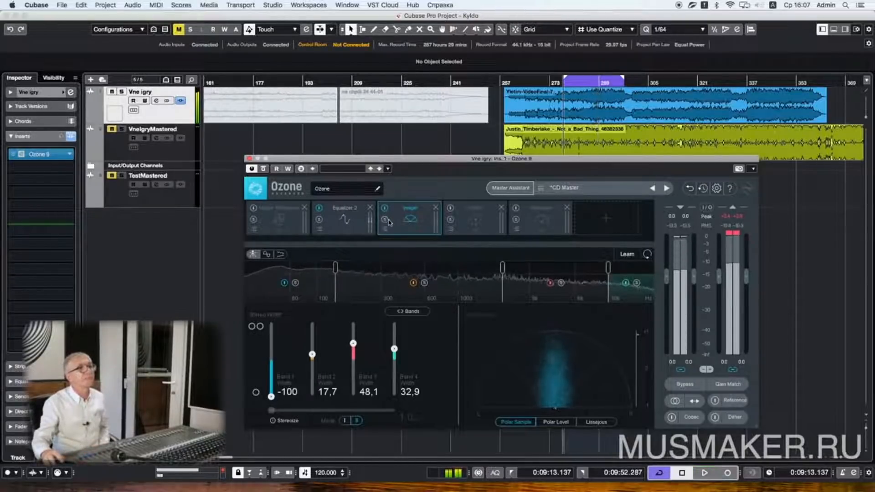
Step: Enable the Exciter and set the Amount of bands 3 and 4 to 0
left_click(451, 209)
left_click(459, 224)
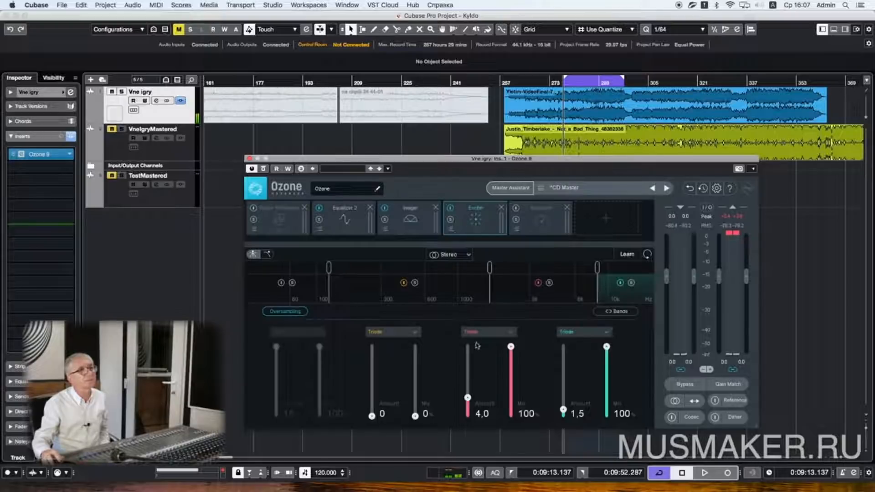
left_click_drag(468, 398, 468, 417)
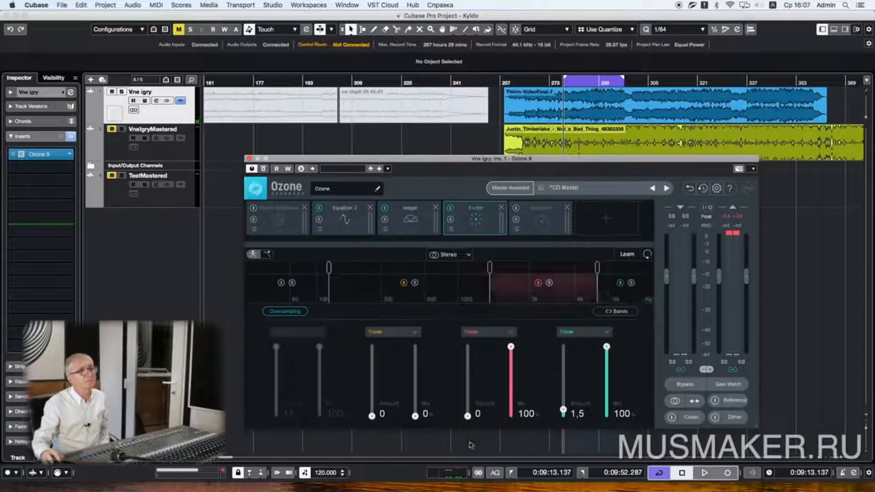
left_click_drag(564, 410, 563, 434)
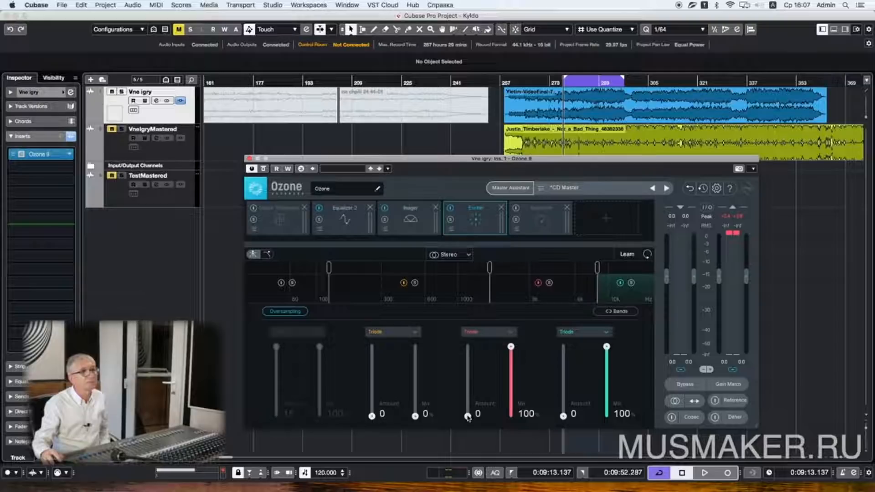
Step: Audition the Exciter's band 3 with its Amount at 15 and 12.9 during playback, and return it to 0
key("space")
left_click_drag(469, 416, 469, 347)
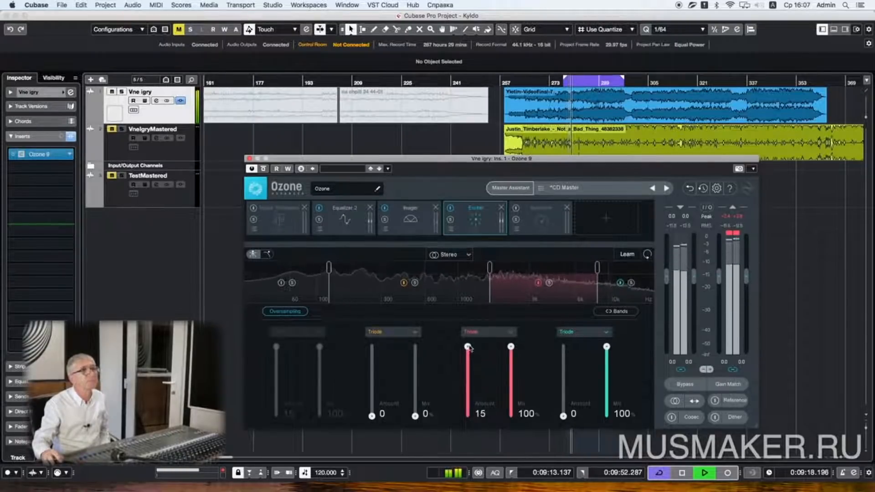
left_click_drag(469, 348, 470, 358)
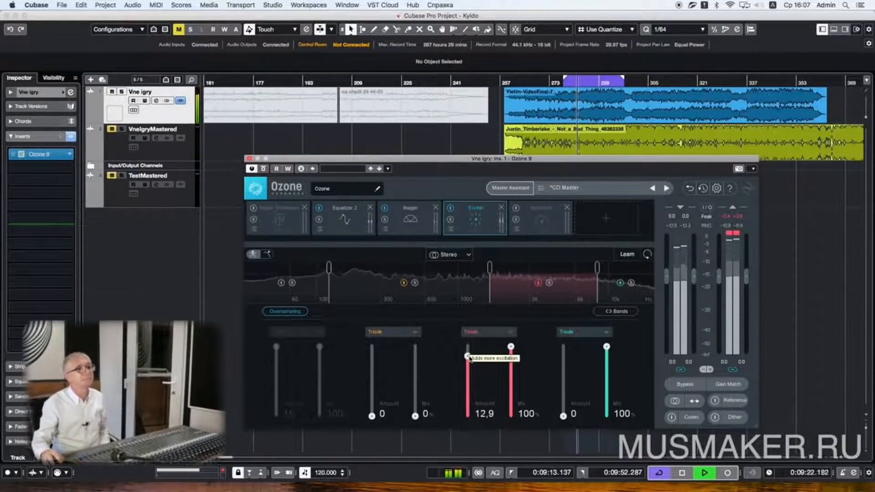
key("space")
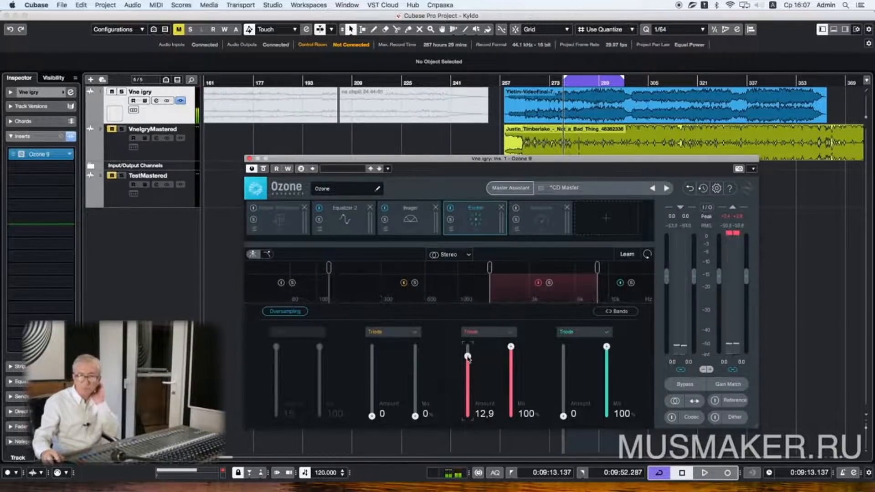
left_click_drag(467, 357, 473, 459)
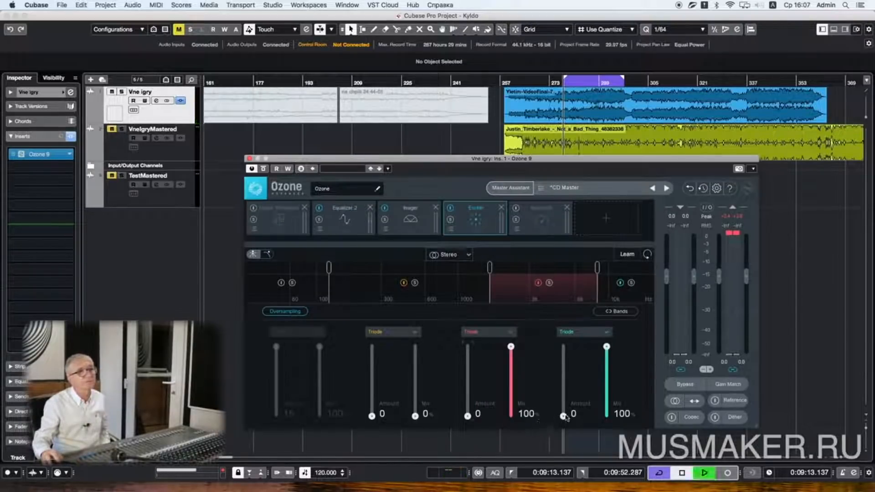
Step: Audition the Exciter's band 4 with its Amount at 15 and 0, stop playback, and set the Amount to 2.5
left_click_drag(563, 396, 563, 346)
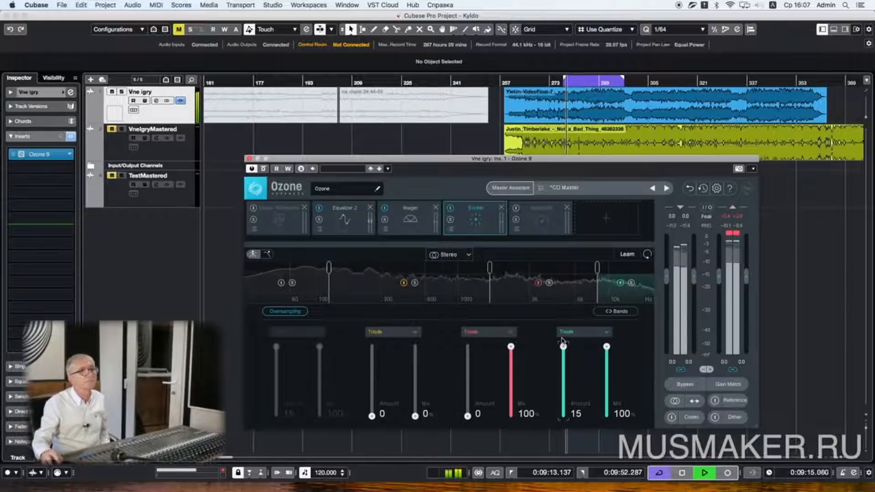
left_click_drag(563, 347, 561, 414)
key("space")
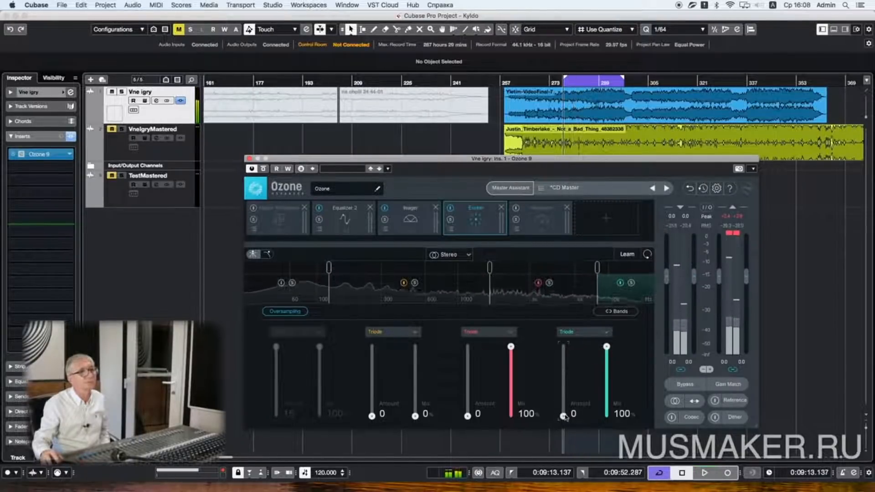
left_click_drag(563, 416, 563, 402)
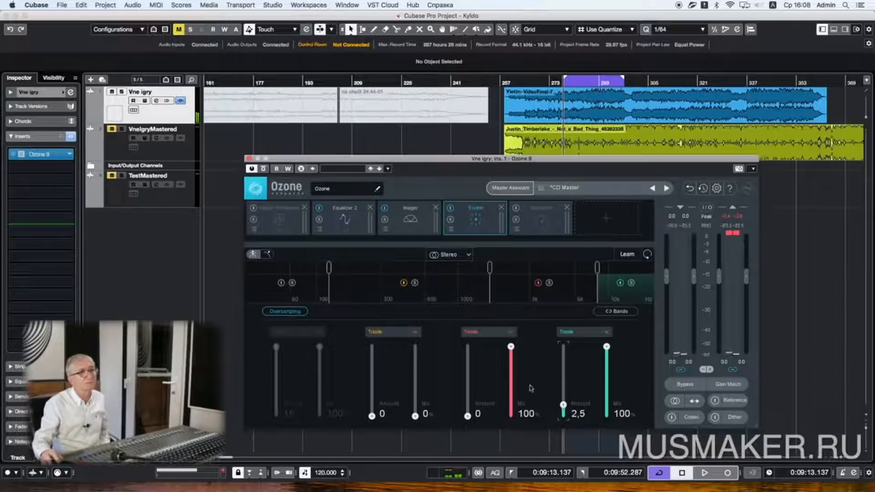
Step: Audition the Exciter's band 3 Mix at 3.9%, 100% and 0% with the loop playing, and return it to 100%
left_click_drag(511, 396, 510, 412)
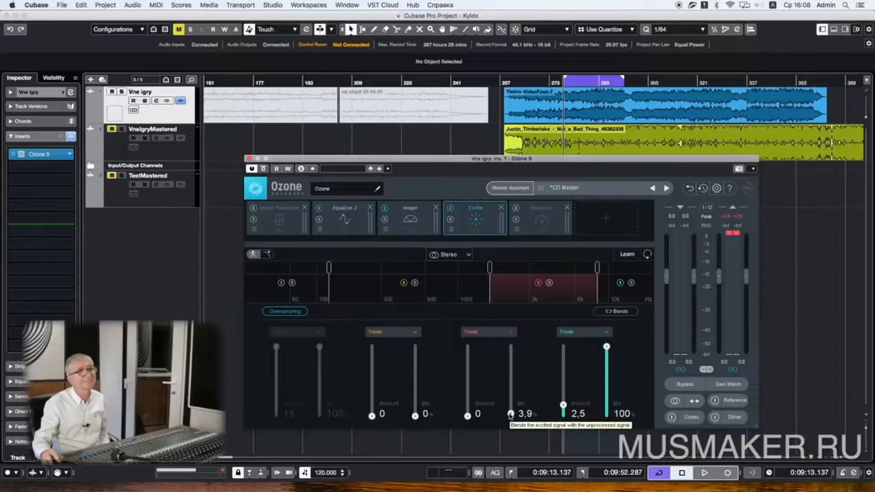
key("space")
left_click_drag(510, 415, 512, 371)
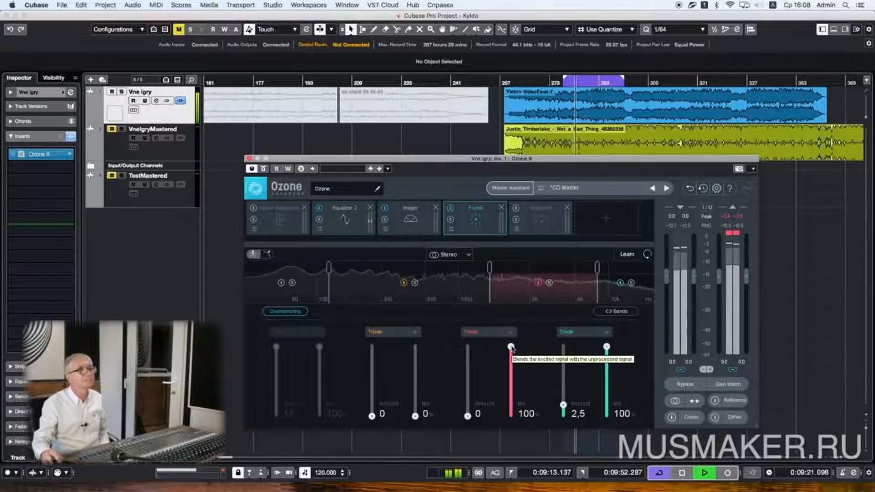
left_click_drag(511, 348, 509, 428)
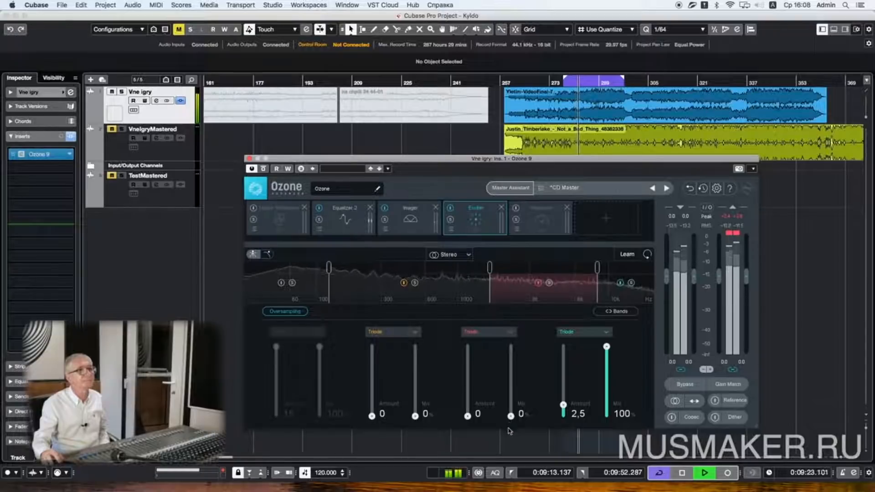
left_click_drag(515, 361, 512, 342)
Step: Set the Exciter's band 3 Amount to 4.0 by ear, keep band 4 at 2.5, and stop playback
left_click_drag(467, 415, 468, 414)
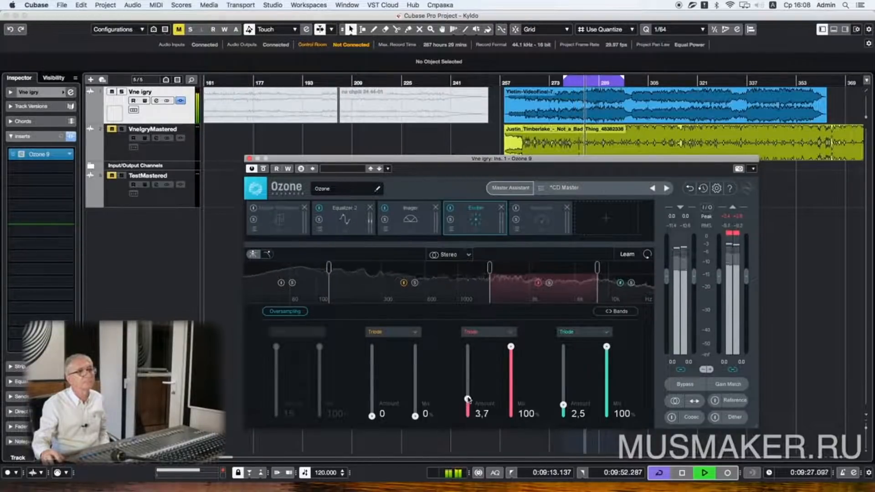
left_click_drag(468, 392, 470, 360)
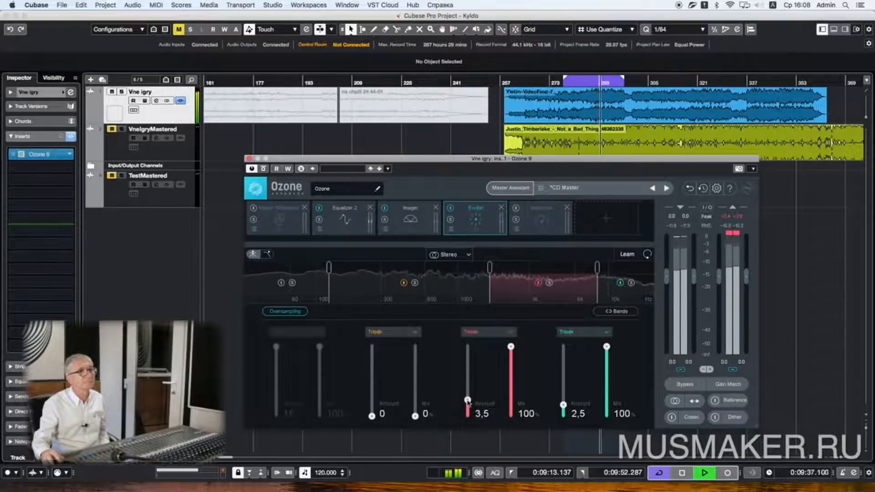
left_click_drag(468, 401, 469, 400)
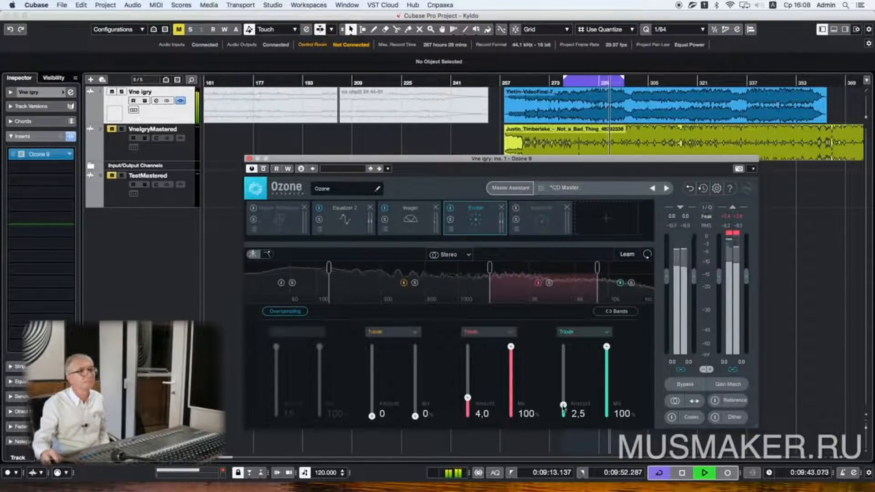
mouse_move(564, 404)
left_mouse_down()
mouse_move(564, 349)
mouse_move(564, 389)
left_mouse_up()
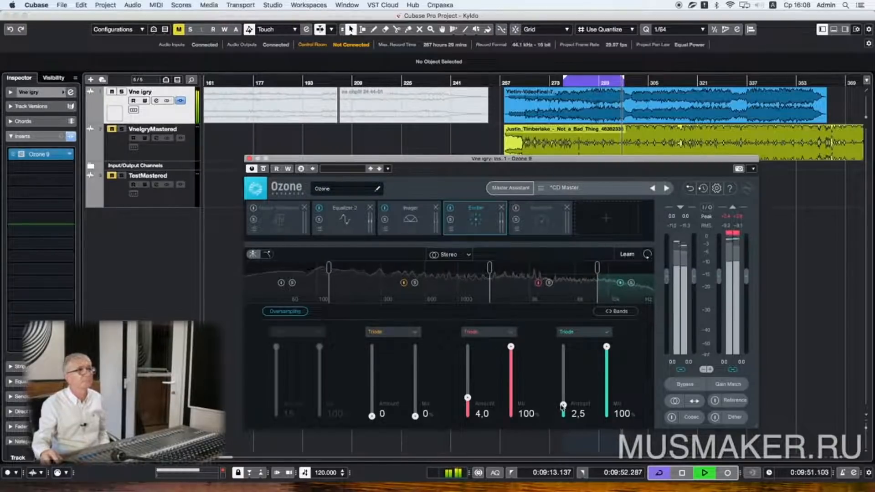
key("space")
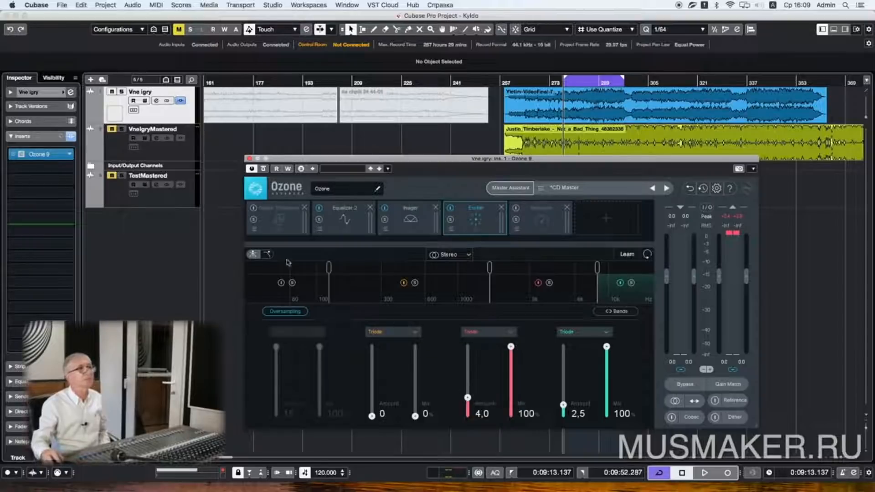
Step: Play the loop and temporarily solo the VneIgryMastered reference track to compare it with the processed mix
key("space")
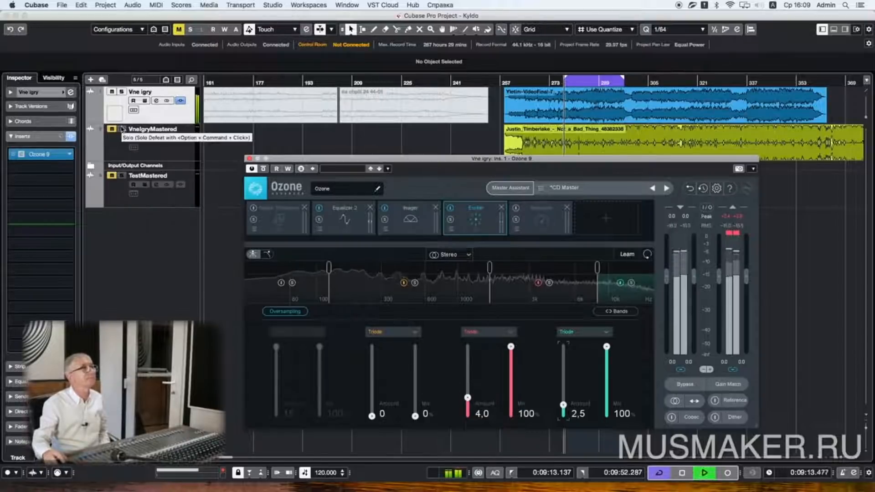
left_click(122, 130)
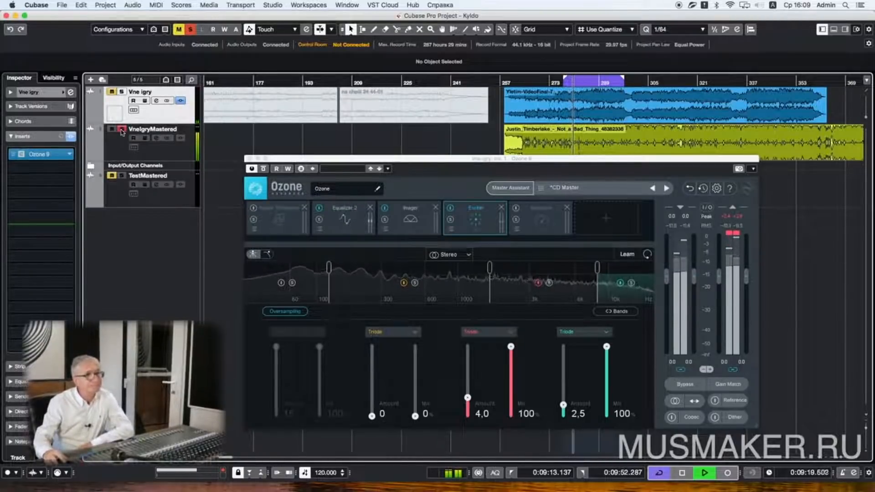
left_click(122, 130)
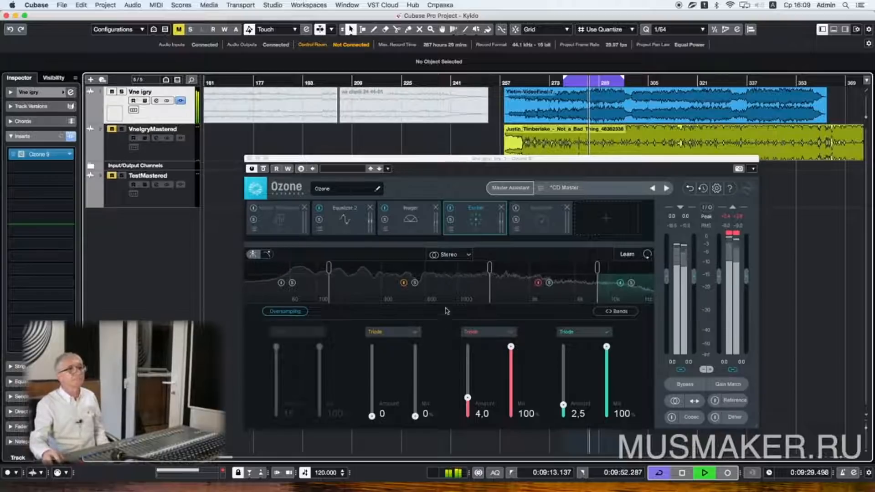
Step: Lower the Exciter's band 4 Amount to 2.0 and stop playback
left_click(564, 405)
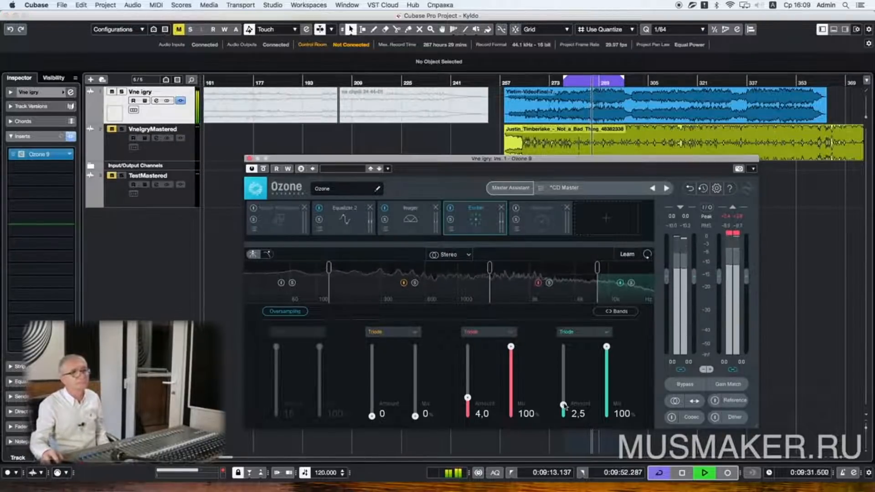
left_click_drag(564, 406, 564, 407)
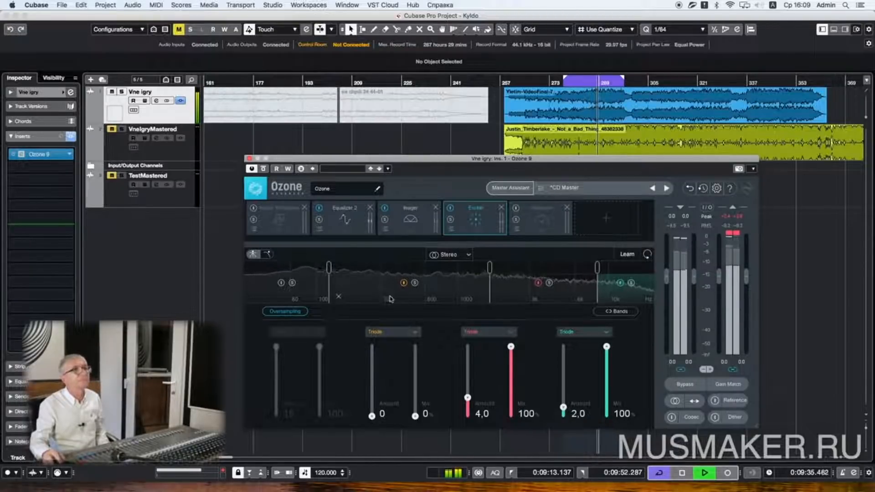
key("space")
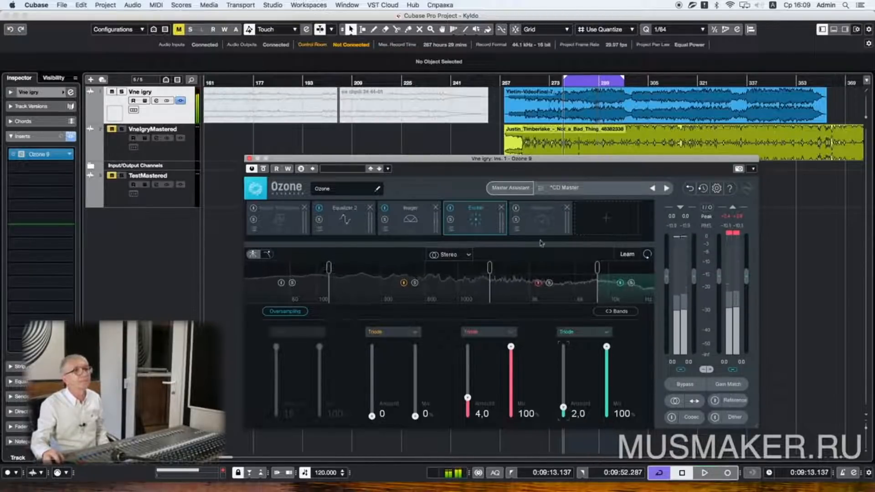
Step: Open the Maximizer and lower its Ceiling to -6.7 dB to match the Threshold
left_click(535, 223)
left_click_drag(387, 316, 386, 335)
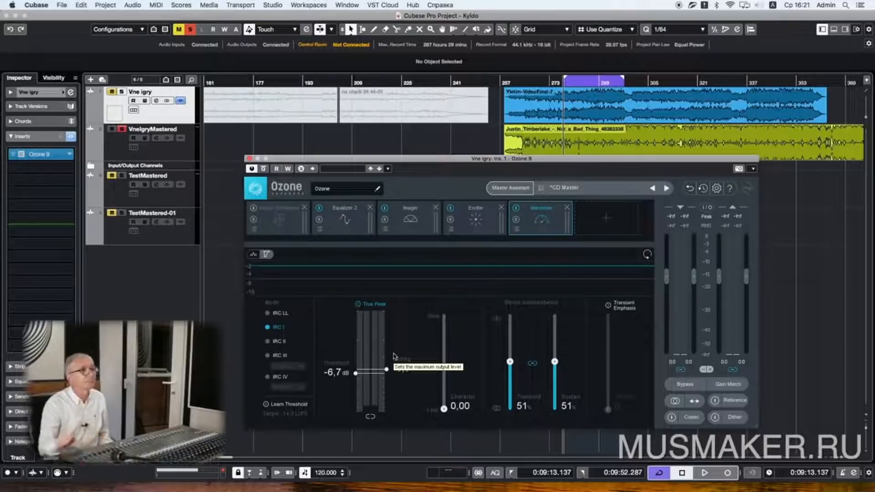
left_click_drag(387, 370, 387, 372)
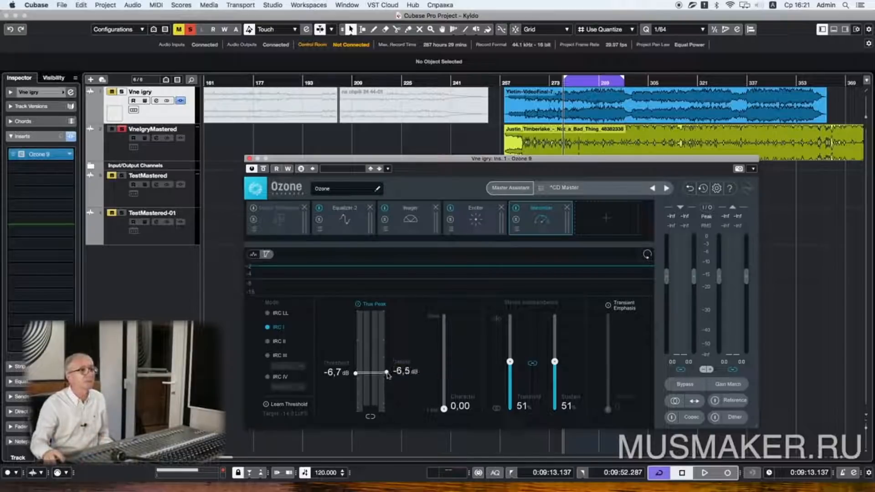
Step: Play the looped section and switch the Maximizer off and on again to compare its effect
key("space")
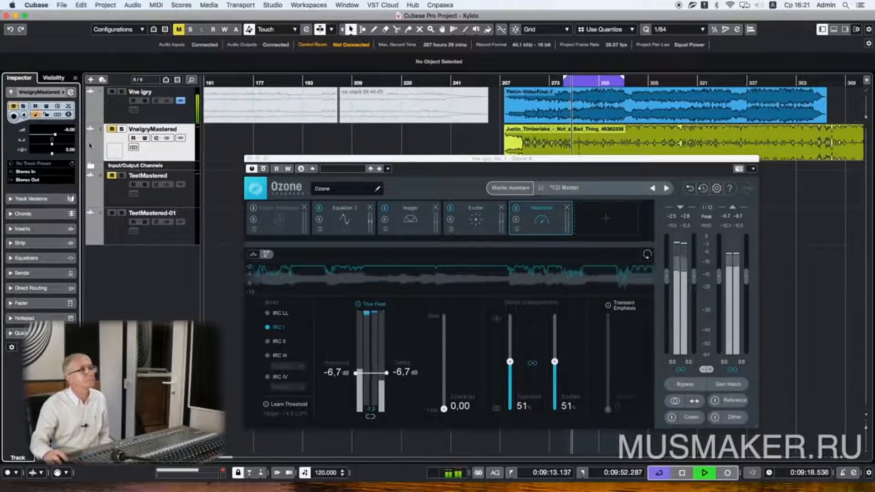
left_click(516, 209)
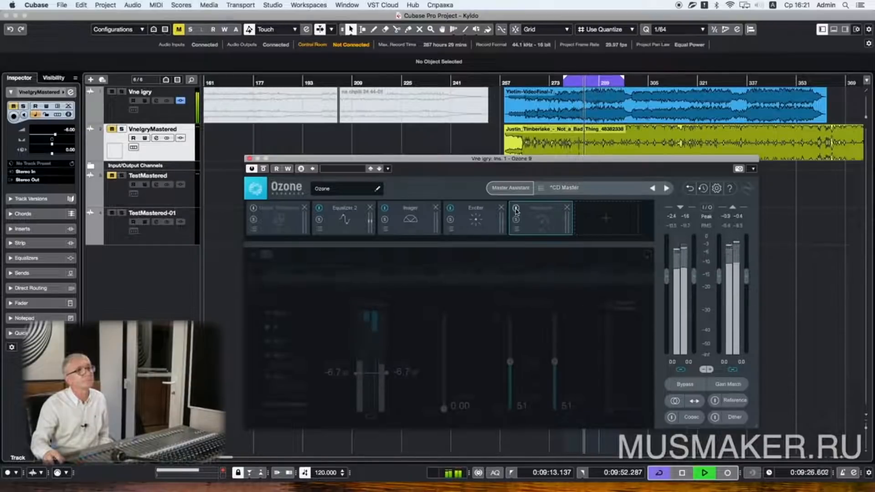
left_click(516, 208)
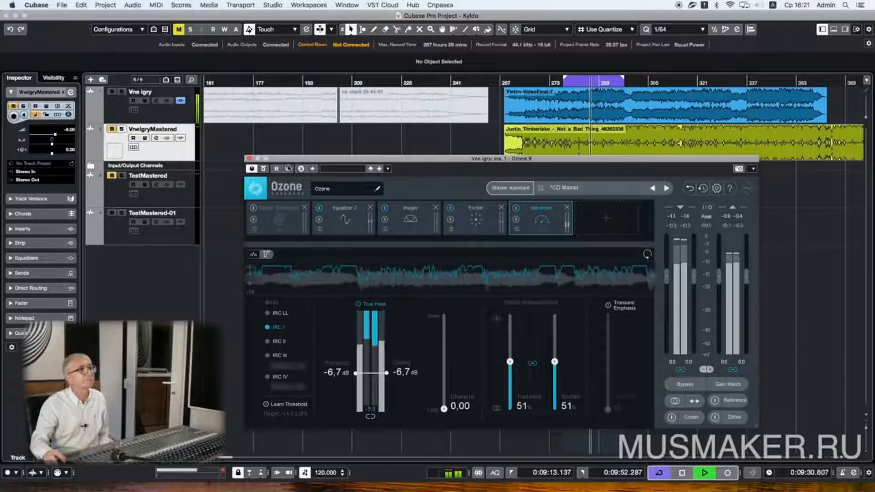
Step: Bypass and re-enable the whole Ozone chain twice to compare it with the unprocessed mix, and stop playback
left_click(262, 169)
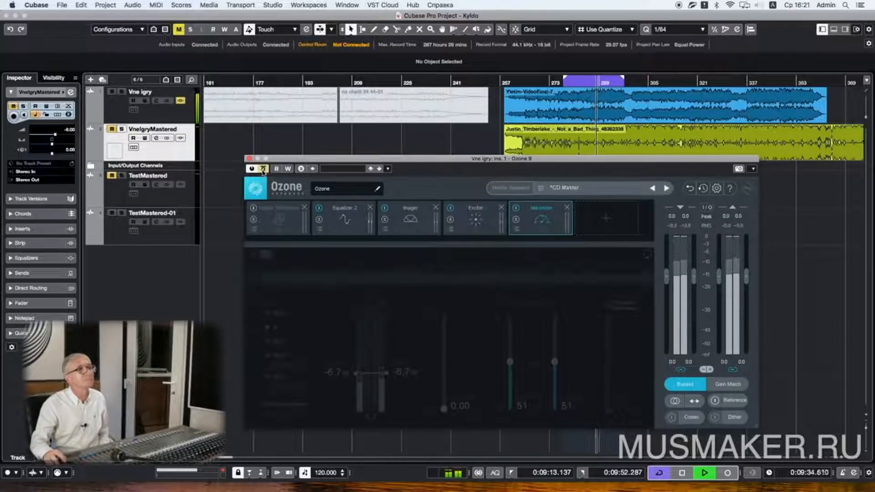
left_click(263, 169)
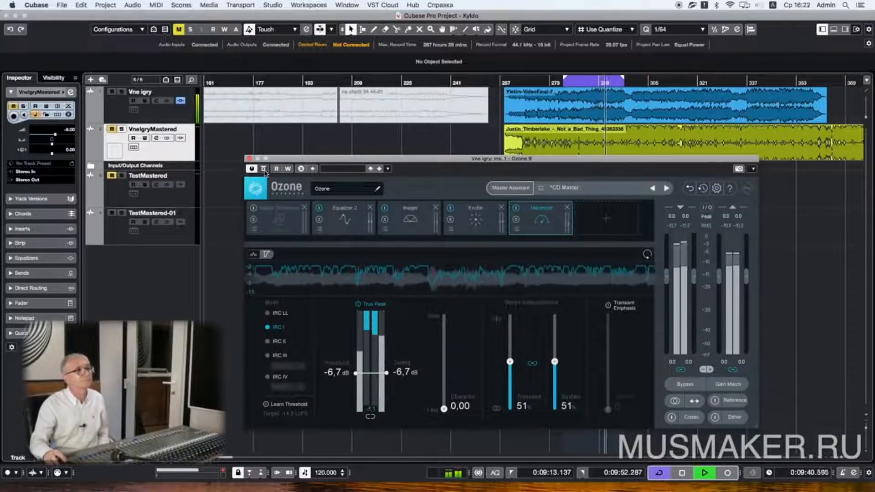
left_click(263, 169)
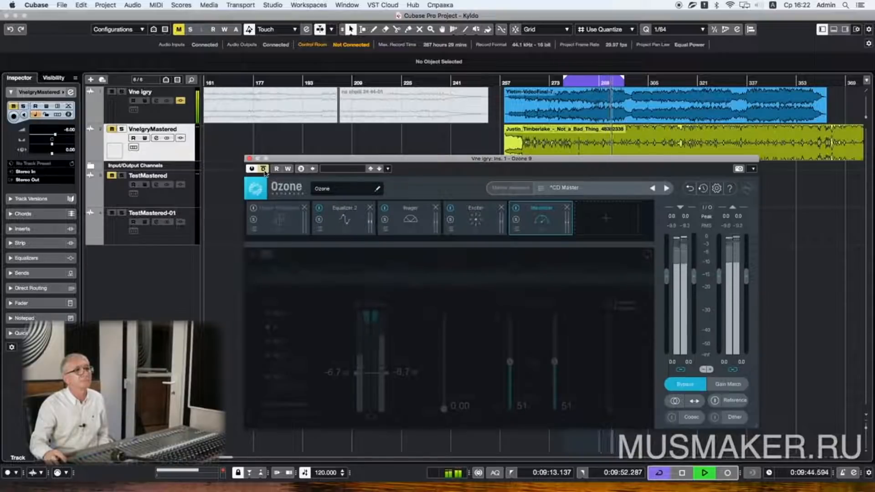
left_click(263, 169)
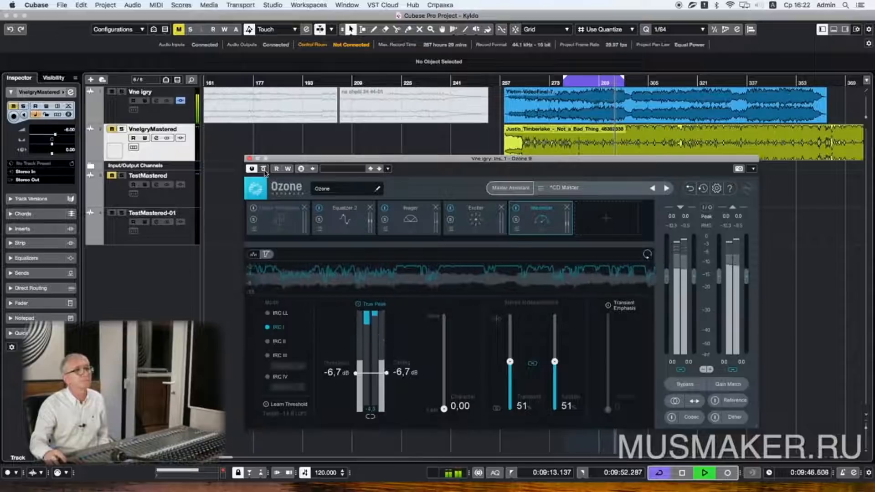
key("space")
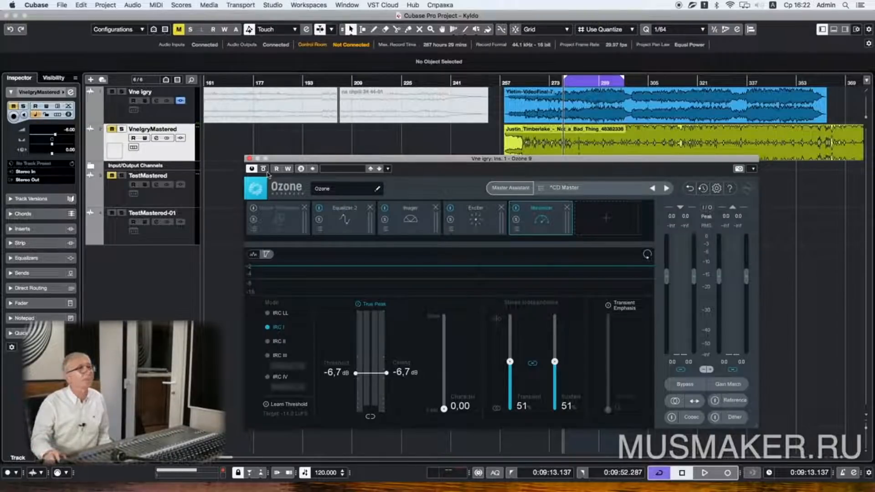
Step: Play the loop and briefly bypass the inserts on the Vne igry track to compare the processed and unprocessed sound
key("space")
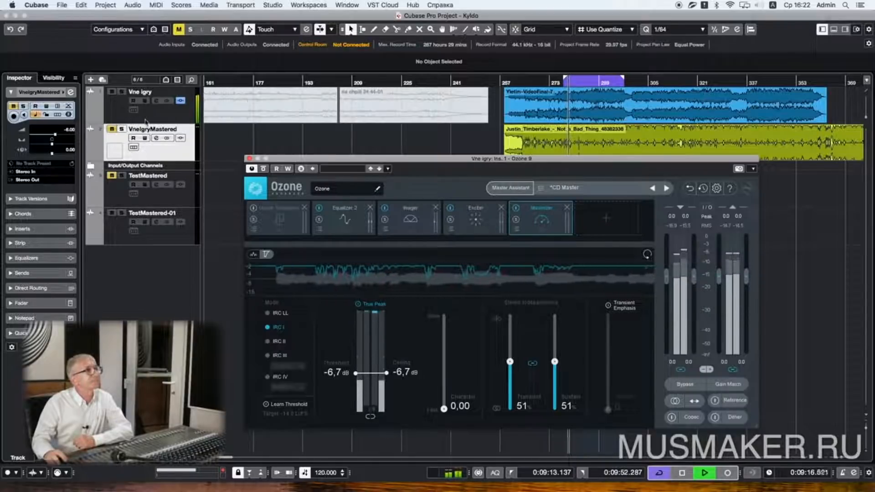
left_click(180, 101)
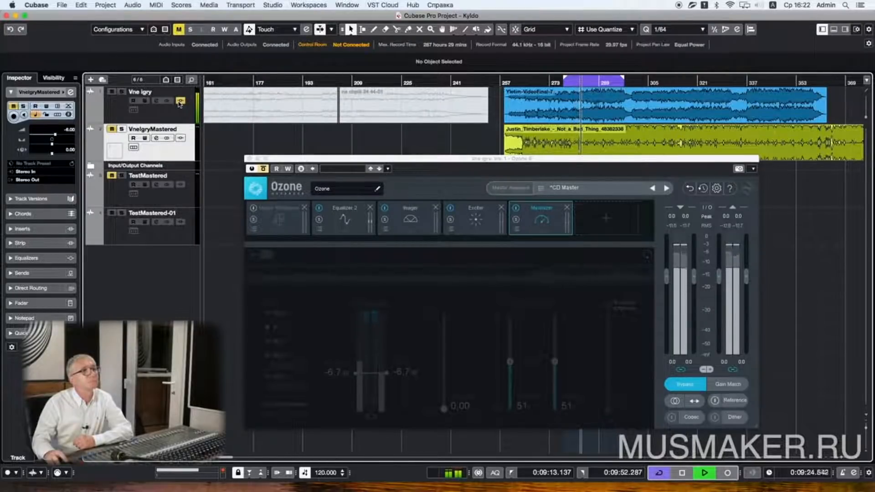
left_click(179, 101)
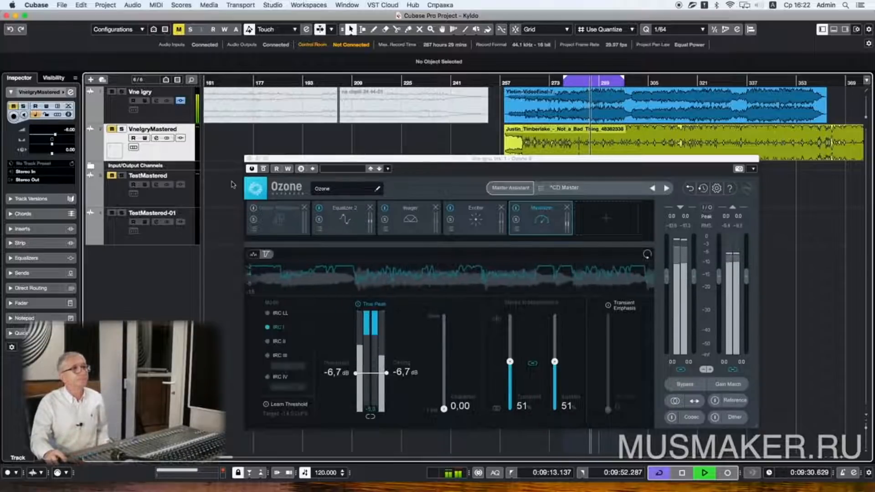
Step: Set the gain of Equalizer 2's band 7 at 11000 Hz to 3.0 dB
left_click(354, 217)
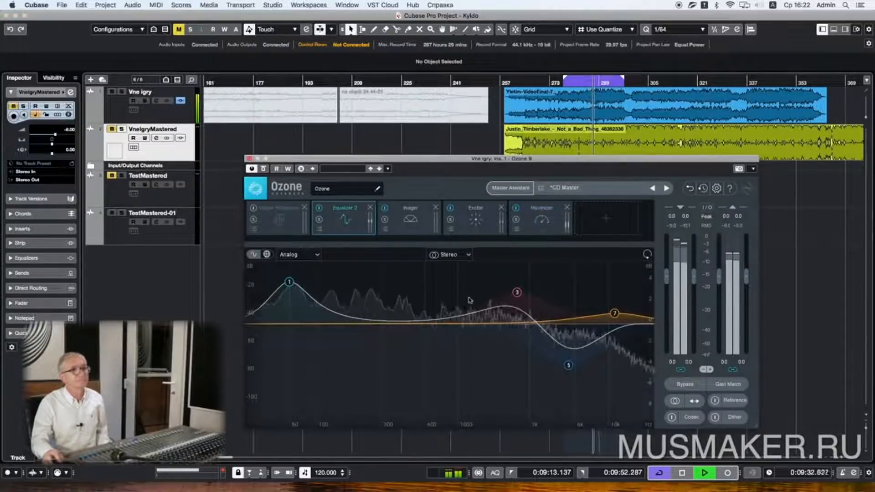
double_click(616, 316)
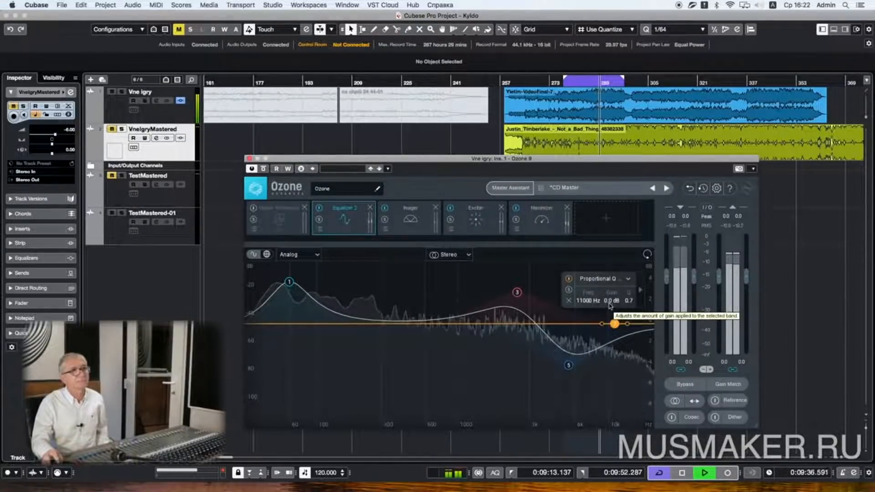
left_click(609, 301)
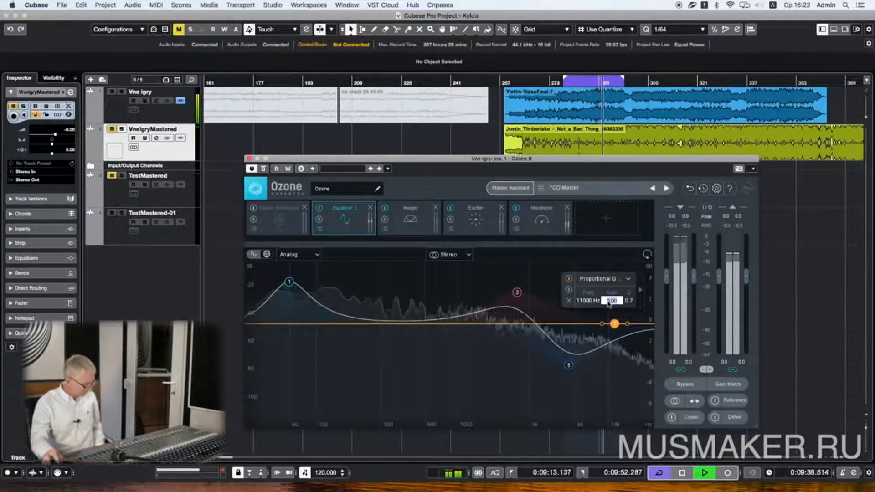
type("3")
key("Return")
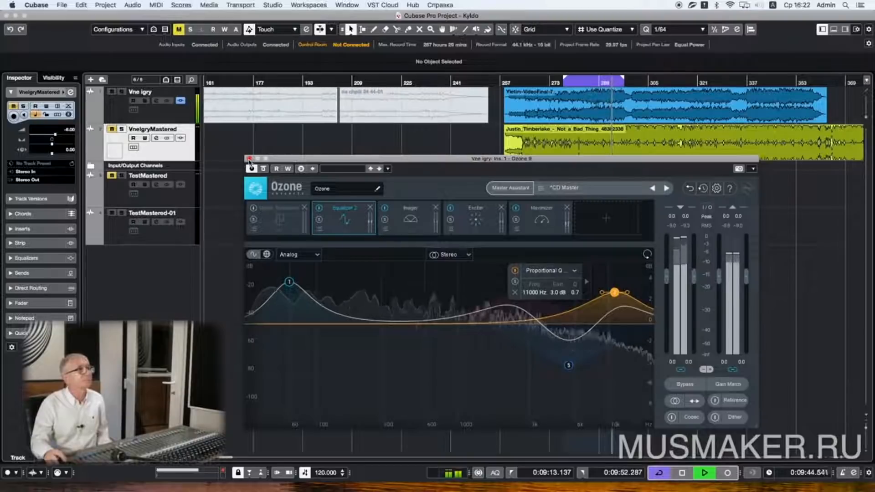
Step: Compare the processed and unprocessed loop by bypassing and re-enabling Ozone twice, then stop playback and close the plug-in window
left_click(263, 169)
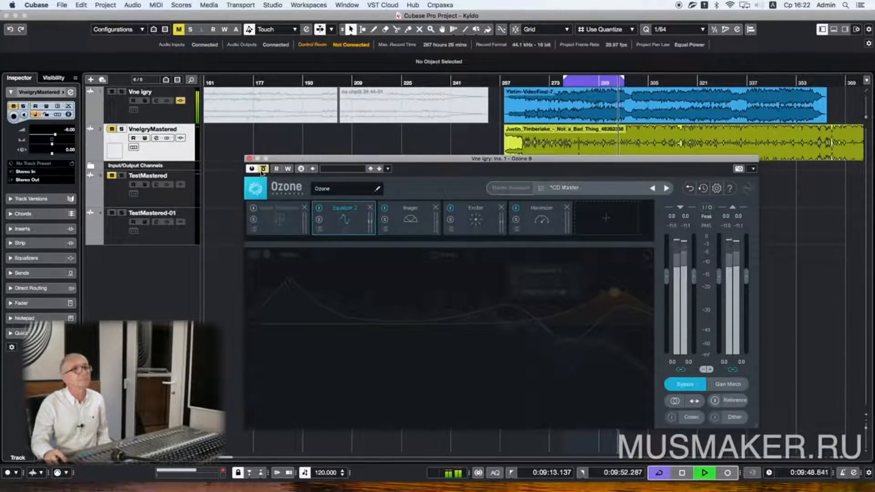
left_click(263, 169)
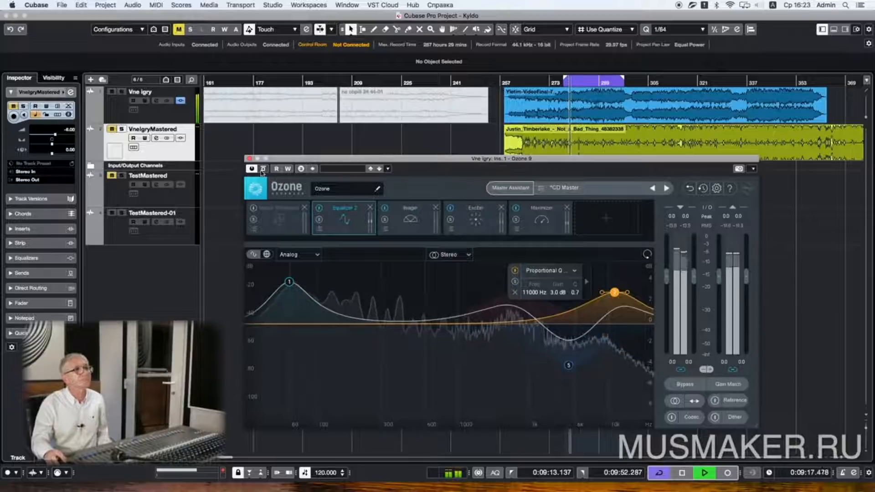
left_click(262, 171)
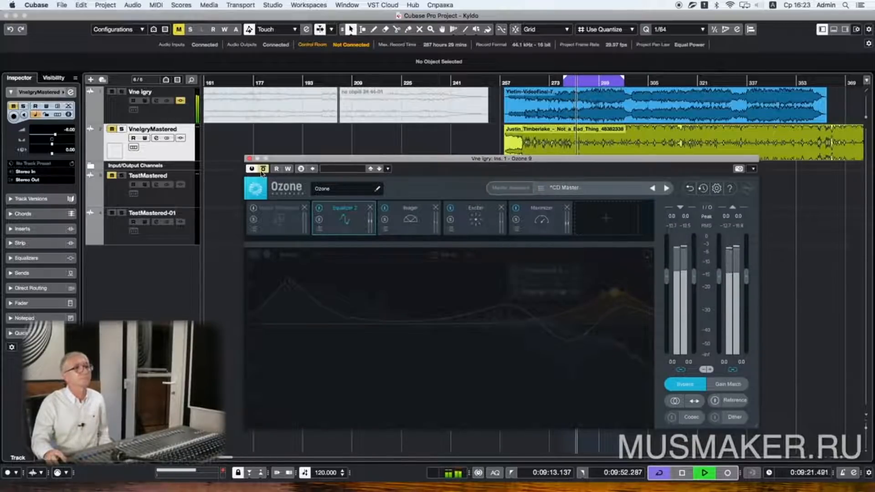
left_click(263, 169)
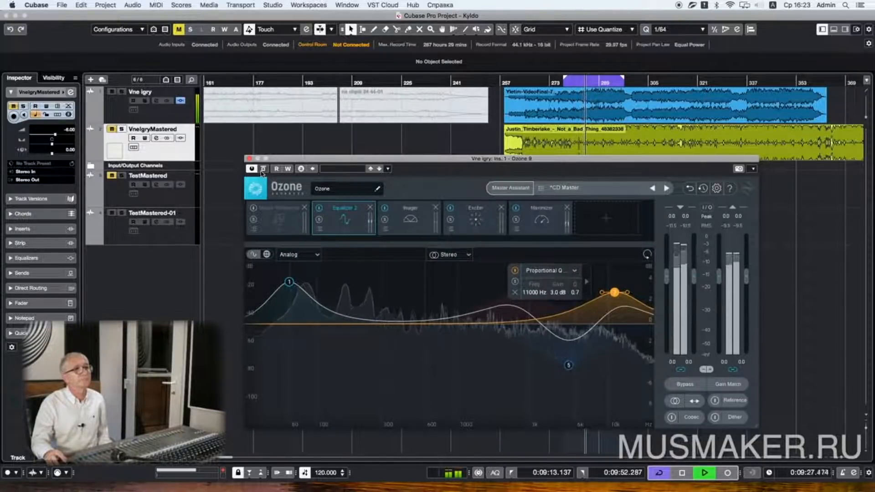
key("space")
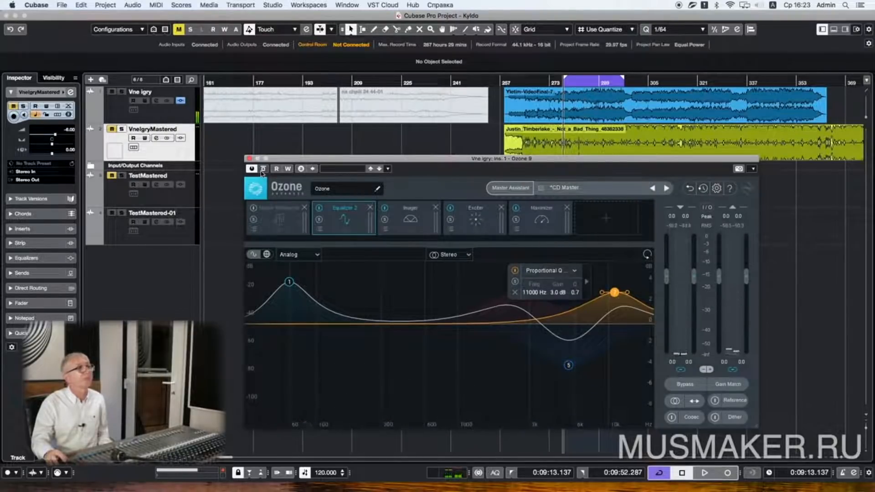
left_click(249, 158)
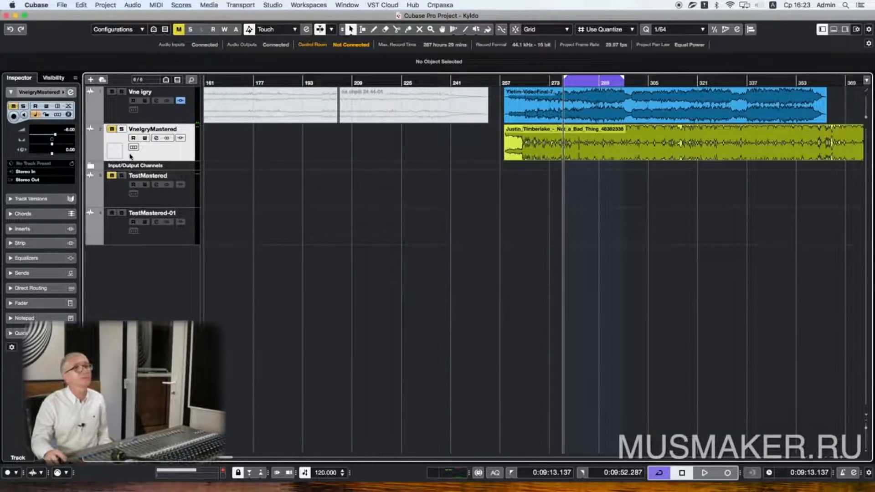
Step: Solo the VneIgryMastered reference during loop playback, unsolo it to hear the Vne igry mix again, and stop playback
left_click(122, 130)
key("space")
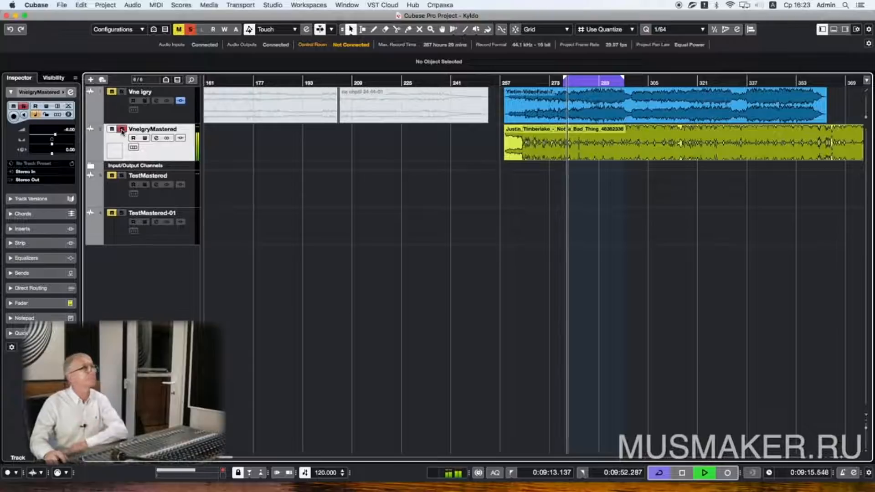
left_click(122, 130)
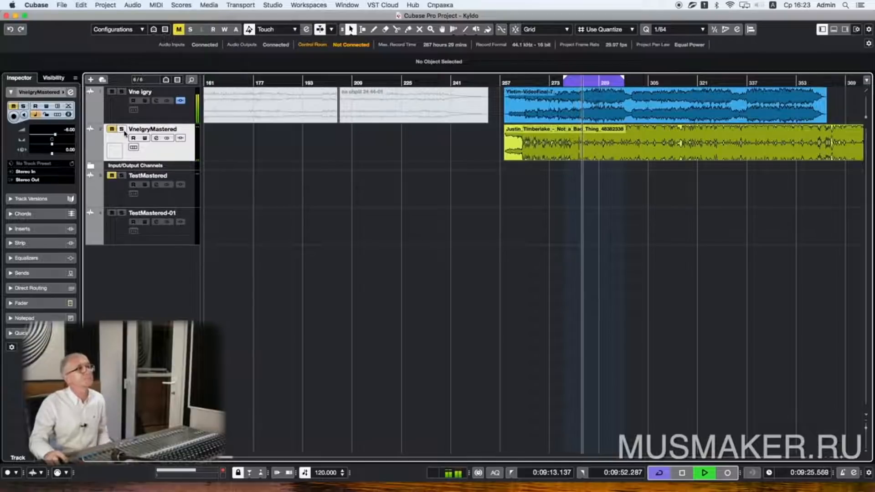
key("space")
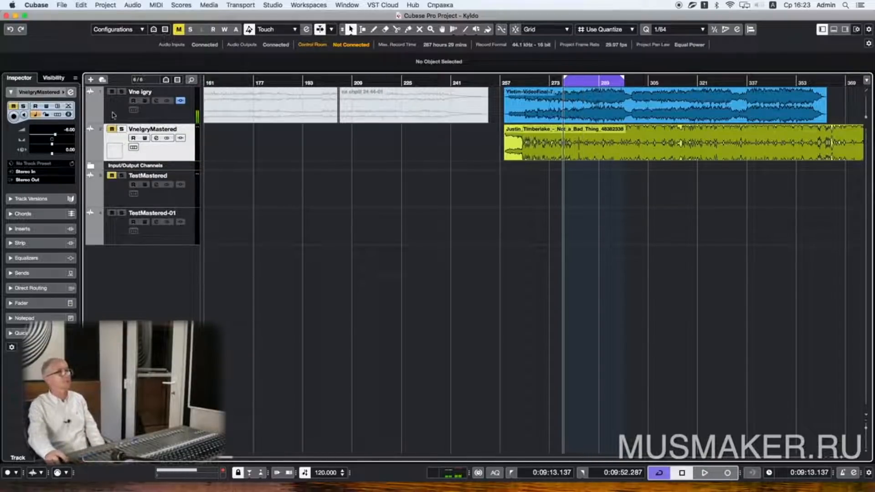
Step: Reopen Ozone 9 on the Vne igry track, set Equalizer 2's 11000 Hz band gain to 2.0 dB, and close the plug-in
left_click(114, 113)
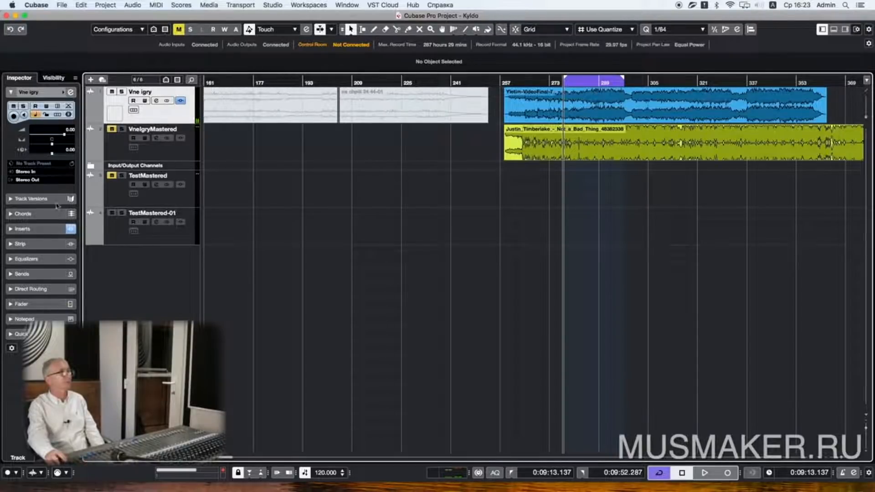
left_click(28, 229)
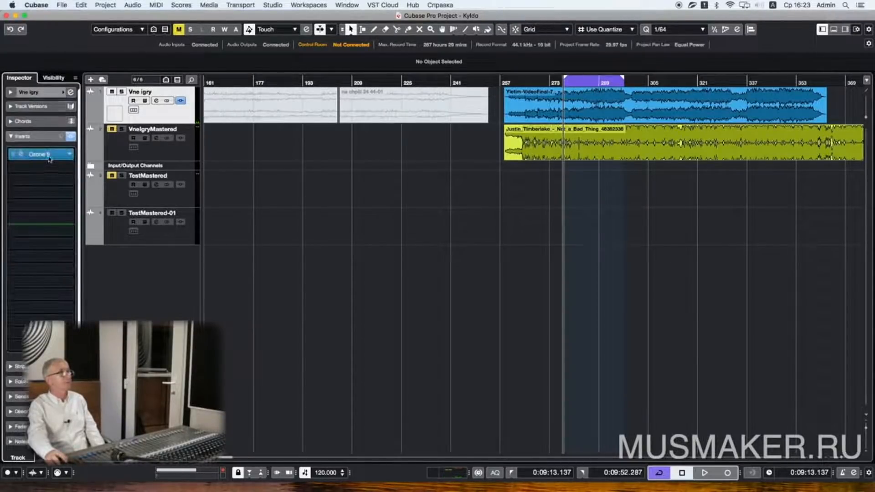
left_click(49, 156)
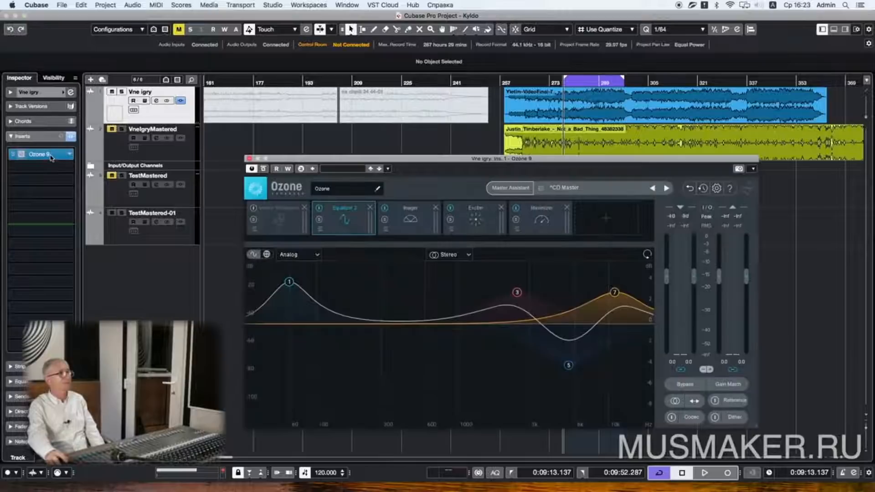
left_click(614, 294)
left_click_drag(560, 293, 555, 295)
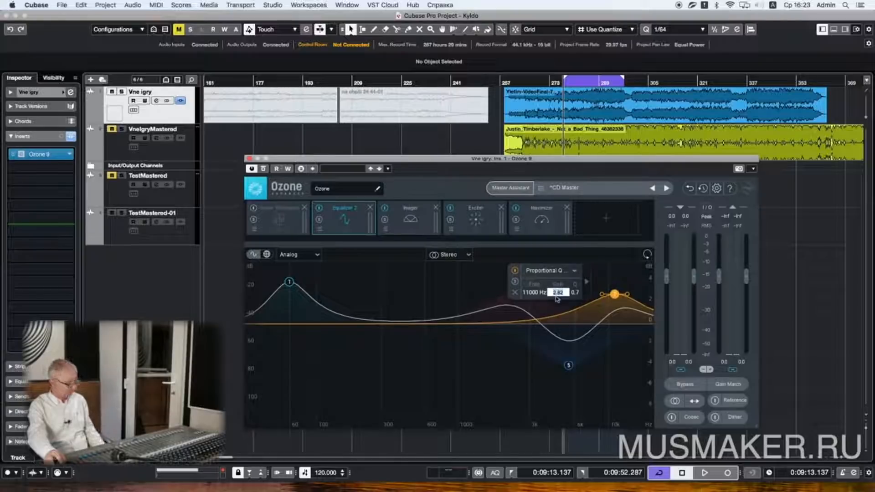
key("Return")
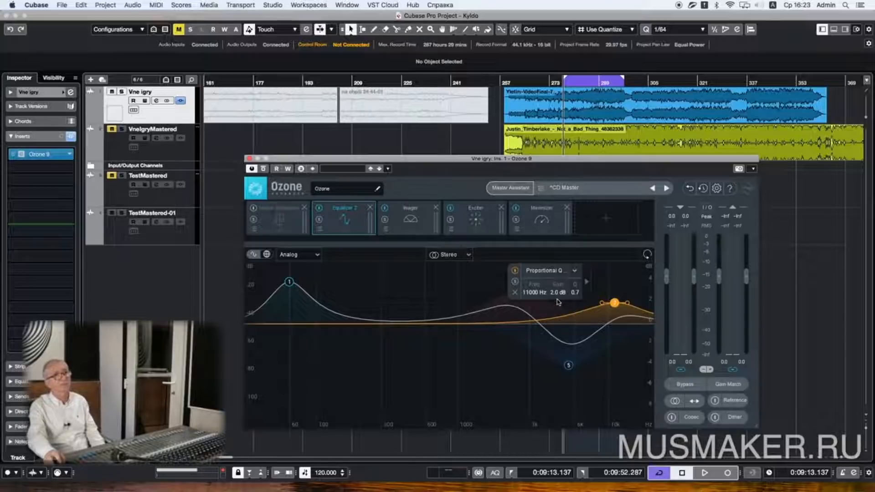
left_click(249, 159)
Step: Play the loop and toggle solo on VneIgryMastered several times to compare the re-equalized mix with the reference, then stop playback
key("space")
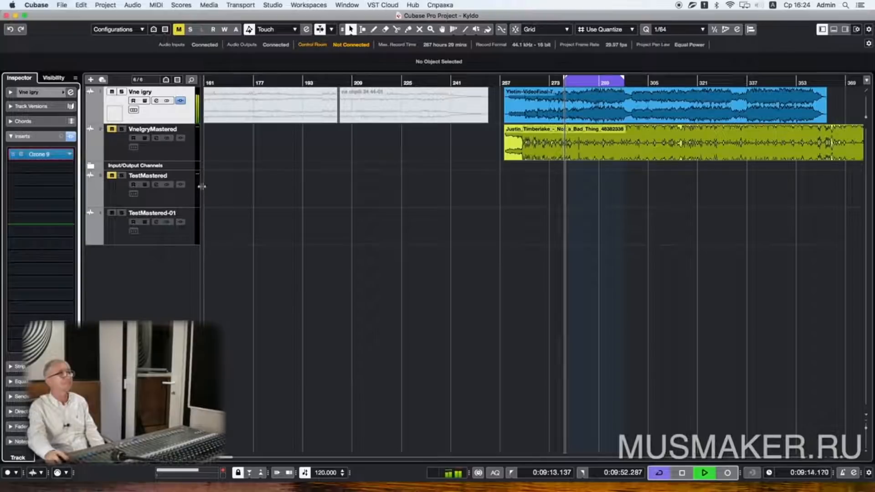
left_click(122, 130)
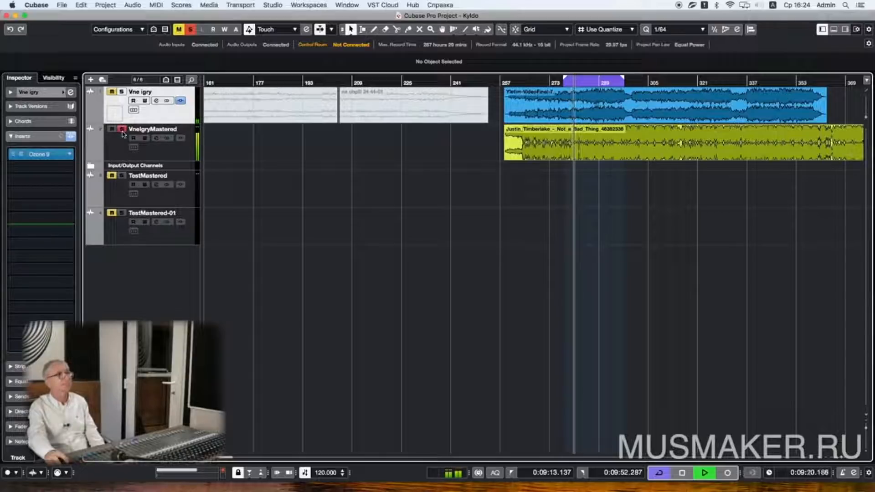
left_click(122, 130)
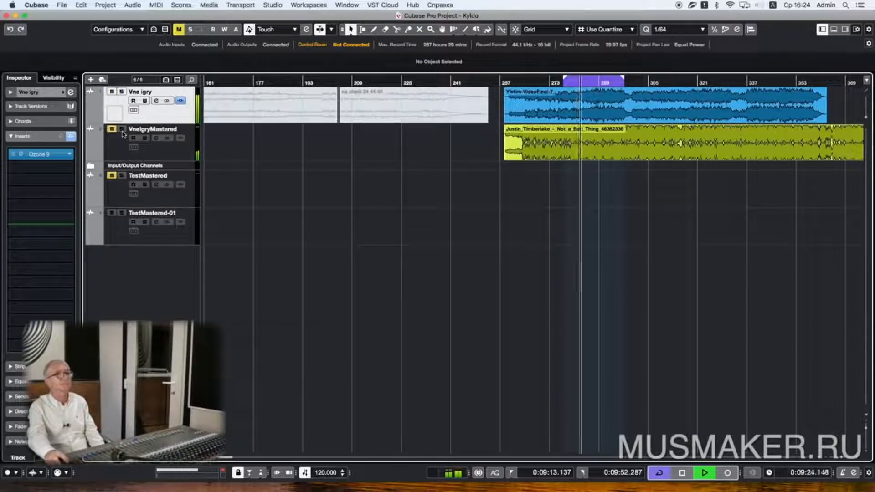
left_click(122, 131)
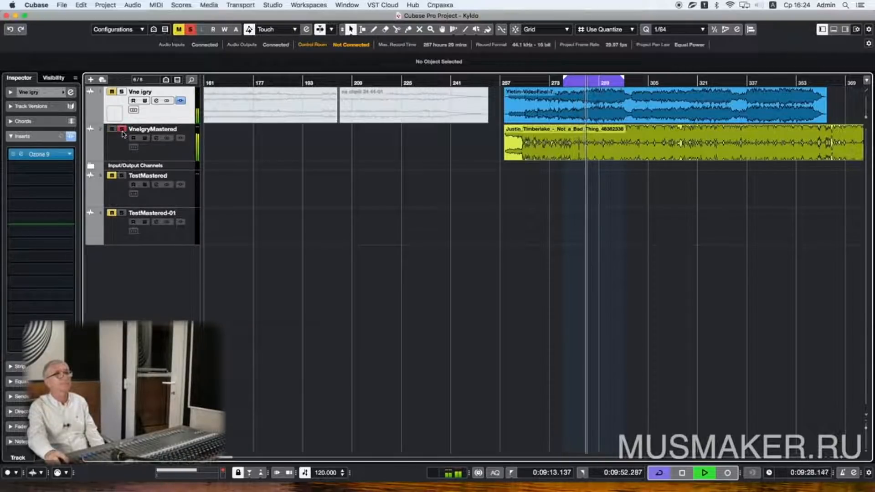
key("space")
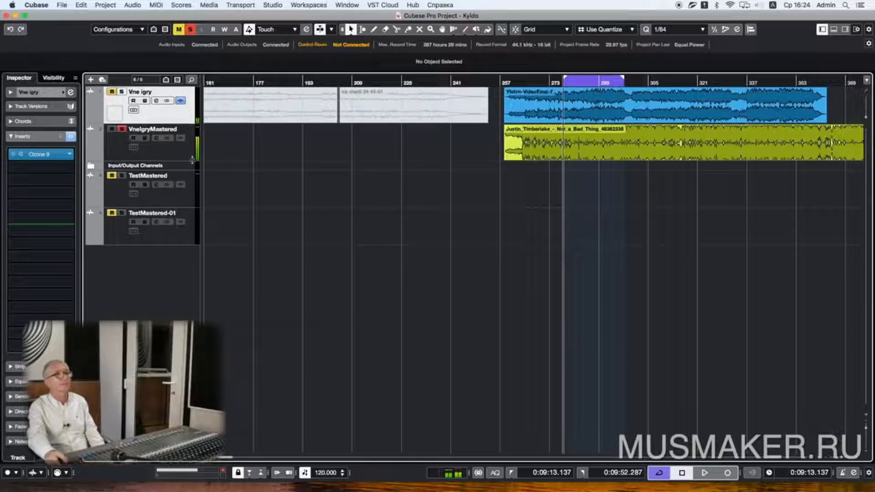
Step: Export the Stereo Out mixdown between the locators as TestMastered, a 44.100 kHz, 16 bit Wave file, creating an audio track from it
left_click(62, 6)
mouse_move(95, 131)
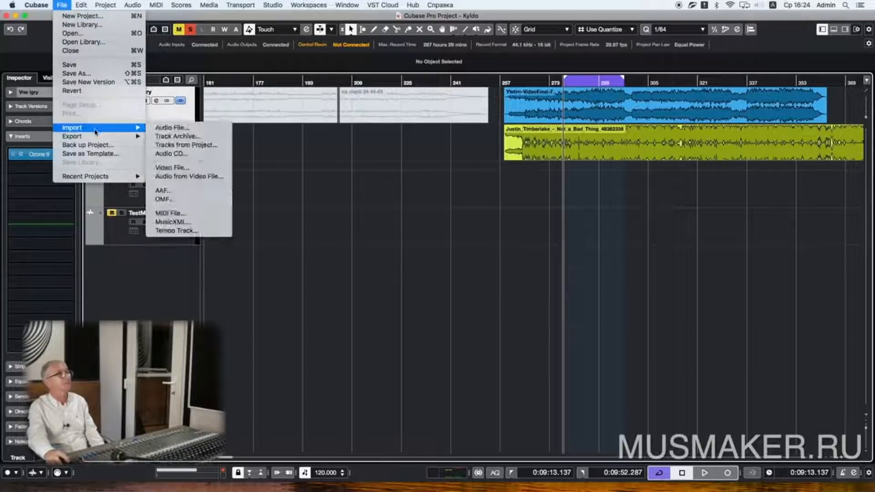
left_click(171, 136)
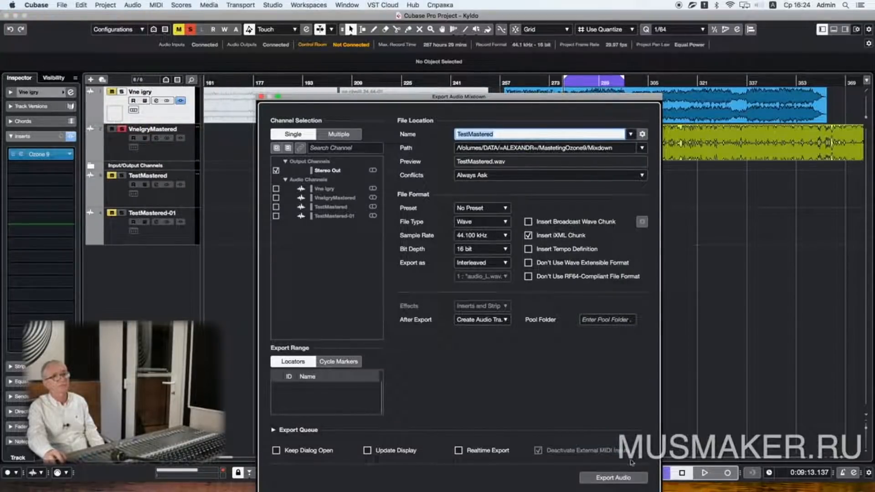
left_click(614, 478)
left_click(399, 184)
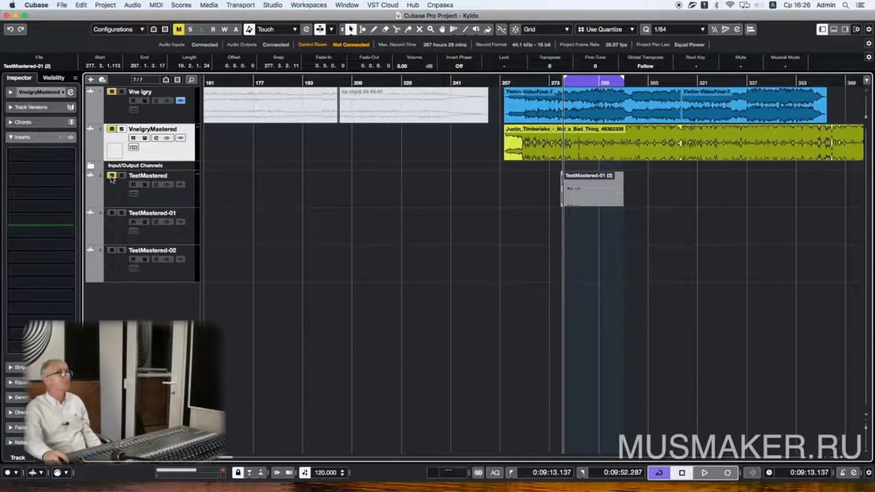
Step: Show the VneIgryMastered track's basic settings and toggle its solo during loop playback to compare the reference with the exported TestMastered mixdown
left_click(52, 95)
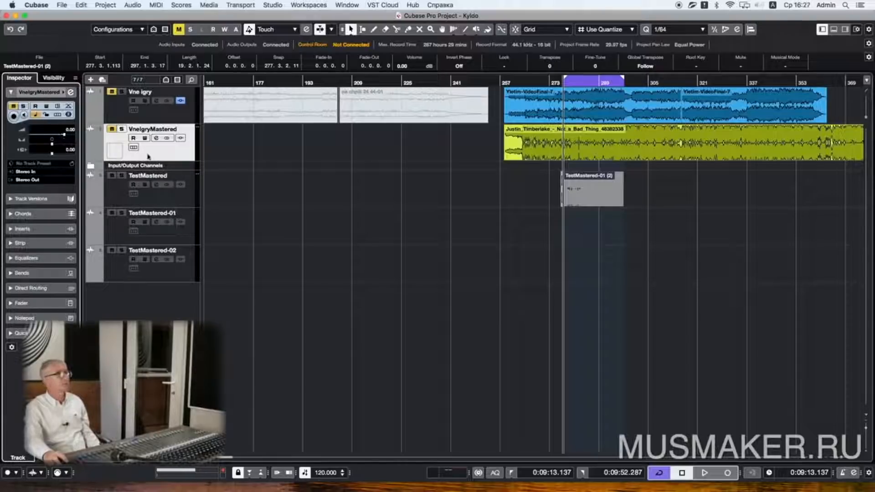
key("space")
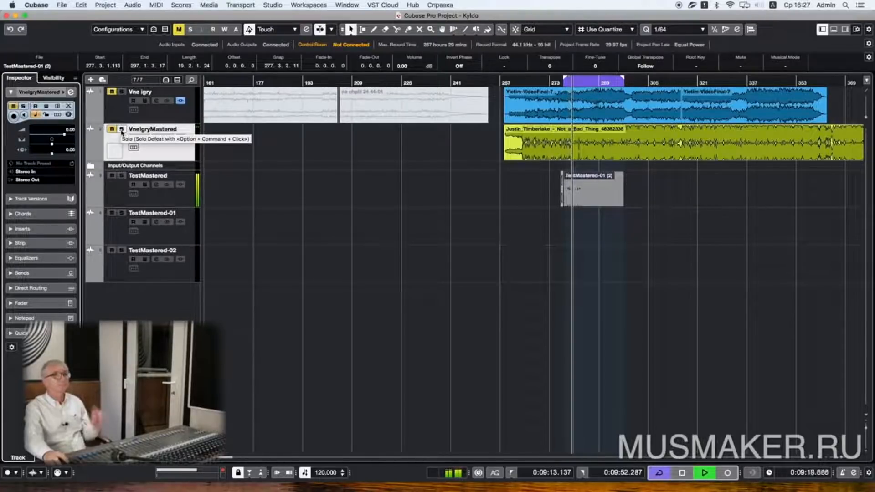
left_click(122, 129)
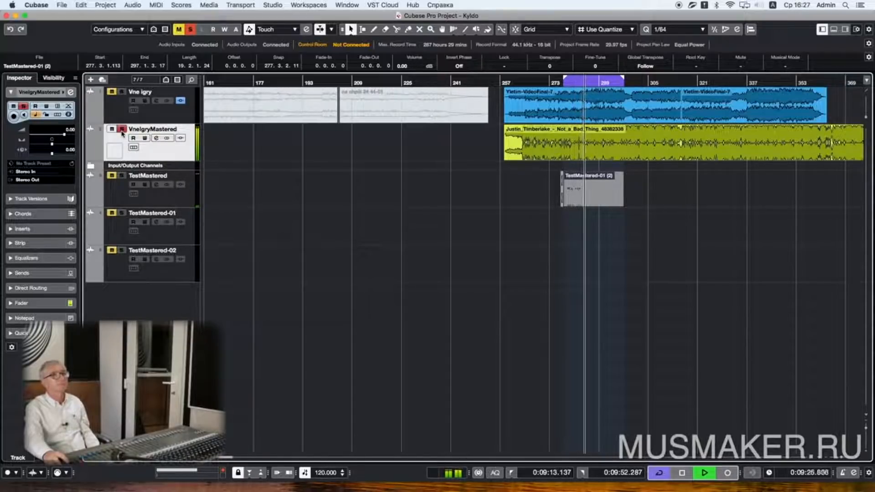
left_click(122, 129)
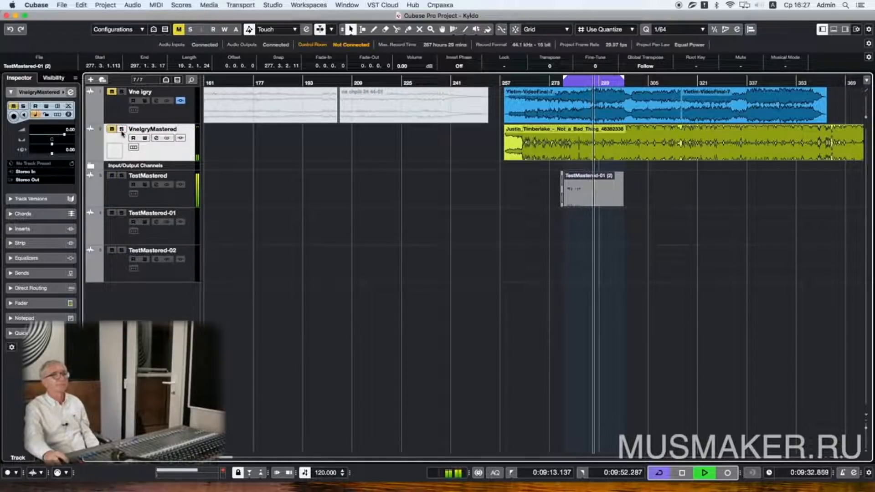
left_click(122, 129)
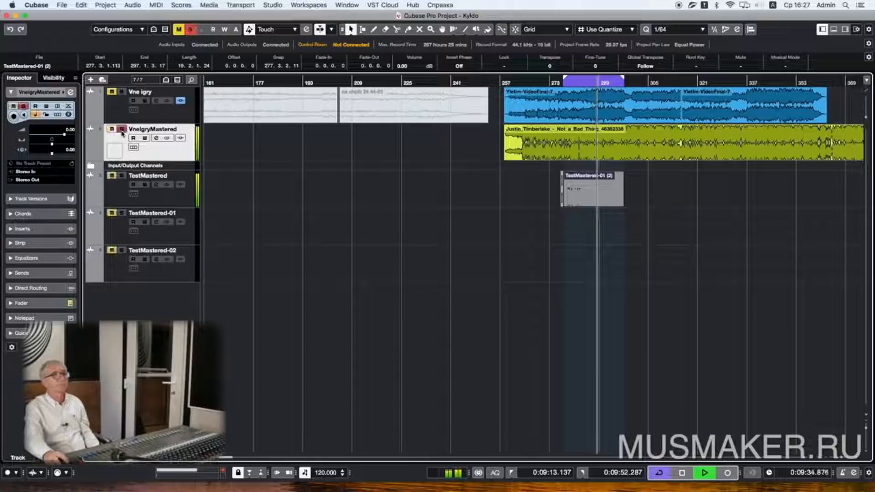